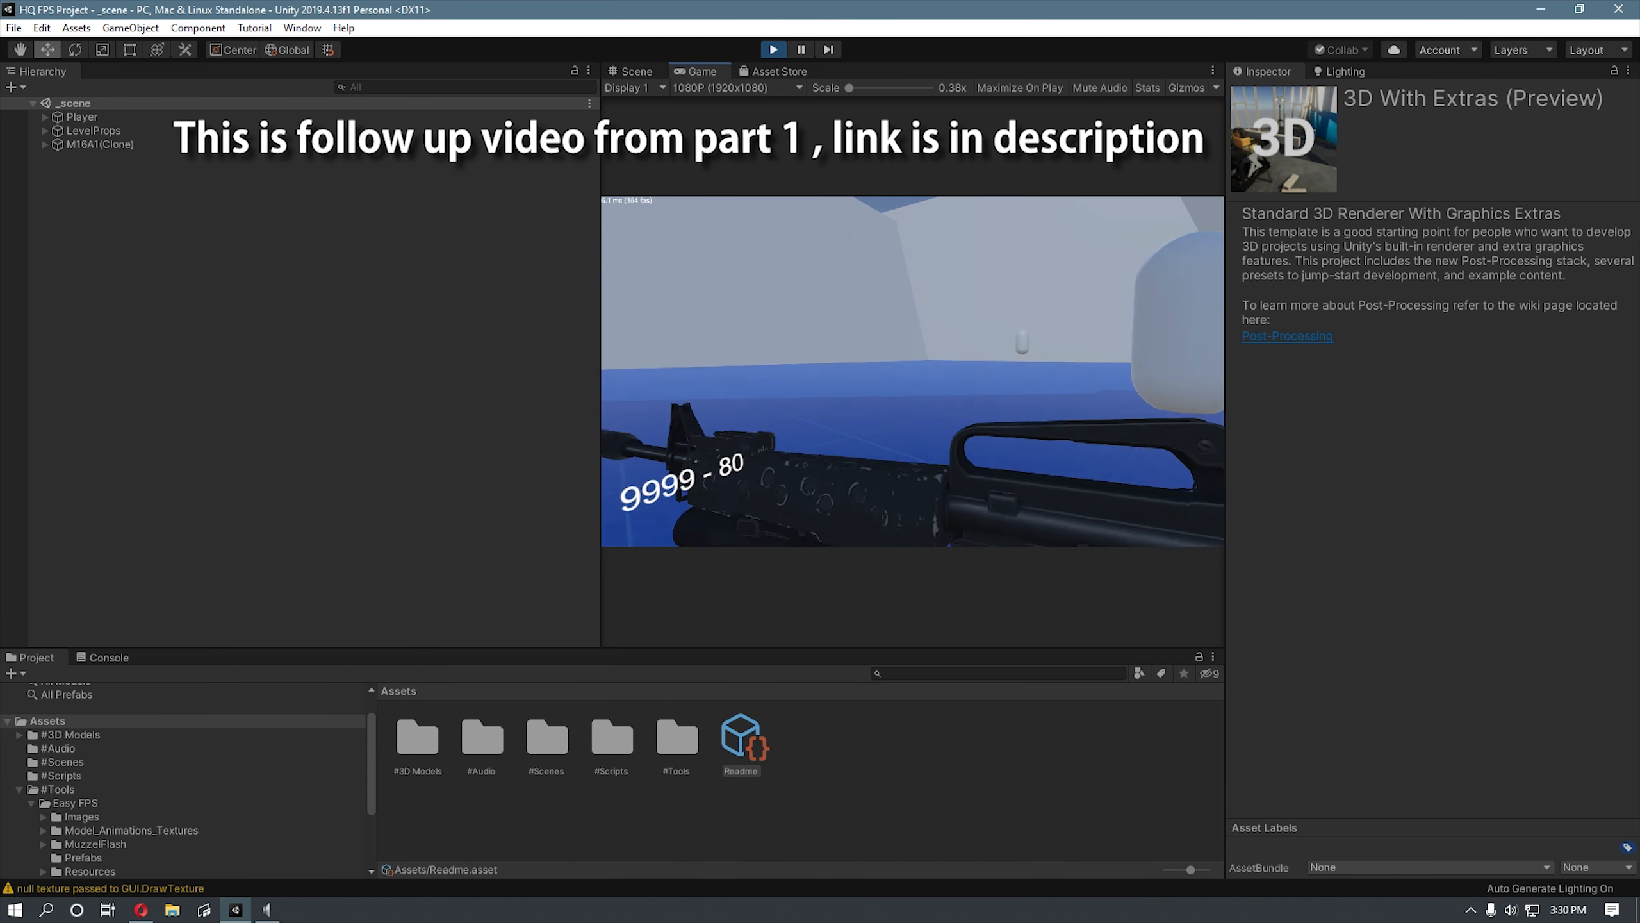
# Step: Test firing and reloading the rifle in the running game, and stop play mode
pyautogui.click(912, 372)
pyautogui.press('r')
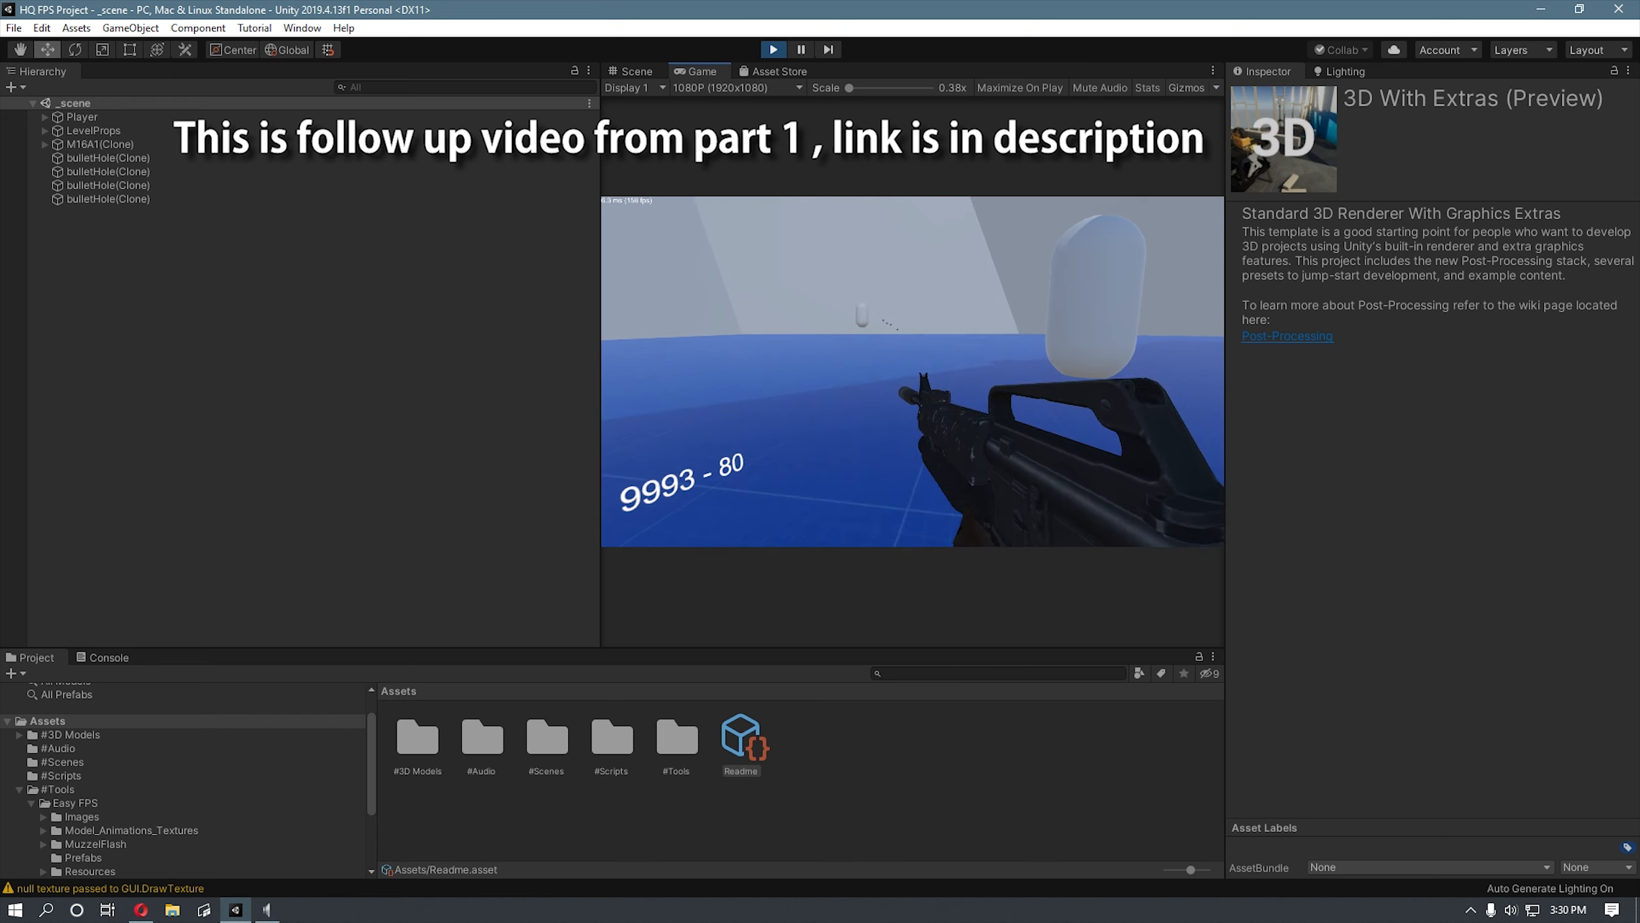
pyautogui.click(774, 52)
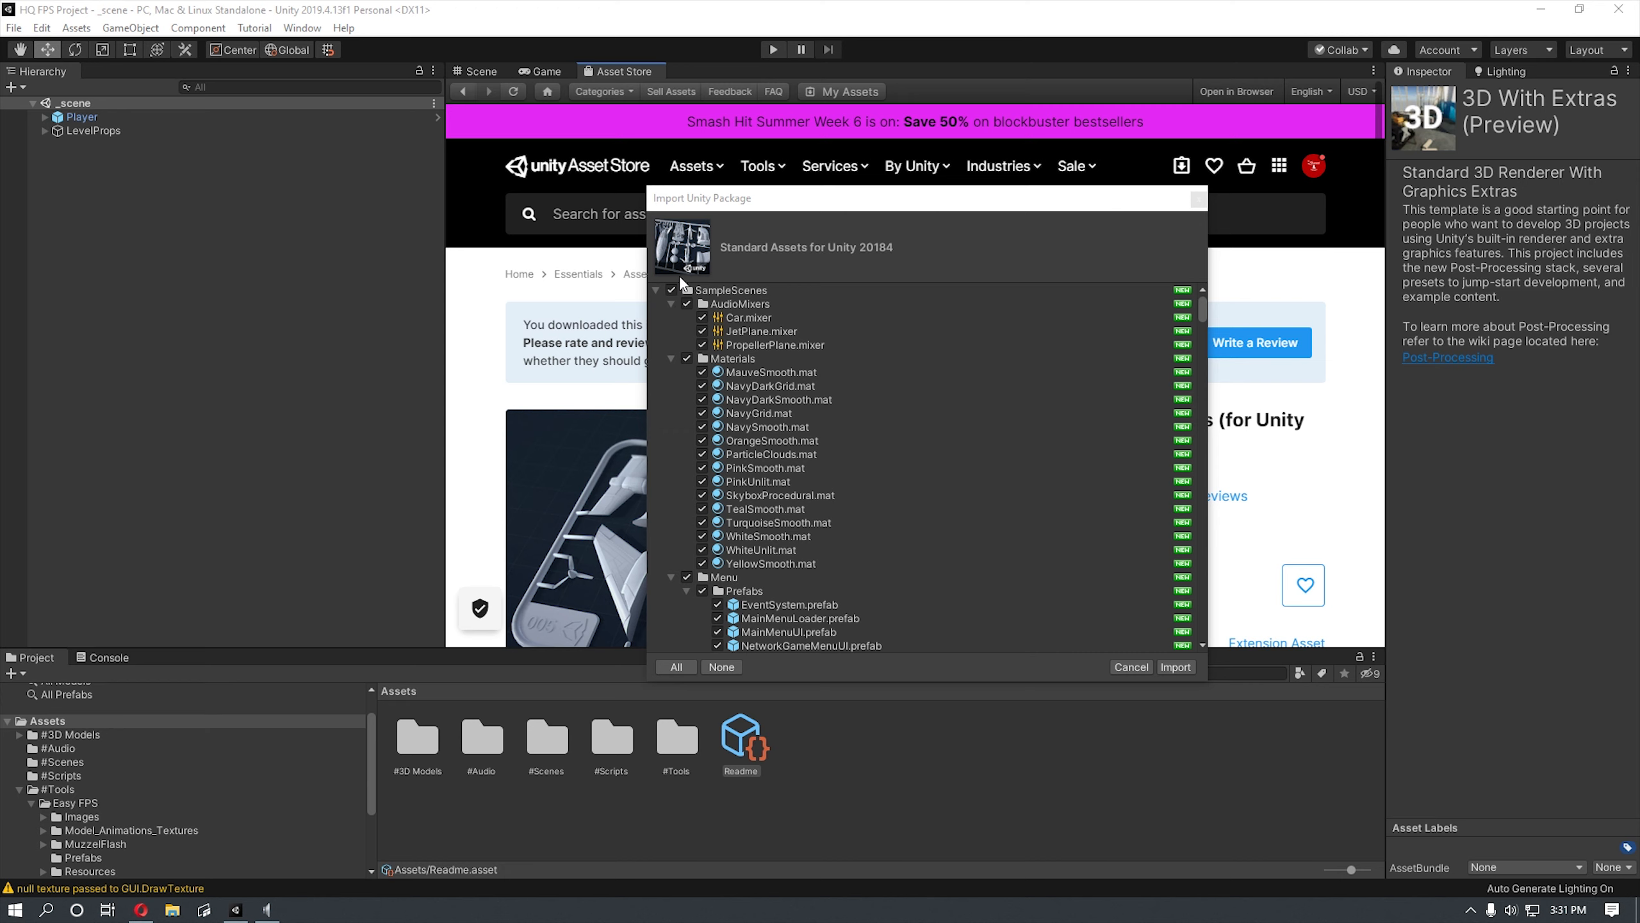
# Step: Exclude the SampleScenes, 2D and Cameras folders from the Standard Assets package import
pyautogui.click(672, 303)
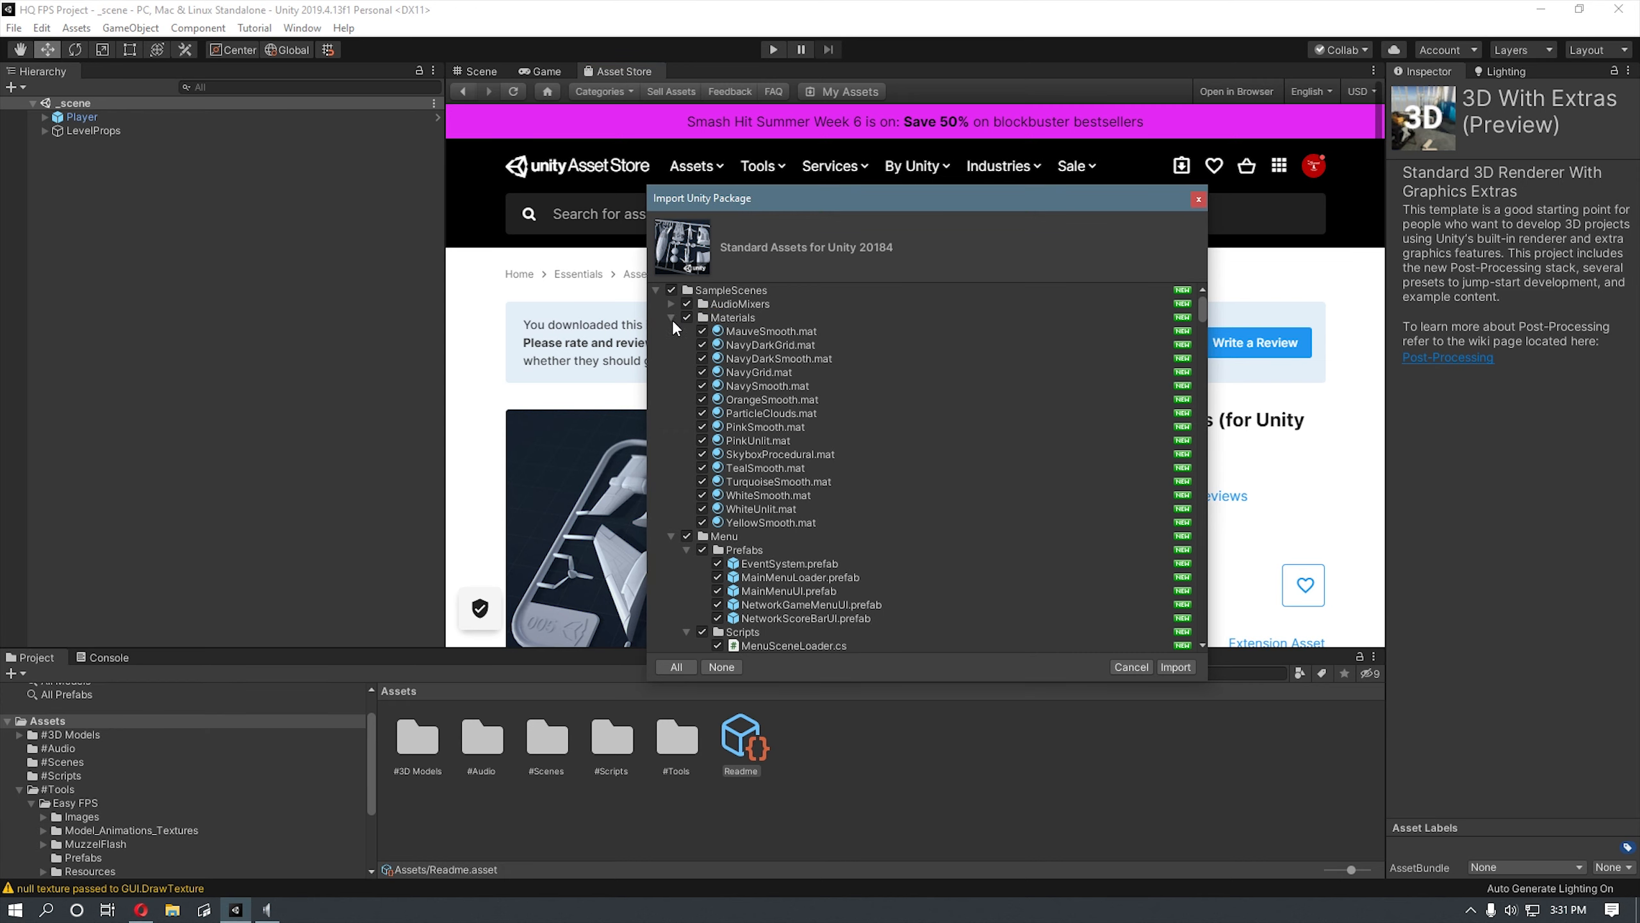
pyautogui.click(671, 317)
pyautogui.click(655, 290)
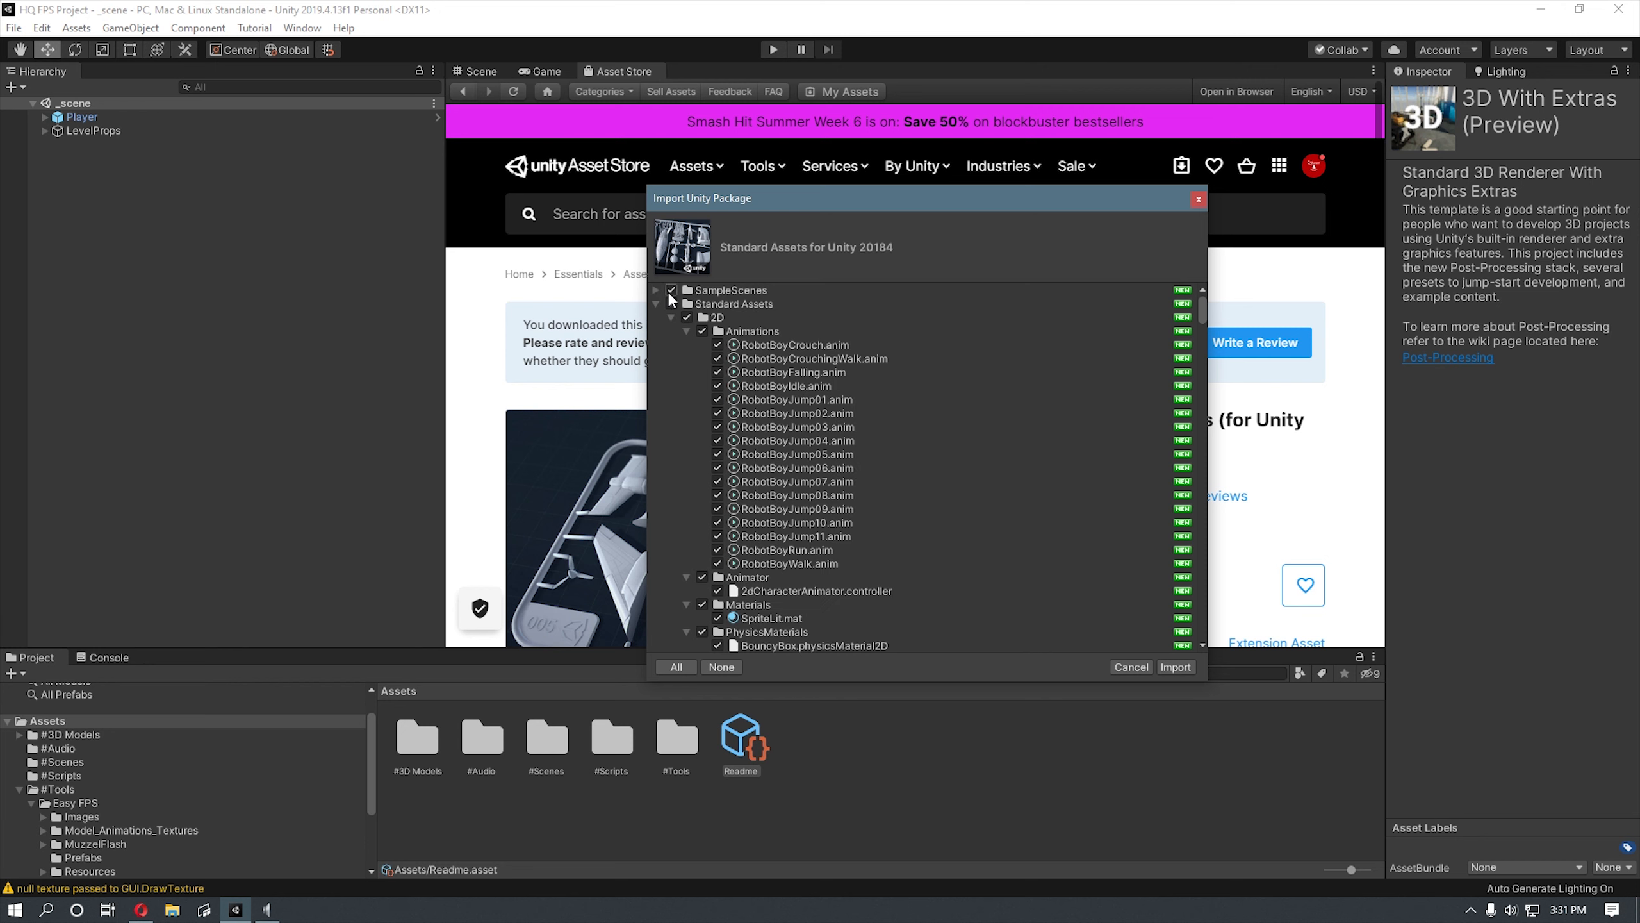
pyautogui.click(671, 290)
pyautogui.click(672, 317)
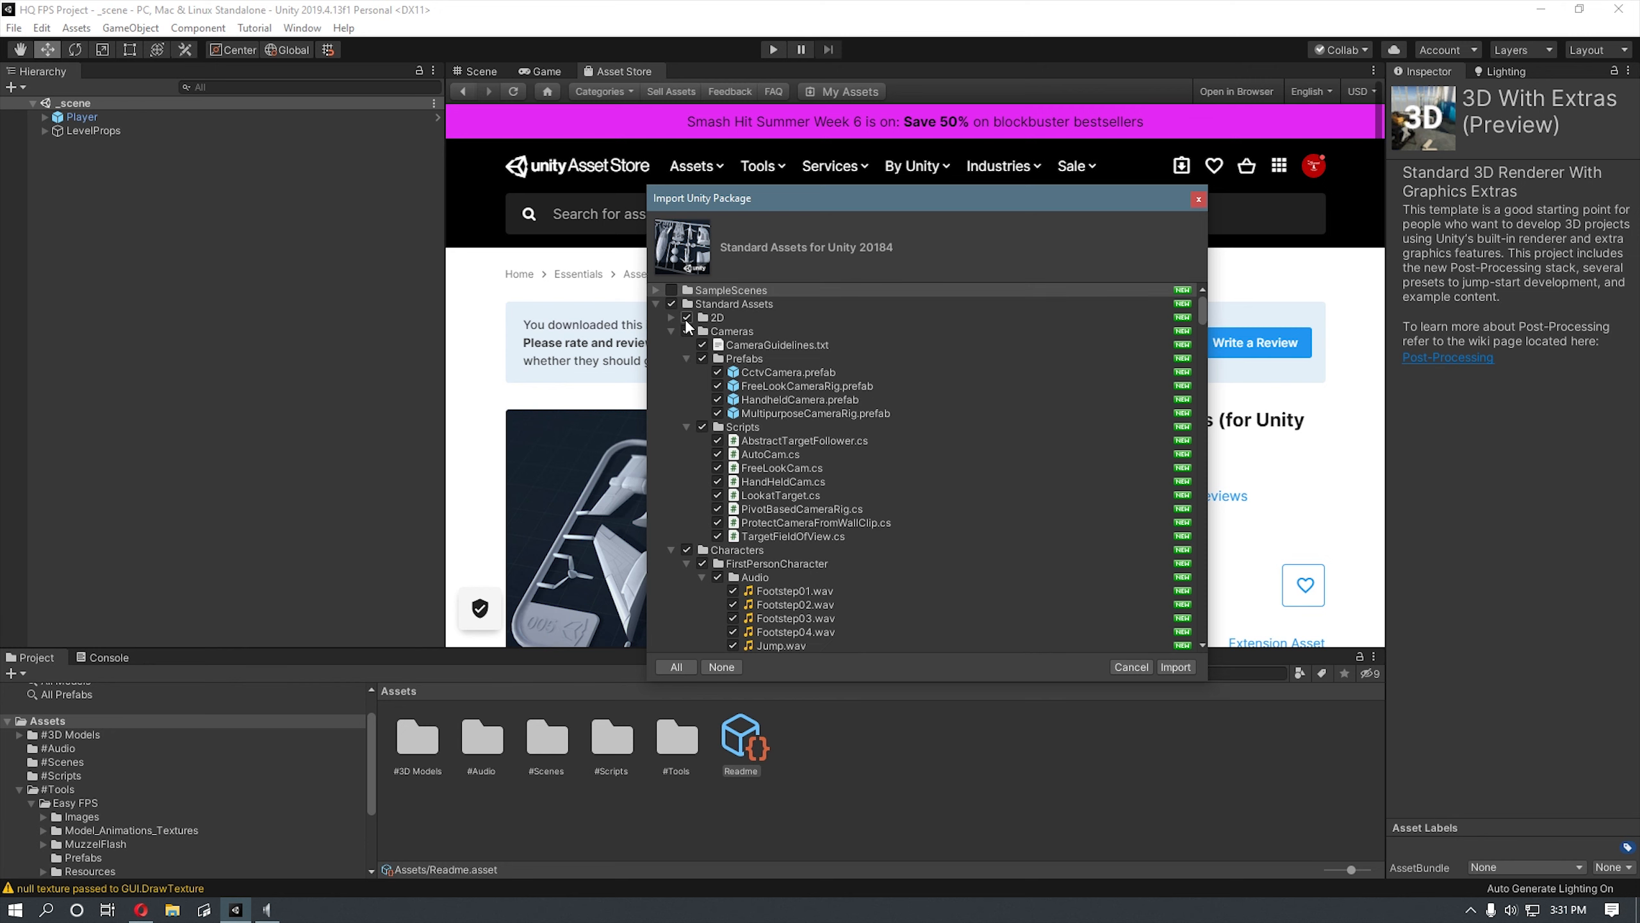
pyautogui.click(686, 318)
pyautogui.click(687, 331)
pyautogui.click(671, 331)
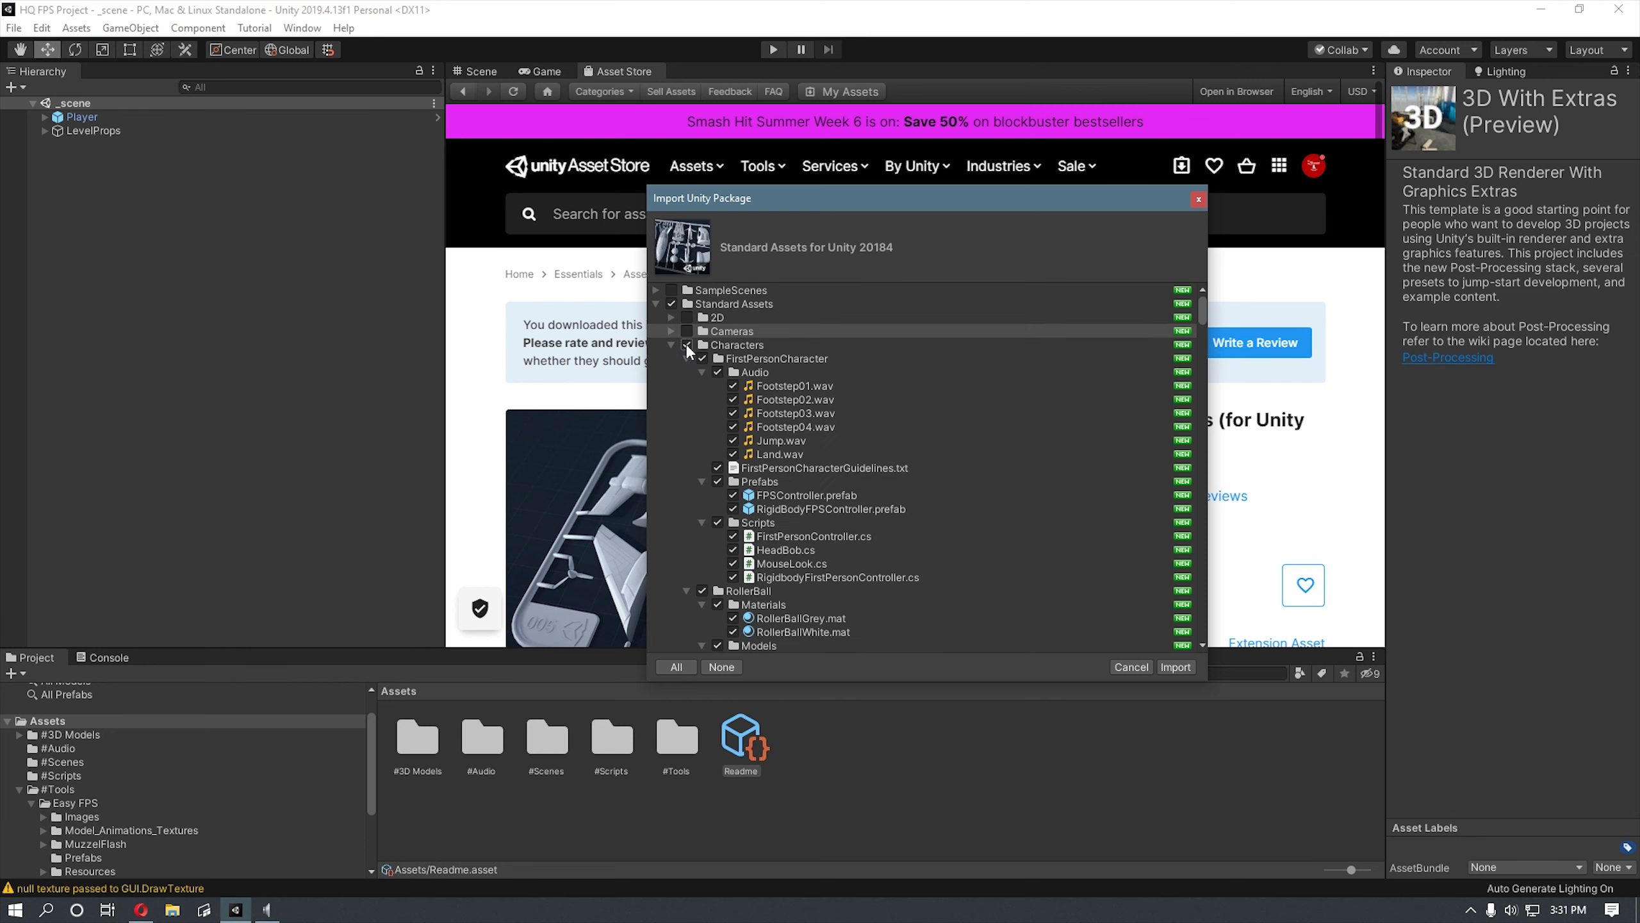
pyautogui.click(687, 344)
pyautogui.click(672, 344)
pyautogui.click(672, 345)
pyautogui.click(686, 345)
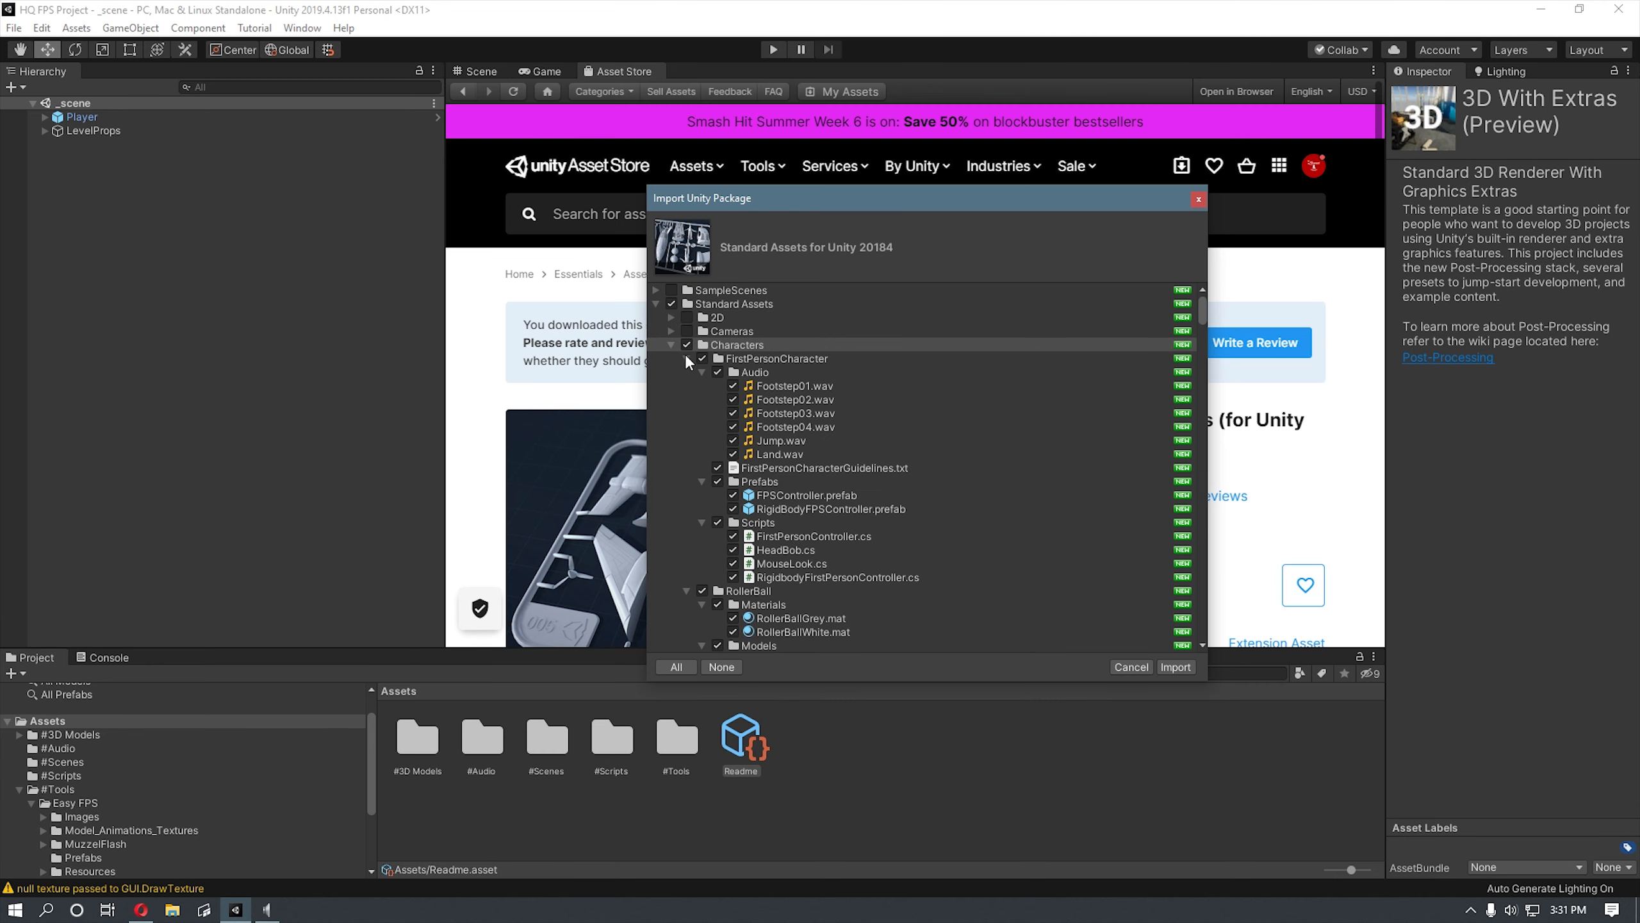
# Step: Exclude the FirstPersonCharacter and RollerBall folders under Characters from the package import
pyautogui.click(686, 358)
pyautogui.click(702, 359)
pyautogui.click(703, 373)
pyautogui.click(685, 372)
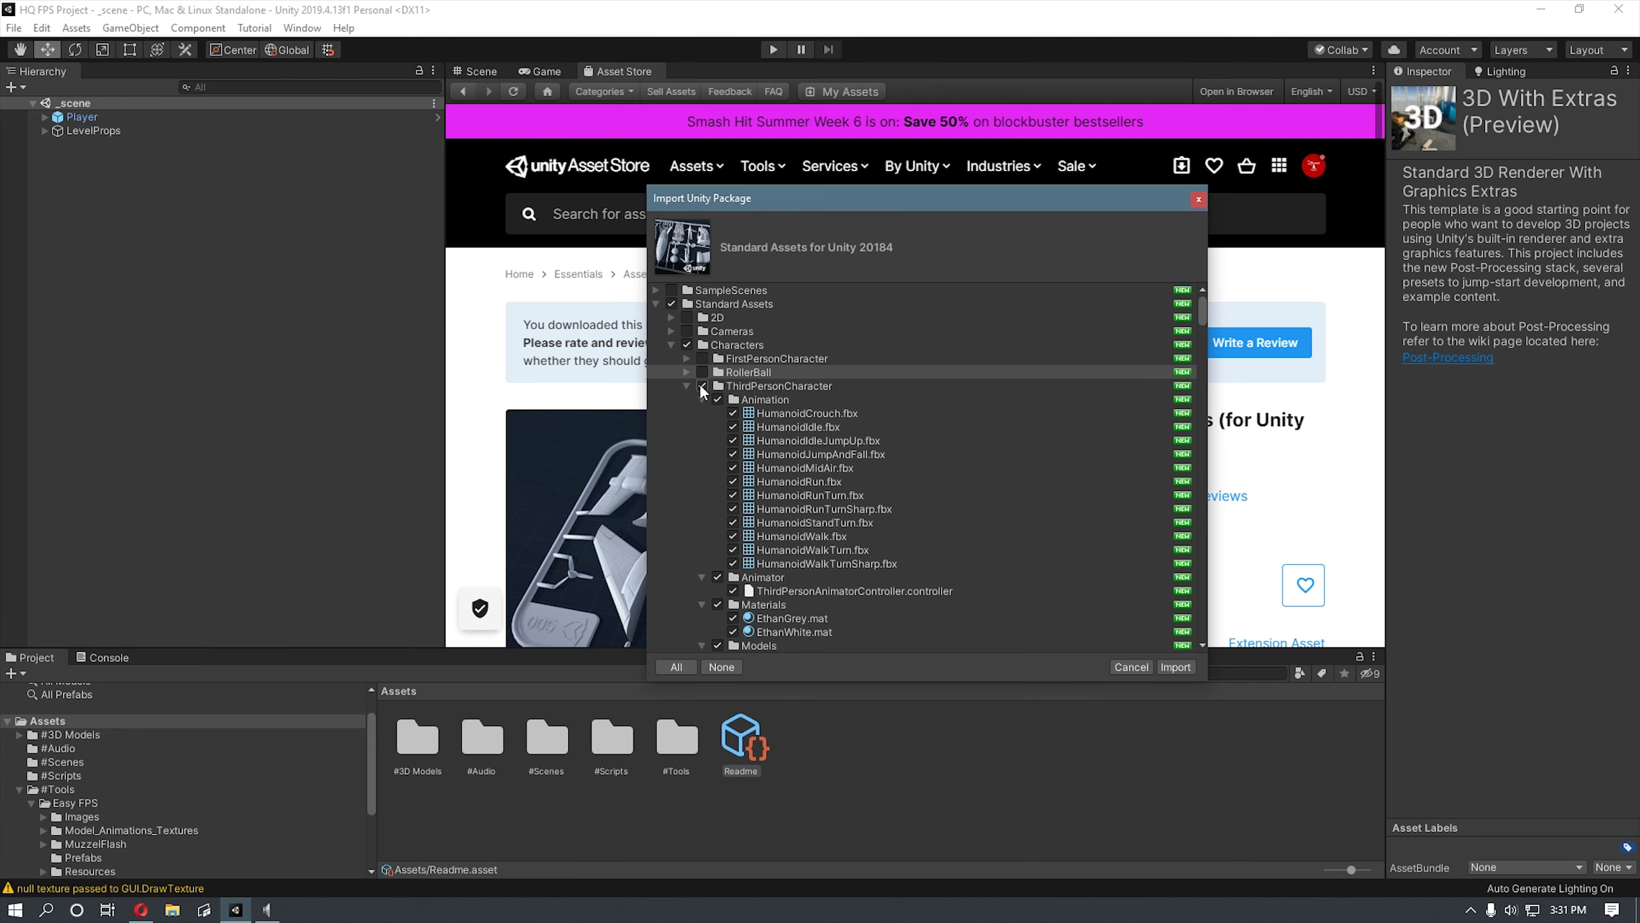
# Step: Exclude the ThirdPersonUserControl.cs script of ThirdPersonCharacter from the package import
pyautogui.click(686, 386)
pyautogui.click(686, 386)
pyautogui.scroll(-5, 701, 402)
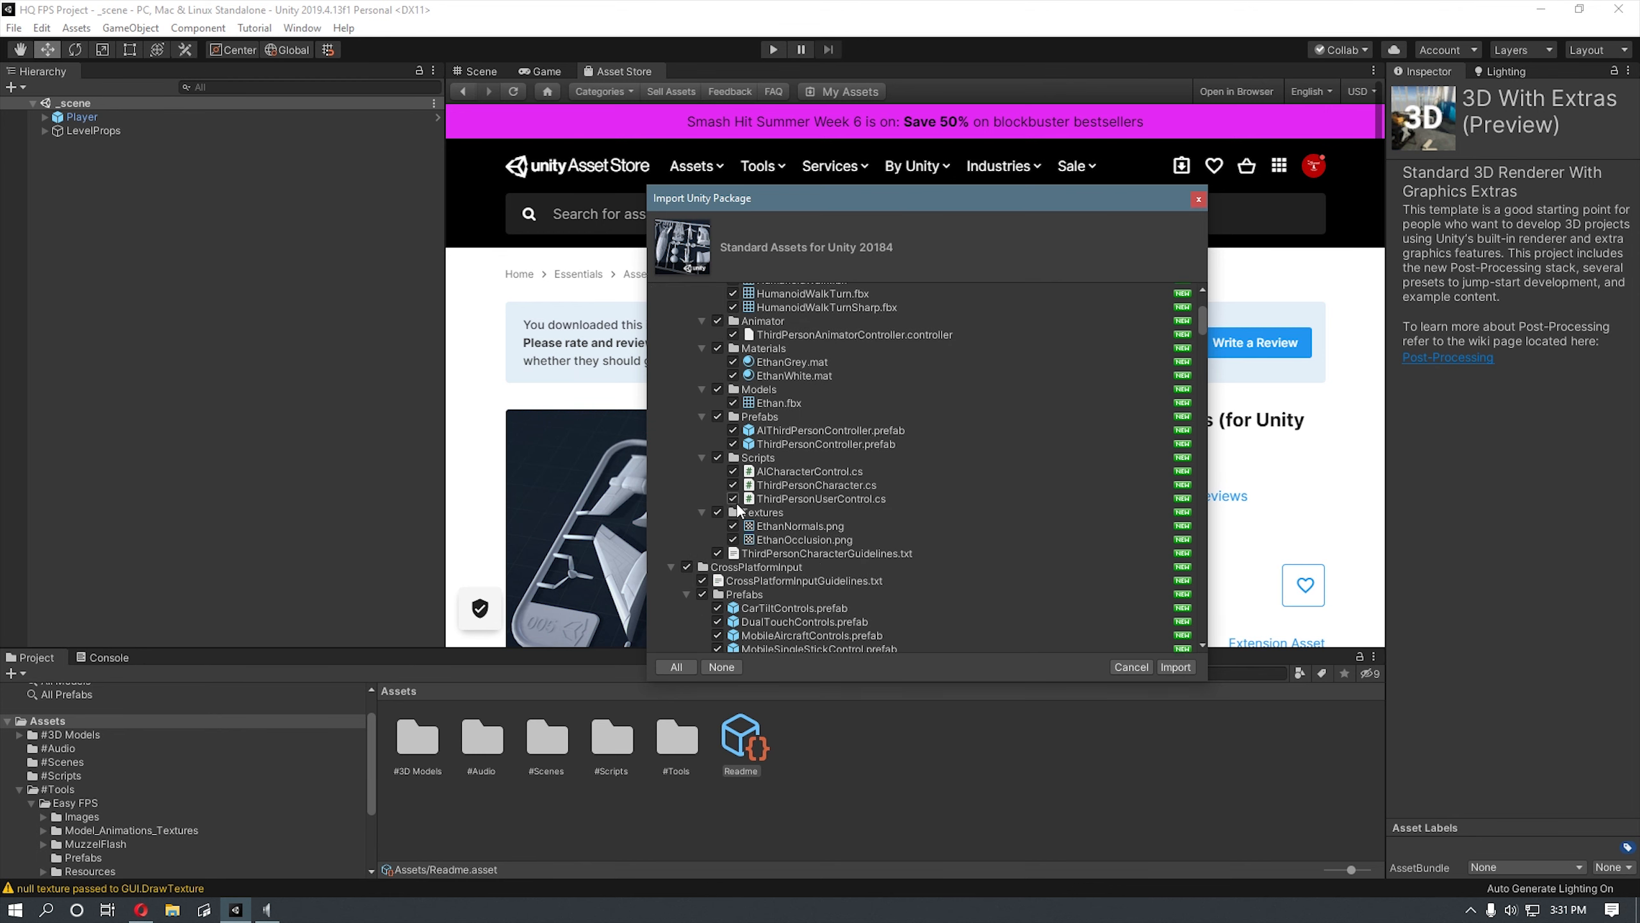
pyautogui.click(733, 498)
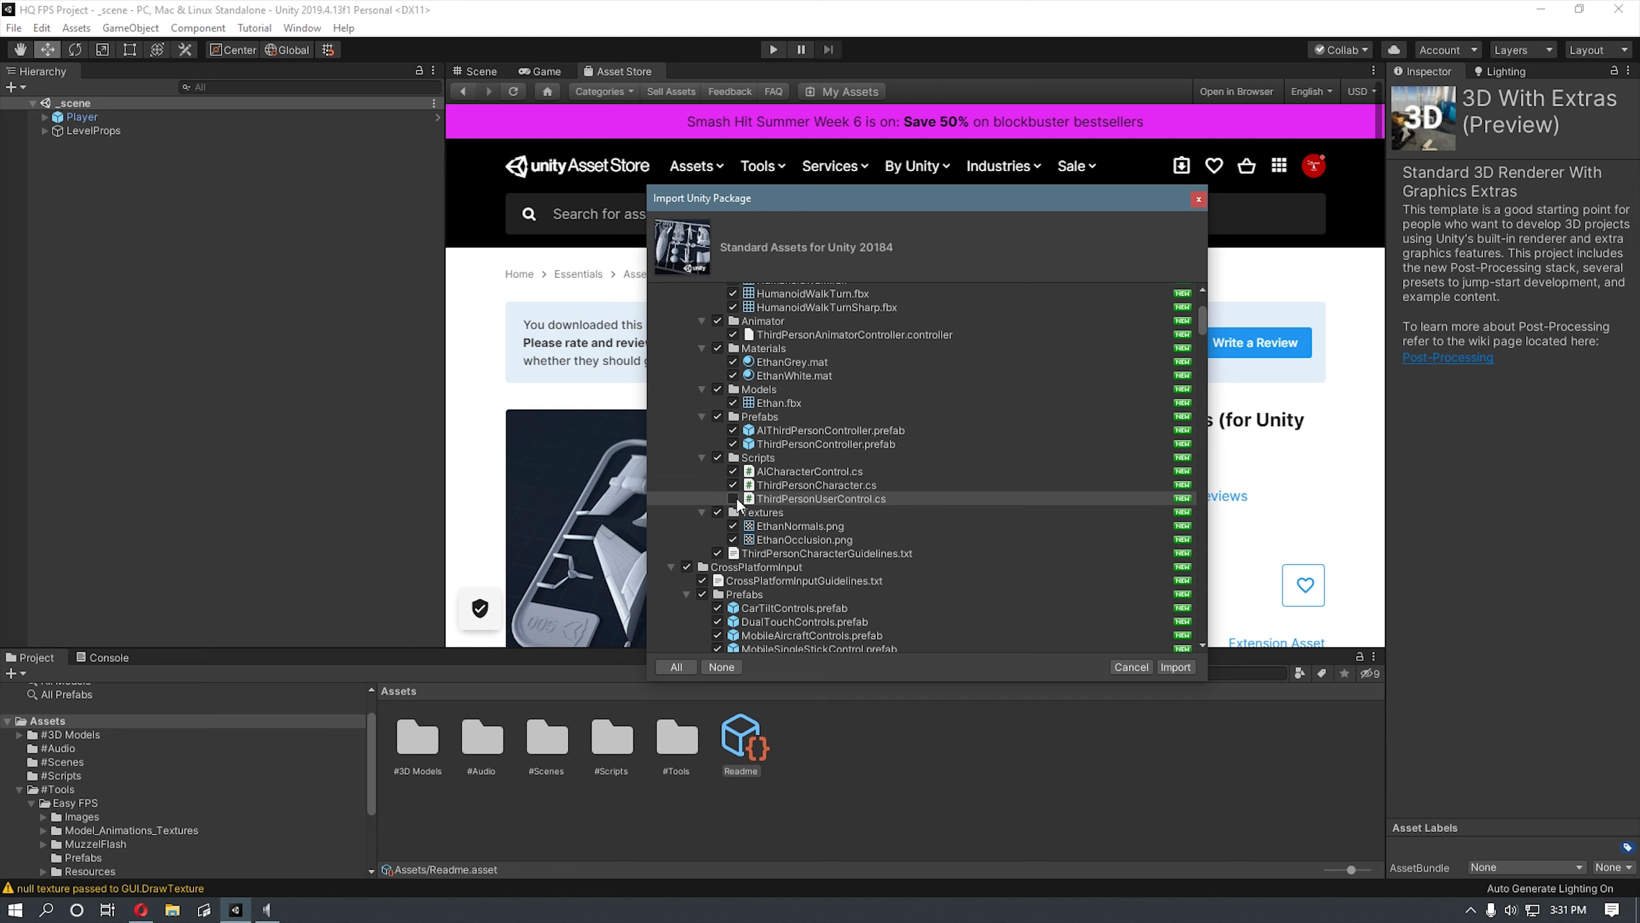
# Step: Exclude the CrossPlatformInput, Editor and Effects folders from the package import
pyautogui.scroll(-2, 1048, 503)
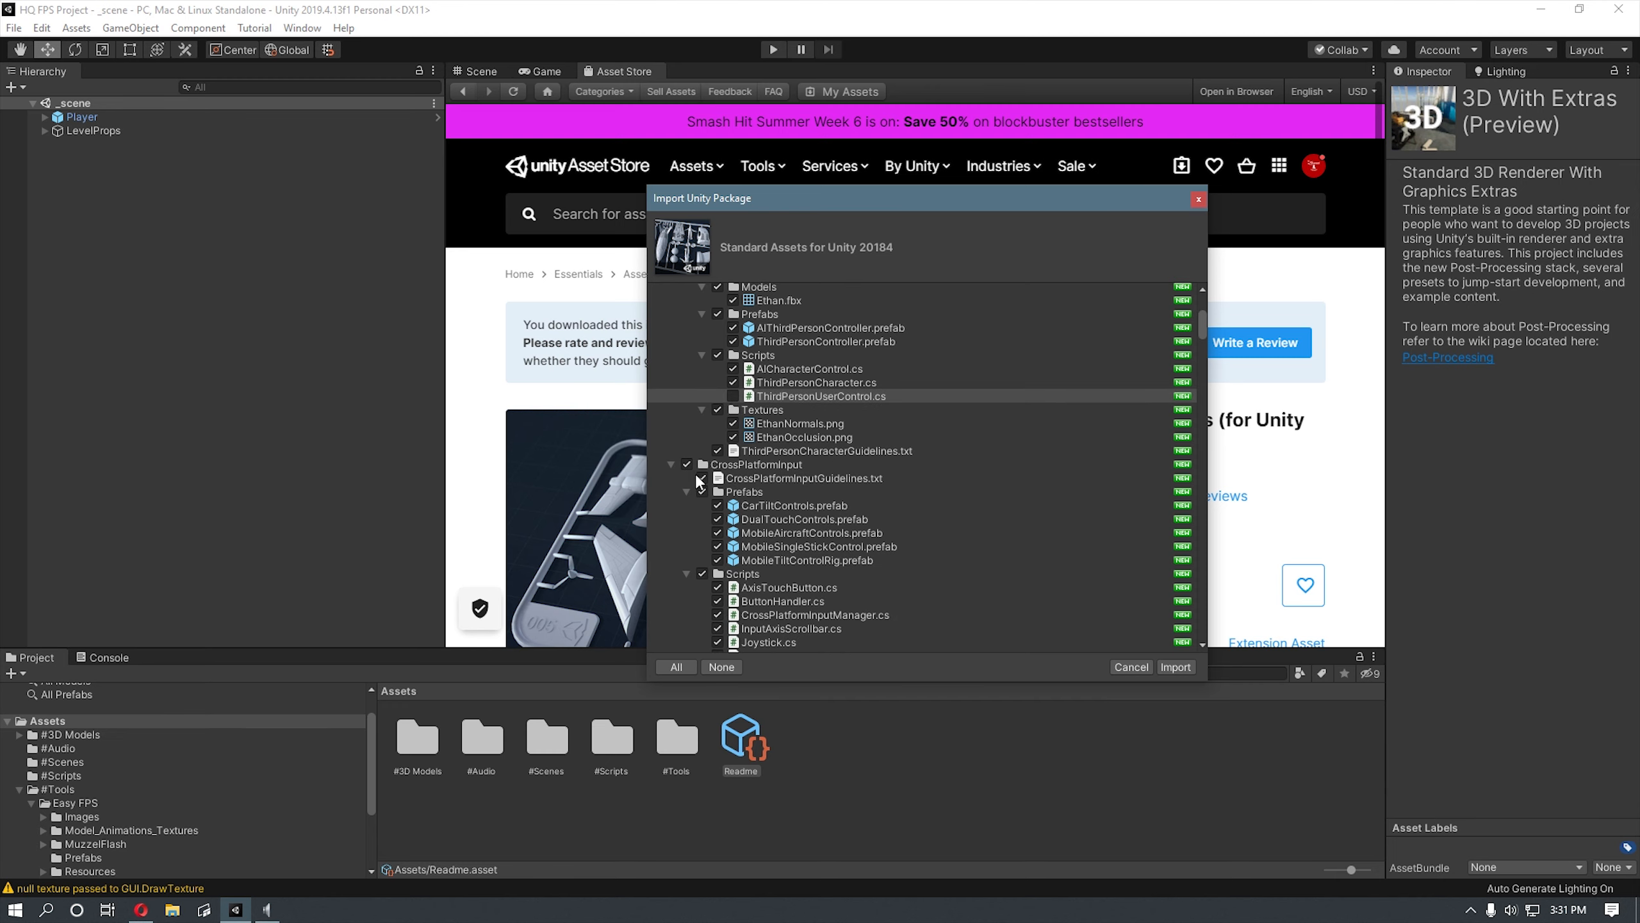
pyautogui.click(686, 465)
pyautogui.click(671, 464)
pyautogui.click(686, 478)
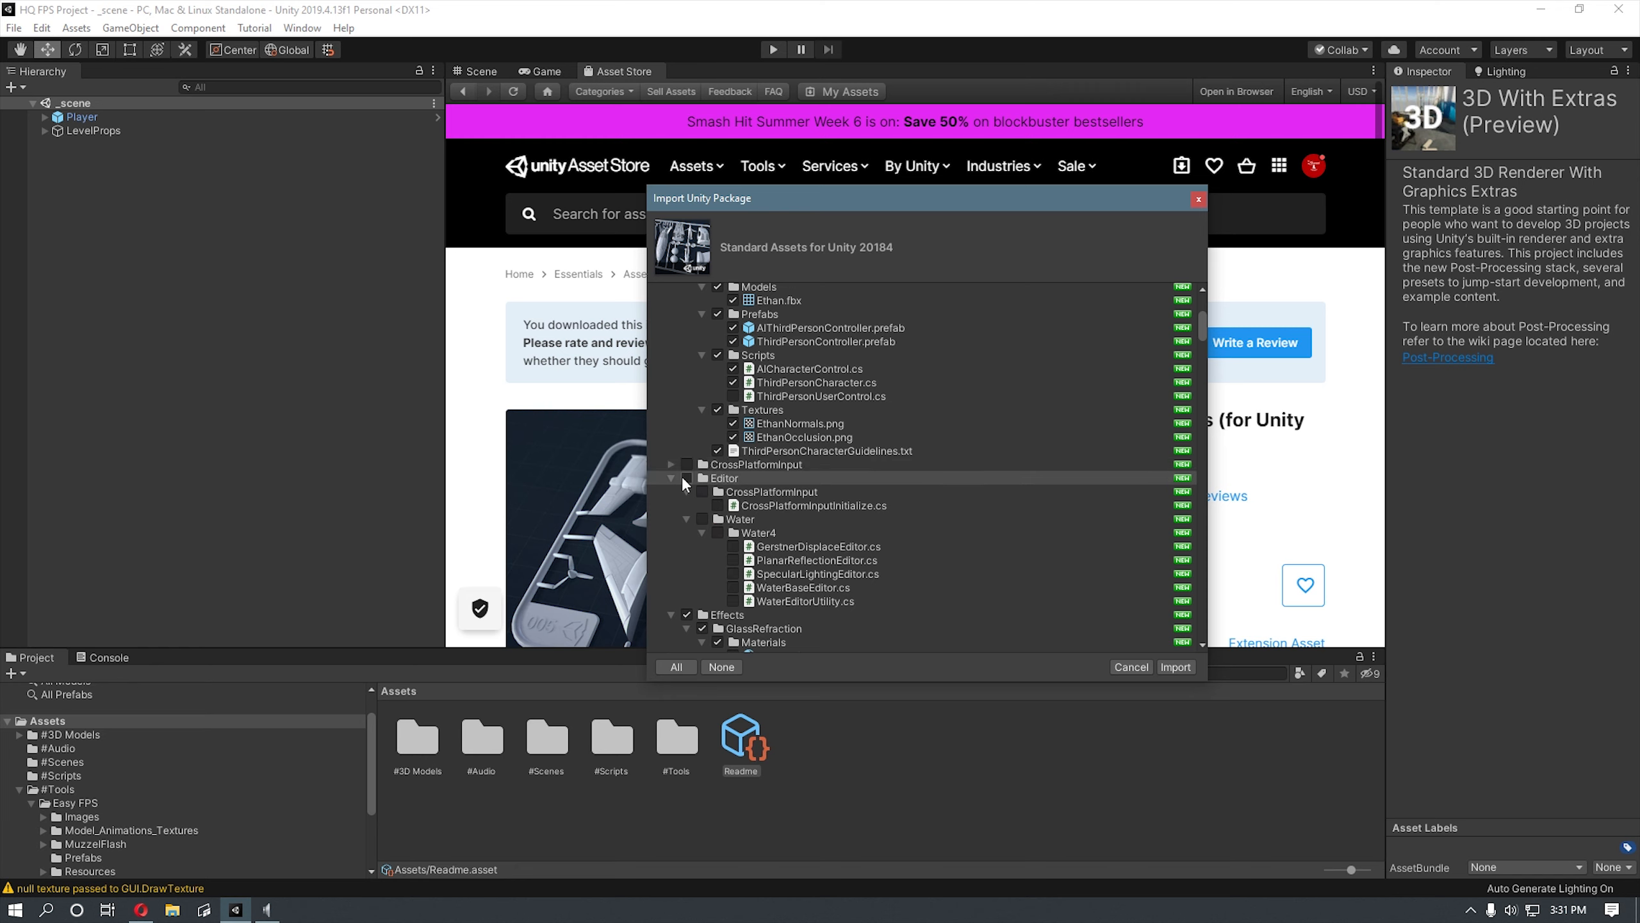
pyautogui.click(670, 478)
pyautogui.click(686, 492)
pyautogui.click(671, 492)
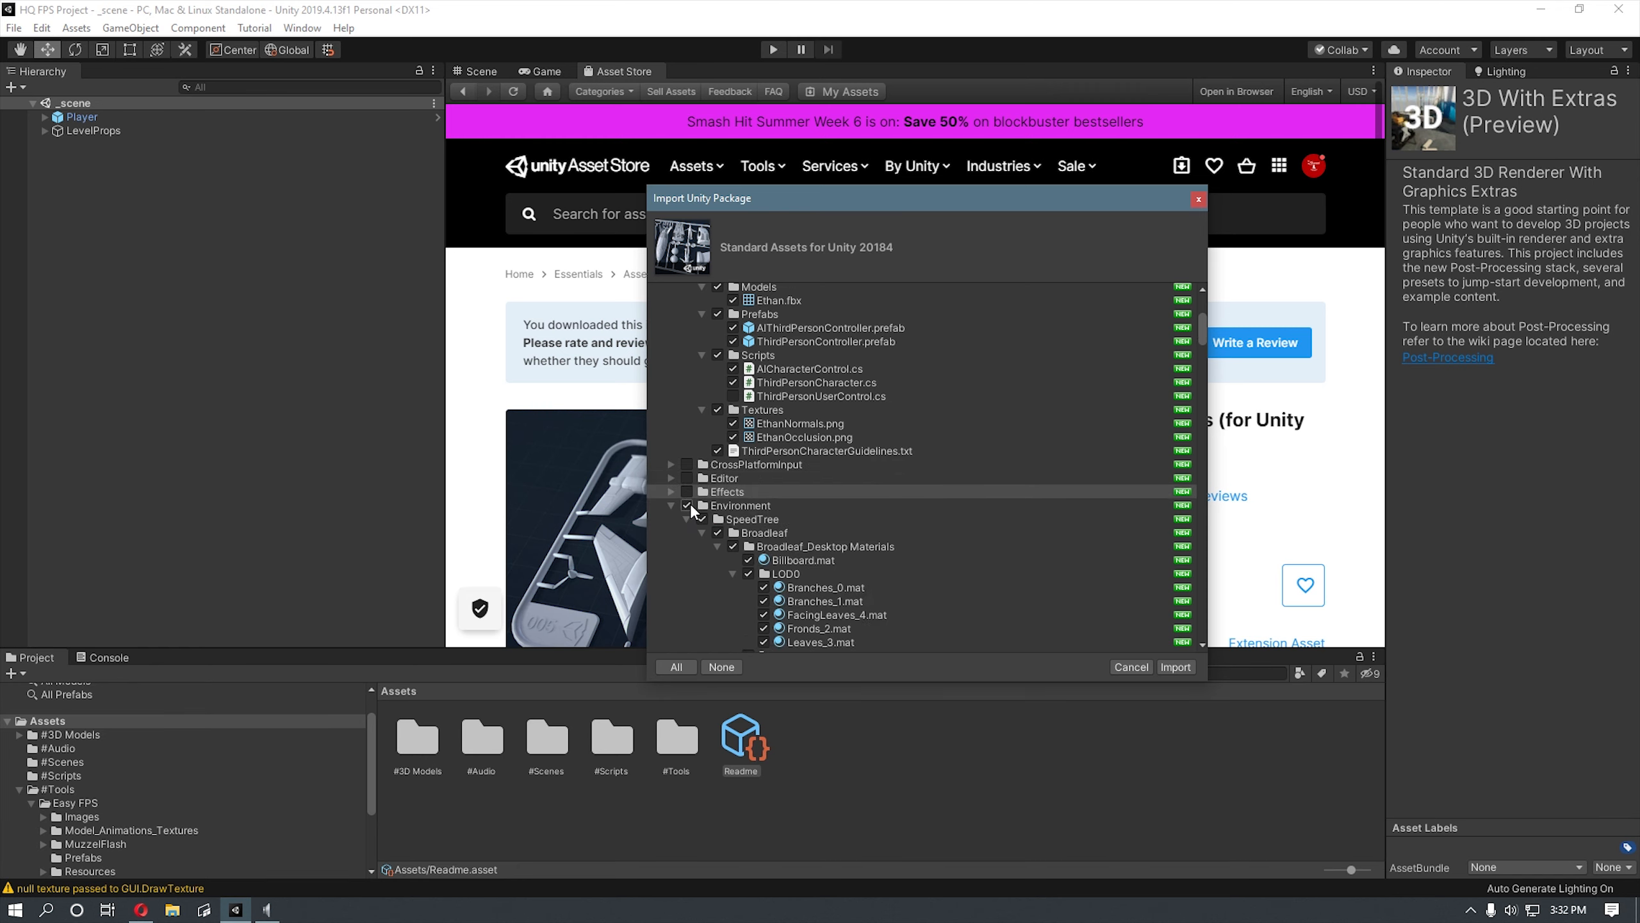
# Step: Exclude the Environment, Fonts, ParticleSystems and PhysicsMaterials folders from the package import
pyautogui.click(686, 505)
pyautogui.click(672, 506)
pyautogui.click(686, 519)
pyautogui.click(670, 519)
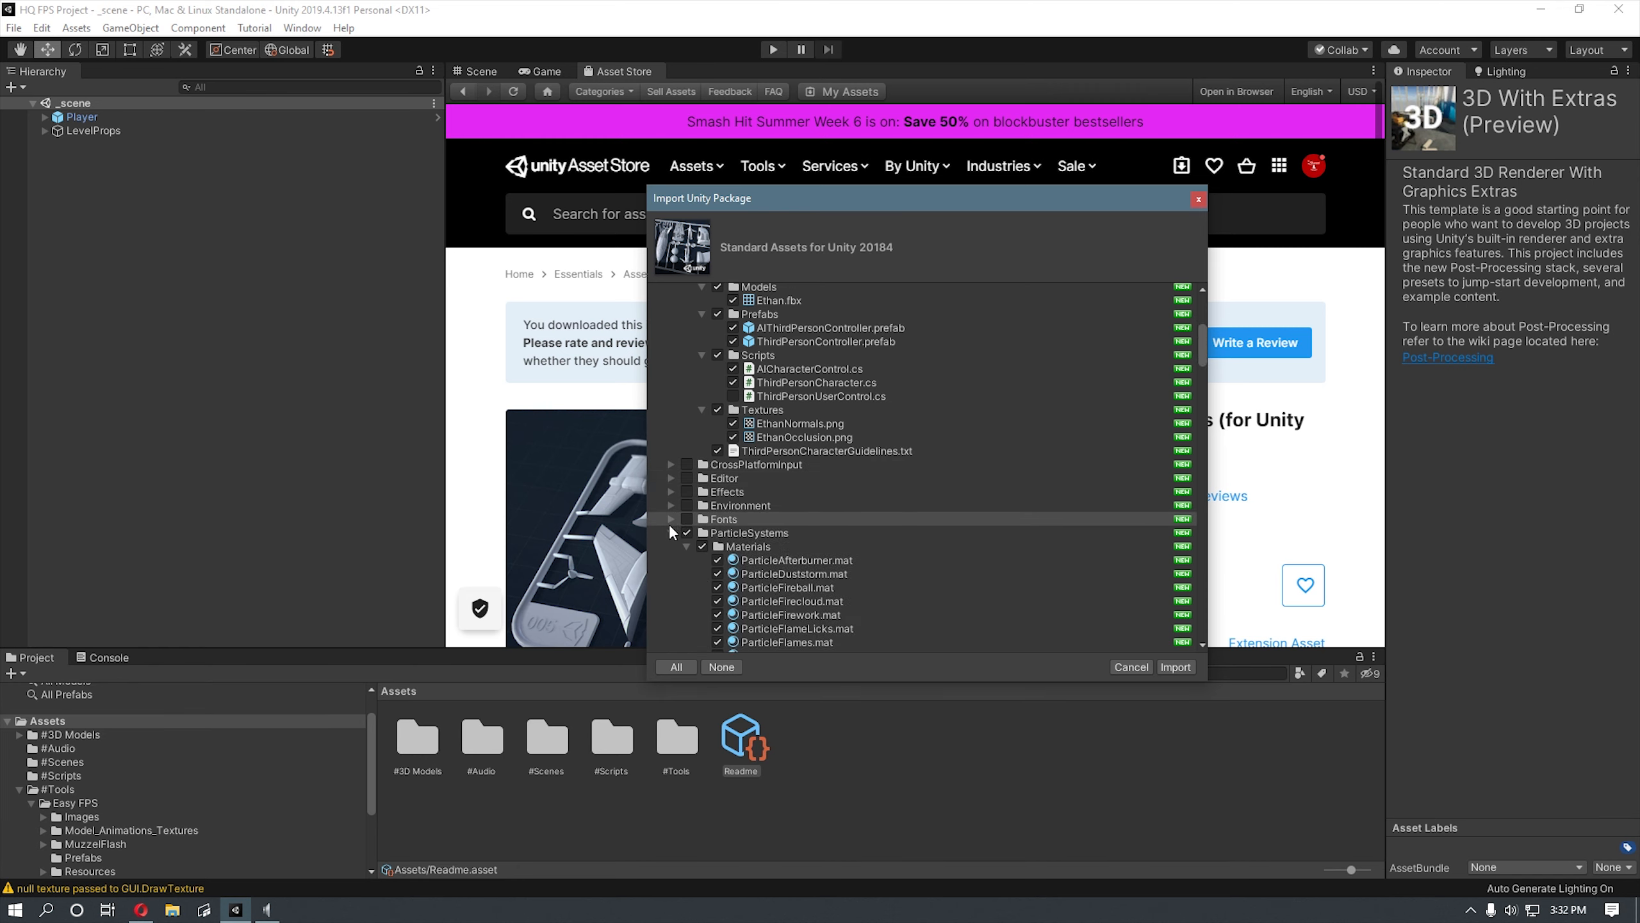
pyautogui.click(671, 534)
pyautogui.click(687, 534)
pyautogui.click(670, 547)
pyautogui.click(686, 546)
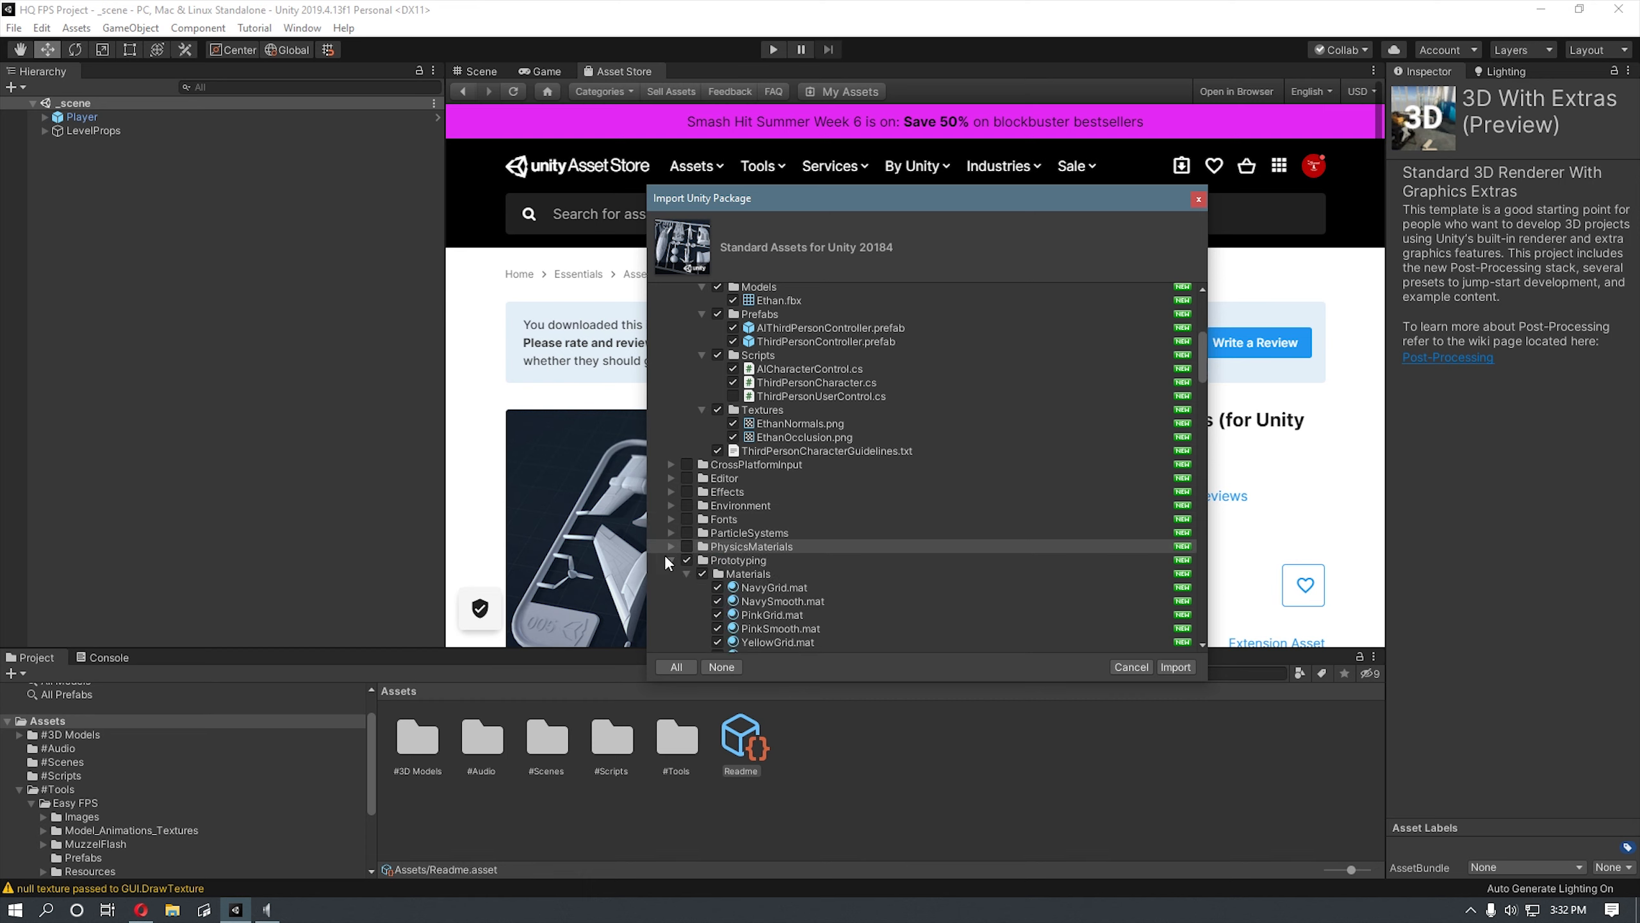
# Step: Exclude the Prototyping, Utility and Vehicles folders, and import the remaining Standard Assets items
pyautogui.click(670, 560)
pyautogui.click(686, 560)
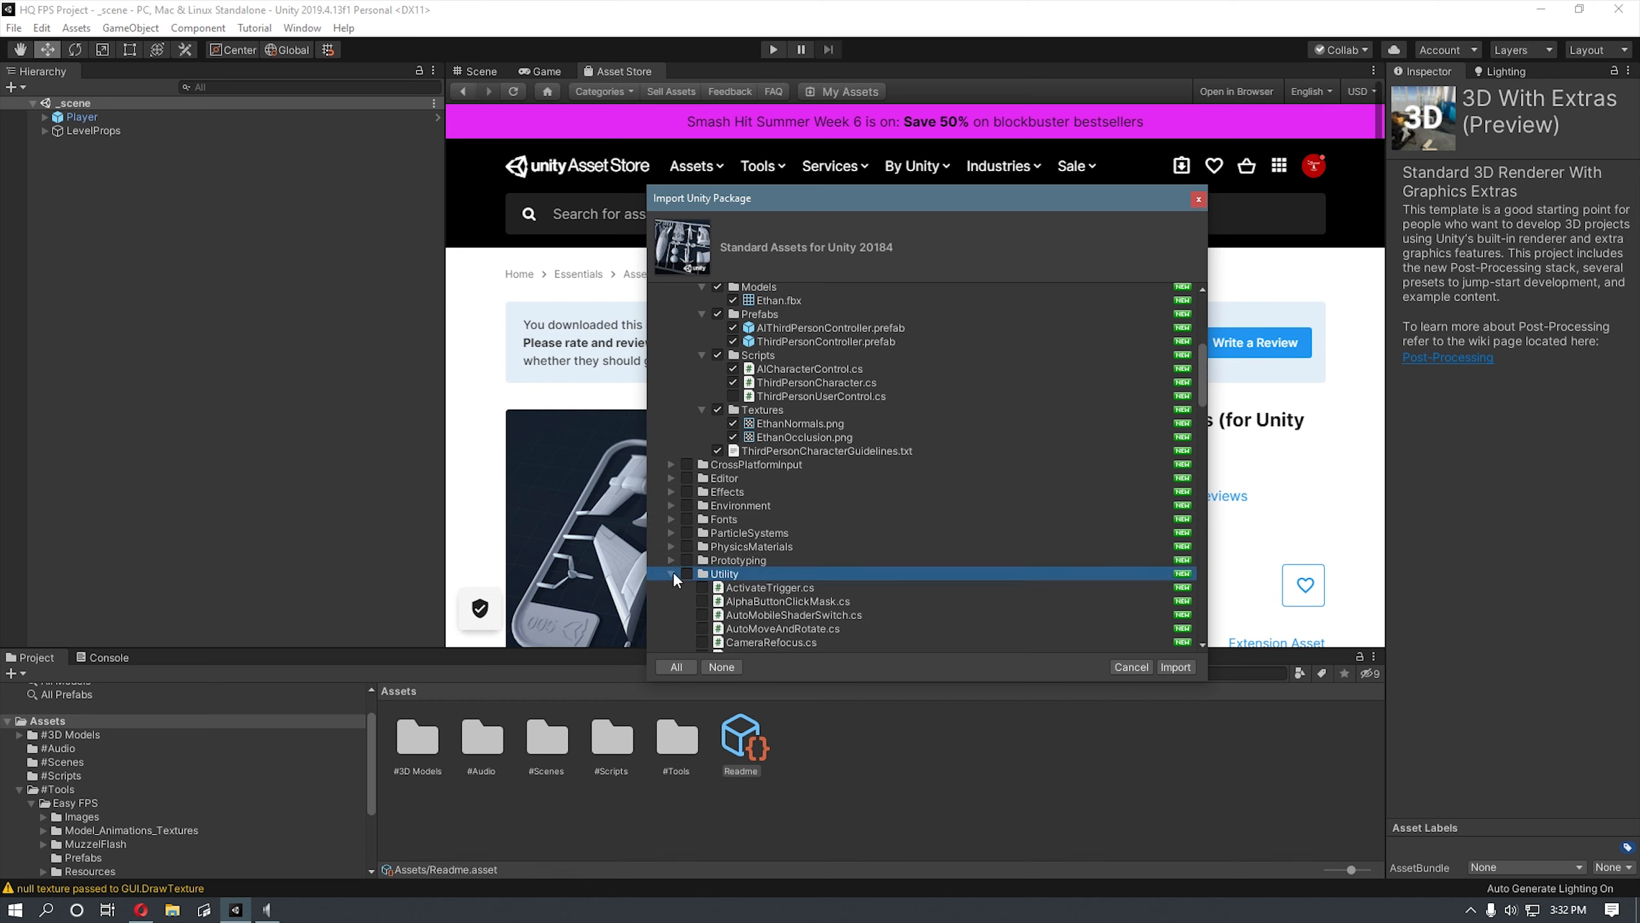
pyautogui.click(672, 573)
pyautogui.scroll(-3, 711, 569)
pyautogui.click(687, 479)
pyautogui.click(671, 482)
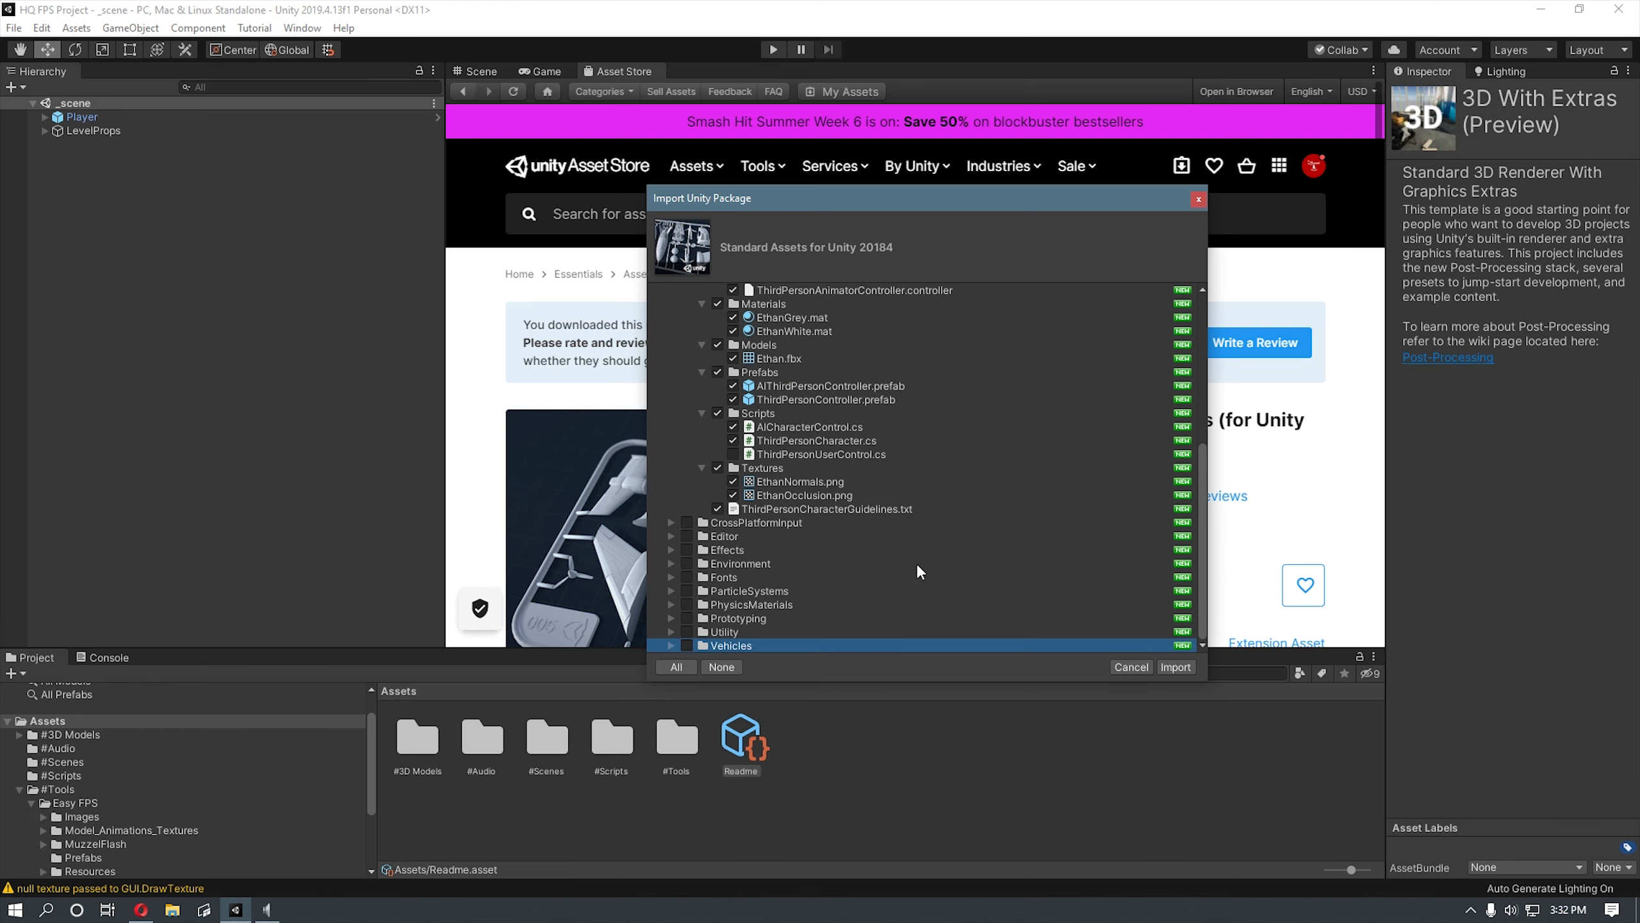
pyautogui.click(1176, 668)
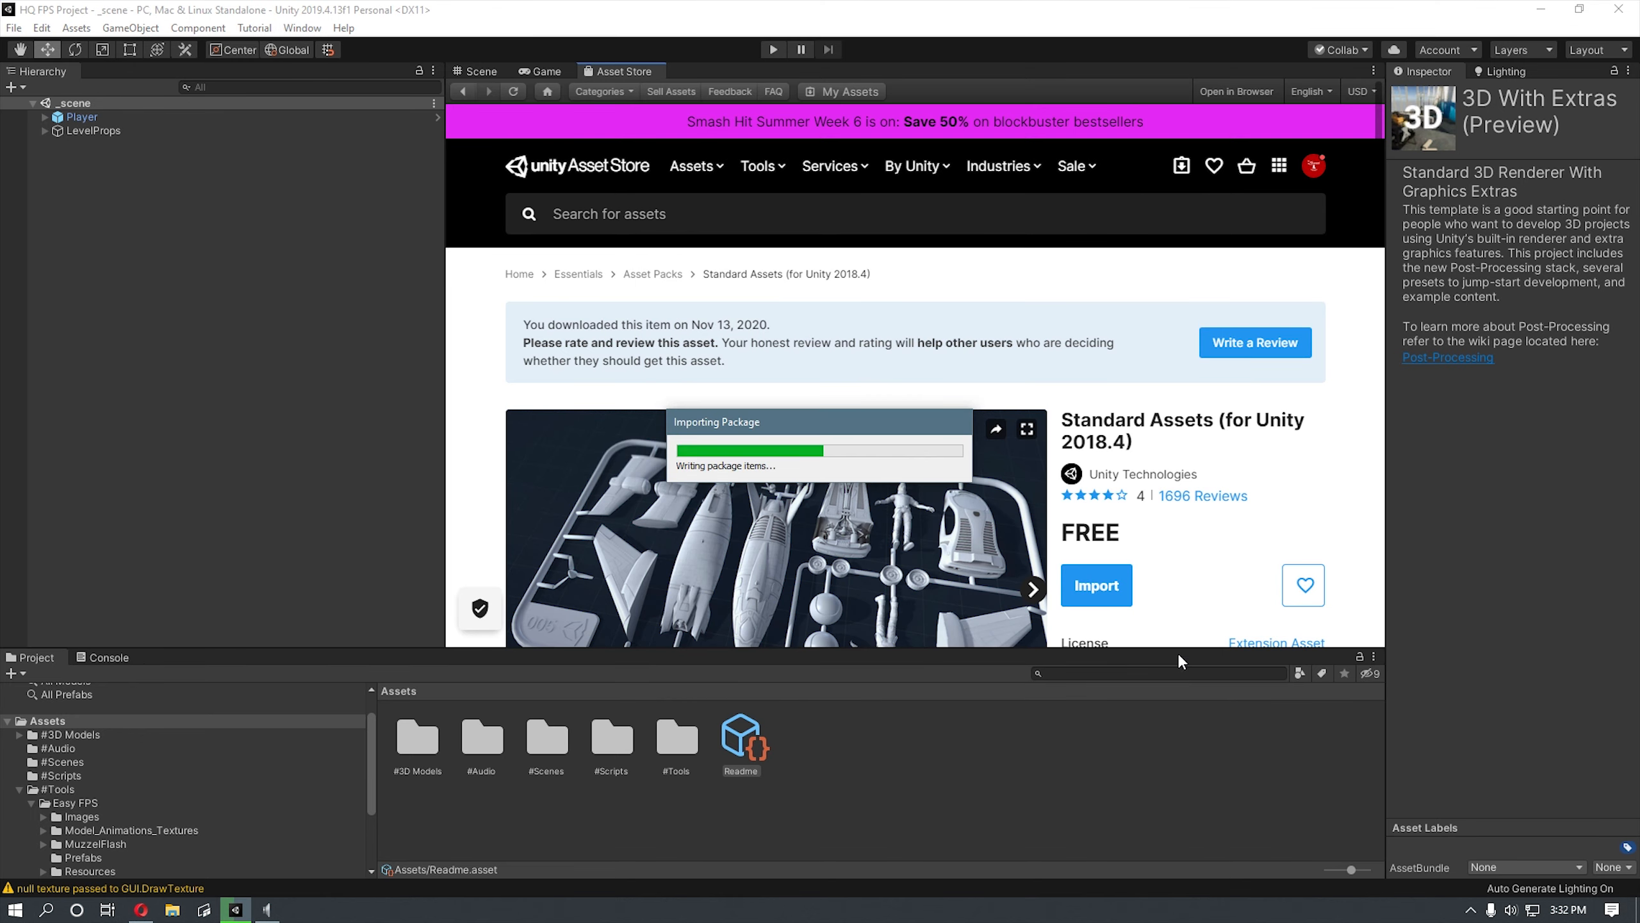
# Step: Search the Asset Store for "ragdoll helpe" and open the Ragdoll helper asset page
pyautogui.click(731, 208)
pyautogui.write('r')
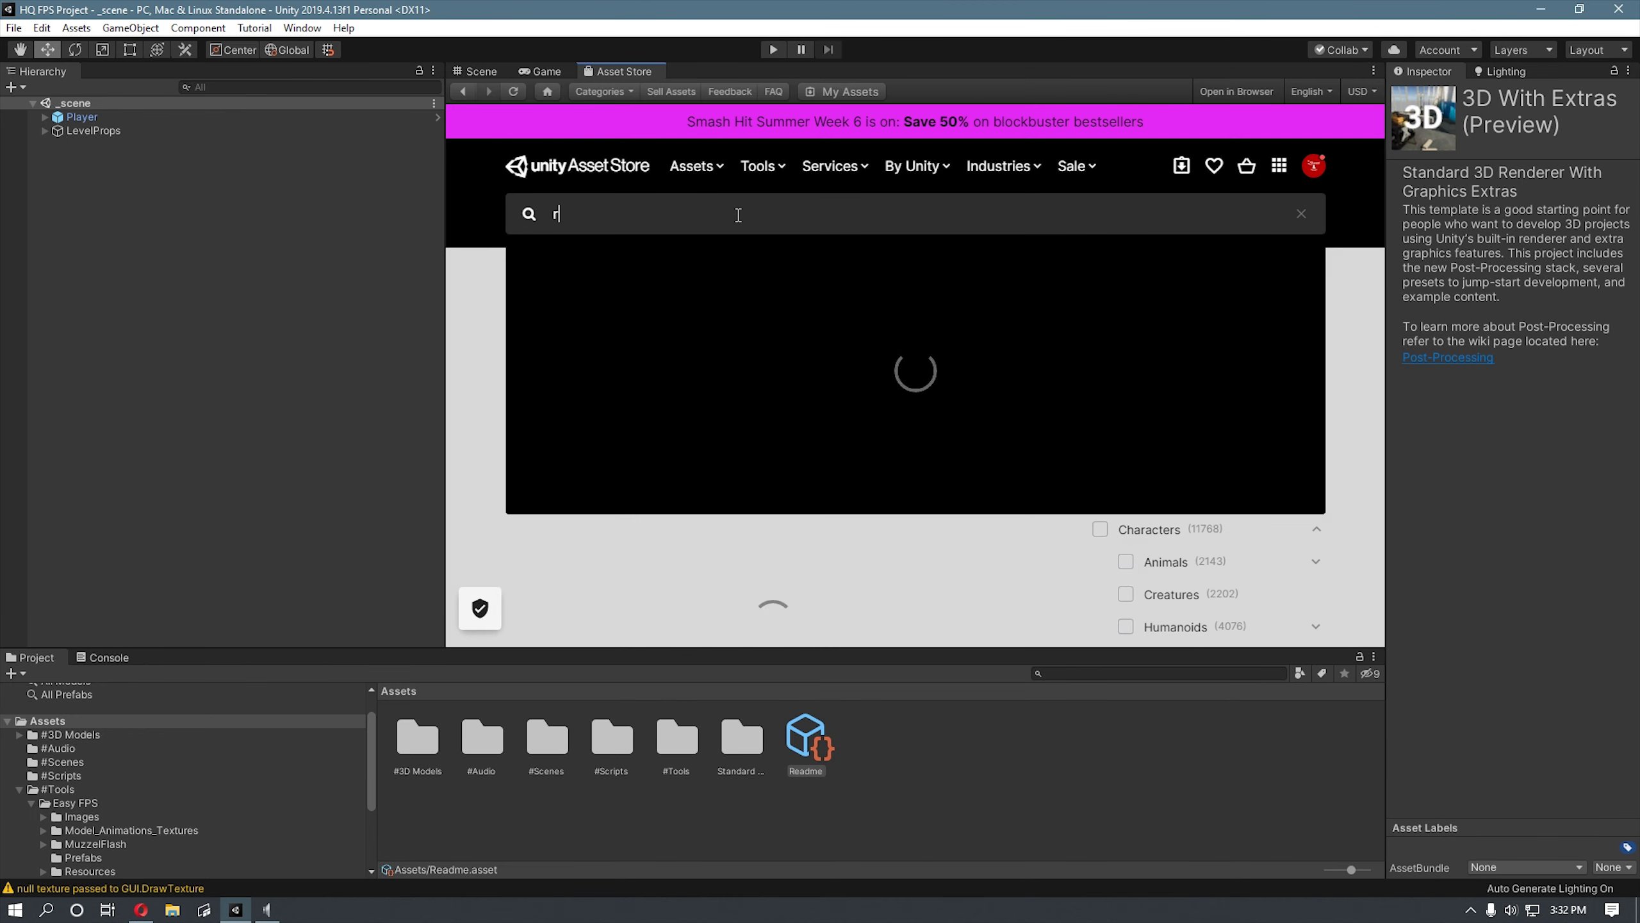
pyautogui.write('agdoll')
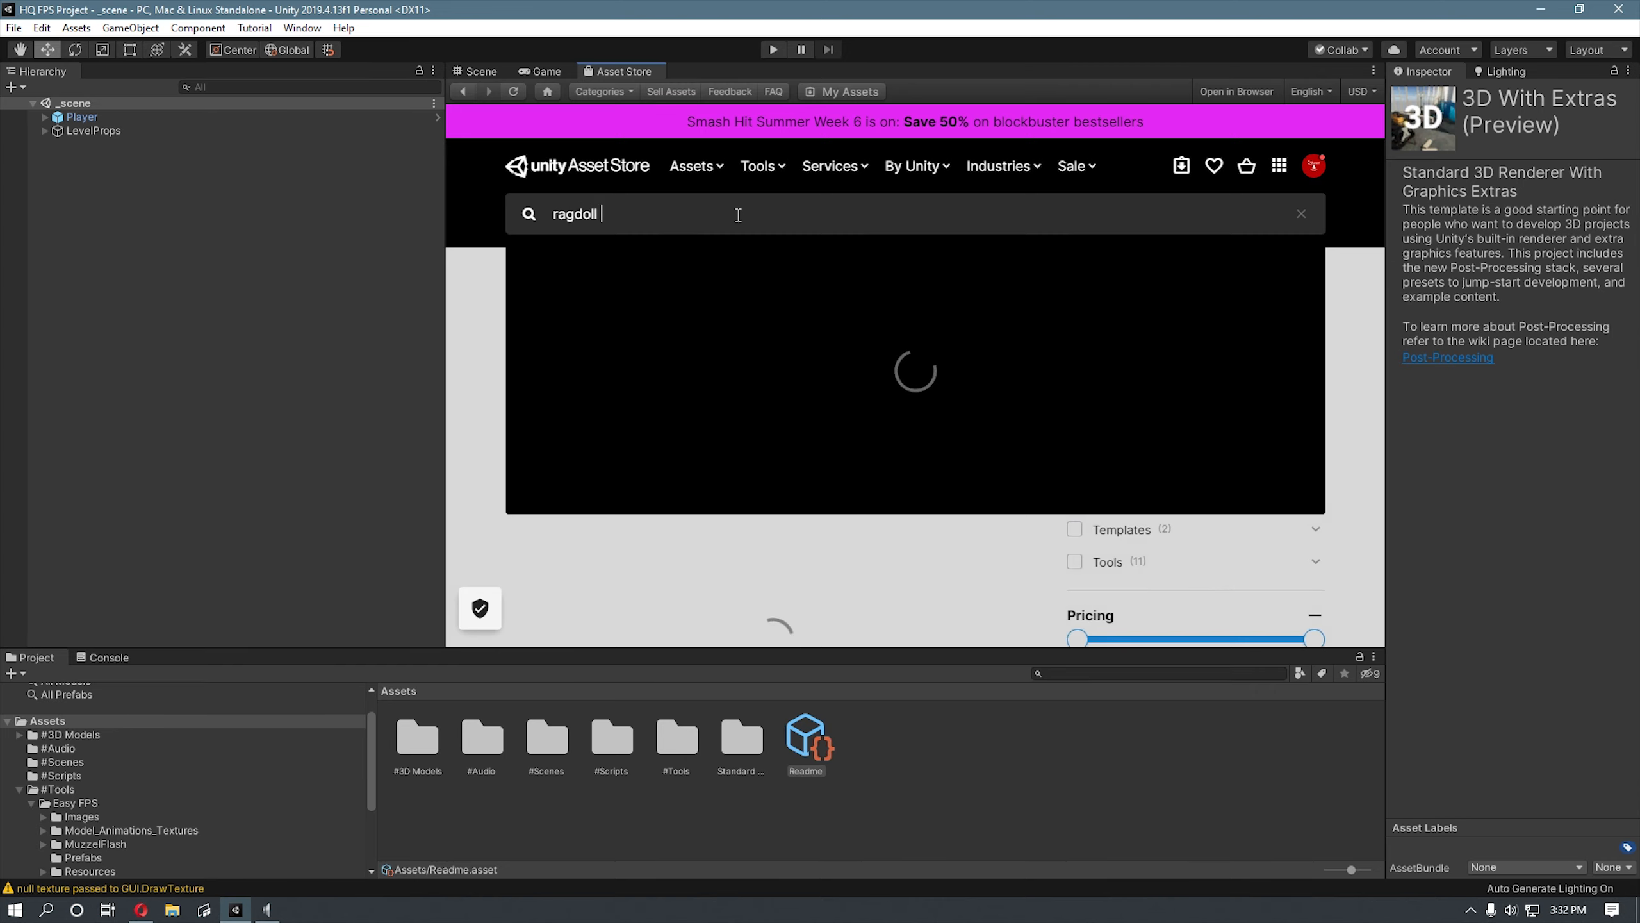
pyautogui.write(' helpe')
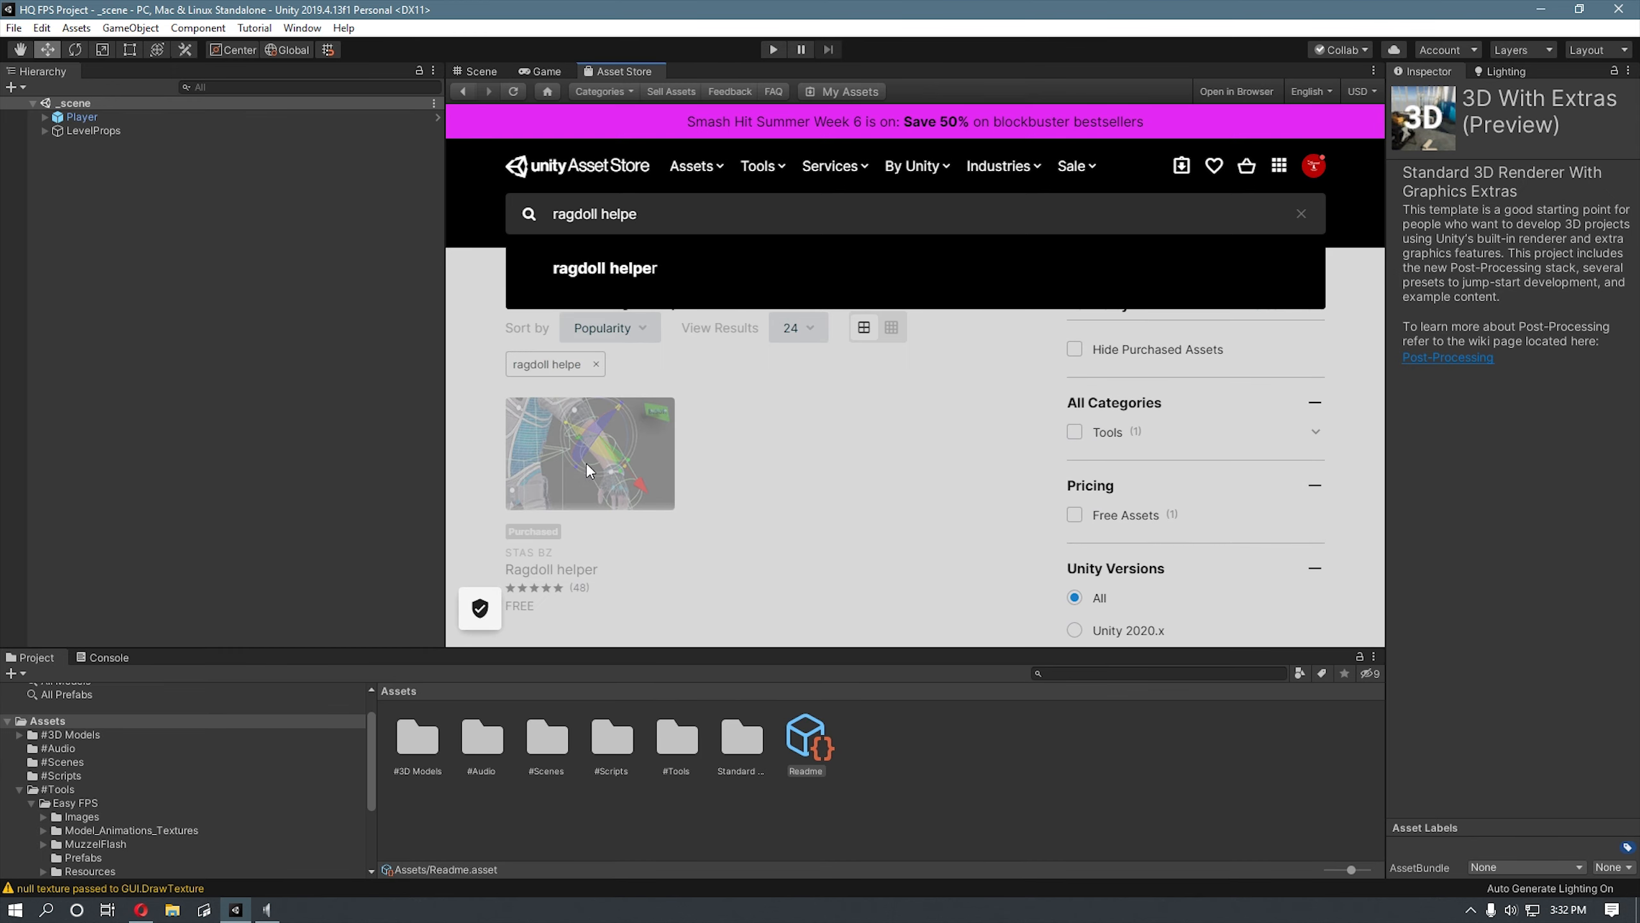
pyautogui.press('Return')
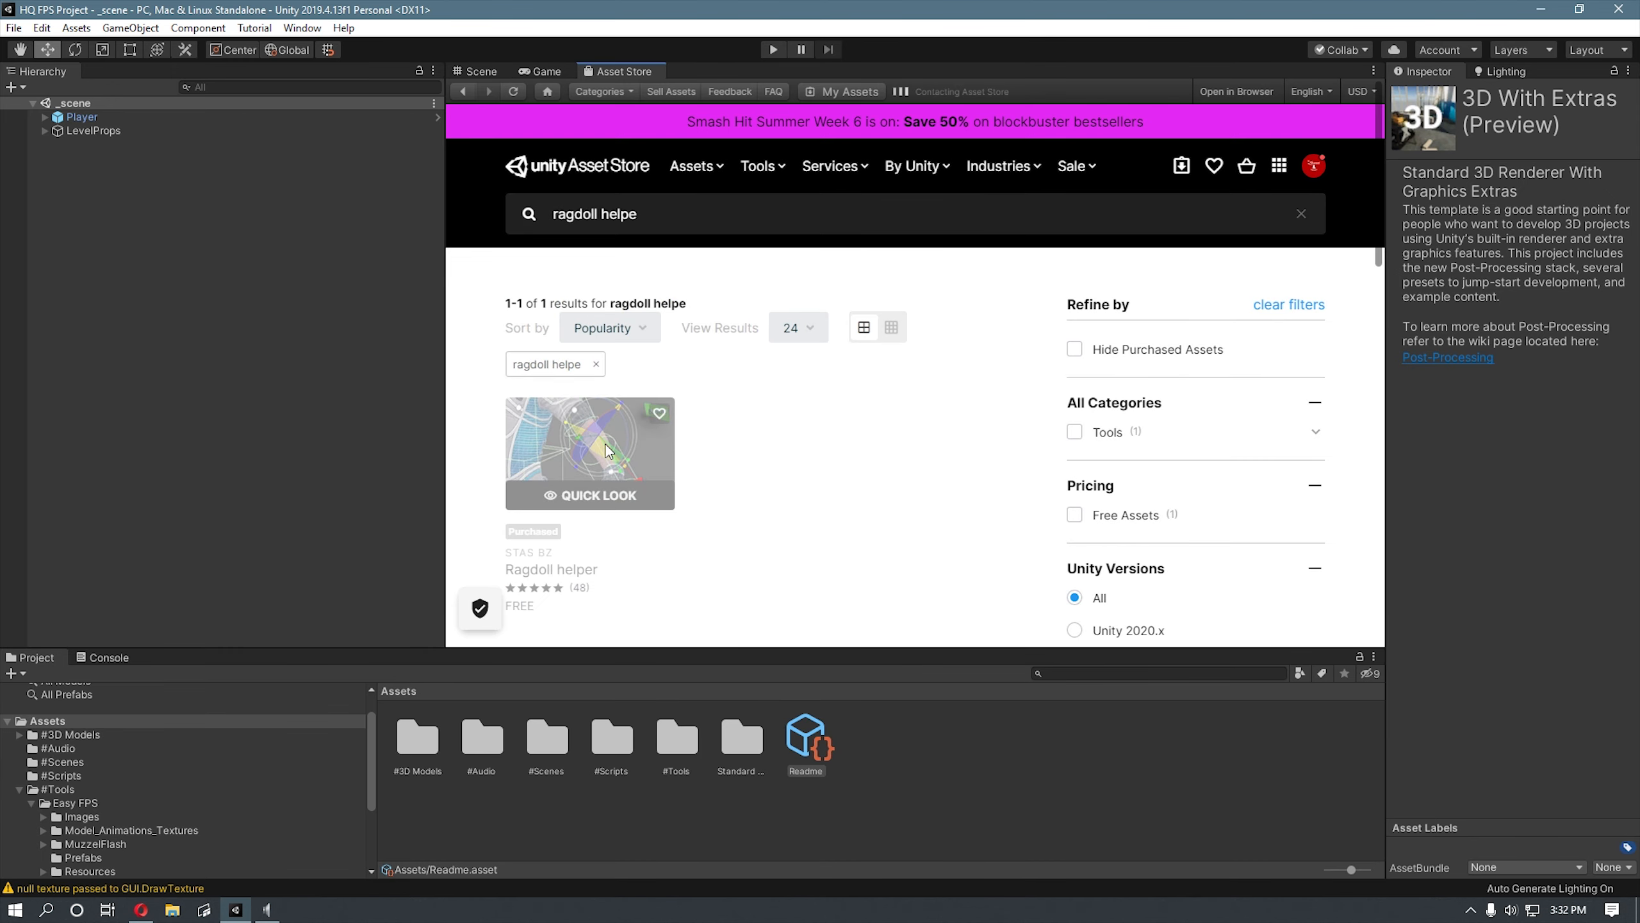
pyautogui.click(606, 449)
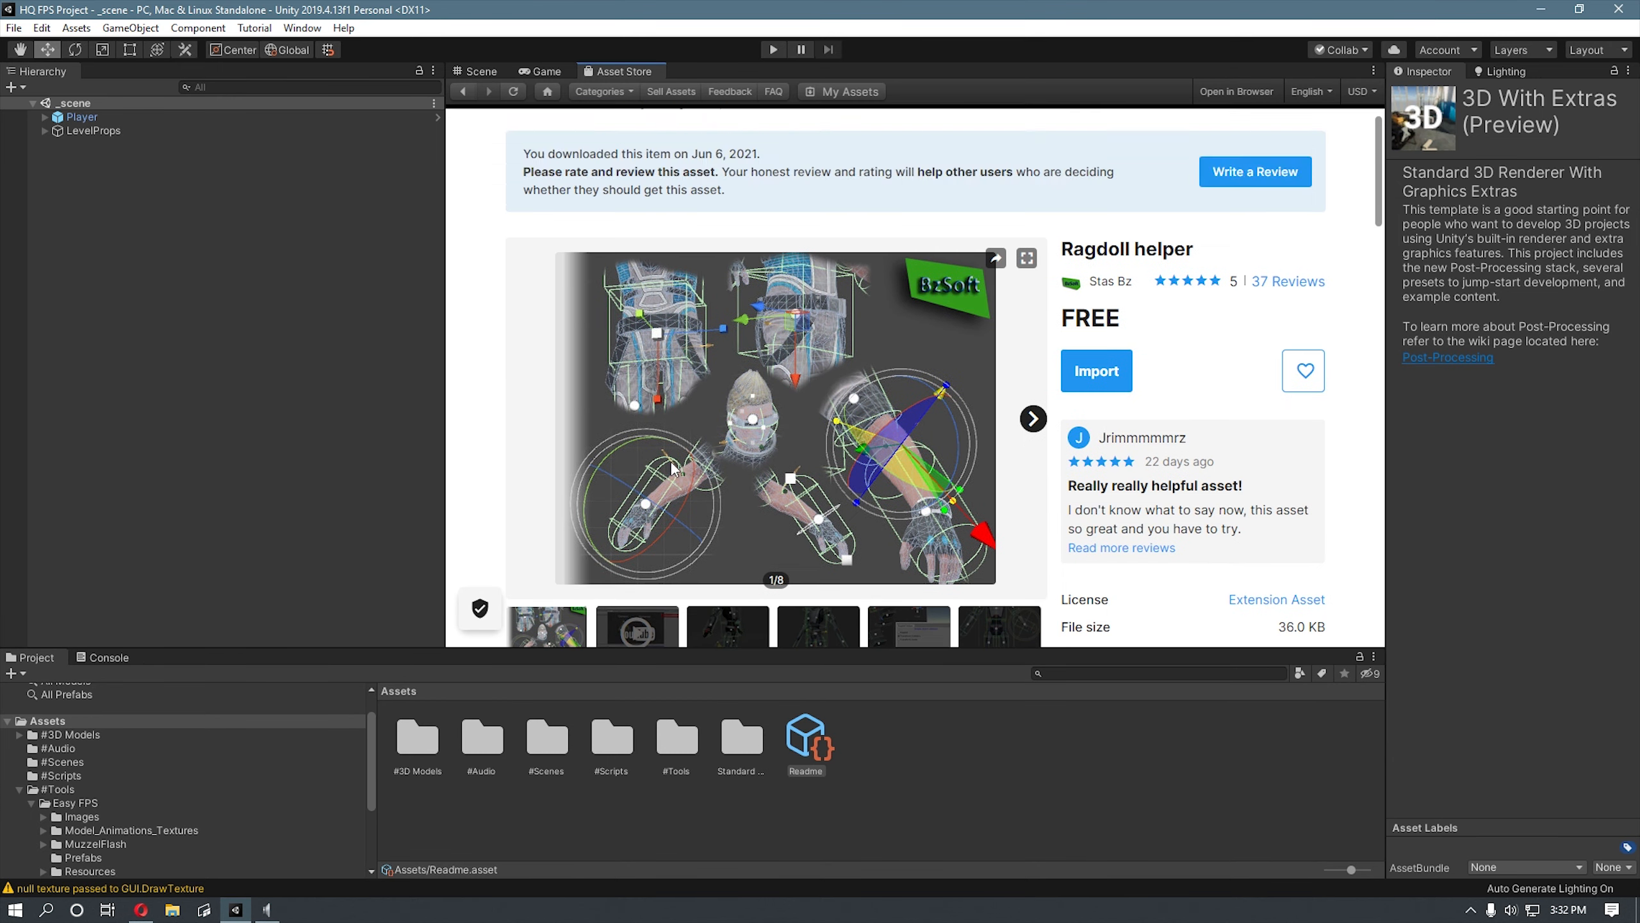
# Step: Import the complete Ragdoll helper package into the project
pyautogui.click(1121, 370)
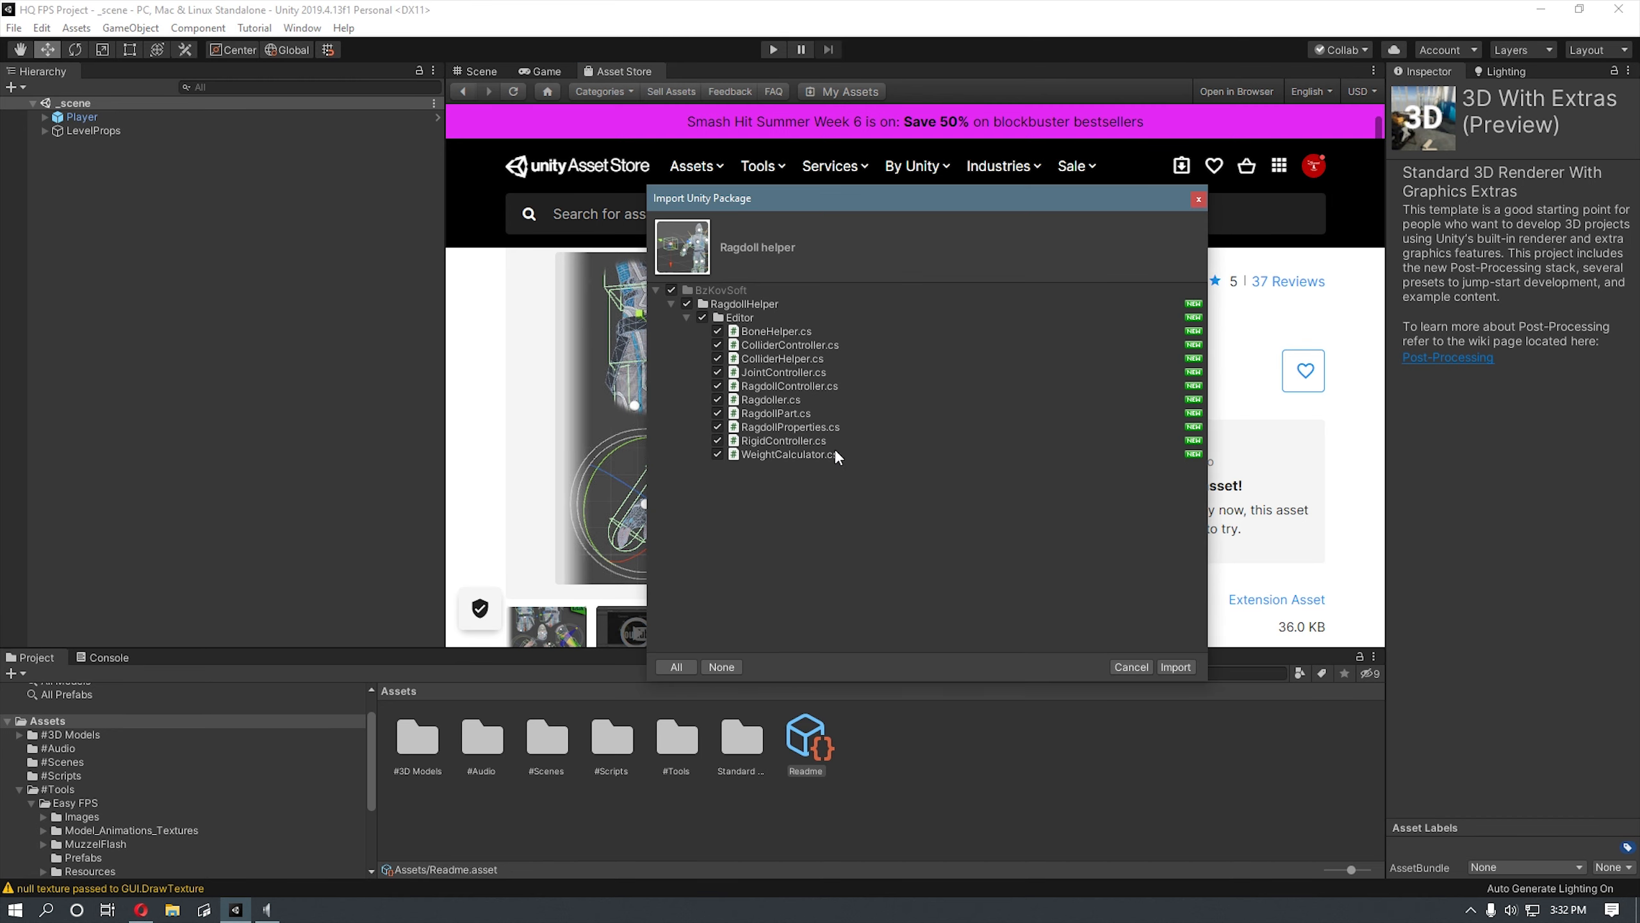
pyautogui.click(686, 318)
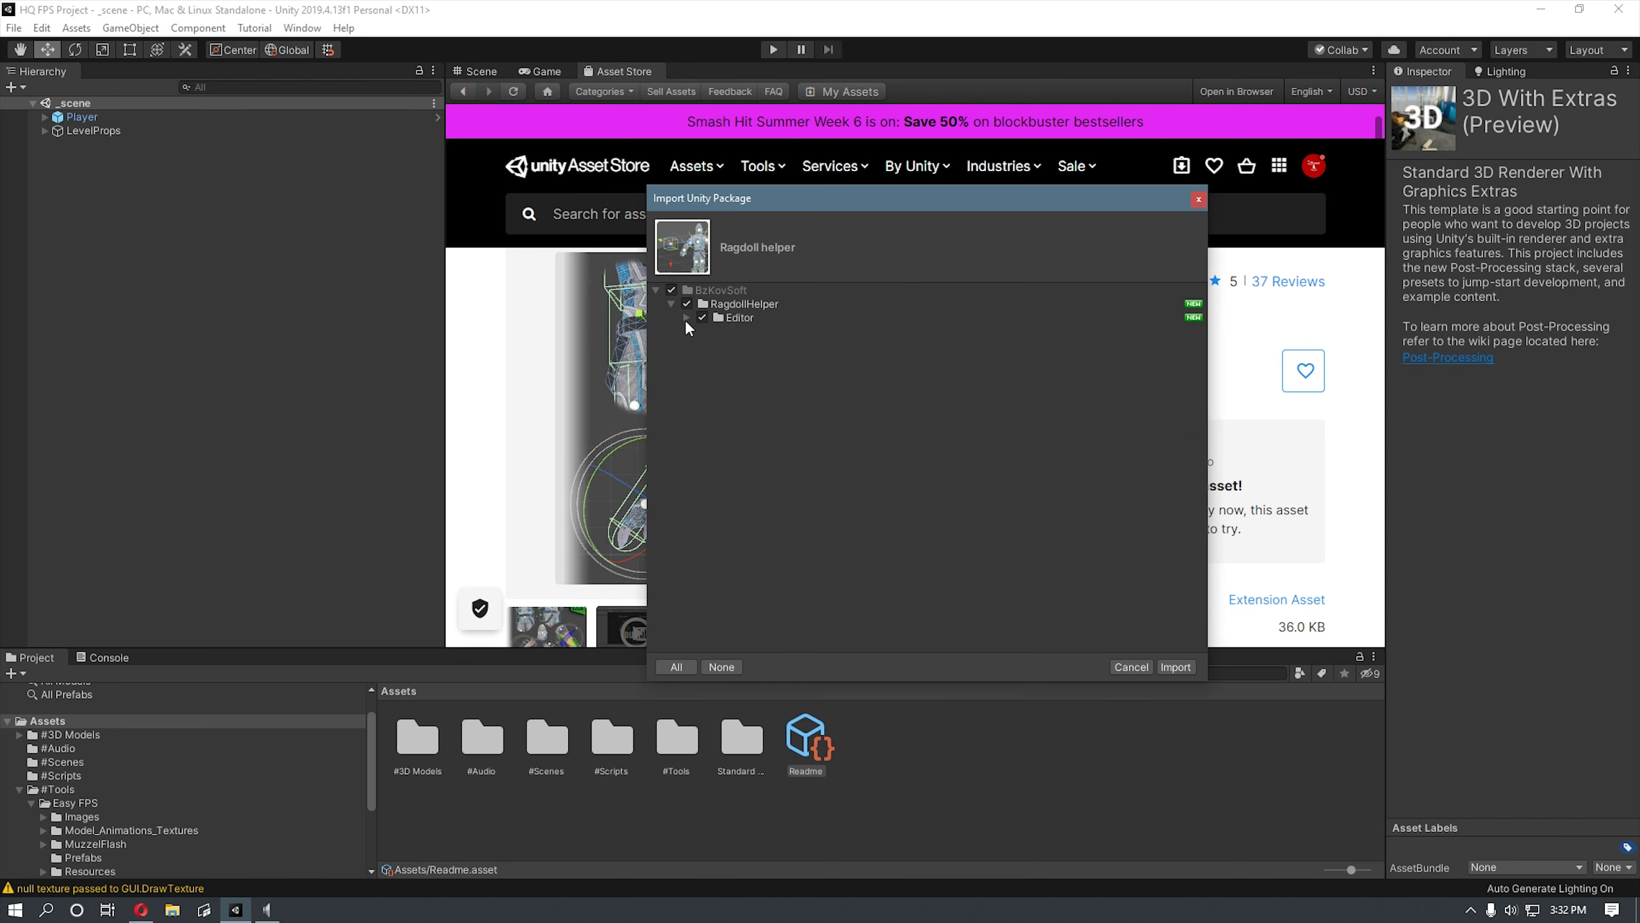
pyautogui.click(1176, 666)
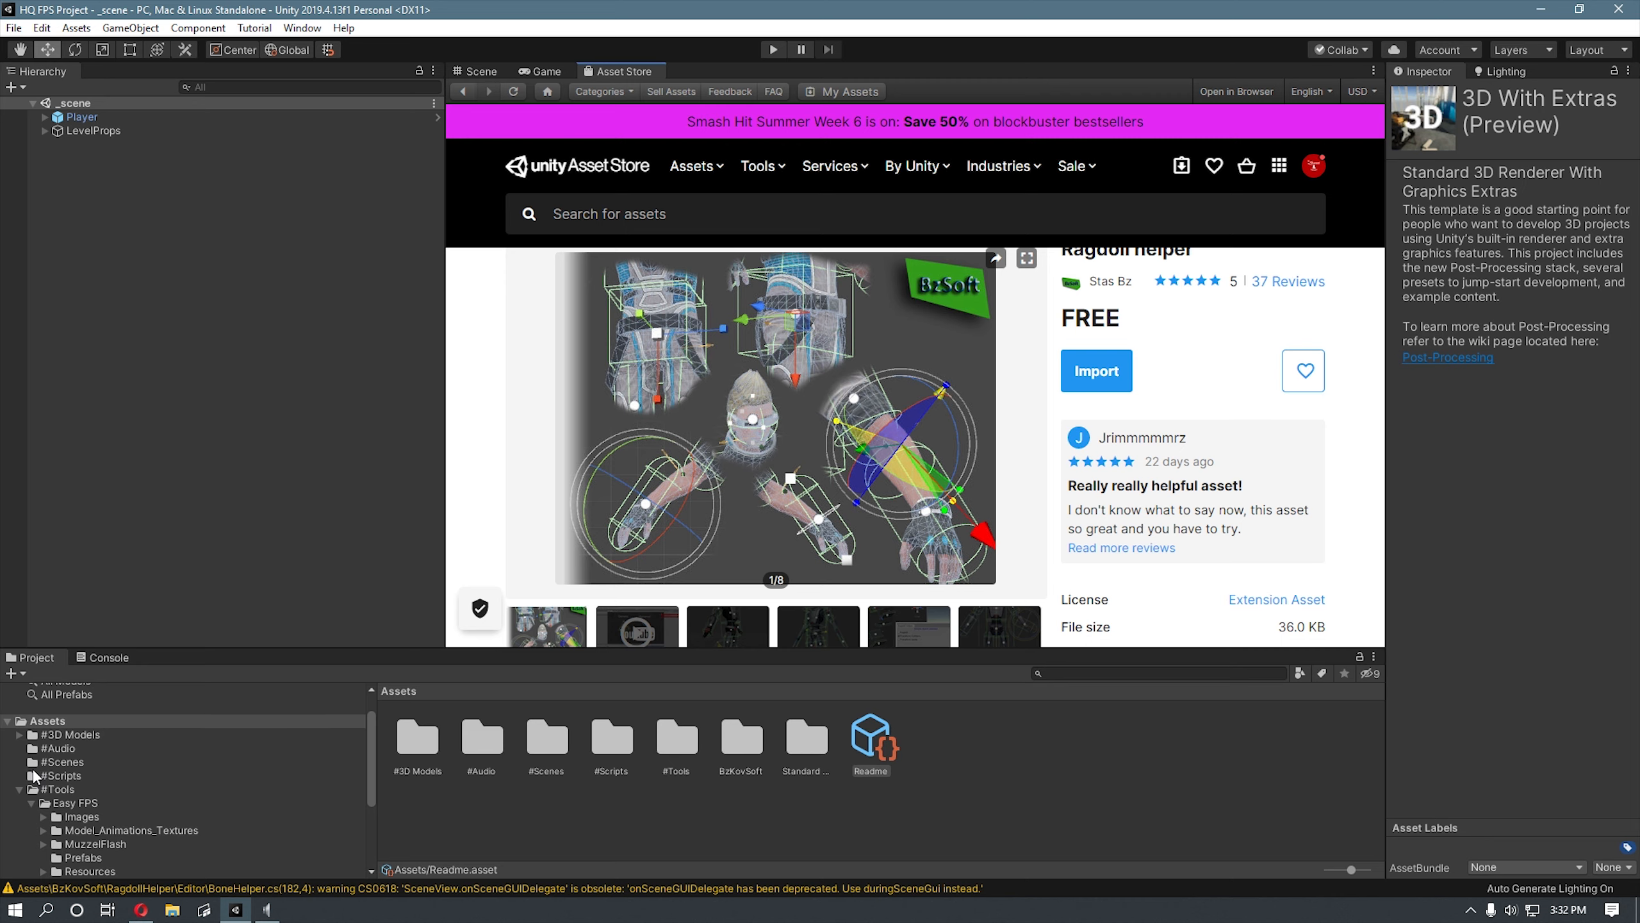
# Step: Place the AIThirdPersonController prefab from Standard Assets/Characters/ThirdPersonCharacter/Prefabs on the floor in the Scene view
pyautogui.click(19, 790)
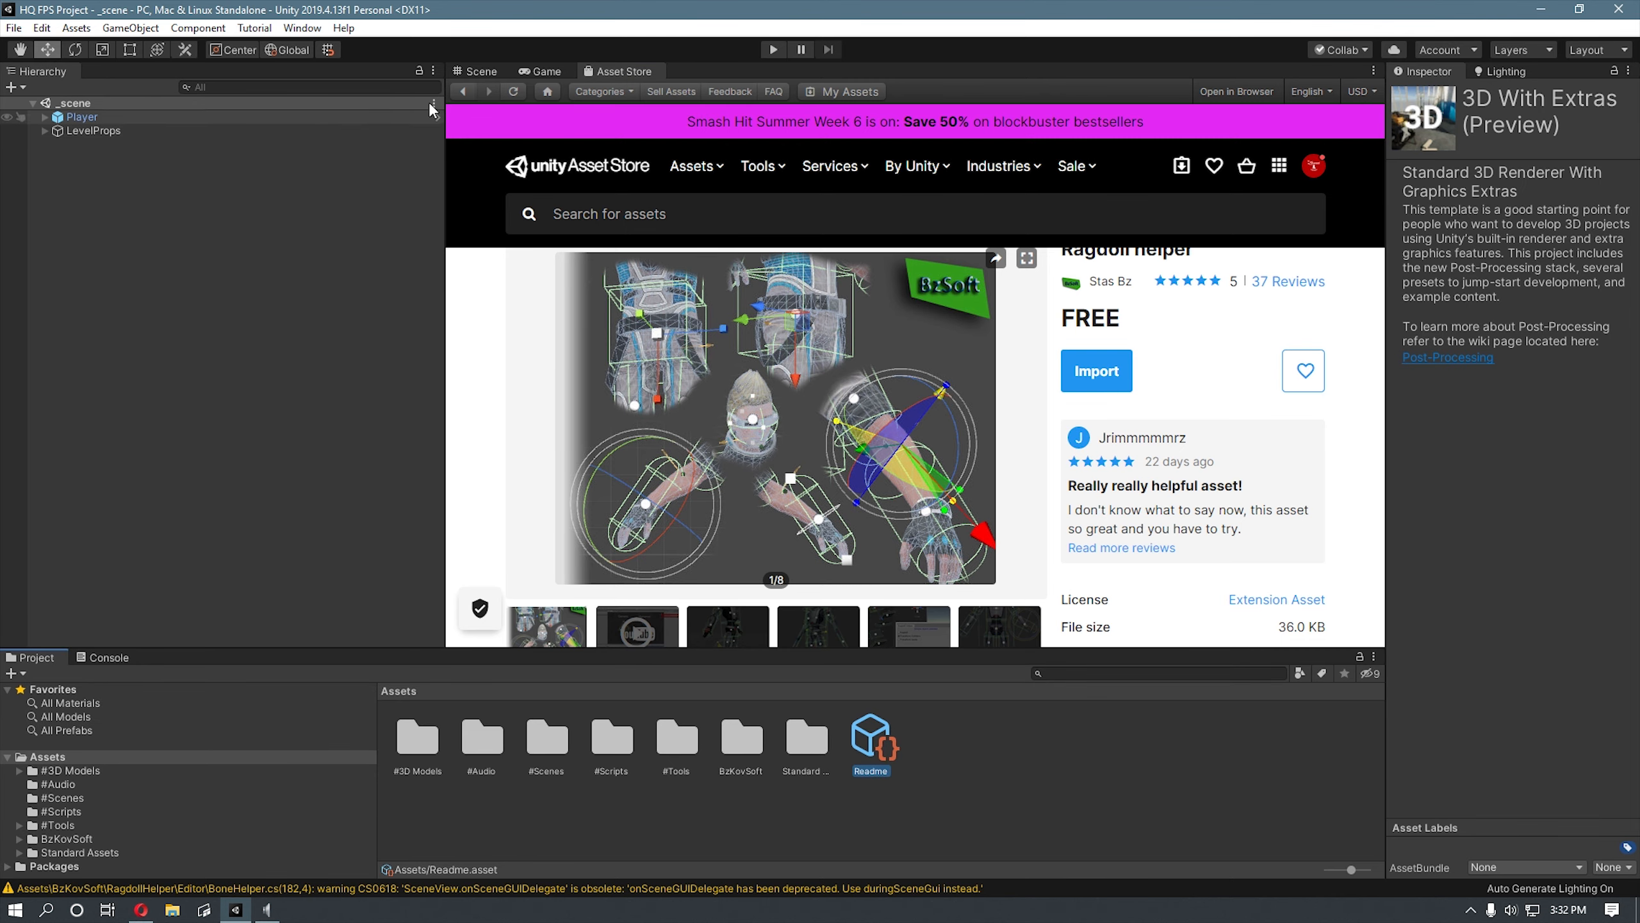
pyautogui.click(498, 69)
pyautogui.scroll(-5, 669, 303)
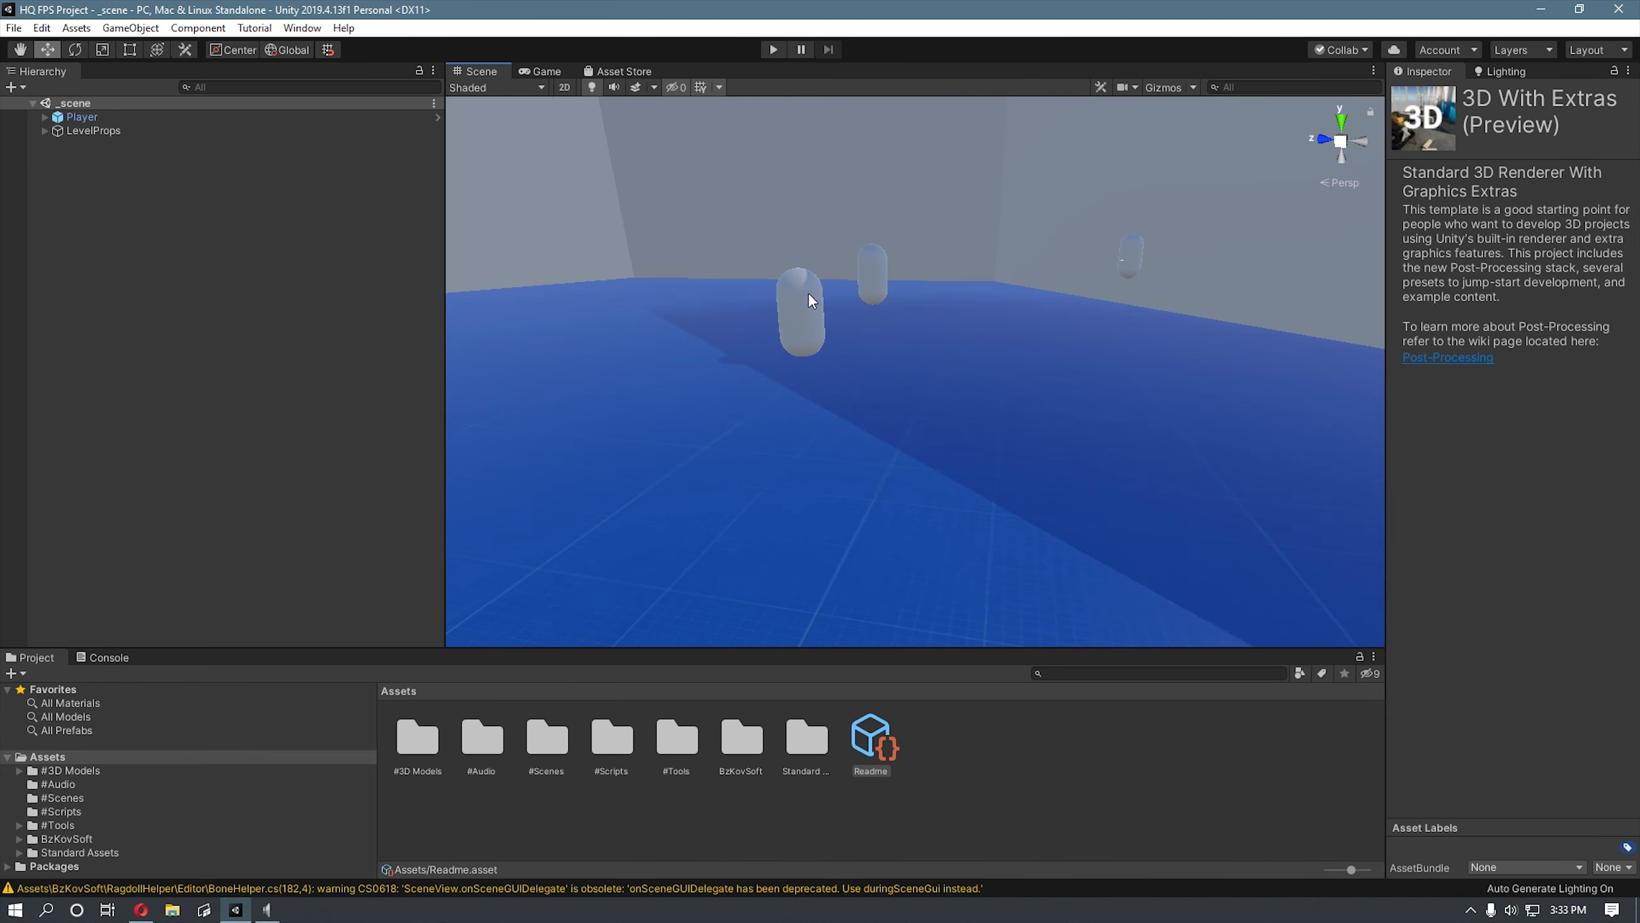
pyautogui.moveTo(807, 292); pyautogui.dragTo(887, 345, button='right')
pyautogui.moveTo(887, 354); pyautogui.dragTo(424, 354, button='middle')
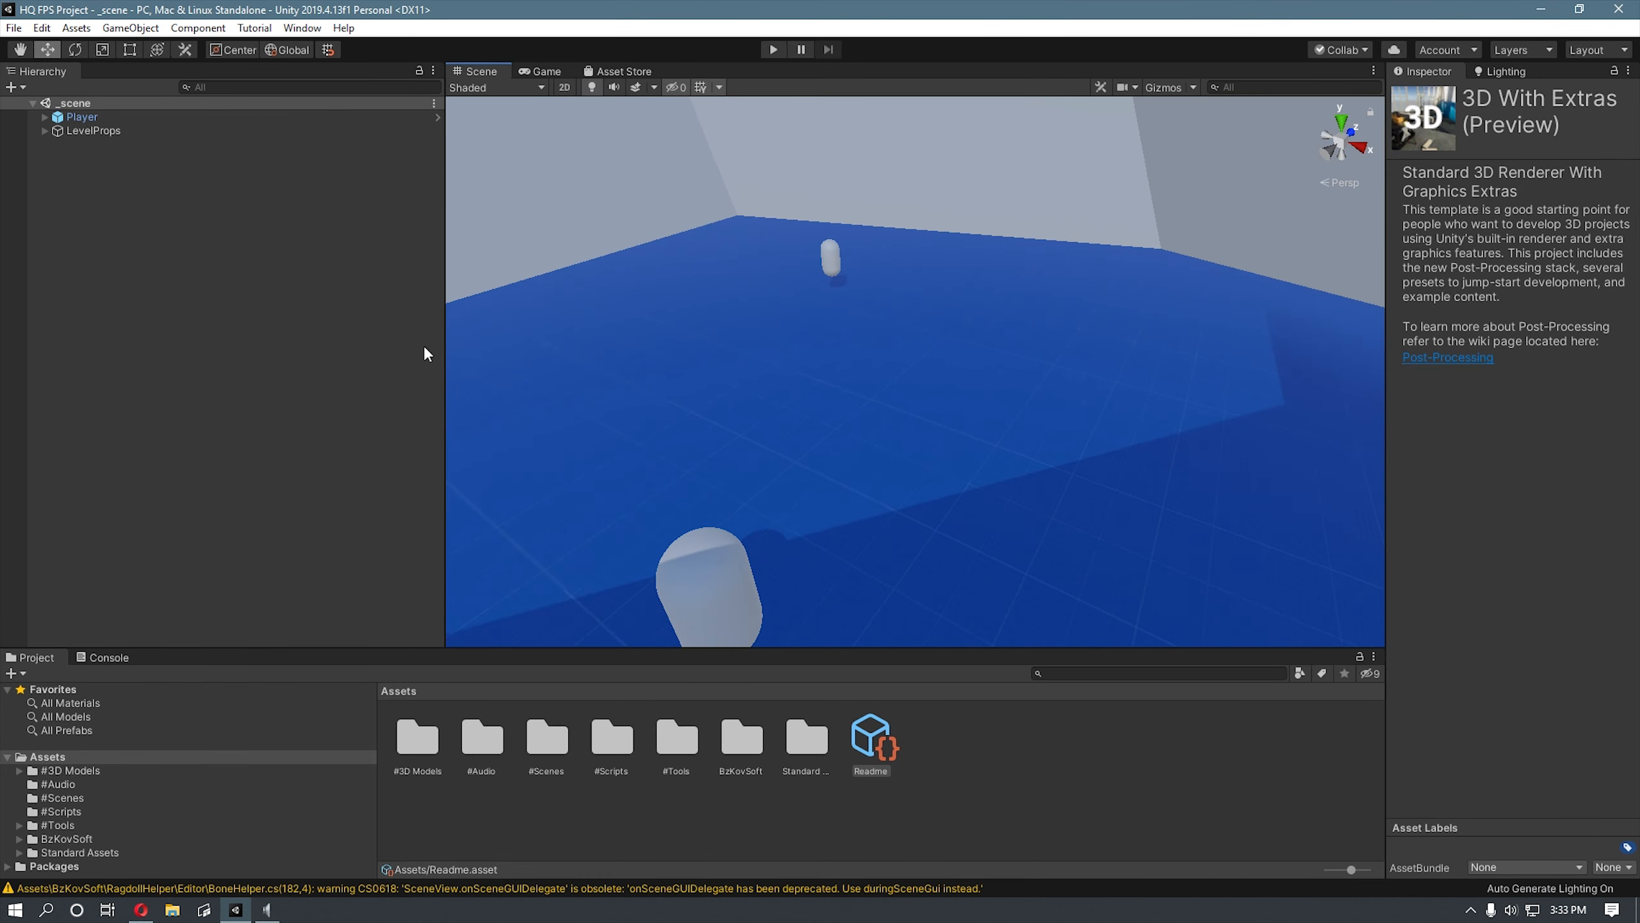
pyautogui.click(84, 853)
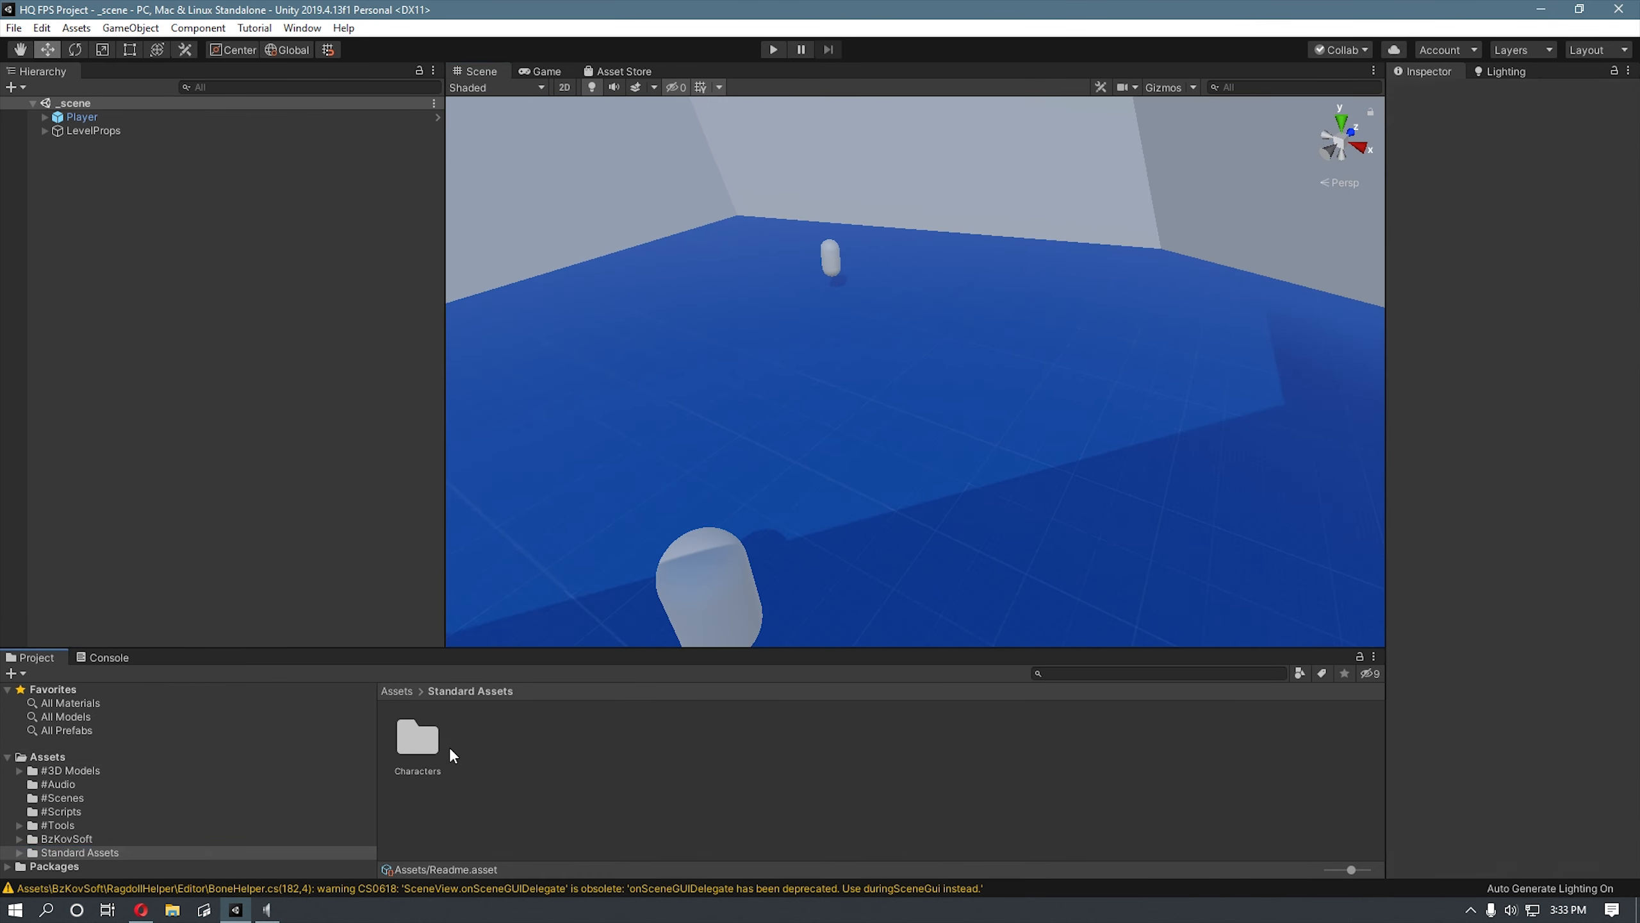
pyautogui.doubleClick(415, 743)
pyautogui.doubleClick(411, 753)
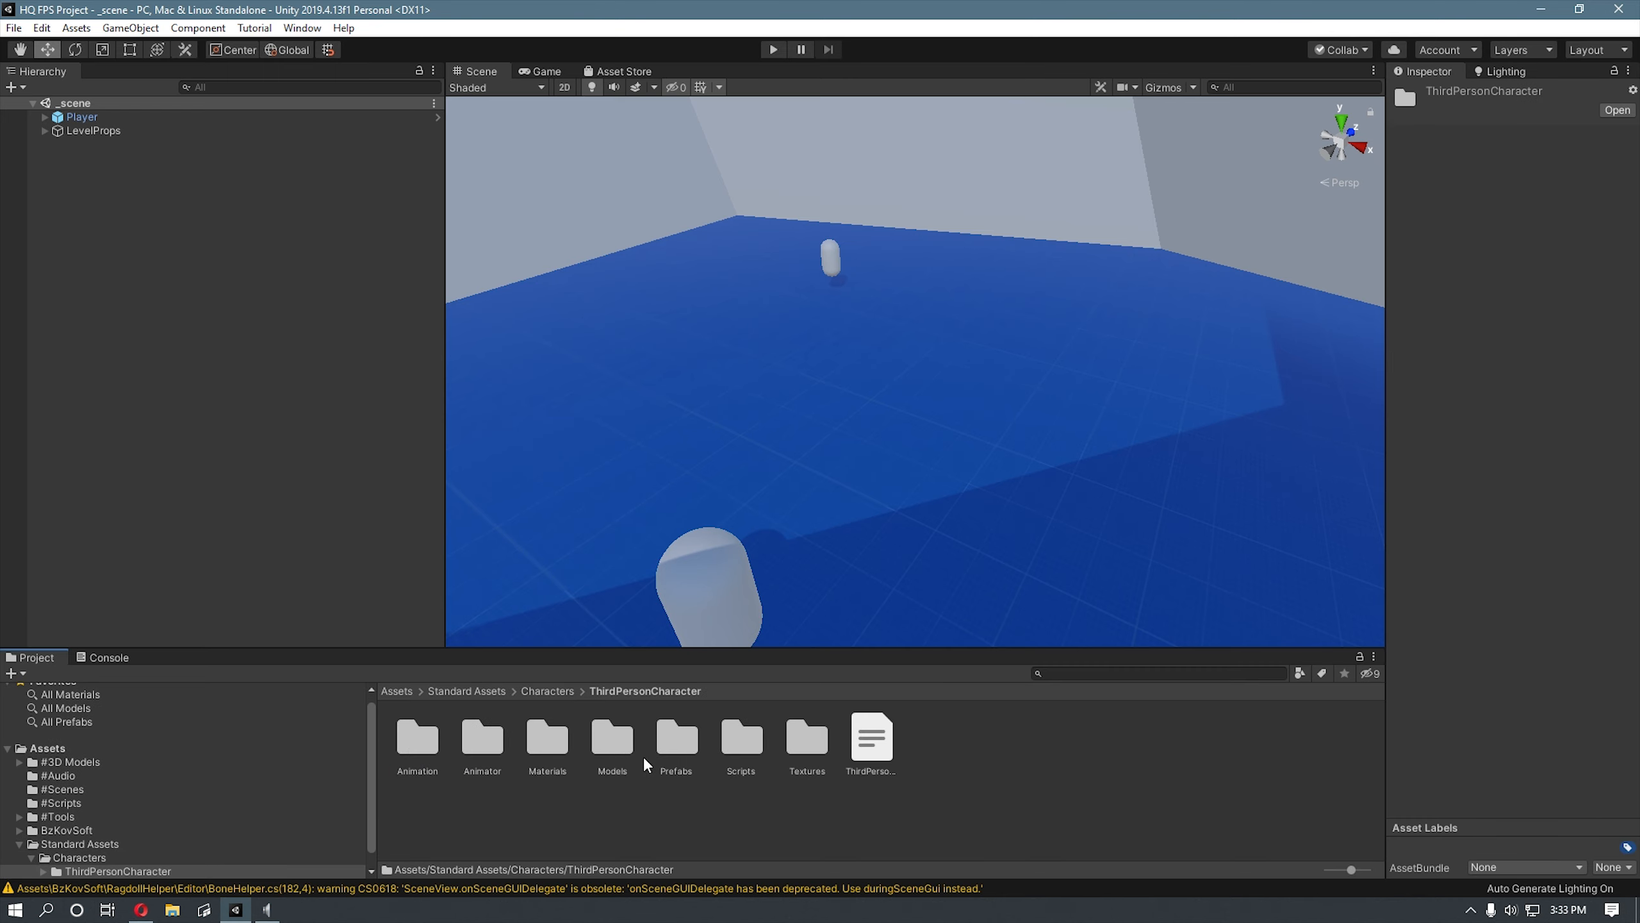
pyautogui.doubleClick(664, 749)
pyautogui.moveTo(489, 752); pyautogui.dragTo(939, 361)
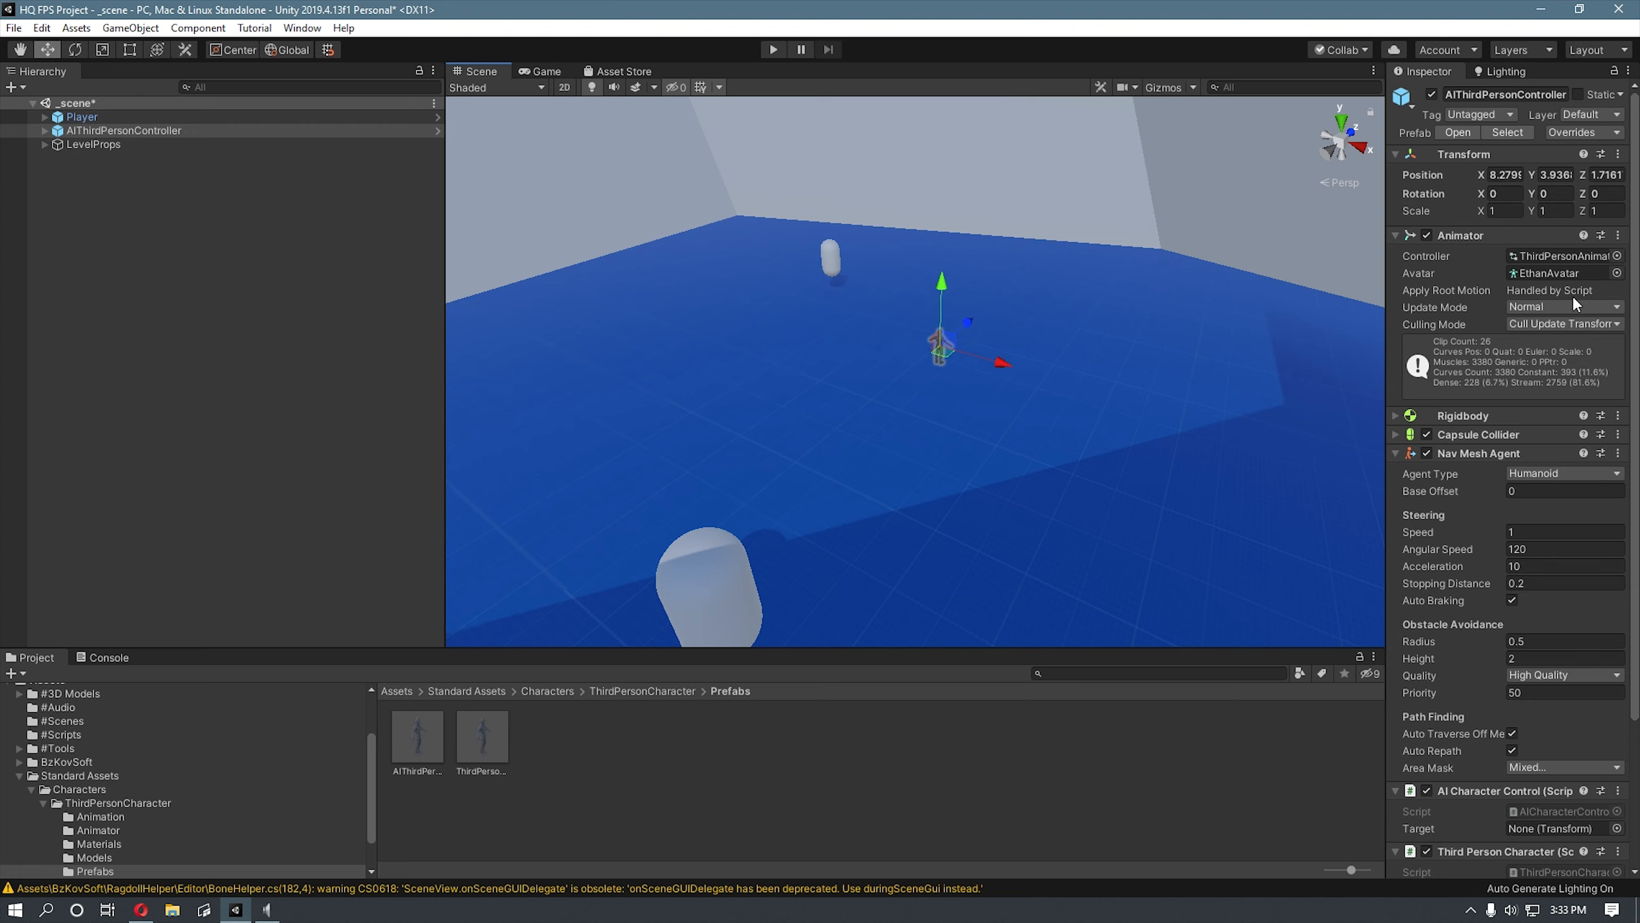
# Step: Collapse the character's Animator and Nav Mesh Agent components, and move it to about X 4.38, Z 5.85
pyautogui.click(1494, 233)
pyautogui.click(1479, 292)
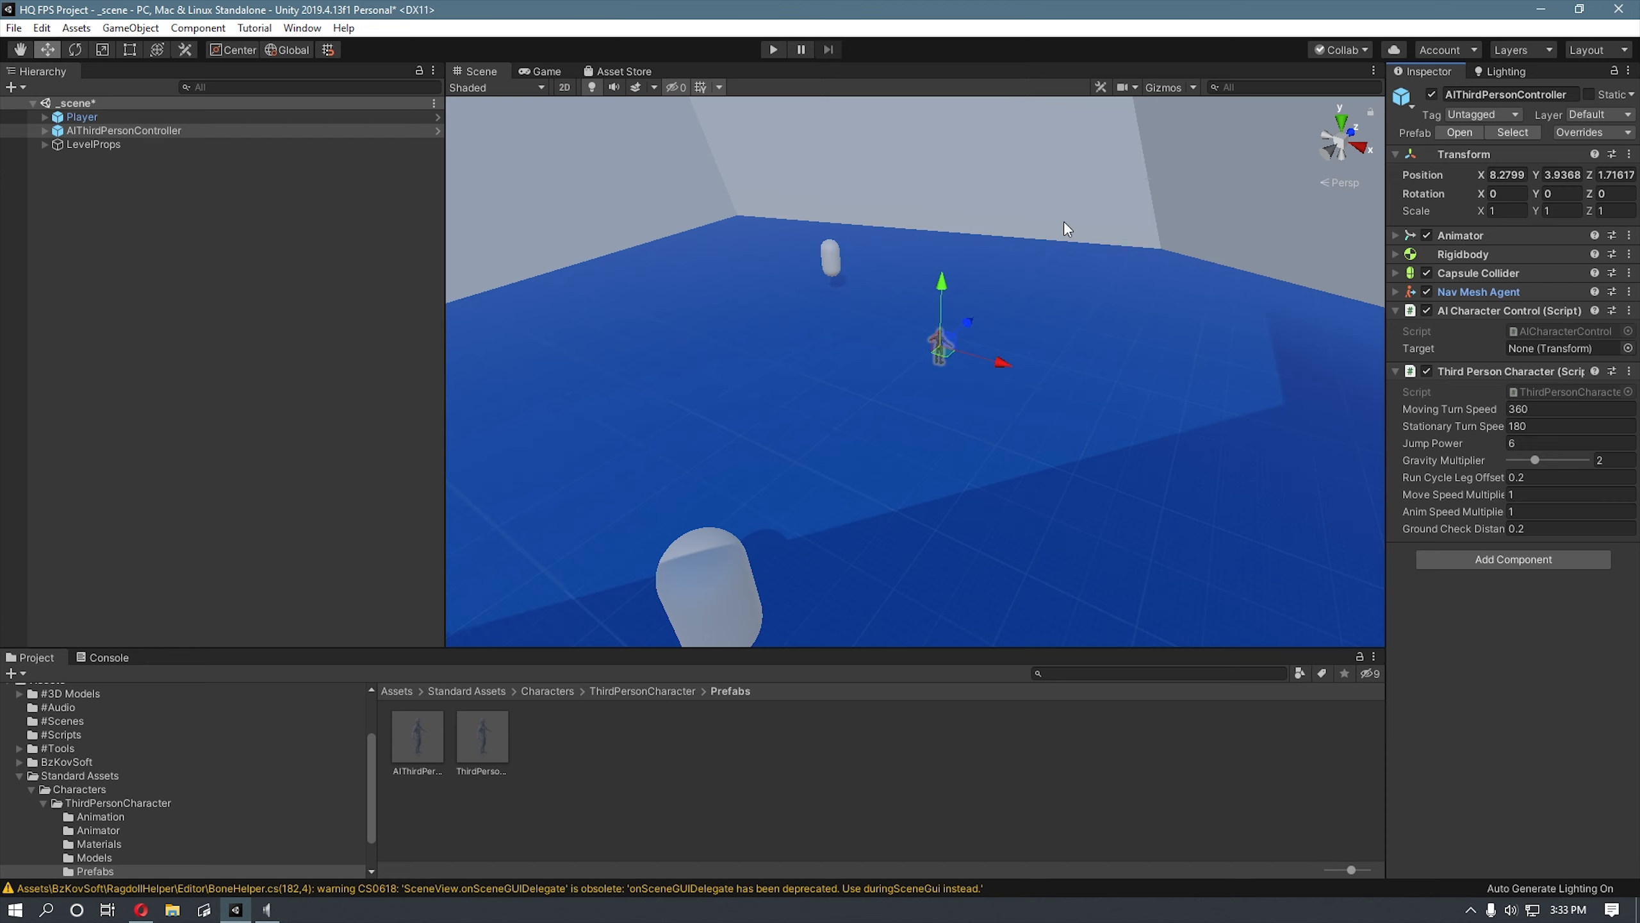
pyautogui.moveTo(943, 354); pyautogui.dragTo(912, 299)
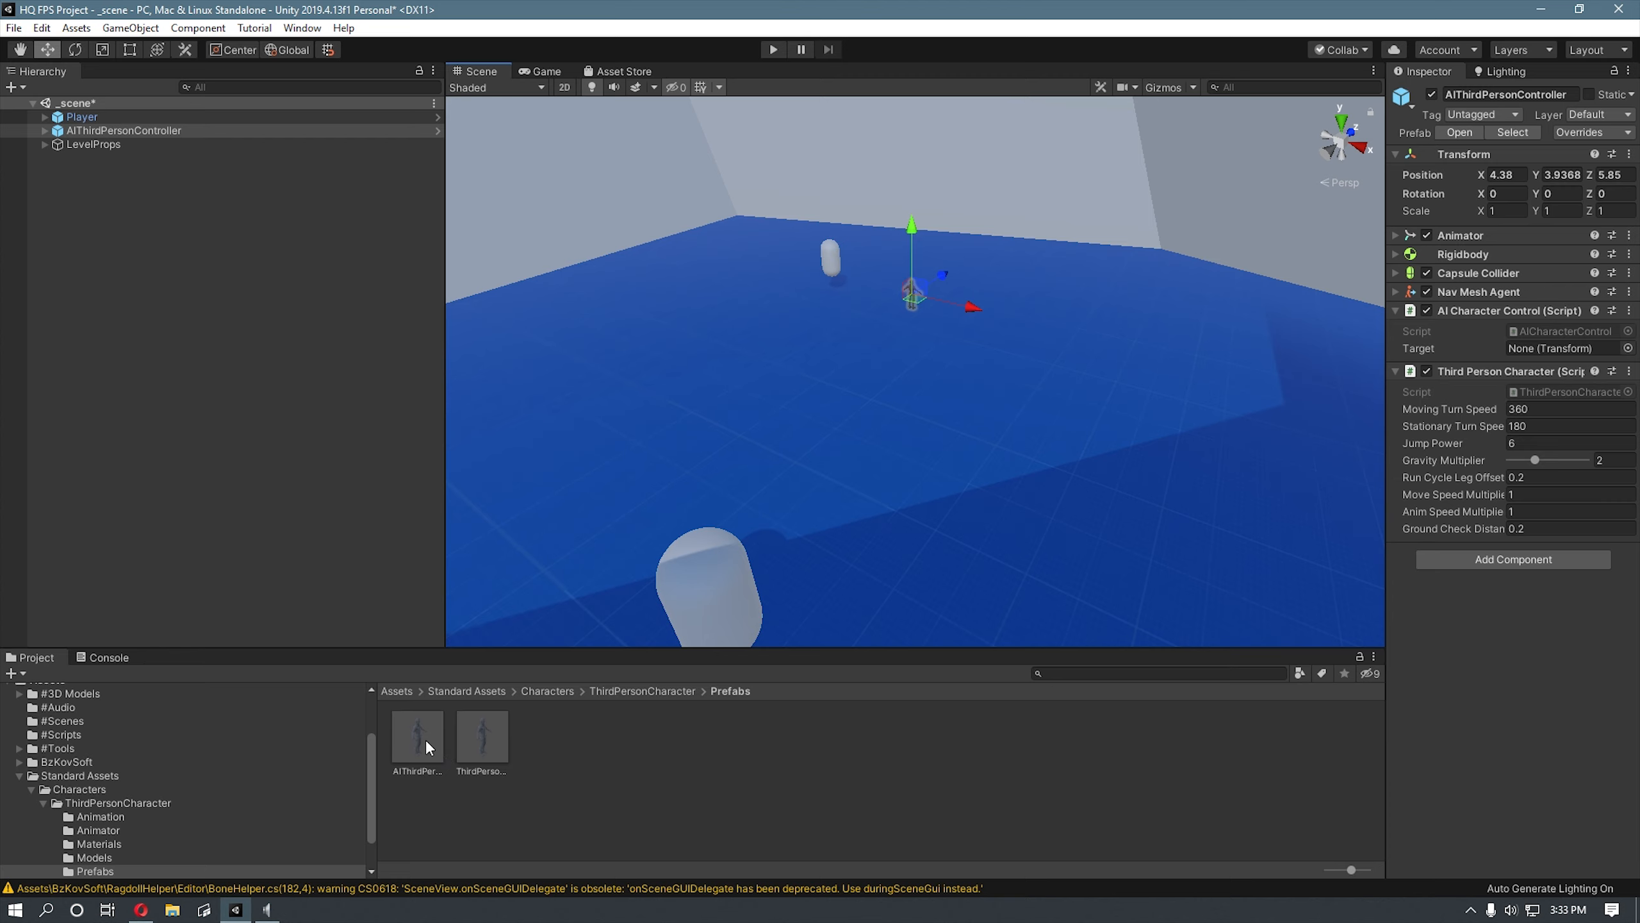
# Step: Place four more AIThirdPersonController prefabs near the first one and set Player as the AI Character Control target of all five
pyautogui.moveTo(950, 309); pyautogui.dragTo(1005, 331)
pyautogui.moveTo(417, 737); pyautogui.dragTo(998, 399)
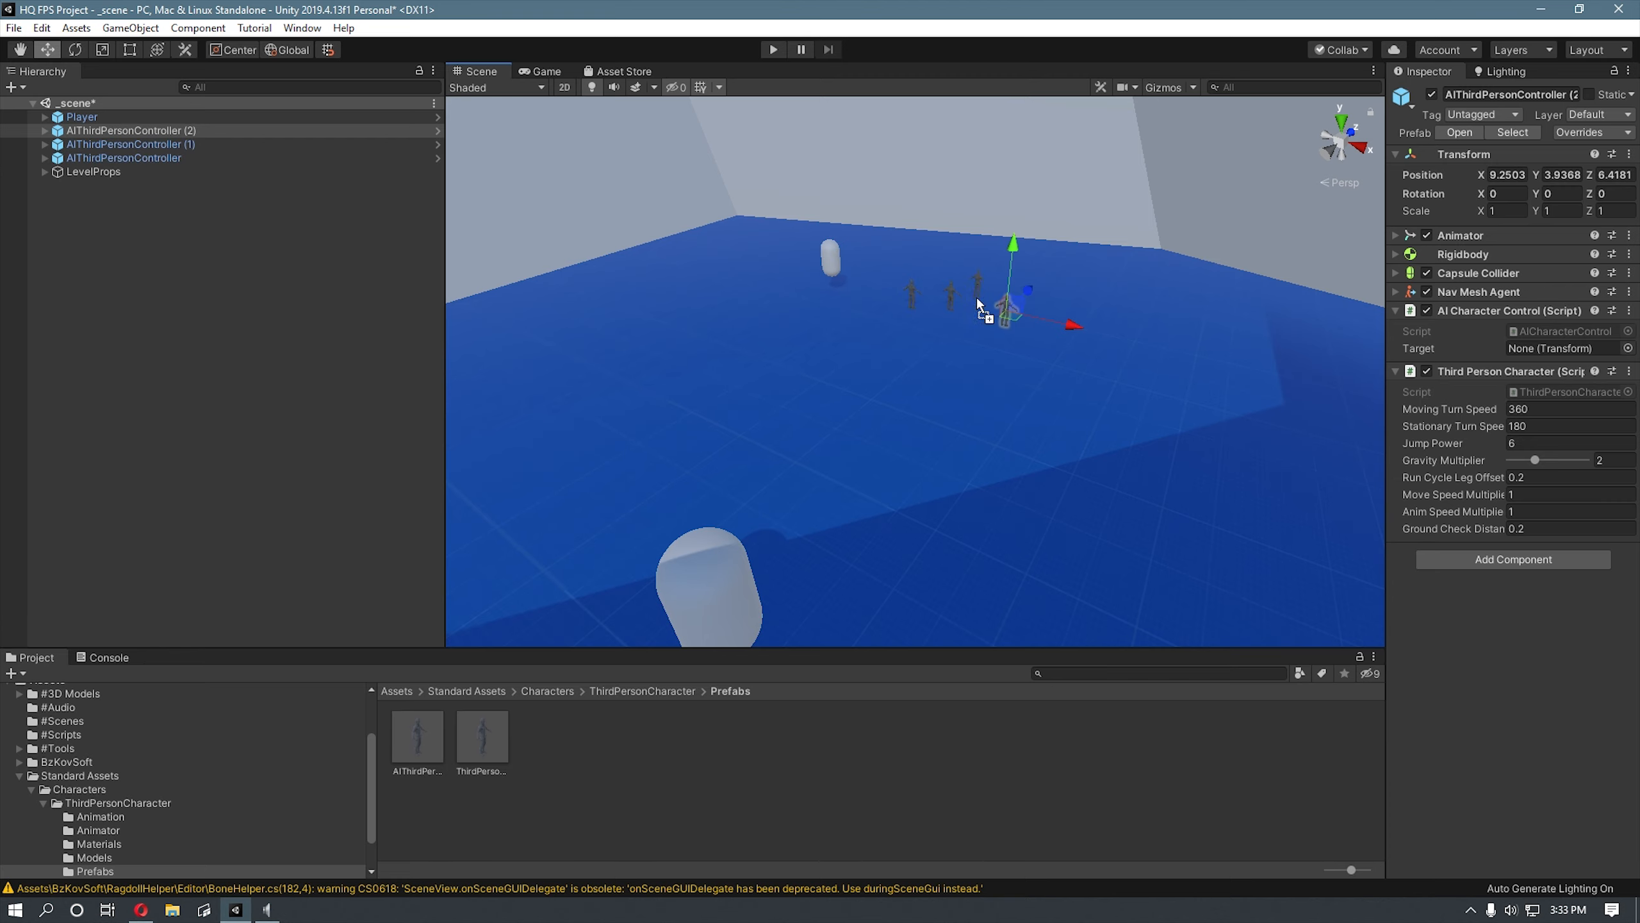
pyautogui.moveTo(976, 297); pyautogui.dragTo(977, 299)
pyautogui.moveTo(418, 737); pyautogui.dragTo(928, 285)
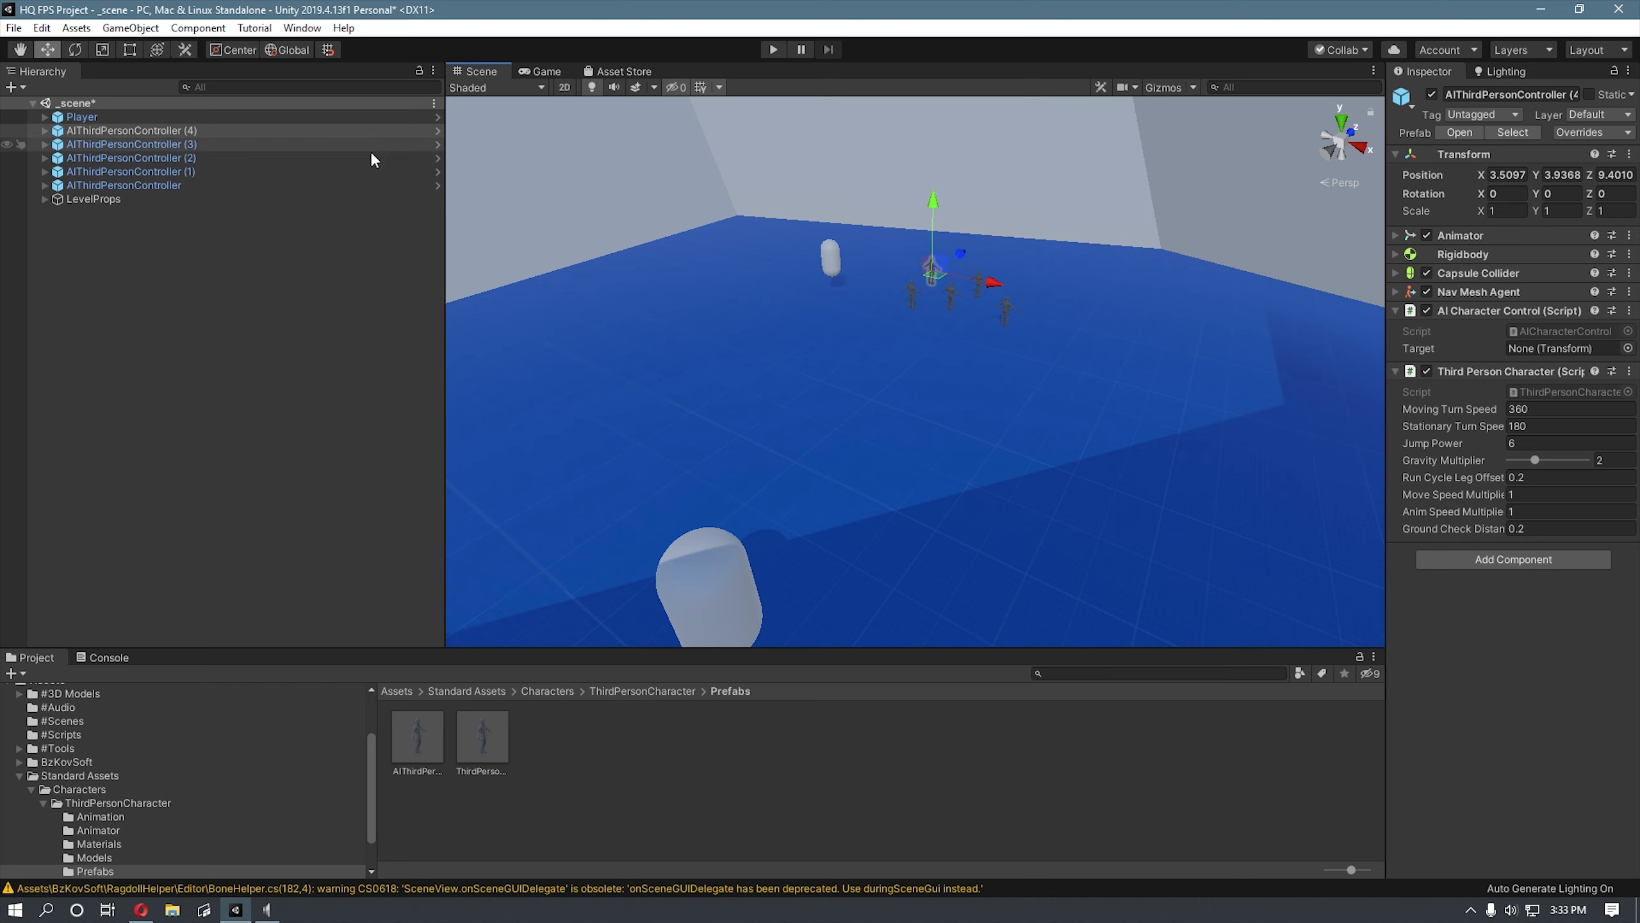
pyautogui.keyDown('shift'); pyautogui.click(298, 185); pyautogui.keyUp('shift')
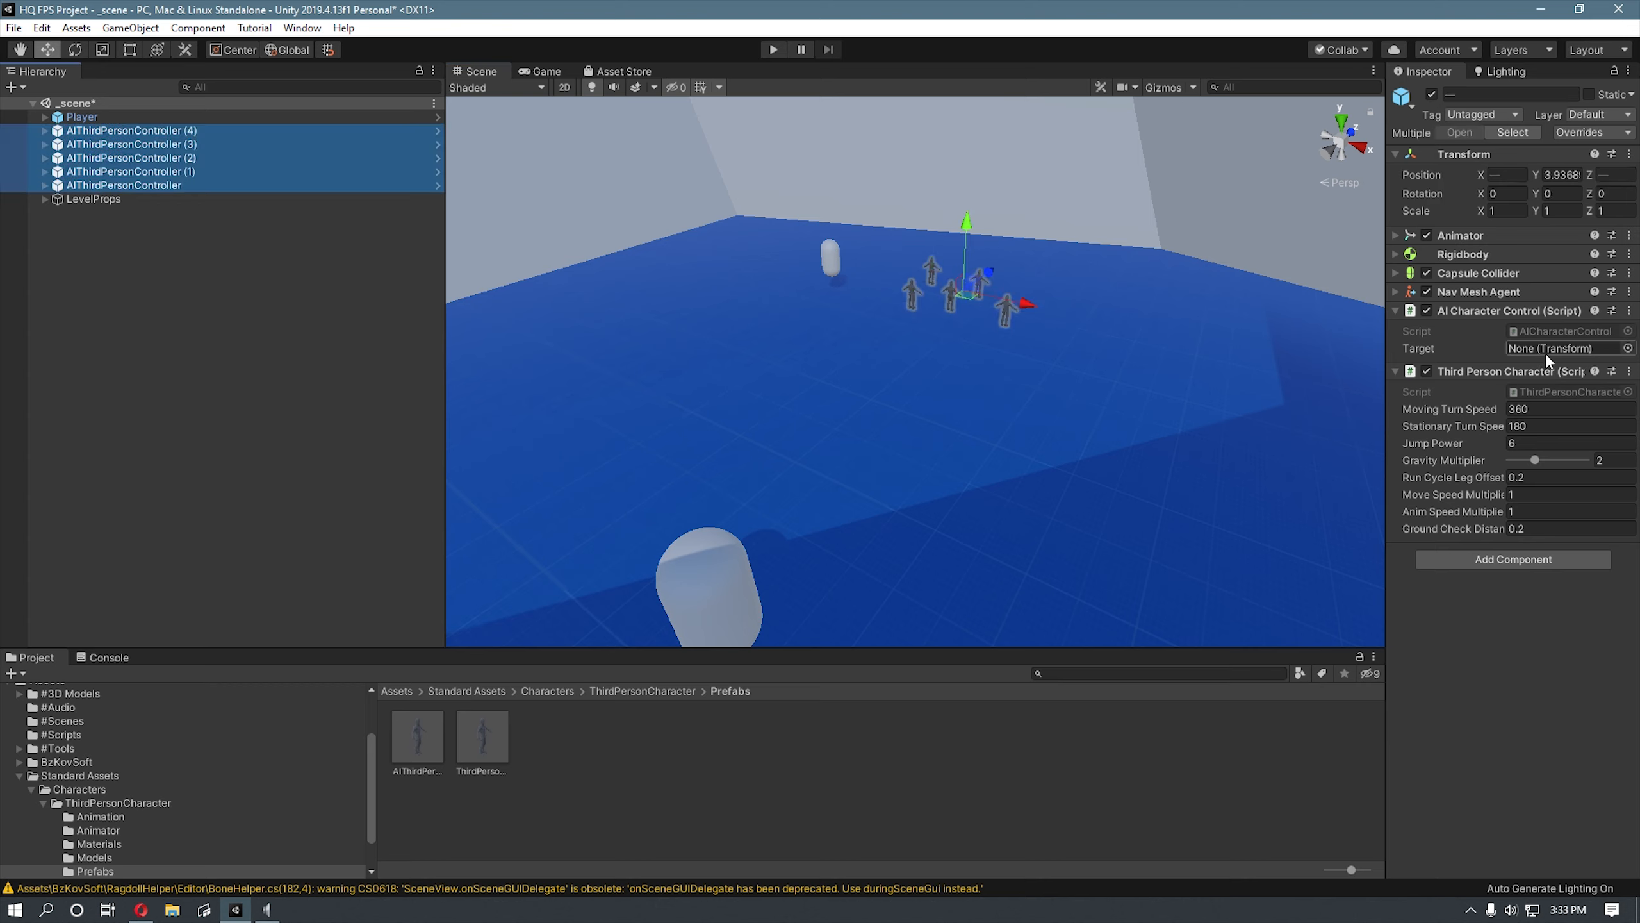
pyautogui.moveTo(84, 117); pyautogui.dragTo(1589, 352)
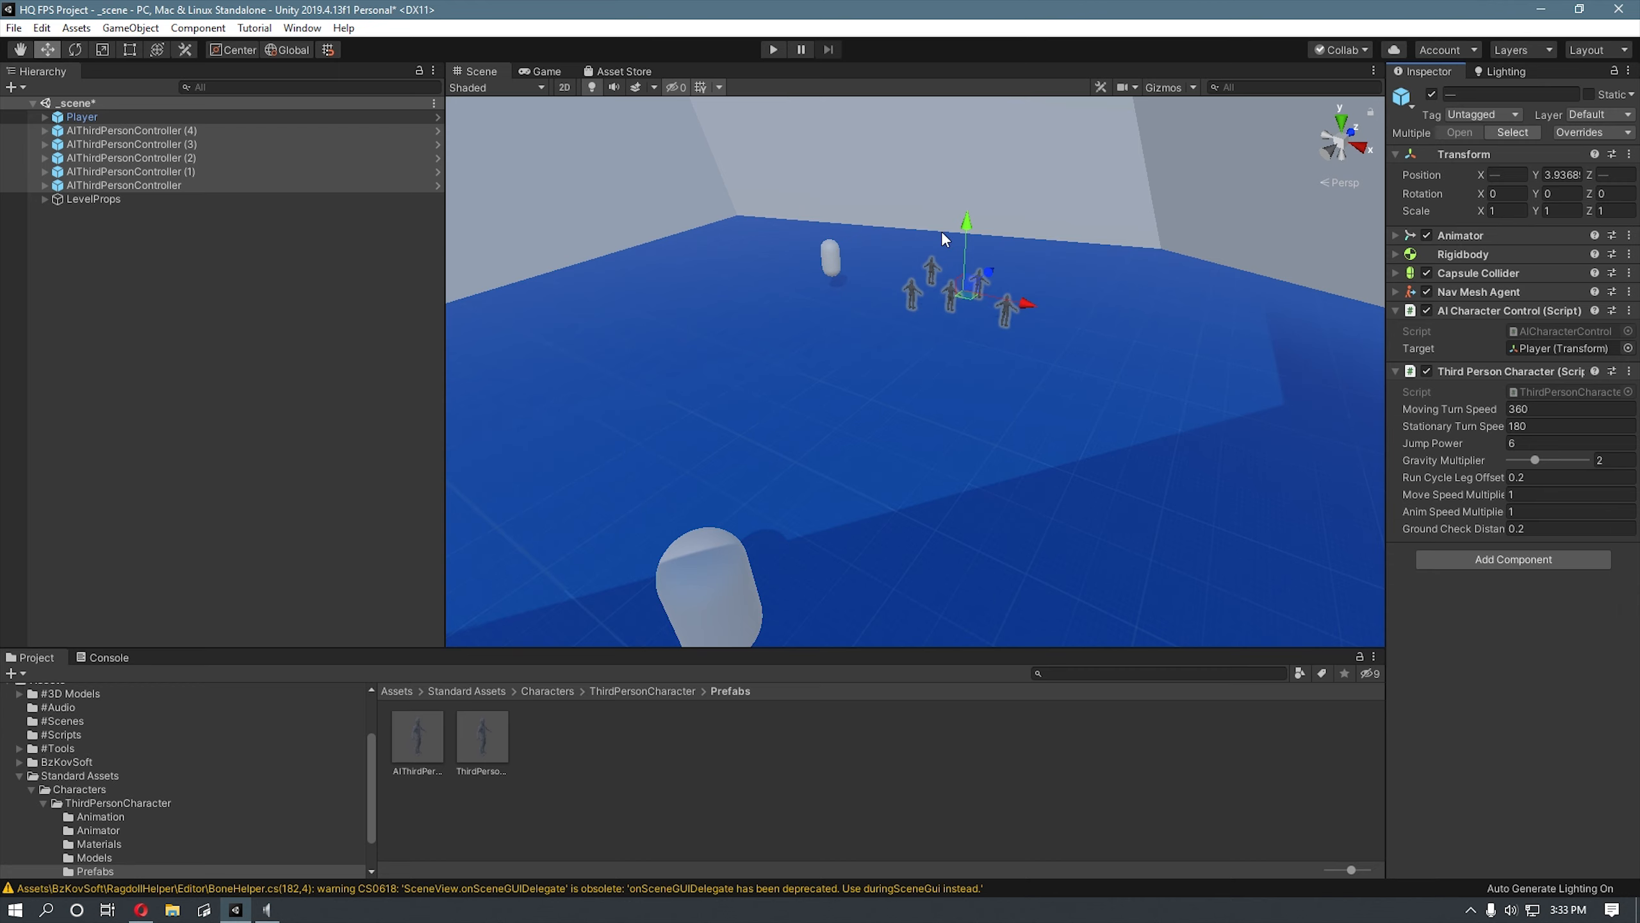
# Step: Play-test the scene to check whether the AI characters chase the player, and stop play mode
pyautogui.click(770, 51)
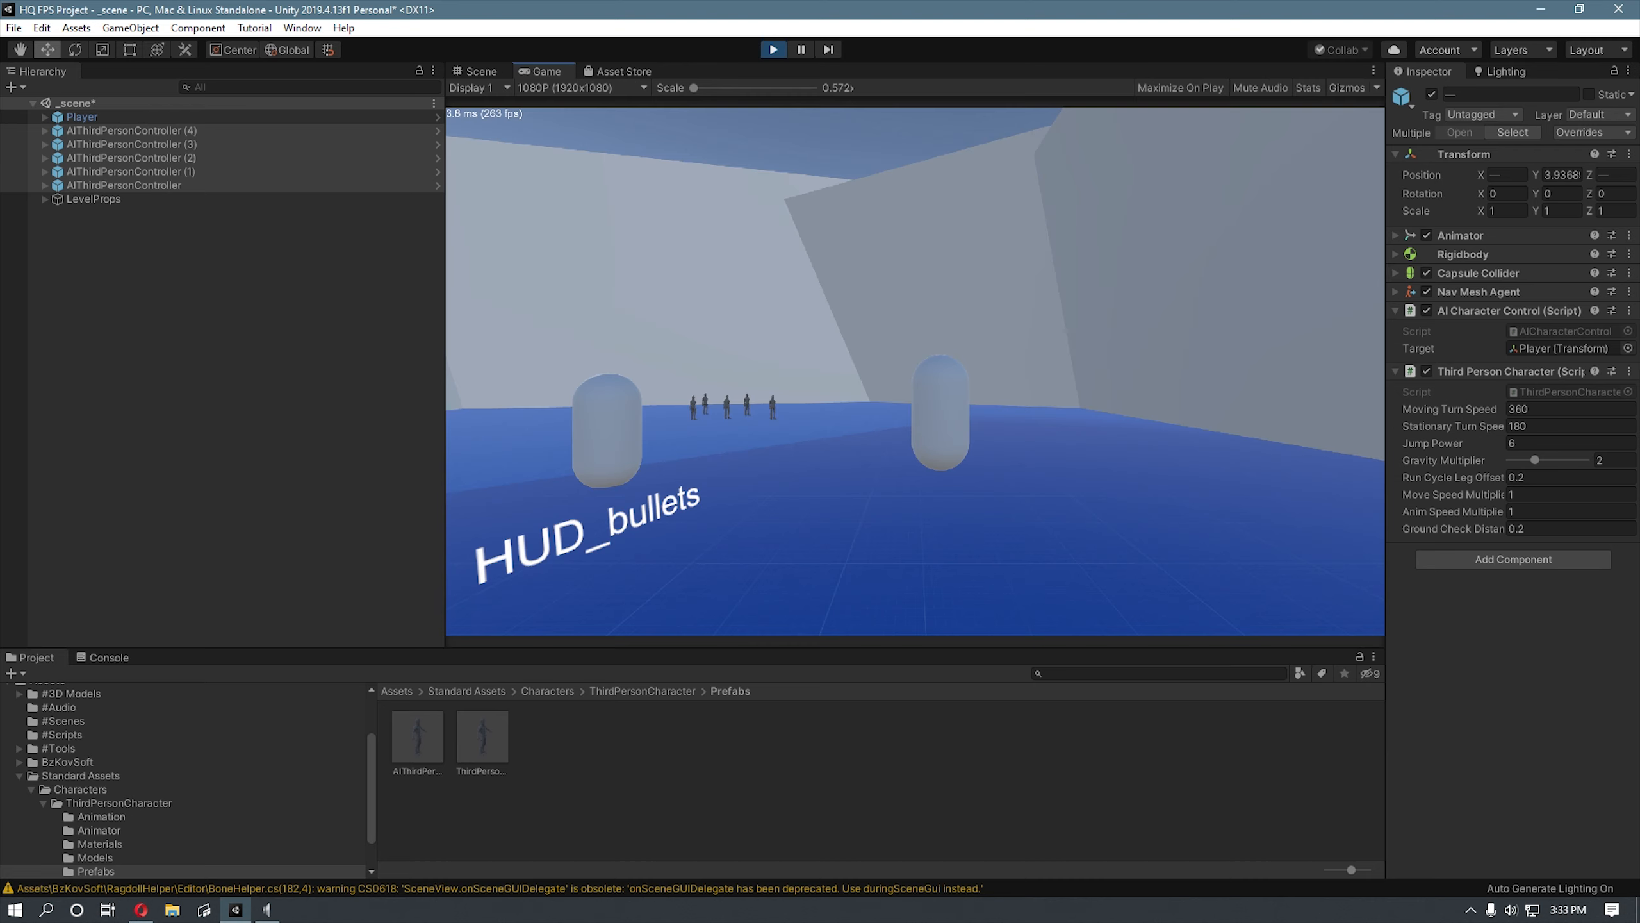
pyautogui.press('w')
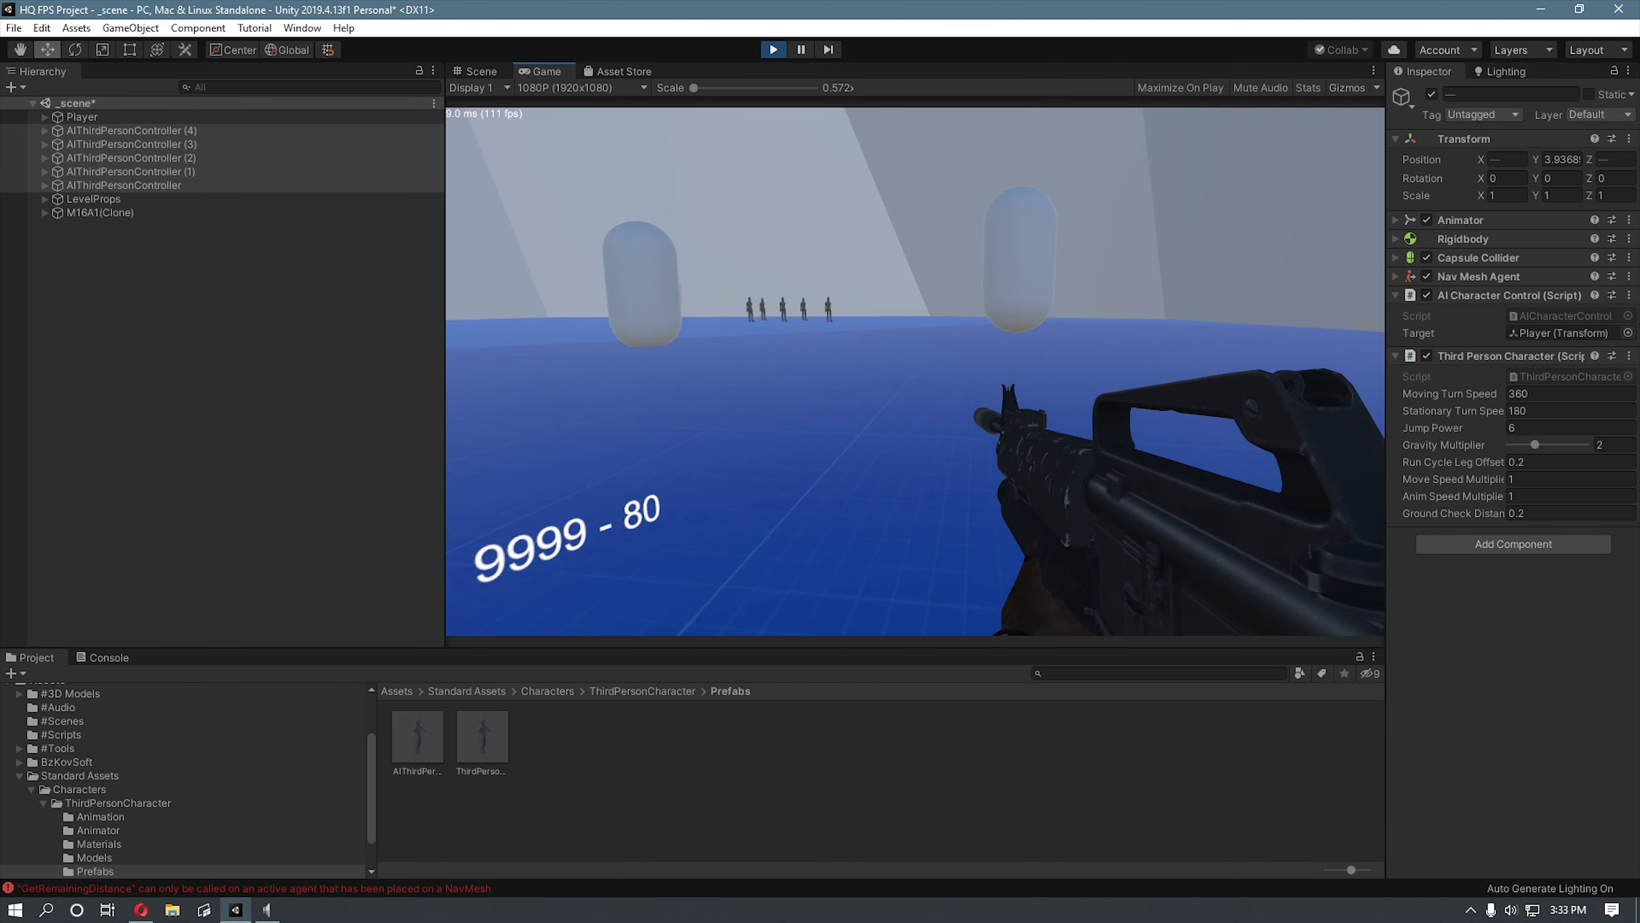
pyautogui.press('Escape')
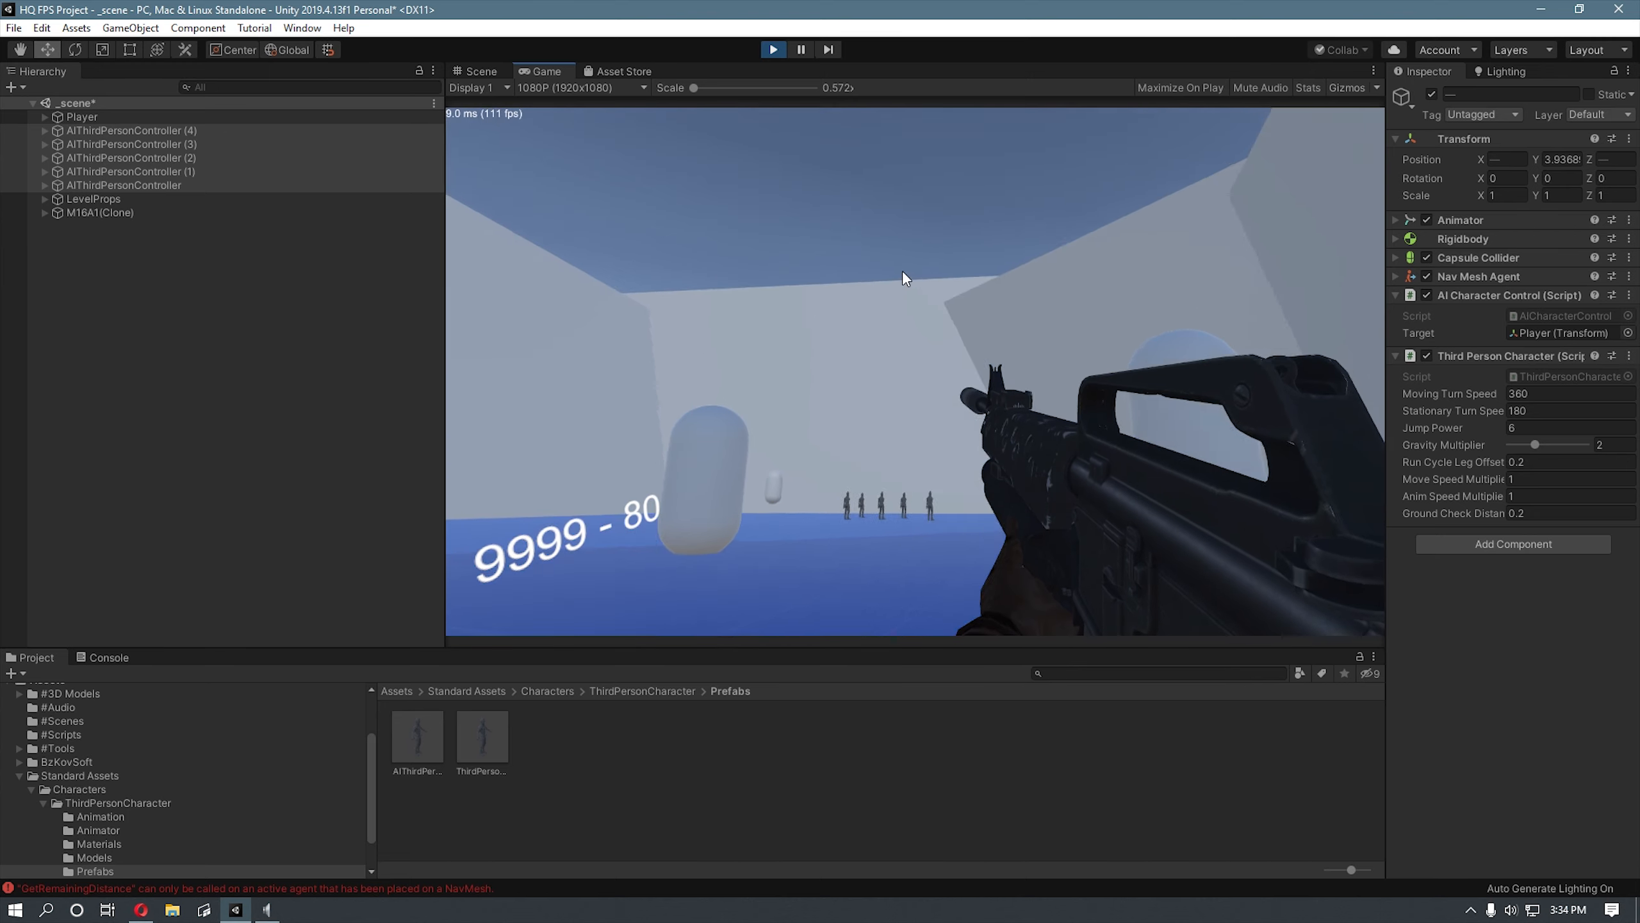
pyautogui.click(752, 46)
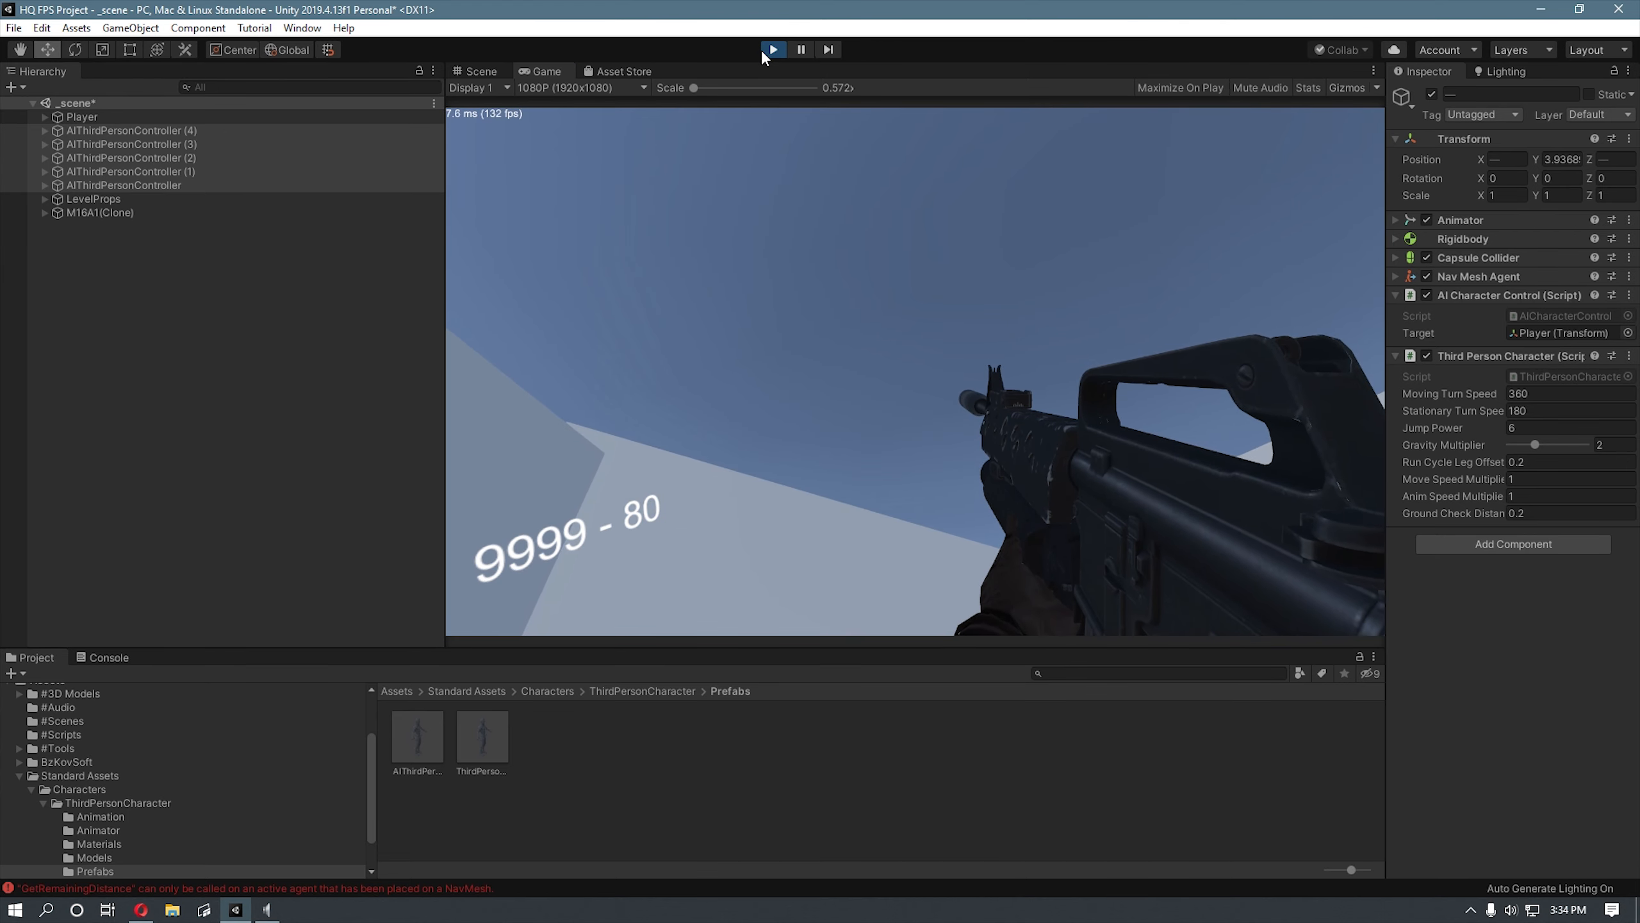
pyautogui.click(772, 49)
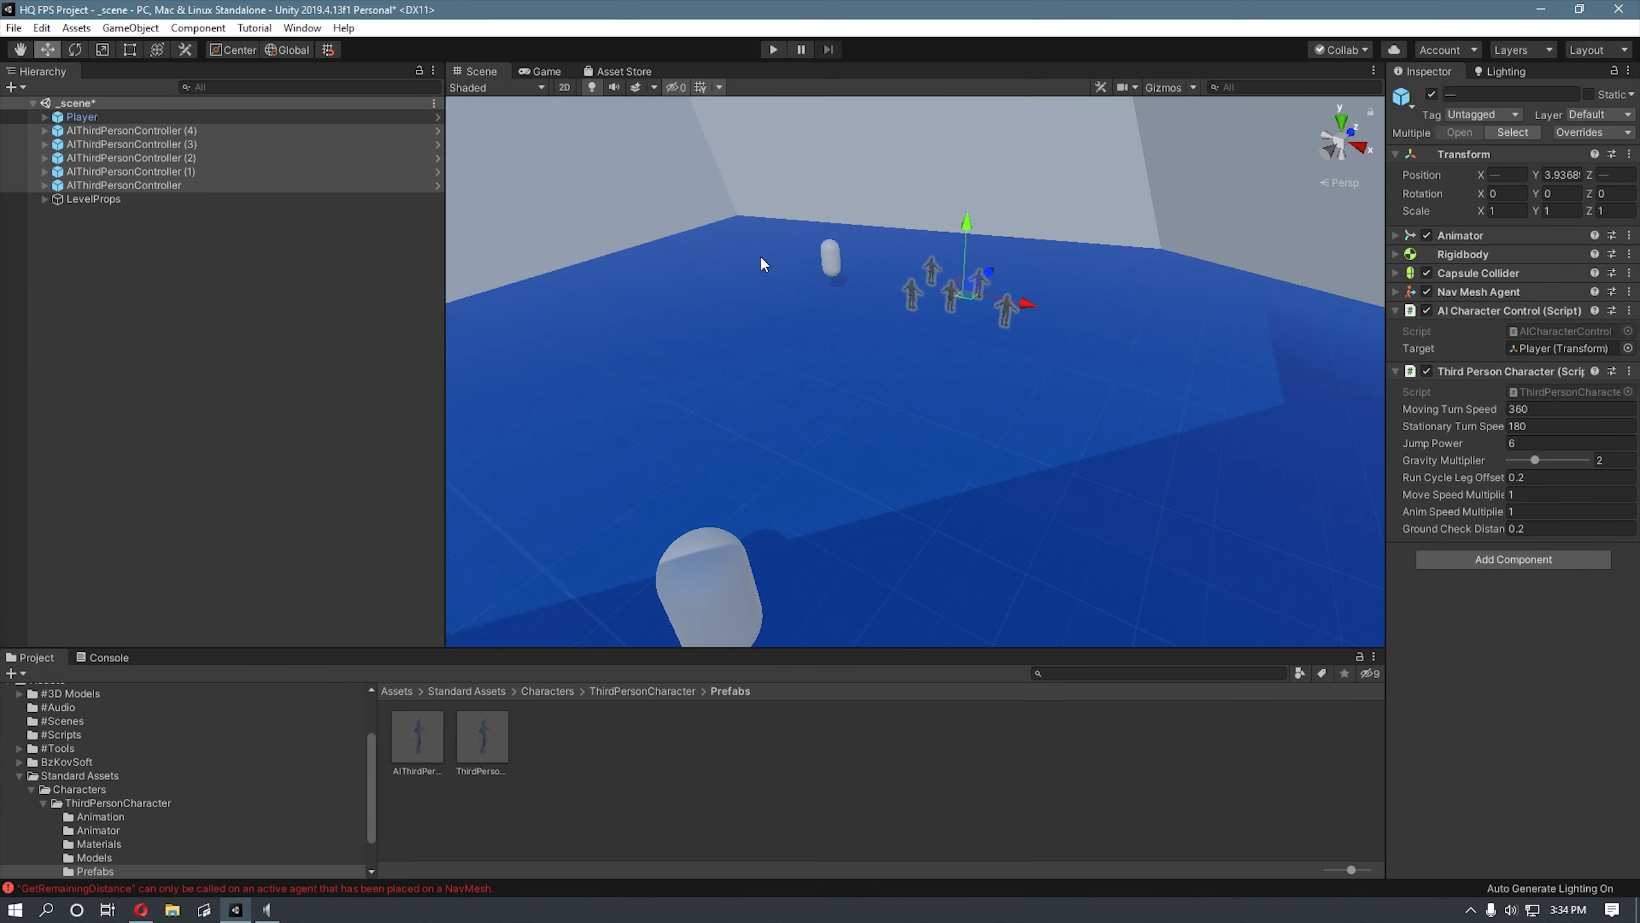
# Step: Mark the large blue floor Cube under LevelProps/Surface as Static
pyautogui.click(783, 309)
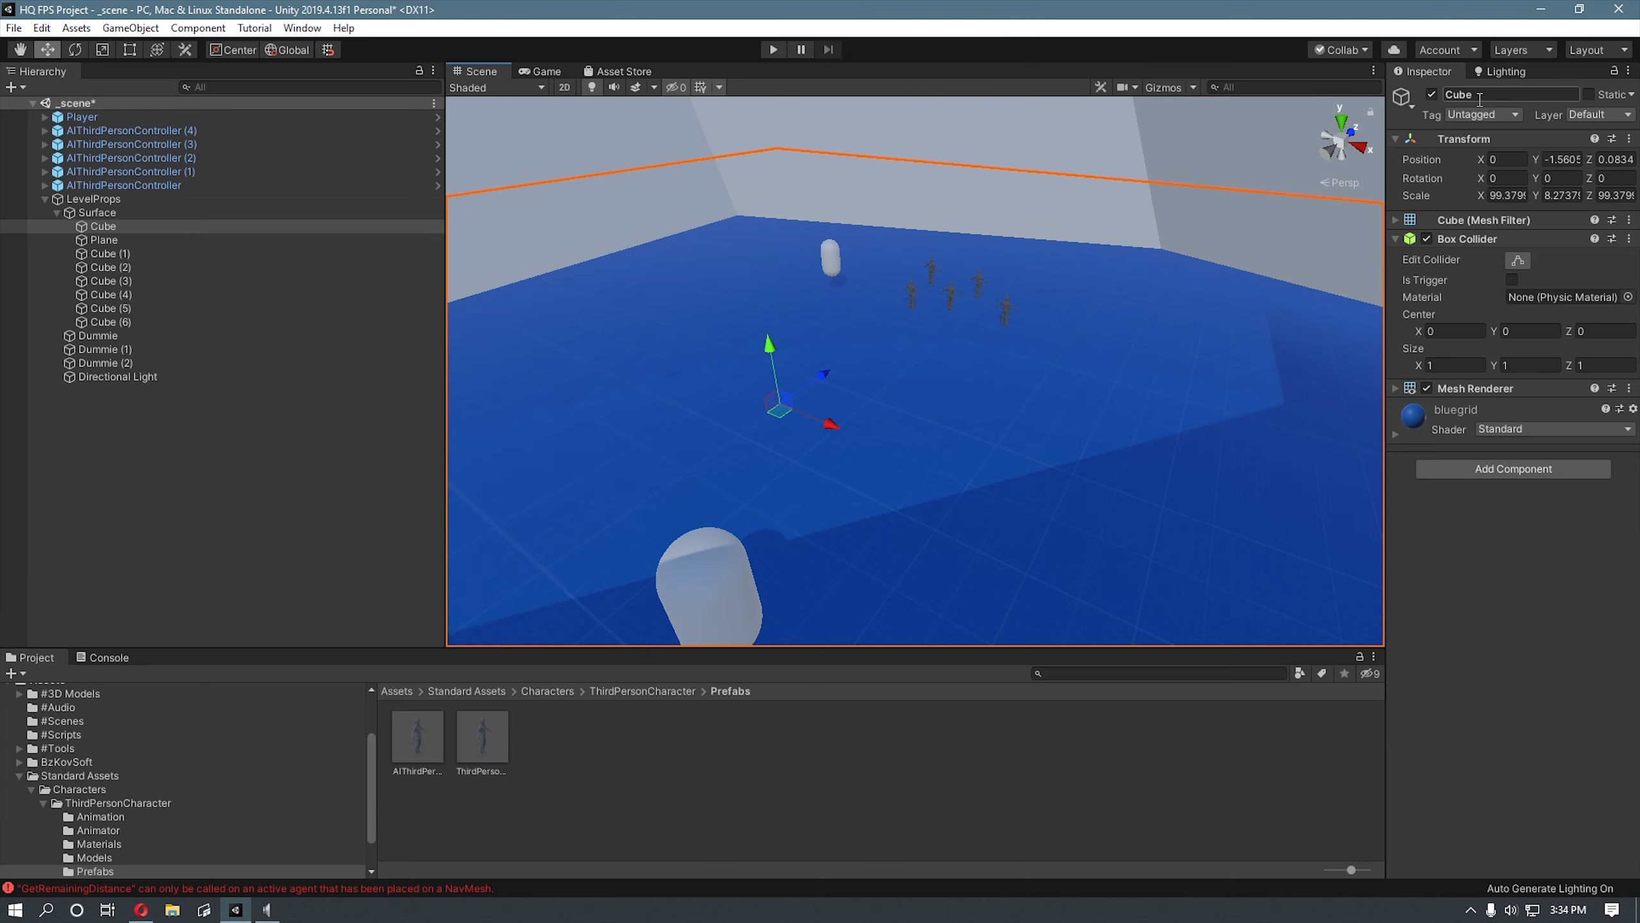
pyautogui.moveTo(880, 297); pyautogui.dragTo(985, 278, button='right')
pyautogui.moveTo(1017, 355); pyautogui.dragTo(917, 426, button='right')
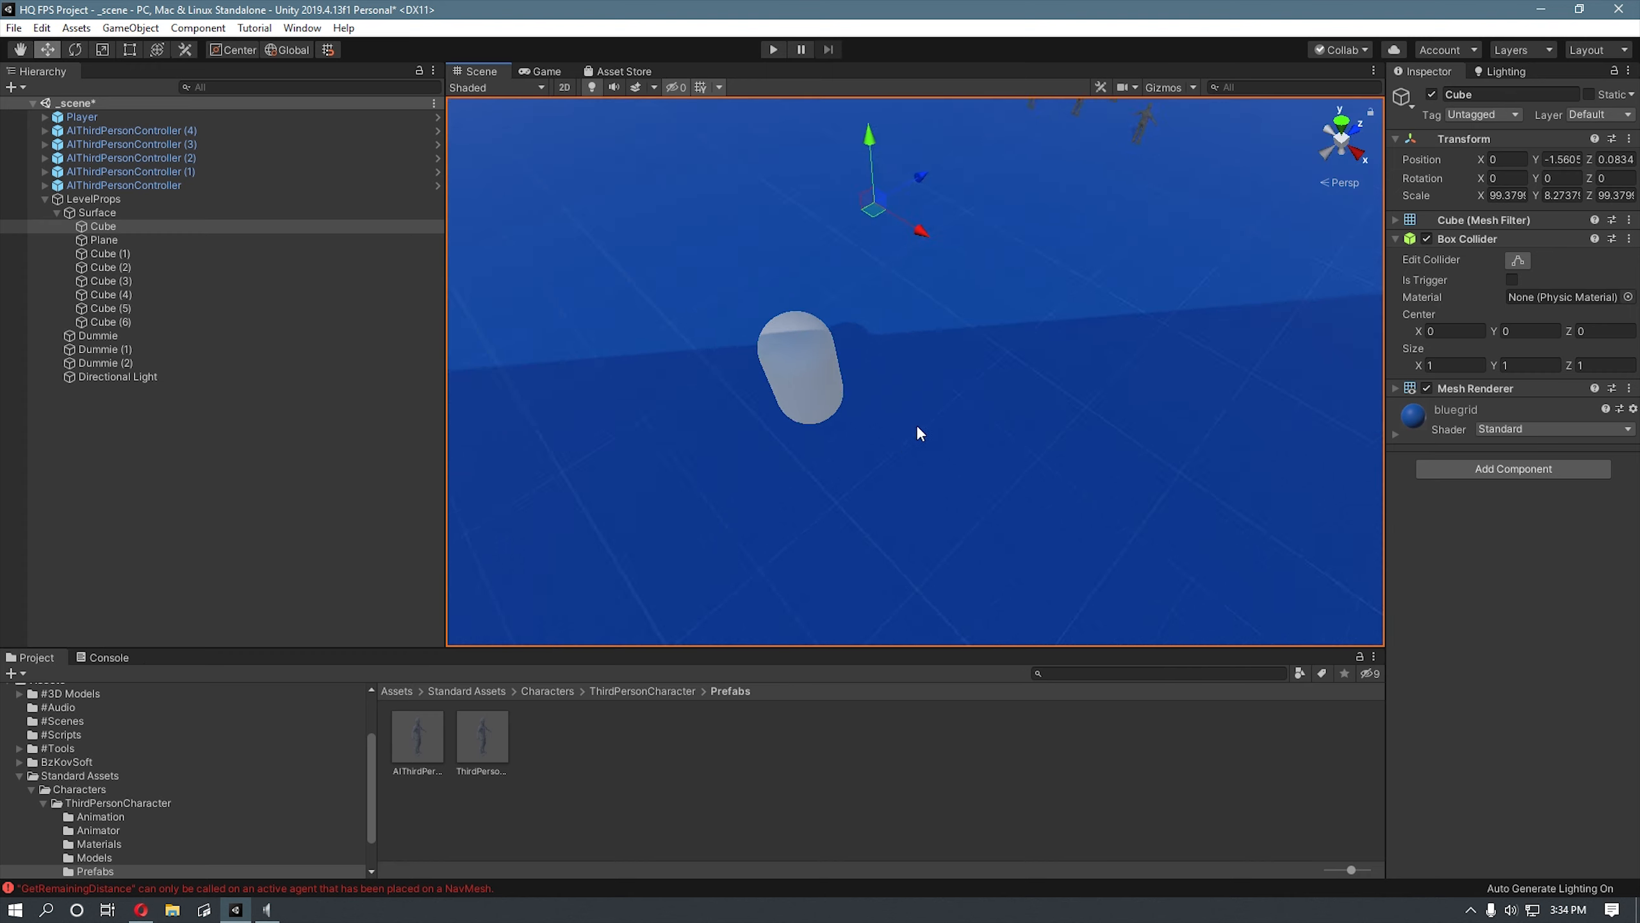
pyautogui.scroll(-9, 954, 367)
pyautogui.scroll(-8, 962, 349)
pyautogui.keyDown('alt'); pyautogui.moveTo(970, 338); pyautogui.dragTo(743, 349); pyautogui.keyUp('alt')
pyautogui.moveTo(742, 350); pyautogui.dragTo(746, 274, button='right')
pyautogui.scroll(7, 745, 274)
pyautogui.moveTo(741, 325); pyautogui.dragTo(975, 363, button='middle')
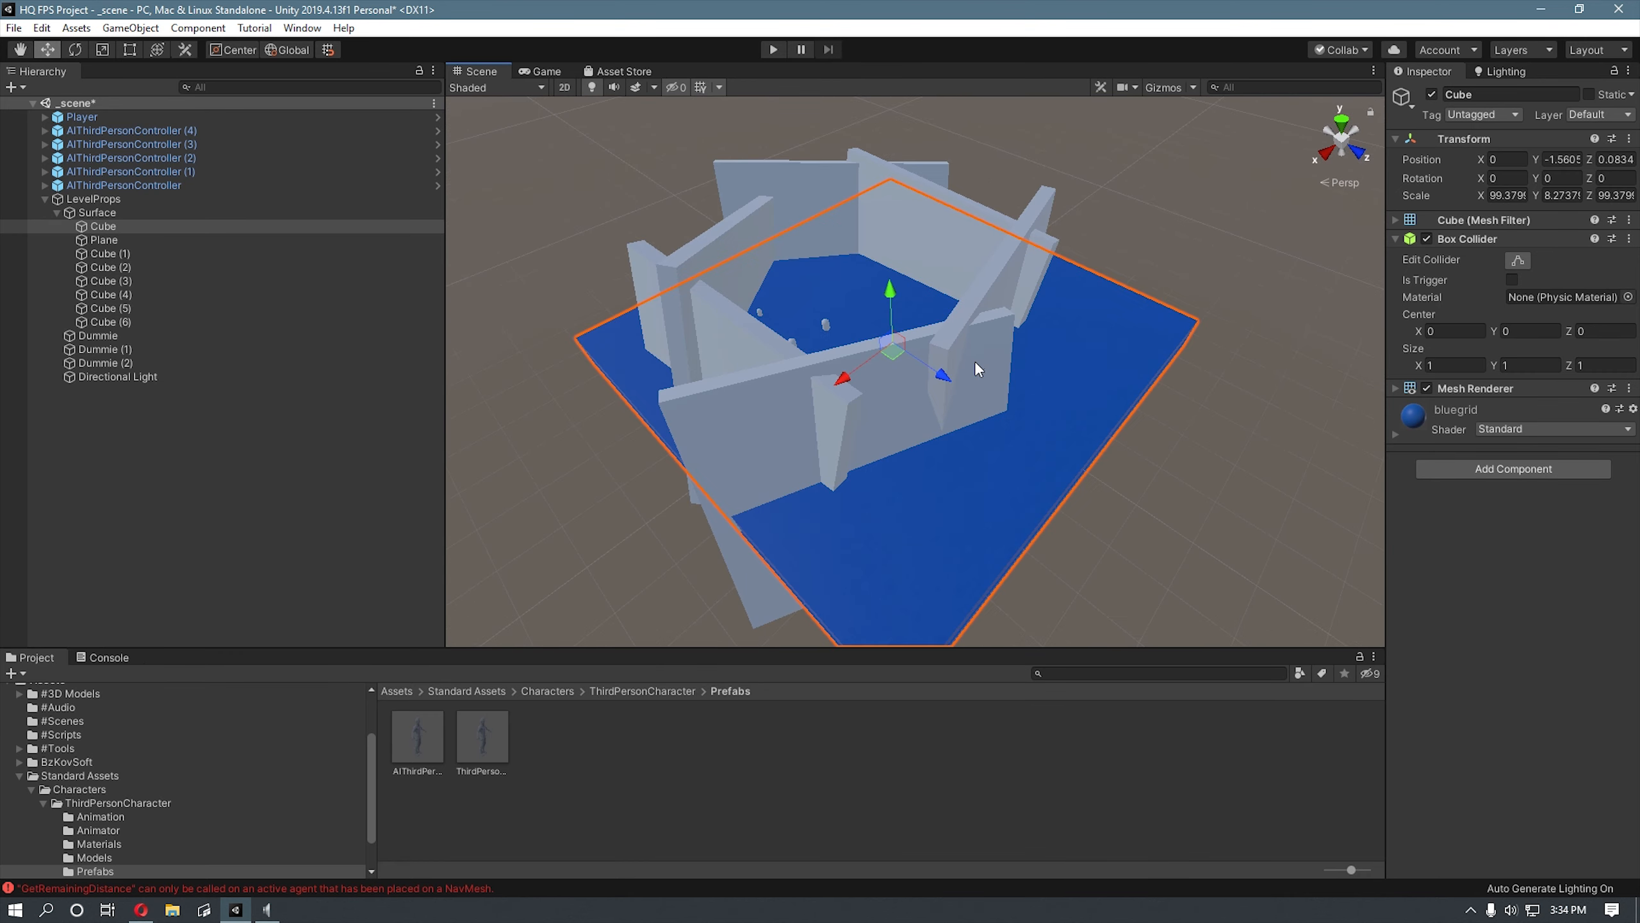
pyautogui.scroll(10, 977, 360)
pyautogui.keyDown('alt'); pyautogui.moveTo(953, 340); pyautogui.dragTo(1188, 323); pyautogui.keyUp('alt')
pyautogui.moveTo(1150, 284); pyautogui.dragTo(807, 291, button='middle')
pyautogui.click(1589, 94)
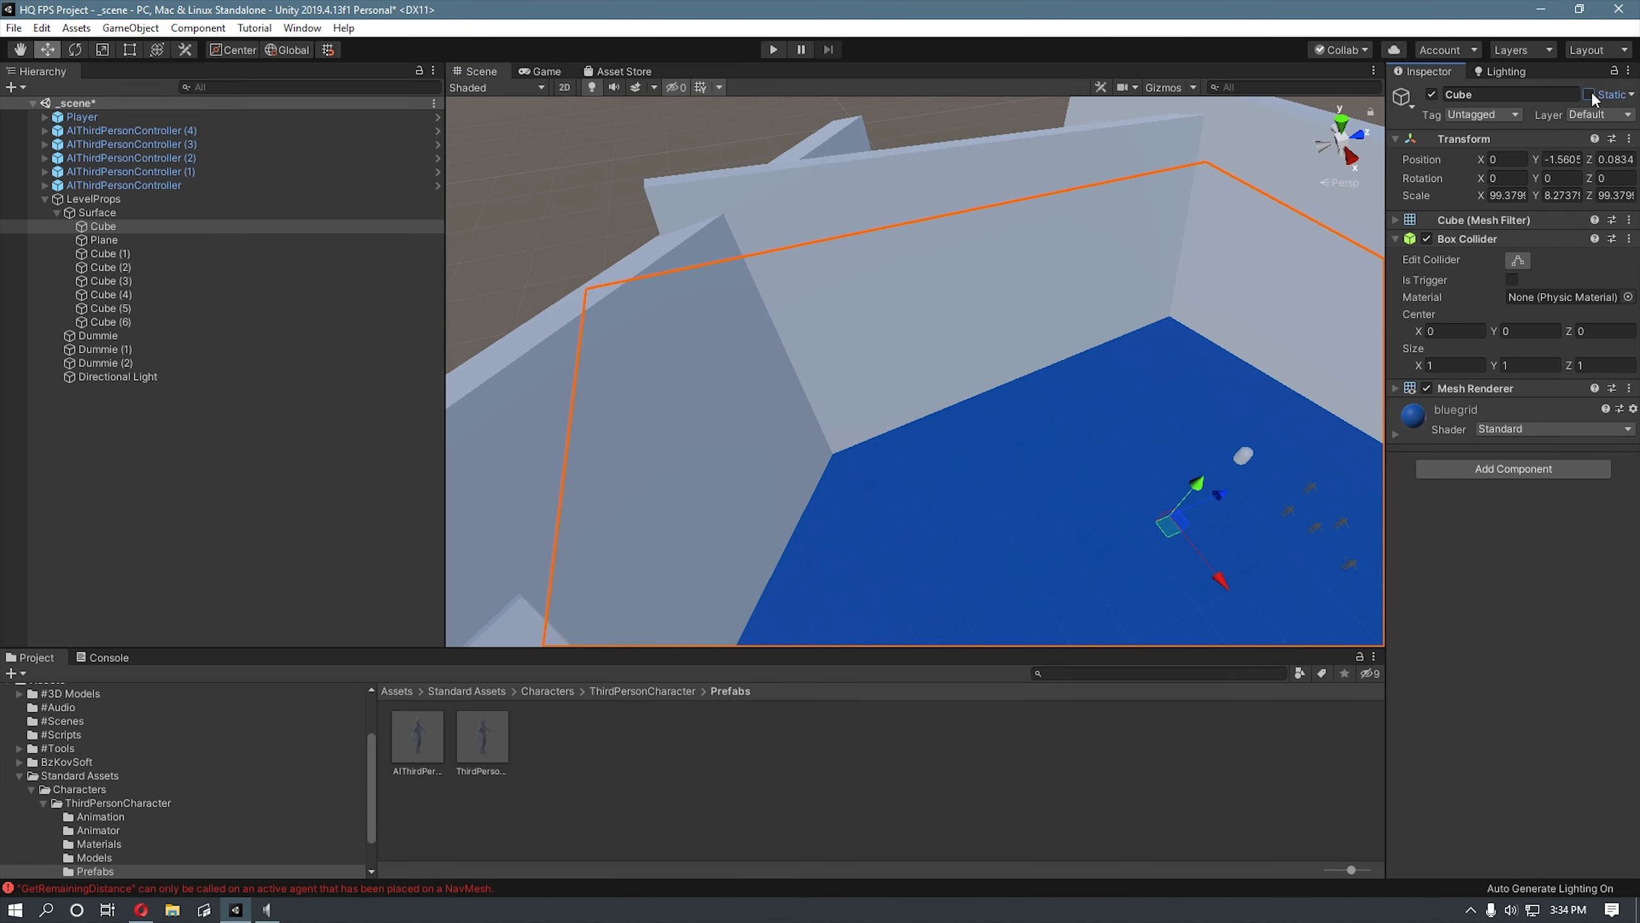
# Step: Bake a NavMesh for the scene with the default agent settings in the AI Navigation window
pyautogui.click(302, 28)
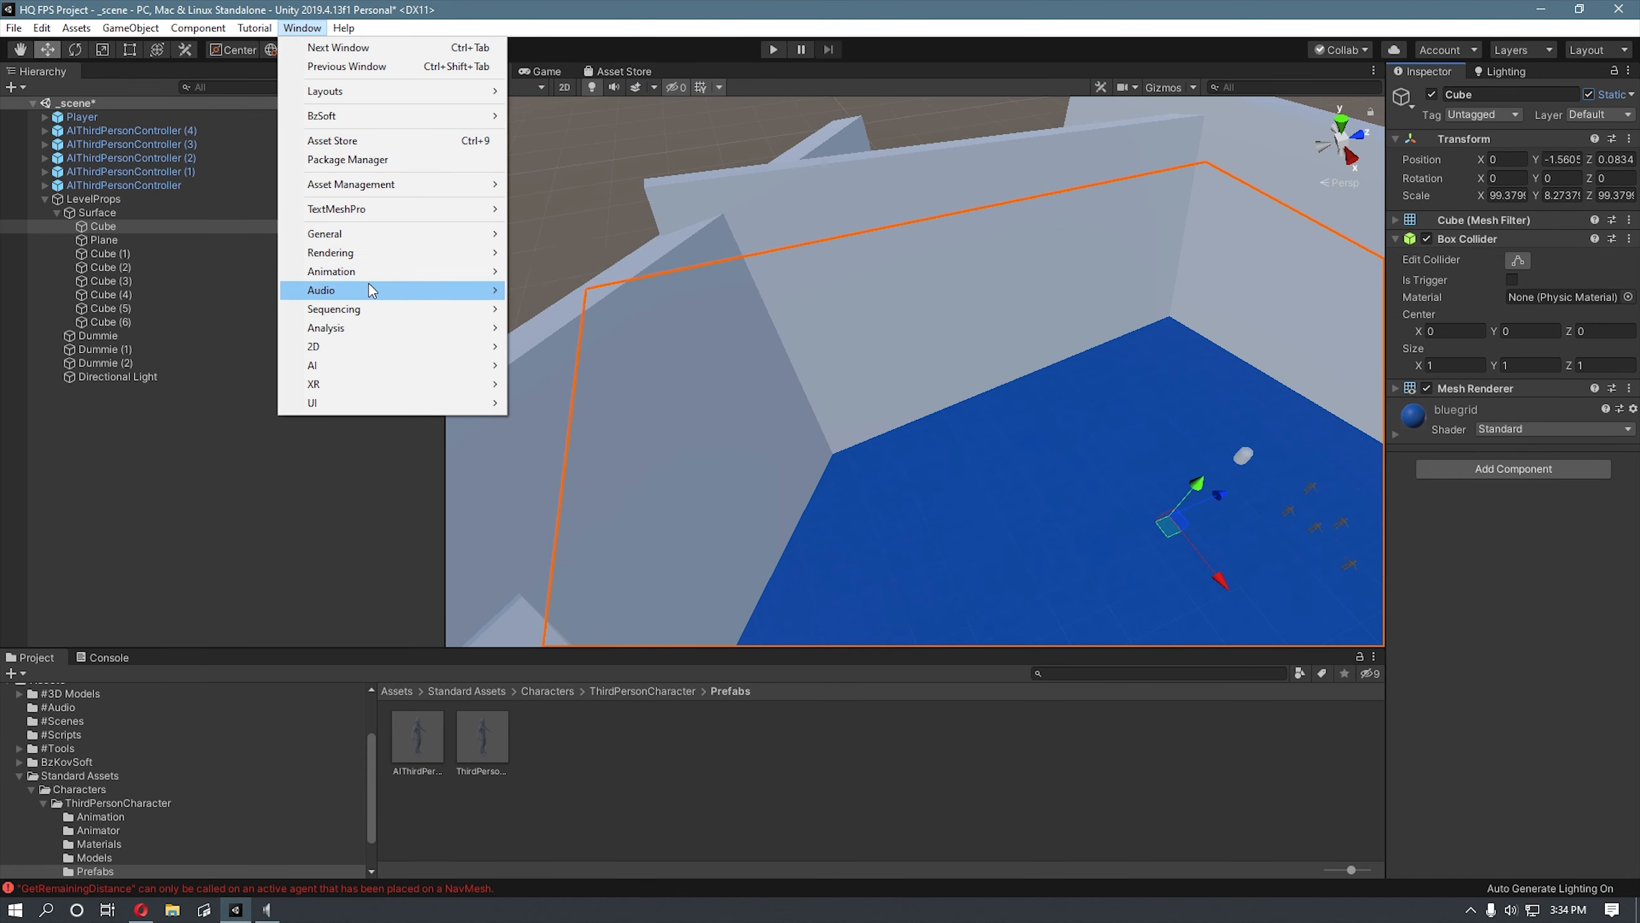
pyautogui.moveTo(413, 366)
pyautogui.click(528, 367)
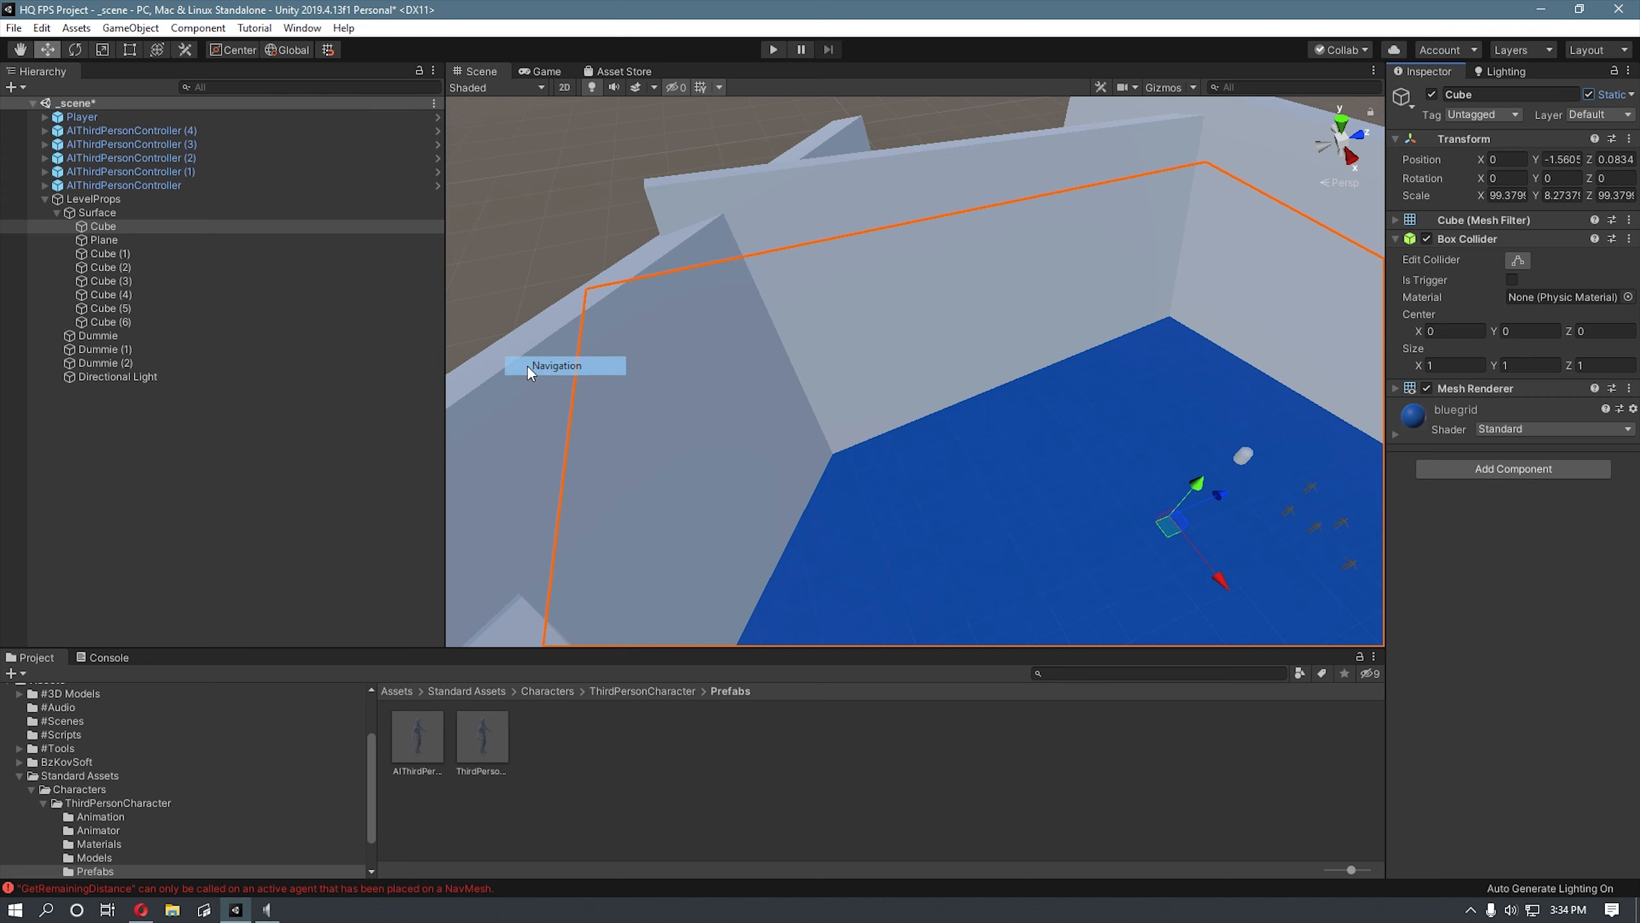
pyautogui.click(1528, 97)
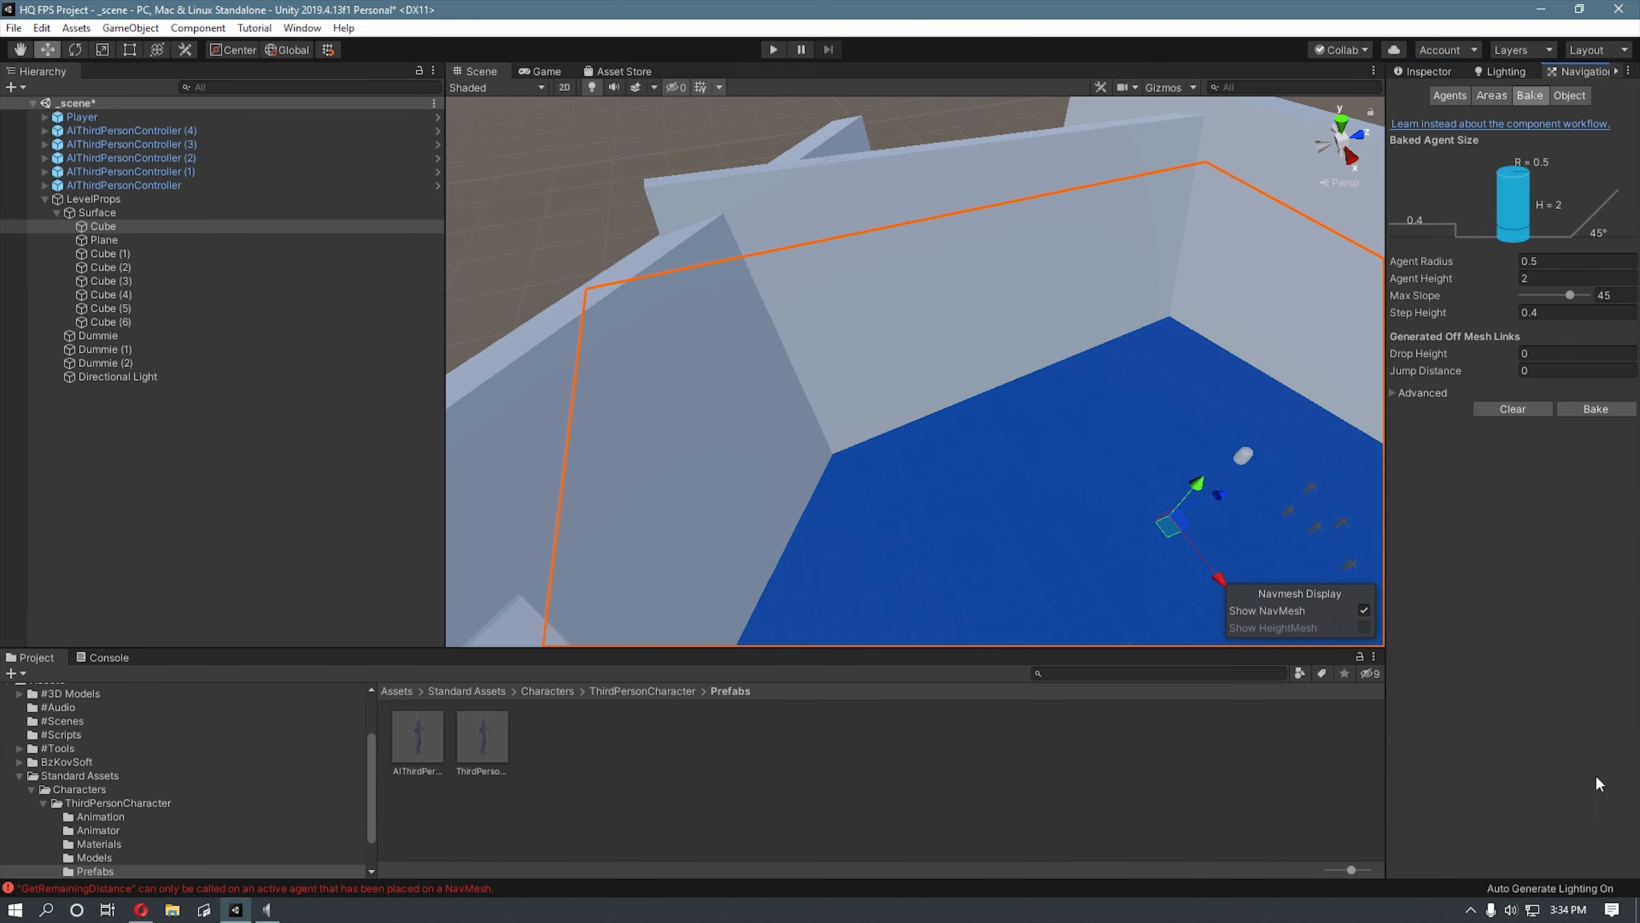
pyautogui.click(1621, 413)
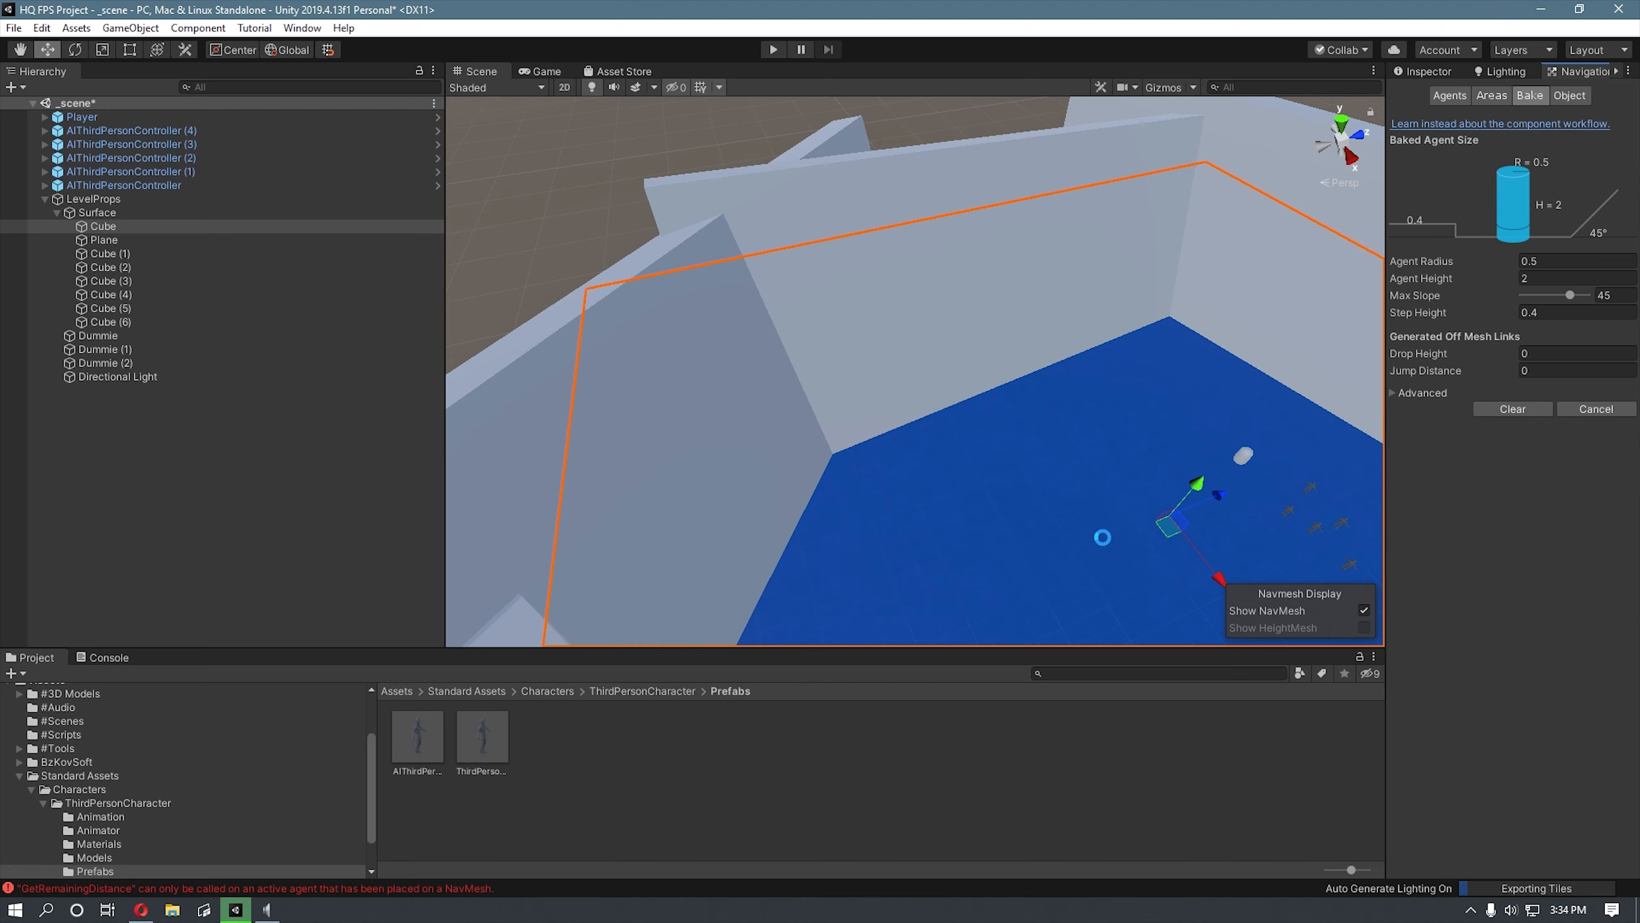
# Step: Turn on gizmos to examine the baked NavMesh coverage across the floor and around the walls, and turn them off again
pyautogui.moveTo(1020, 481); pyautogui.dragTo(1013, 429, button='middle')
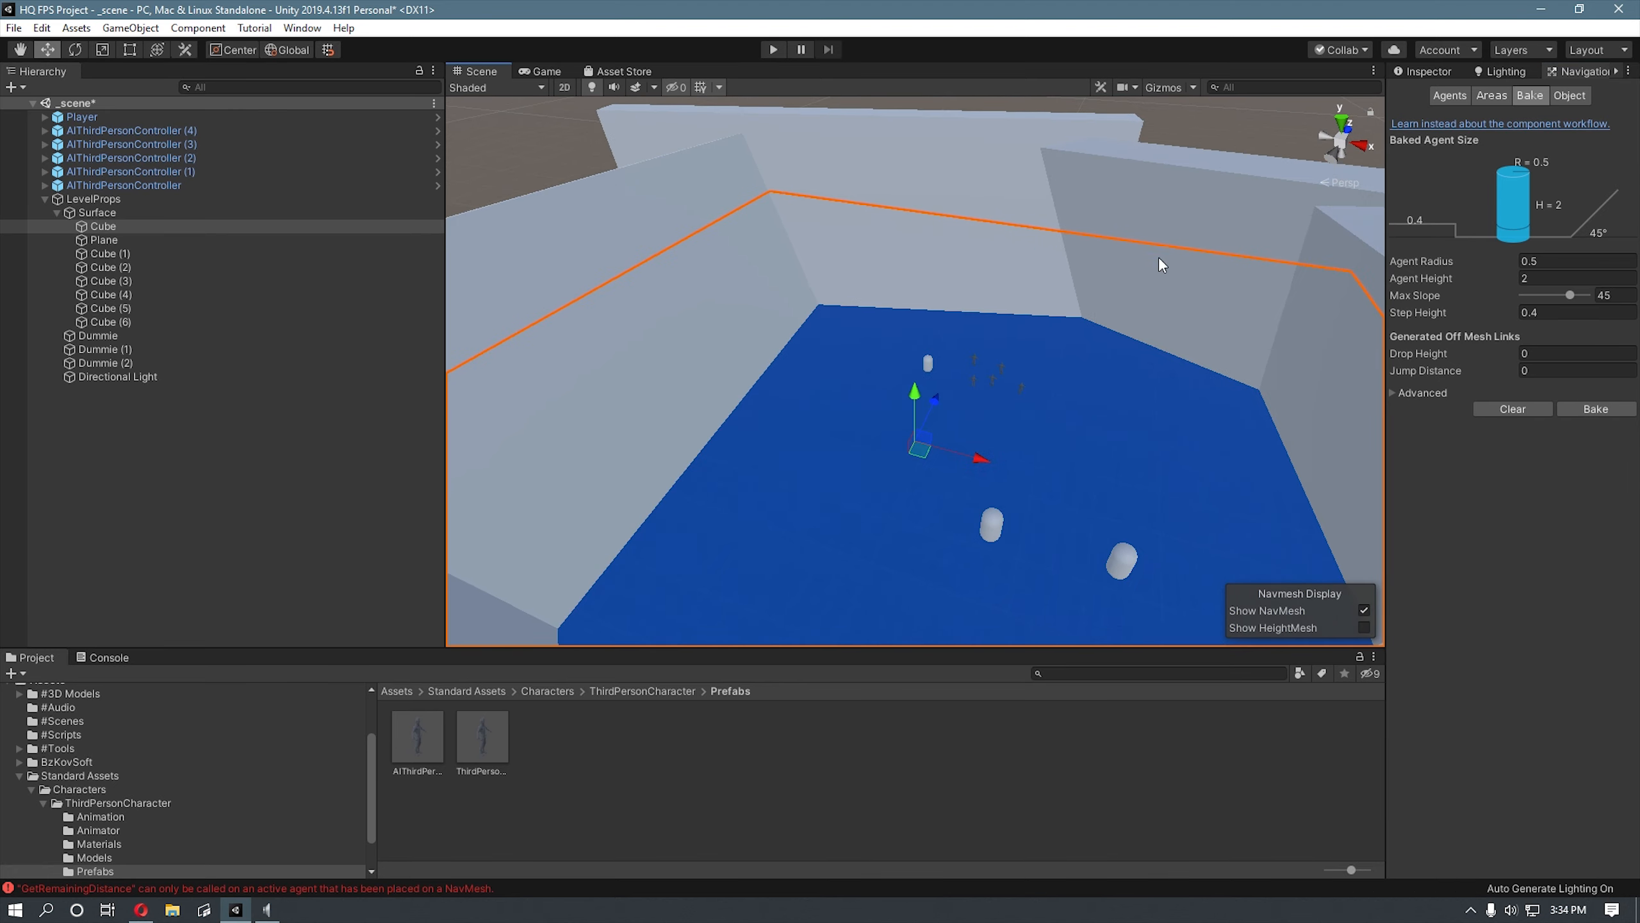
pyautogui.click(1173, 88)
pyautogui.moveTo(1042, 226); pyautogui.dragTo(931, 323, button='right')
pyautogui.scroll(-6, 931, 317)
pyautogui.moveTo(928, 299); pyautogui.dragTo(794, 337, button='middle')
pyautogui.scroll(3, 951, 336)
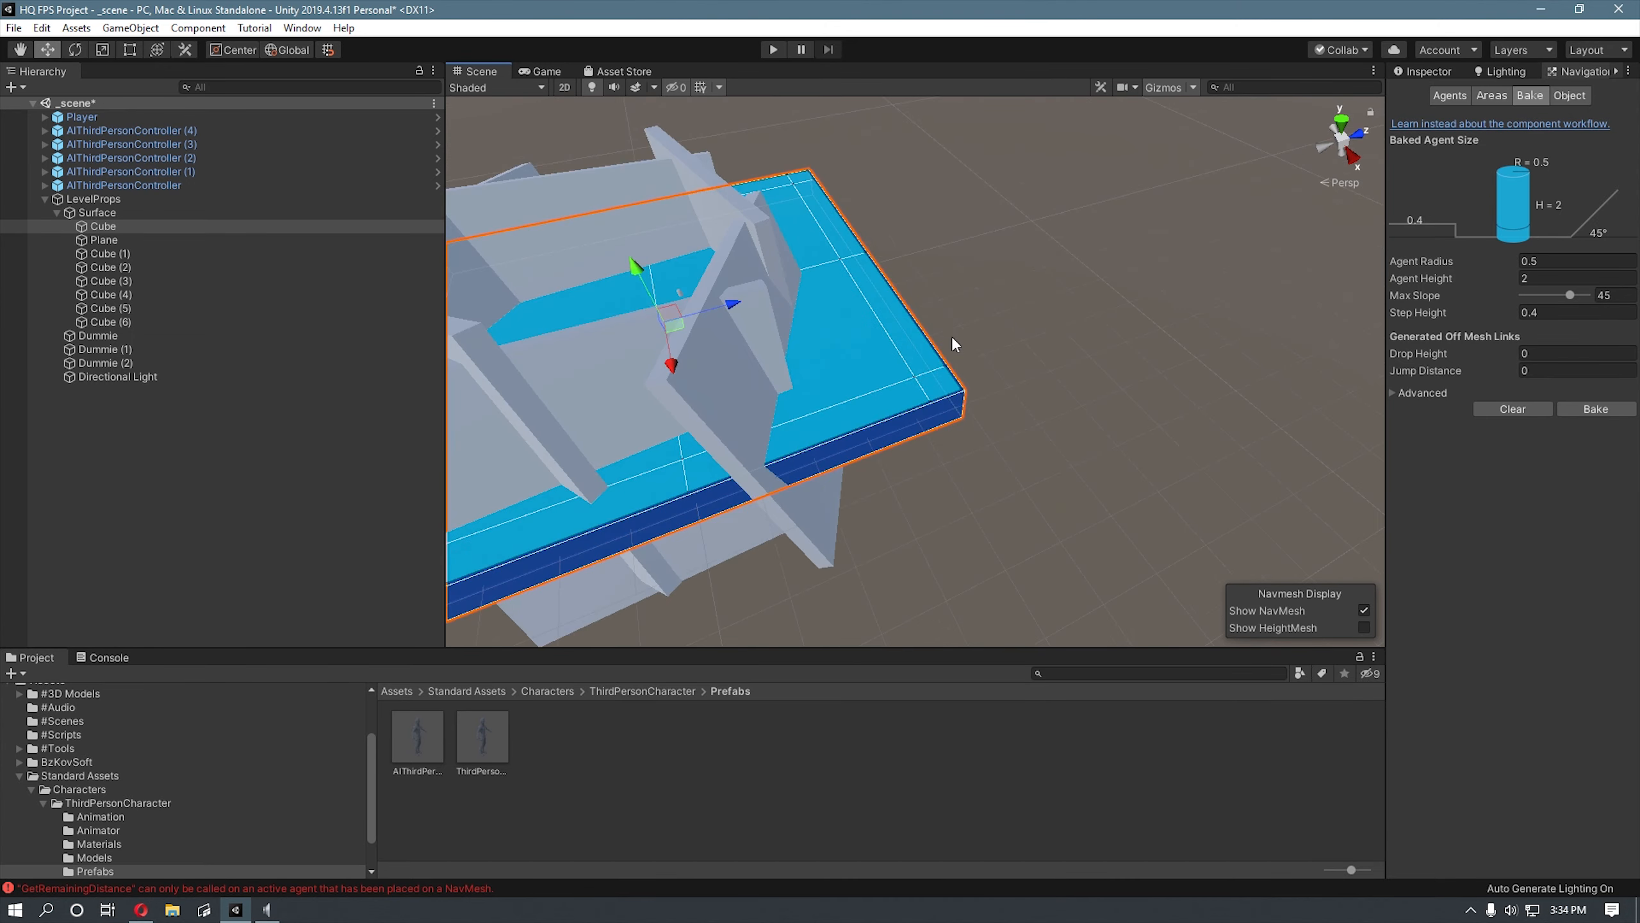
pyautogui.moveTo(951, 336); pyautogui.dragTo(1010, 459, button='right')
pyautogui.moveTo(1010, 459)
pyautogui.mouseDown(button='middle')
pyautogui.moveTo(765, 345)
pyautogui.moveTo(1010, 473)
pyautogui.mouseUp(button='middle')
pyautogui.scroll(4, 1010, 473)
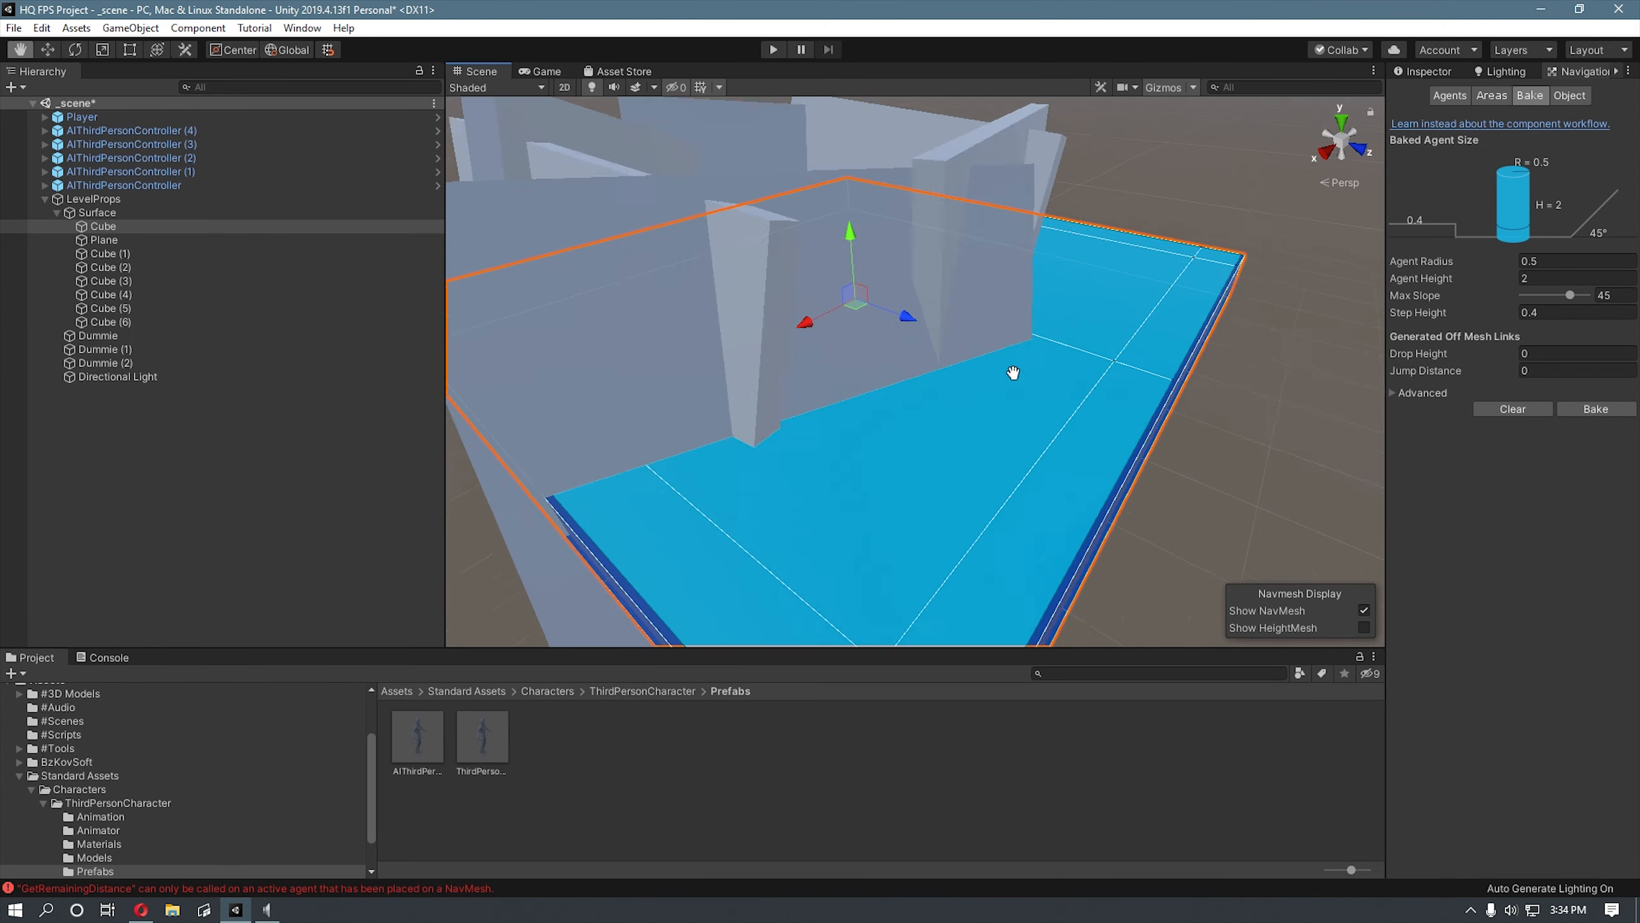
pyautogui.moveTo(1014, 371); pyautogui.dragTo(729, 461, button='middle')
pyautogui.moveTo(728, 462); pyautogui.dragTo(776, 418, button='right')
pyautogui.moveTo(776, 417); pyautogui.dragTo(1183, 329, button='middle')
pyautogui.moveTo(1182, 328); pyautogui.dragTo(627, 310, button='right')
pyautogui.moveTo(626, 310); pyautogui.dragTo(907, 335, button='middle')
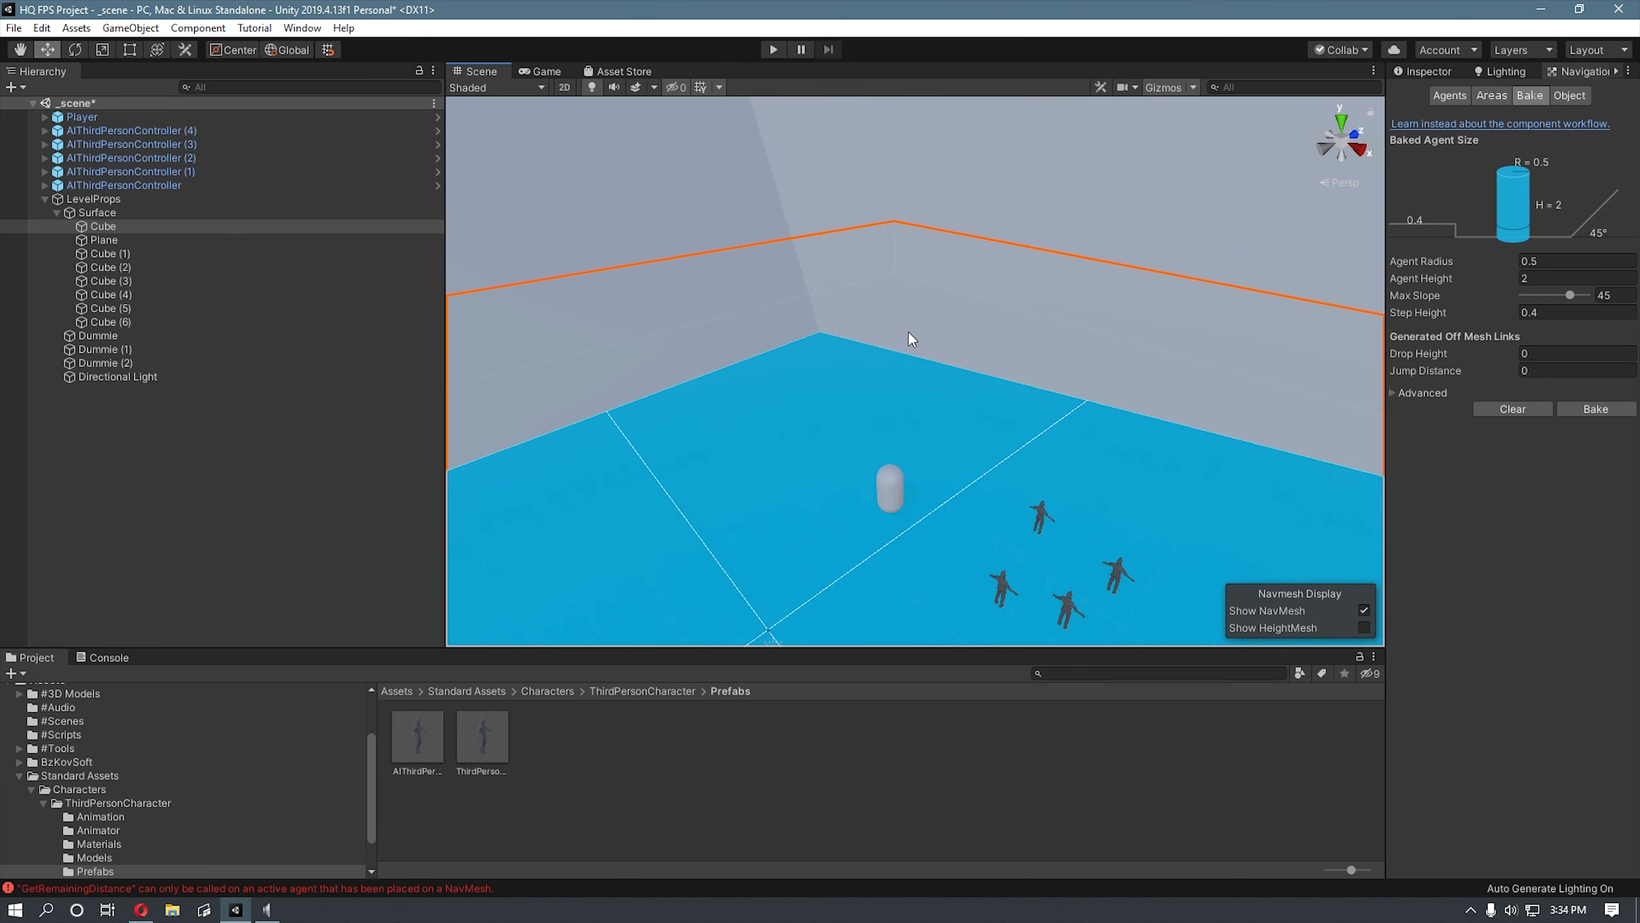
pyautogui.scroll(-6, 902, 329)
pyautogui.scroll(8, 889, 335)
pyautogui.moveTo(870, 334); pyautogui.dragTo(1020, 304, button='right')
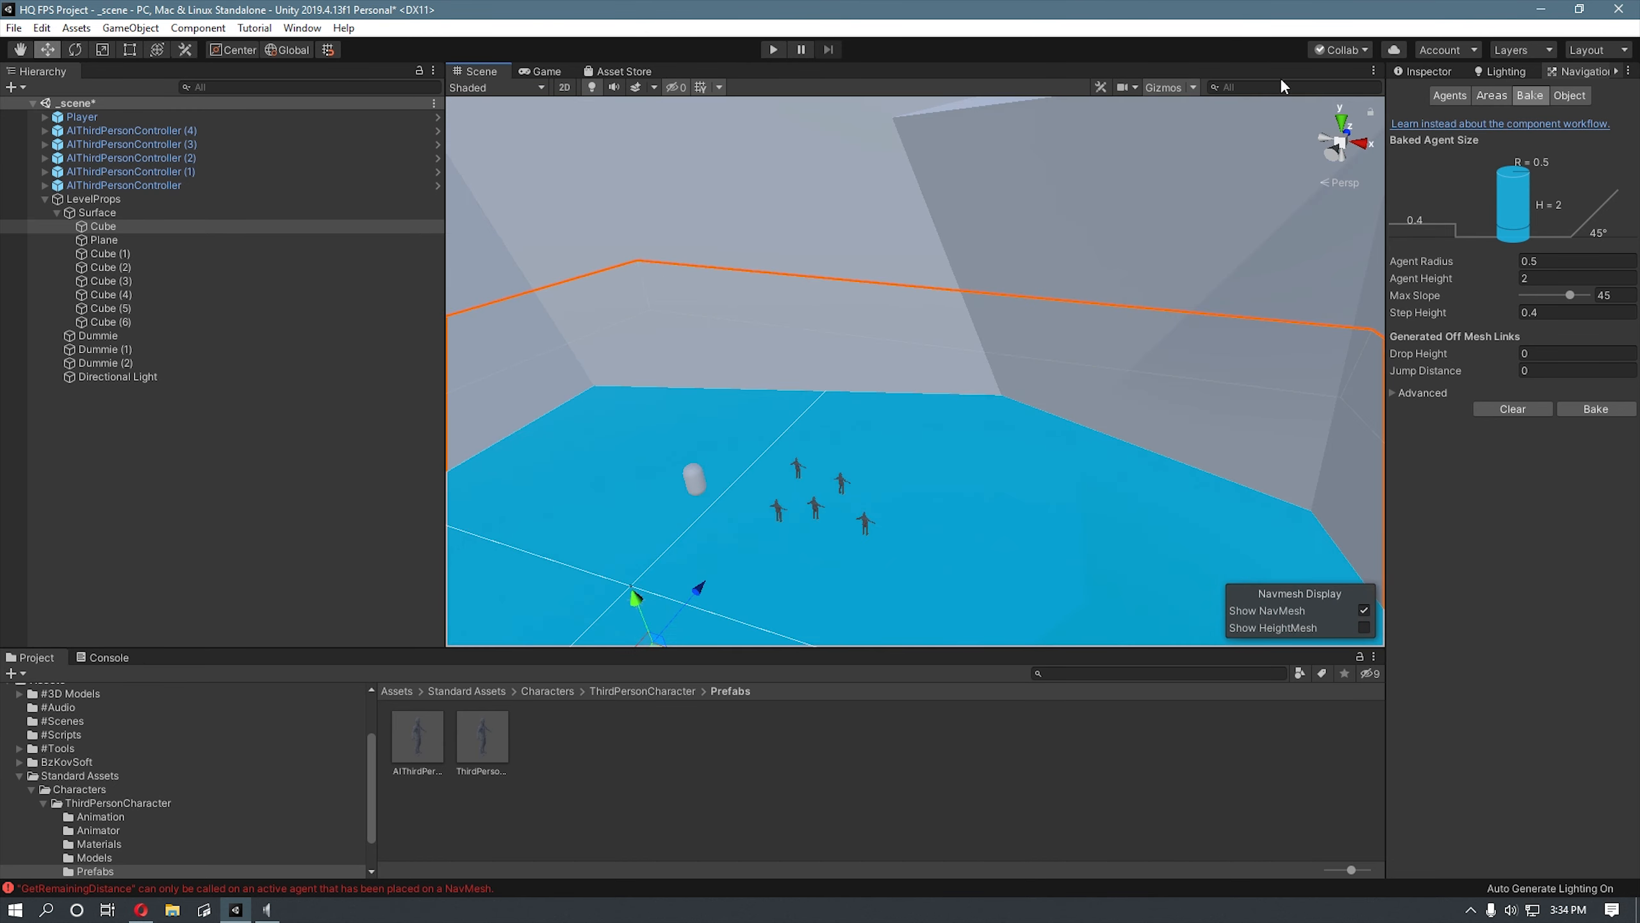
pyautogui.click(1179, 91)
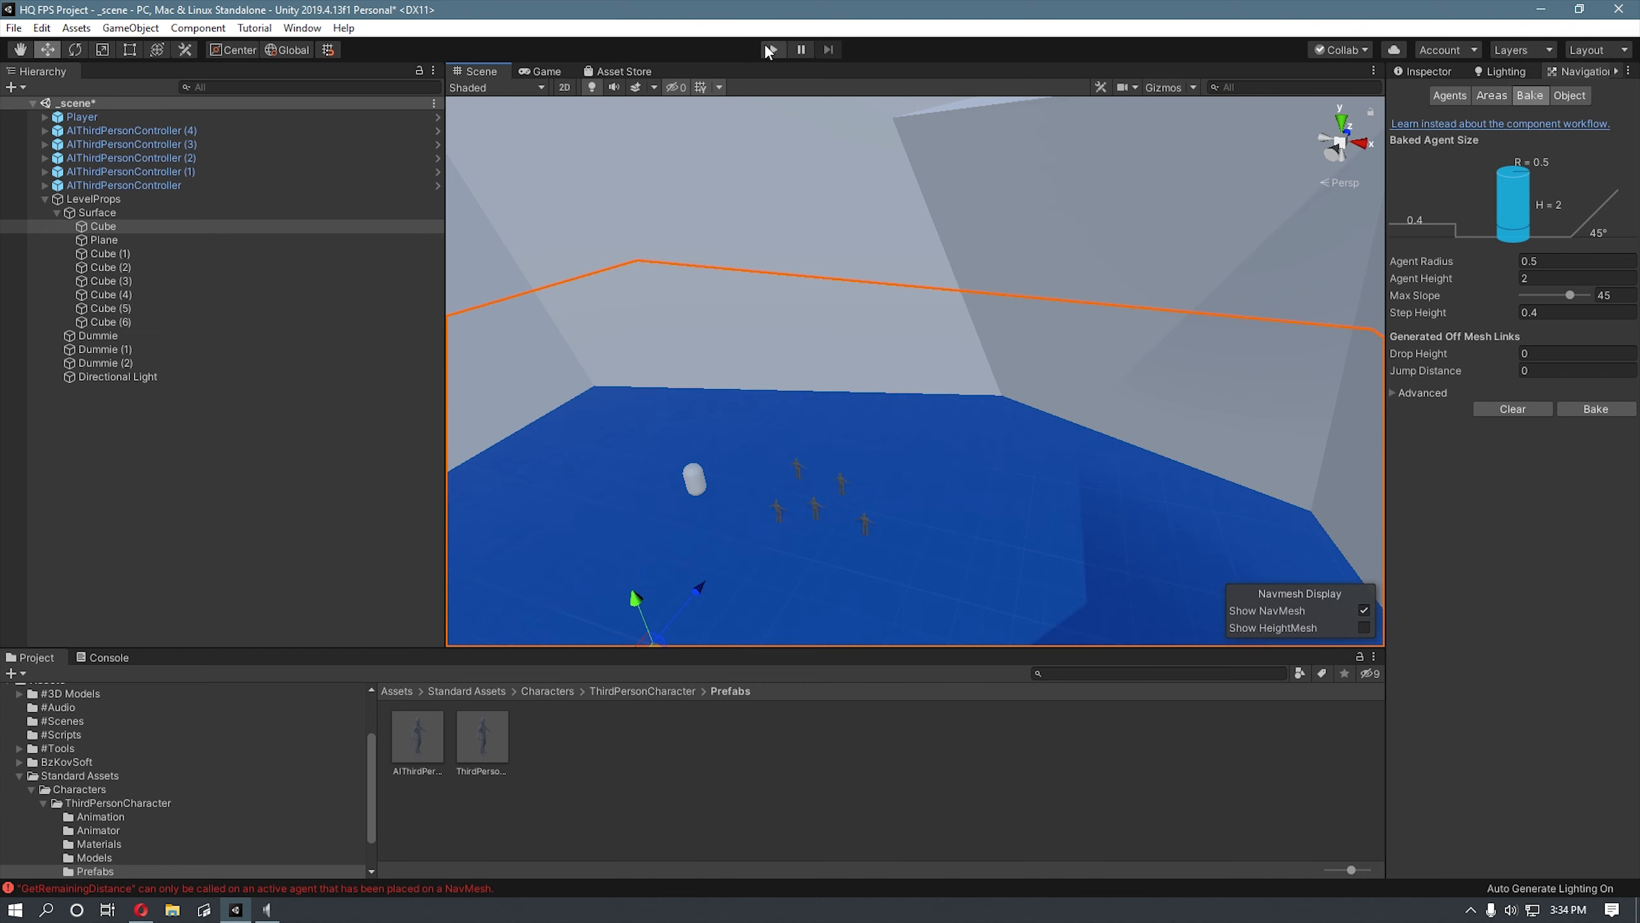
# Step: Play-test the scene again, shooting at the AI characters to check how they approach the player, and release the cursor
pyautogui.click(770, 50)
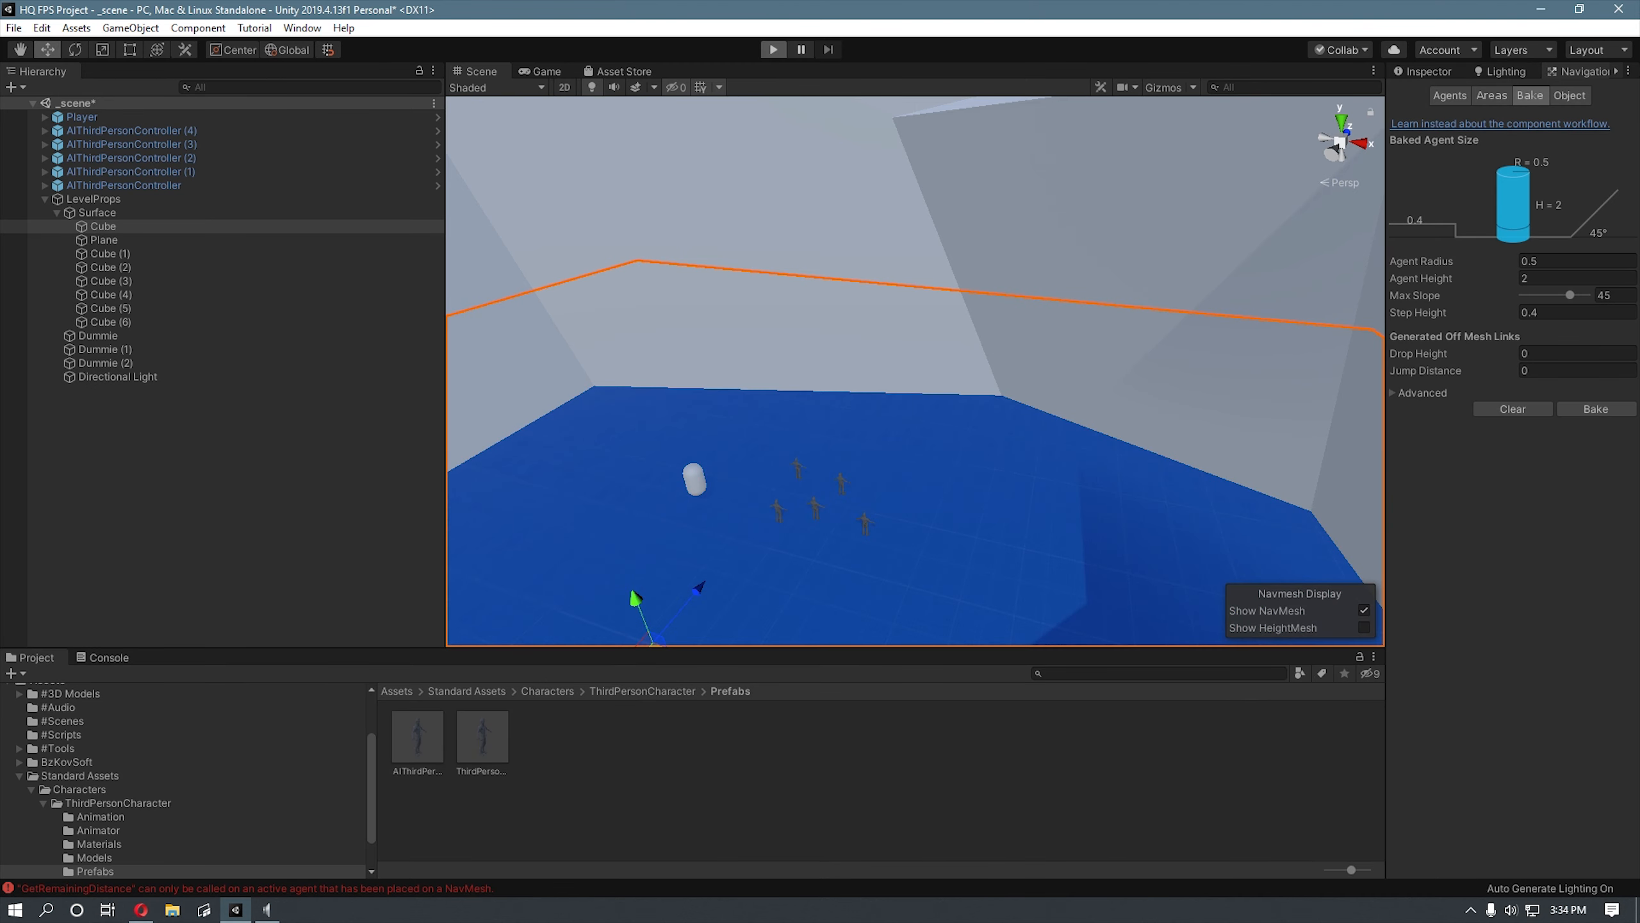
pyautogui.click(915, 371)
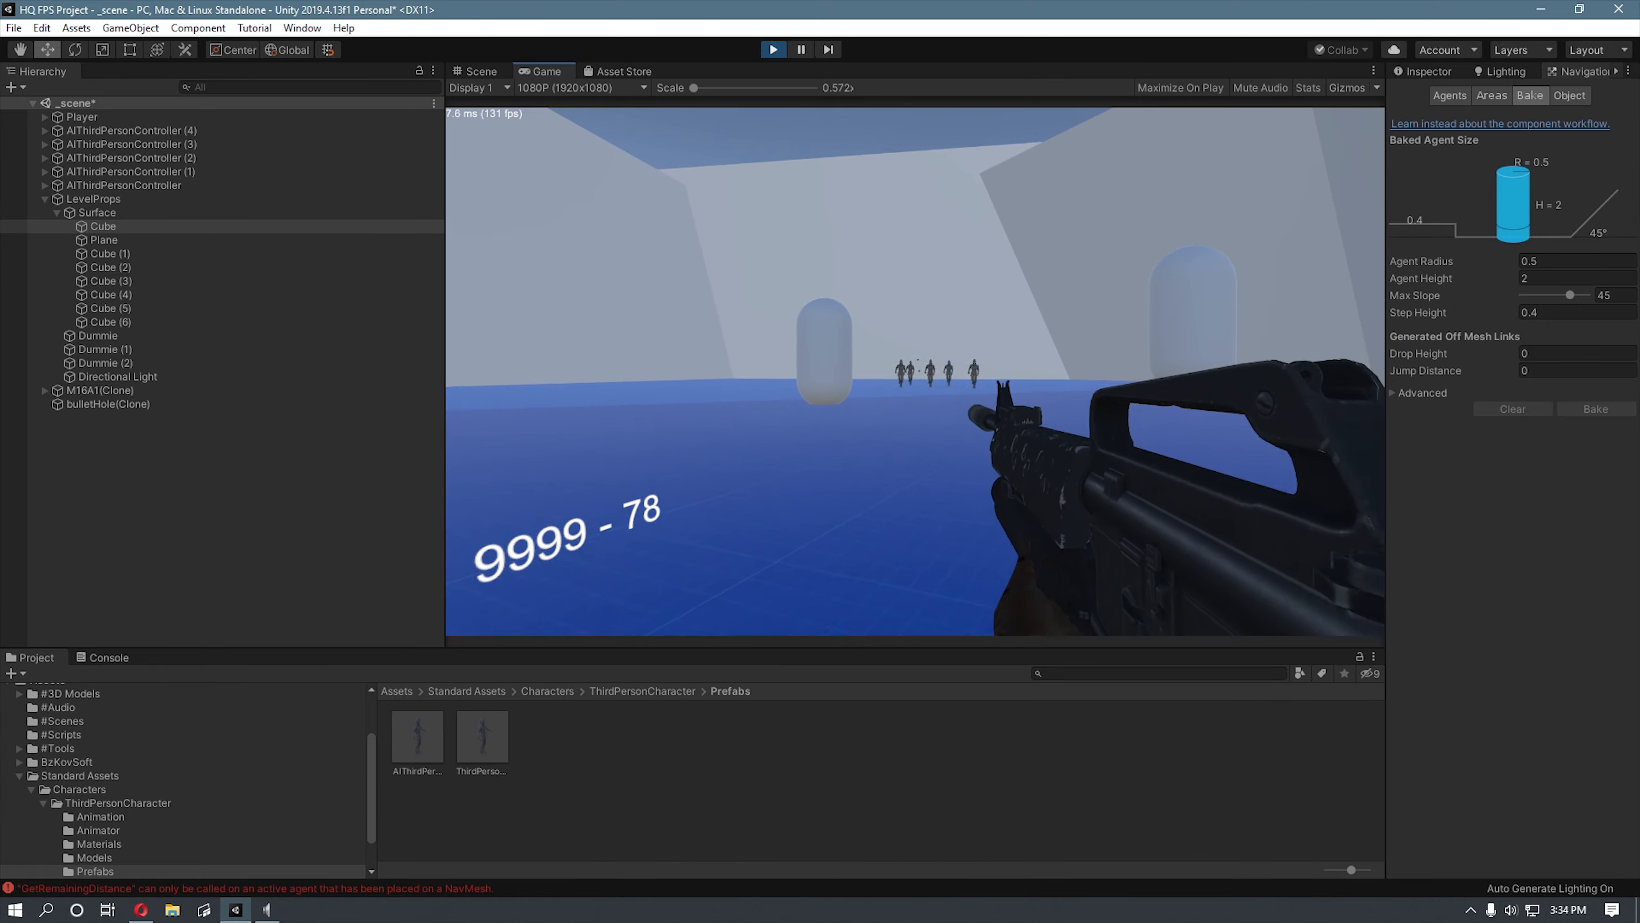
pyautogui.click(915, 372)
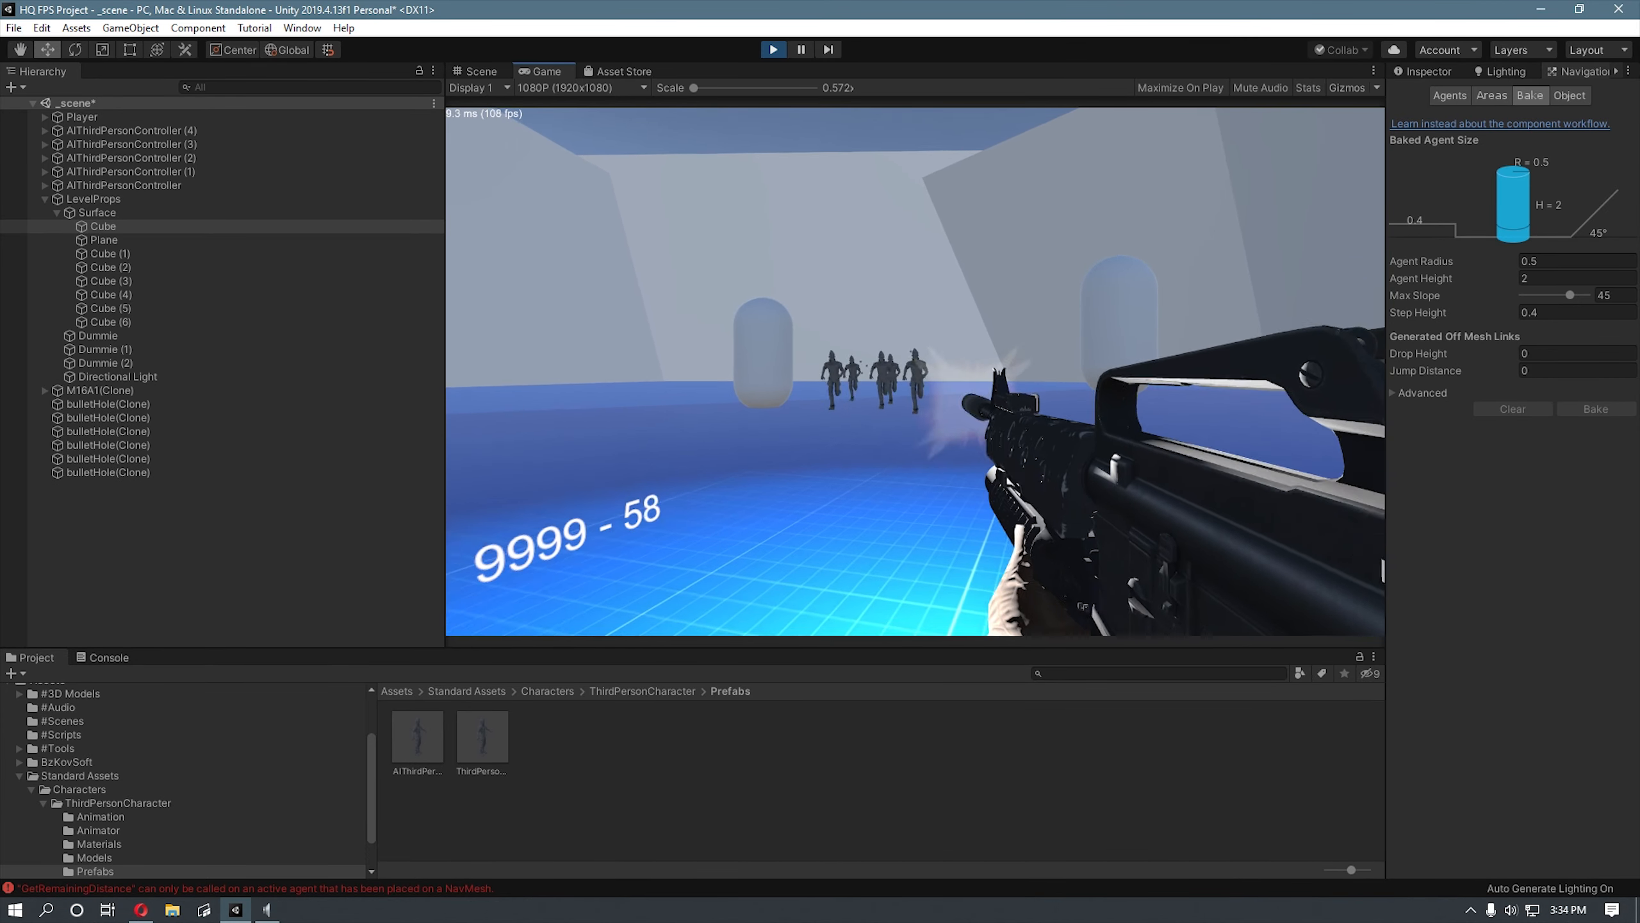
pyautogui.click(915, 371)
pyautogui.click(915, 371)
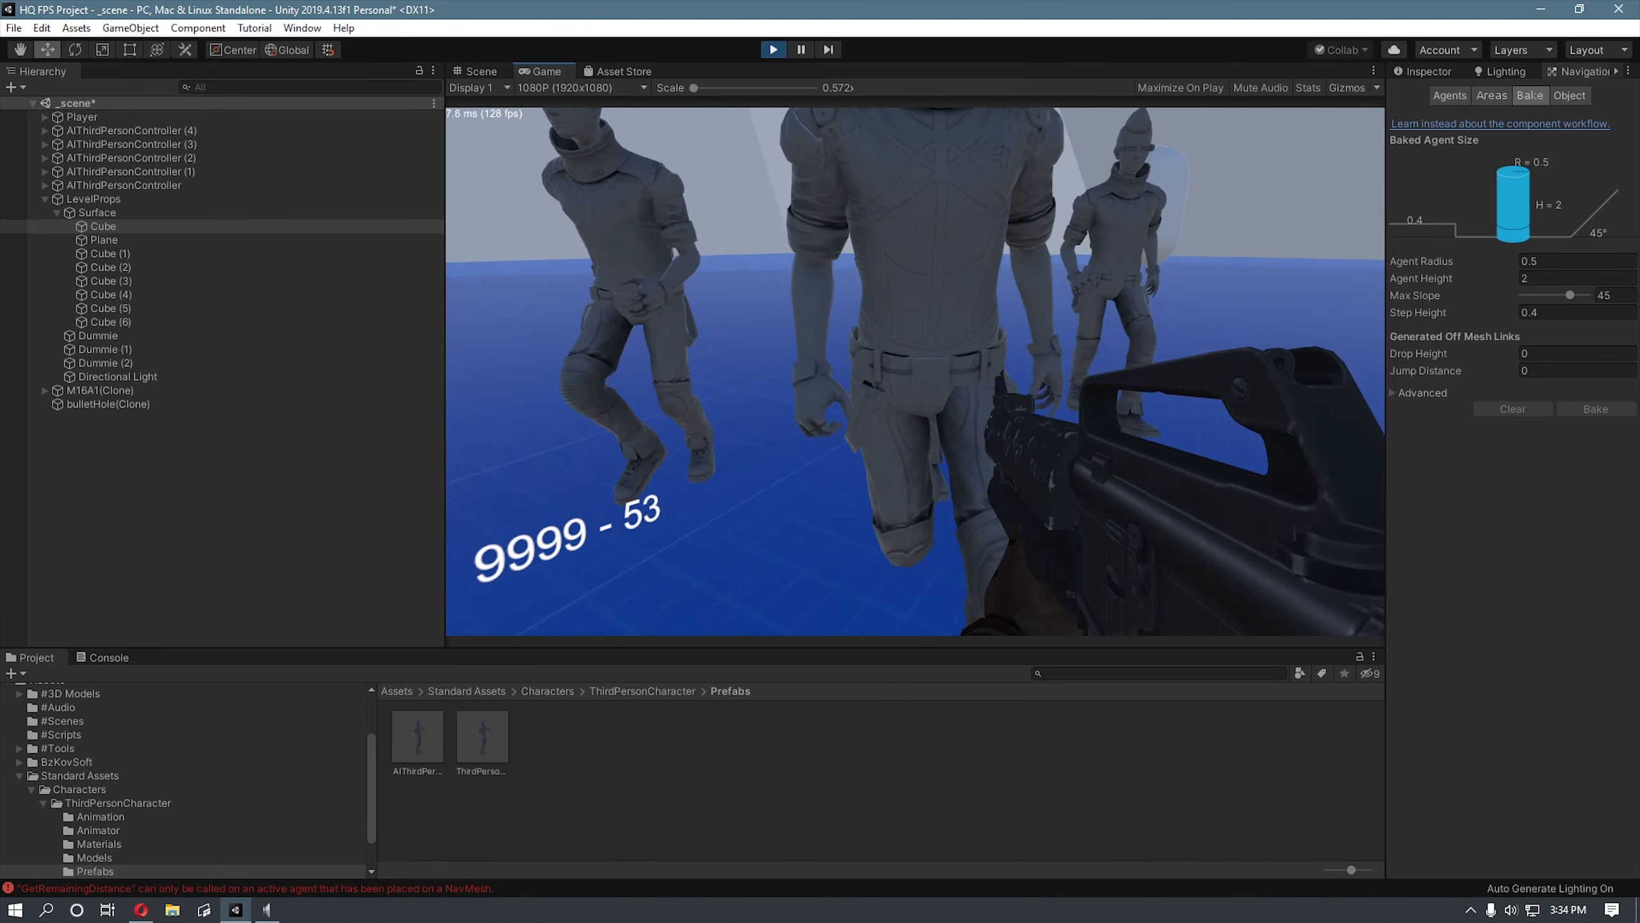
pyautogui.press('Escape')
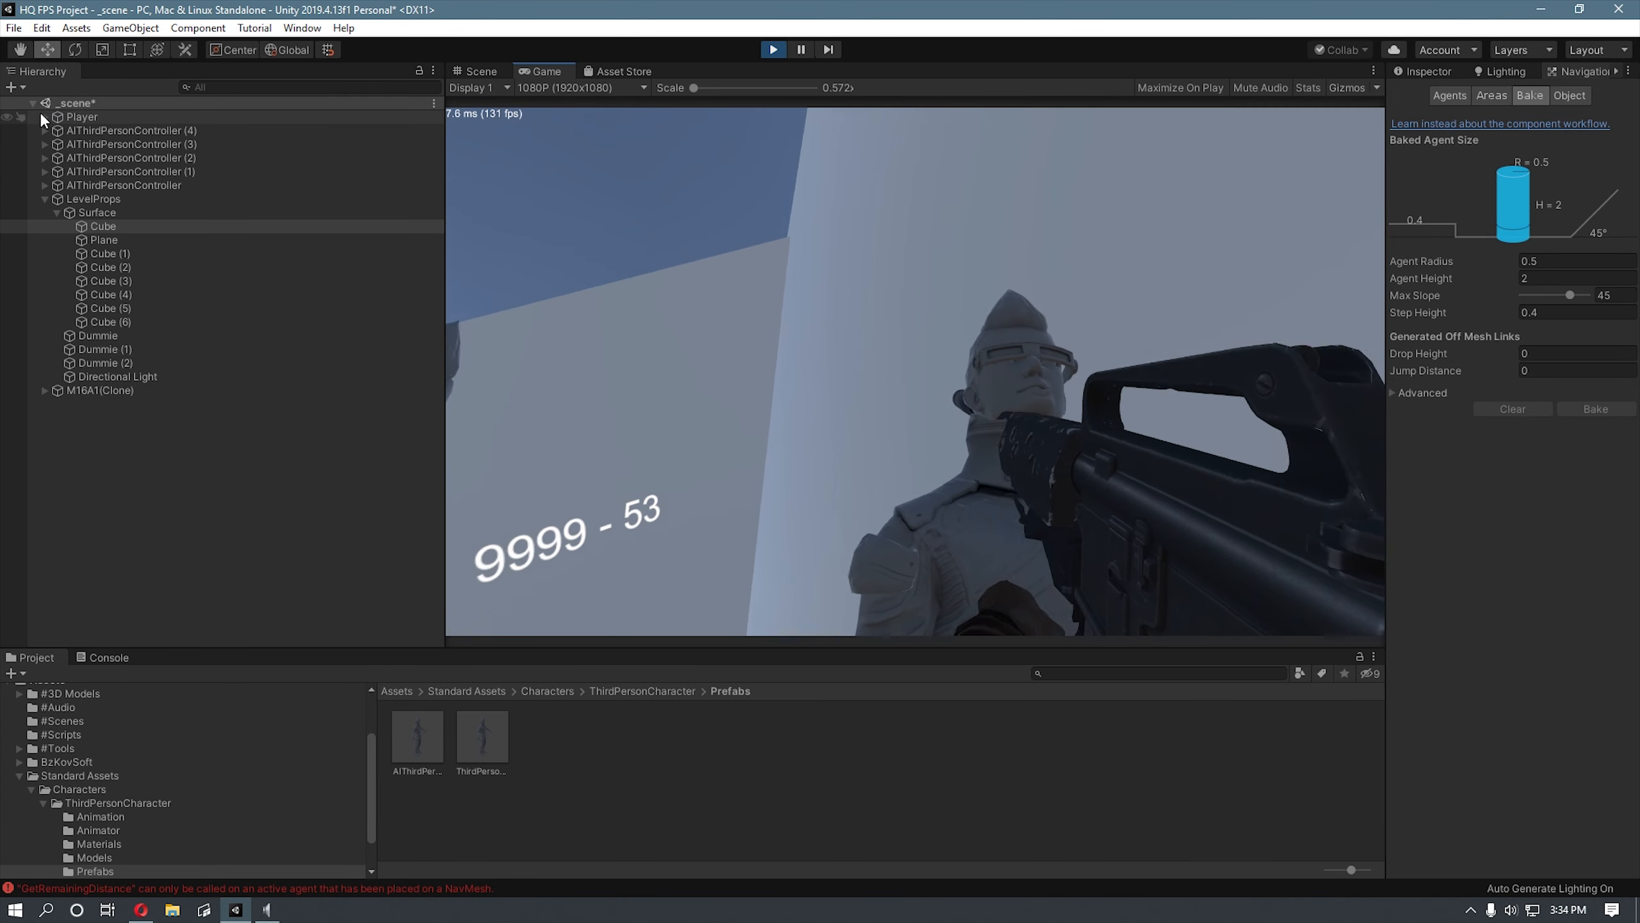
# Step: Try raising the Main Camera under Player to a Y position of 0.45 while the game is running
pyautogui.click(43, 117)
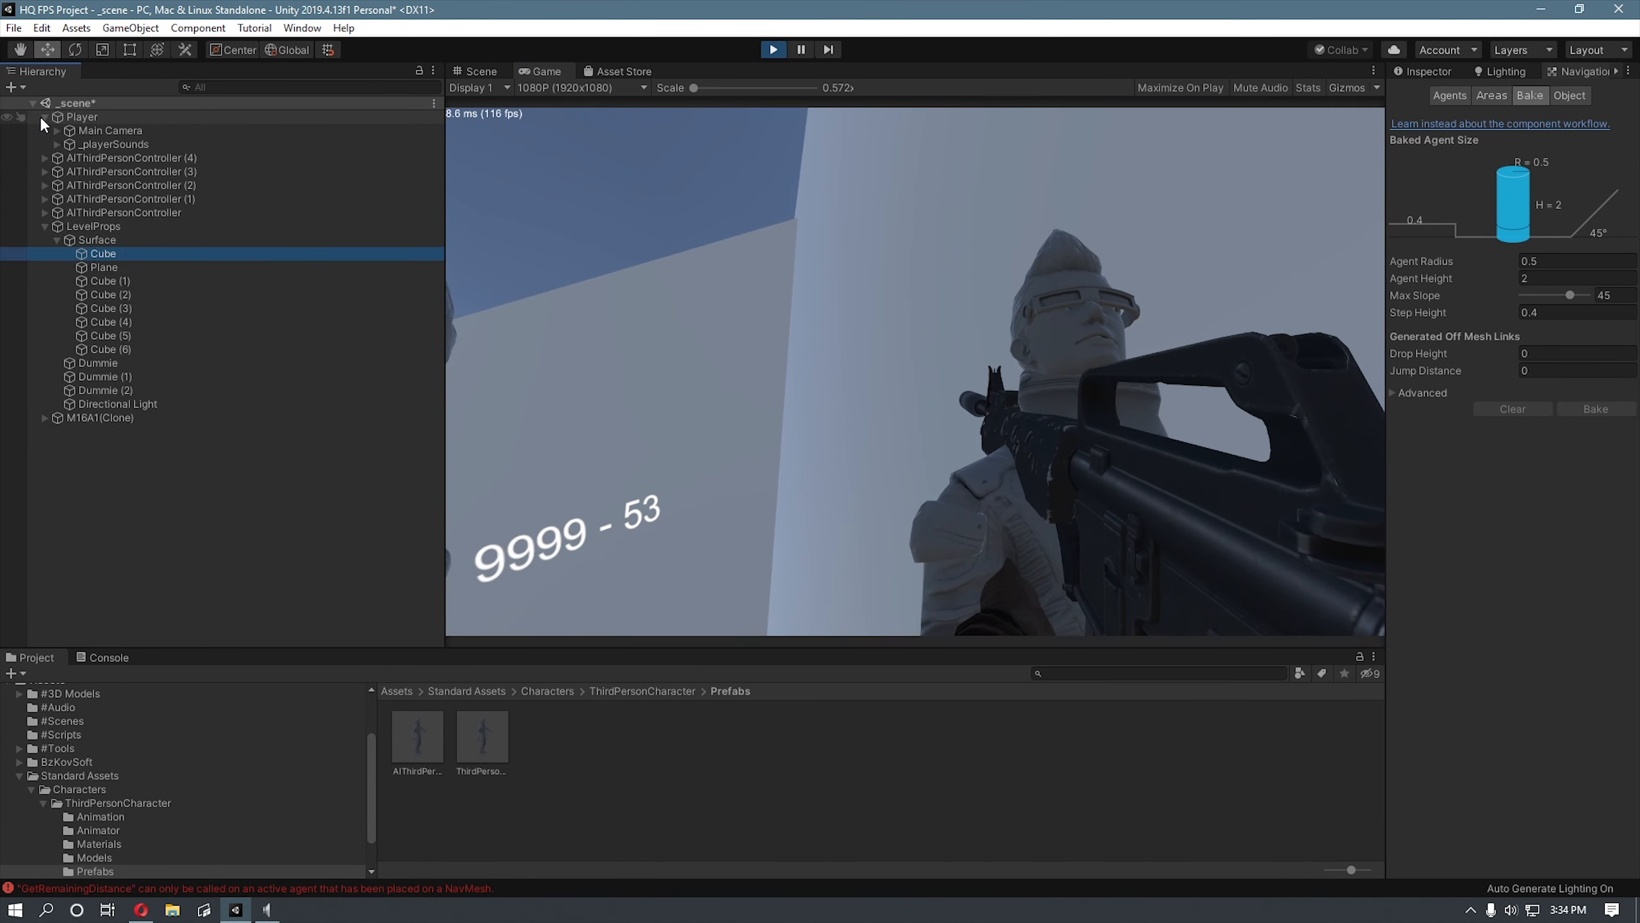
pyautogui.click(1288, 291)
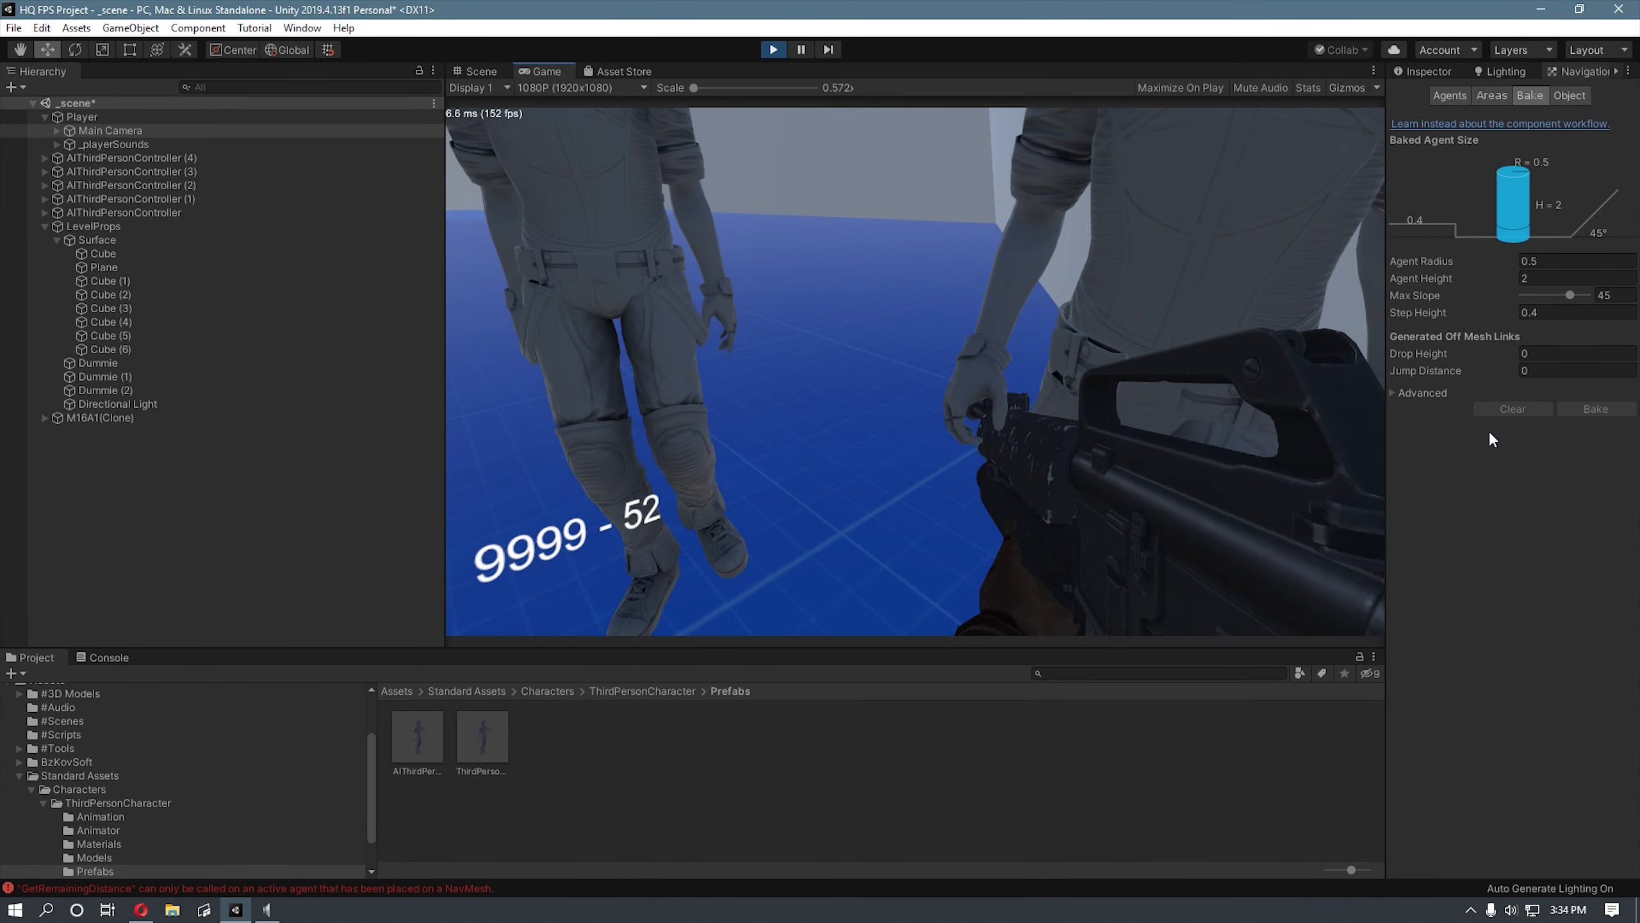
pyautogui.click(1427, 71)
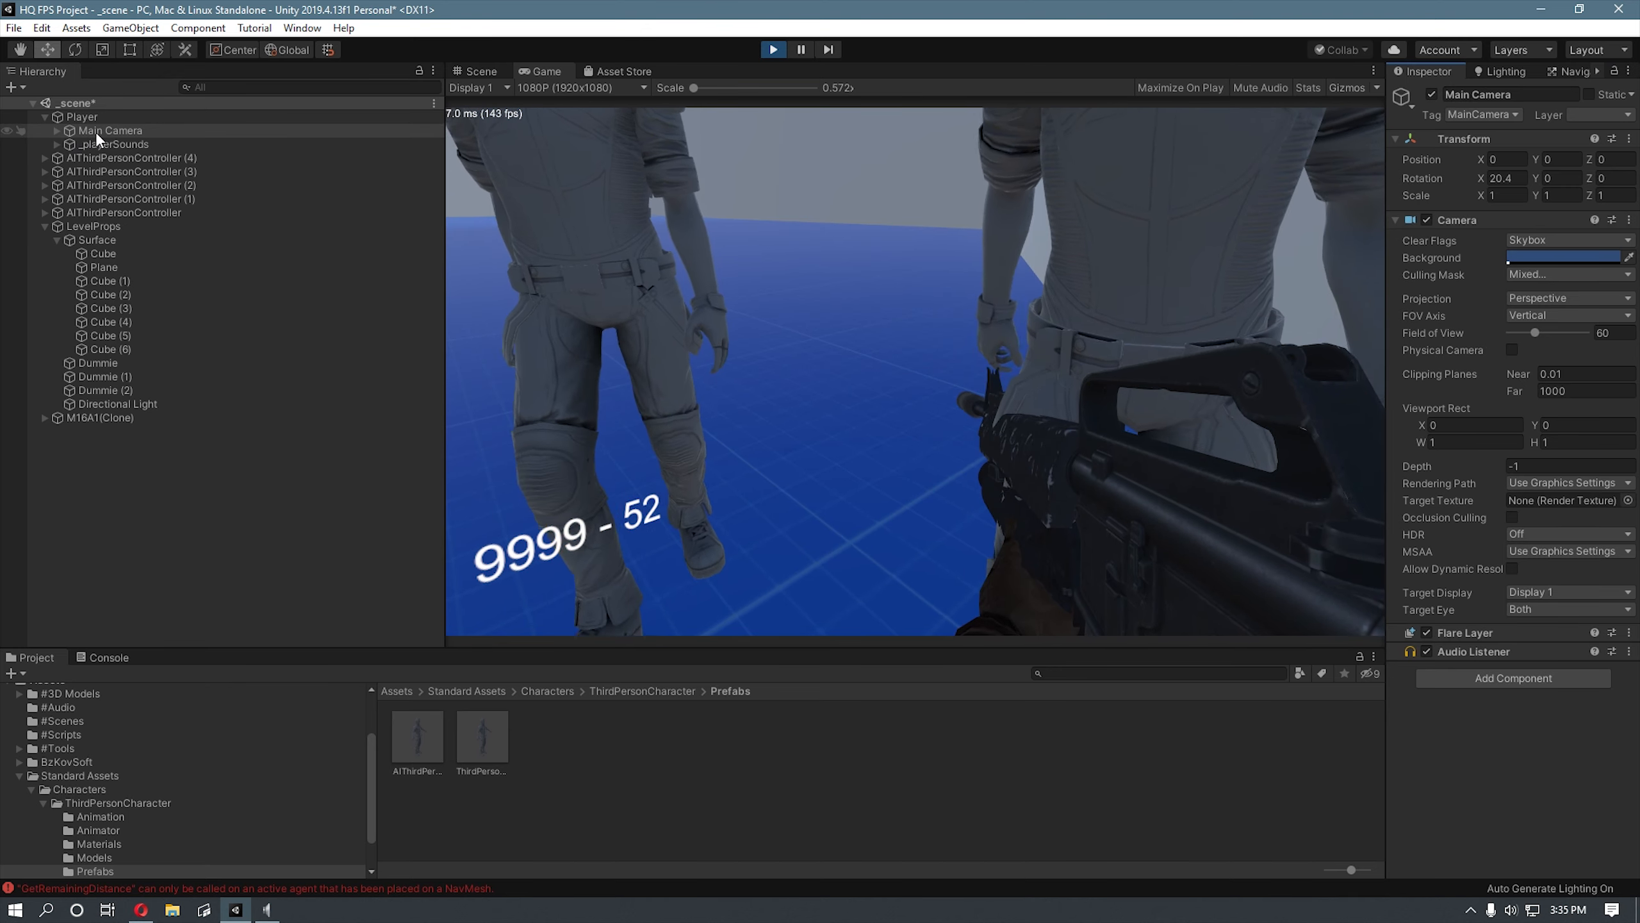
pyautogui.click(1544, 162)
pyautogui.moveTo(1544, 164); pyautogui.dragTo(1556, 161)
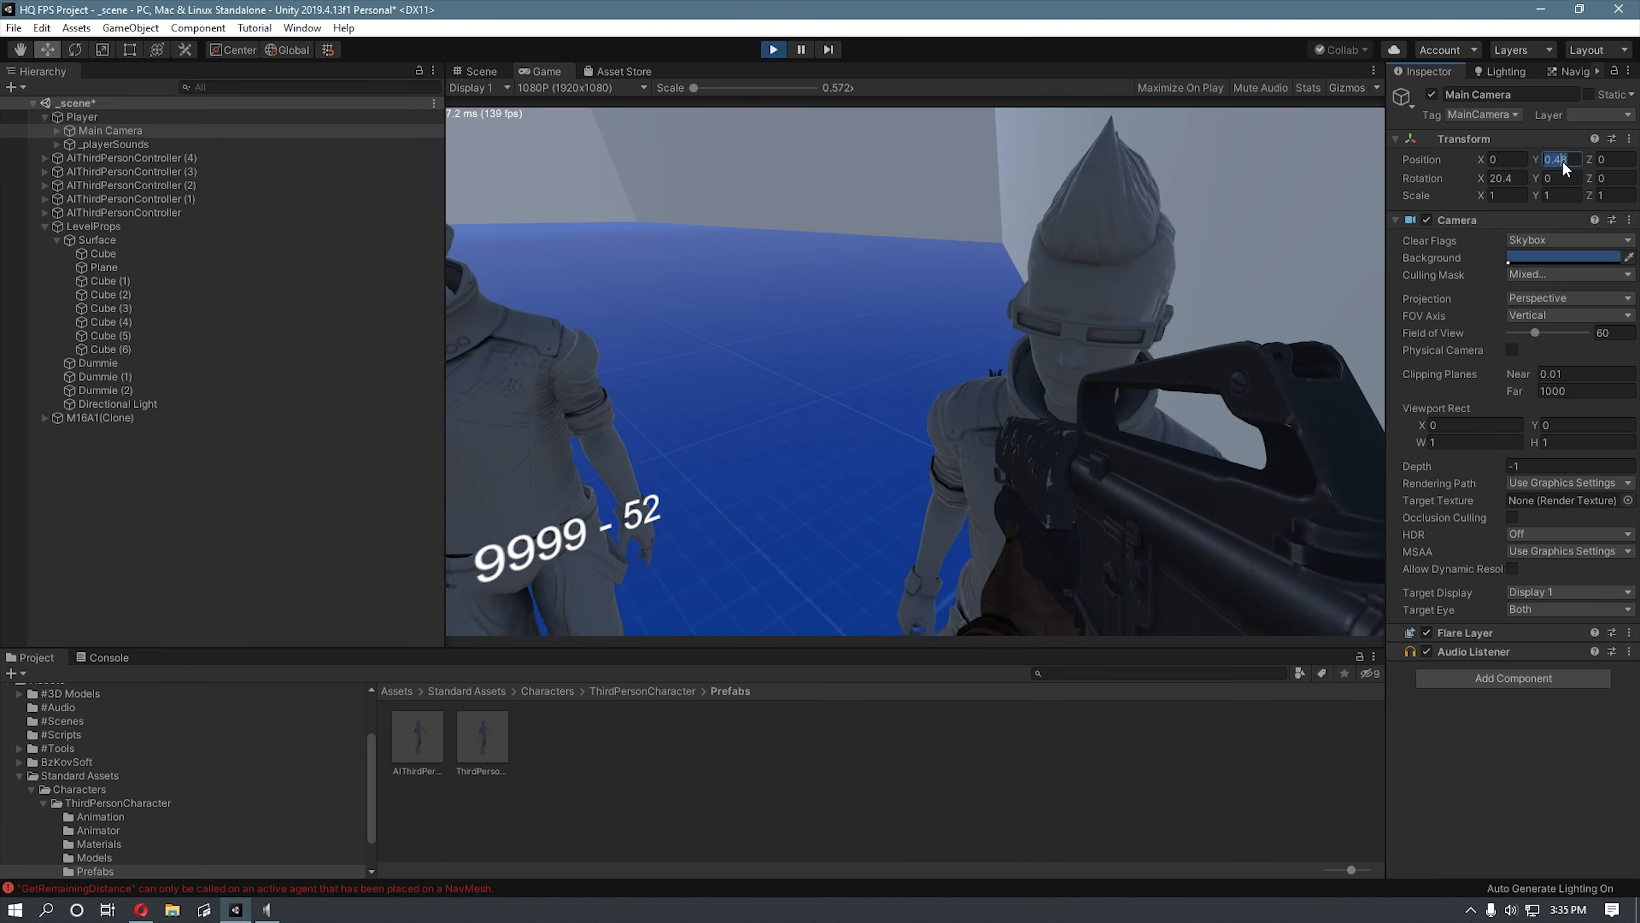
pyautogui.click(1553, 160)
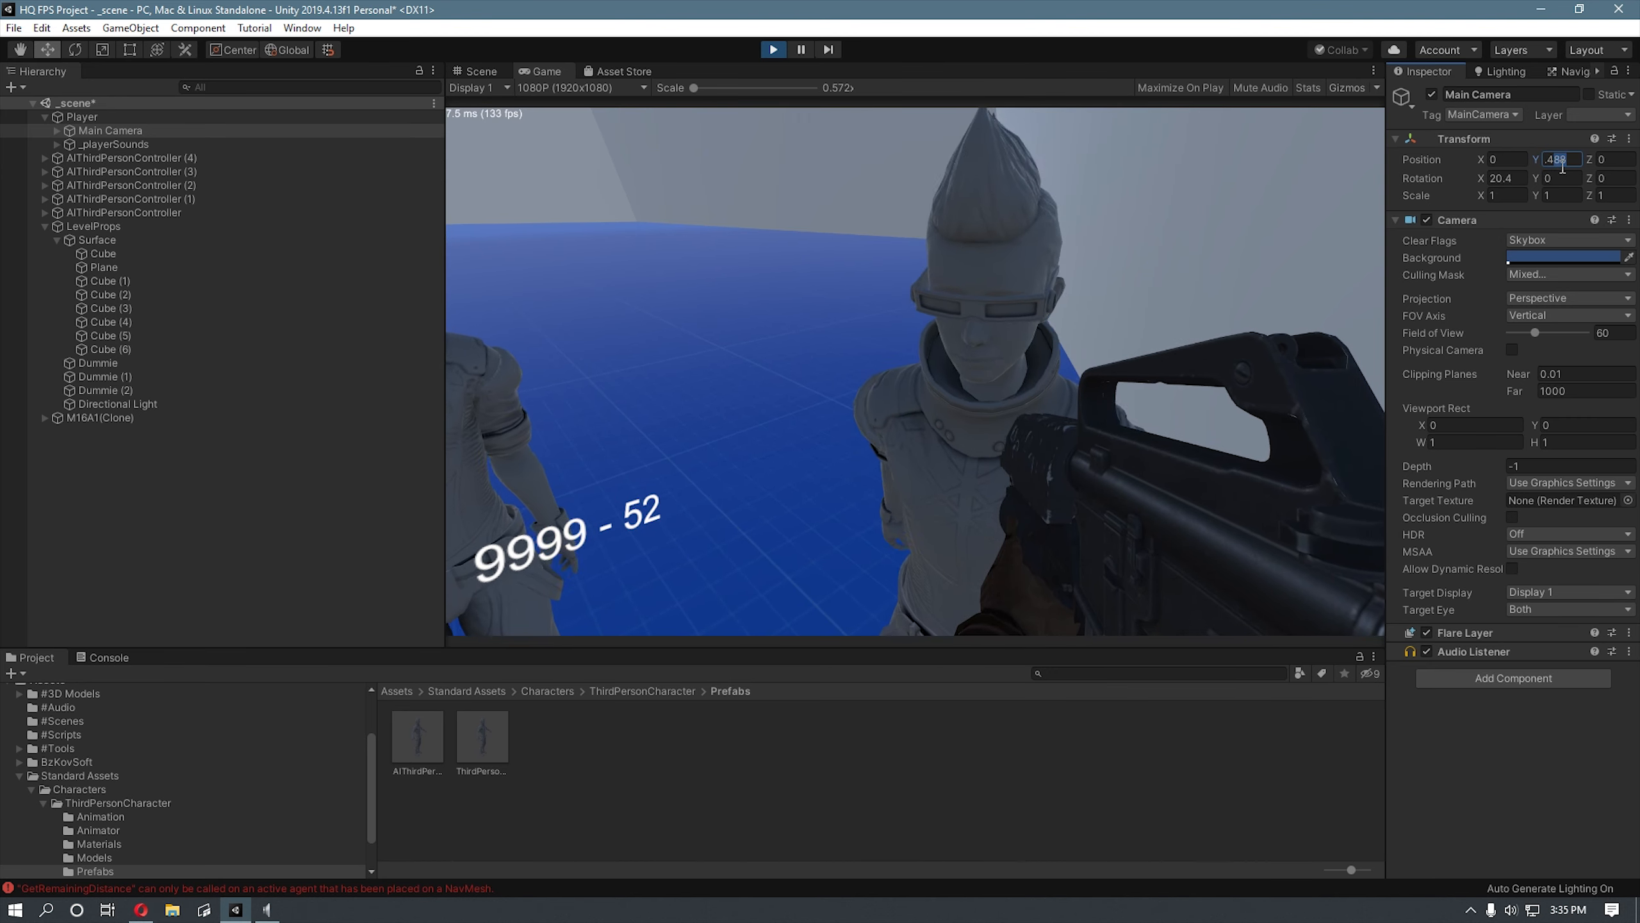
pyautogui.write('.45')
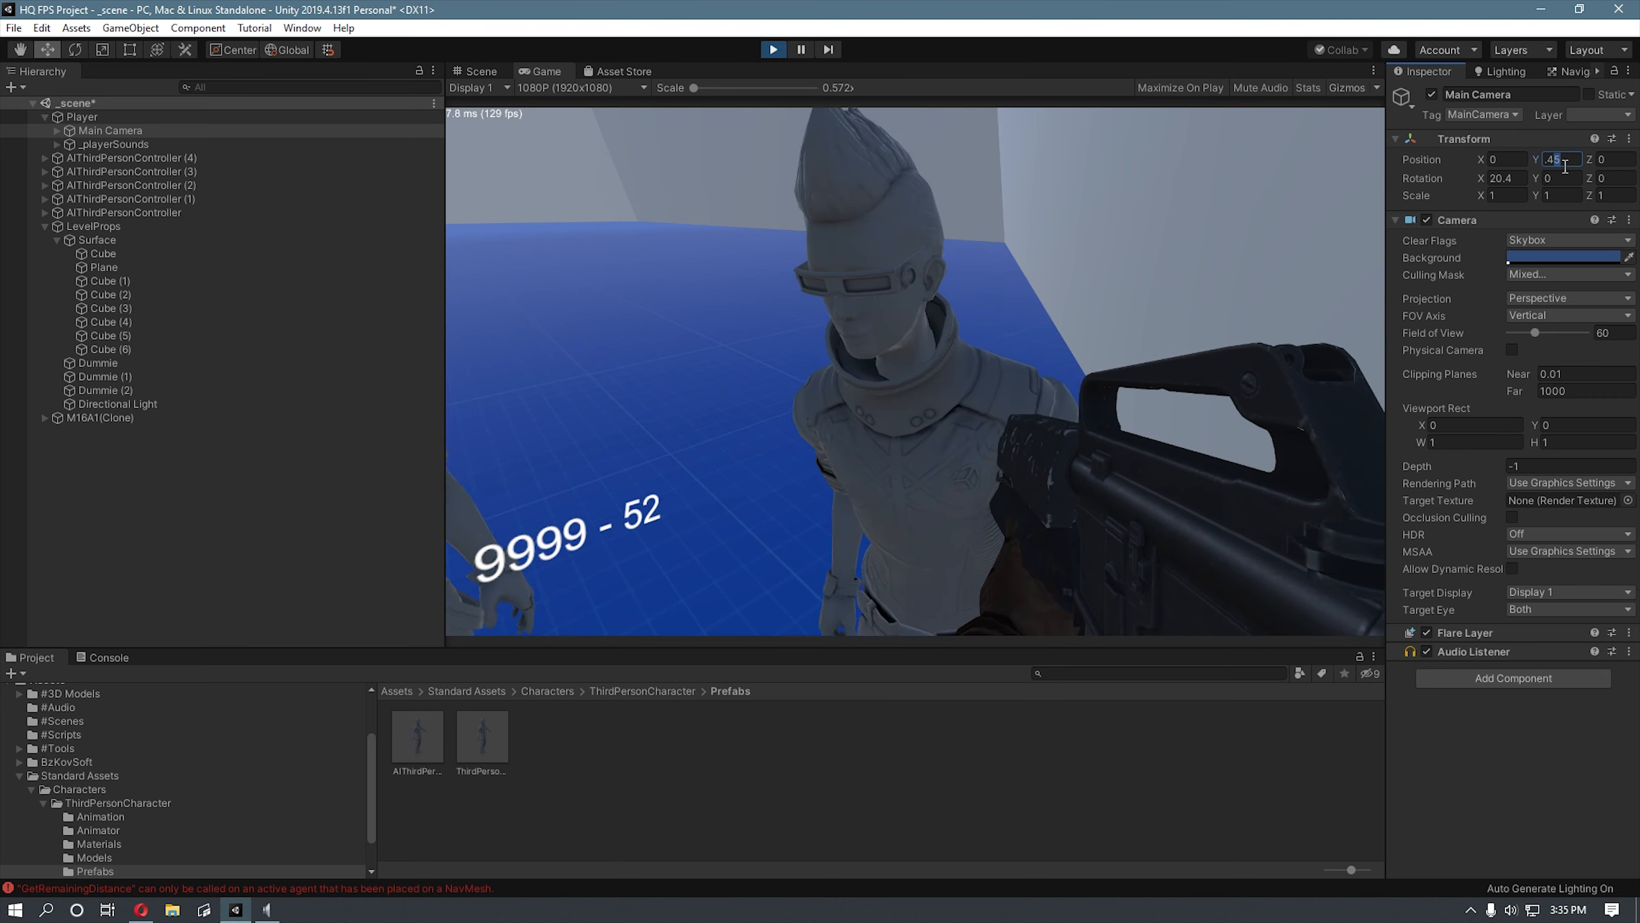
pyautogui.press('BackSpace')
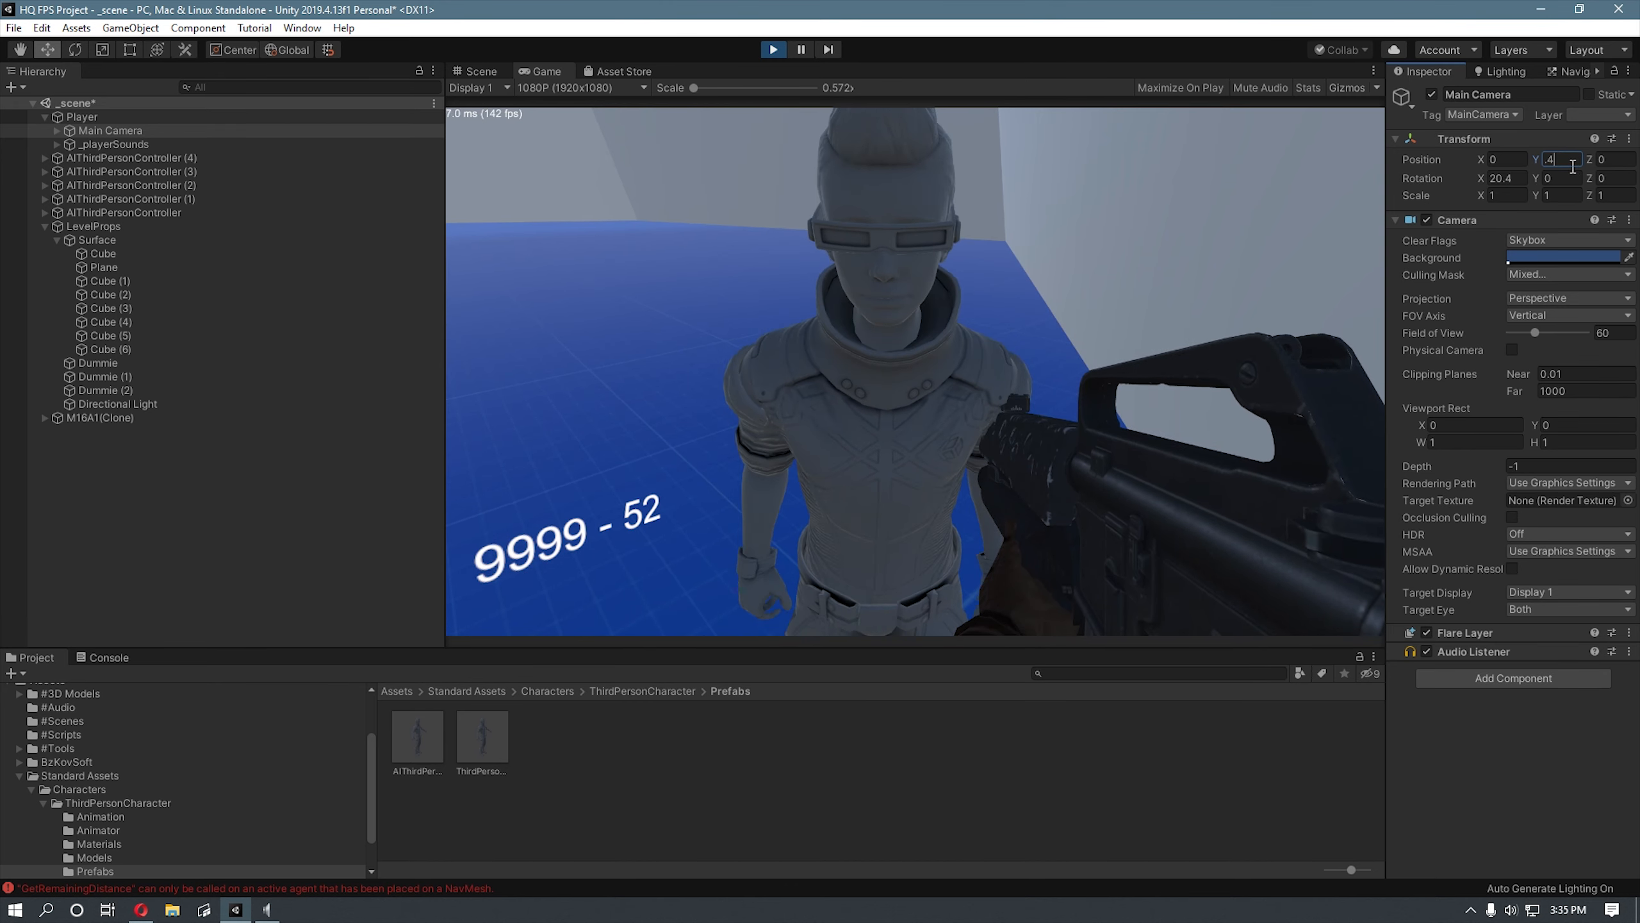
pyautogui.write('5')
pyautogui.press('Return')
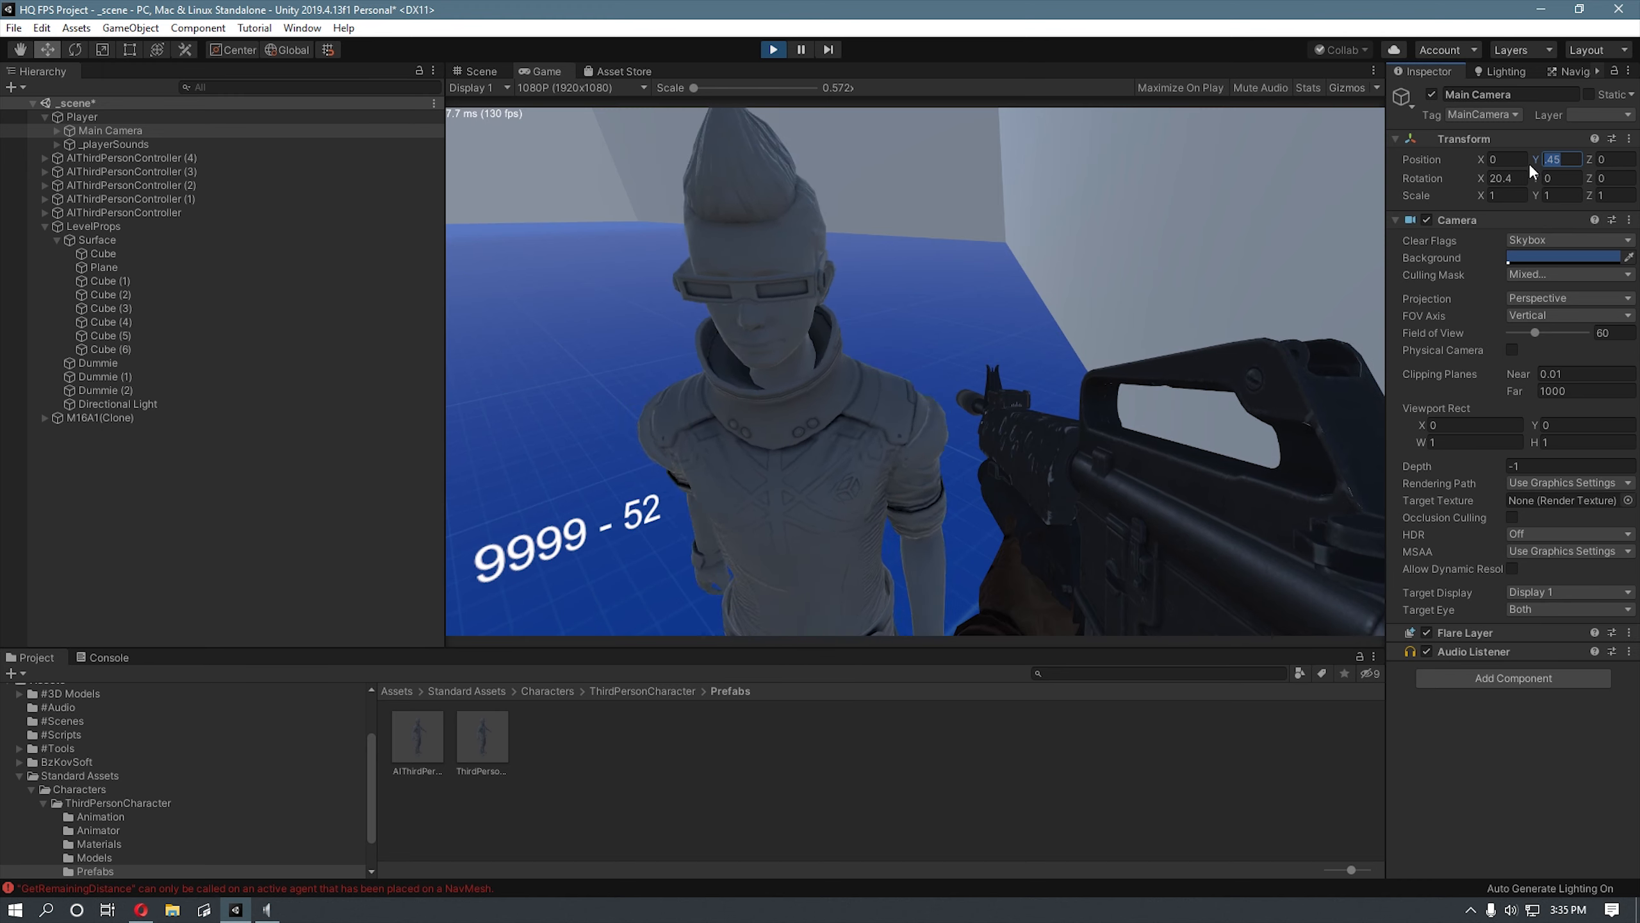
# Step: Stop the play test and set the Y position of the Player's Main Camera to 0.45 in the scene
pyautogui.click(773, 50)
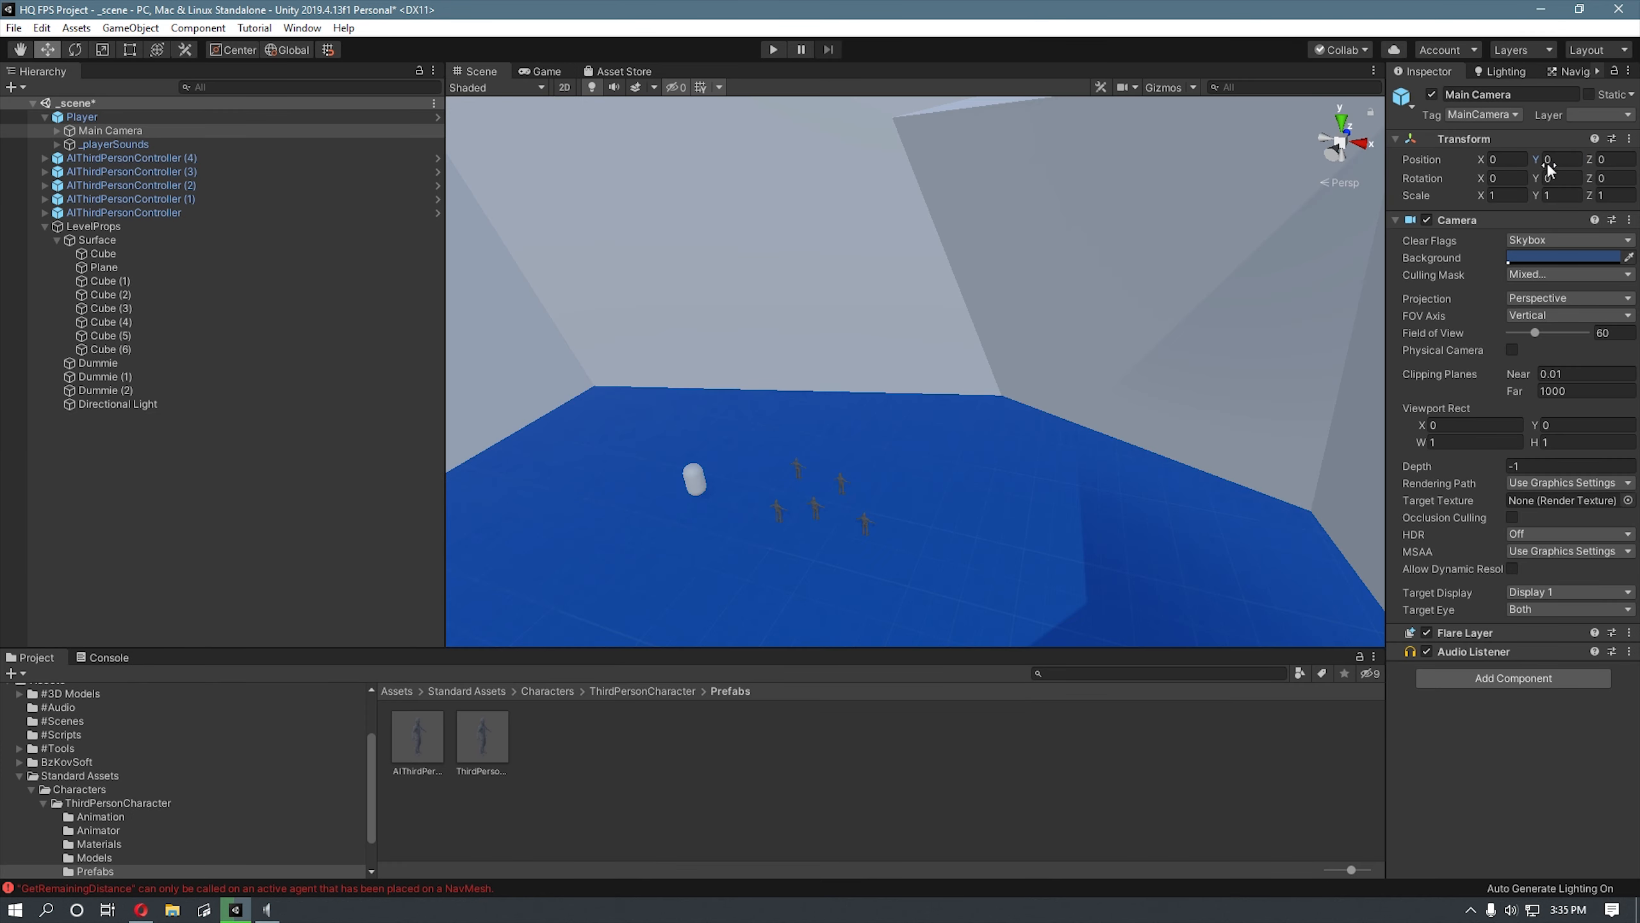
pyautogui.click(1555, 162)
pyautogui.write('.45')
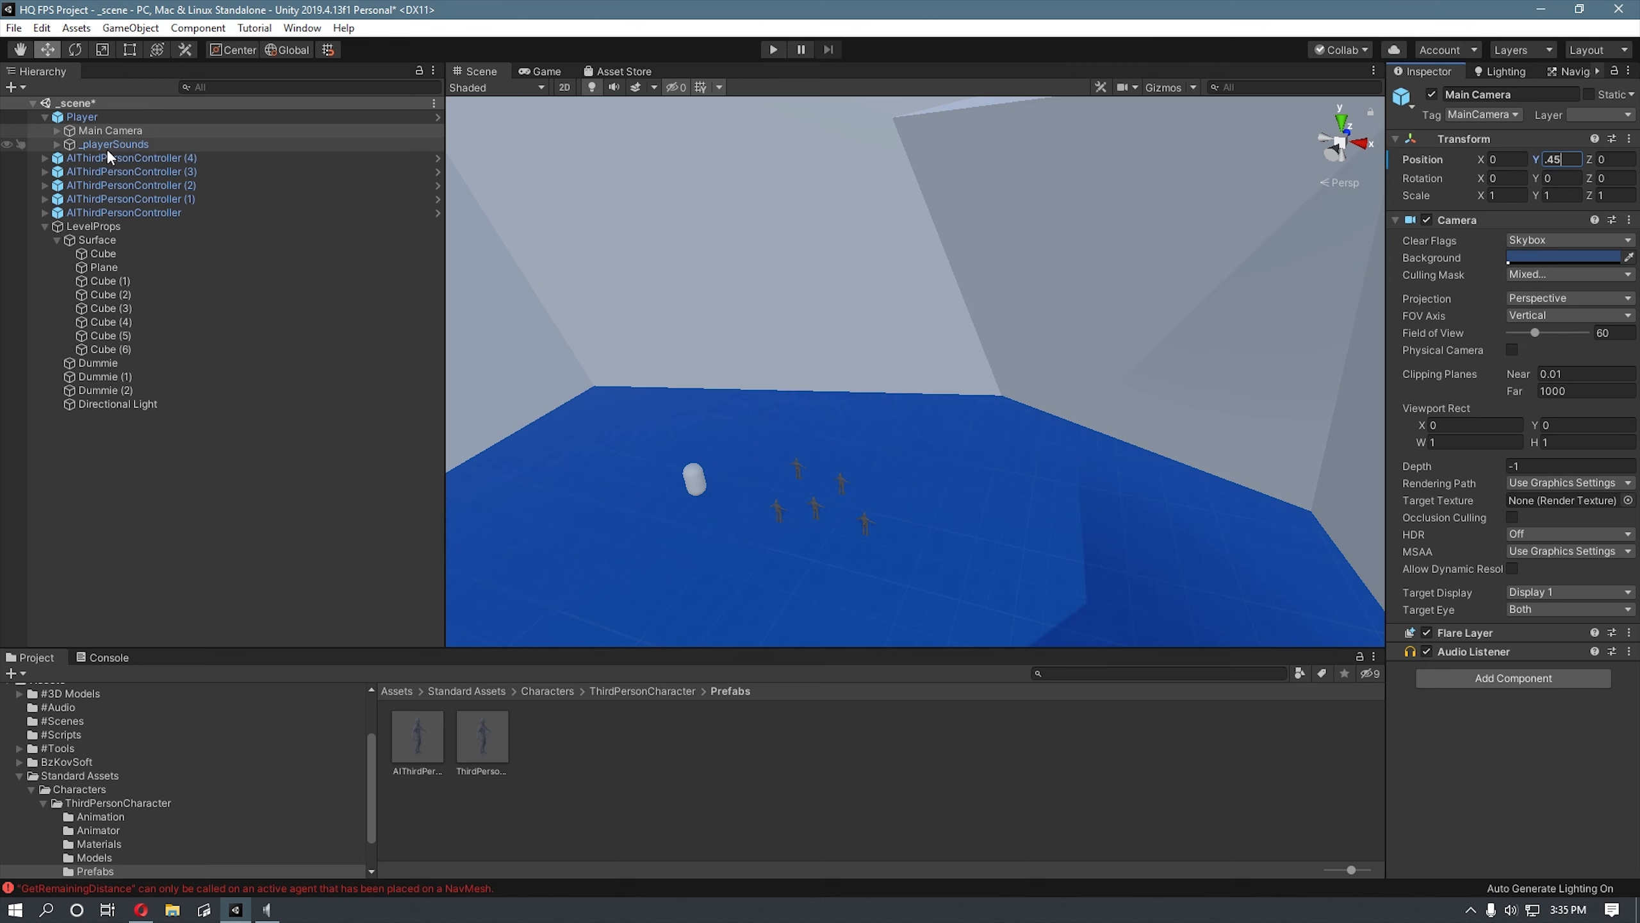
pyautogui.click(65, 118)
pyautogui.click(45, 118)
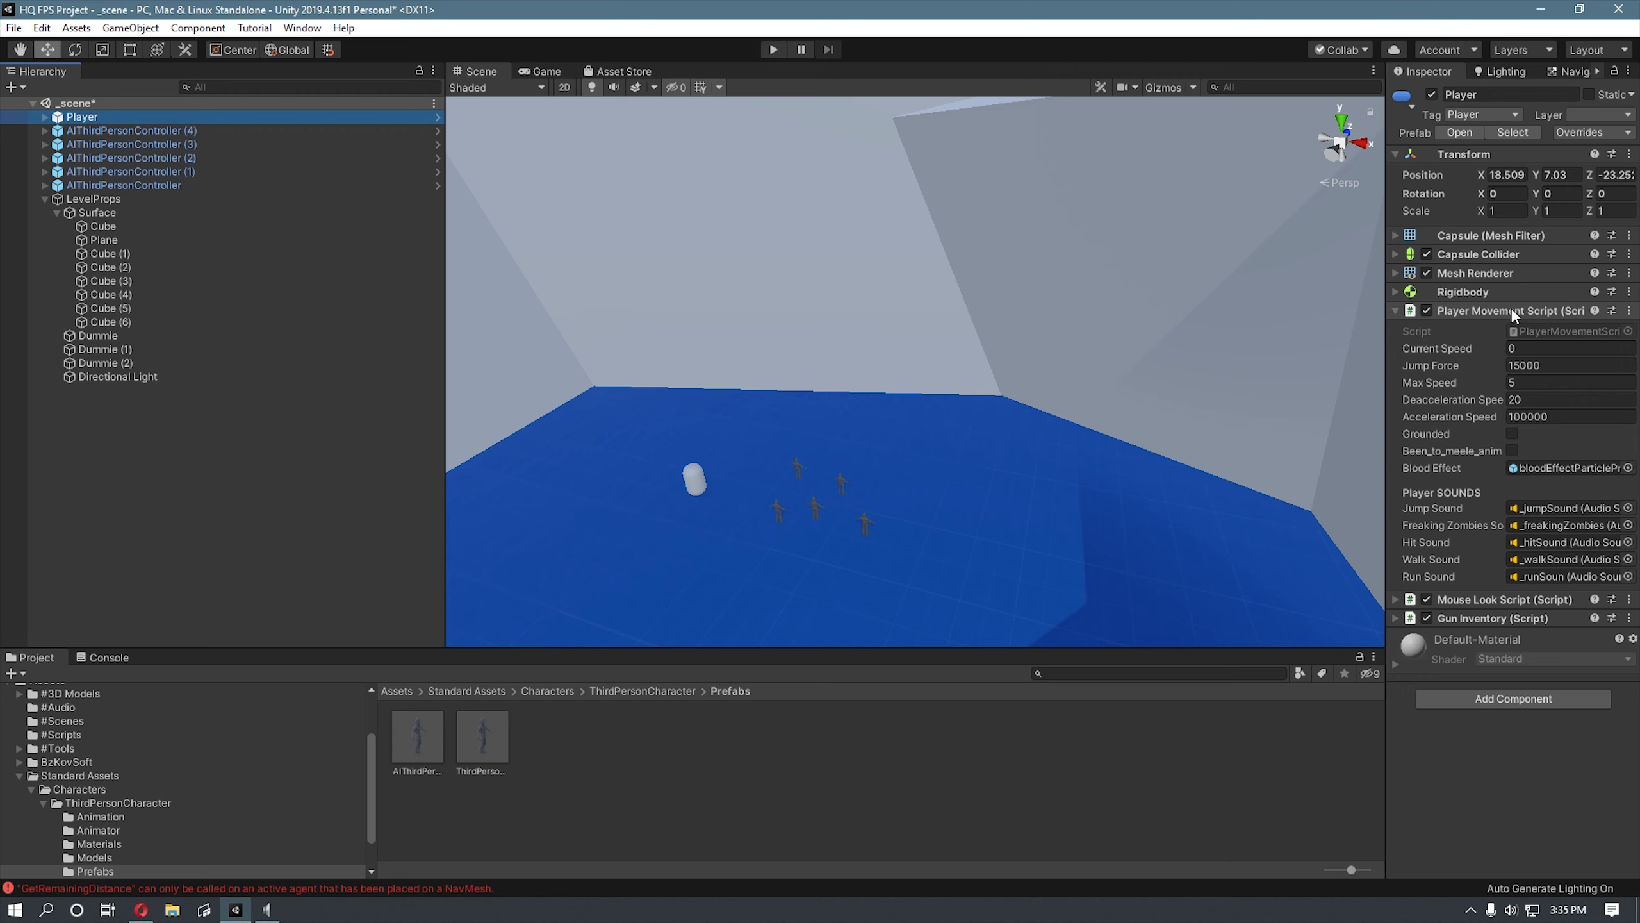
# Step: Open the AI Character Control script of AIThirdPersonController (3) for editing in Visual Studio
pyautogui.click(65, 144)
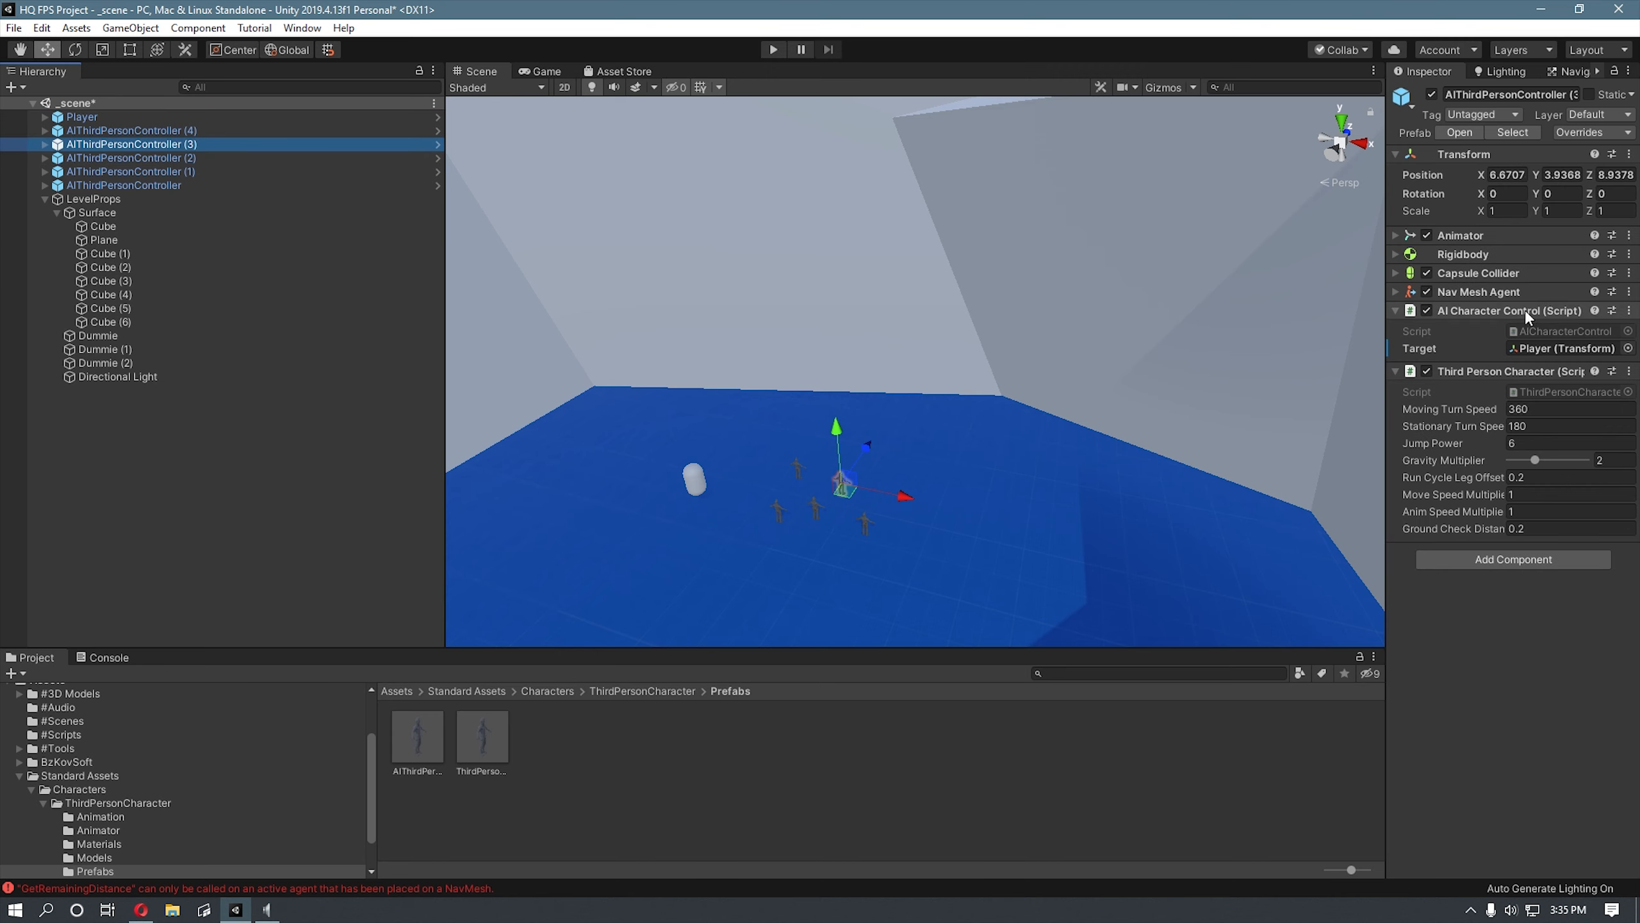
pyautogui.rightClick(1525, 309)
pyautogui.click(1516, 503)
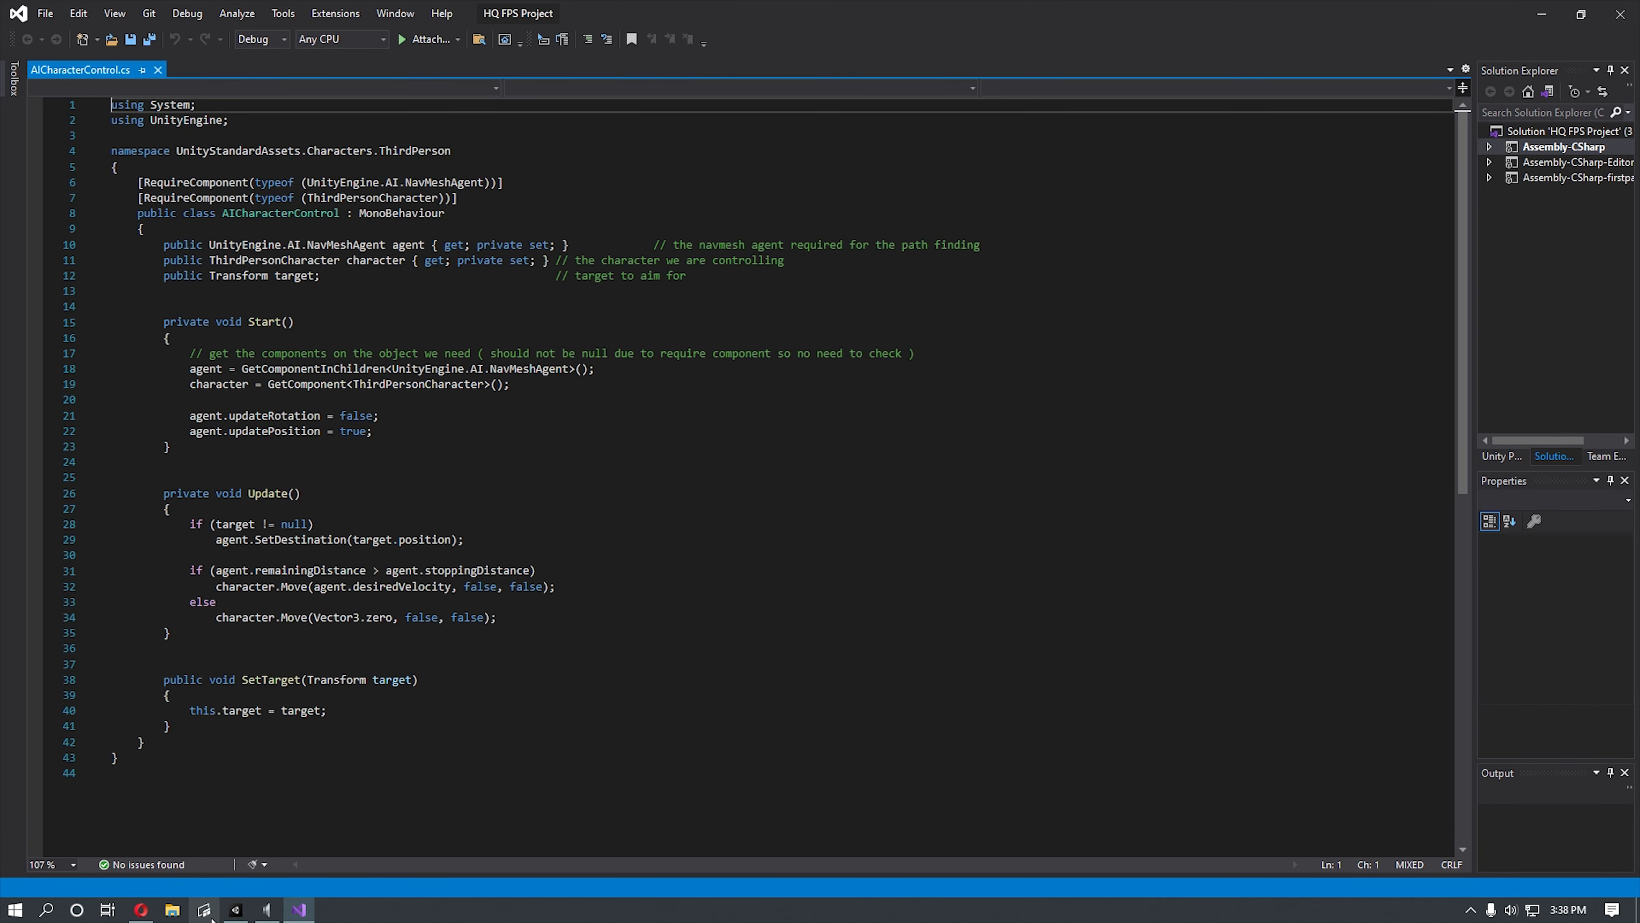
pyautogui.click(234, 911)
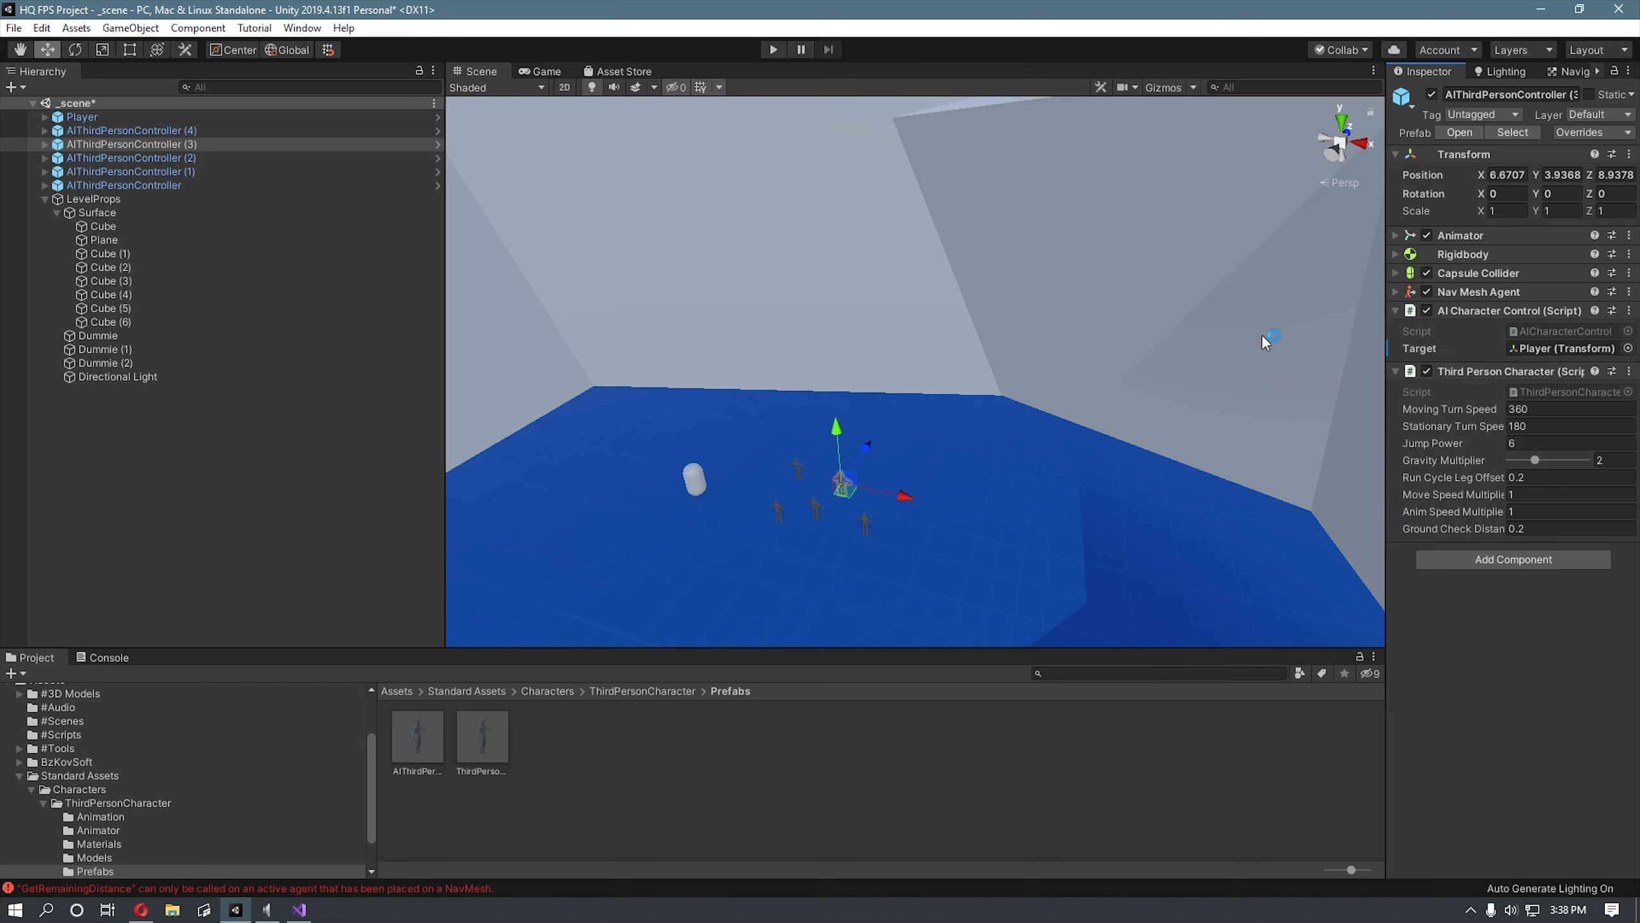
pyautogui.scroll(4, 912, 519)
pyautogui.moveTo(930, 524); pyautogui.dragTo(955, 493, button='middle')
pyautogui.scroll(5, 956, 489)
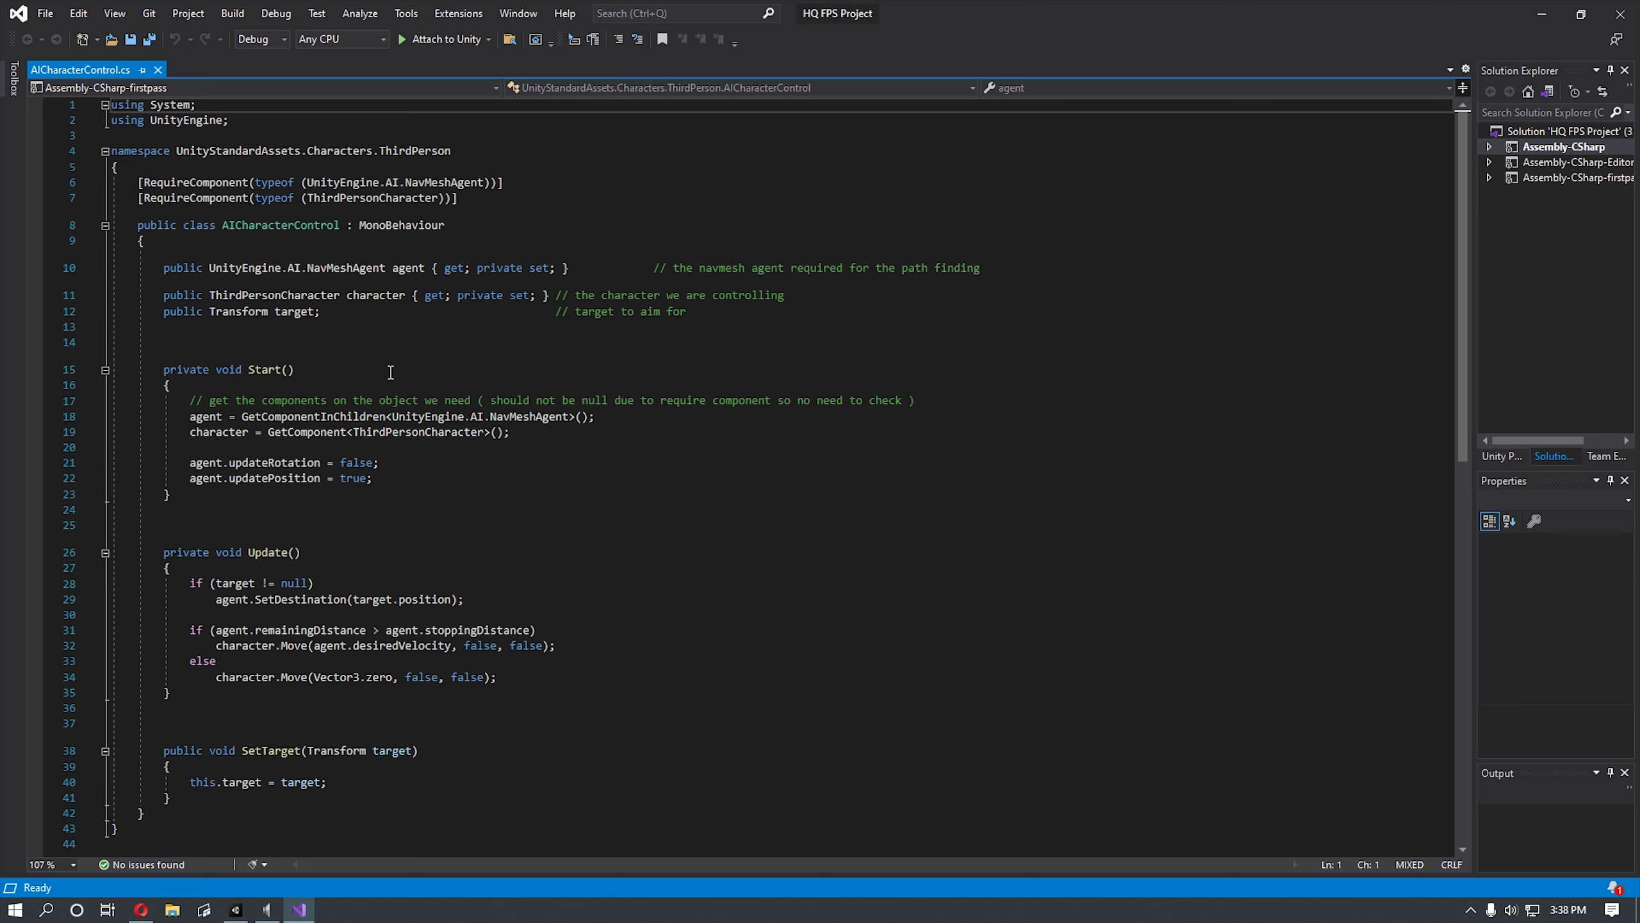
# Step: In AICharacterControl.cs in Visual Studio, insert a blank line at the beginning of the Start() and Update() bodies
pyautogui.click(342, 478)
pyautogui.click(316, 385)
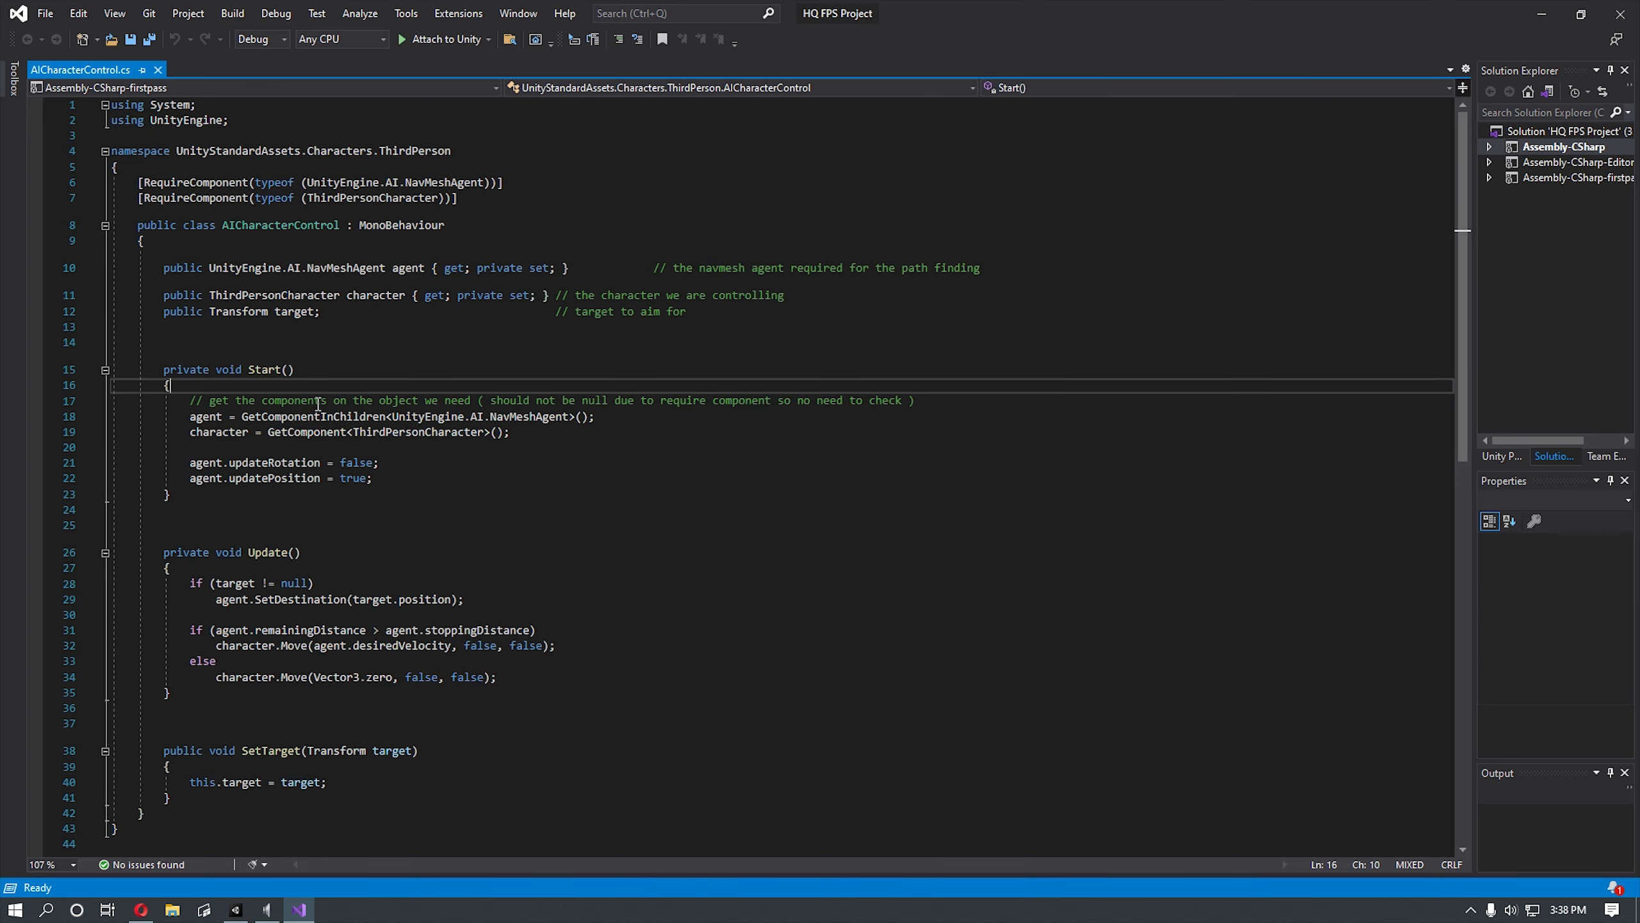
pyautogui.press('Return')
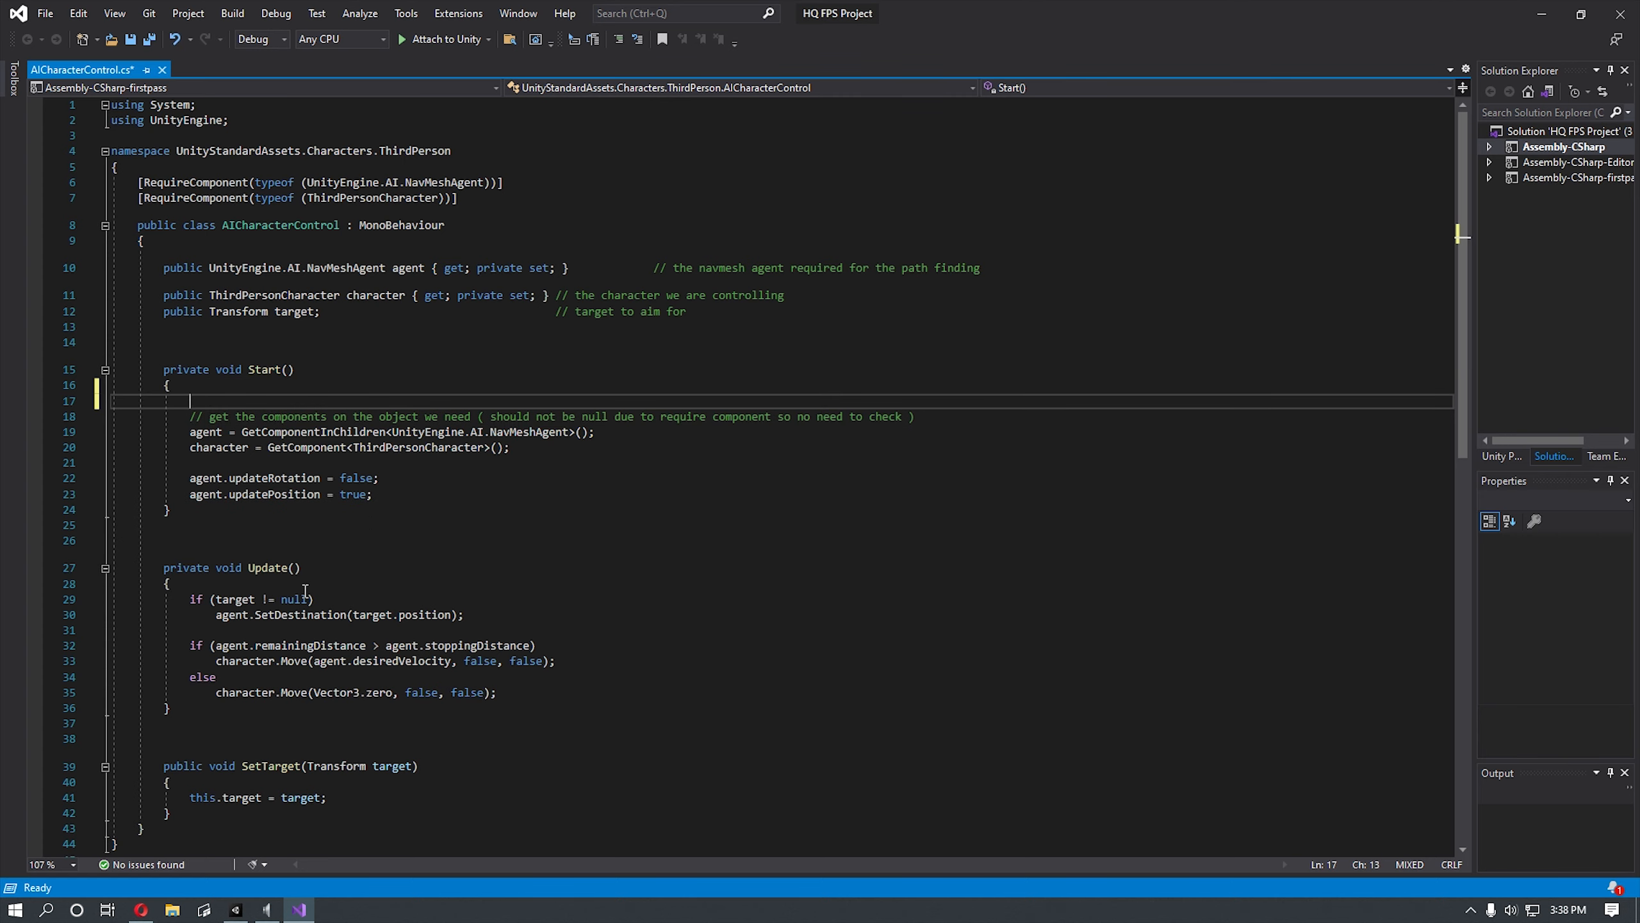
pyautogui.click(306, 591)
pyautogui.press('Return')
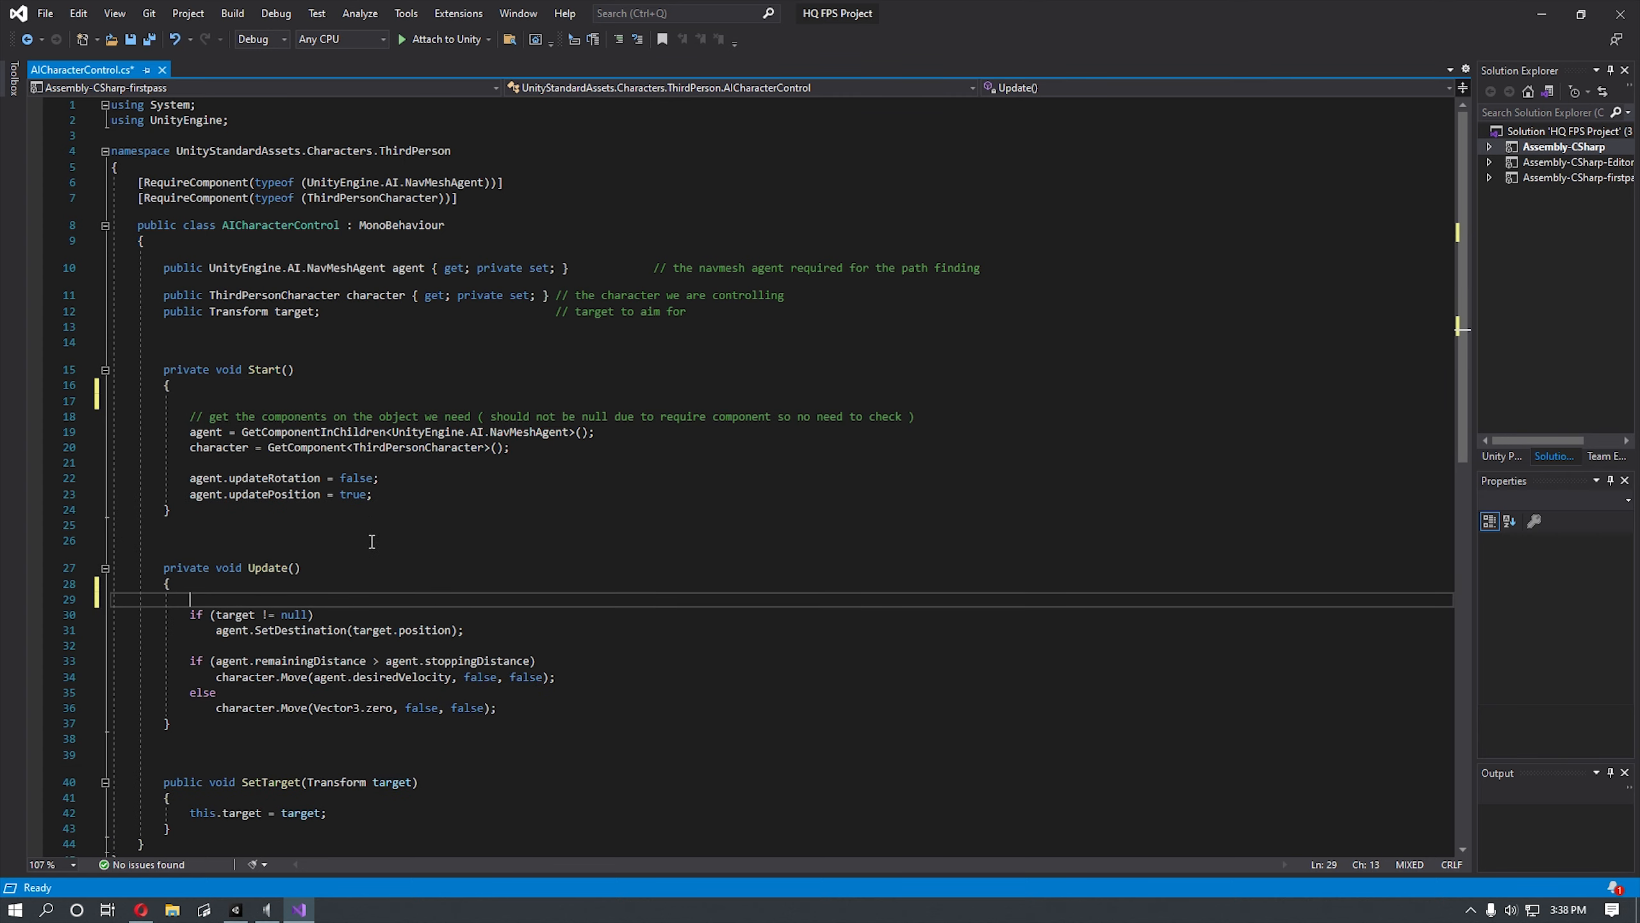
# Step: Add an if (target == null) block at the end of Start(), below the updatePosition line
pyautogui.click(419, 496)
pyautogui.press('Return')
pyautogui.press('Return')
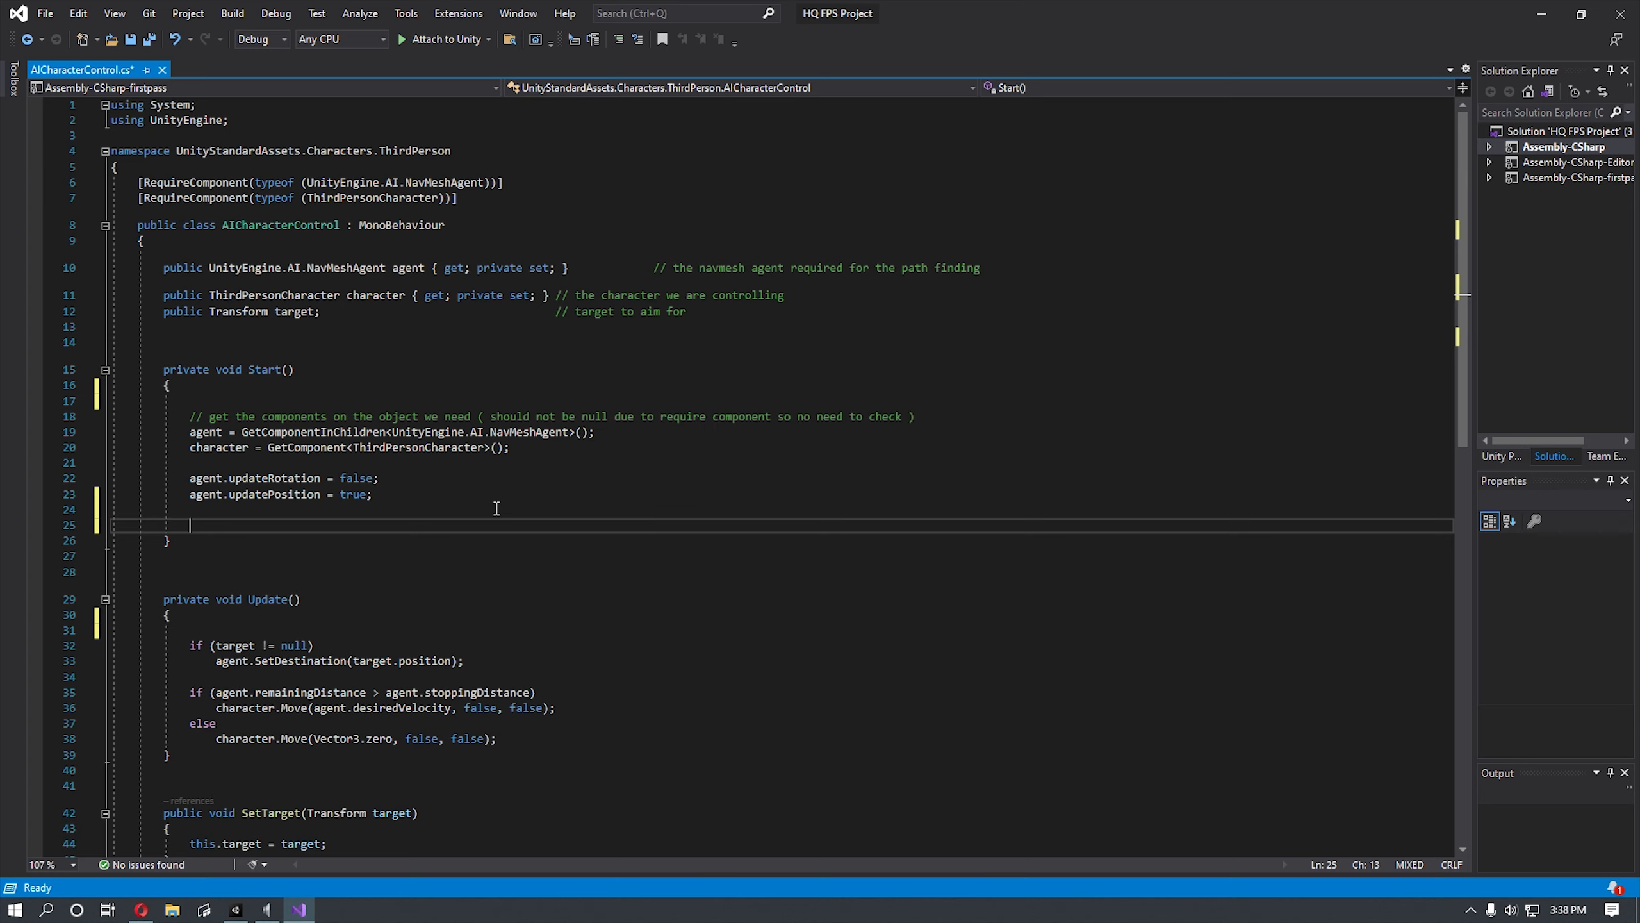
pyautogui.write('if(target == ni')
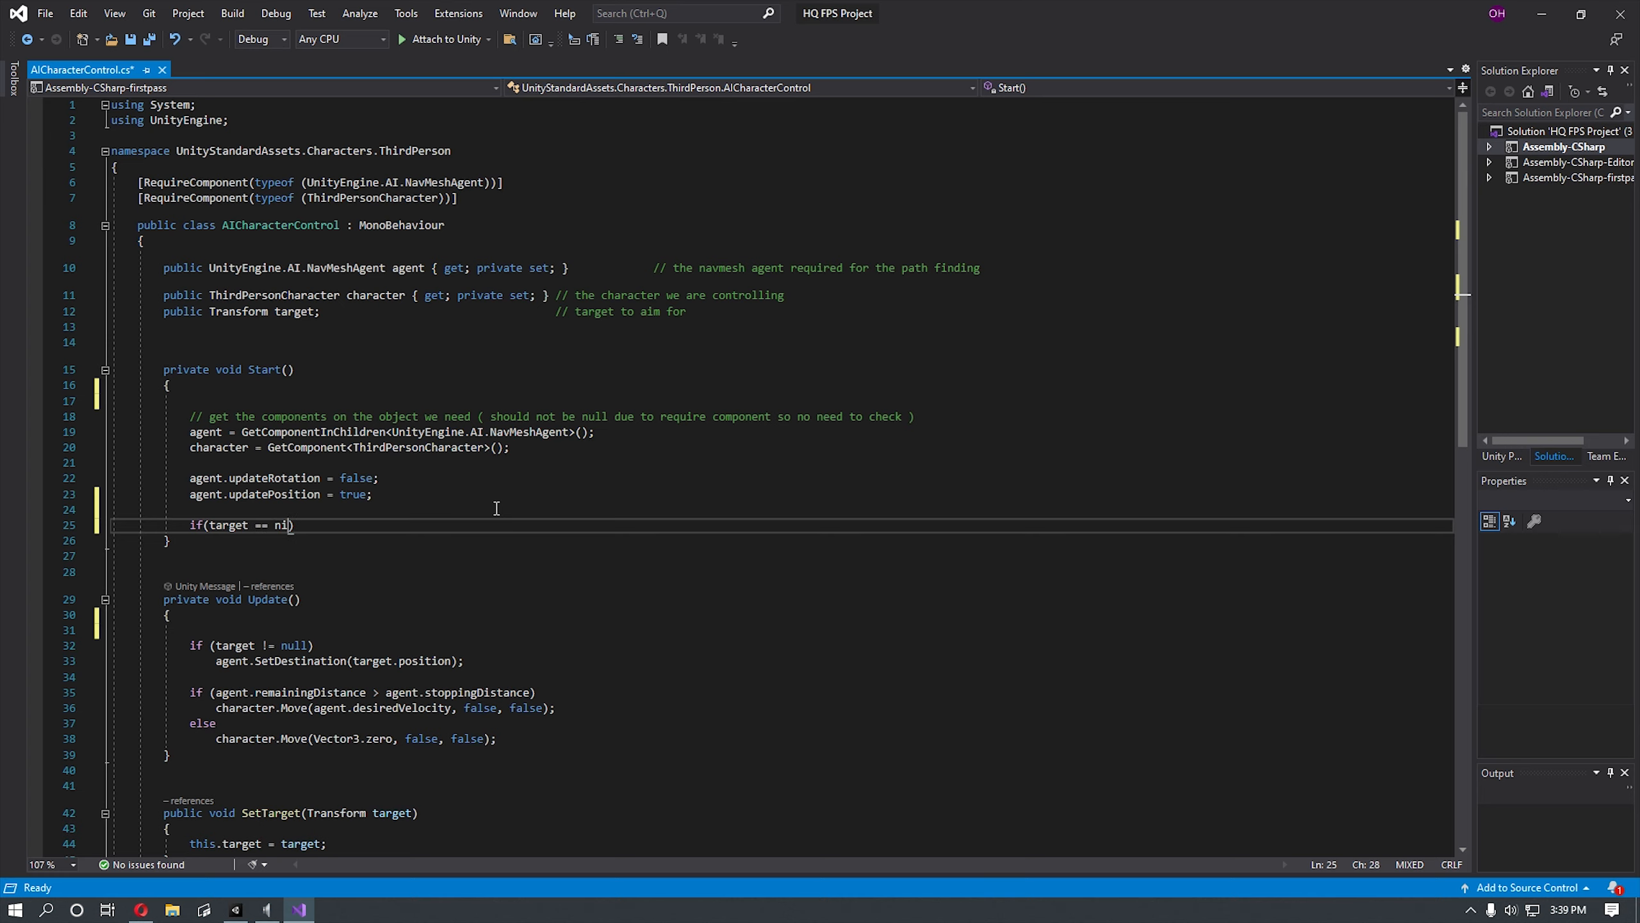
pyautogui.press('BackSpace')
pyautogui.write('ull)')
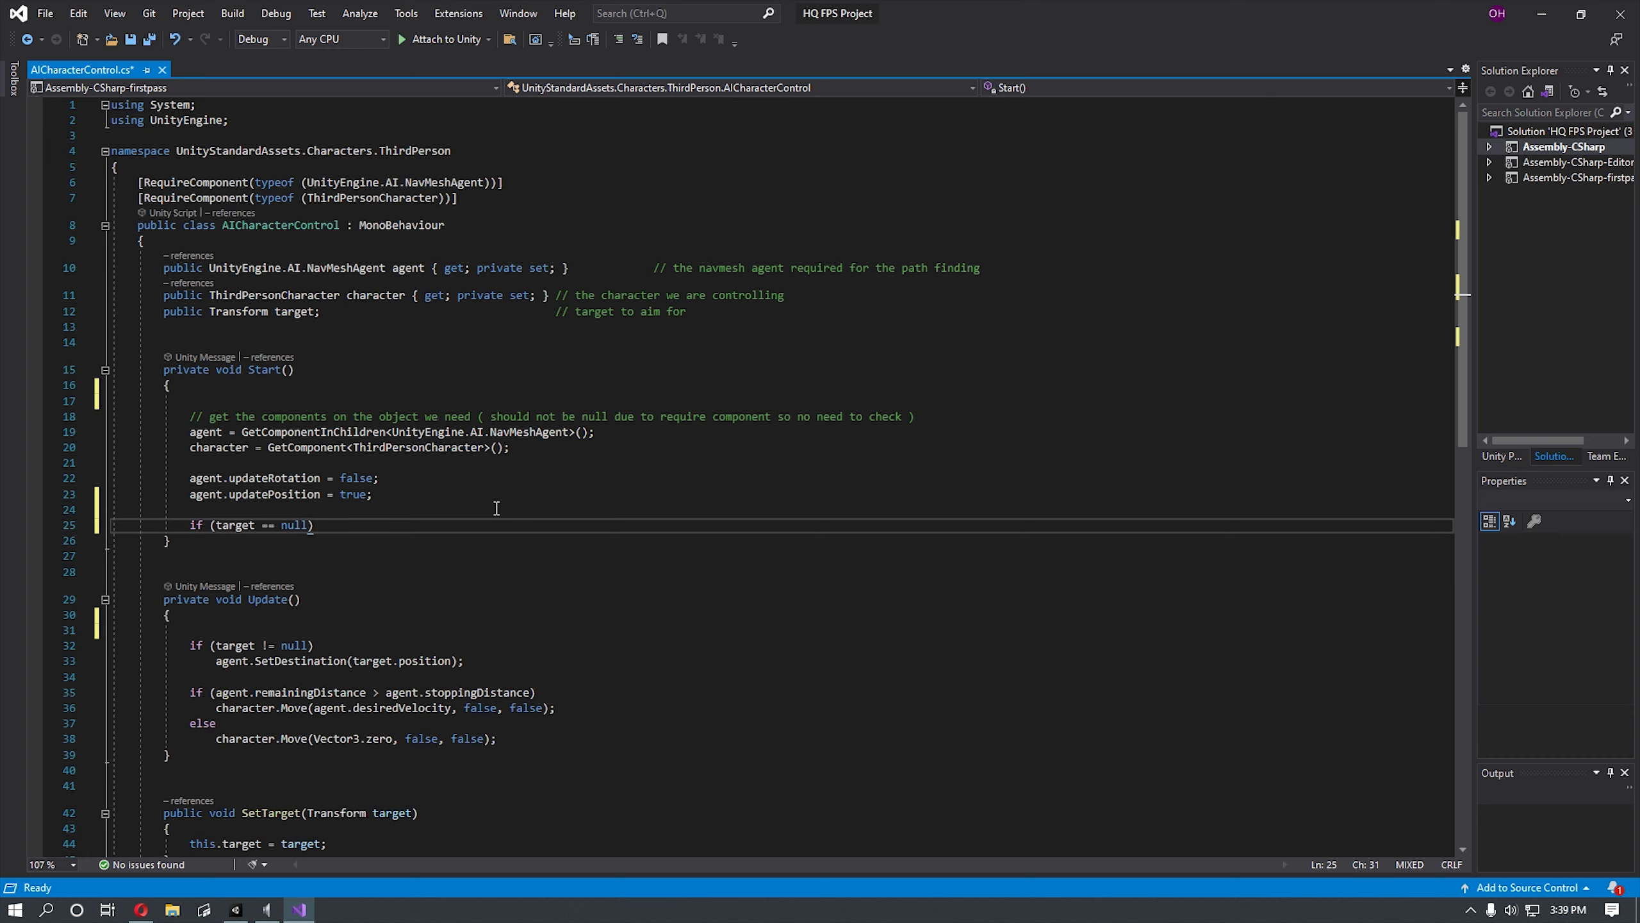
pyautogui.write(' {')
pyautogui.press('Return')
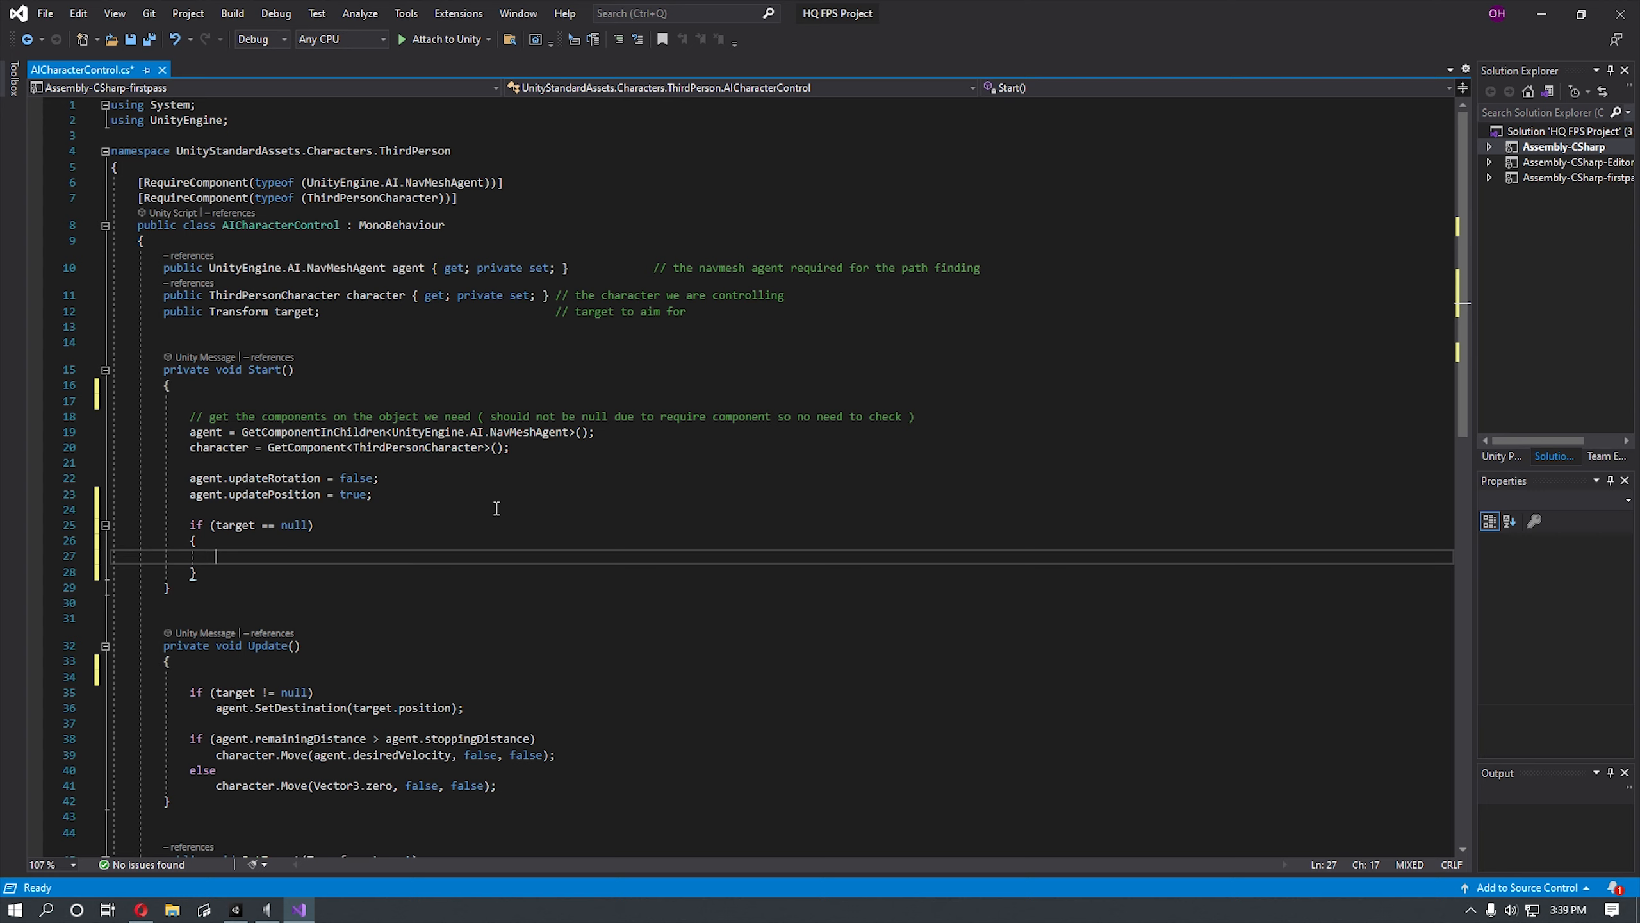
# Step: Inside the null check, assign target to GameObject.FindGameObjectWithTag("Player")
pyautogui.write('targ')
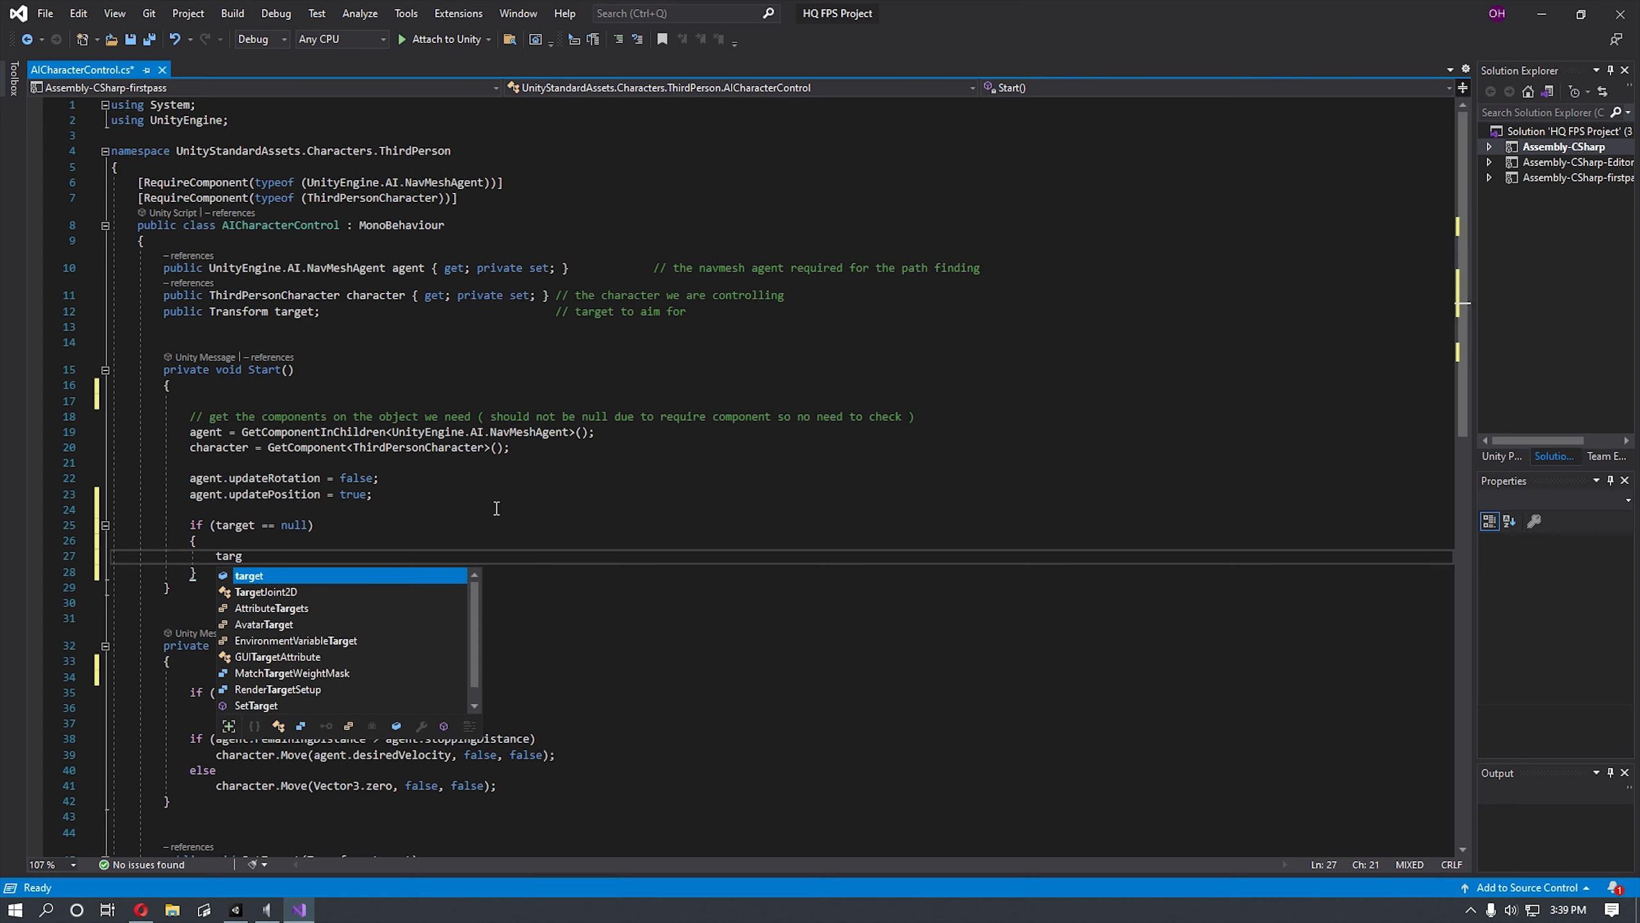
pyautogui.press('Tab')
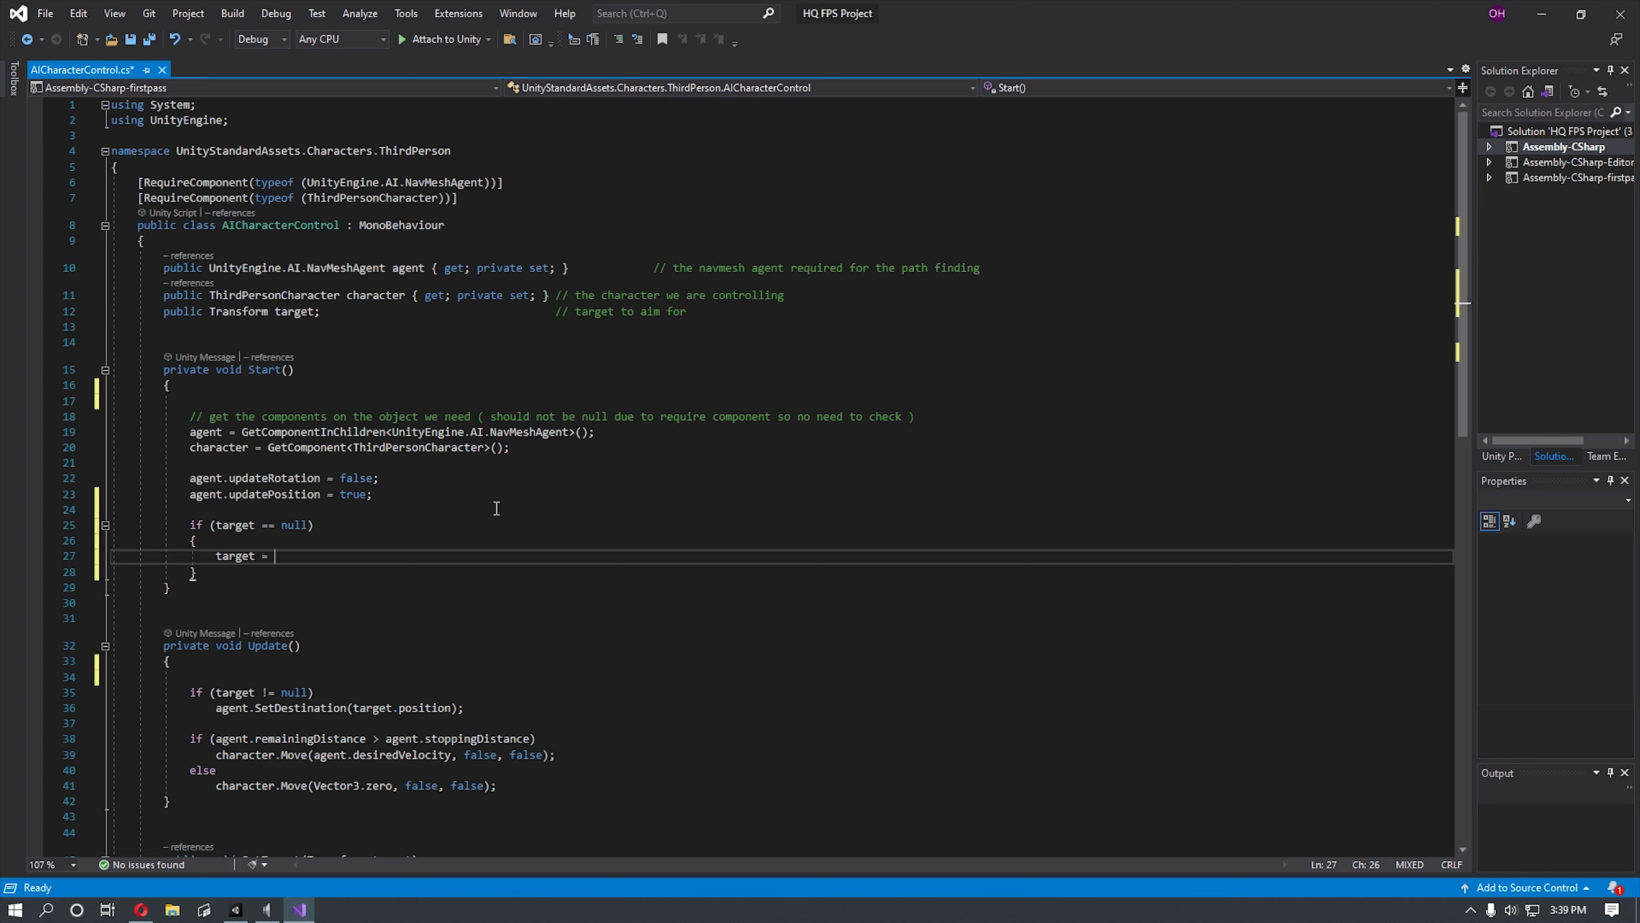
pyautogui.write('= Gam')
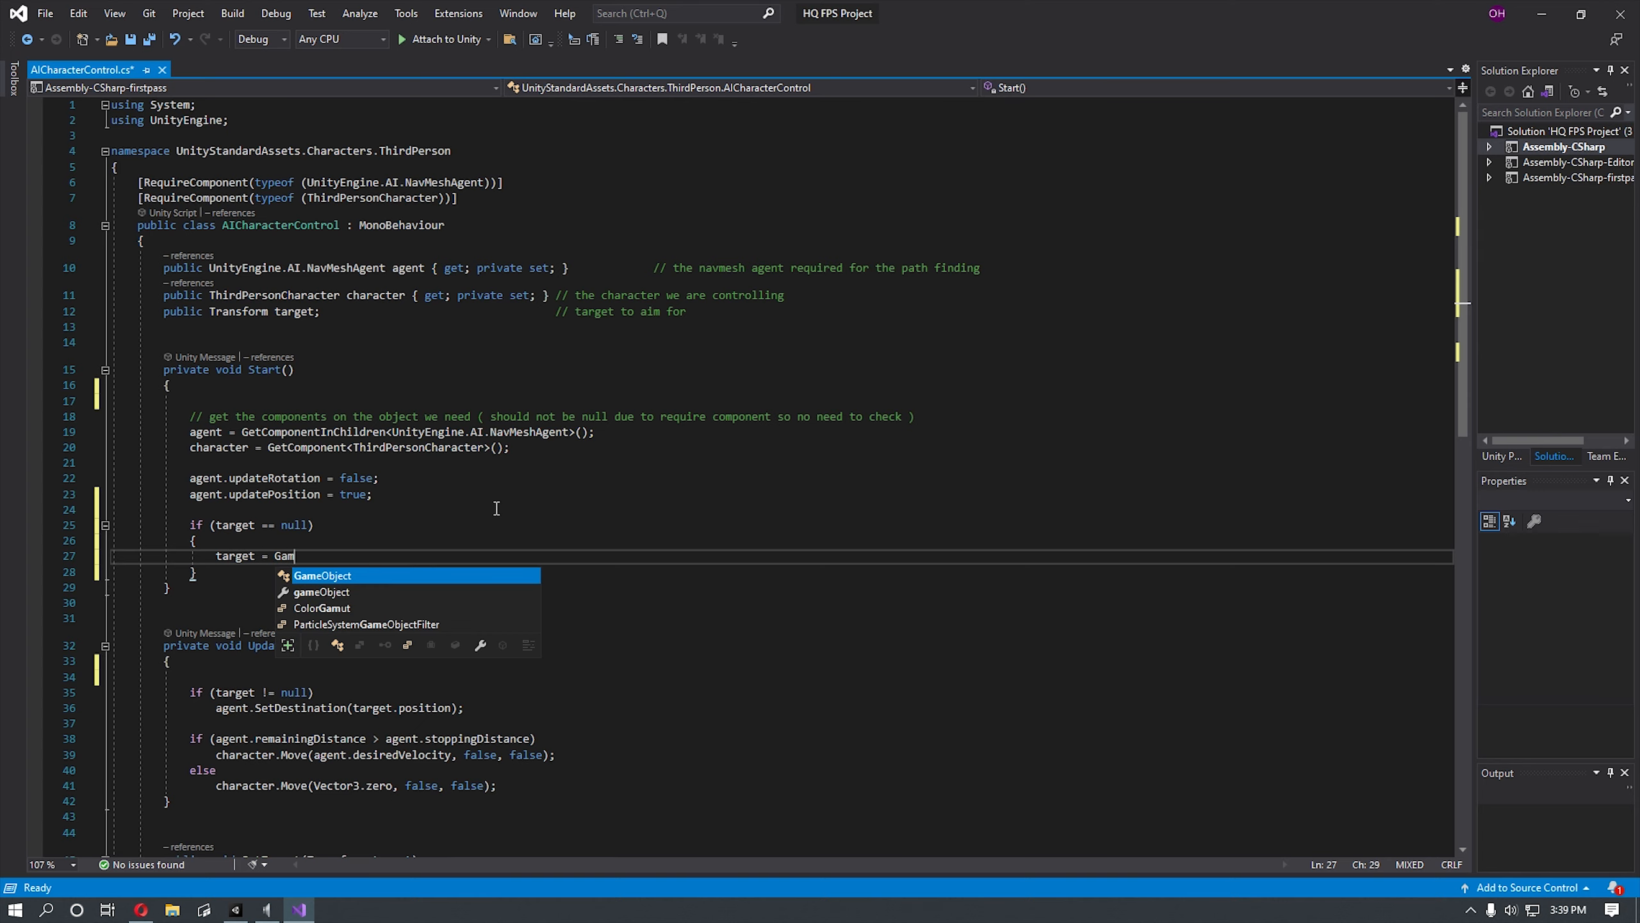
pyautogui.press('Tab')
pyautogui.write('.Fin')
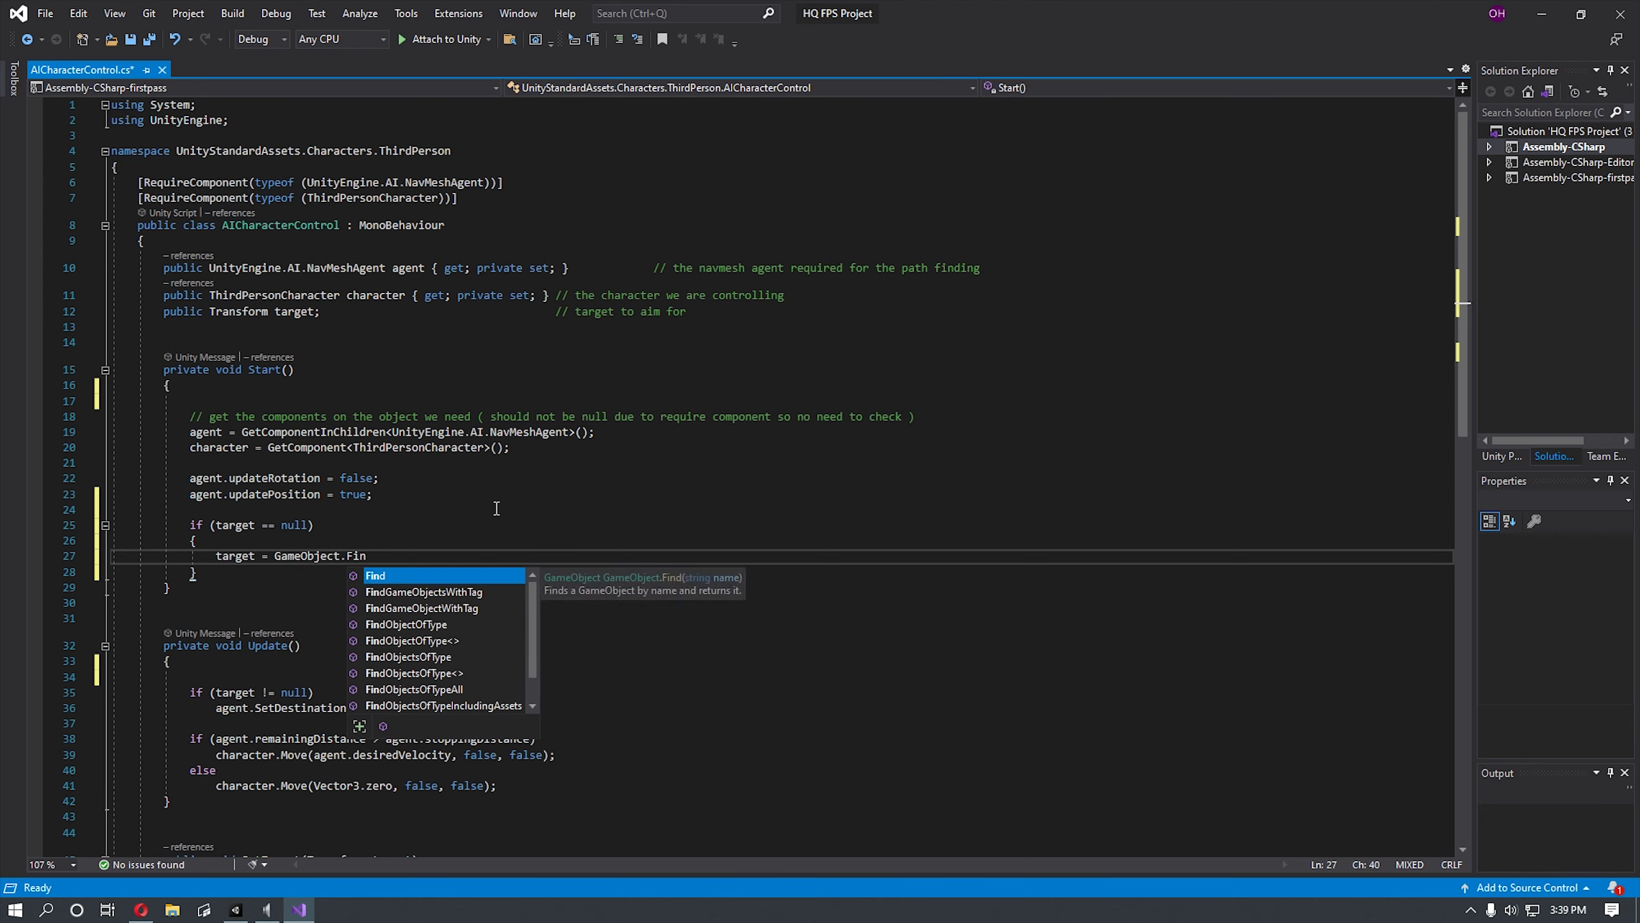
pyautogui.press('Down')
pyautogui.press('Down')
pyautogui.press('Tab')
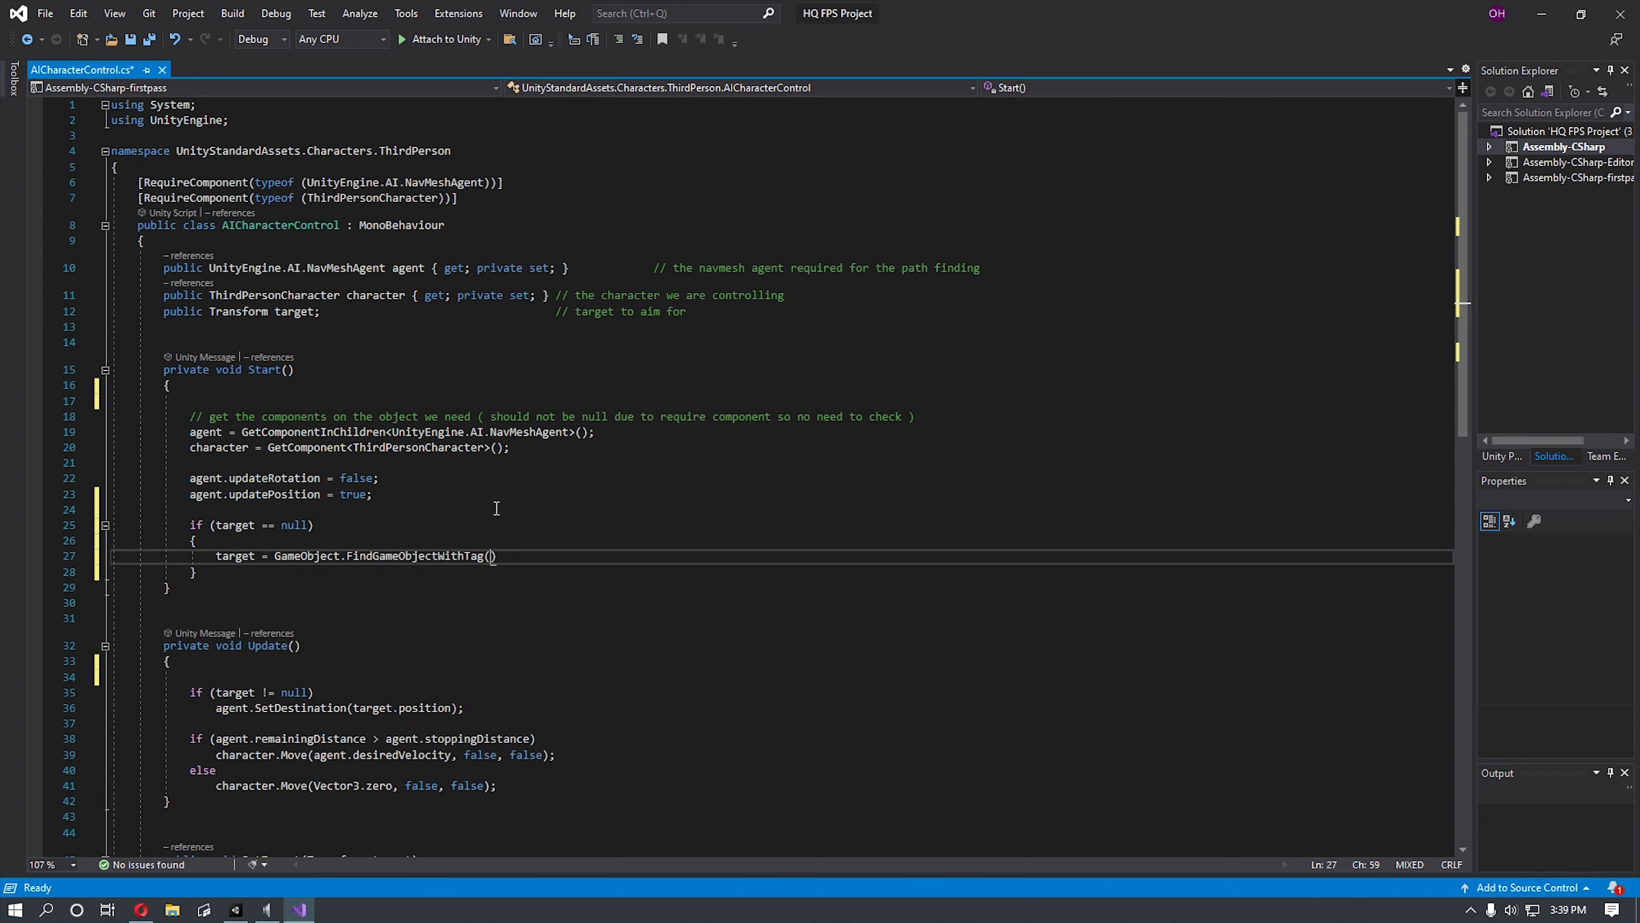
pyautogui.write('("Player')
pyautogui.press('Left')
pyautogui.press('End')
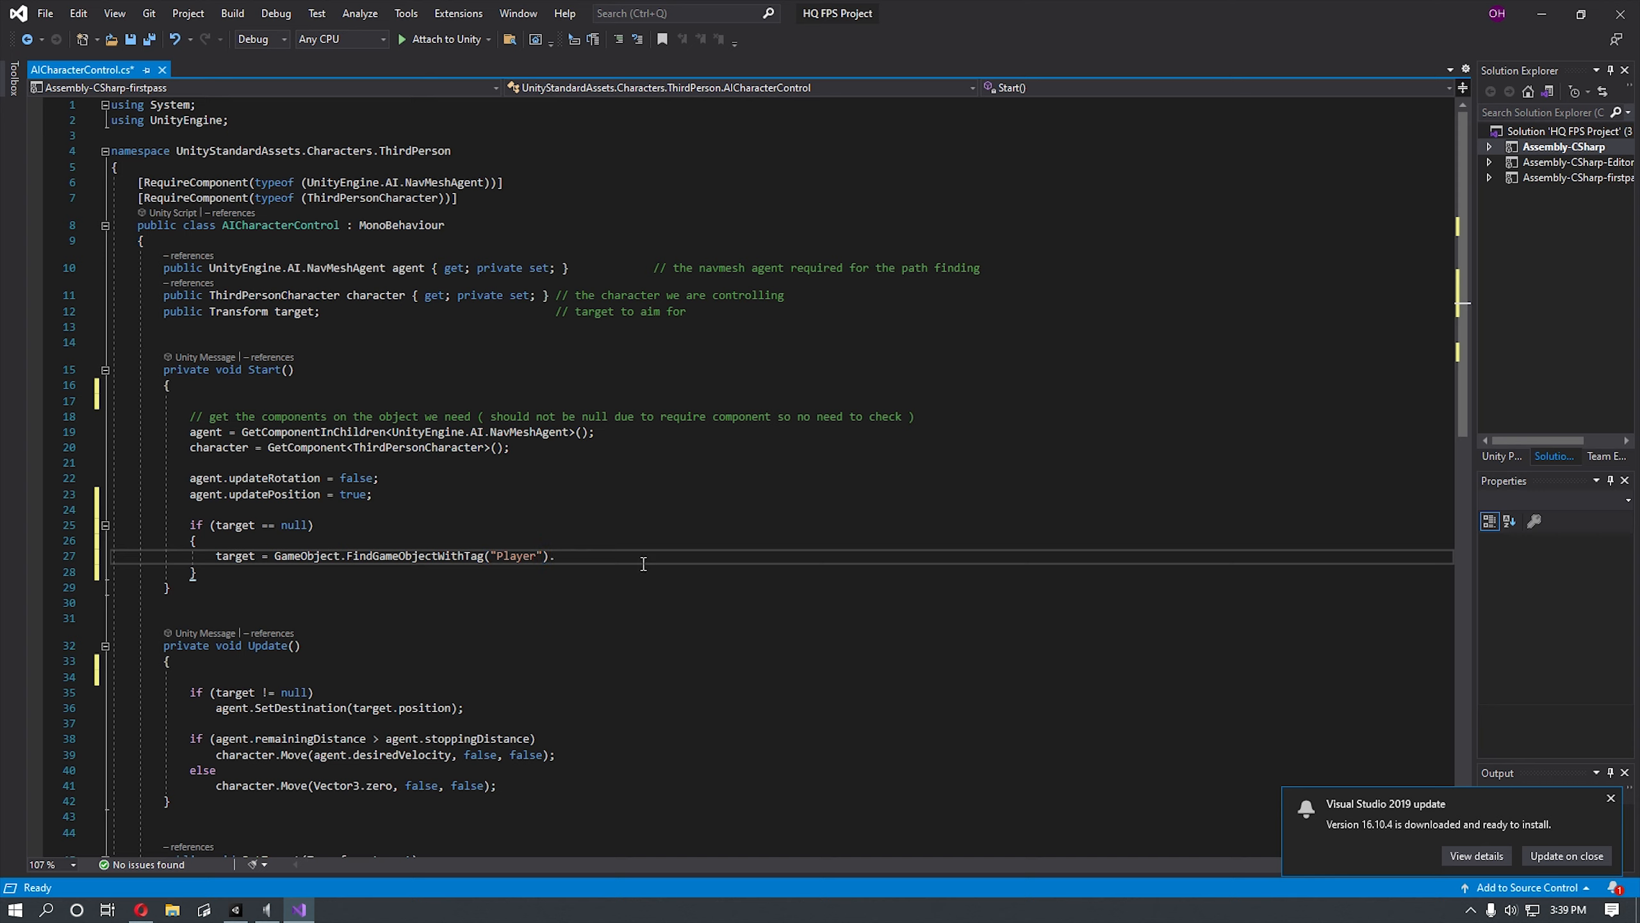
# Step: Complete the target assignment with .GetComponent<Transform>(); after the FindGameObjectWithTag call
pyautogui.write('.Ge')
pyautogui.press('Escape')
pyautogui.write('.')
pyautogui.press('BackSpace')
pyautogui.press('BackSpace')
pyautogui.write('.')
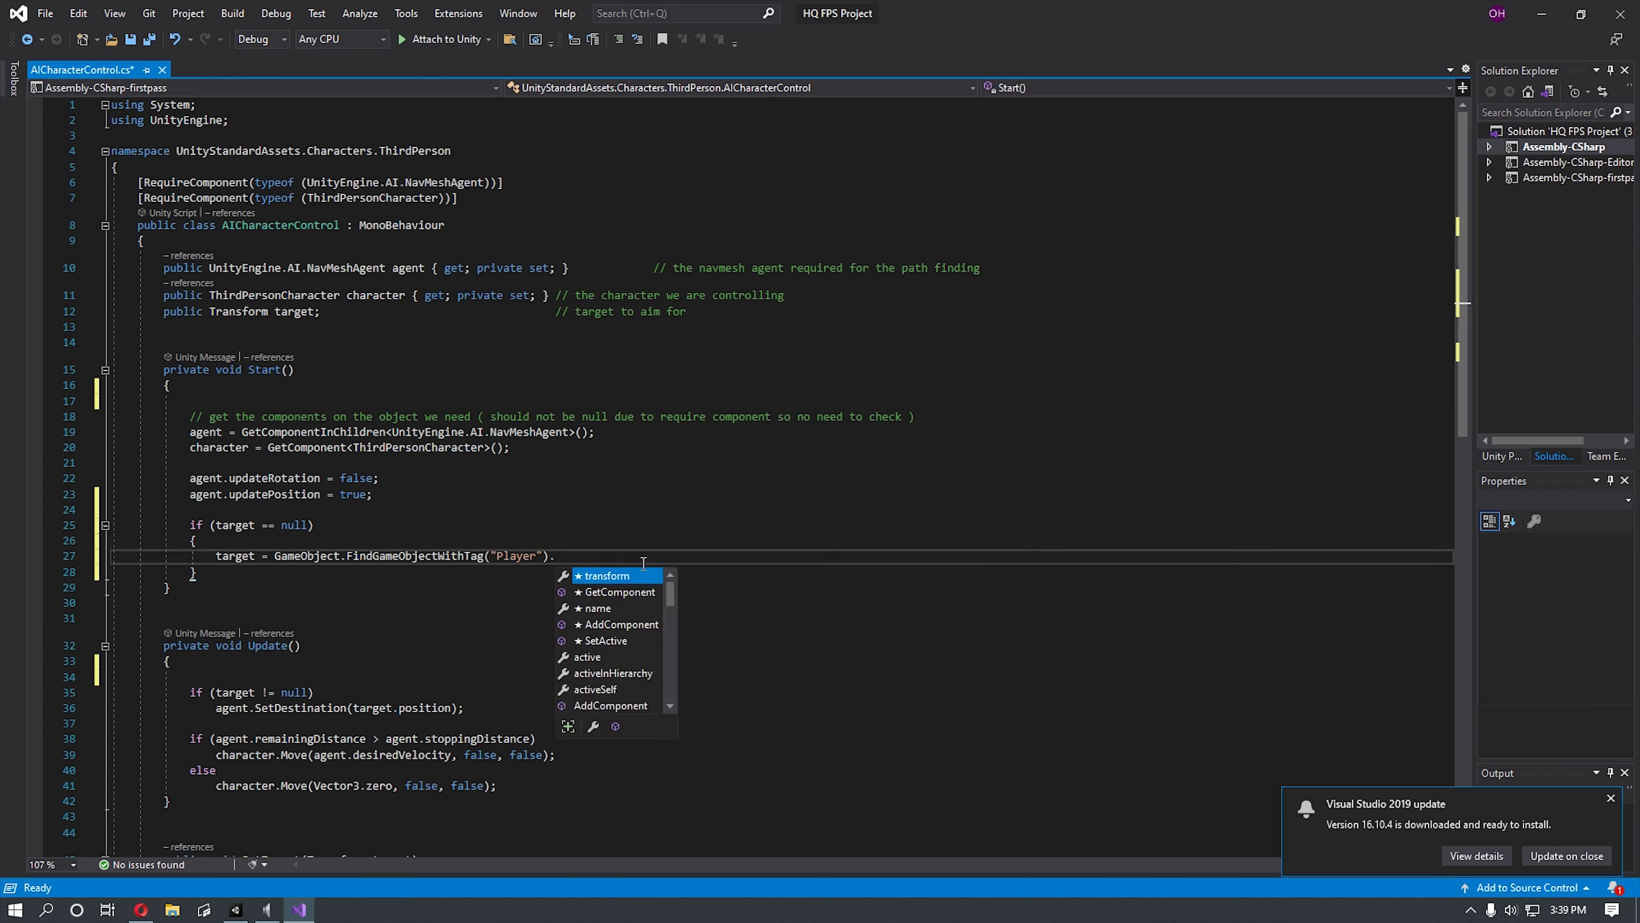
pyautogui.write('GetComponent')
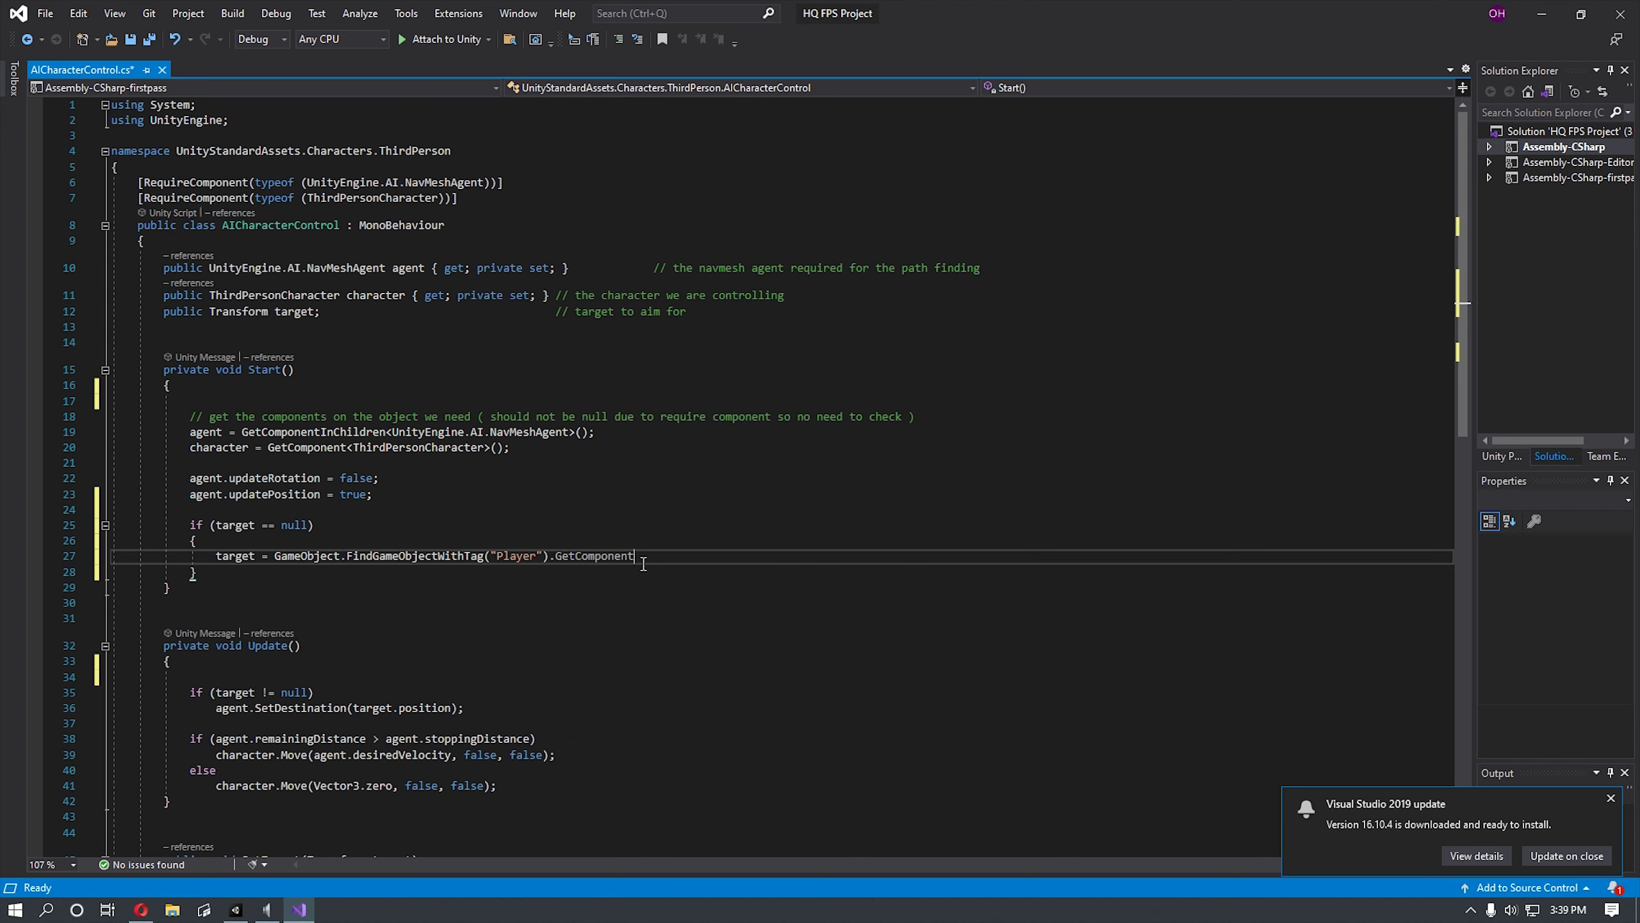
pyautogui.write('<Transform>')
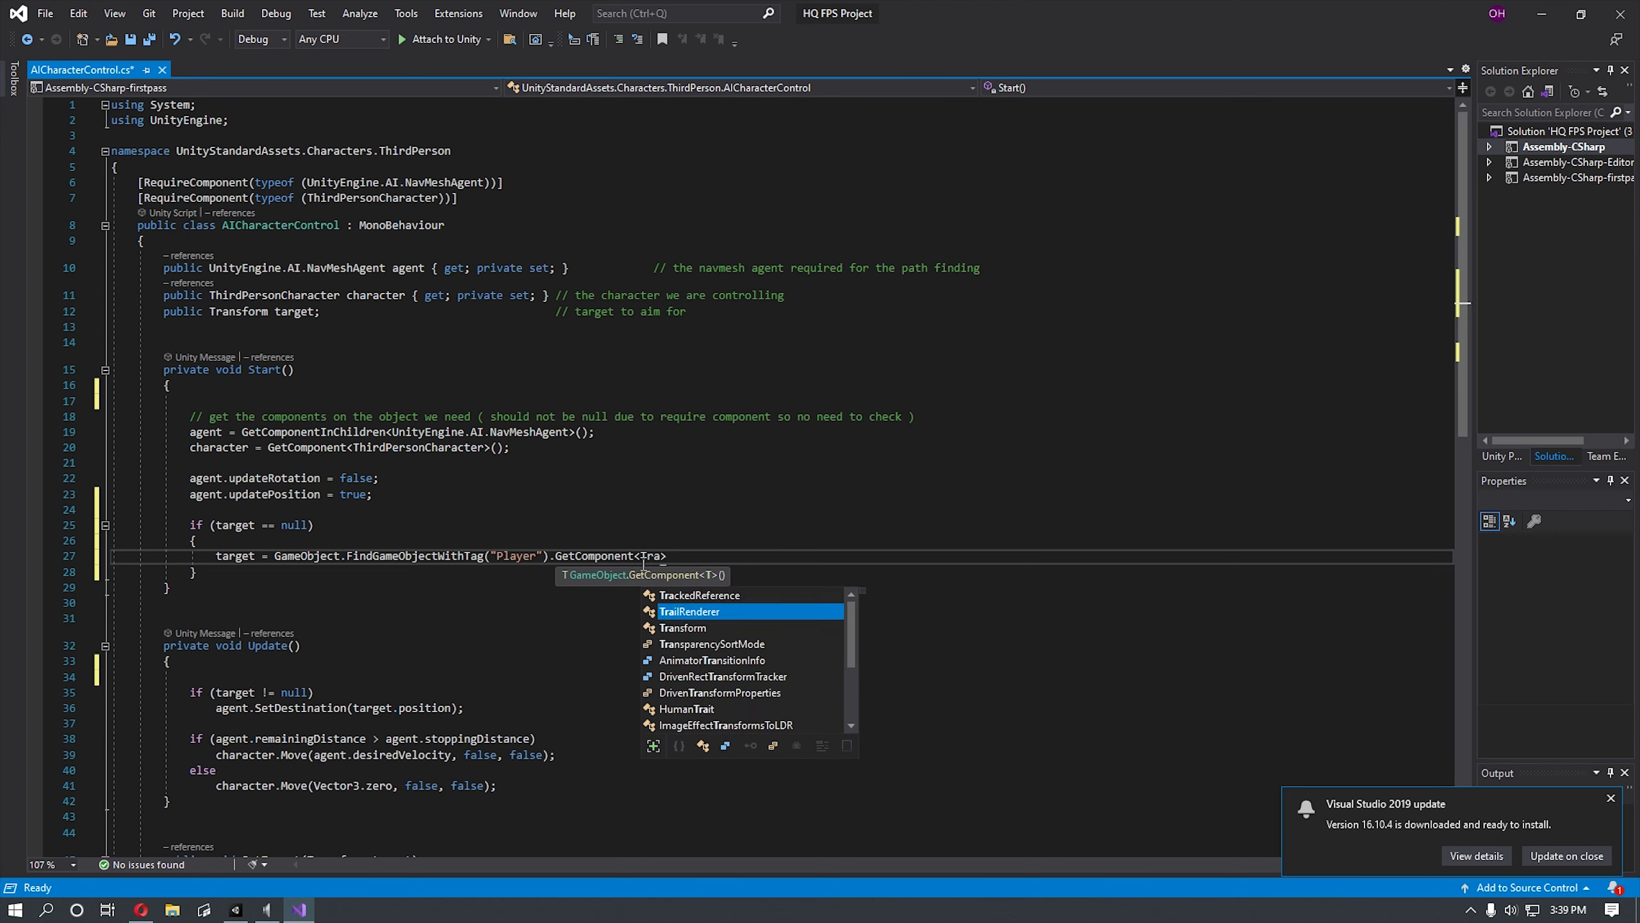
pyautogui.write('();')
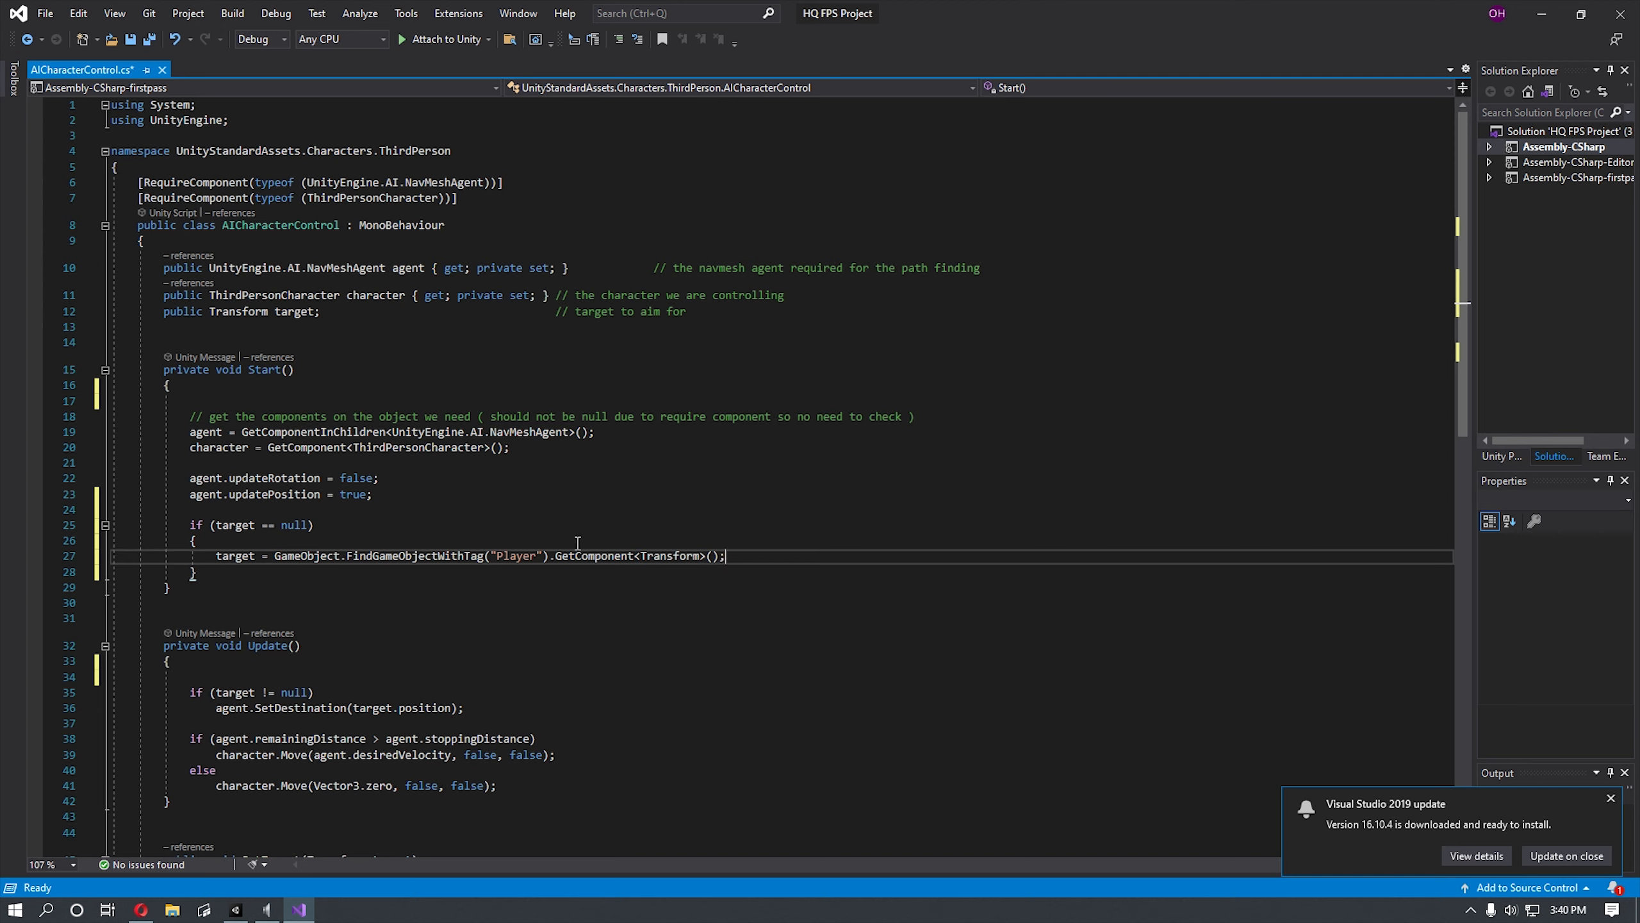
# Step: Save all changes to the AICharacterControl.cs script
pyautogui.click(337, 531)
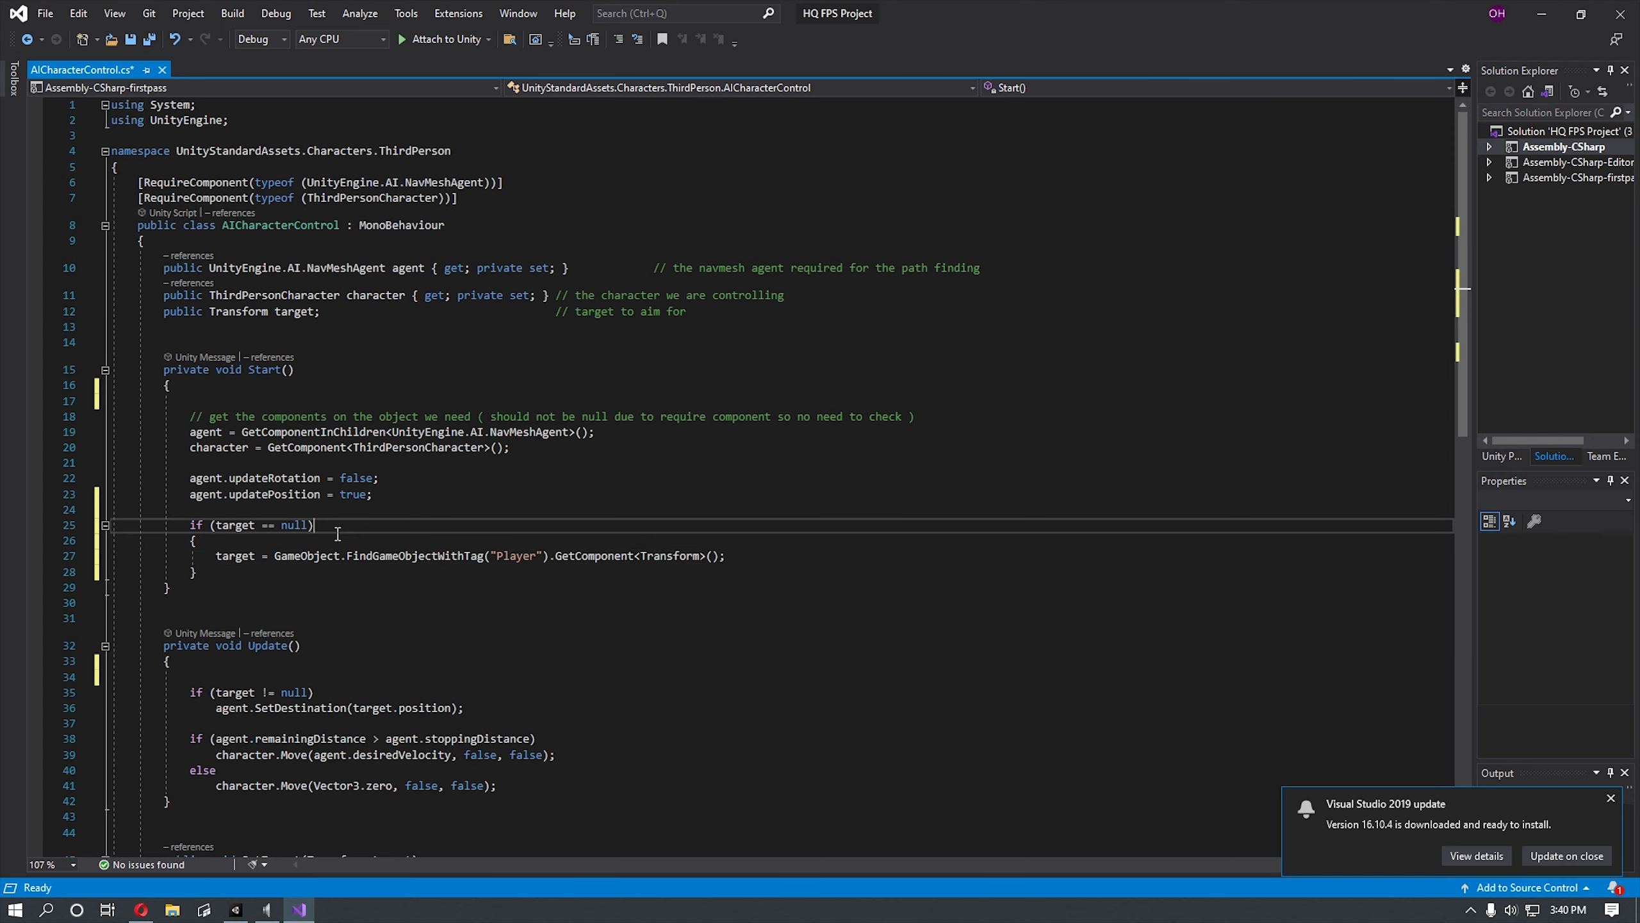
pyautogui.click(60, 17)
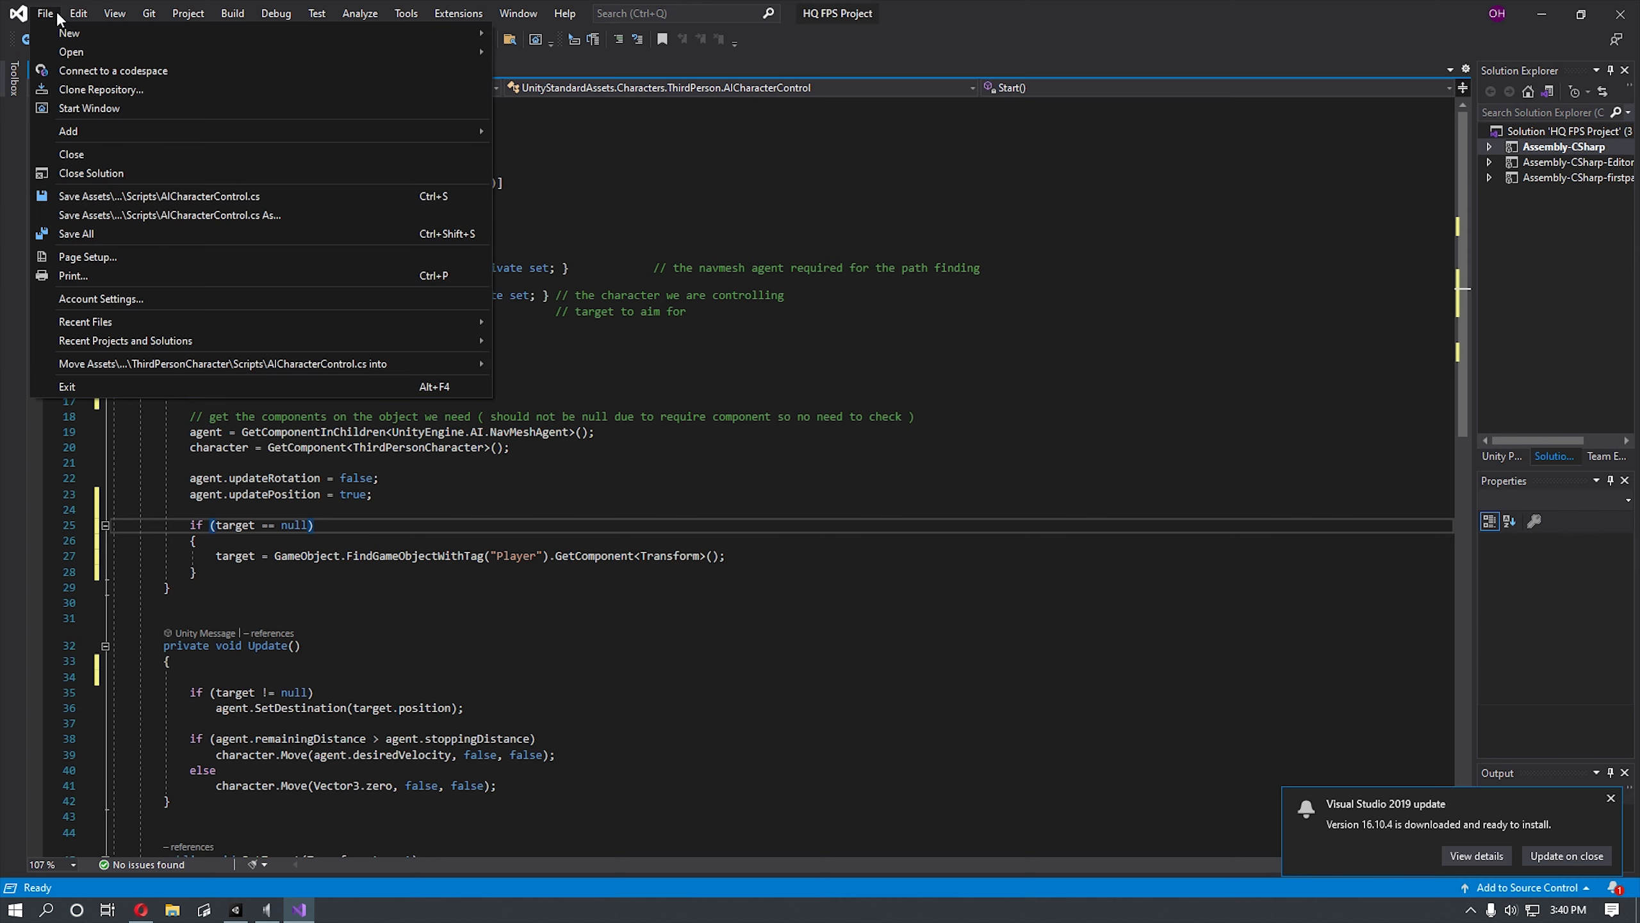
pyautogui.click(146, 236)
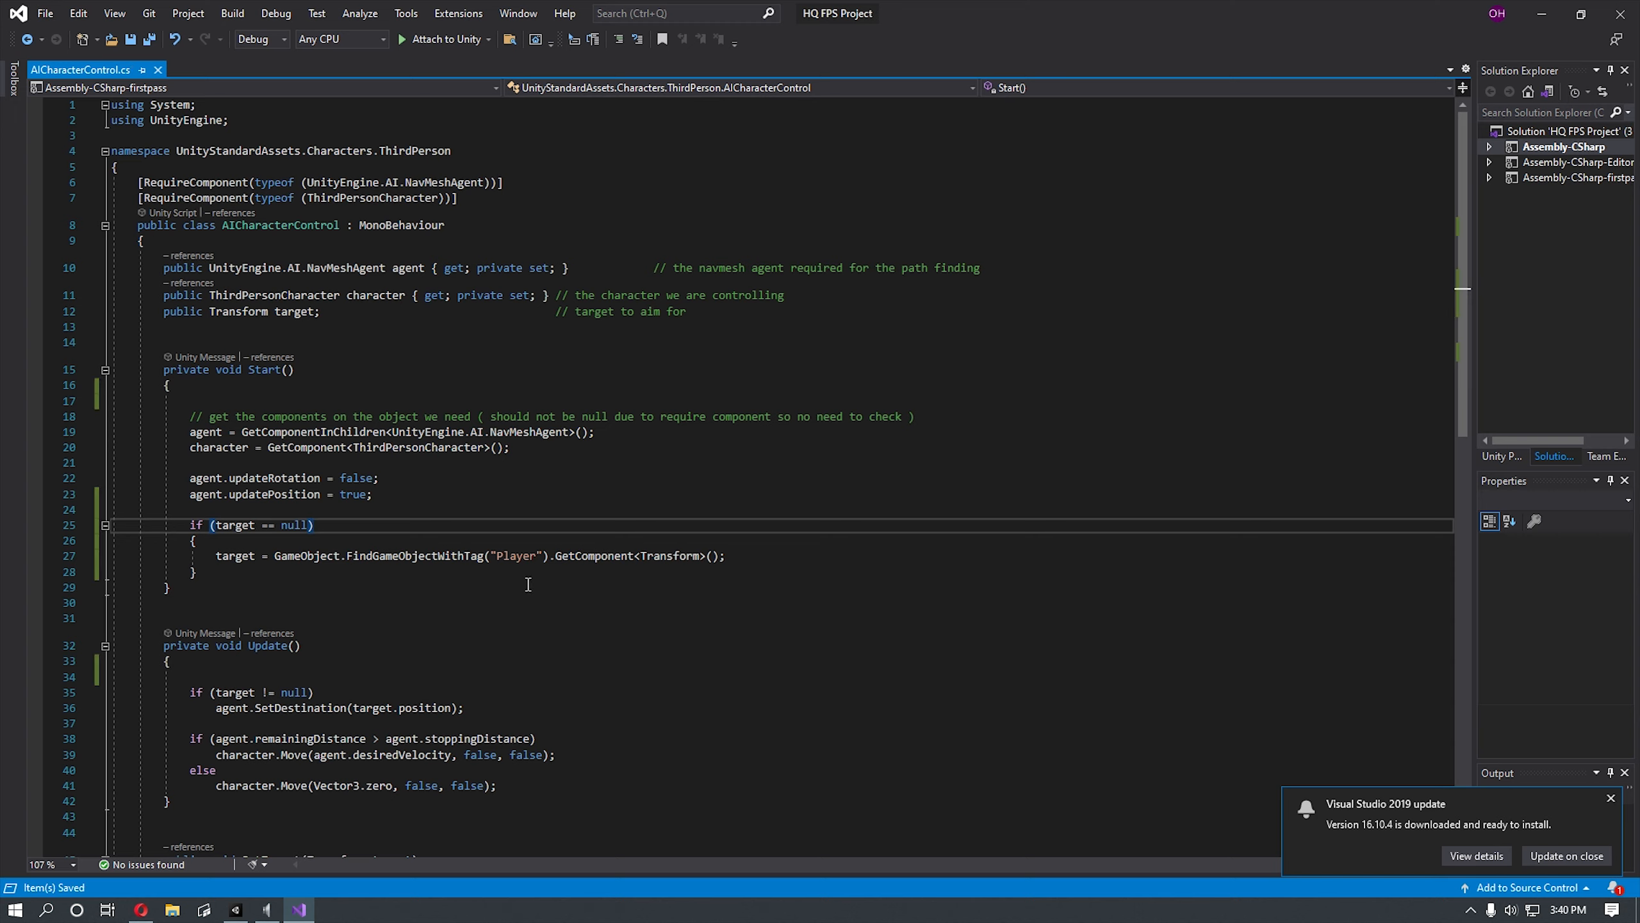
# Step: Switch to Unity and delete all five AIThirdPersonController instances, from AIThirdPersonController through AIThirdPersonController (4), from the scene
pyautogui.click(239, 913)
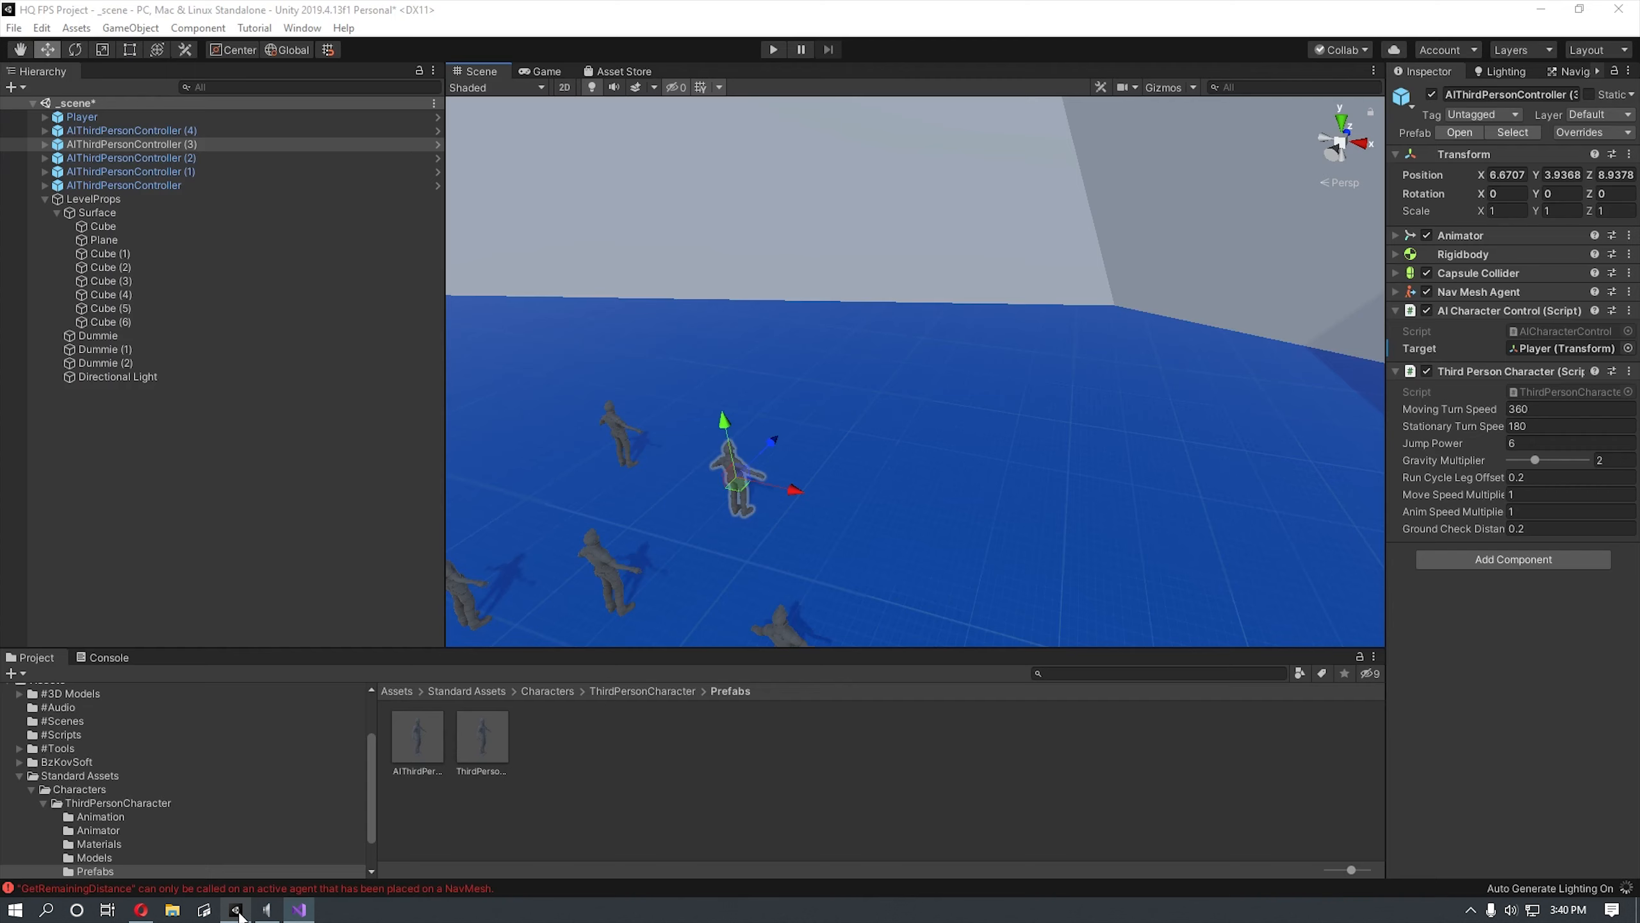
pyautogui.click(161, 185)
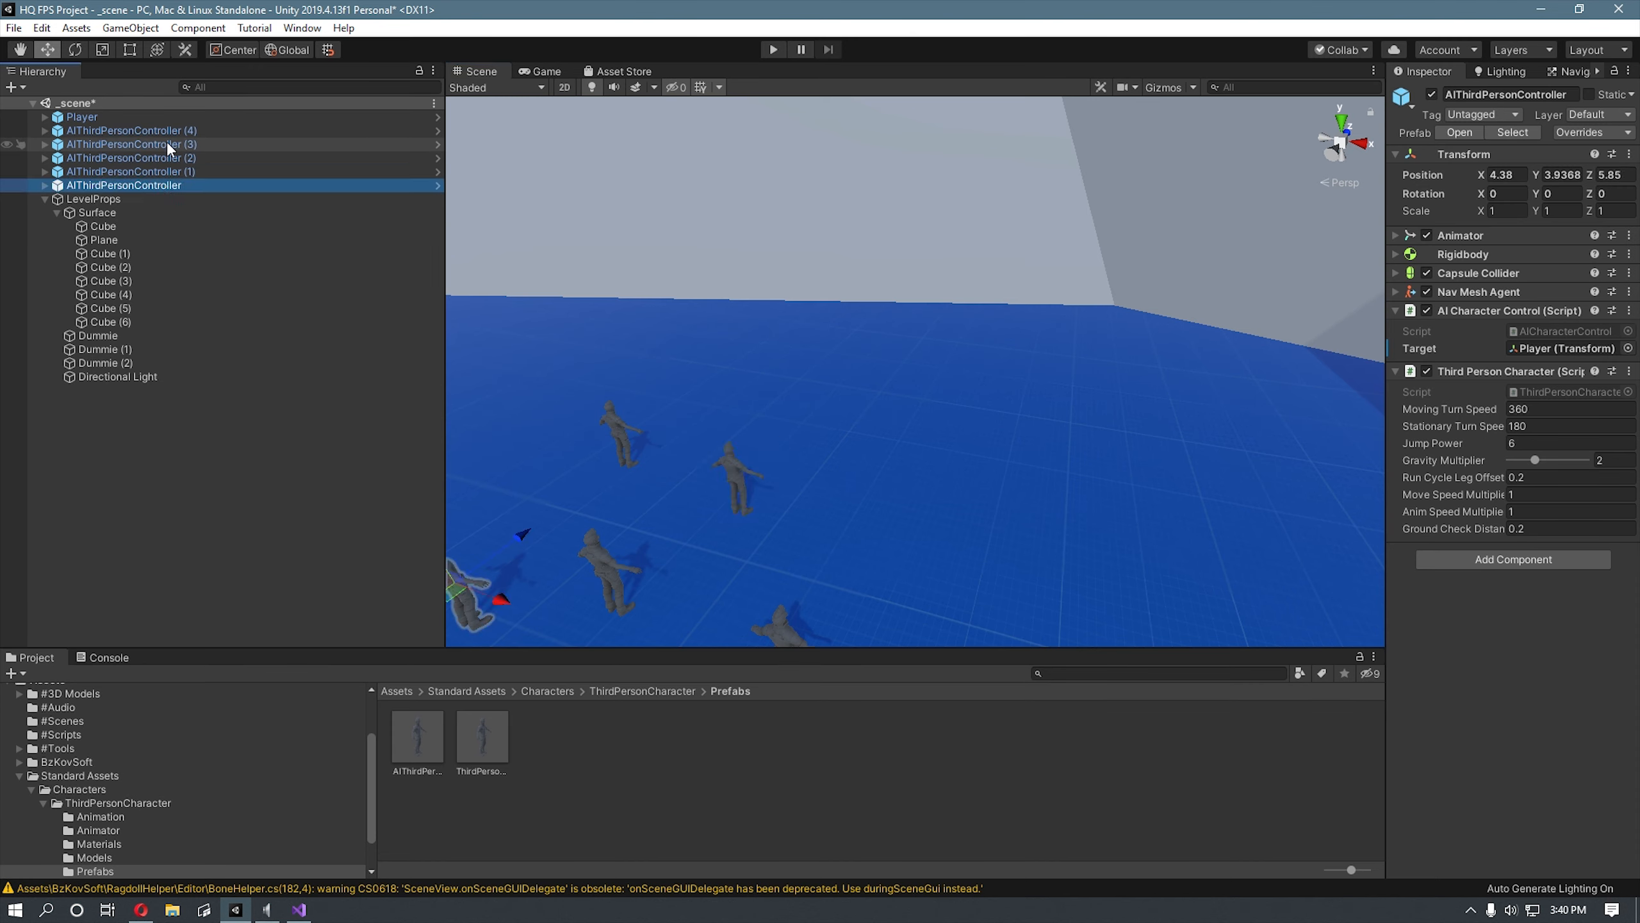
pyautogui.keyDown('shift'); pyautogui.click(194, 131); pyautogui.keyUp('shift')
pyautogui.press('Delete')
pyautogui.moveTo(869, 443); pyautogui.dragTo(748, 434, button='right')
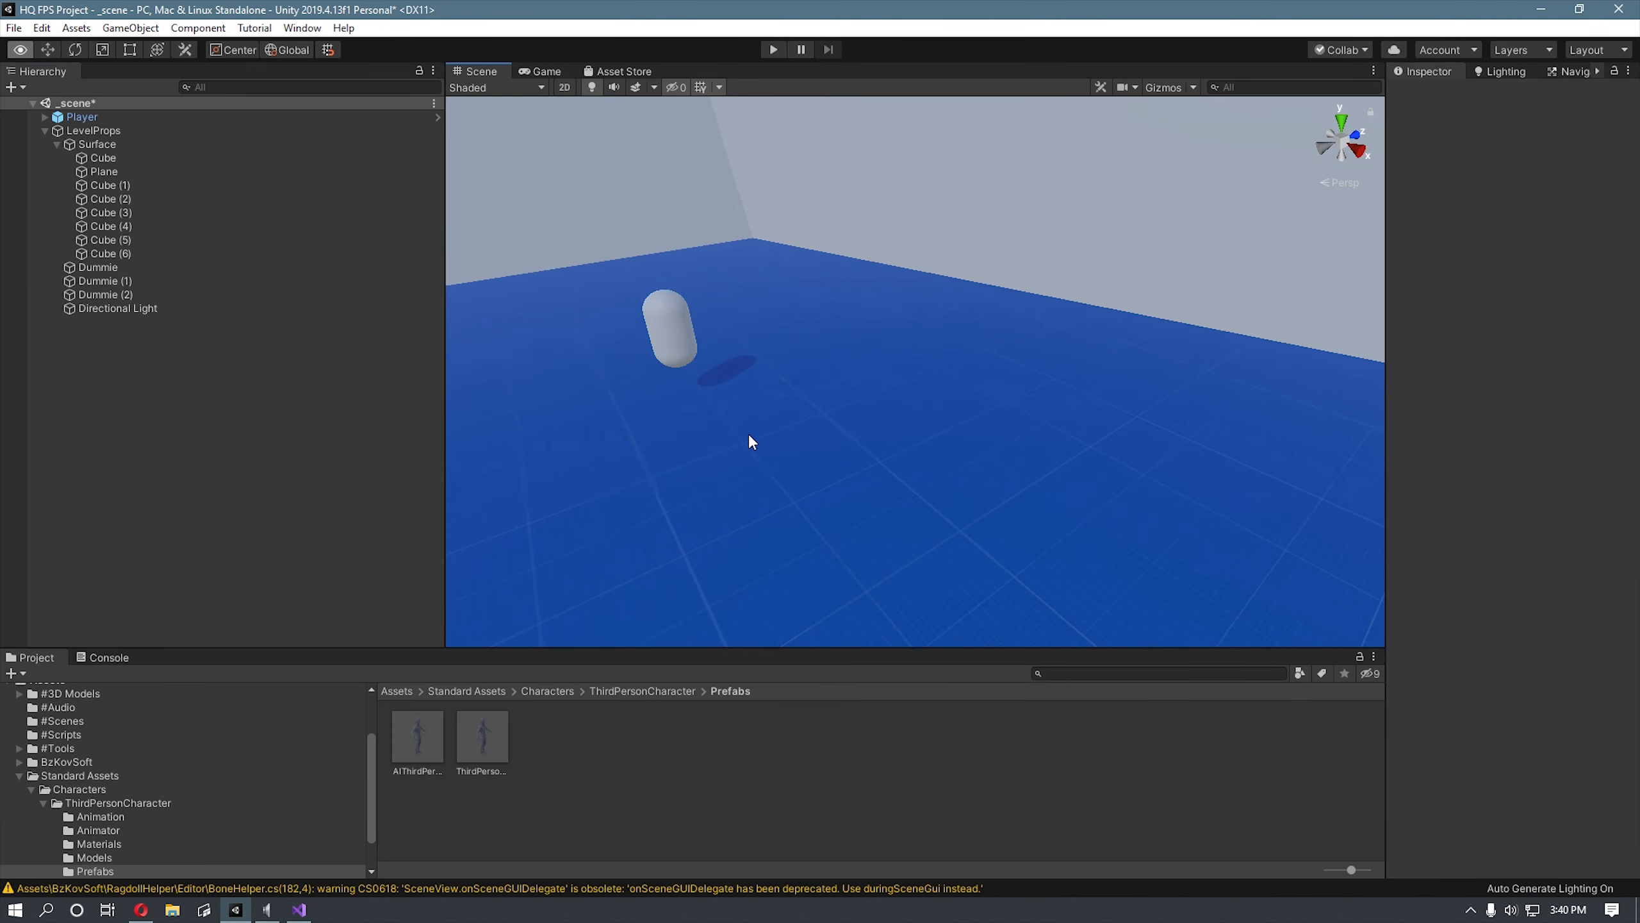
# Step: Run the scene and place several AIThirdPersonController prefab instances on the blue floor during play
pyautogui.click(773, 50)
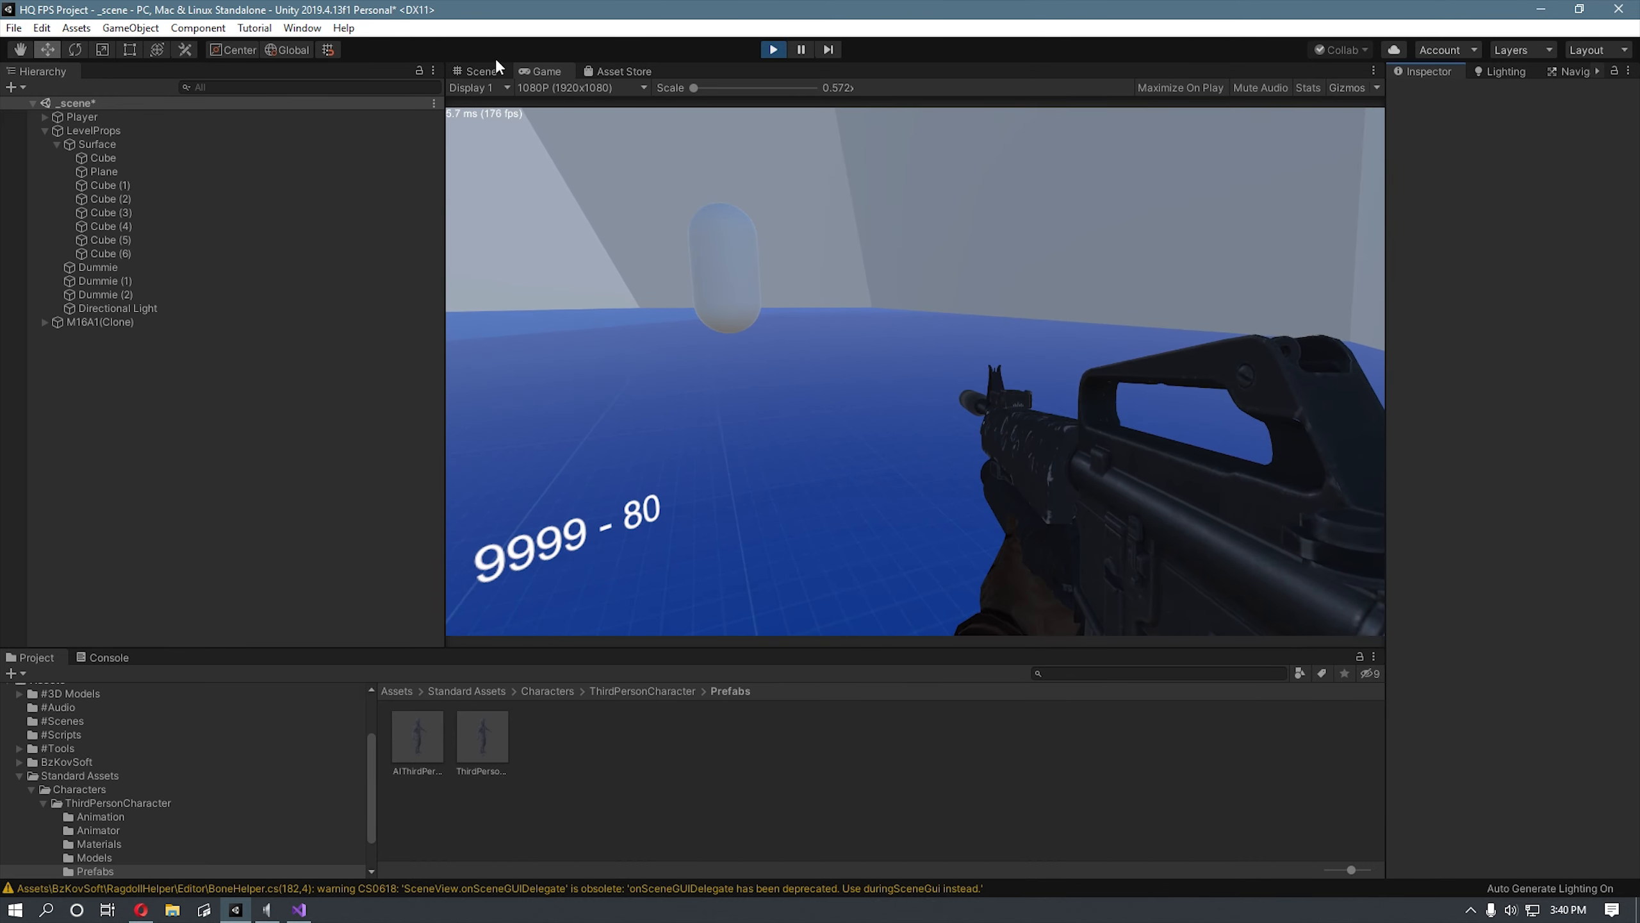
pyautogui.click(494, 70)
pyautogui.moveTo(704, 278); pyautogui.dragTo(703, 418, button='right')
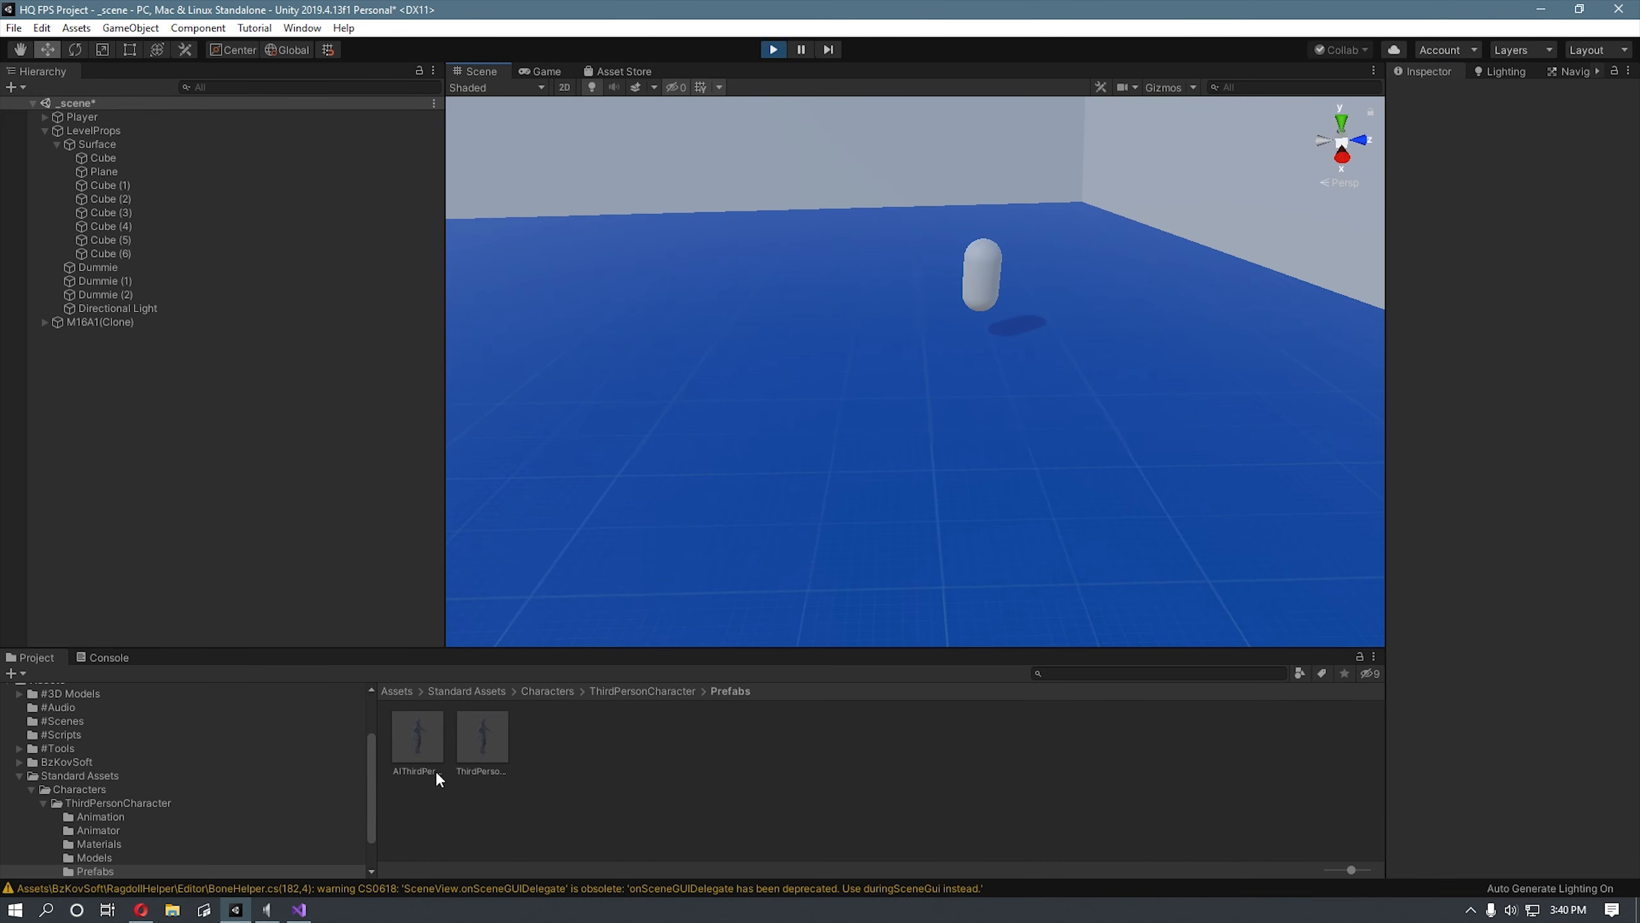
pyautogui.moveTo(436, 771); pyautogui.dragTo(972, 255)
pyautogui.moveTo(418, 736)
pyautogui.mouseDown()
pyautogui.moveTo(710, 387)
pyautogui.moveTo(545, 460)
pyautogui.moveTo(877, 273)
pyautogui.moveTo(861, 275)
pyautogui.mouseUp()
# Step: Test the spawned AI characters in the Game view by firing the rifle at them, and stop play mode
pyautogui.click(561, 70)
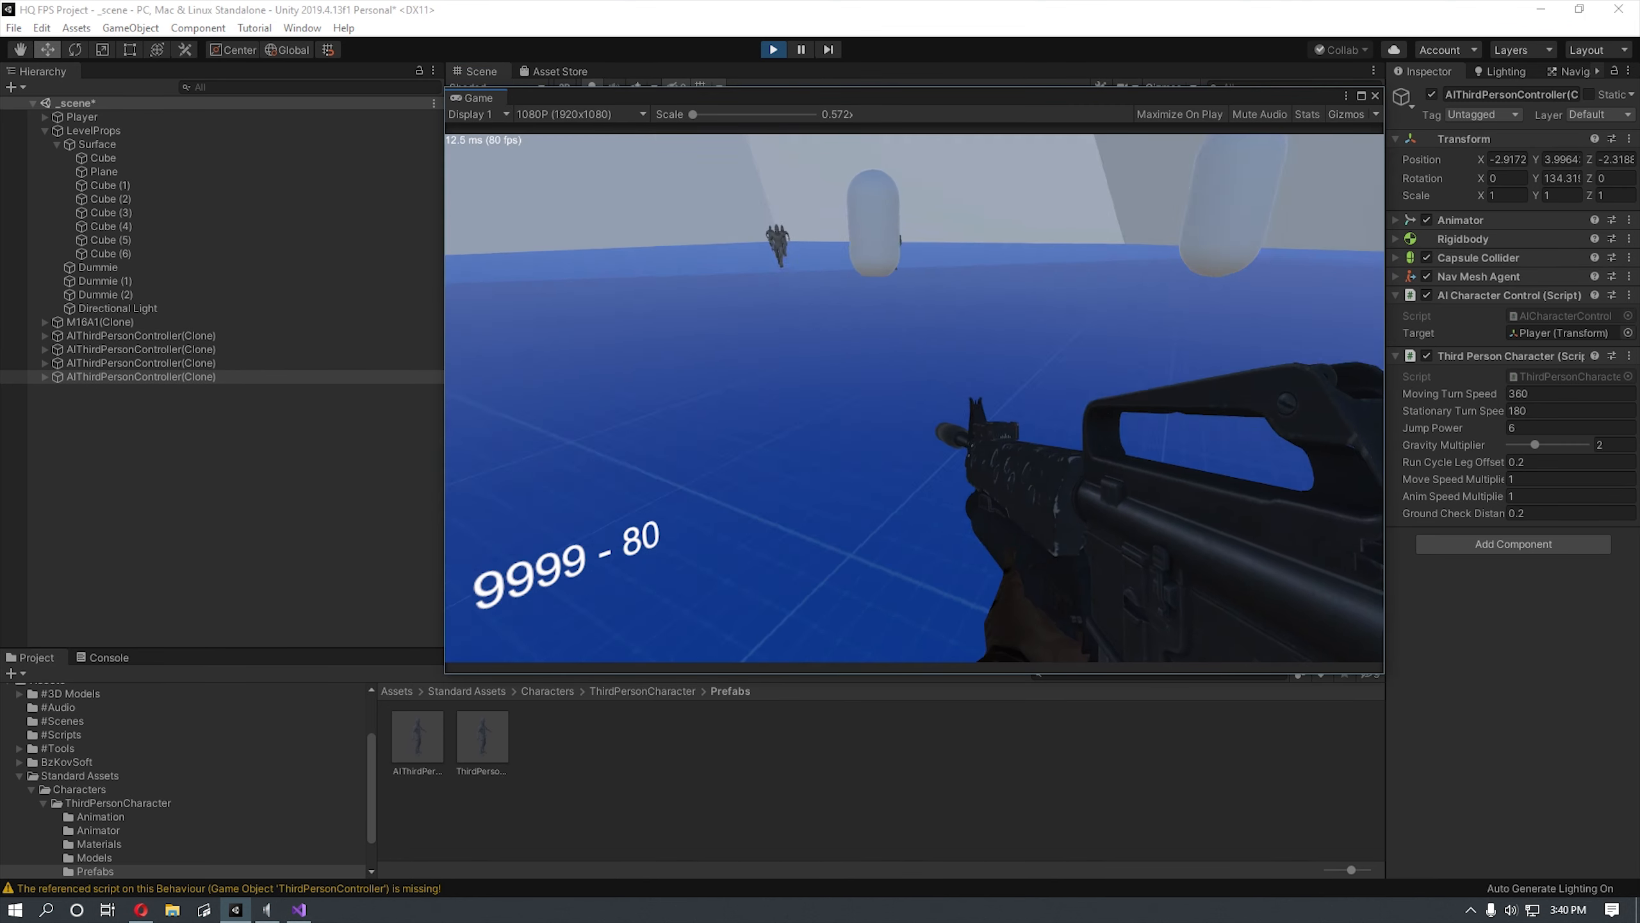
pyautogui.click(914, 398)
pyautogui.click(915, 398)
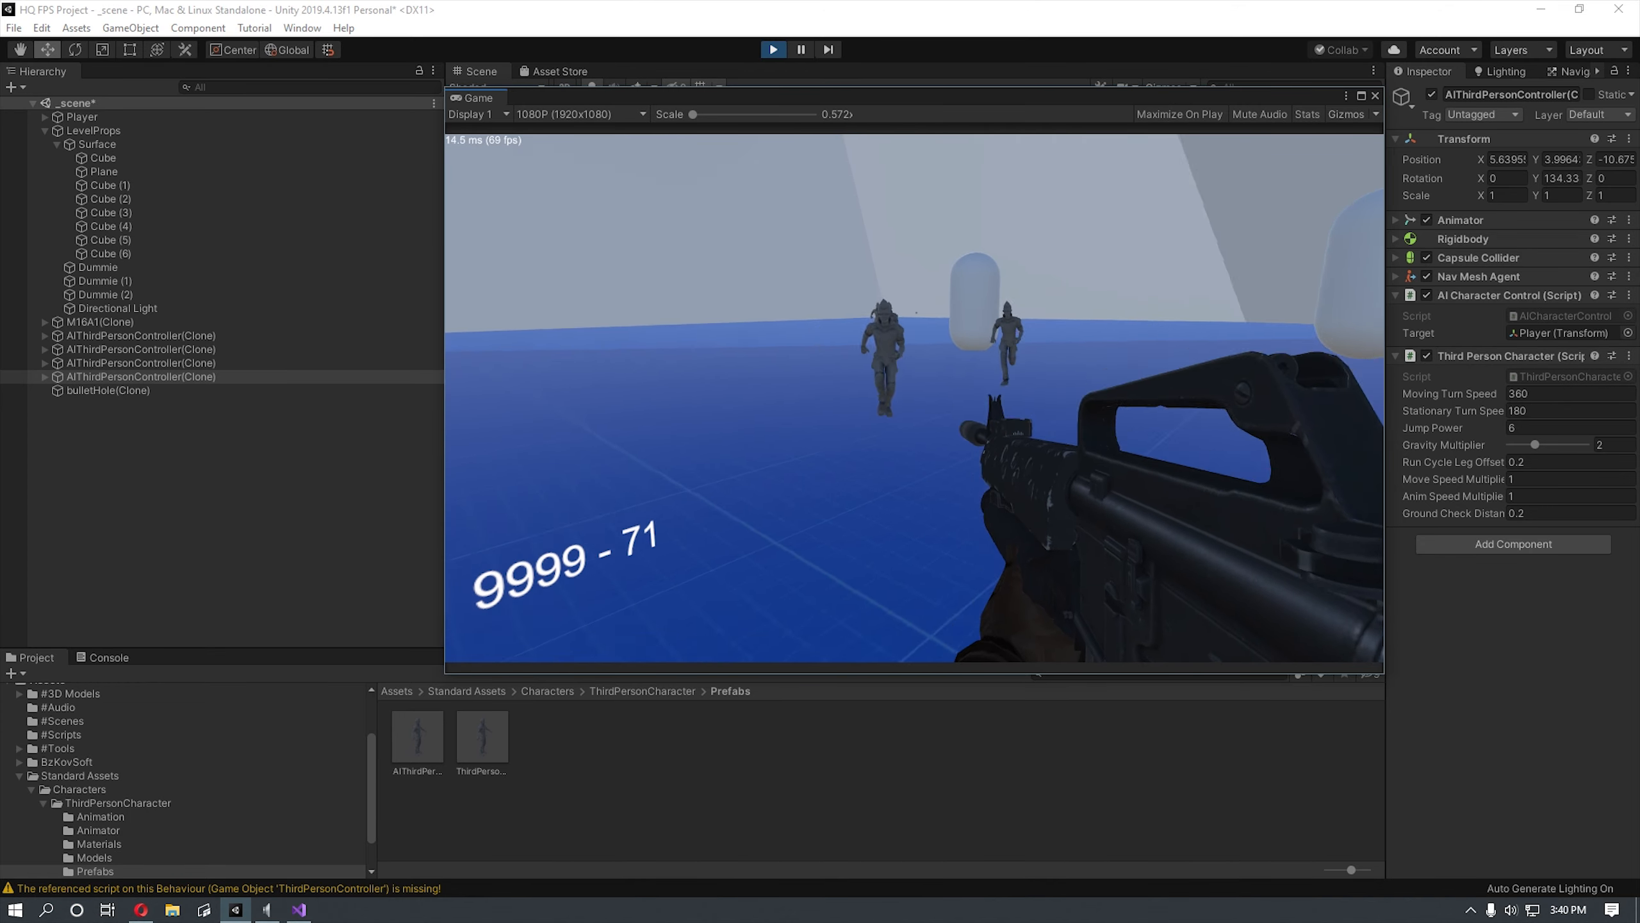
pyautogui.click(914, 398)
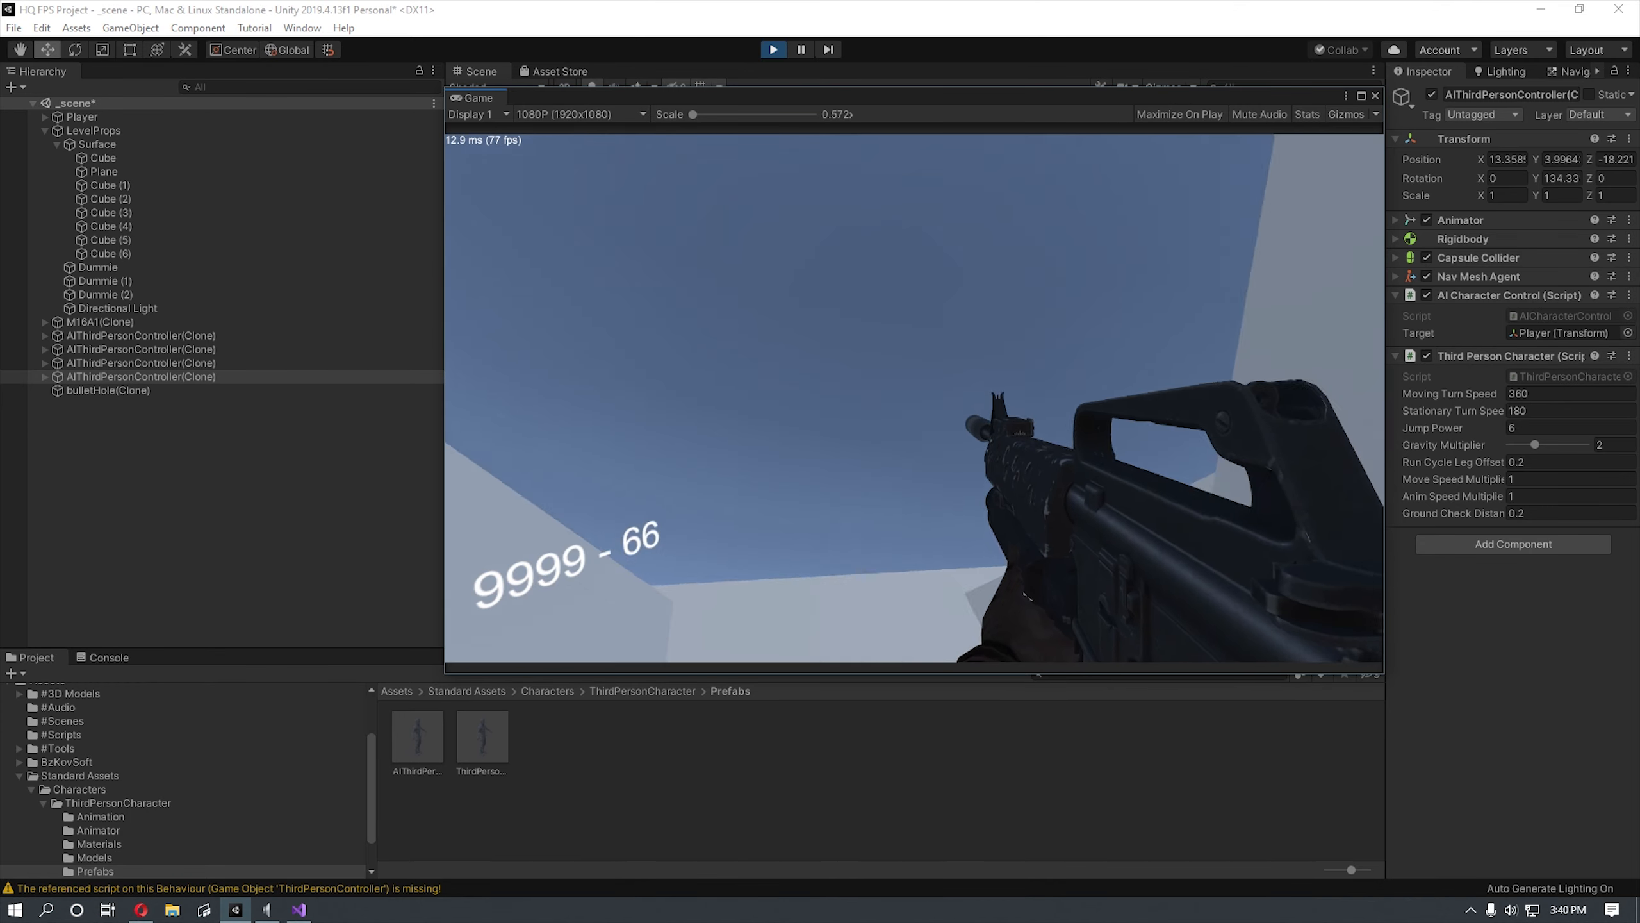
pyautogui.press('Escape')
pyautogui.click(773, 51)
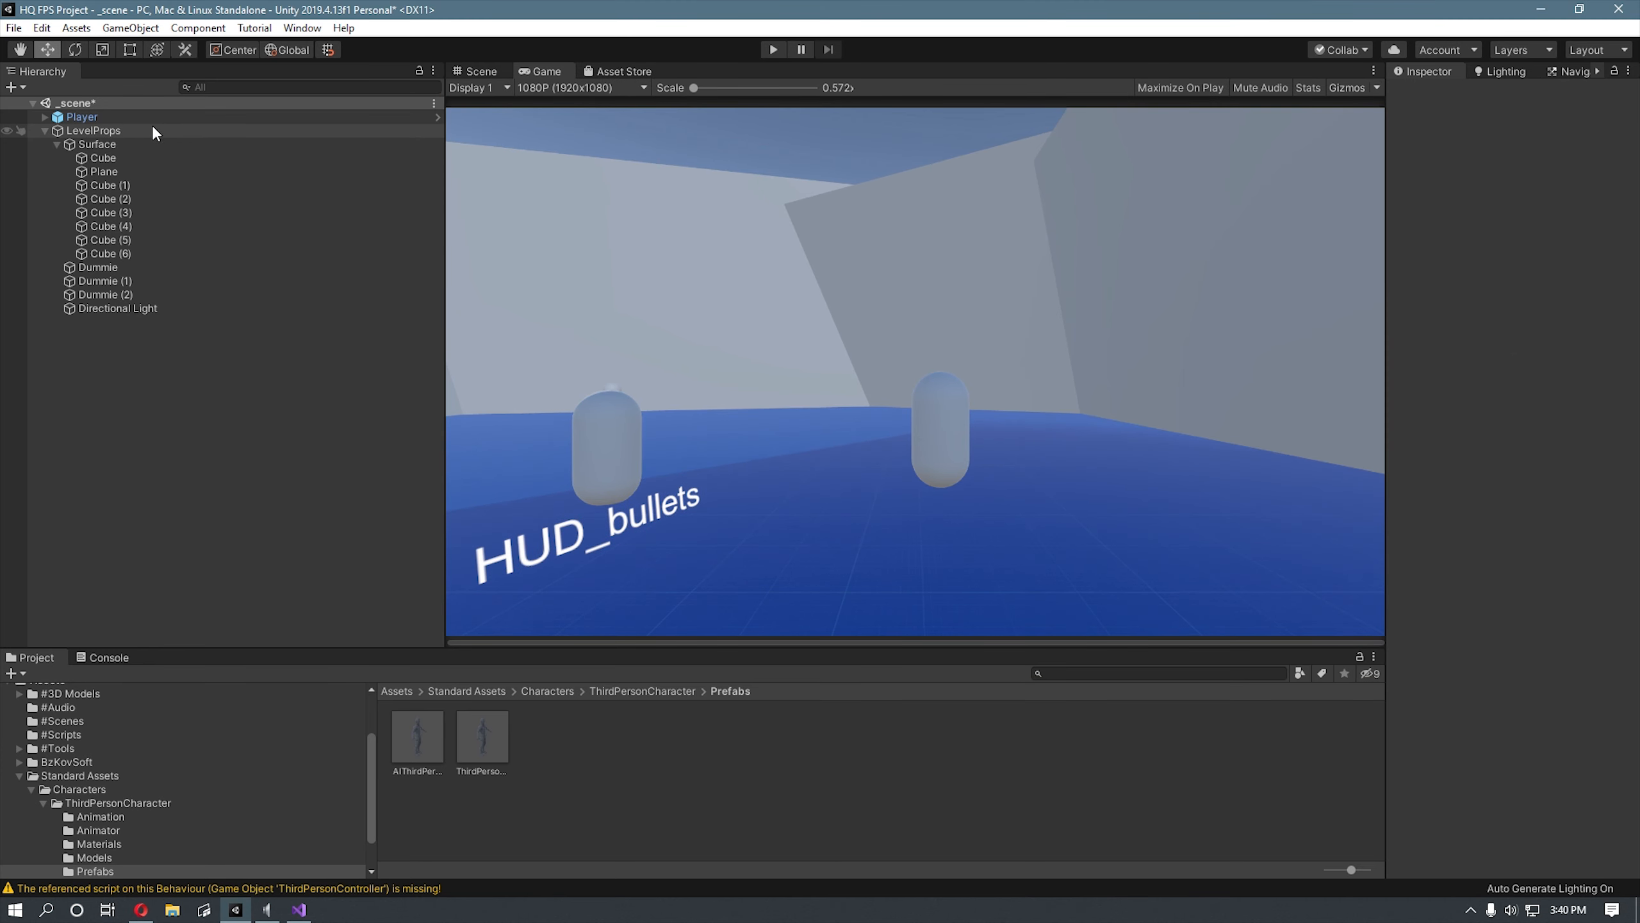
# Step: Collapse the LevelProps group and select the Dummie capsule in the Scene view
pyautogui.click(40, 130)
pyautogui.click(45, 130)
pyautogui.click(489, 72)
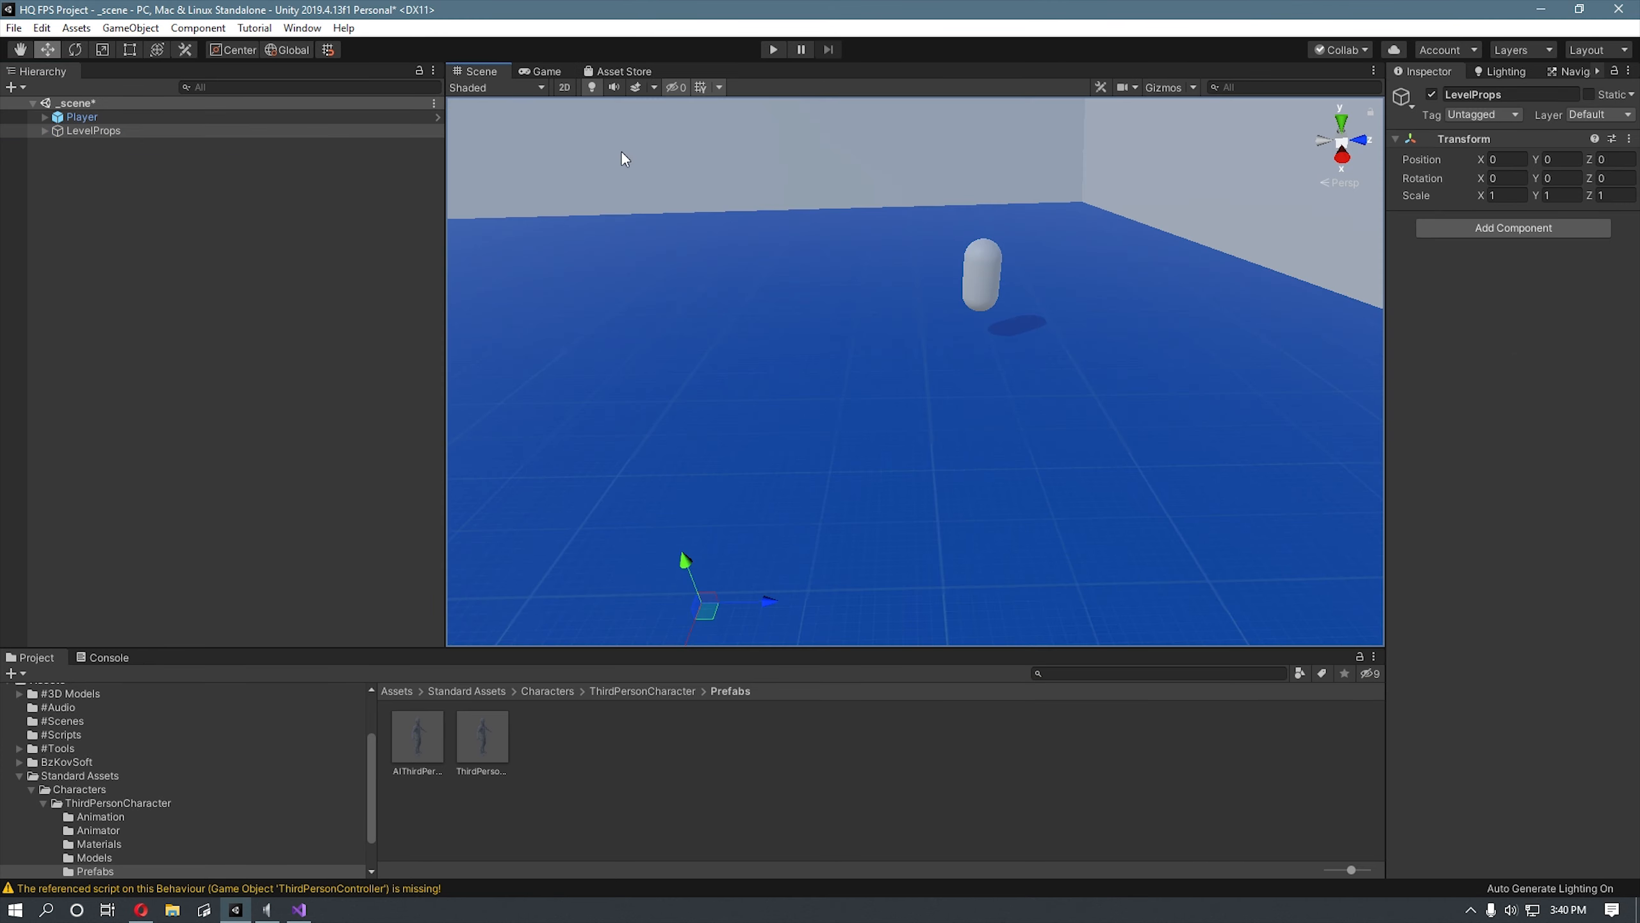
pyautogui.scroll(7, 1129, 278)
pyautogui.moveTo(1129, 278)
pyautogui.mouseDown(button='middle')
pyautogui.moveTo(1149, 303)
pyautogui.moveTo(1111, 272)
pyautogui.mouseUp(button='middle')
pyautogui.scroll(-2, 1111, 271)
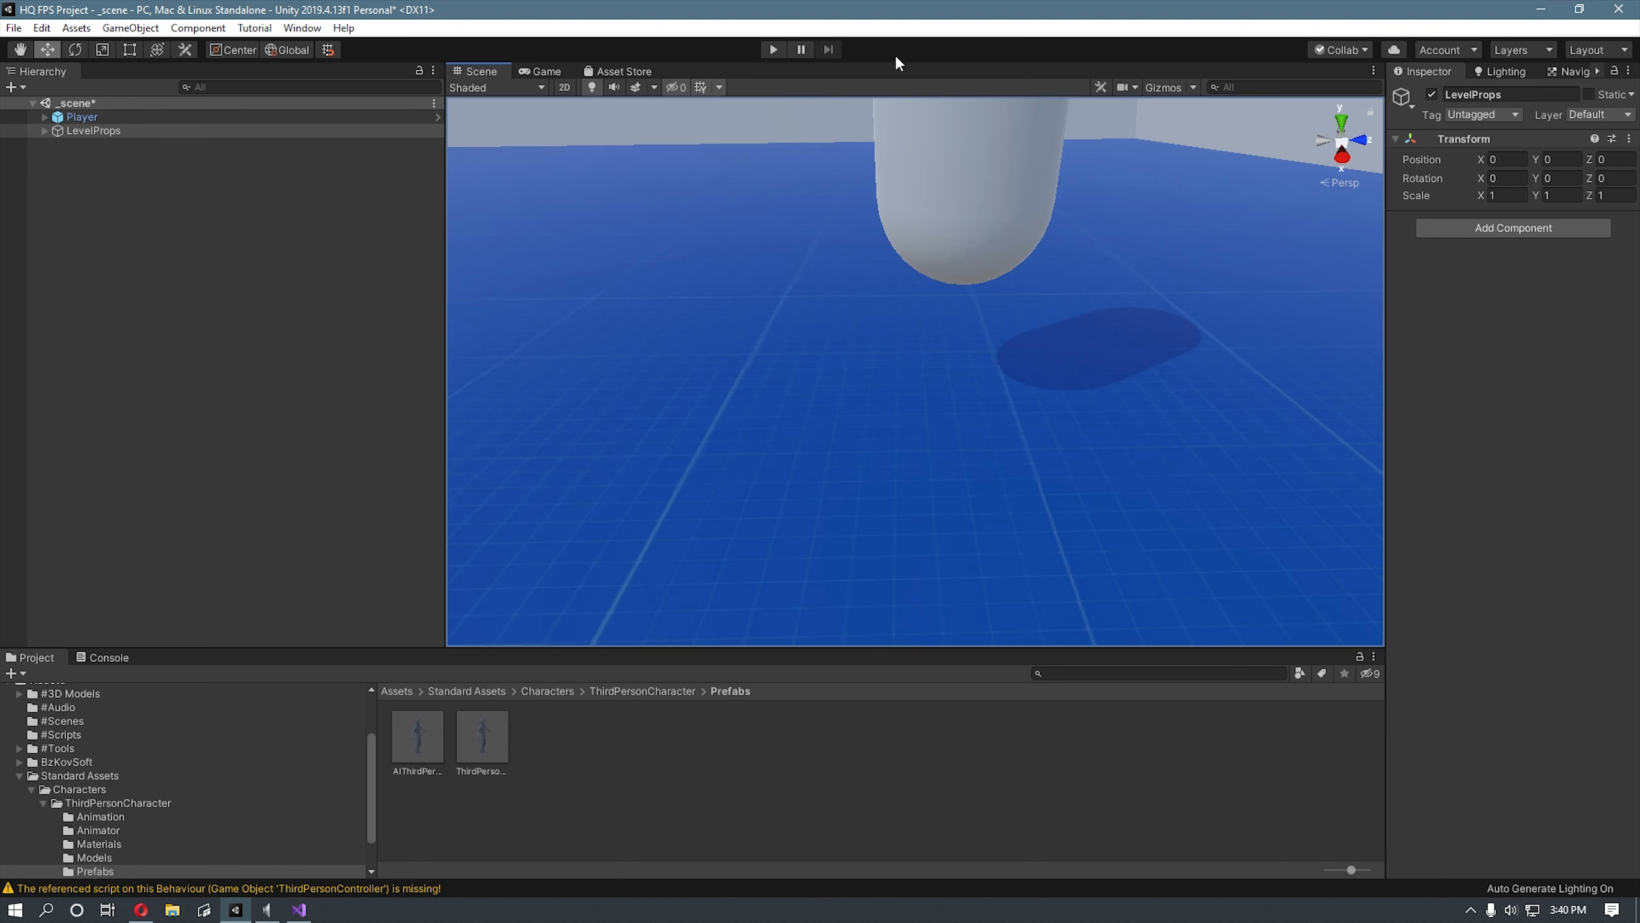
pyautogui.click(950, 166)
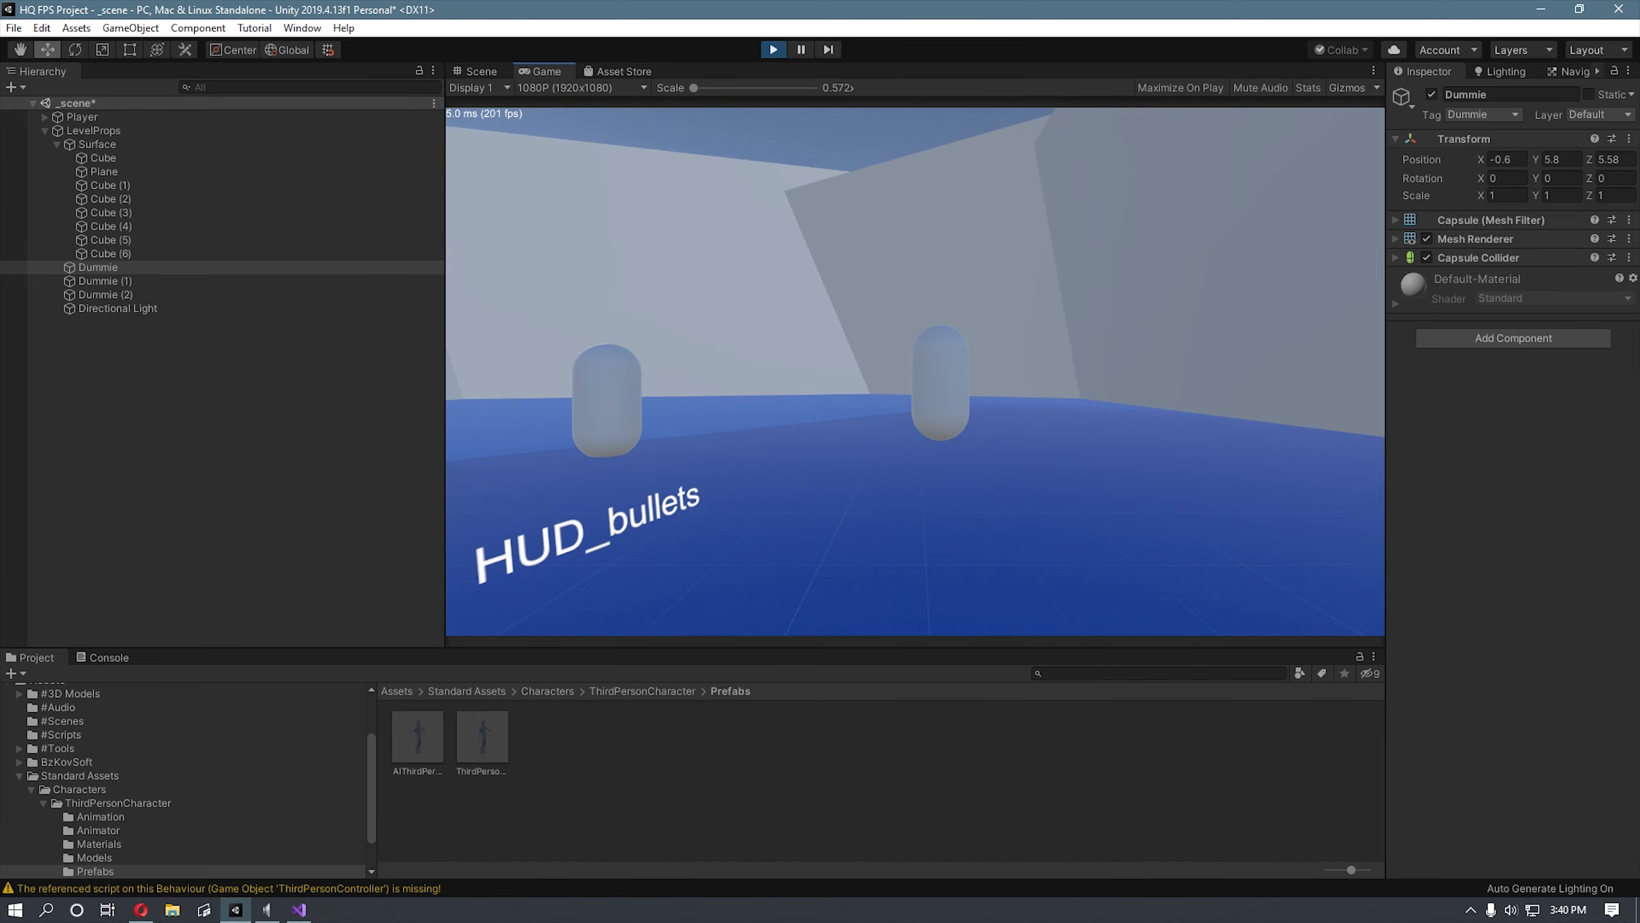
# Step: Play-test shooting at a dummy capsule, reload the rifle, and stop play mode
pyautogui.click(916, 371)
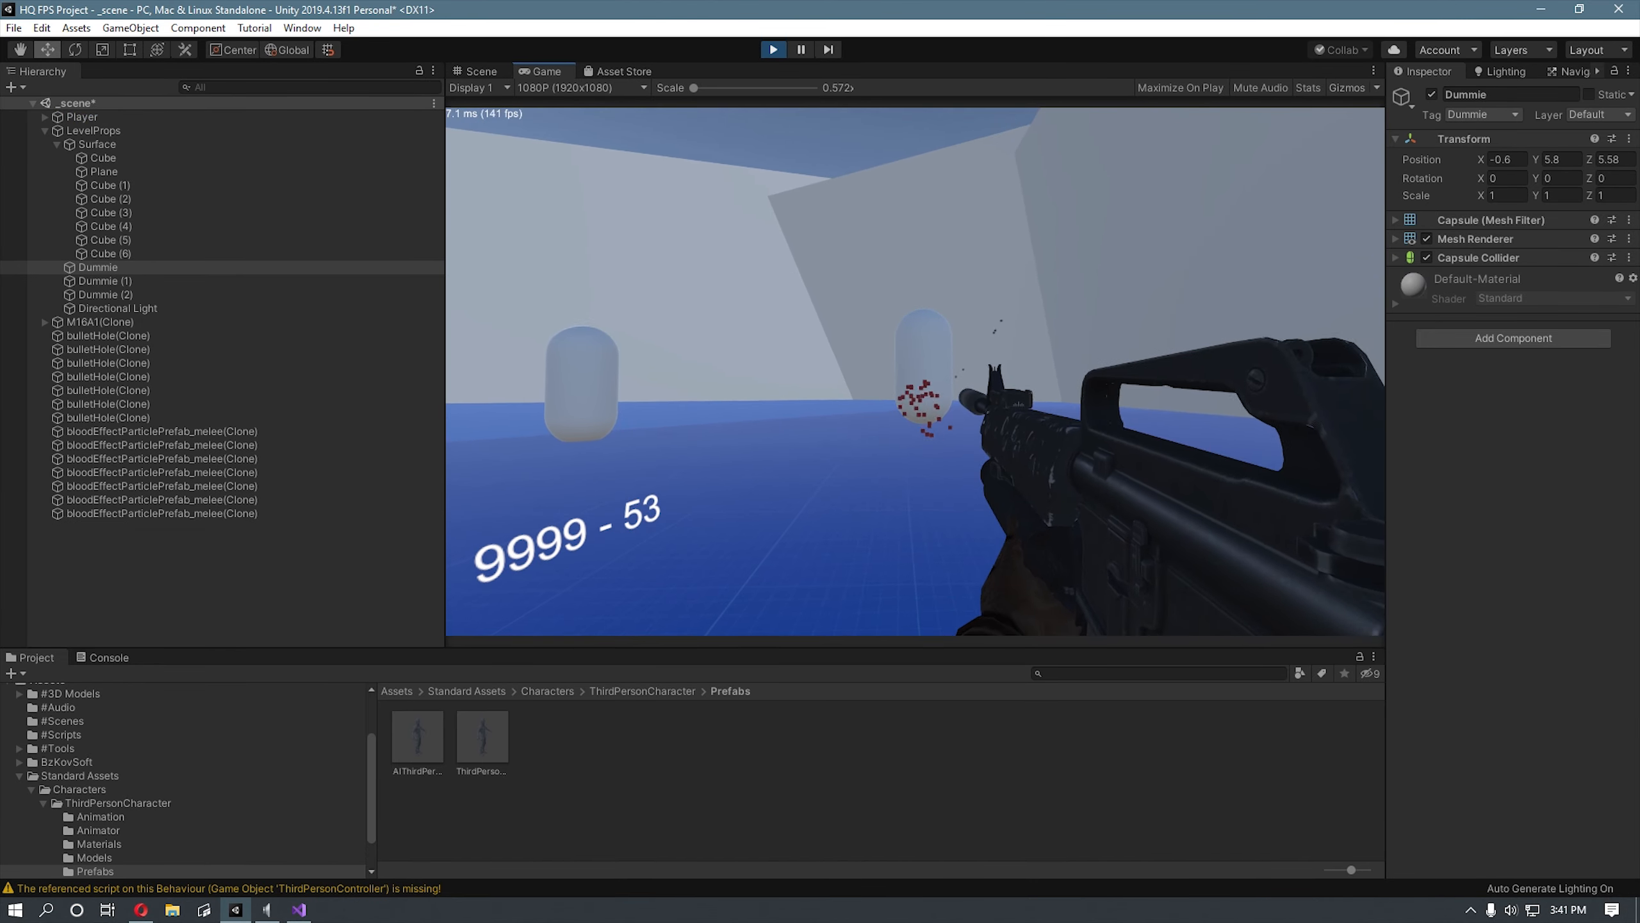
pyautogui.press('r')
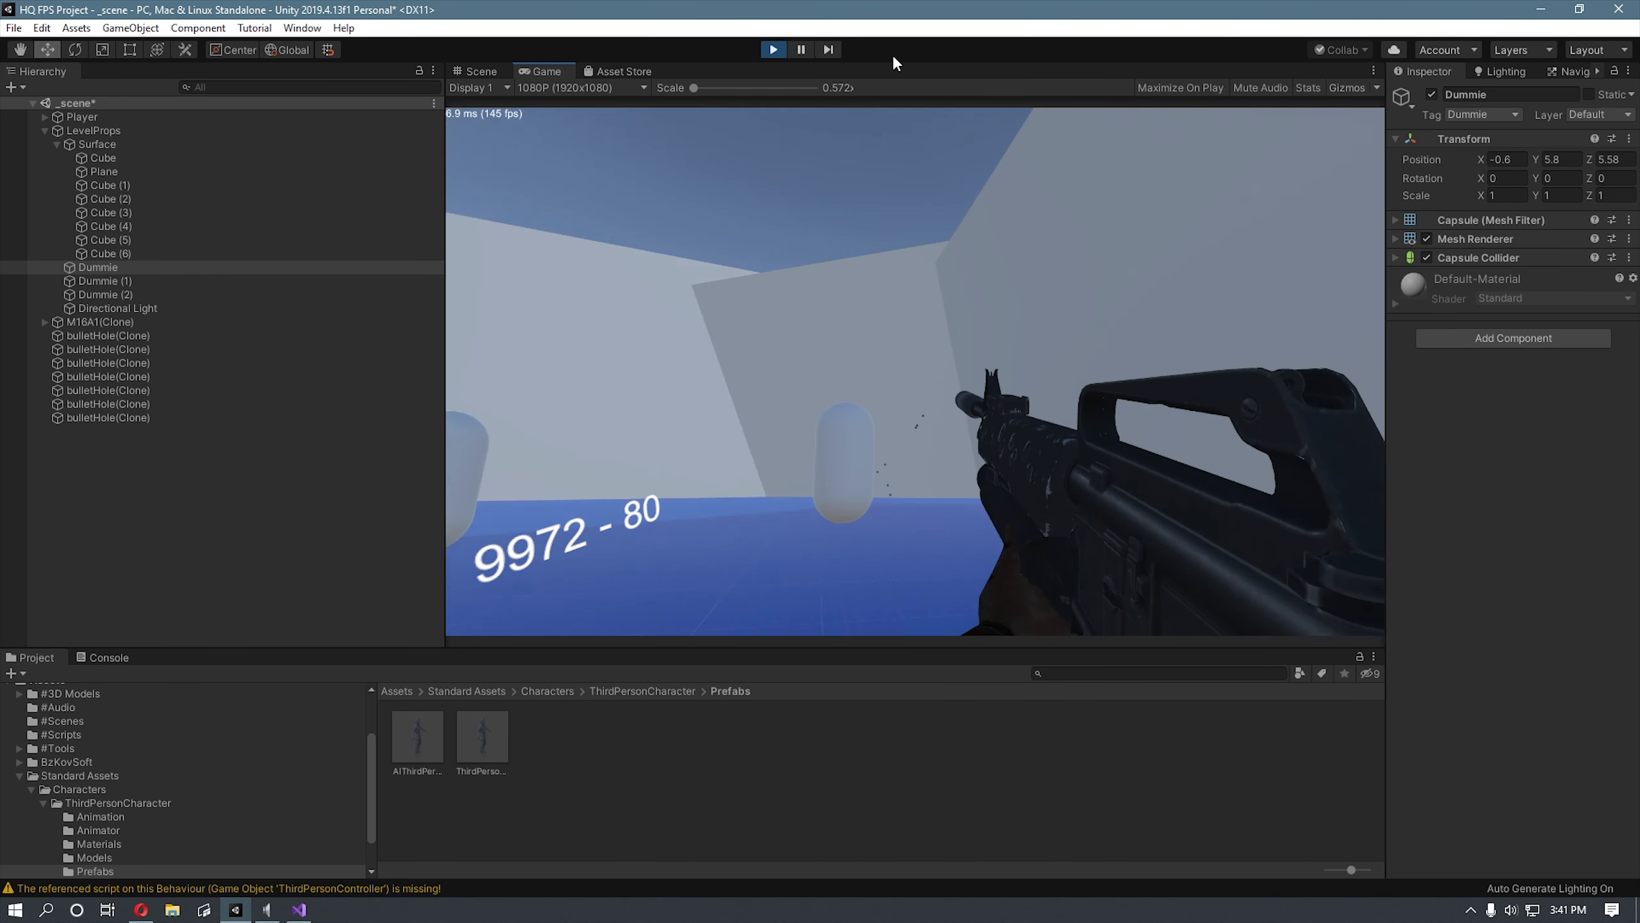
pyautogui.click(774, 49)
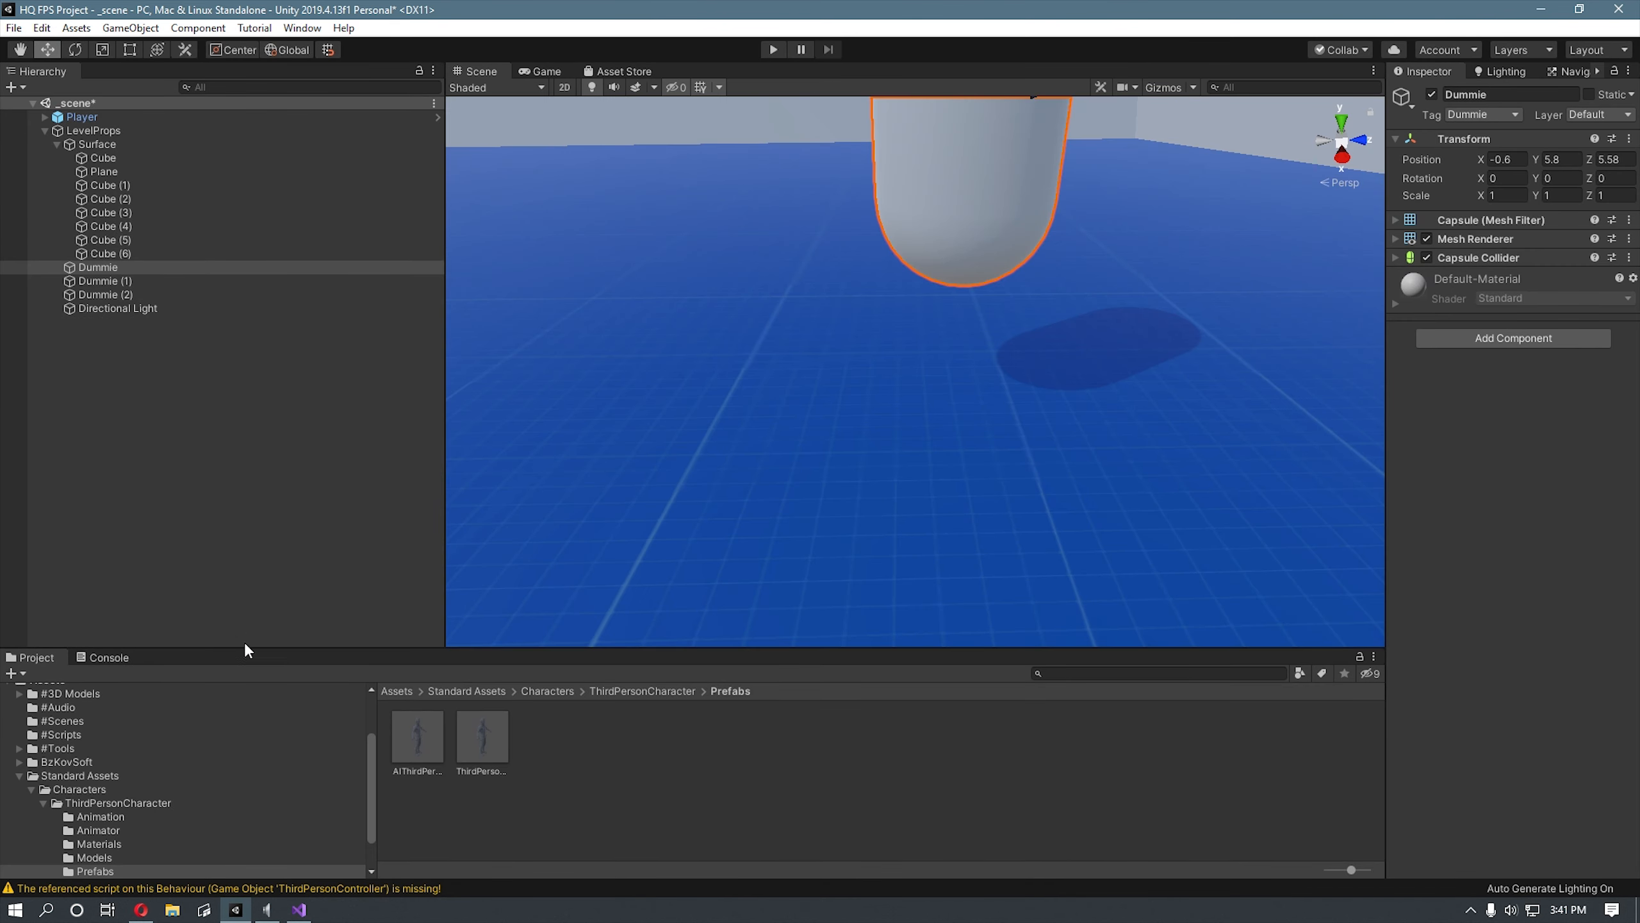
# Step: Open the Assets > #Tools > Easy FPS > Scripts folder in the project
pyautogui.click(20, 778)
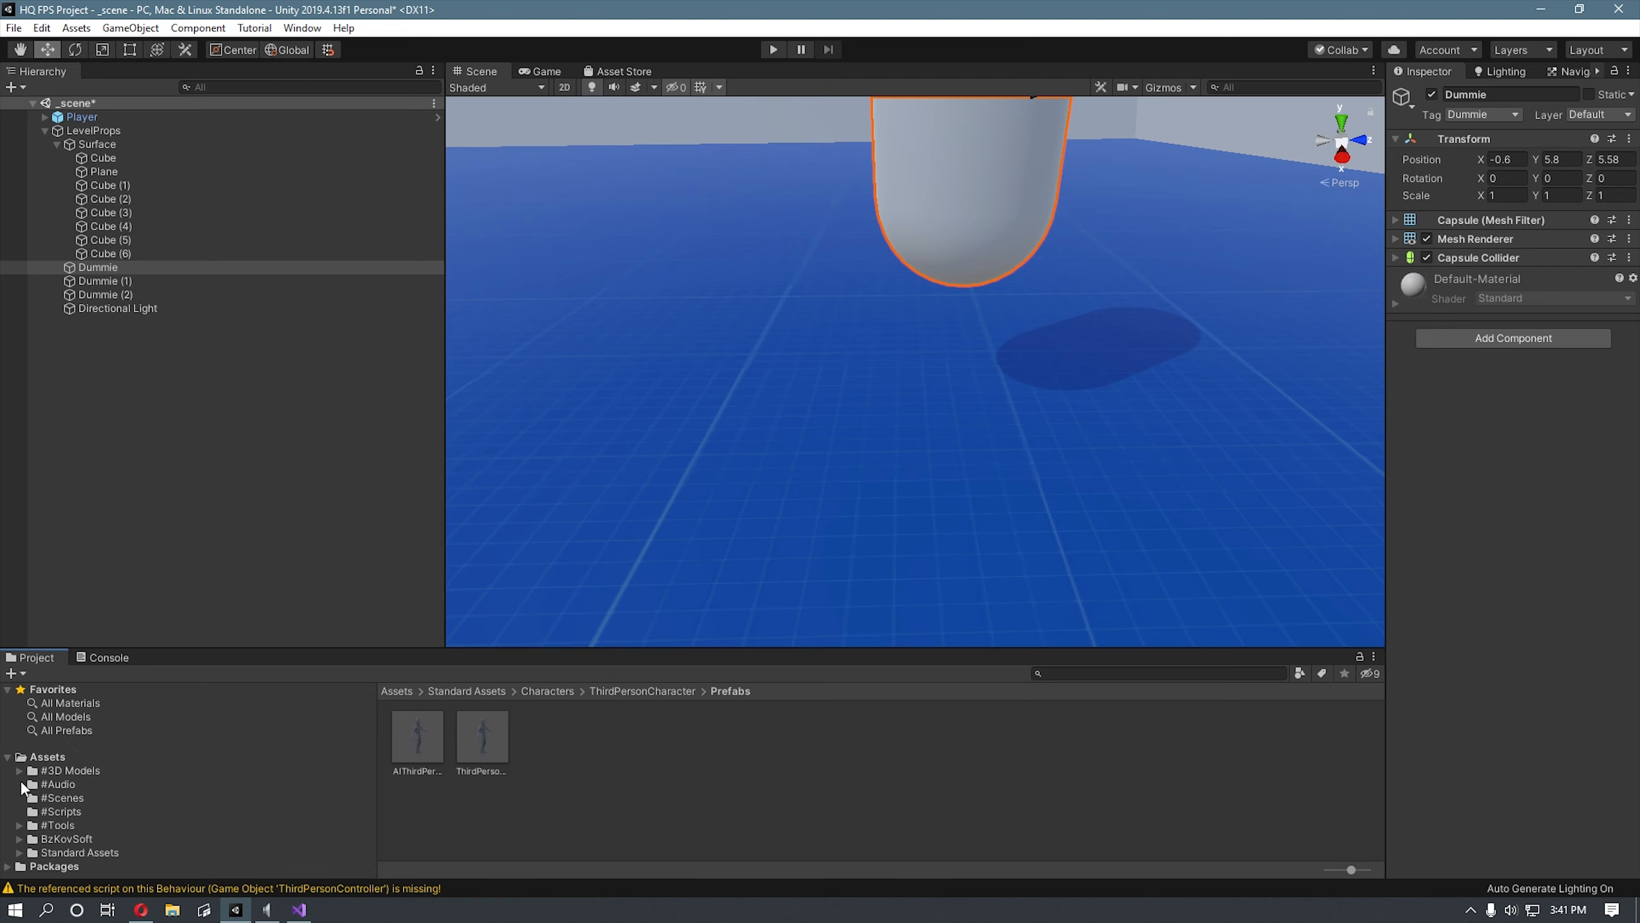
pyautogui.click(69, 823)
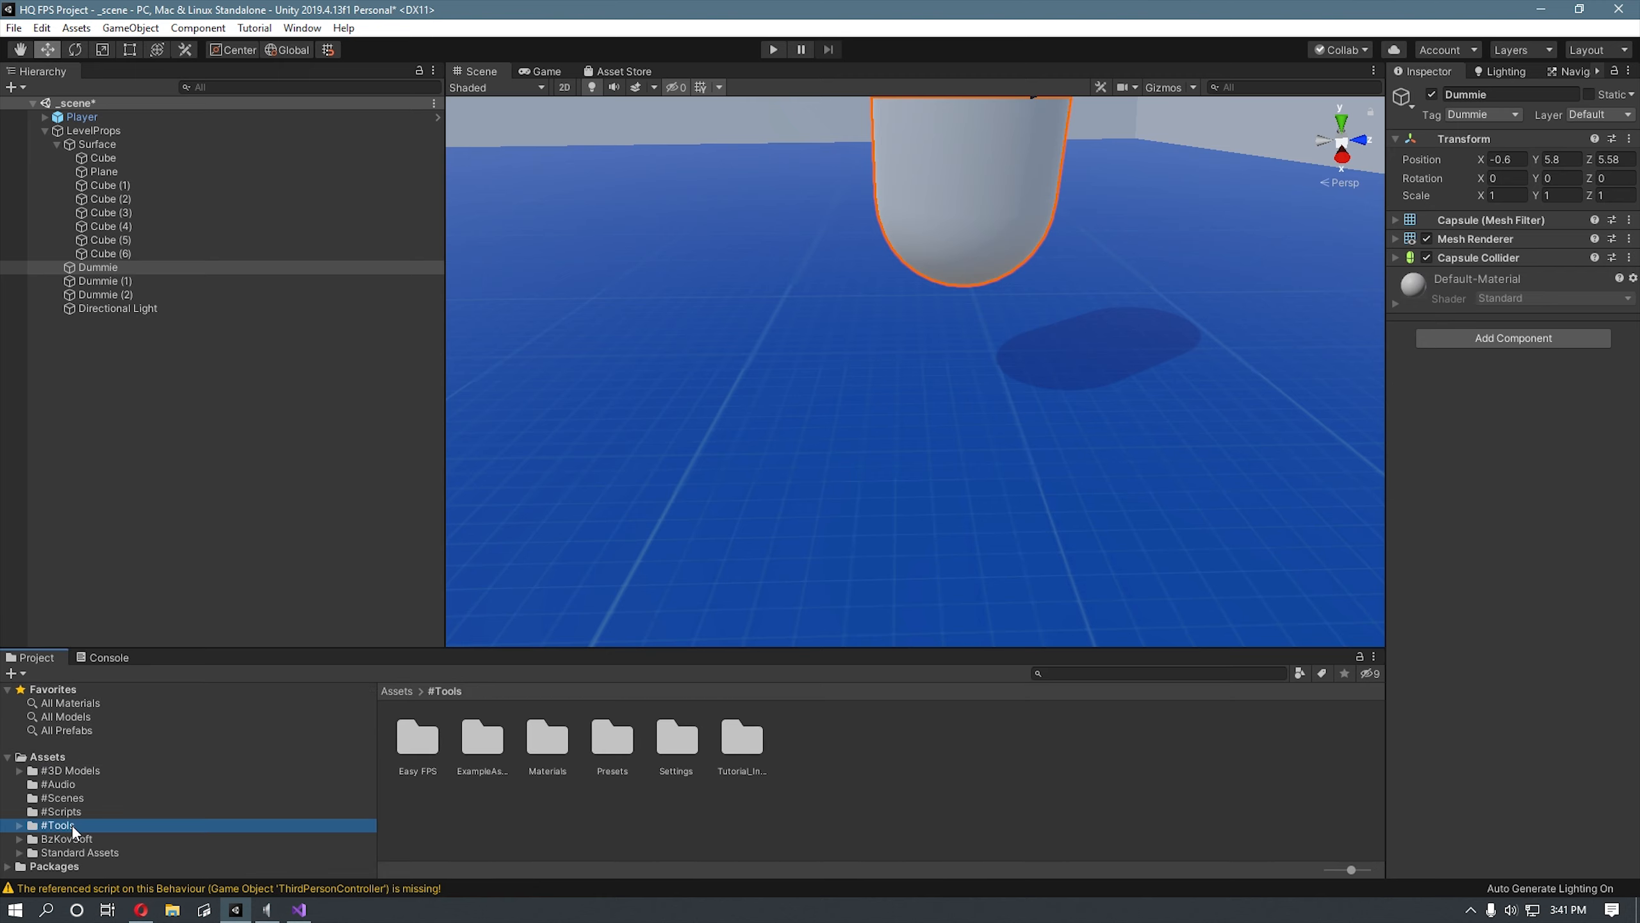
pyautogui.doubleClick(433, 759)
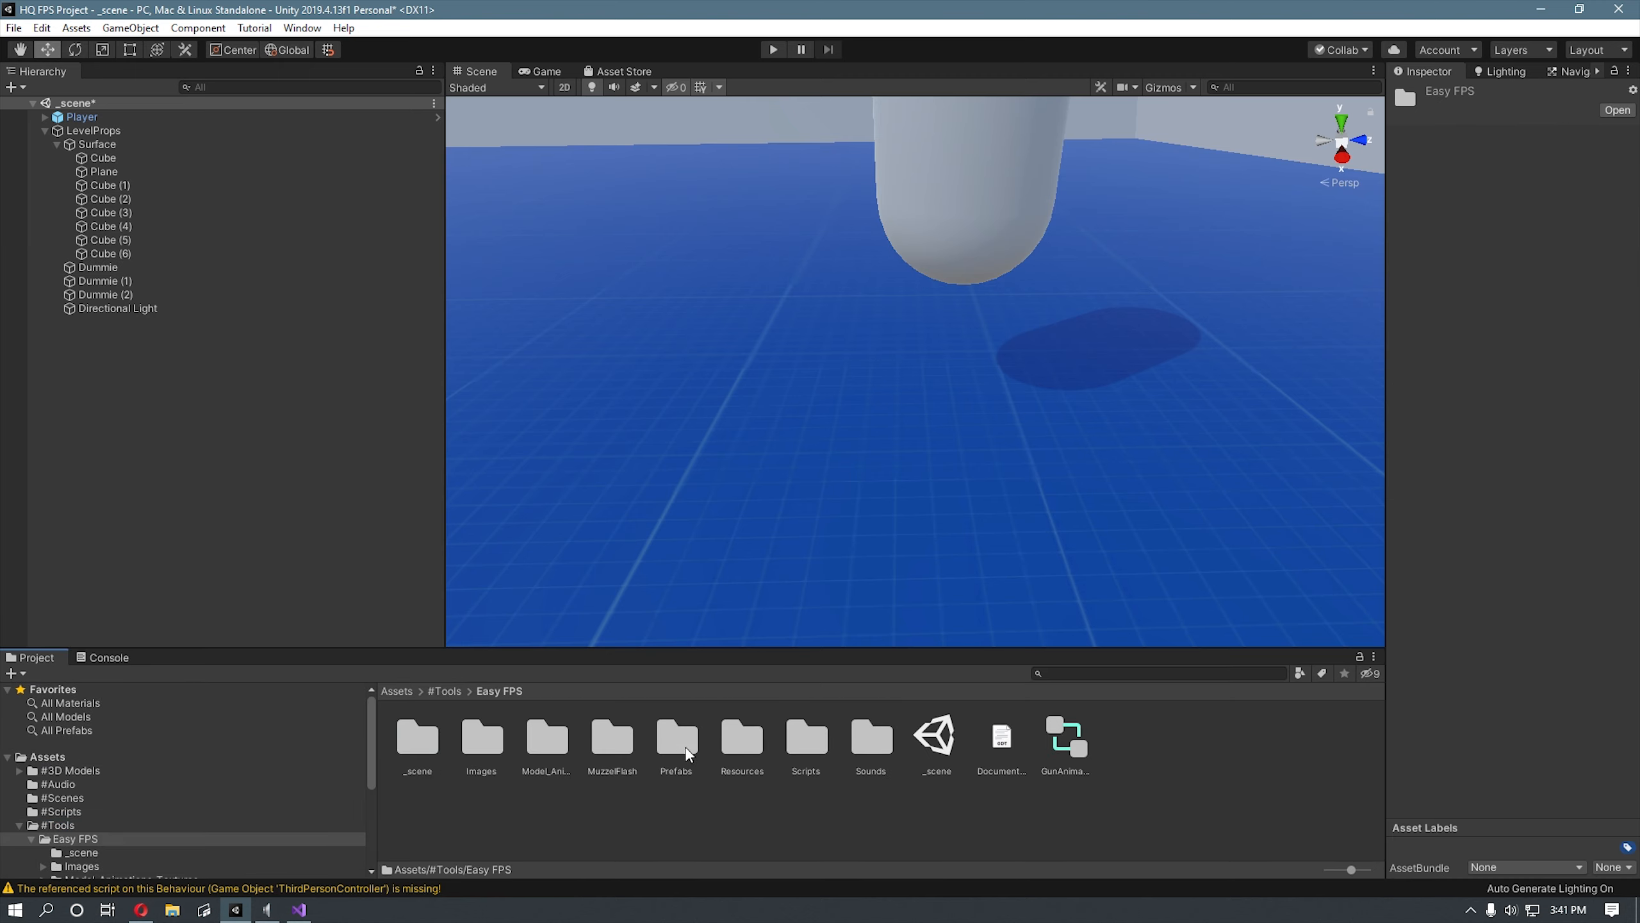
pyautogui.doubleClick(807, 744)
# Step: Open GunScript in the code editor and look through its variables and Awake() method
pyautogui.click(619, 757)
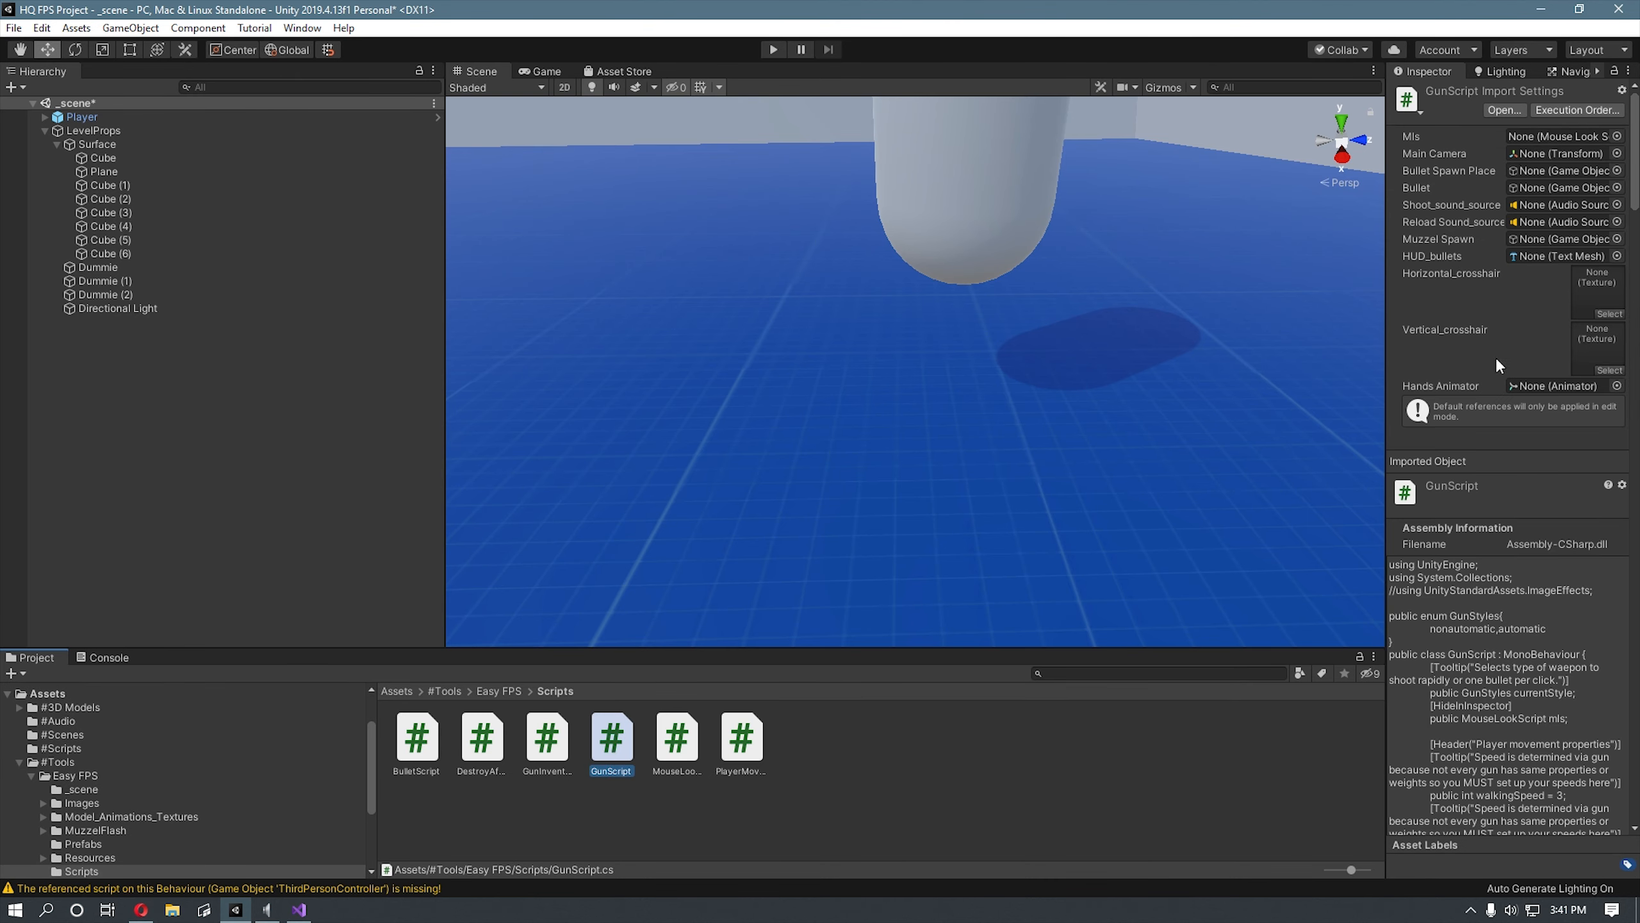
pyautogui.rightClick(613, 746)
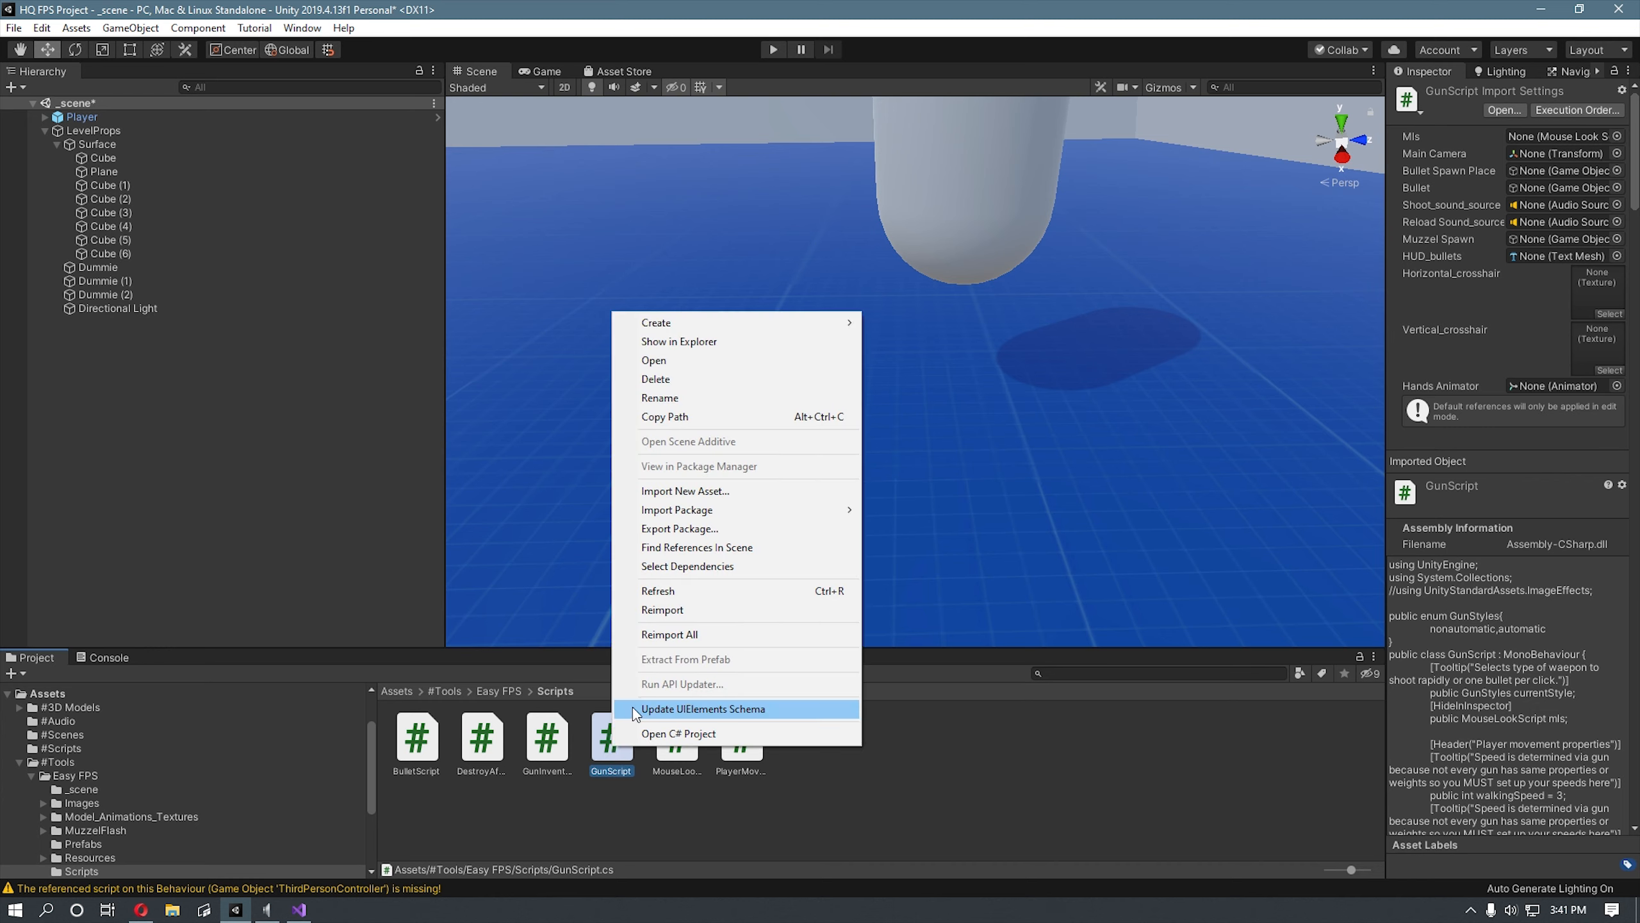
pyautogui.click(600, 760)
pyautogui.doubleClick(601, 760)
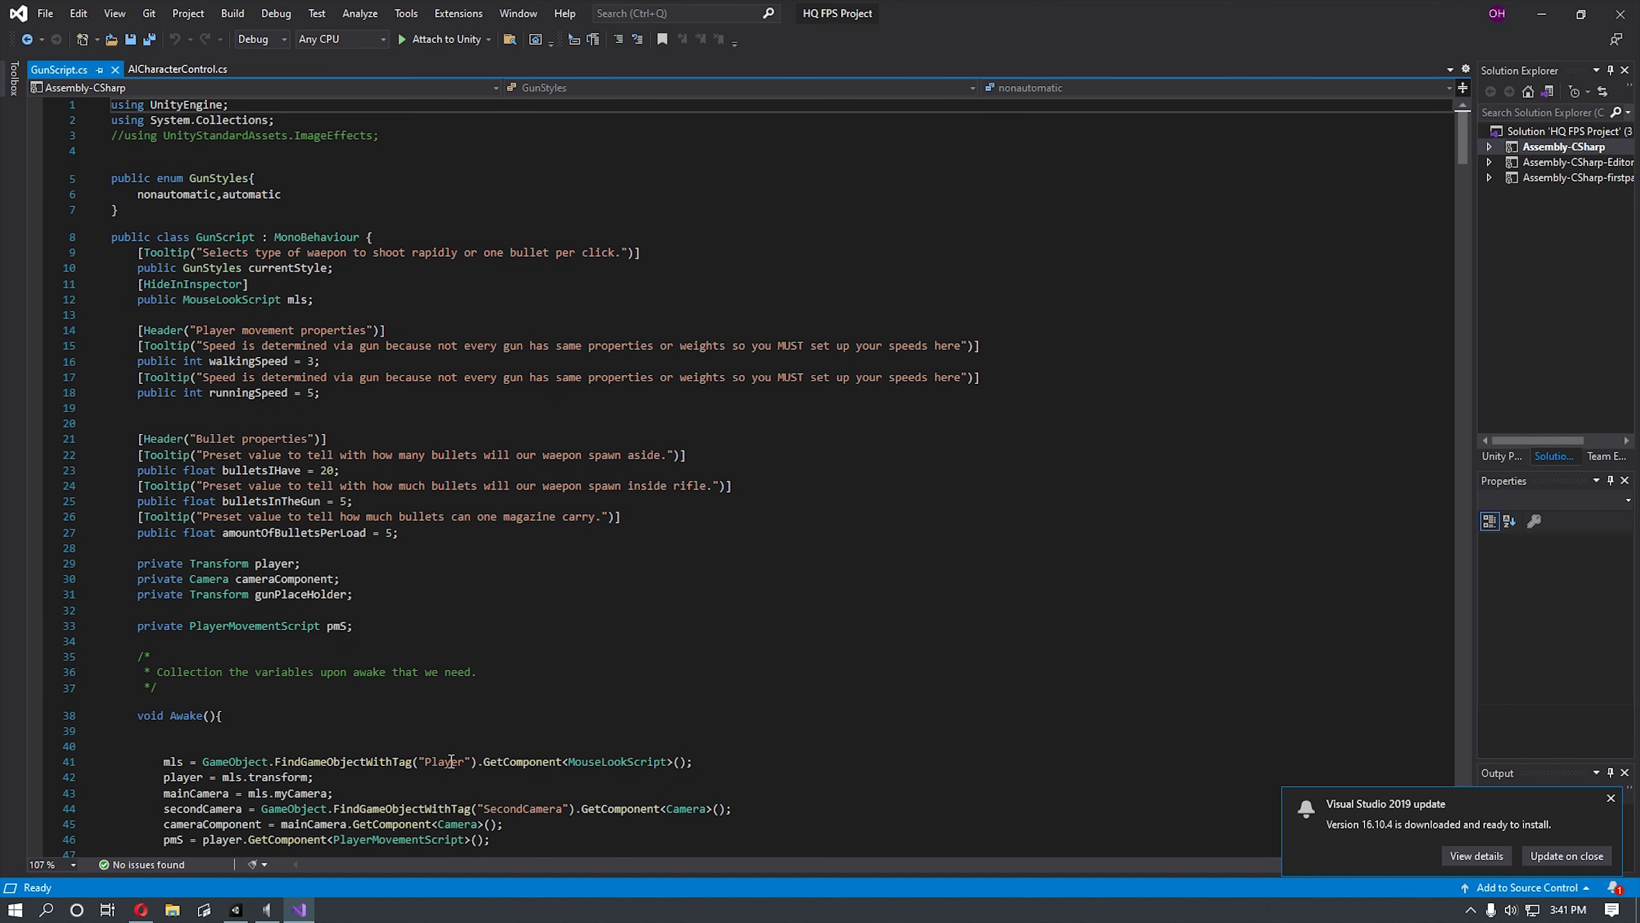
pyautogui.scroll(-4, 414, 757)
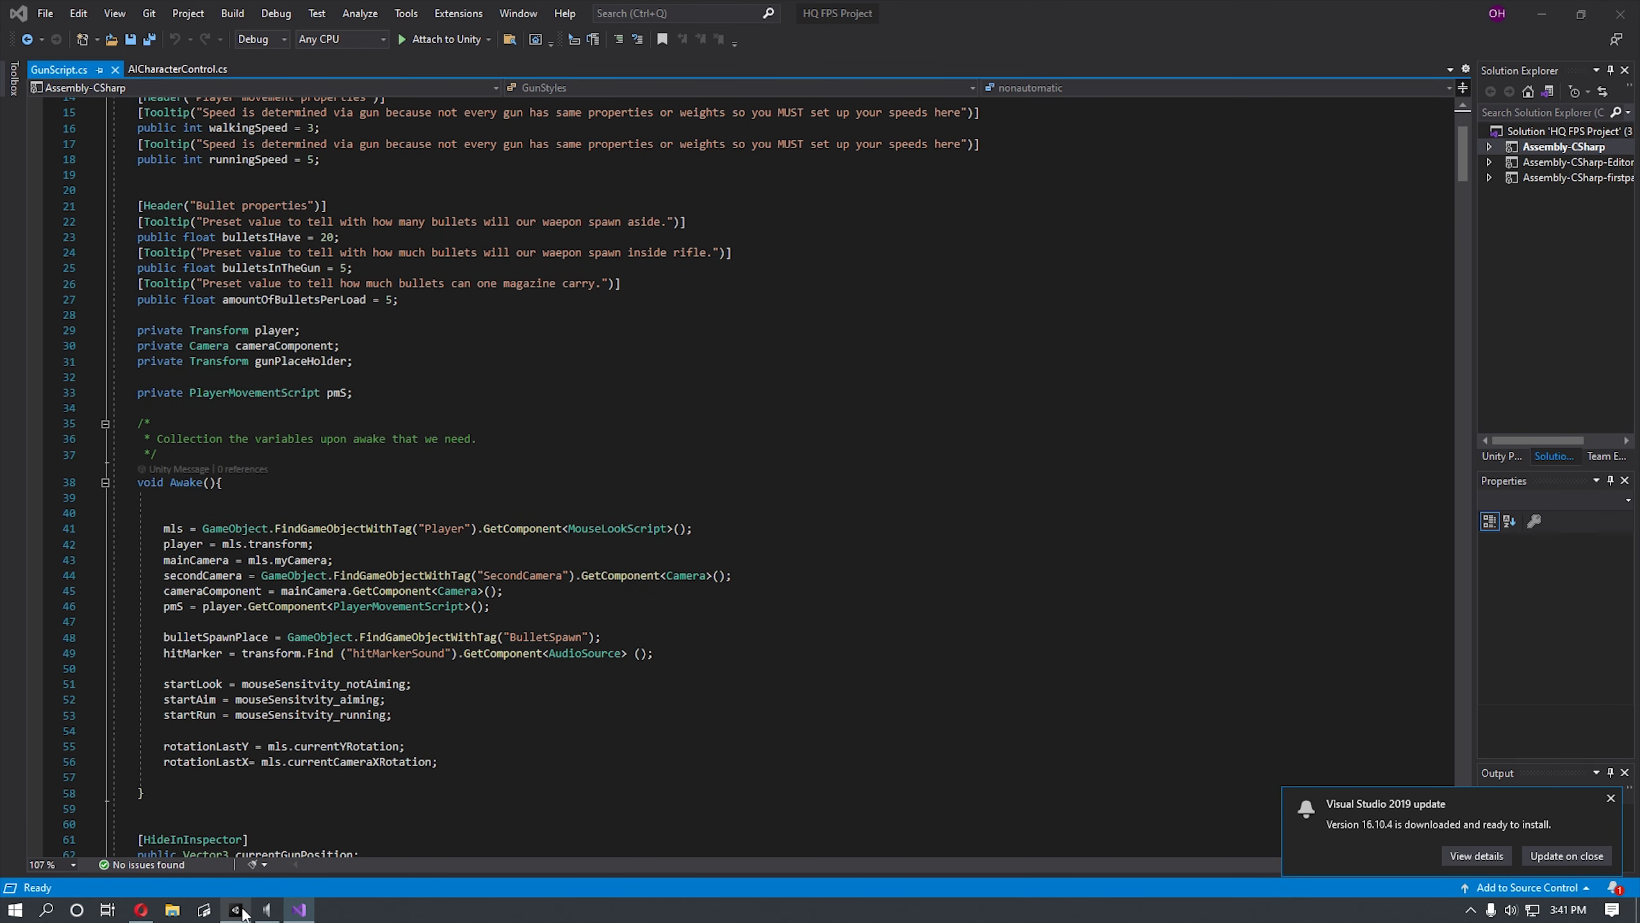
# Step: Return to Unity and open BulletScript in the code editor at its Update() method
pyautogui.click(212, 910)
pyautogui.doubleClick(441, 743)
pyautogui.scroll(-2, 455, 739)
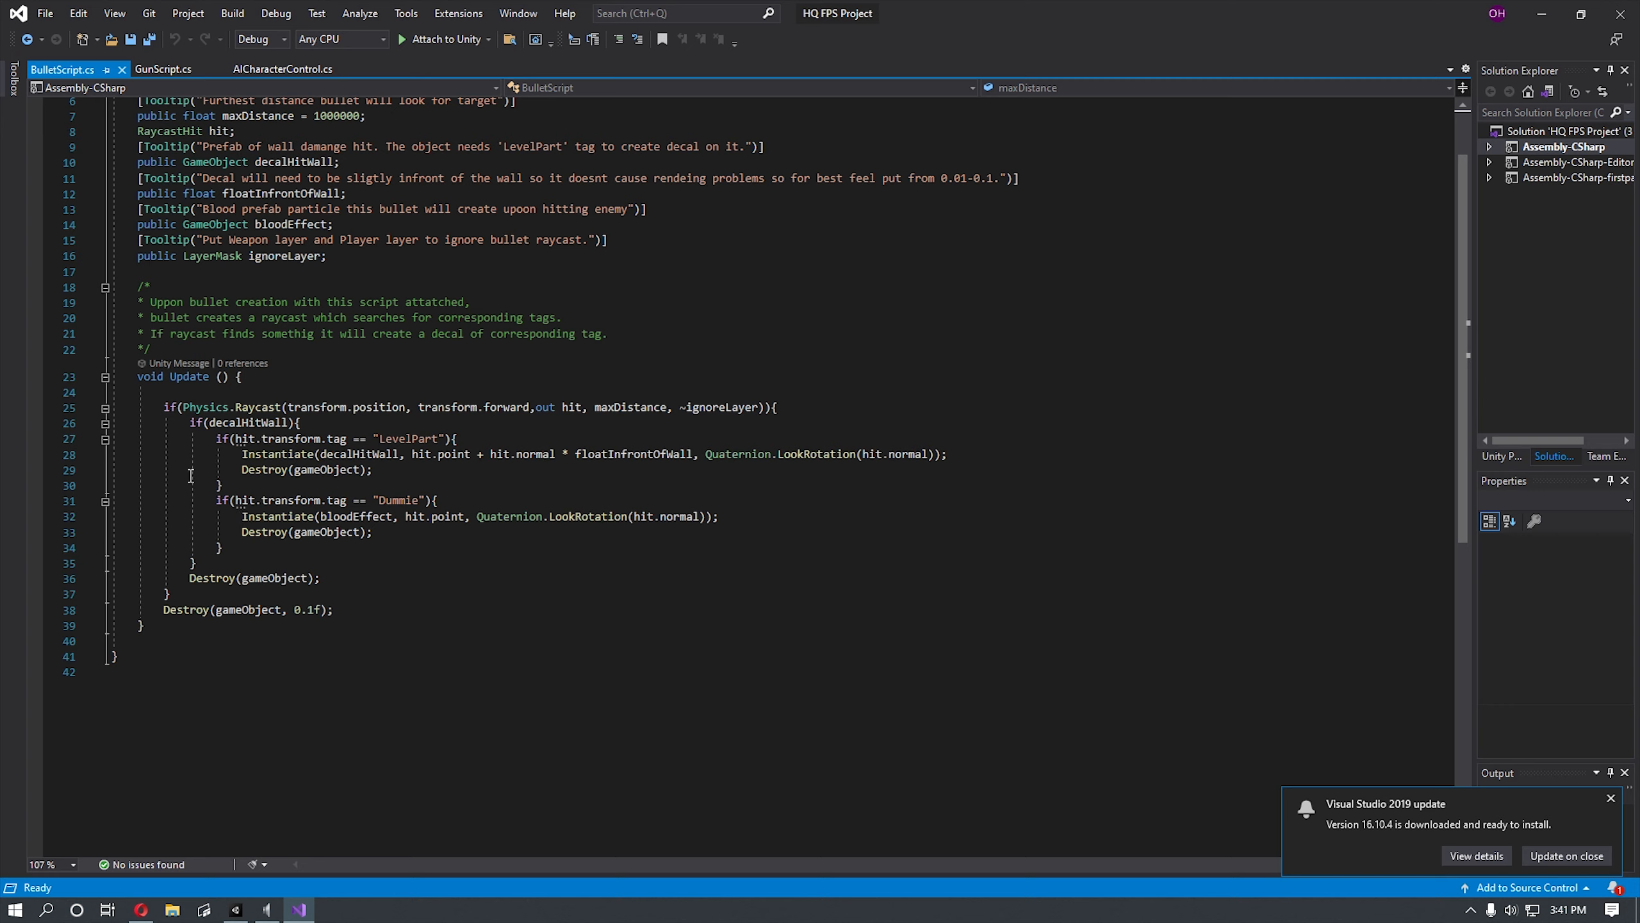
# Step: Change the "Dummie" tag in BulletScript's blood-effect hit check to "Enemy"
pyautogui.moveTo(217, 503); pyautogui.dragTo(457, 500)
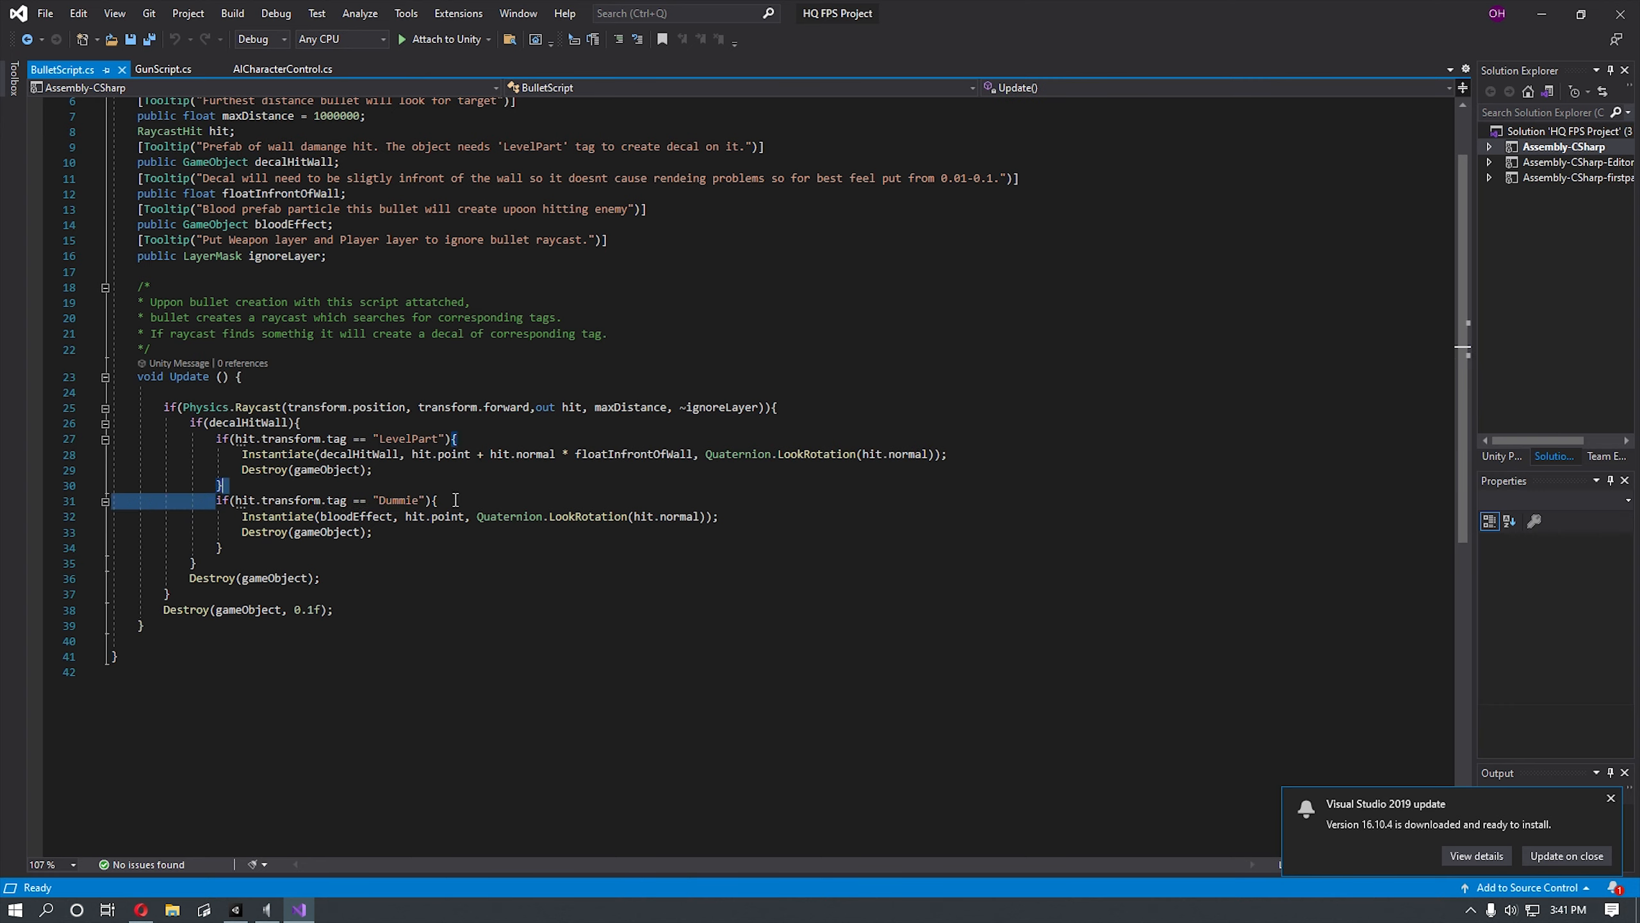
pyautogui.click(453, 489)
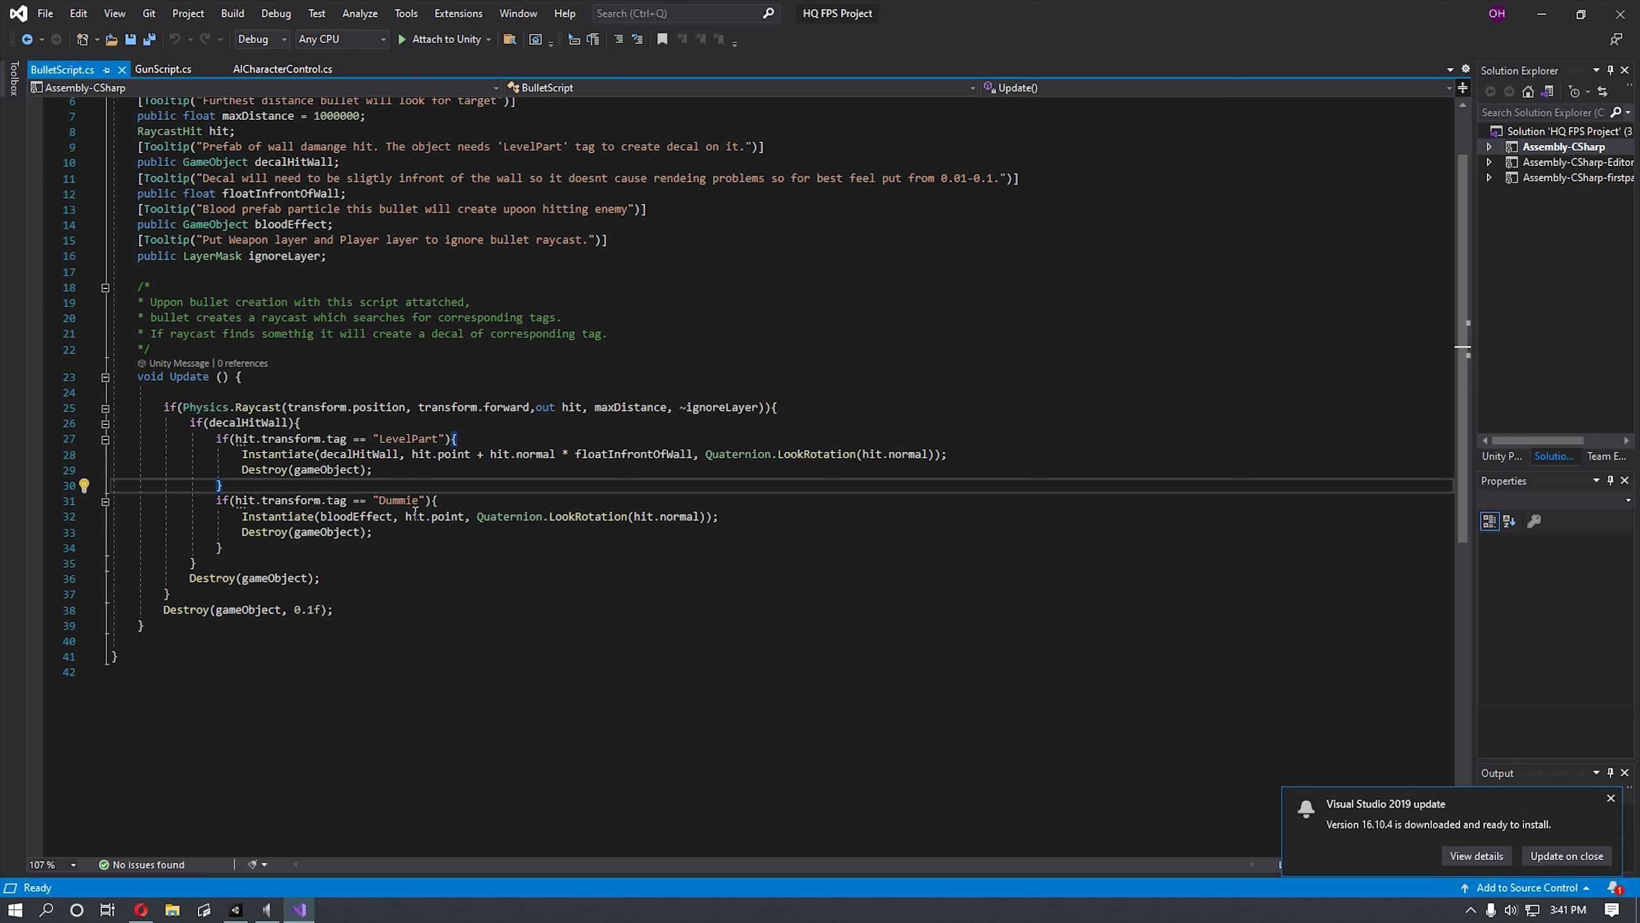
pyautogui.doubleClick(398, 500)
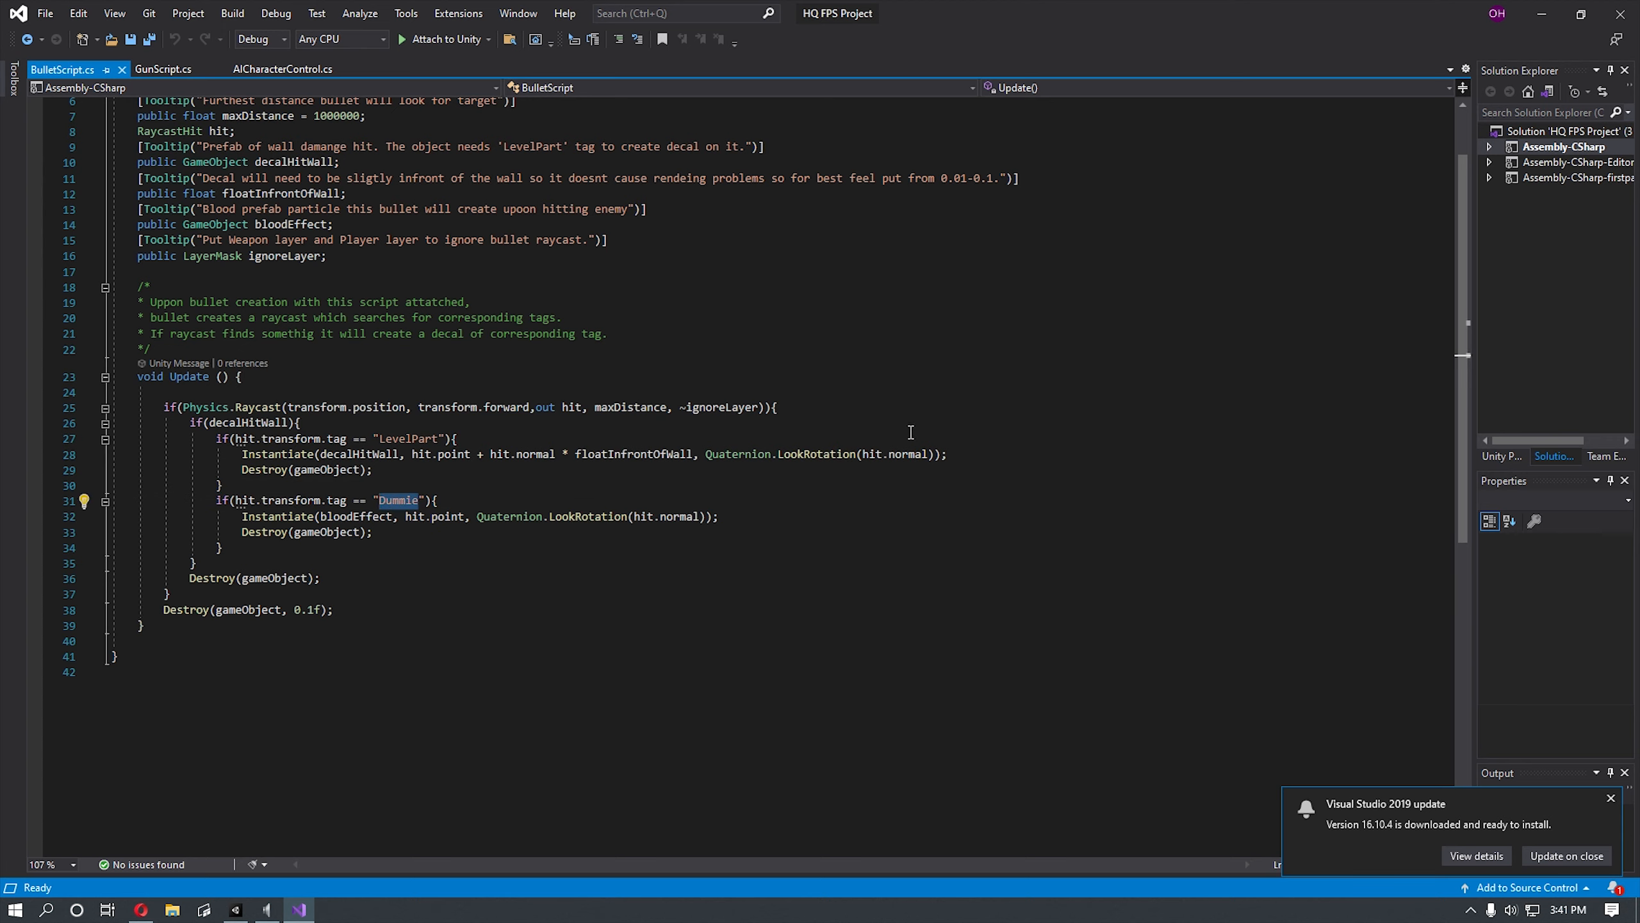
pyautogui.write('Enemy')
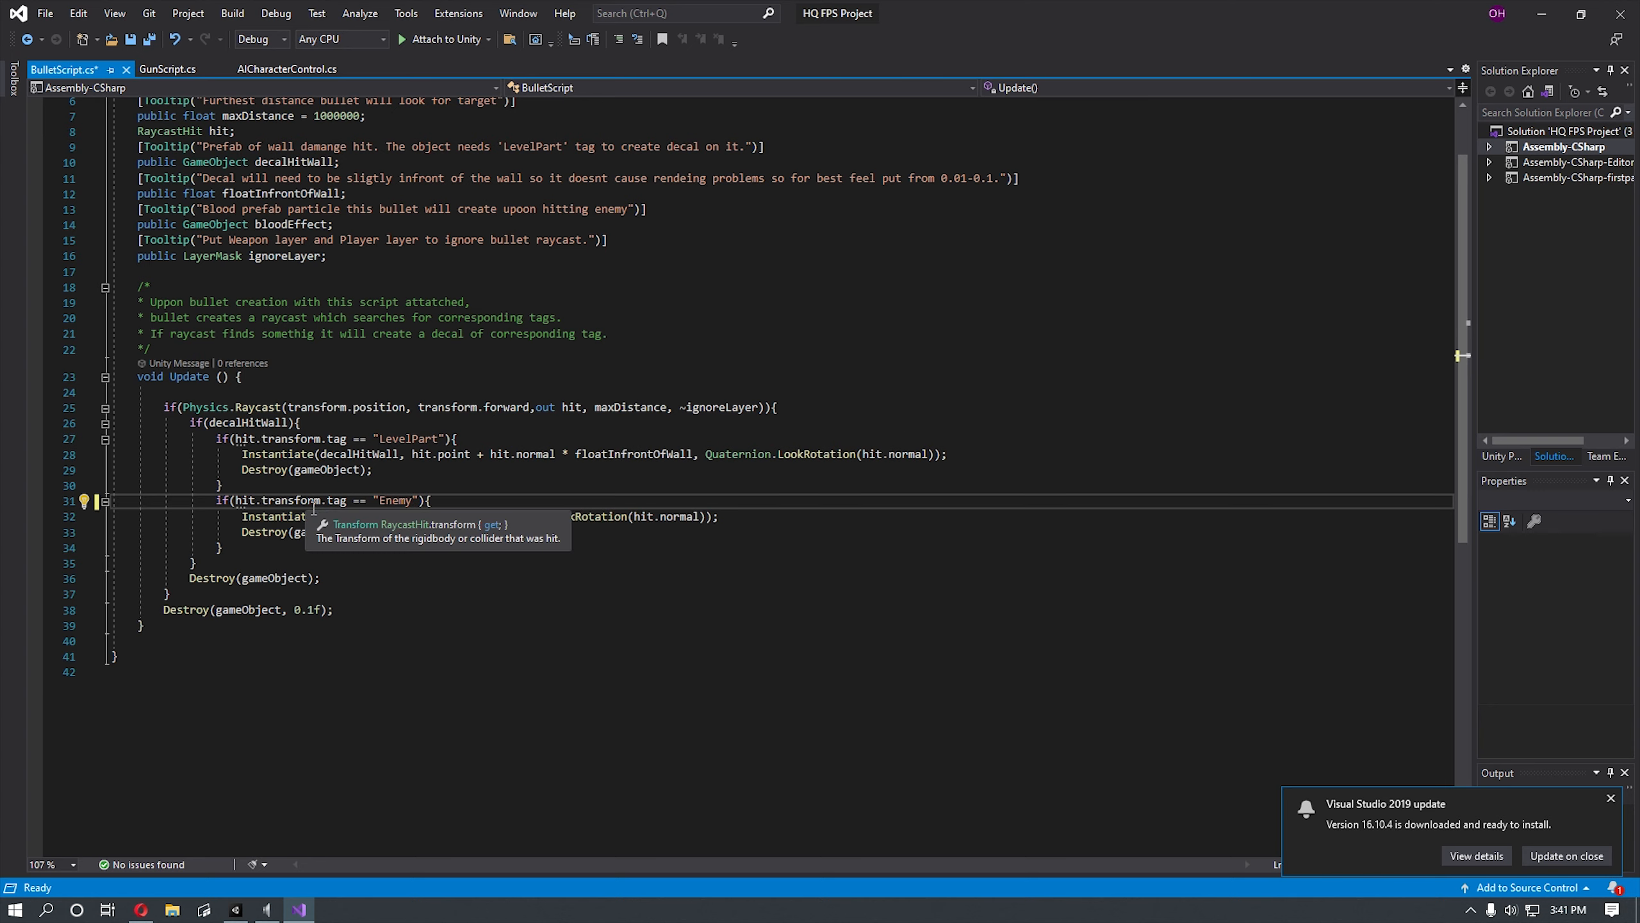
# Step: Add blank lines above the LevelPart and Enemy tag checks, and save all changes to the scripts
pyautogui.click(303, 487)
pyautogui.press('Return')
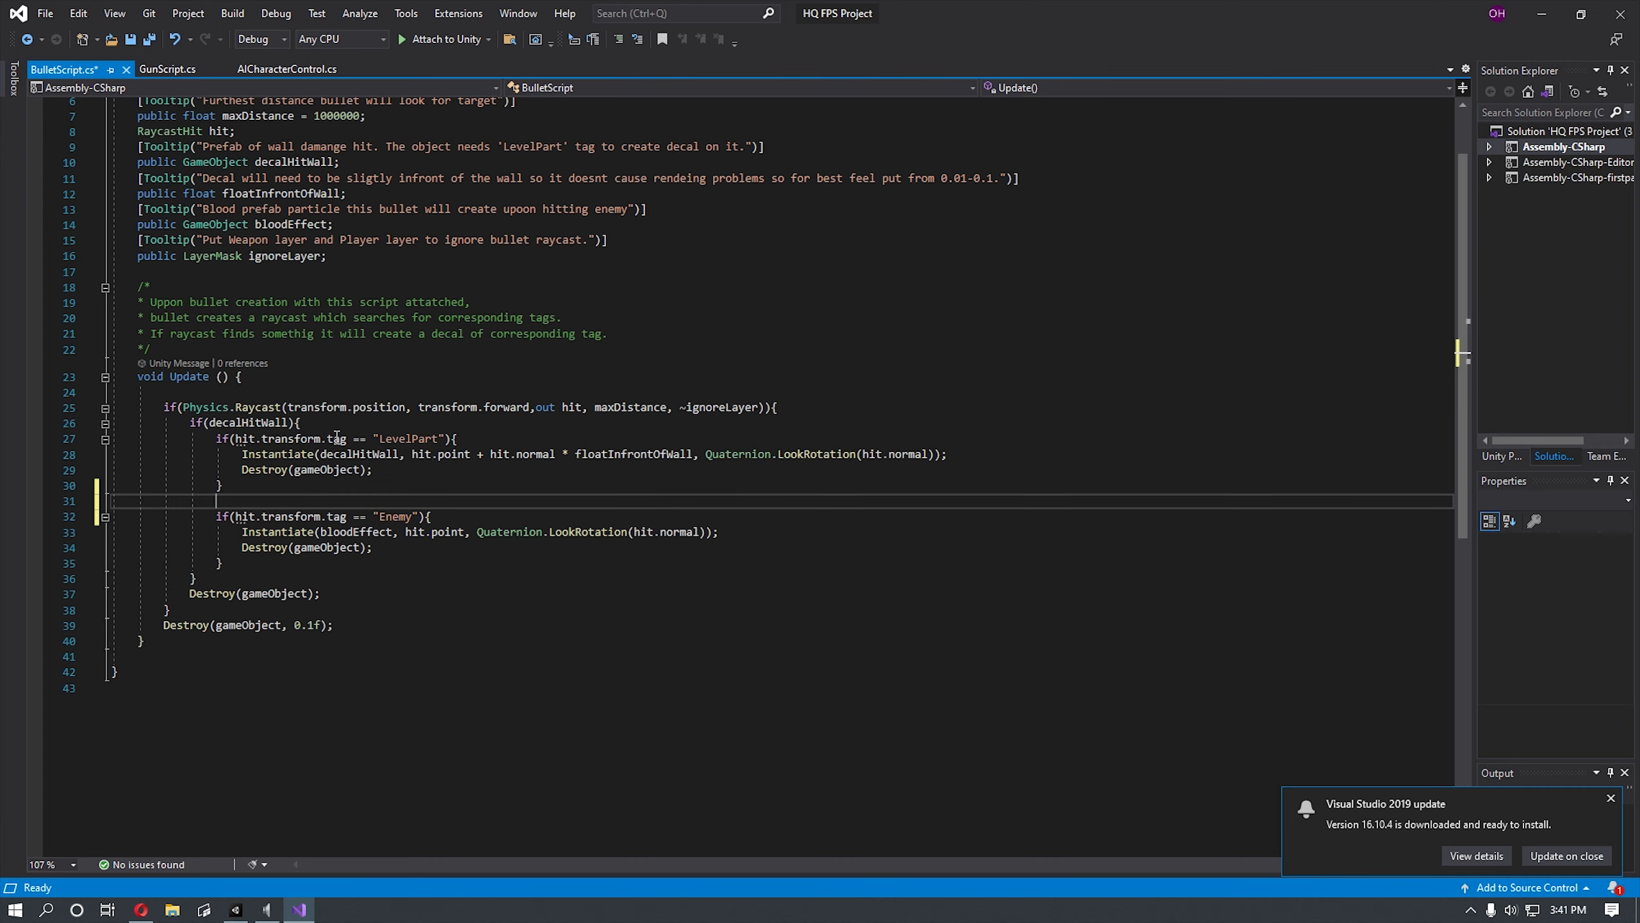
pyautogui.click(334, 425)
pyautogui.press('Return')
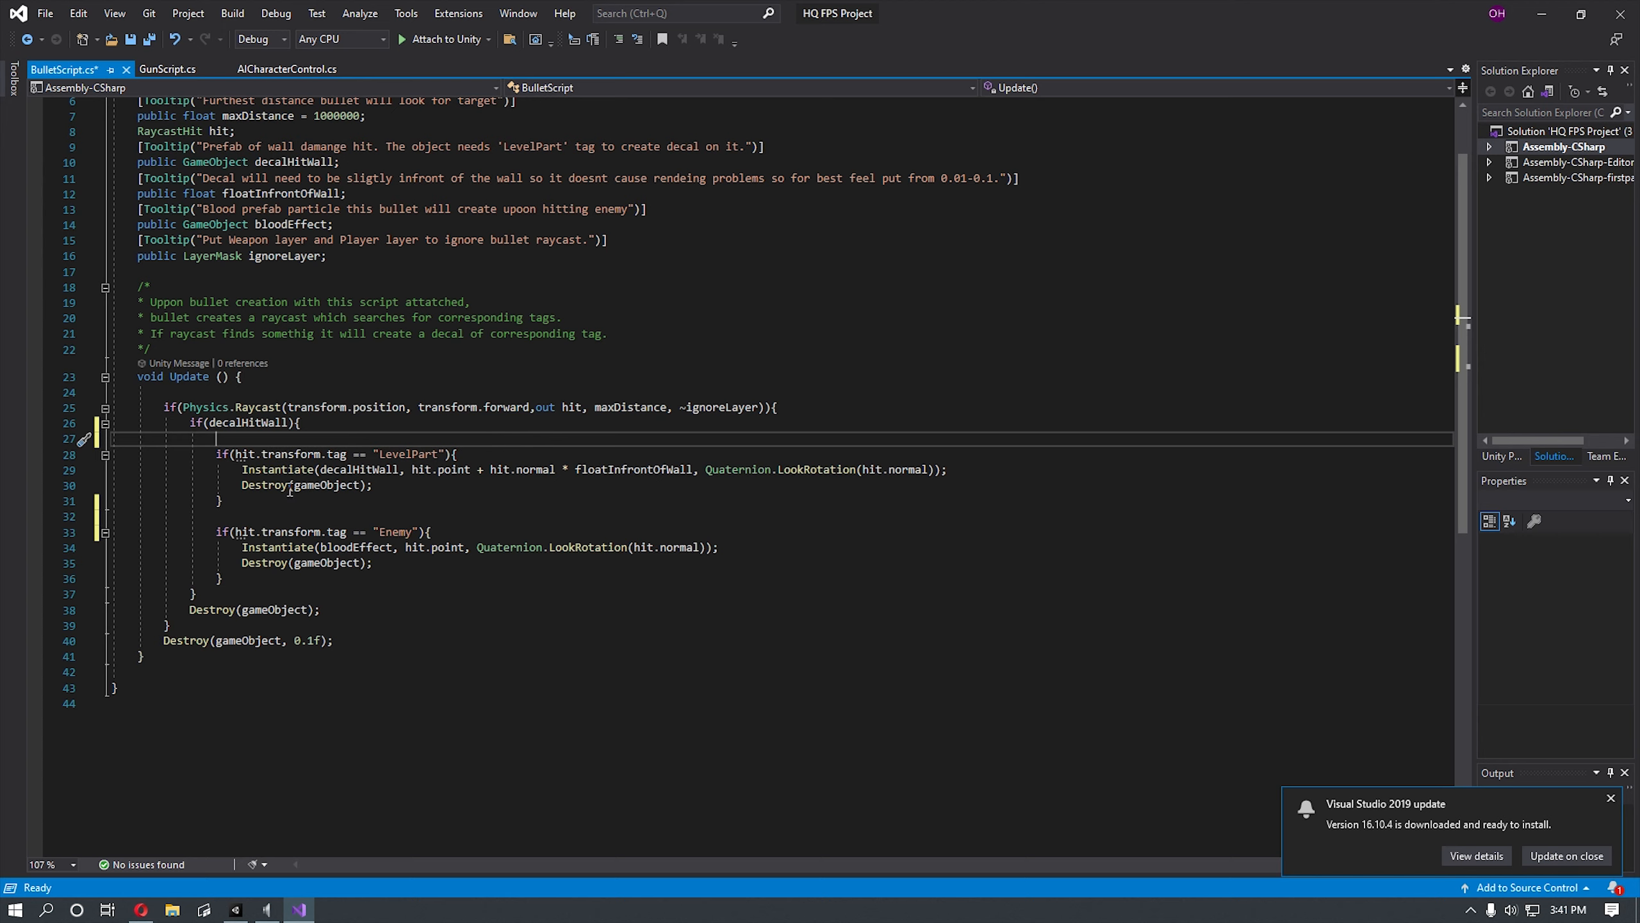
pyautogui.moveTo(364, 483)
pyautogui.click(45, 13)
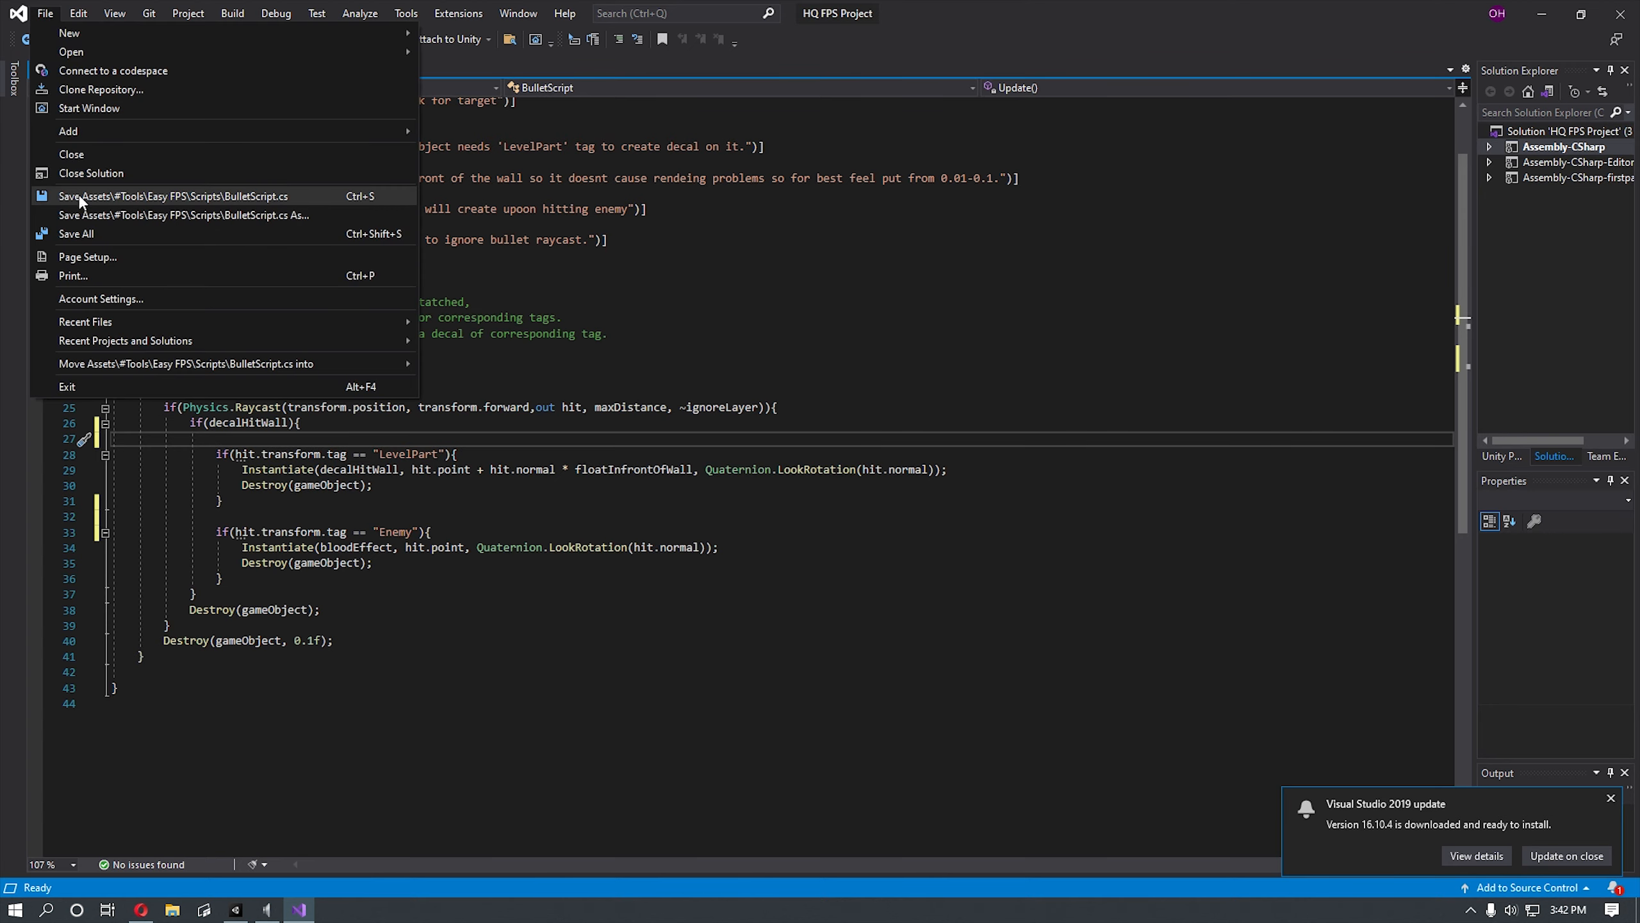
pyautogui.click(76, 233)
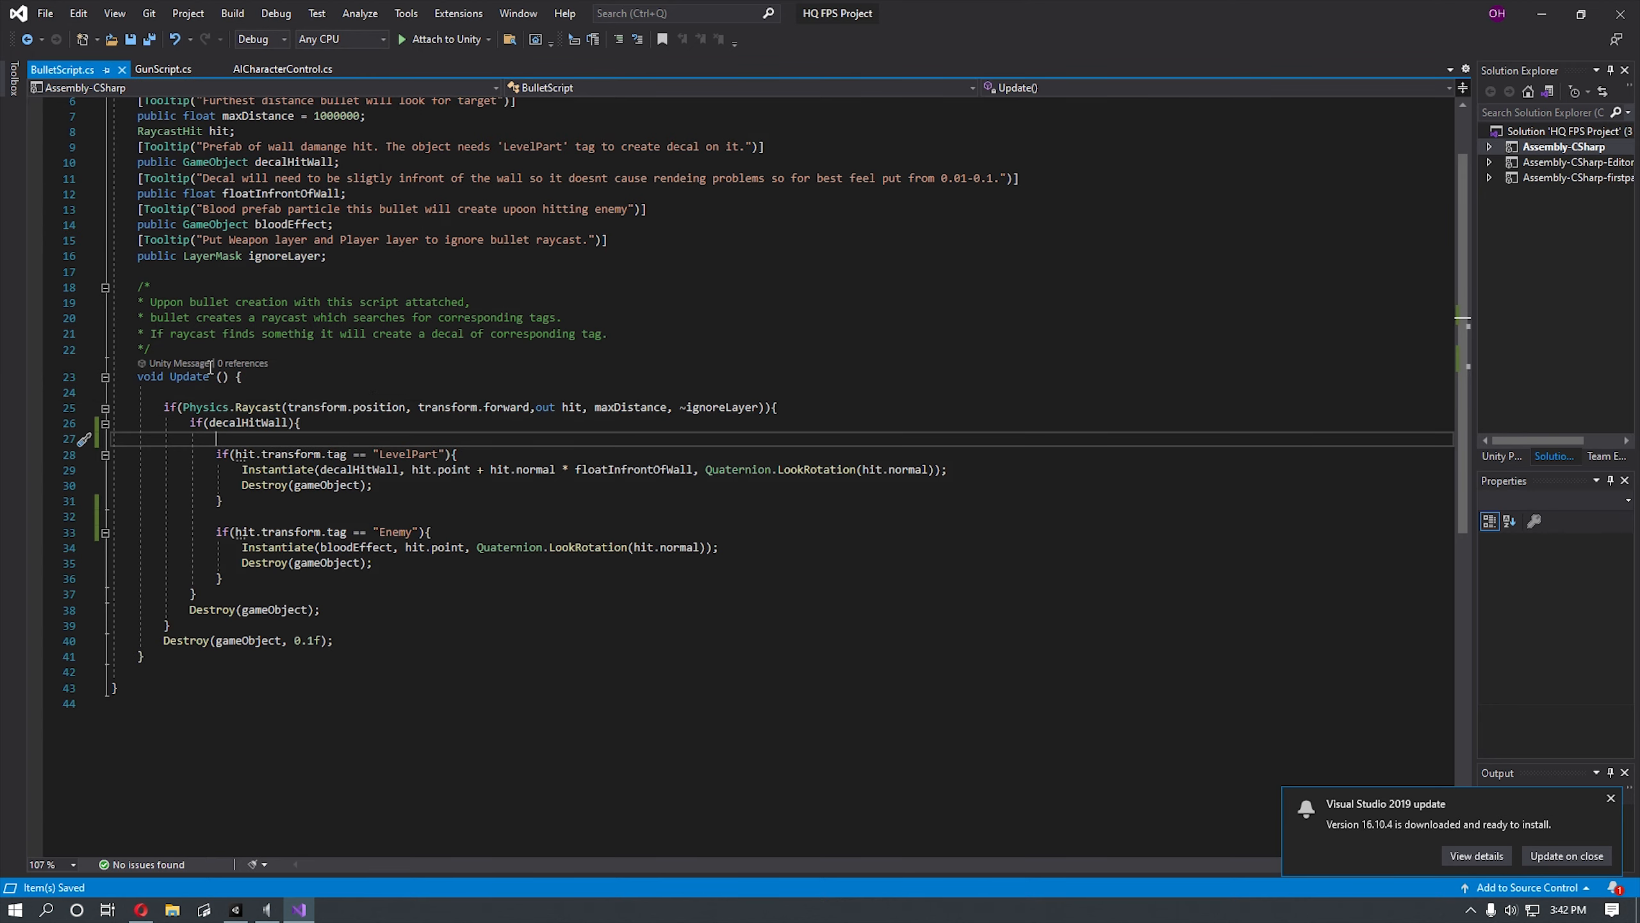
# Step: Switch back to Unity and collapse the #Tools folder in the project's assets
pyautogui.click(235, 912)
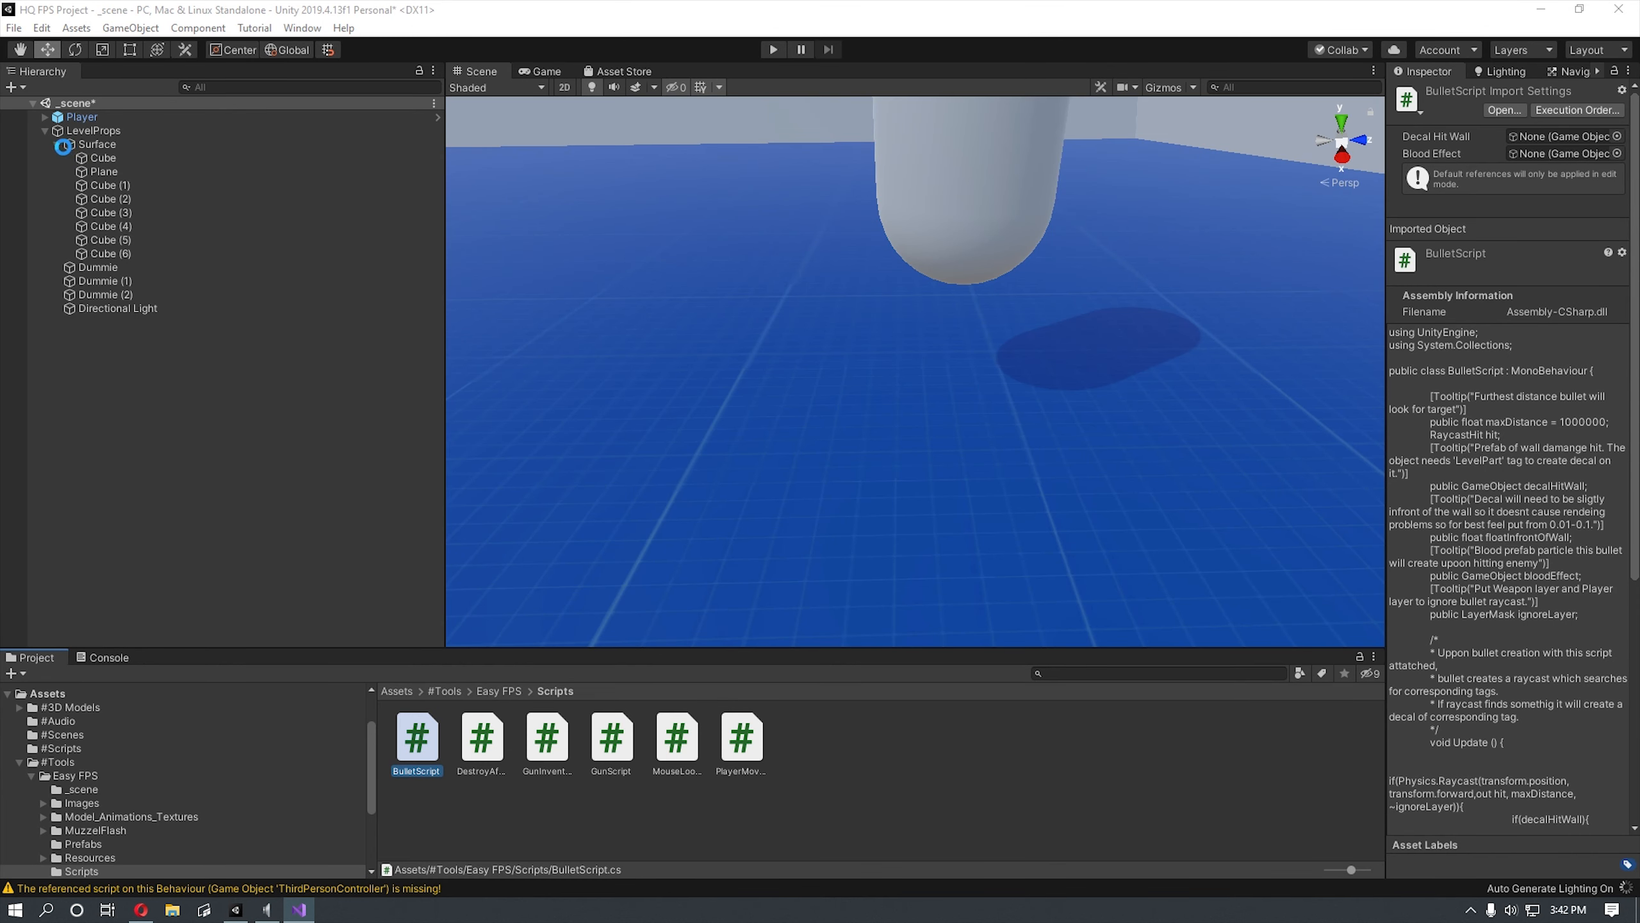
pyautogui.click(13, 764)
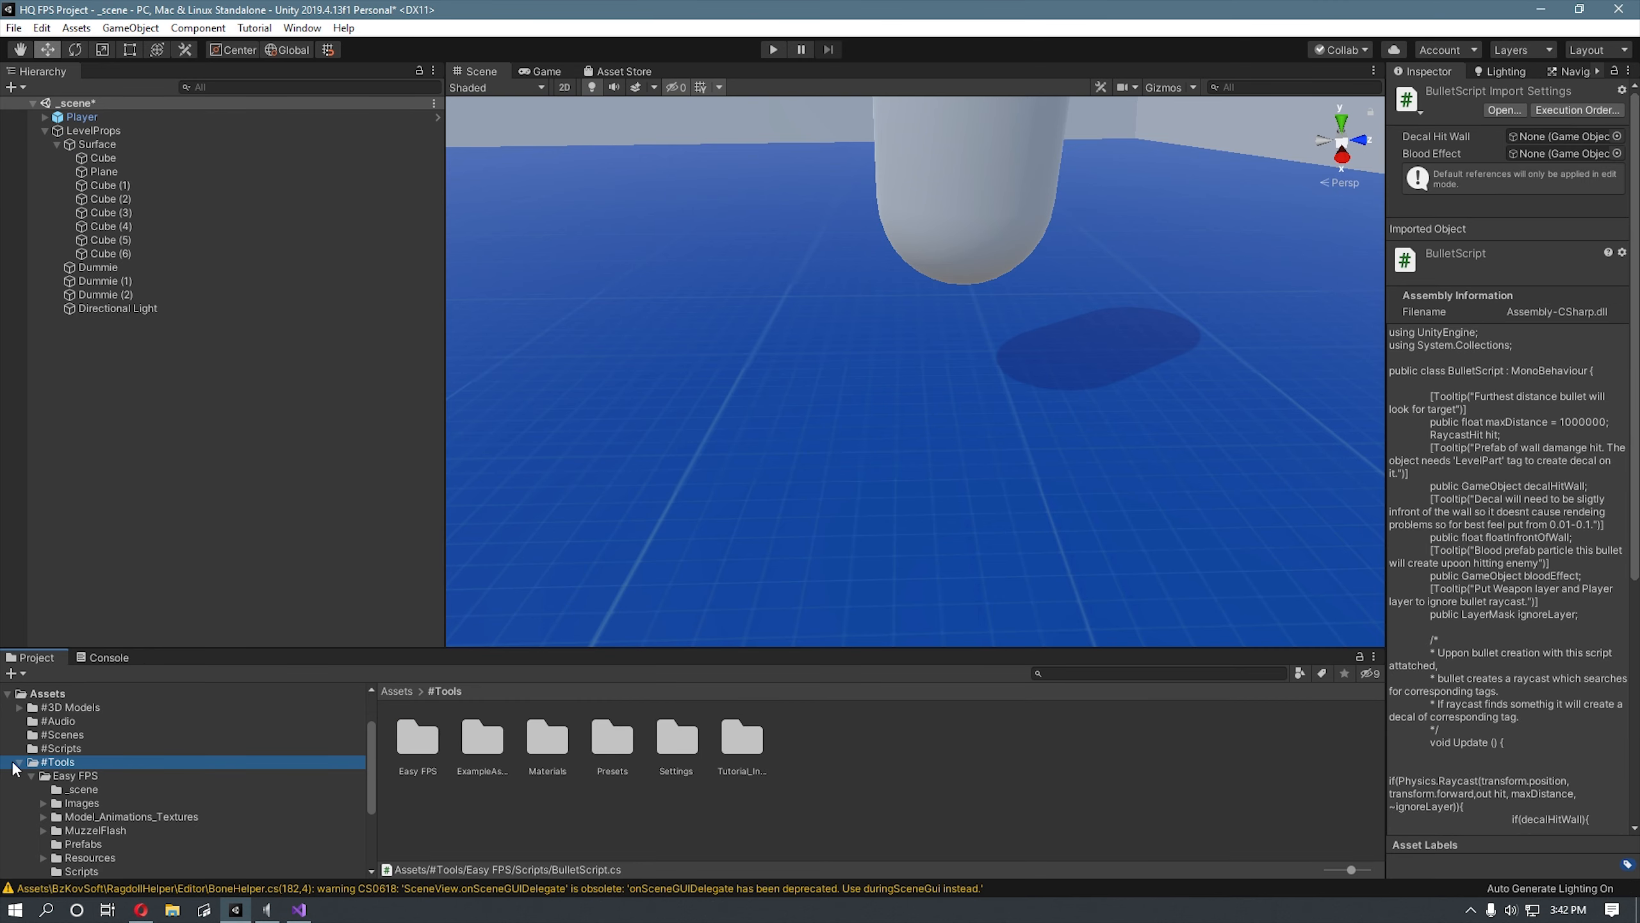
pyautogui.click(19, 764)
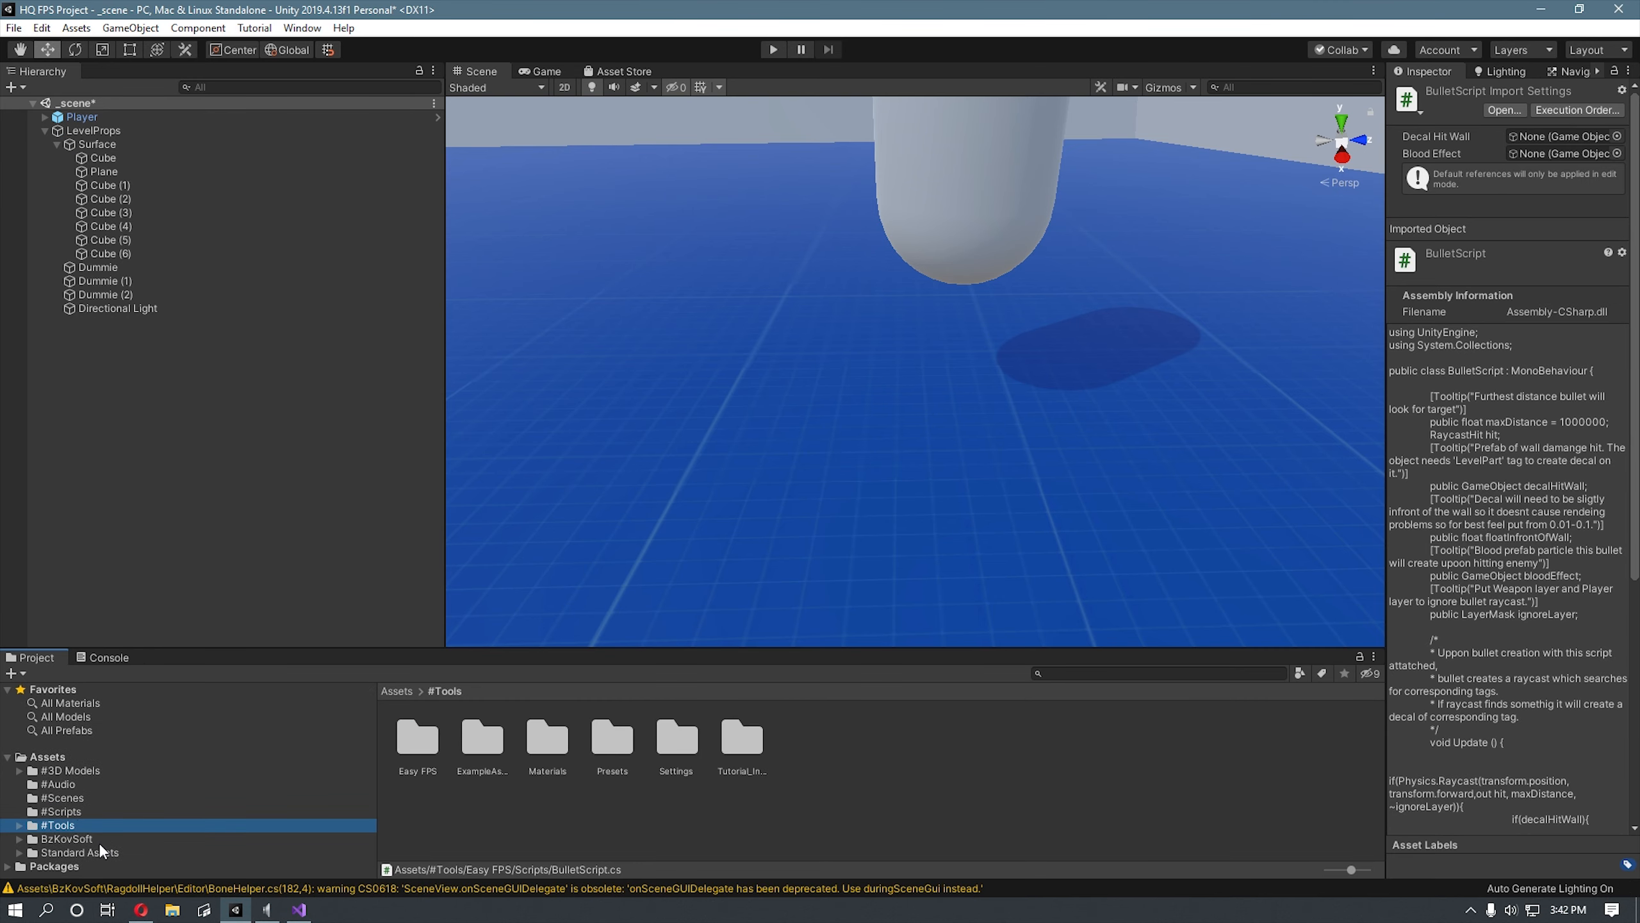
pyautogui.click(68, 800)
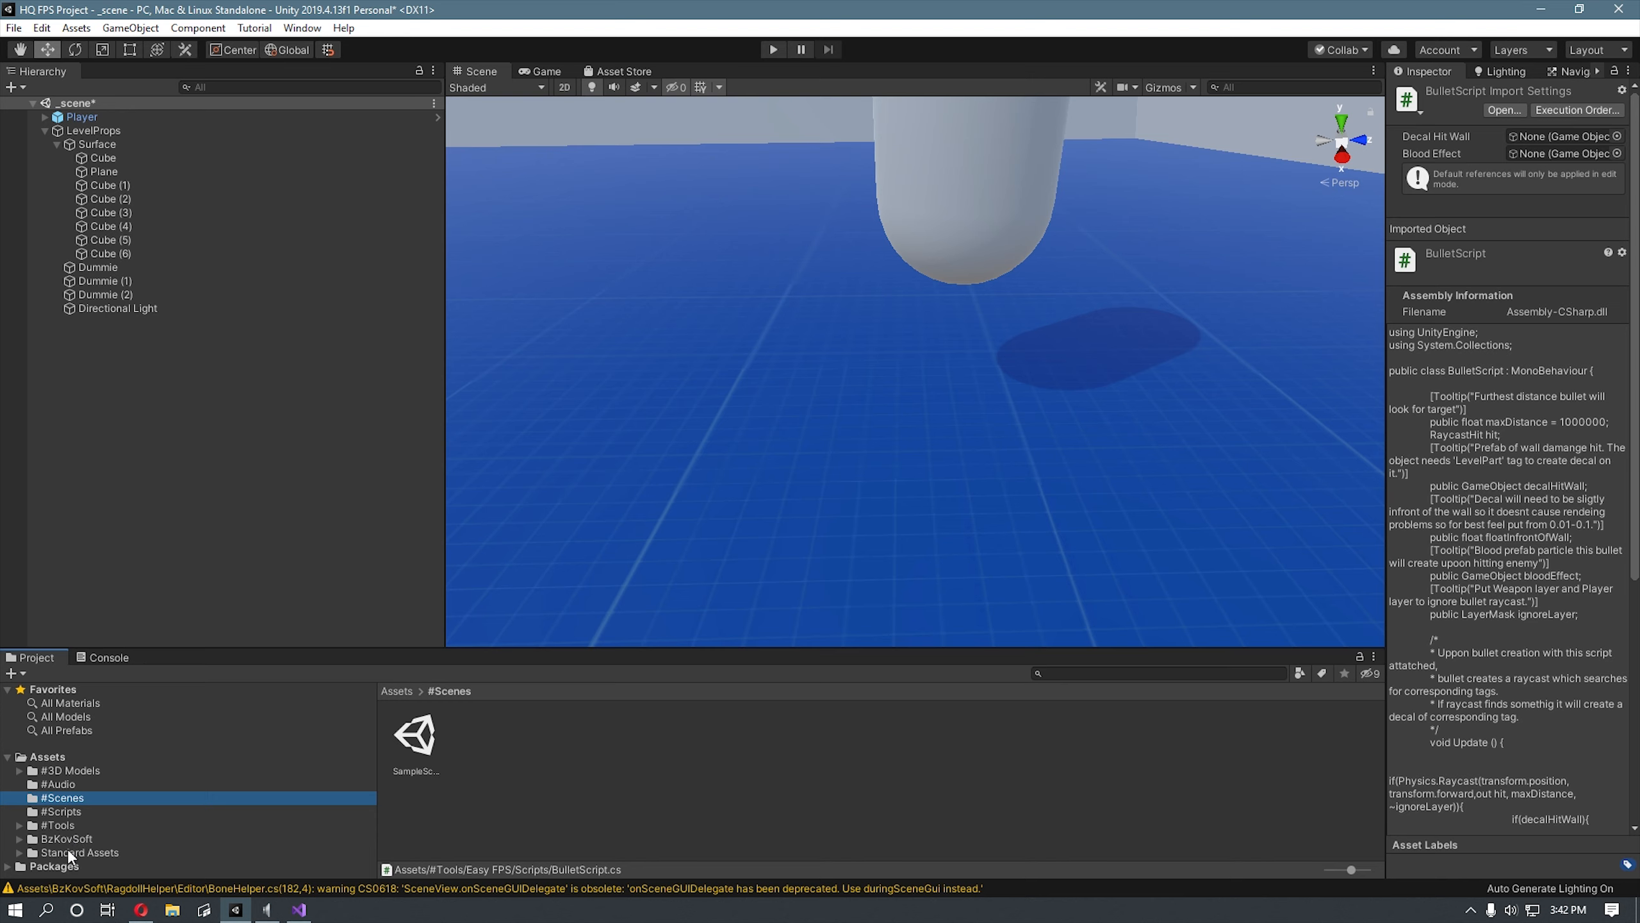
pyautogui.click(57, 826)
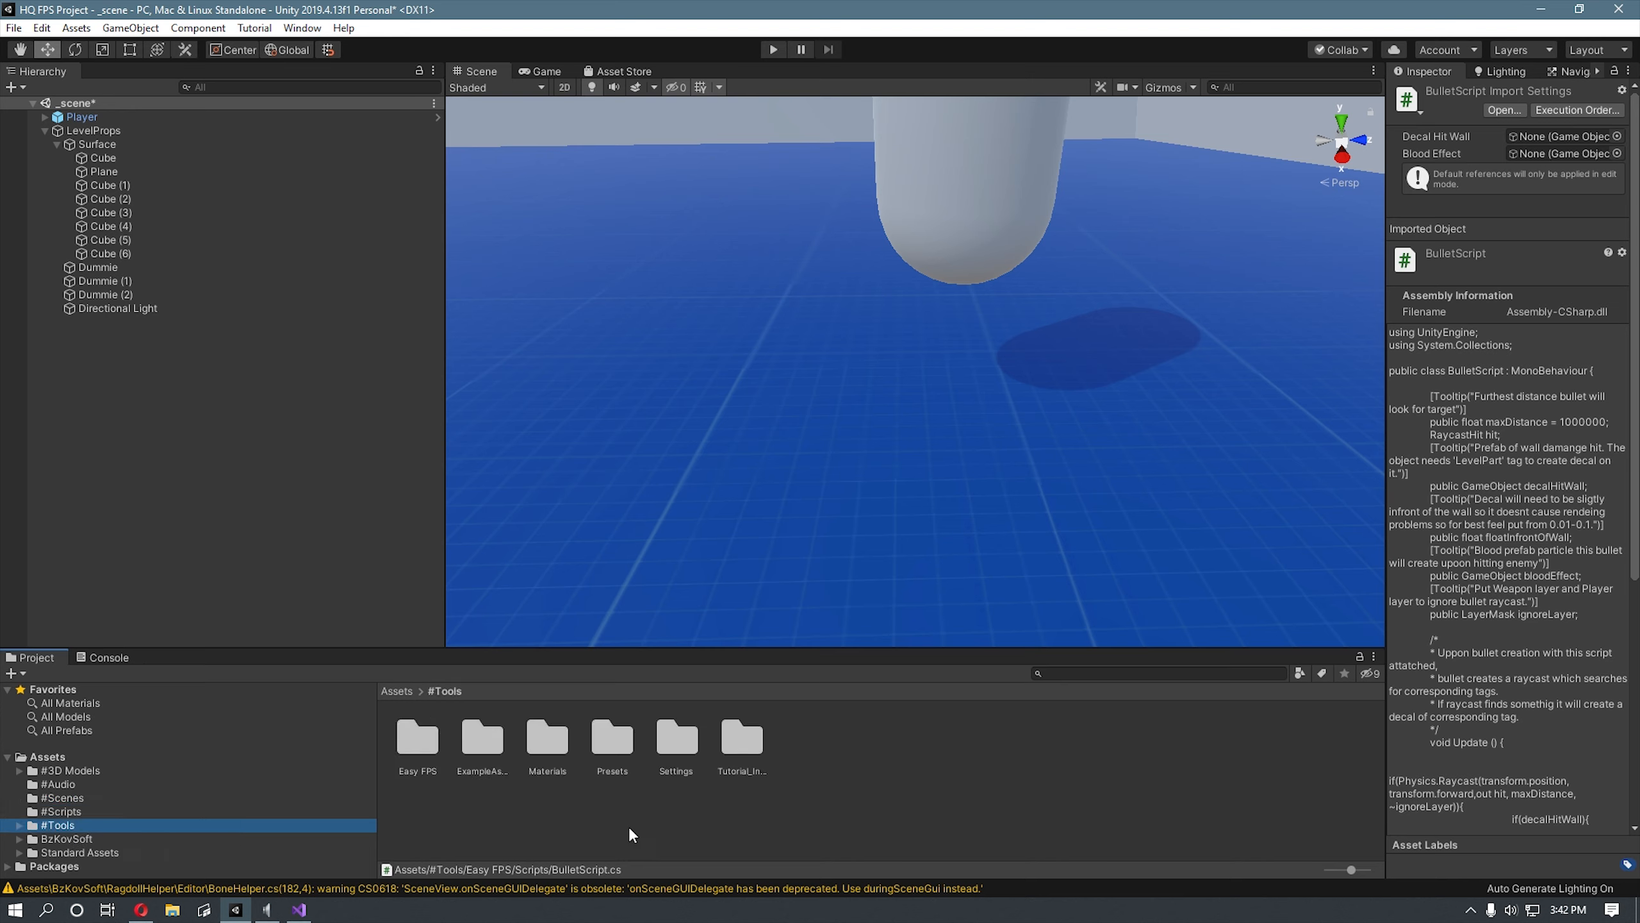
# Step: Place the AIThirdPersonController prefab from Standard Assets' ThirdPersonCharacter Prefabs folder into the scene beside the capsule dummy
pyautogui.click(100, 852)
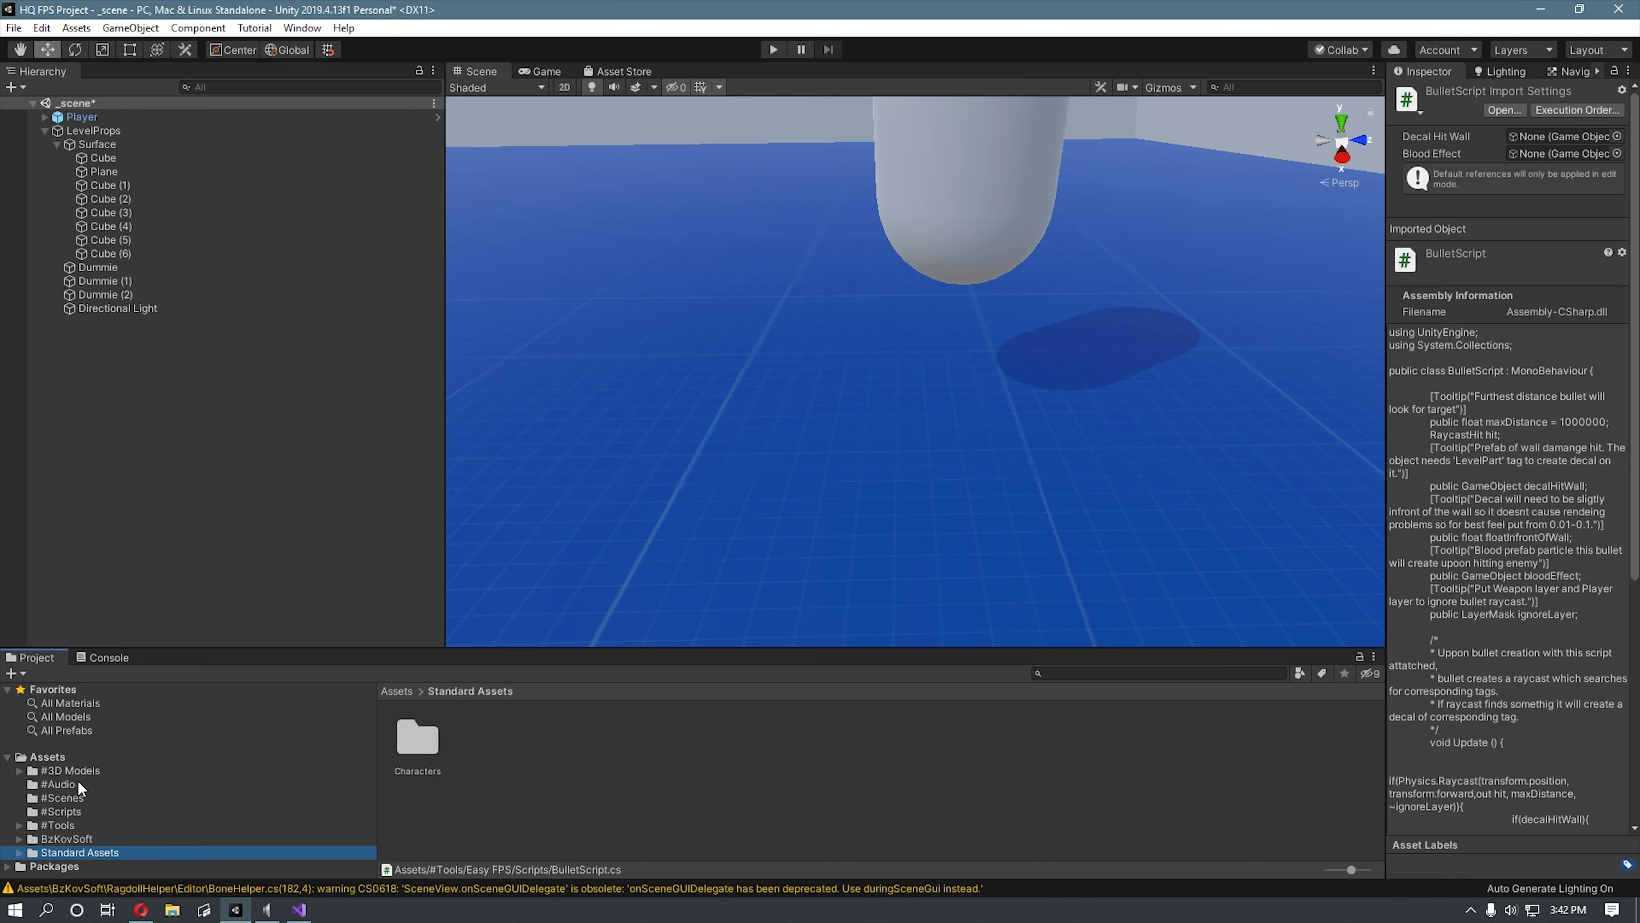
pyautogui.doubleClick(425, 752)
pyautogui.doubleClick(430, 751)
pyautogui.doubleClick(666, 747)
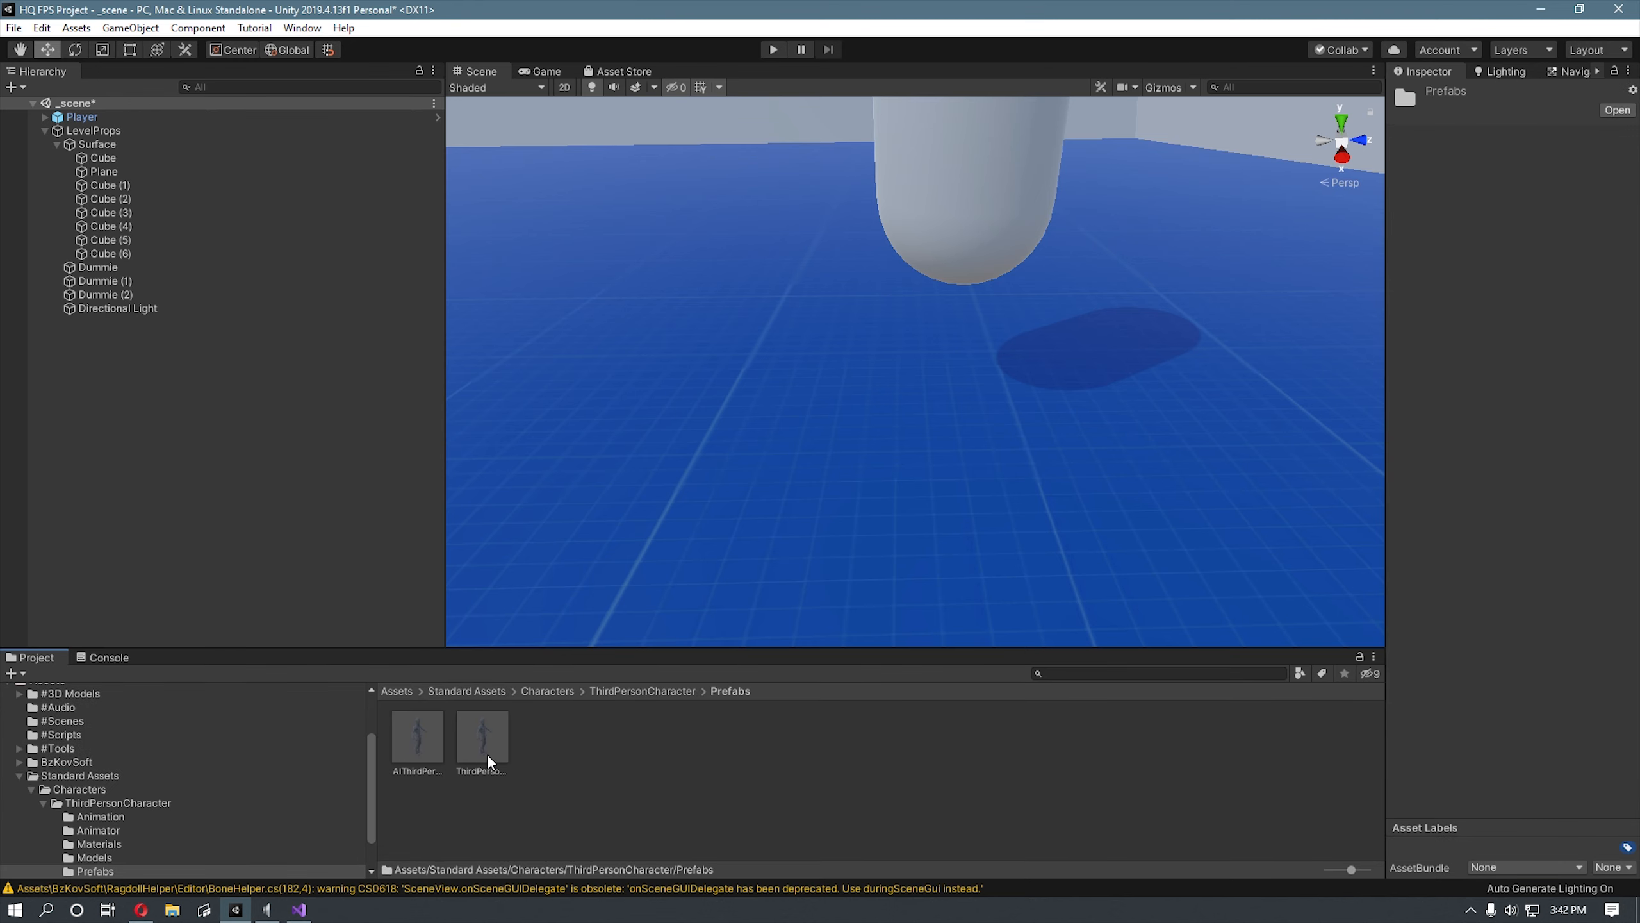
pyautogui.moveTo(467, 752); pyautogui.dragTo(863, 412)
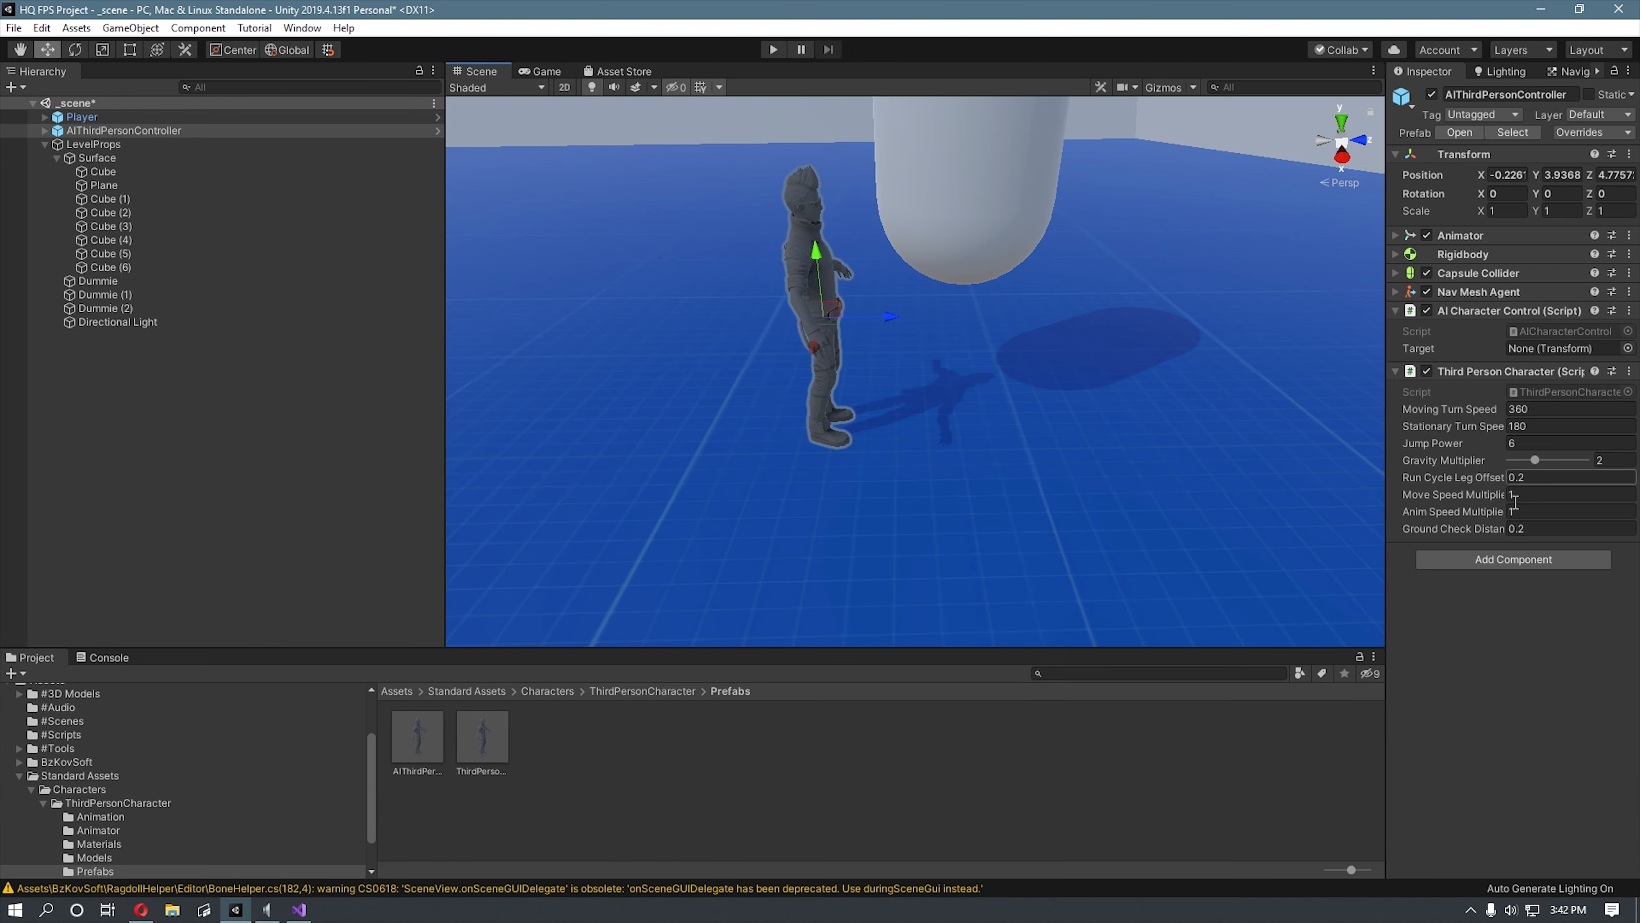
# Step: Create a new script component named EnemyStats on the AIThirdPersonController
pyautogui.click(1476, 560)
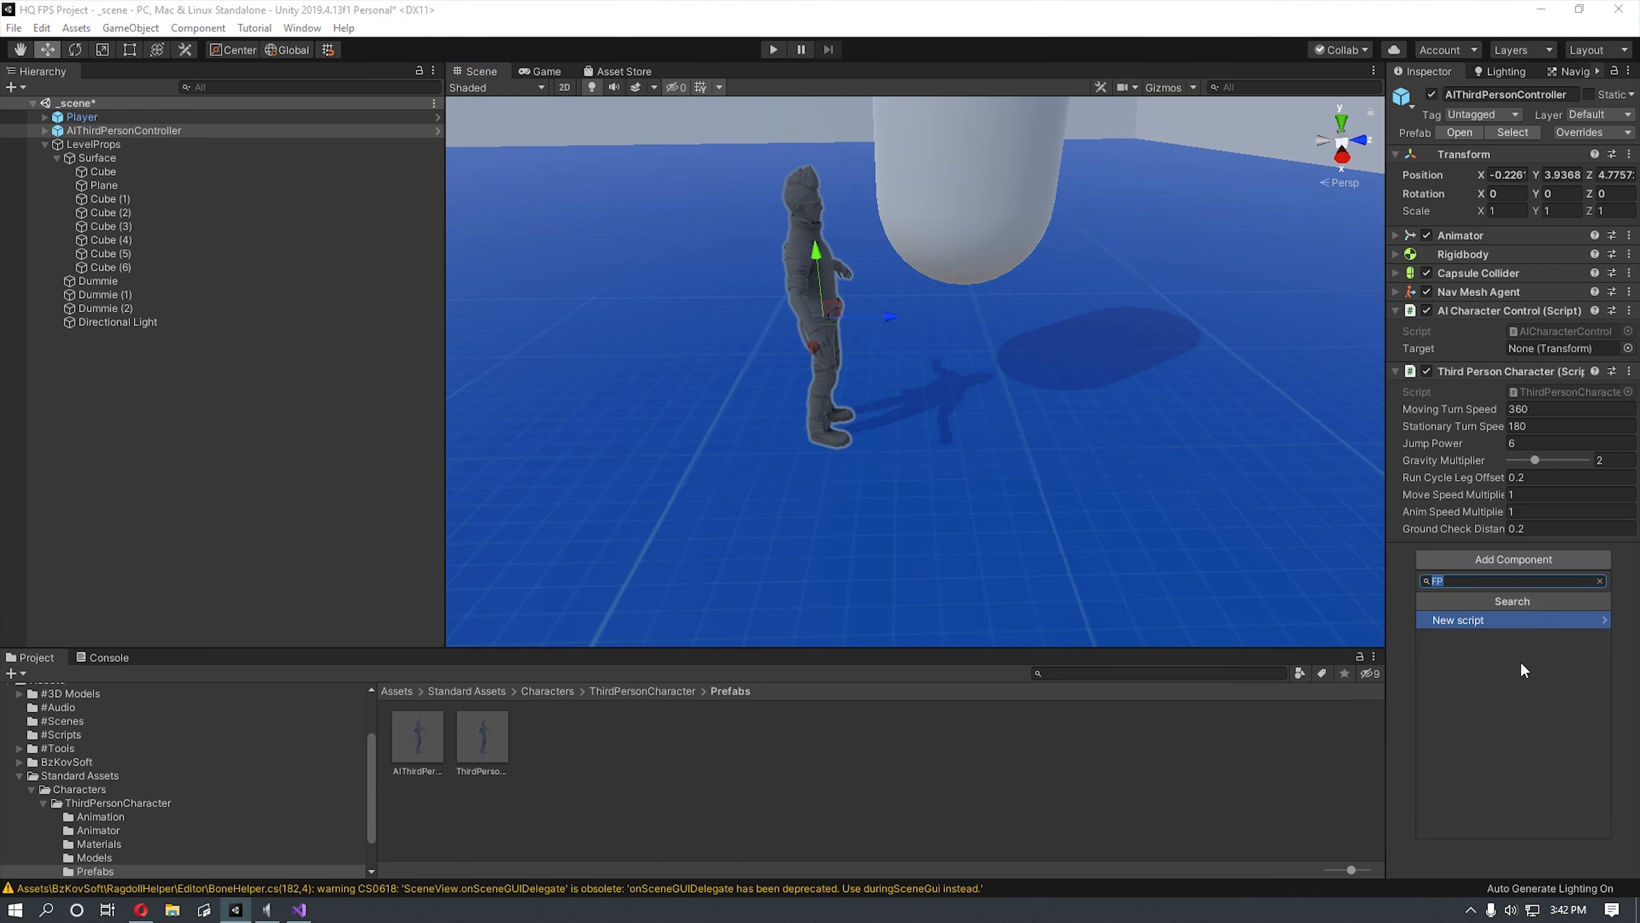
pyautogui.write('EnemyStats')
pyautogui.press('Return')
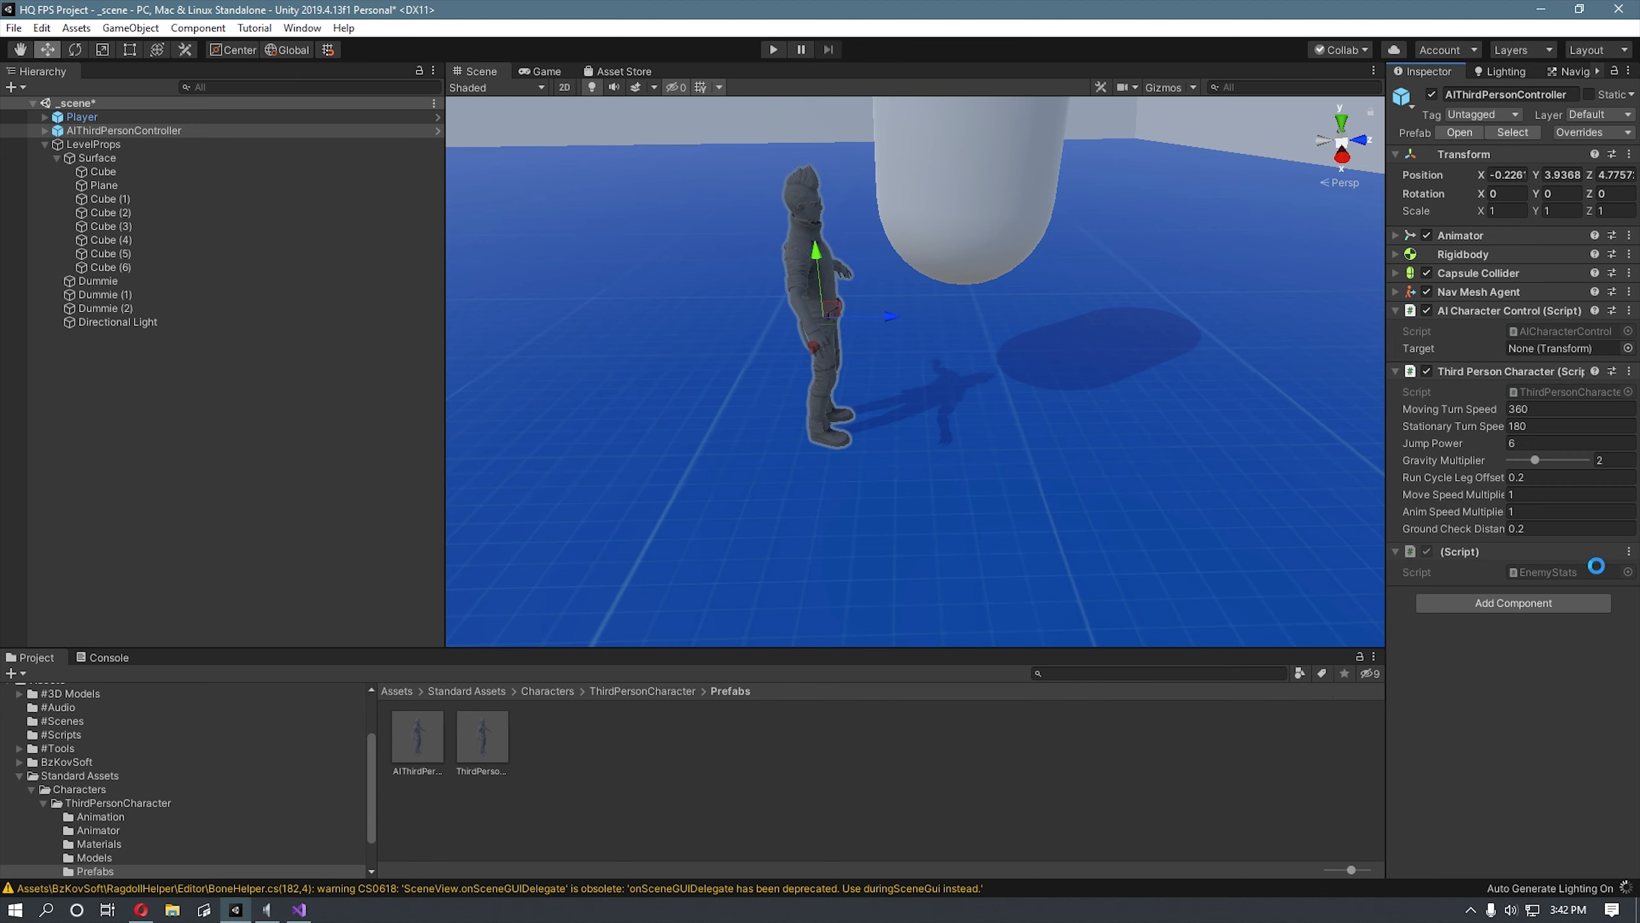
pyautogui.rightClick(1485, 556)
pyautogui.click(1559, 784)
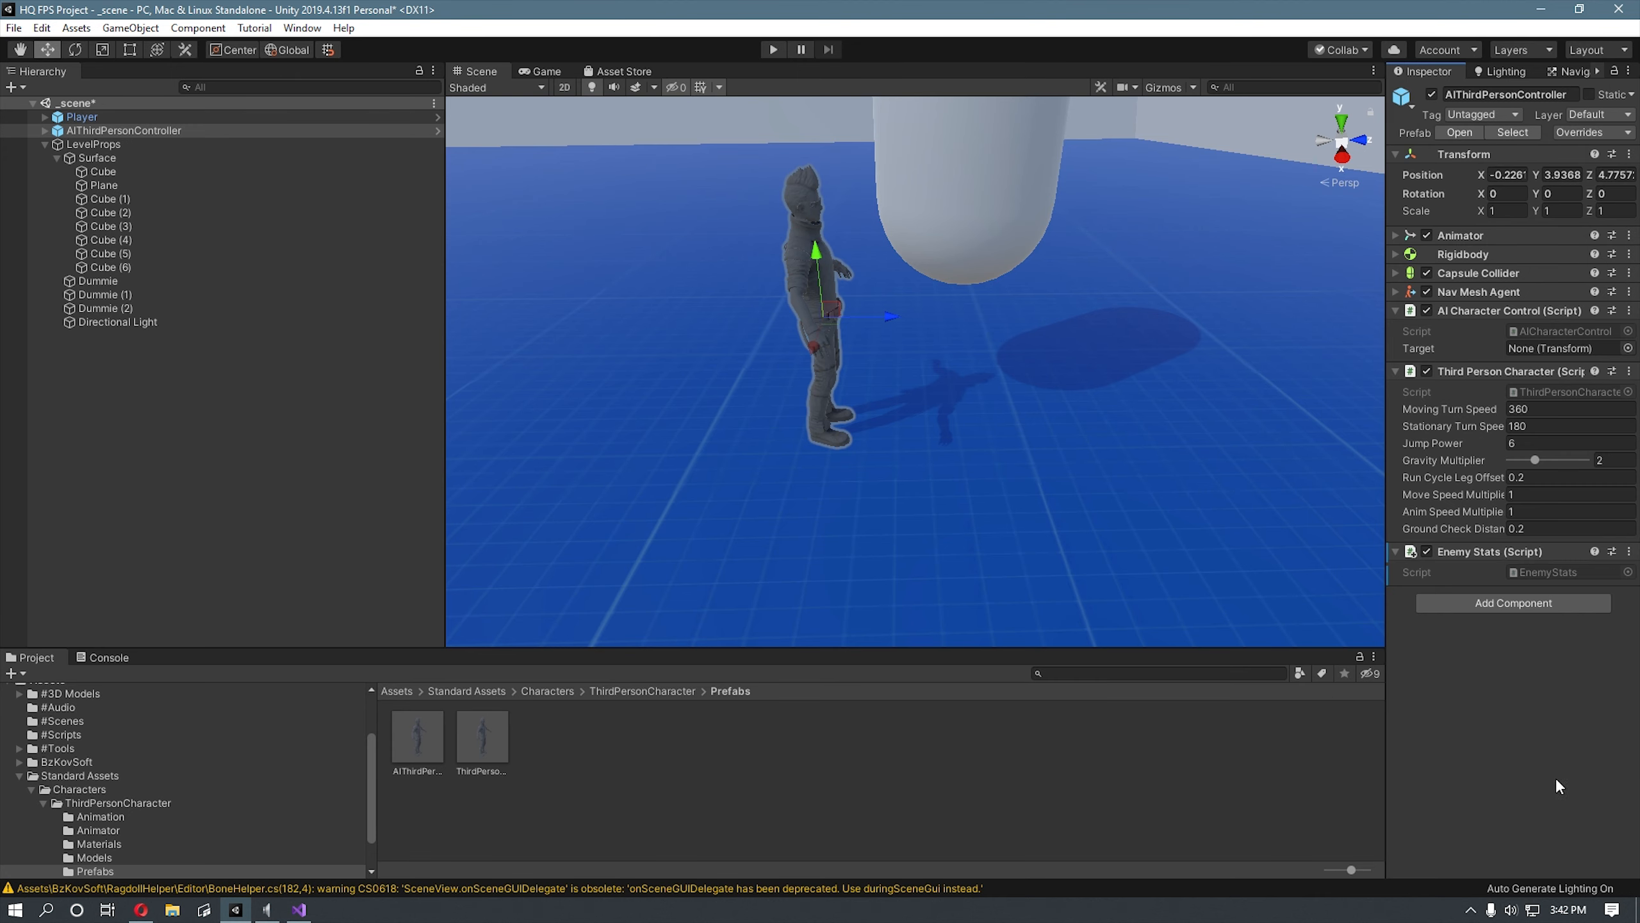
# Step: Collapse the AI Character Control and Third Person Character components, and open the EnemyStats script for editing
pyautogui.click(1489, 310)
pyautogui.click(1480, 330)
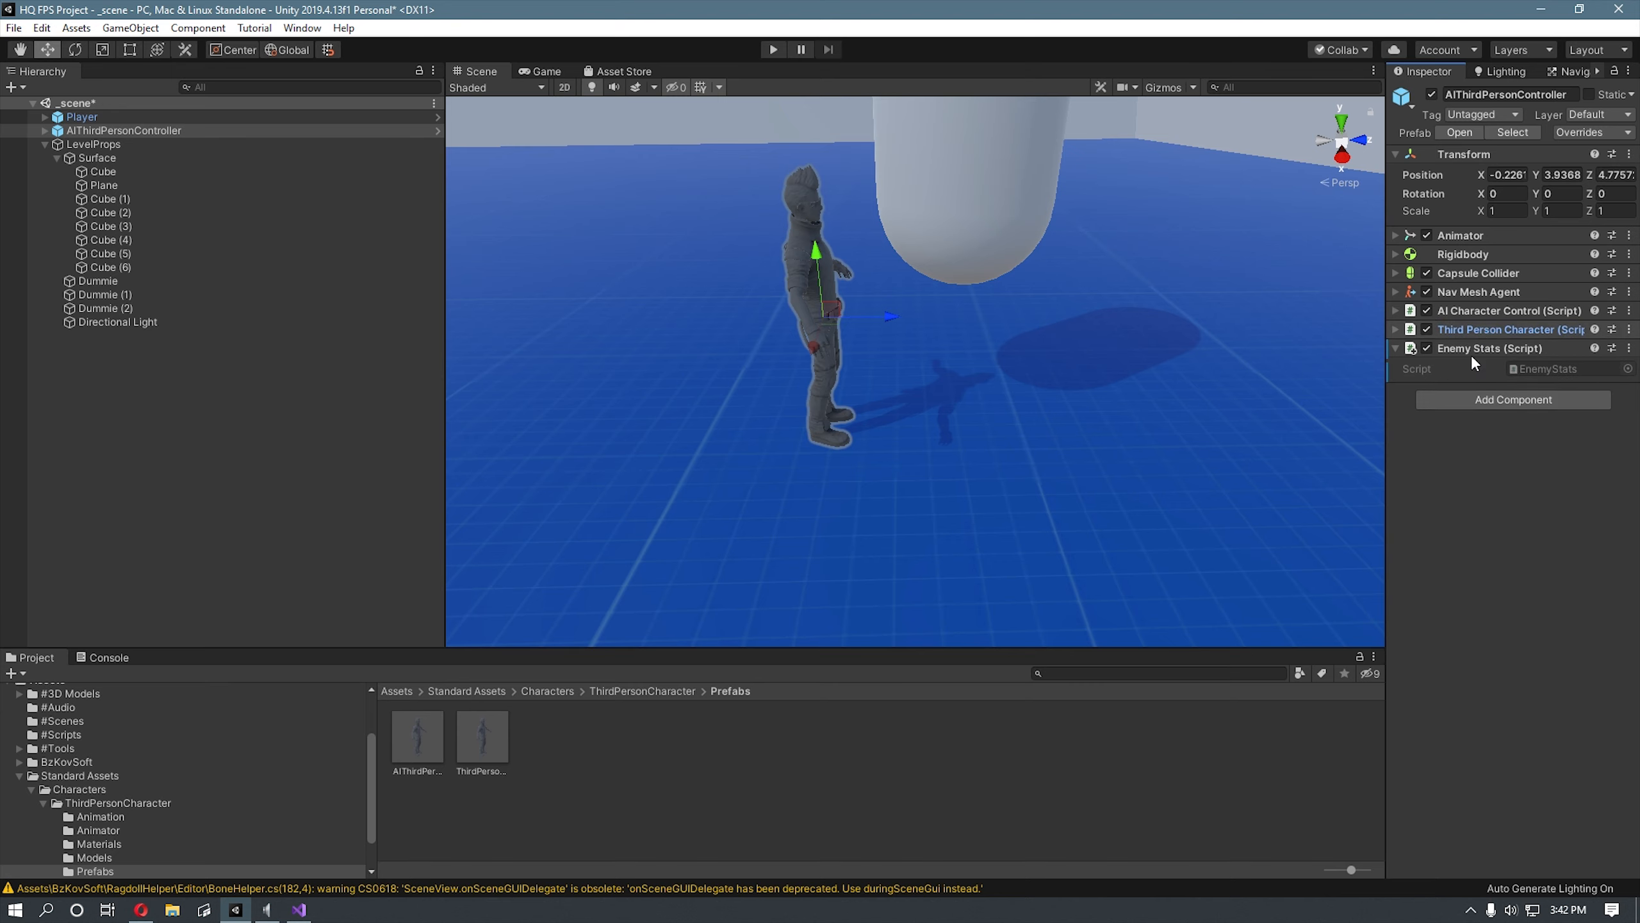
pyautogui.rightClick(1502, 352)
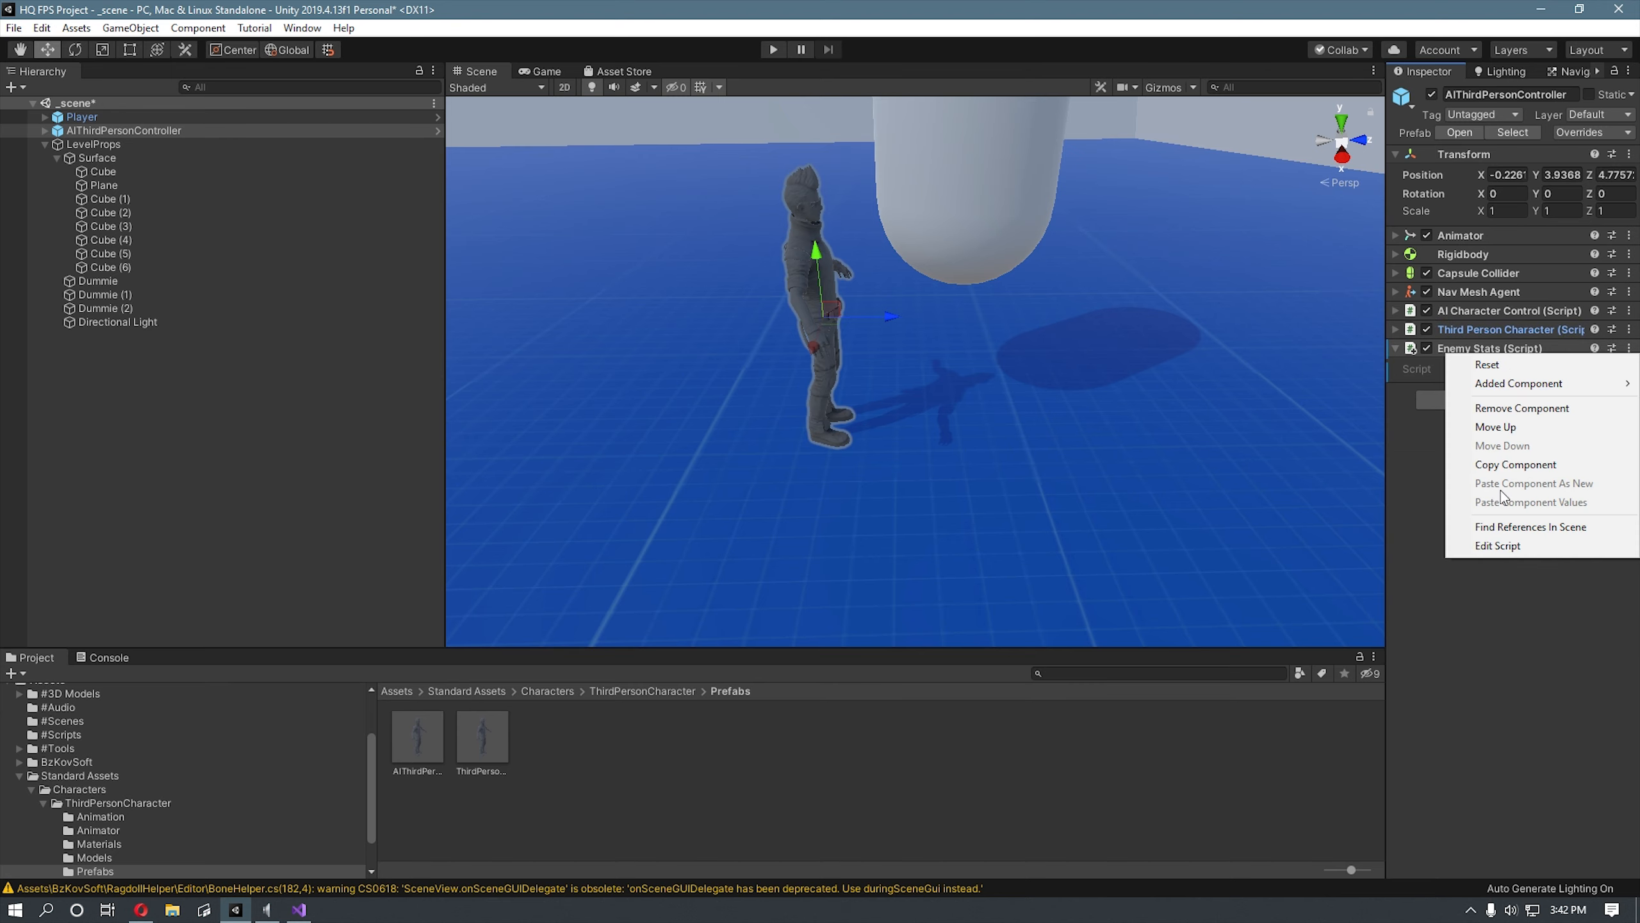
pyautogui.click(1506, 549)
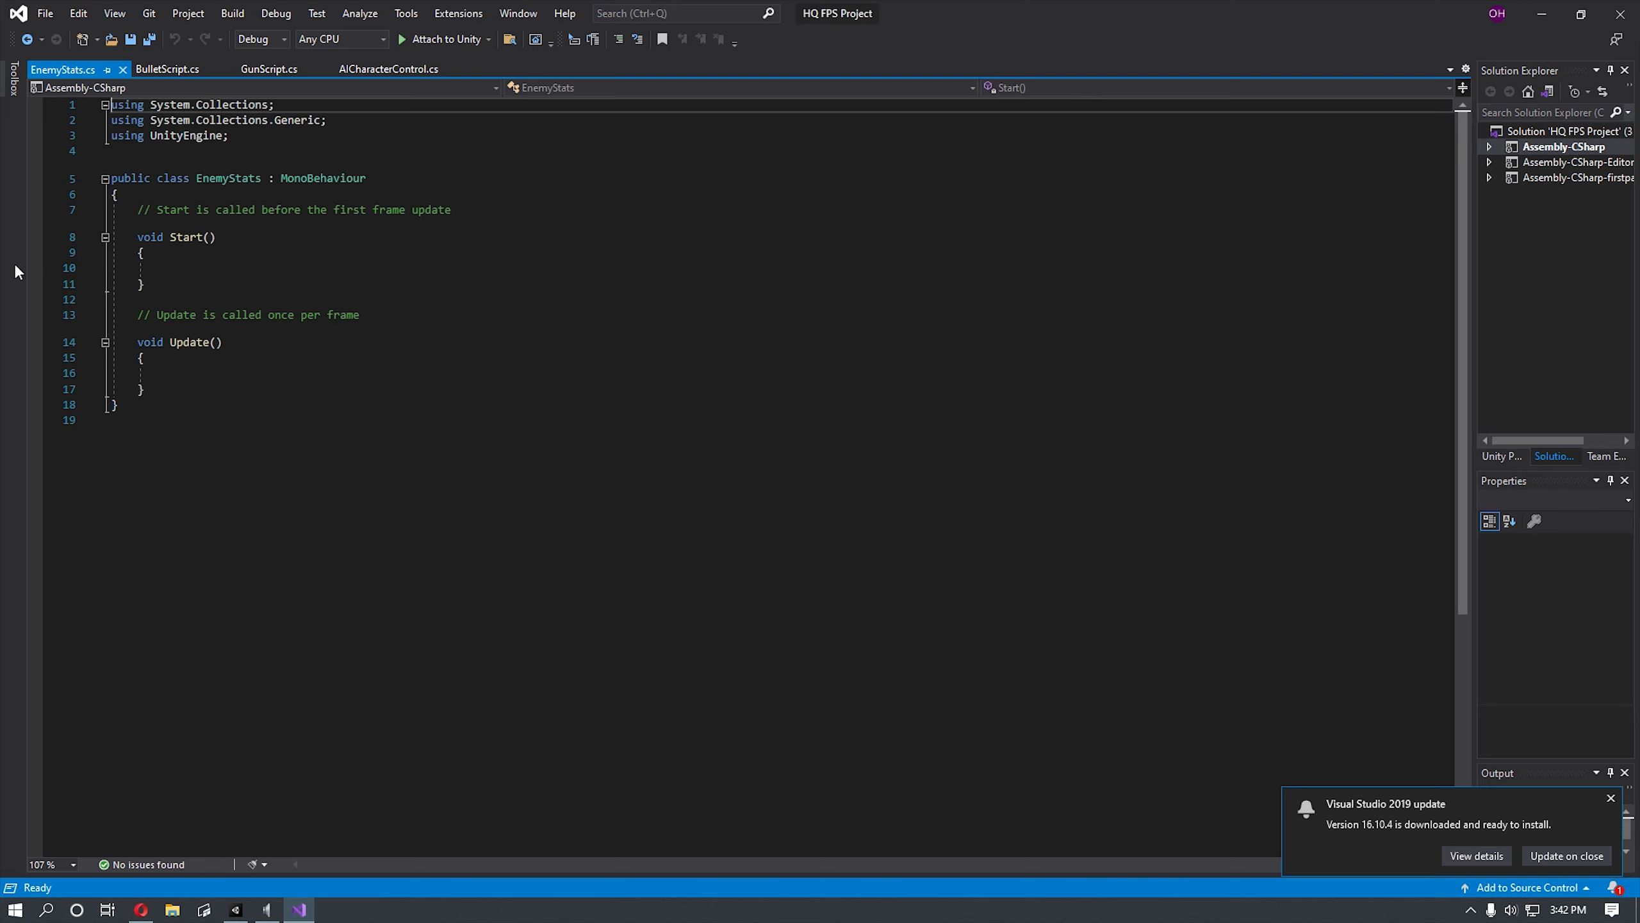
# Step: Replace the comment above Start() in EnemyStats with blank lines
pyautogui.moveTo(137, 211); pyautogui.dragTo(549, 214)
pyautogui.press('BackSpace')
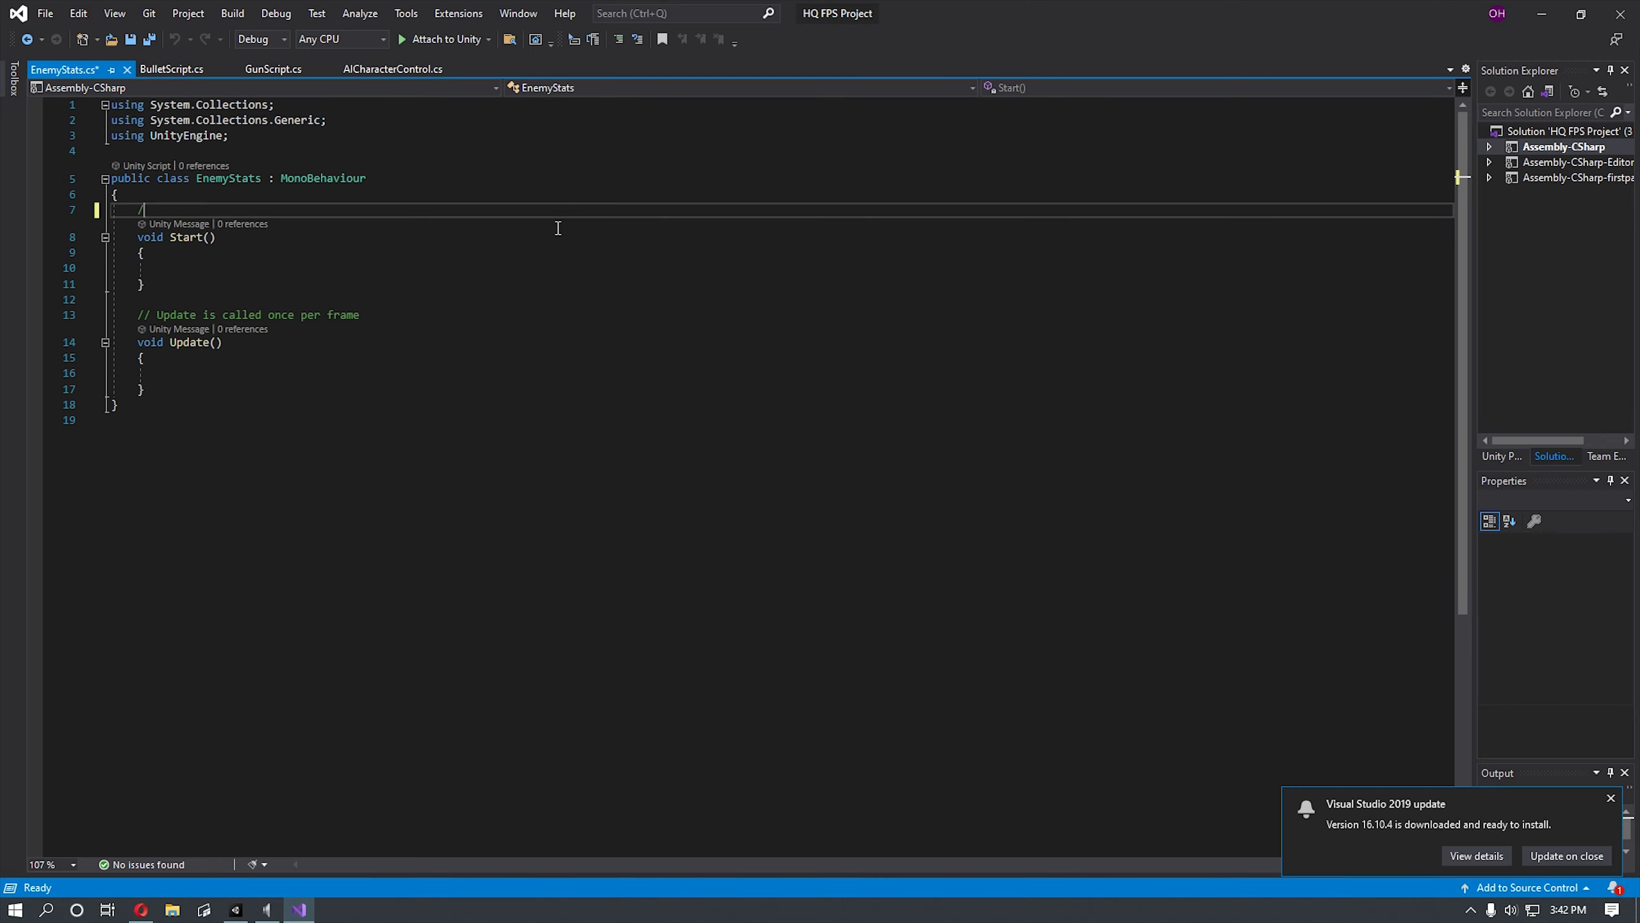
pyautogui.press('Return')
pyautogui.press('Return')
pyautogui.press('Return')
pyautogui.click(174, 243)
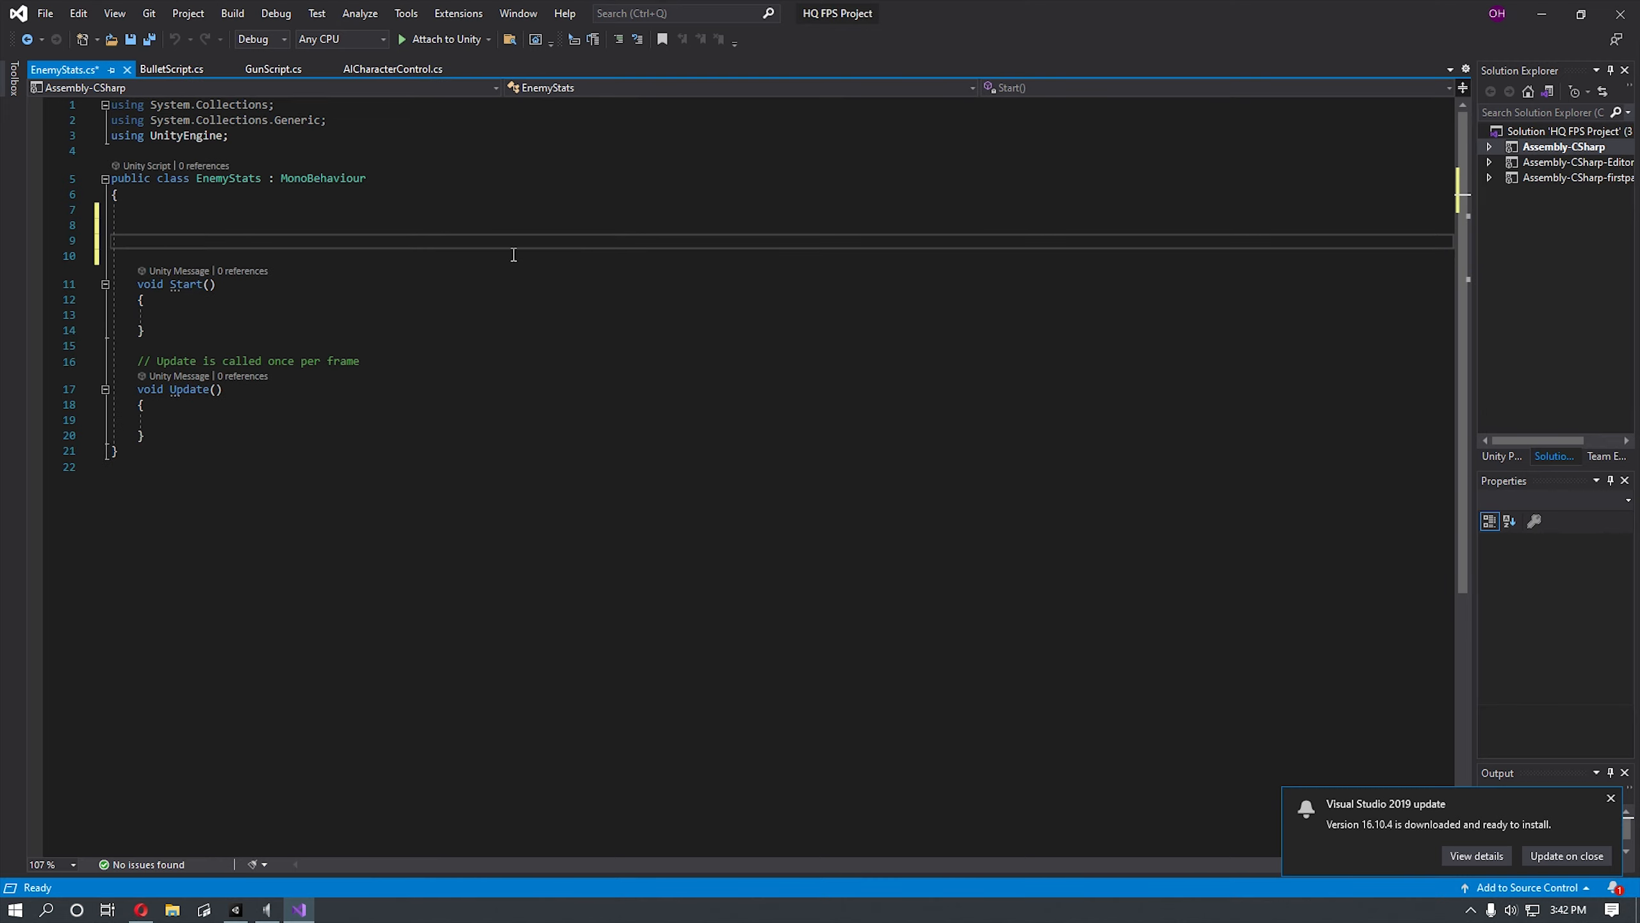
# Step: Declare the variable public float Health; above Start() in EnemyStats
pyautogui.write('pu')
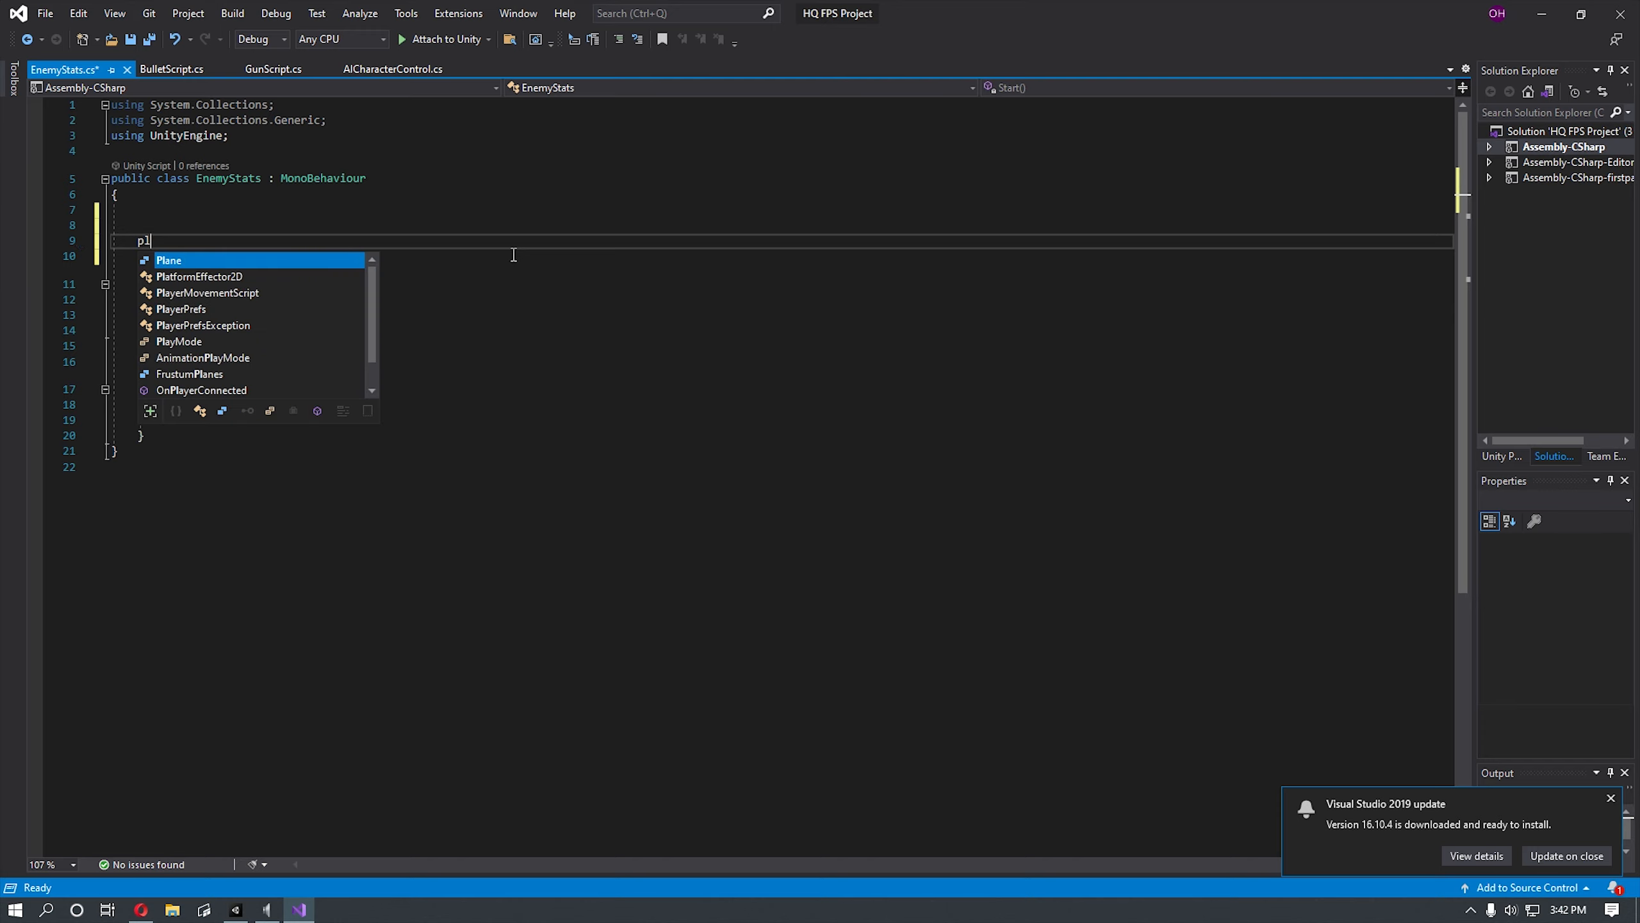
pyautogui.write('blic ')
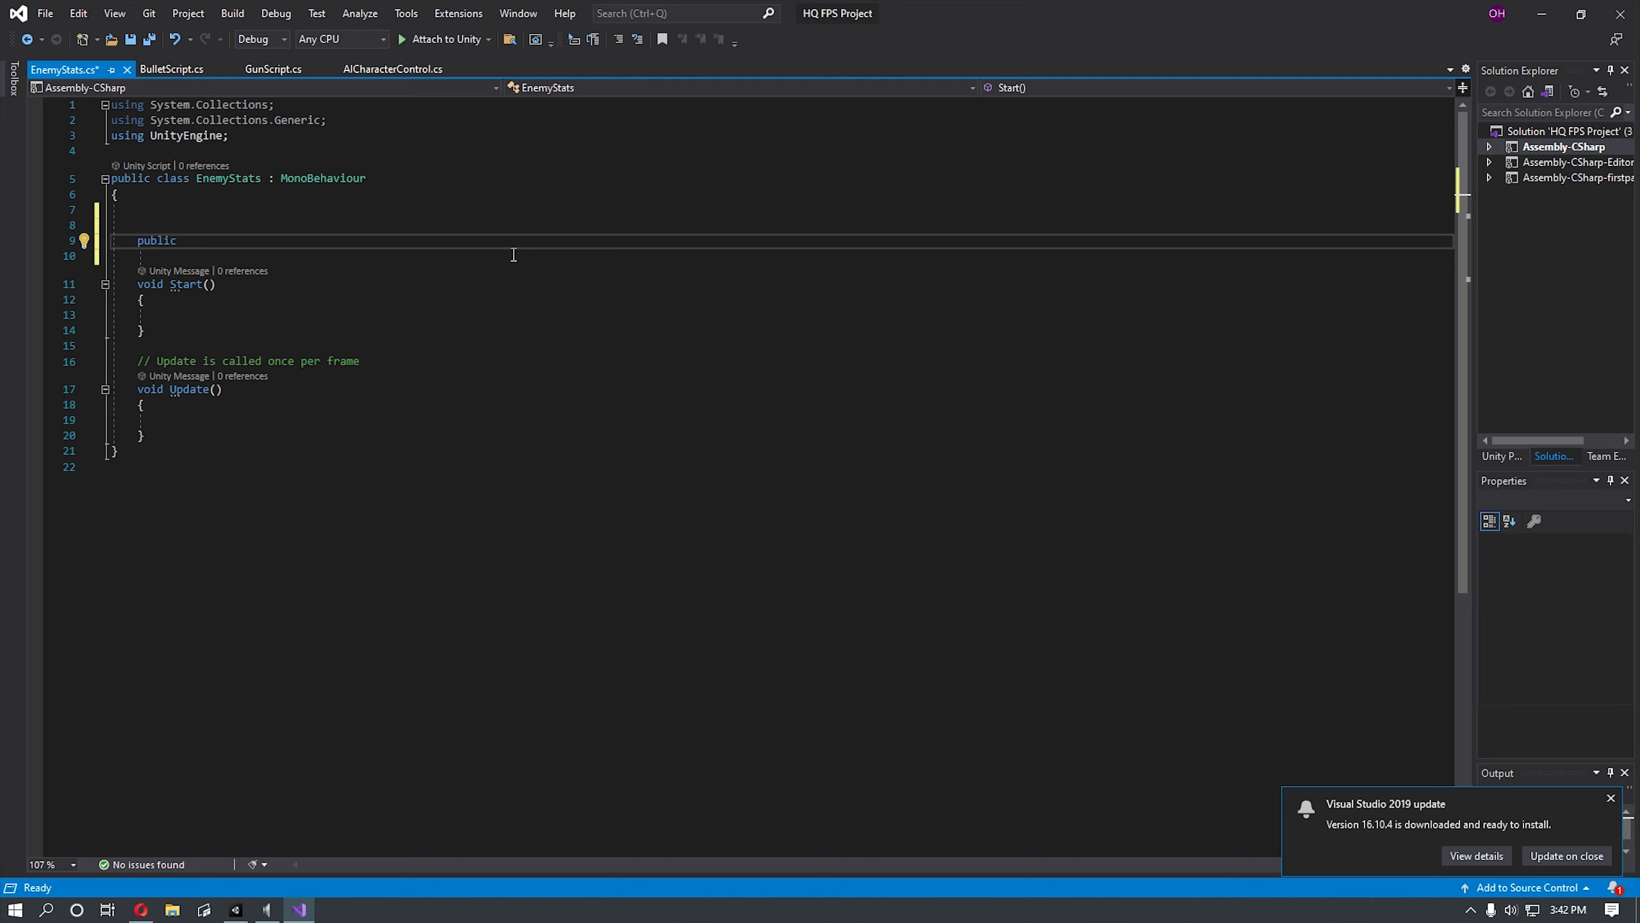
pyautogui.write('float Healt')
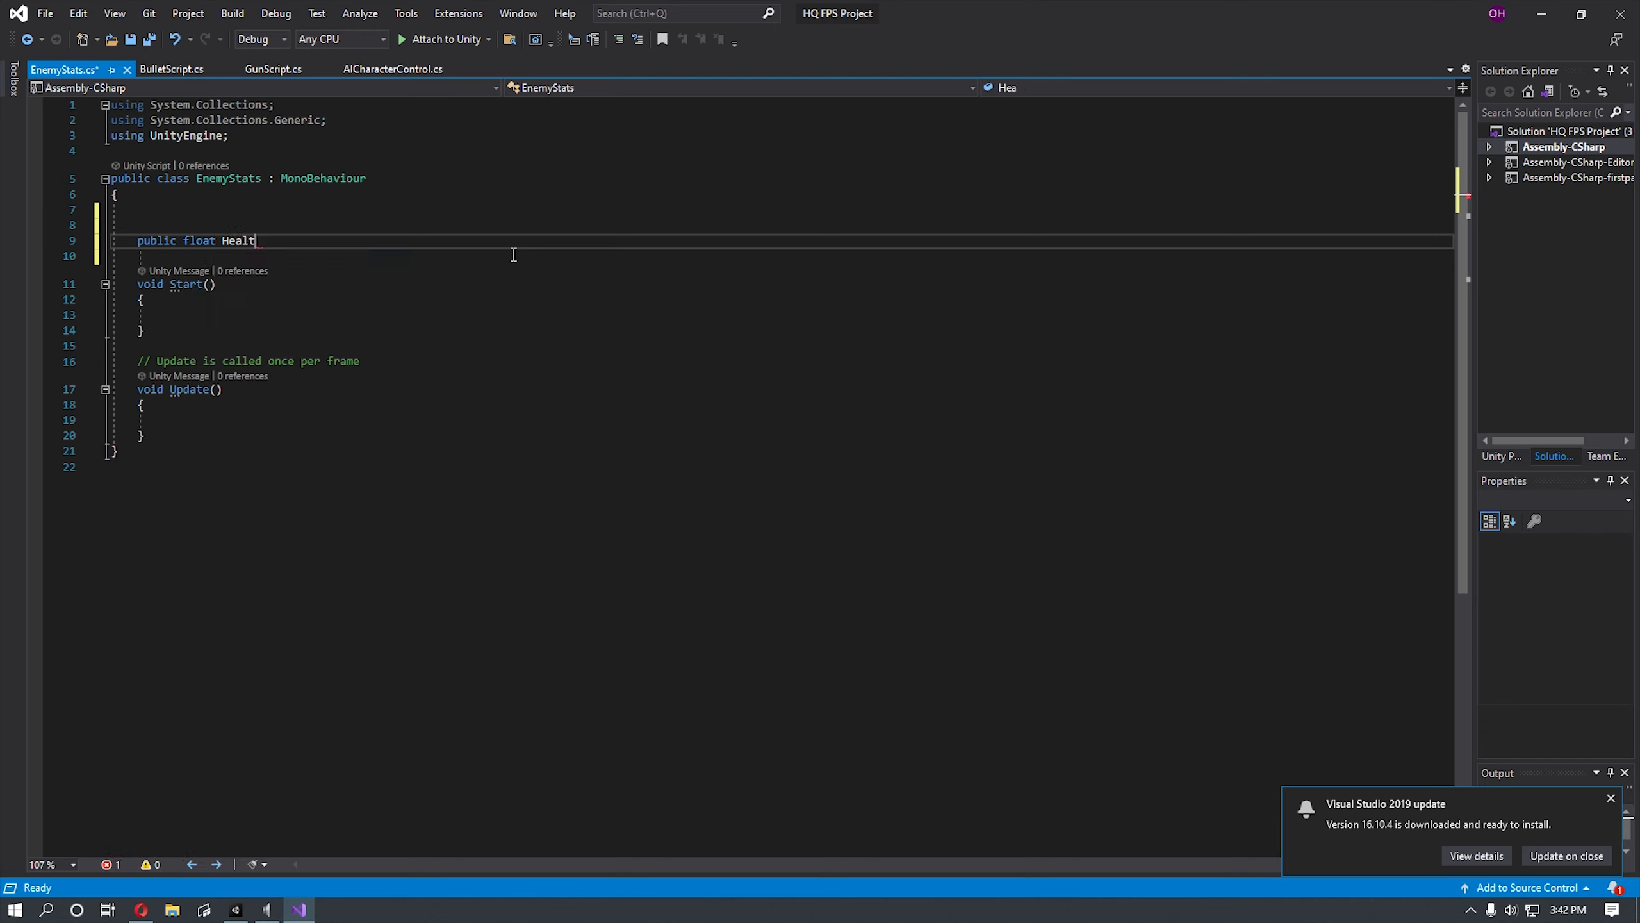
pyautogui.write('h;')
pyautogui.press('Return')
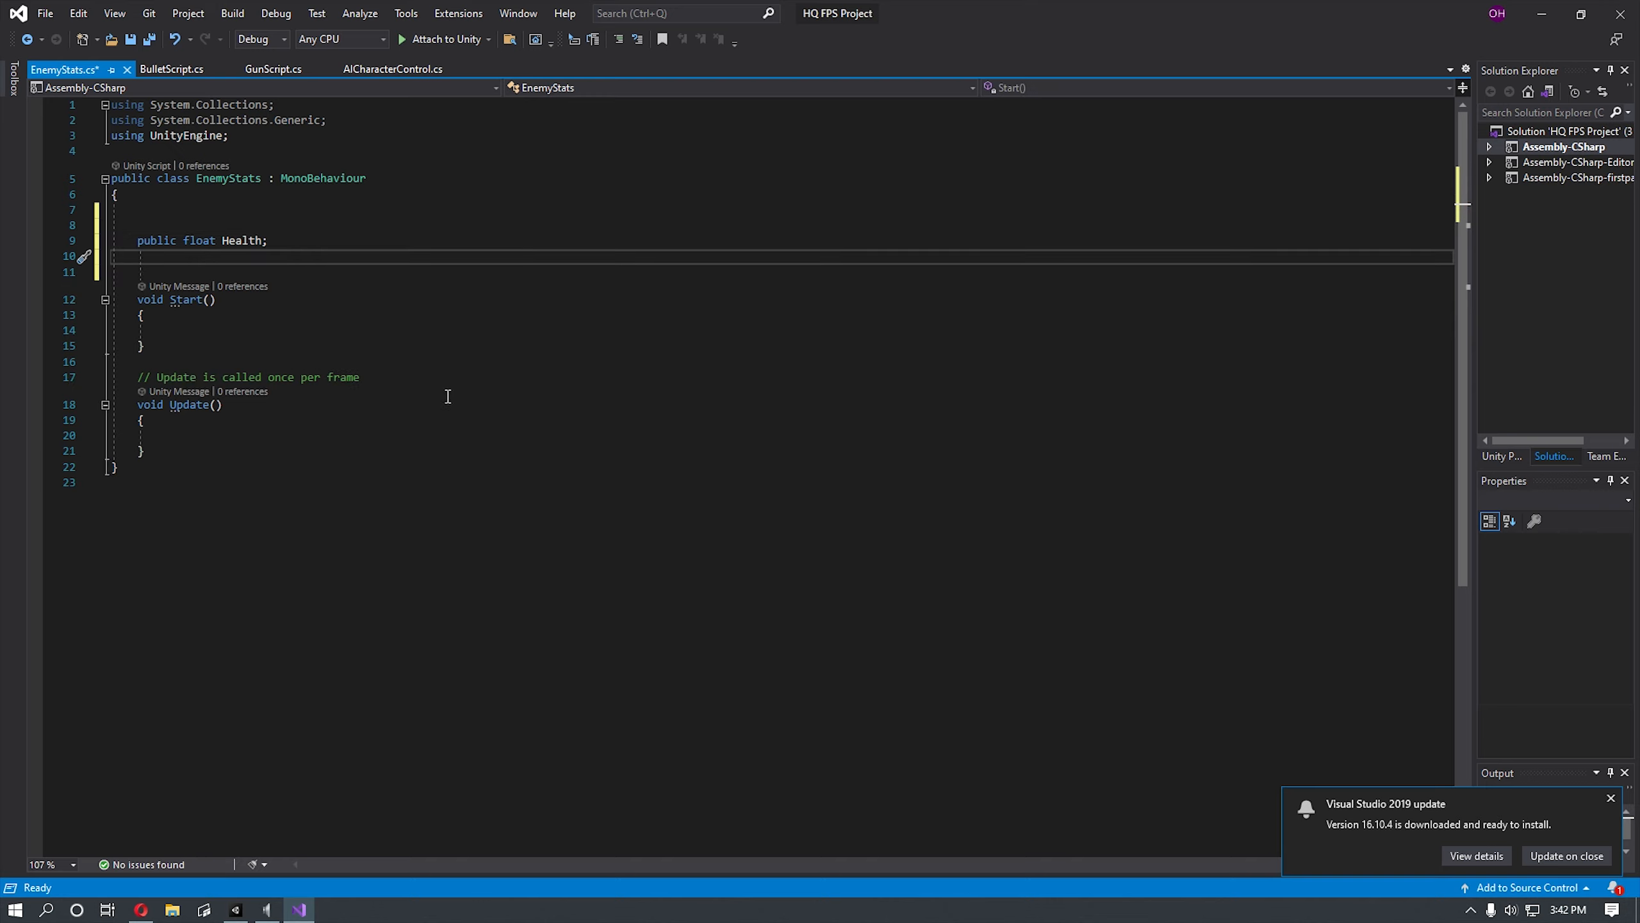
# Step: Delete the comment line above Update() in EnemyStats
pyautogui.click(358, 377)
pyautogui.click(84, 381)
pyautogui.press('Delete')
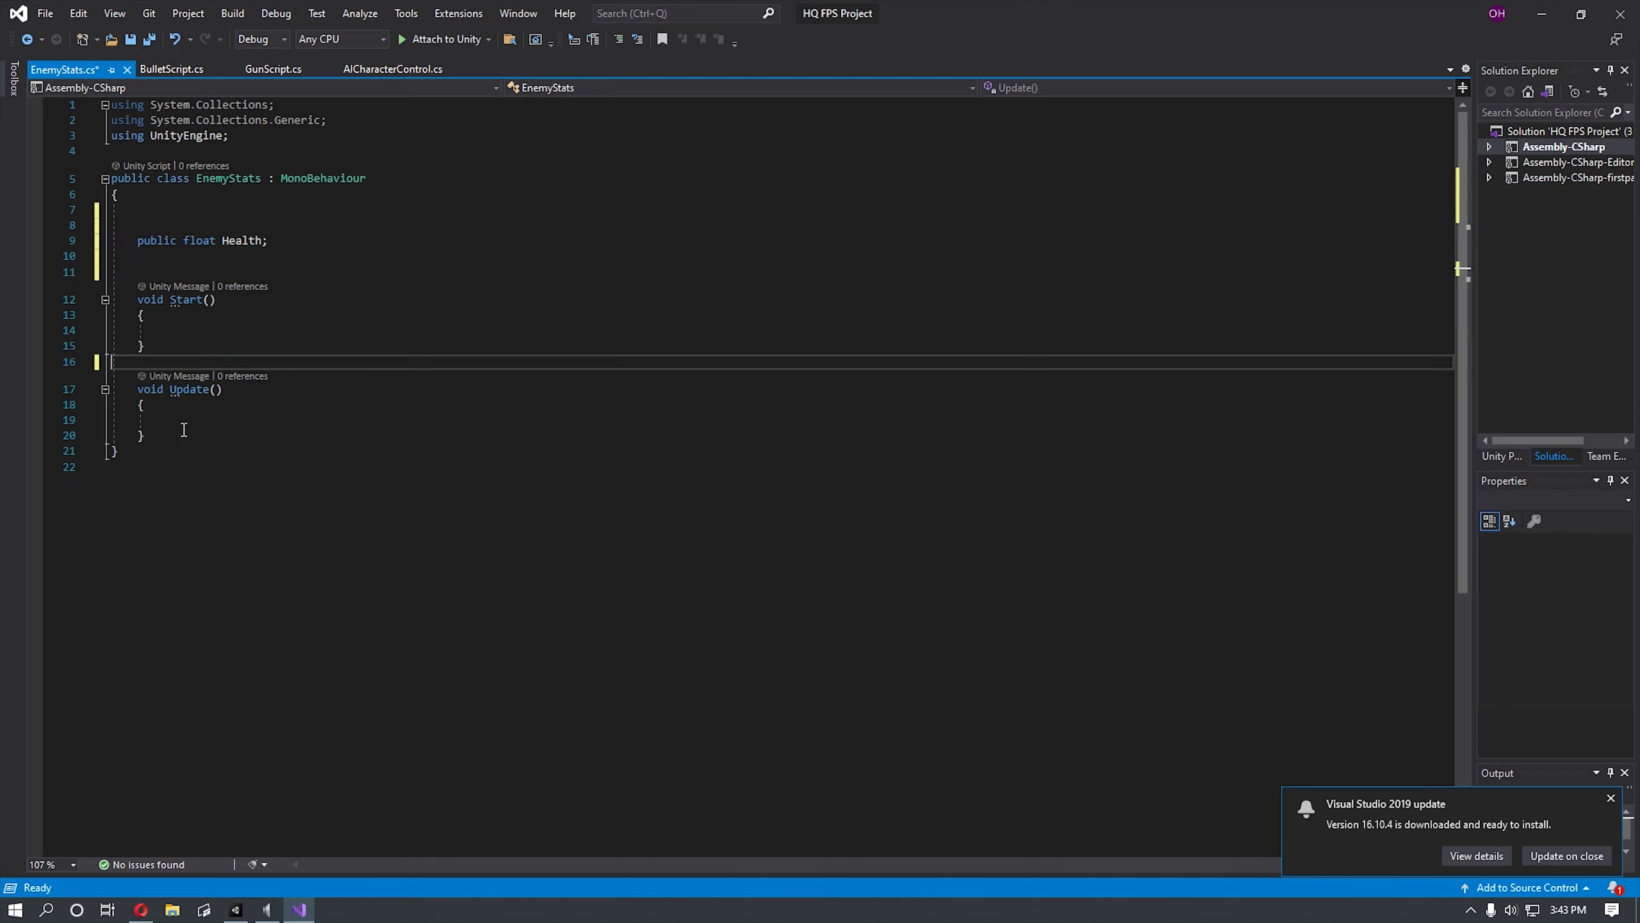
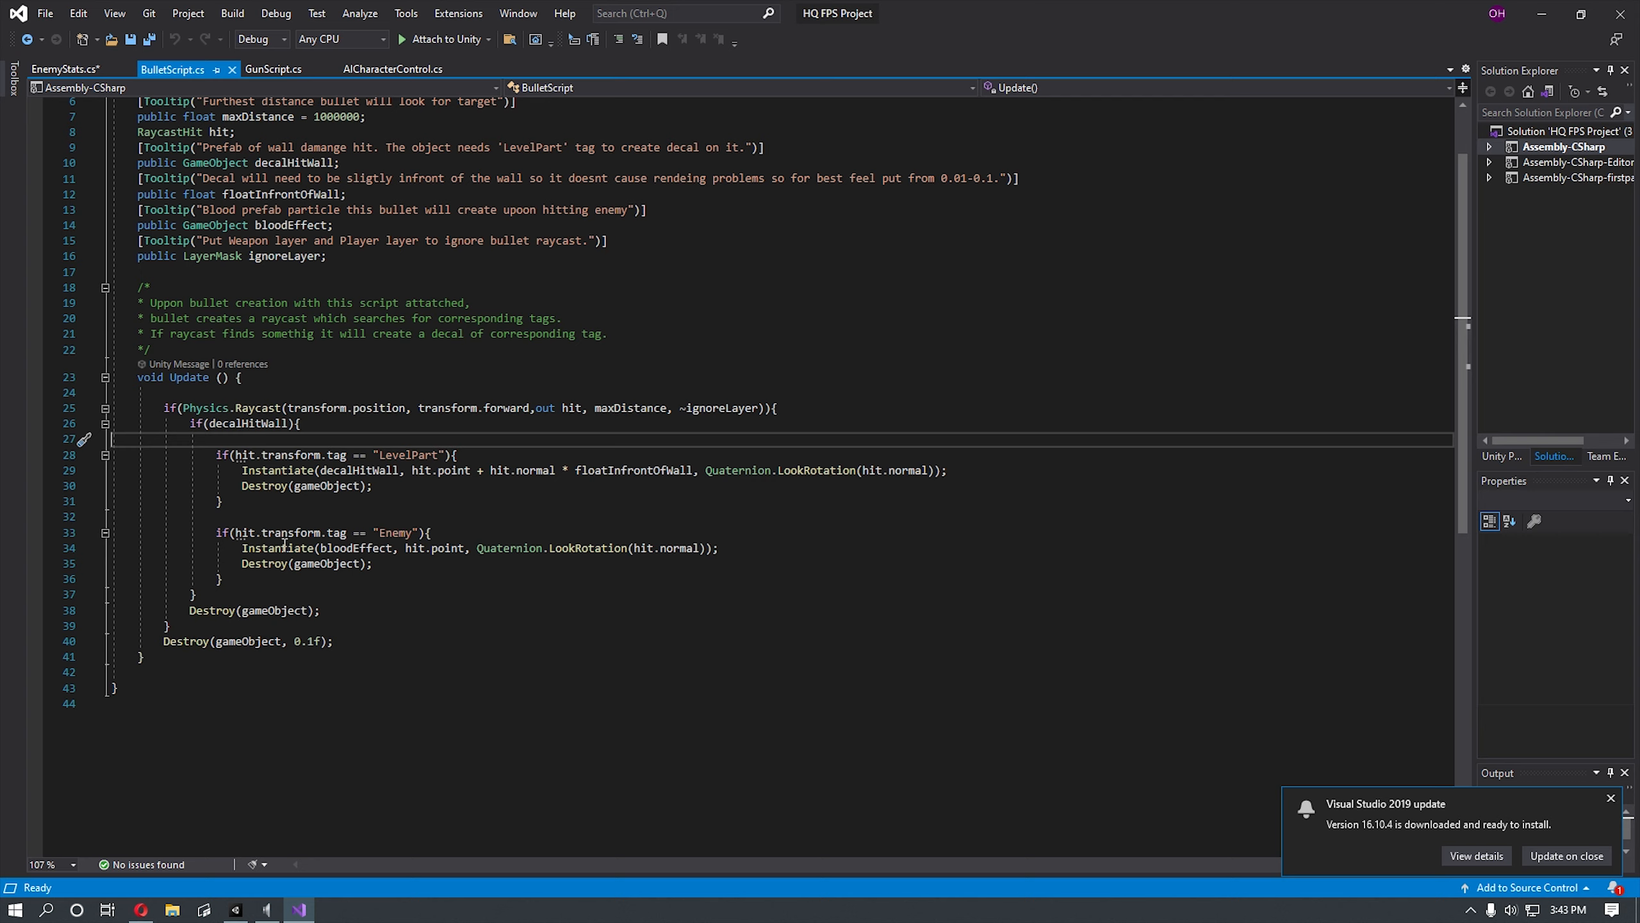
# Step: In BulletScript, insert an empty line at the start of the "Enemy" tag check, above the blood effect instantiation
pyautogui.click(729, 554)
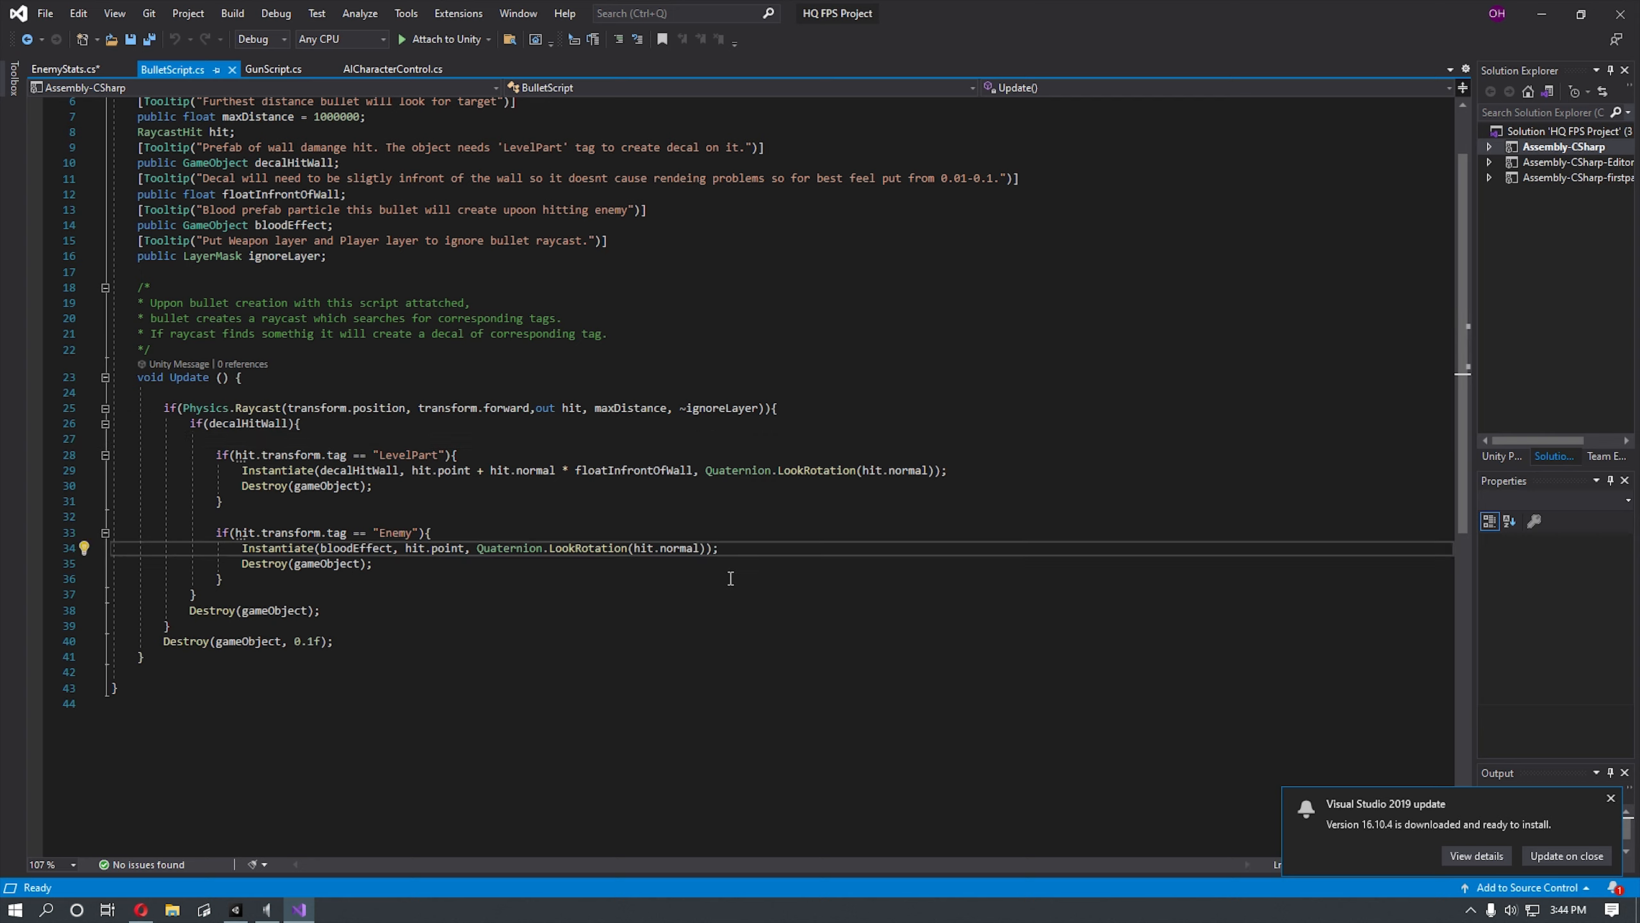
pyautogui.click(558, 568)
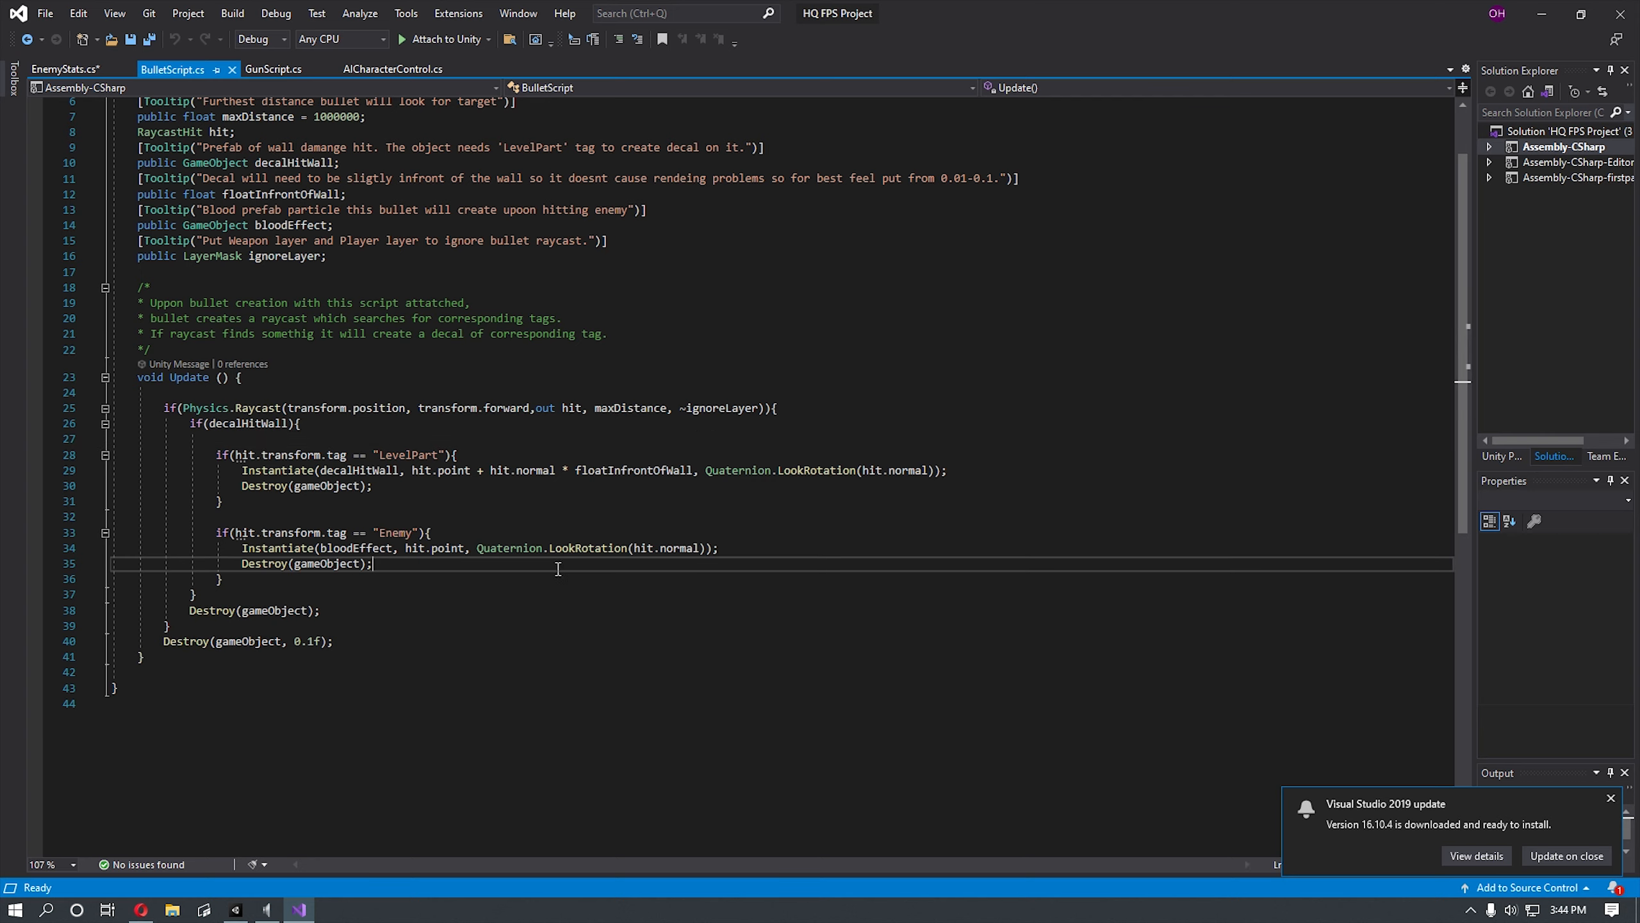
pyautogui.click(768, 549)
pyautogui.click(490, 535)
pyautogui.press('Return')
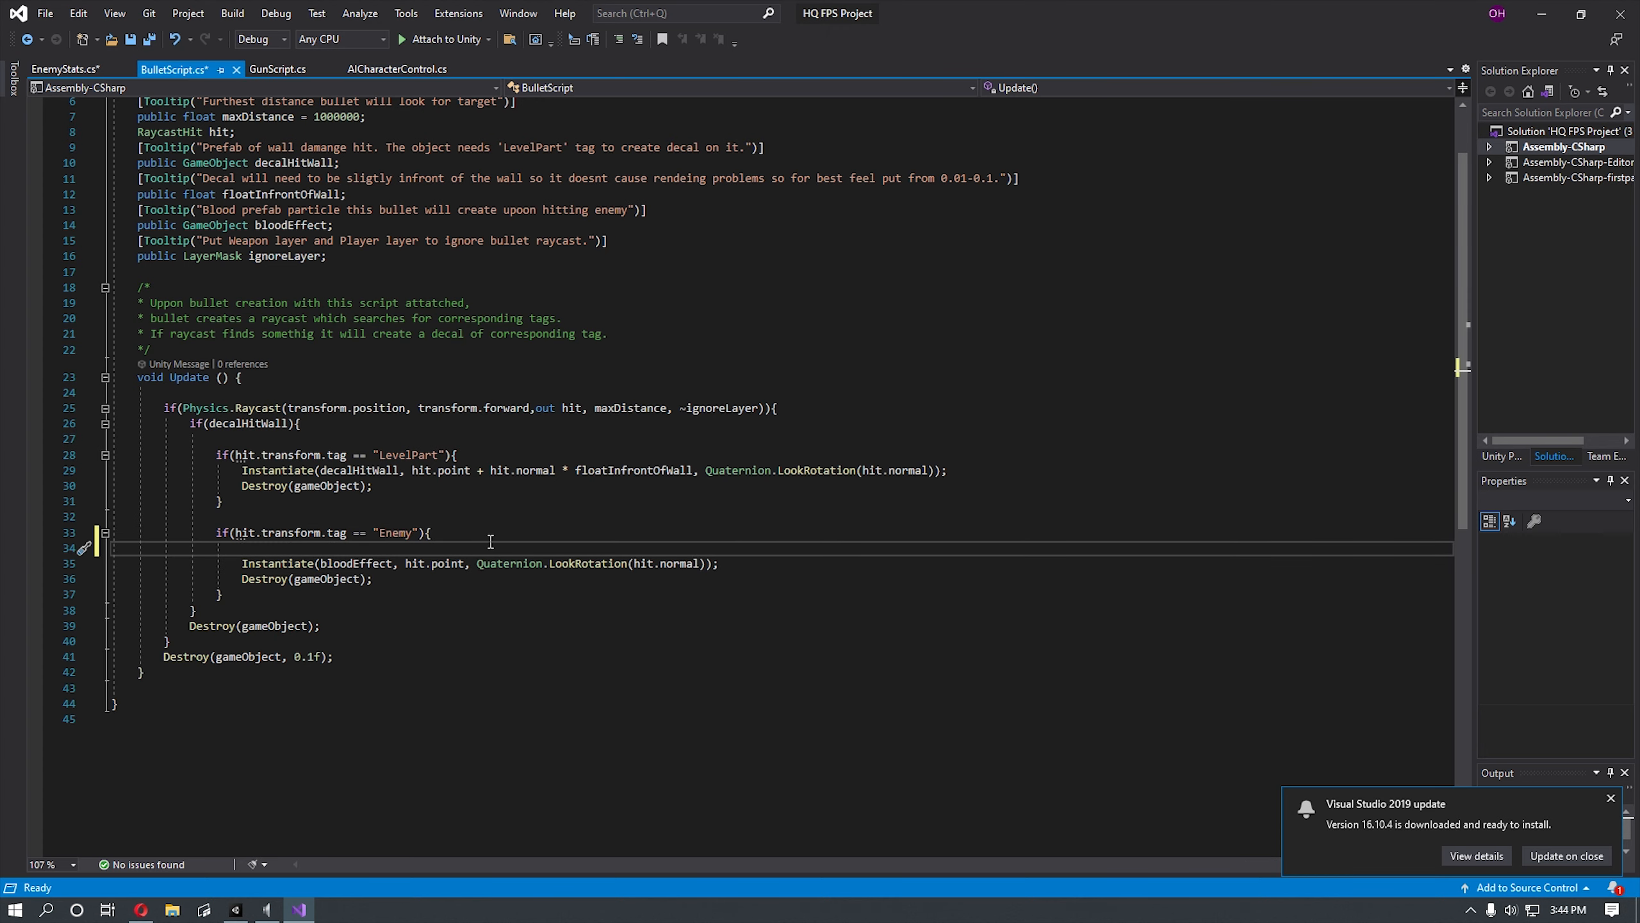
pyautogui.write('hit')
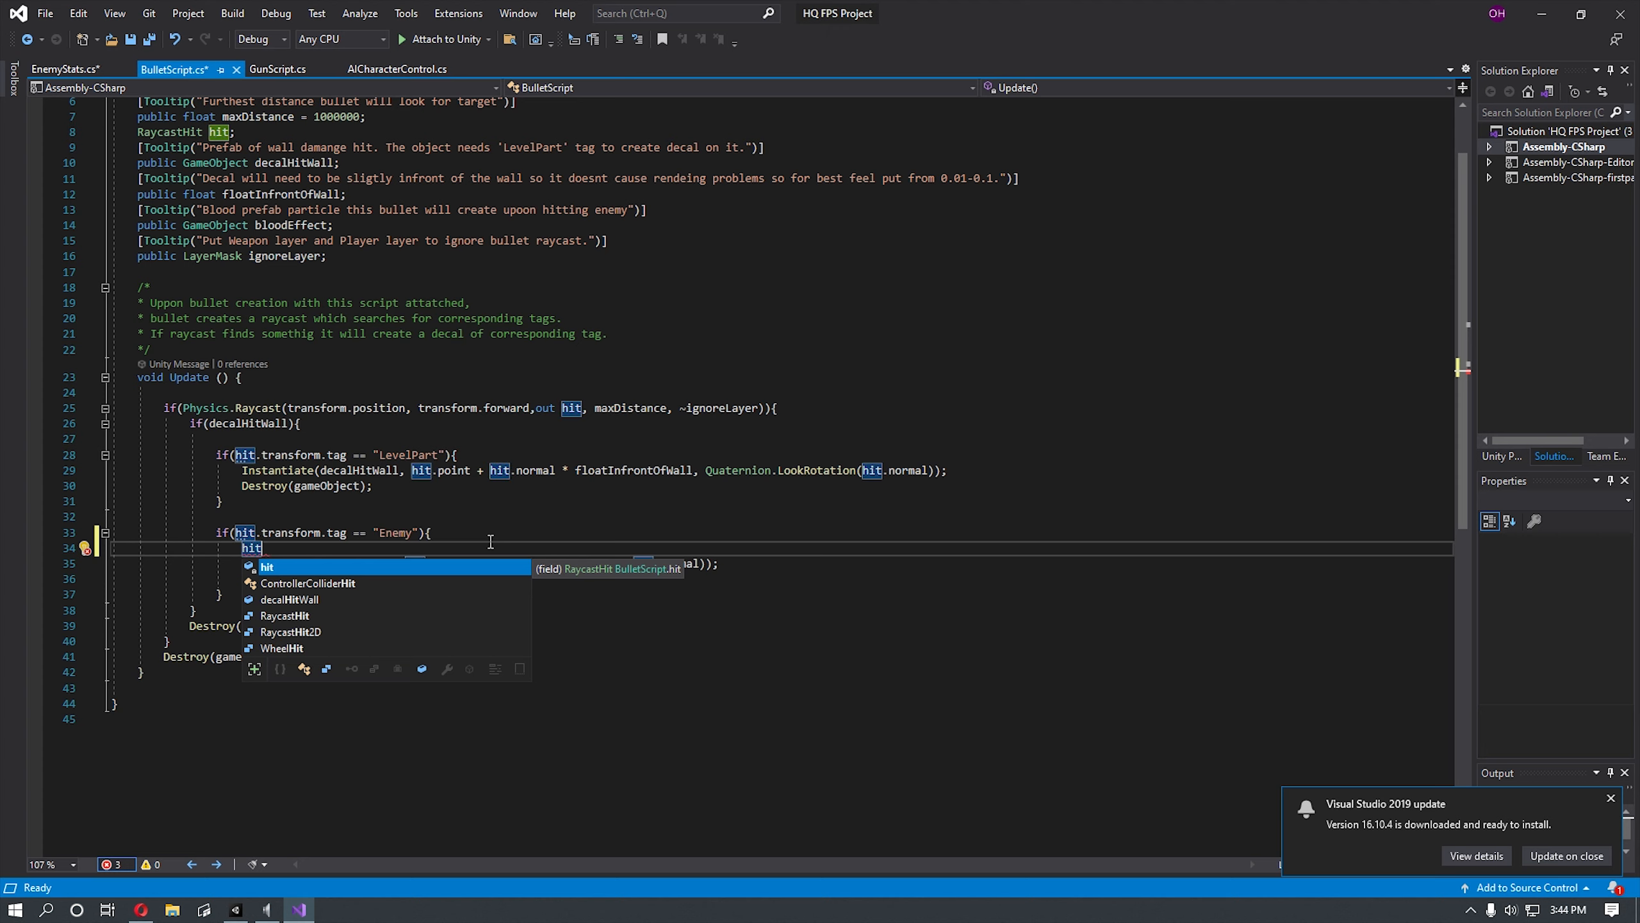
pyautogui.write('.')
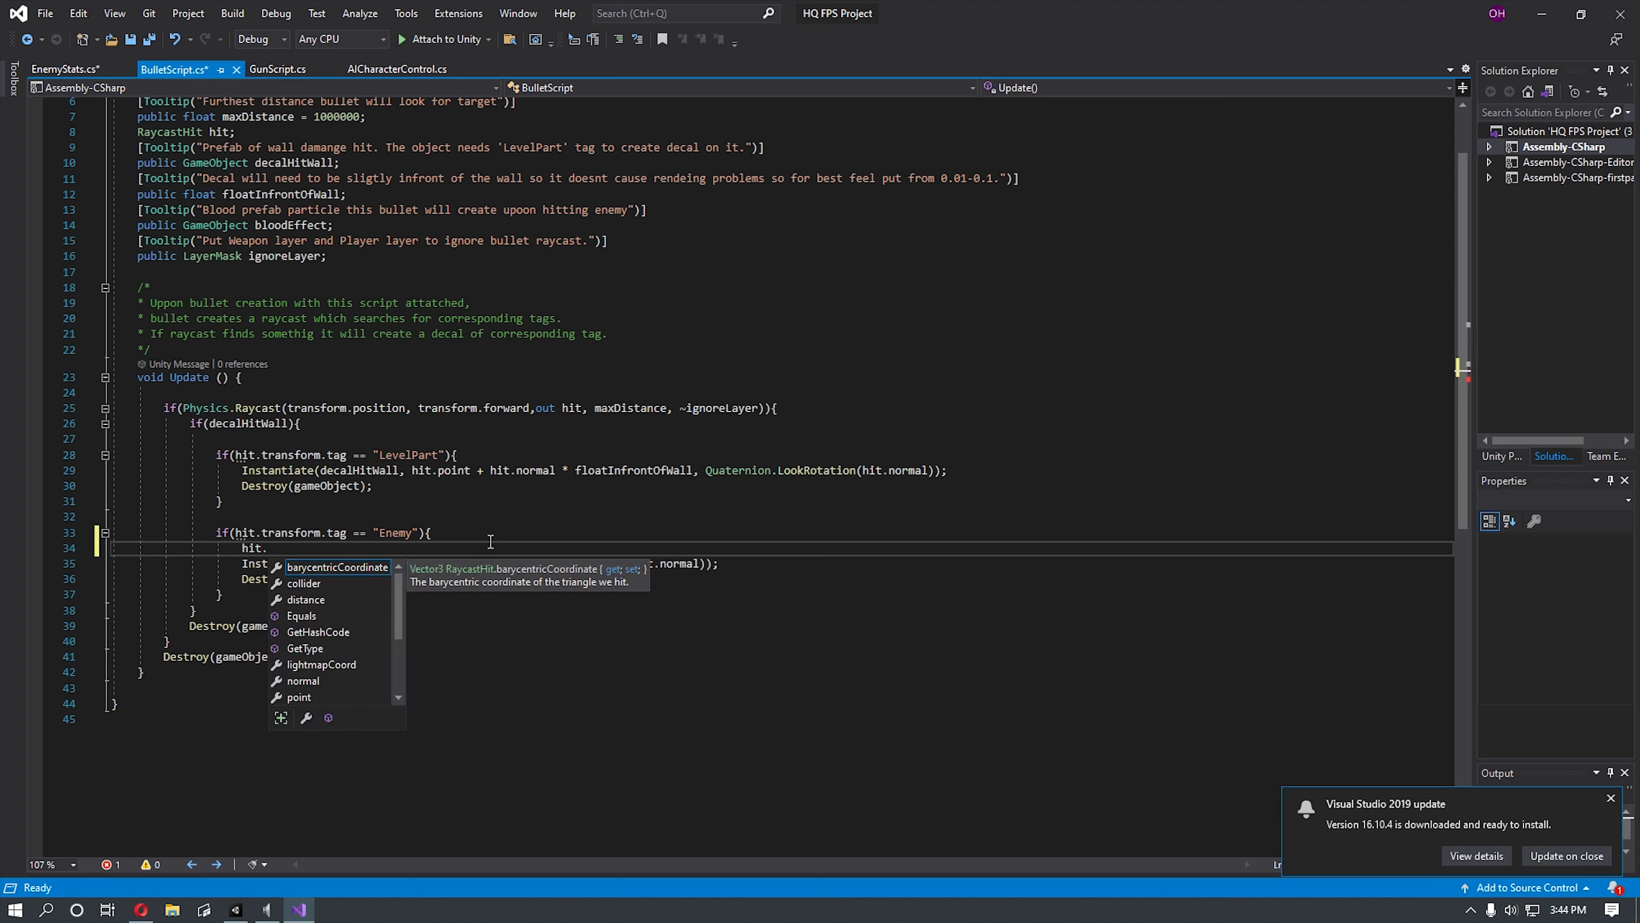
pyautogui.write('Ge')
pyautogui.press('BackSpace')
pyautogui.press('BackSpace')
pyautogui.press('BackSpace')
pyautogui.press('BackSpace')
pyautogui.press('BackSpace')
pyautogui.press('BackSpace')
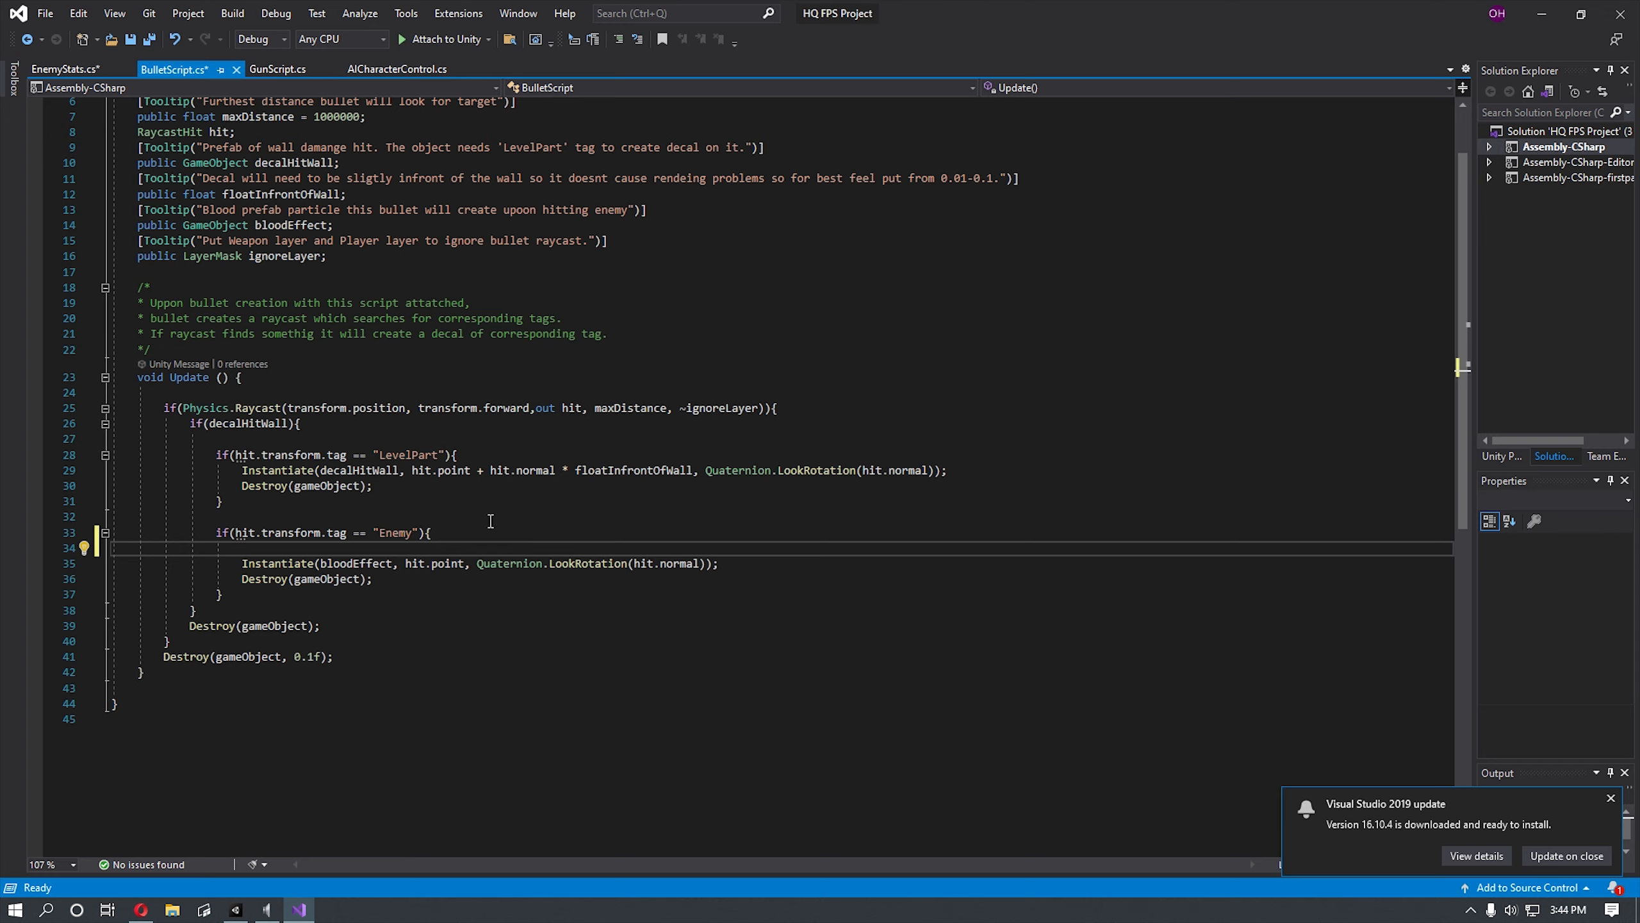
# Step: Check the EnemyStats script, return to BulletScript and start the empty line in the Enemy check with hit.transform
pyautogui.click(65, 69)
pyautogui.click(194, 70)
pyautogui.write('hit')
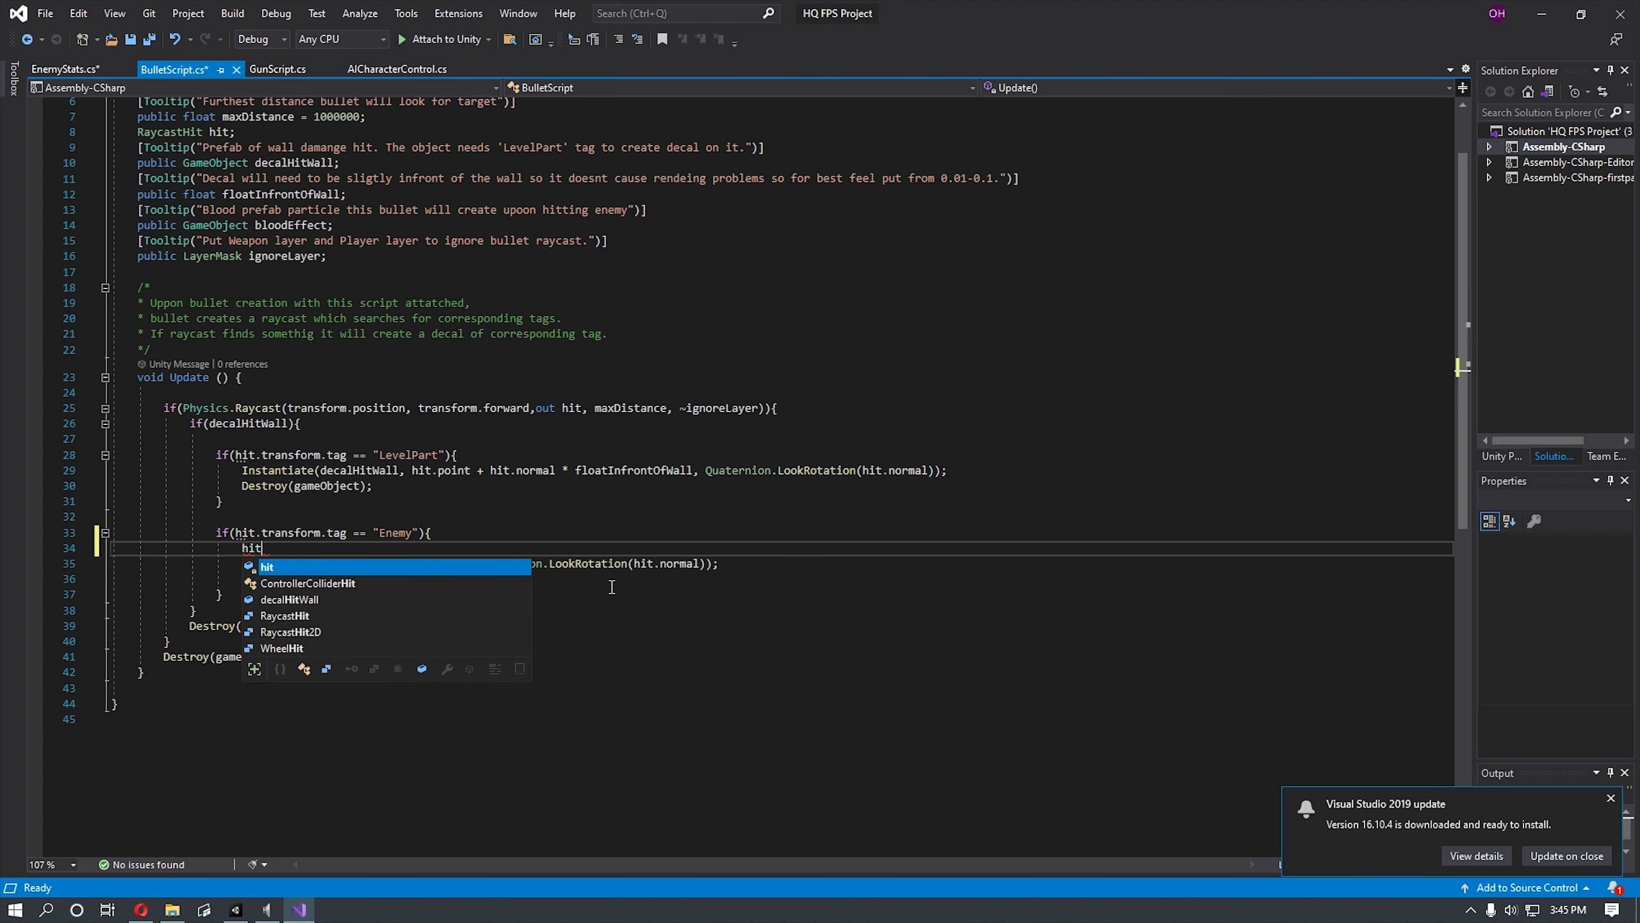
pyautogui.press('Escape')
pyautogui.write('.')
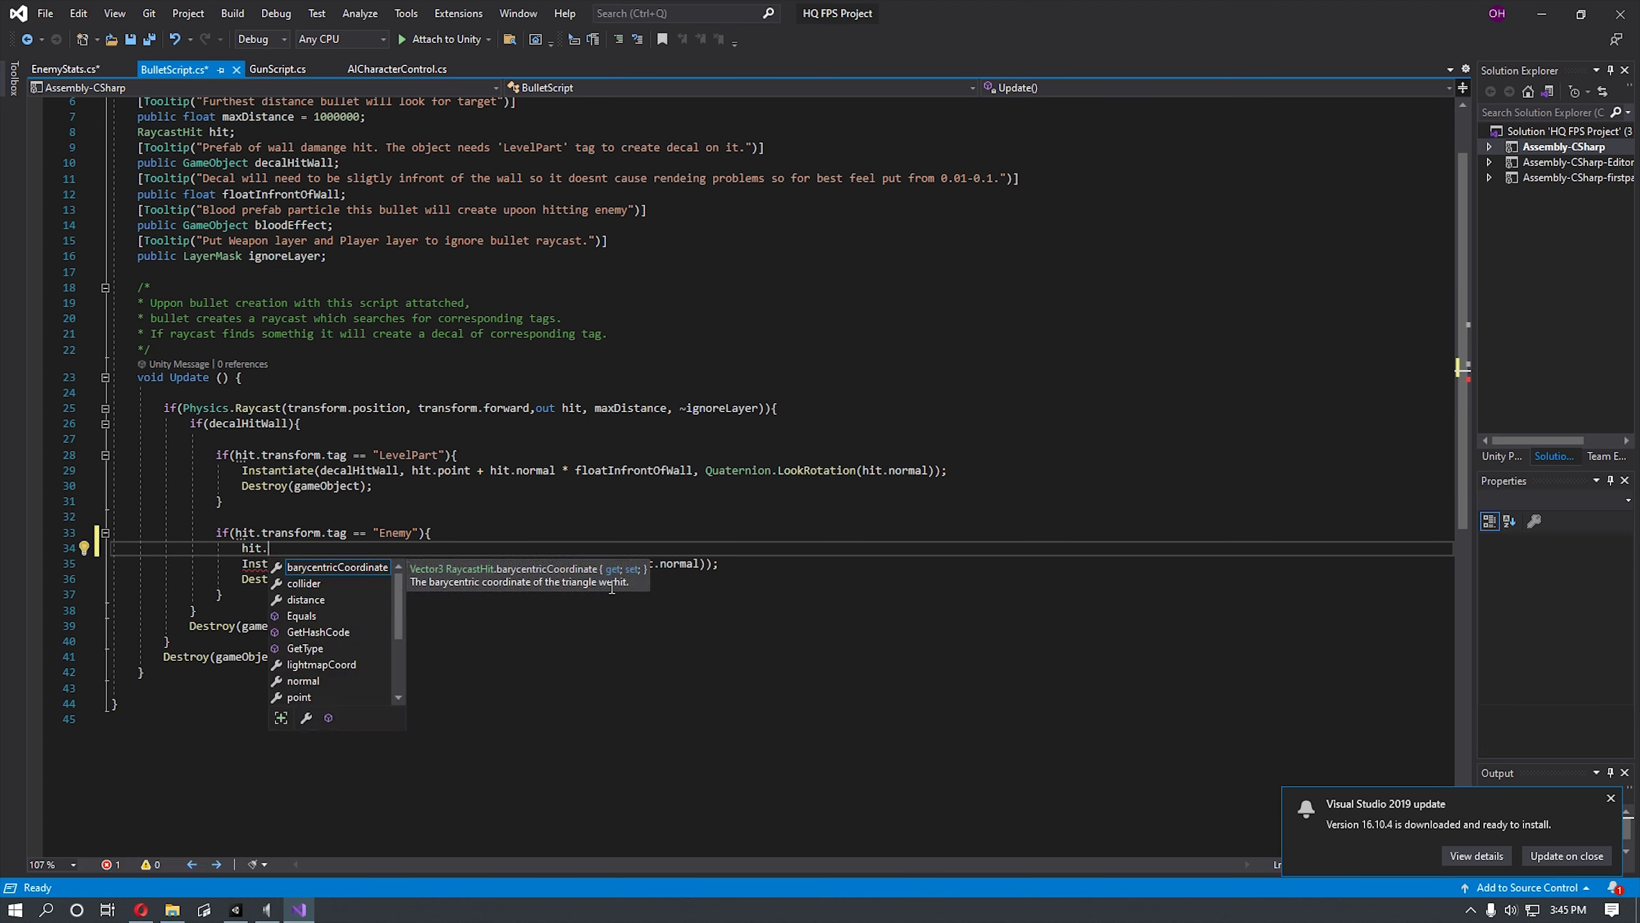
pyautogui.write('transform')
pyautogui.press('Down')
pyautogui.press('Down')
pyautogui.press('Down')
pyautogui.press('Down')
pyautogui.press('Return')
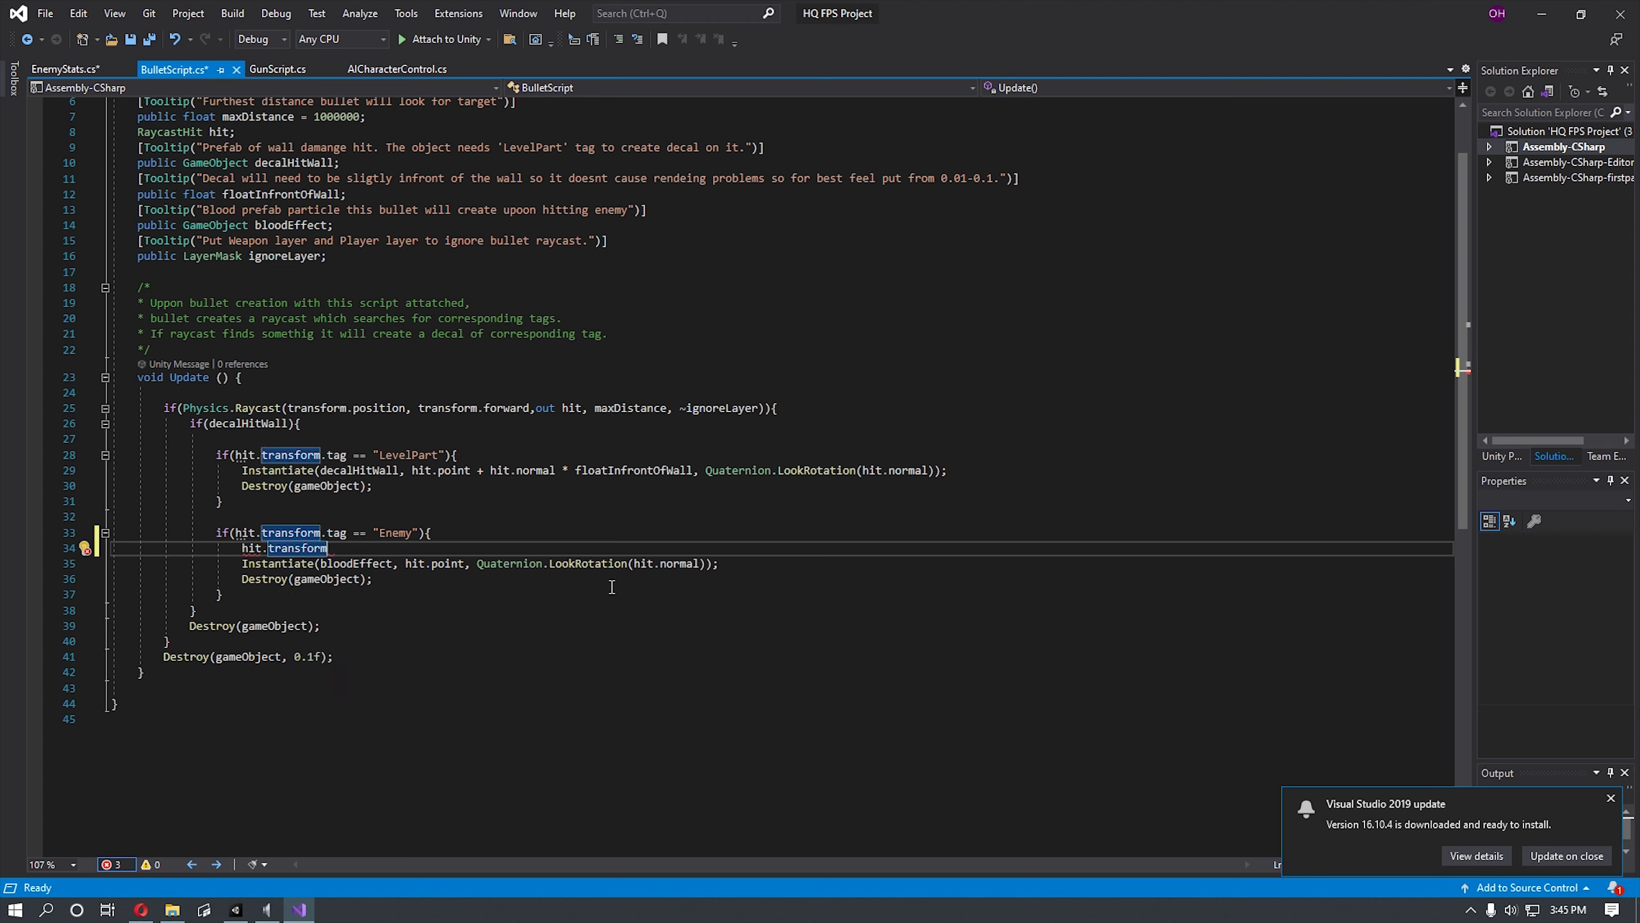
# Step: Extend the hit.transform line in BulletScript's Enemy check to hit.transform.GetComponent<EnemyStats>().Health -=, leaving the subtracted value open
pyautogui.write('.Ge')
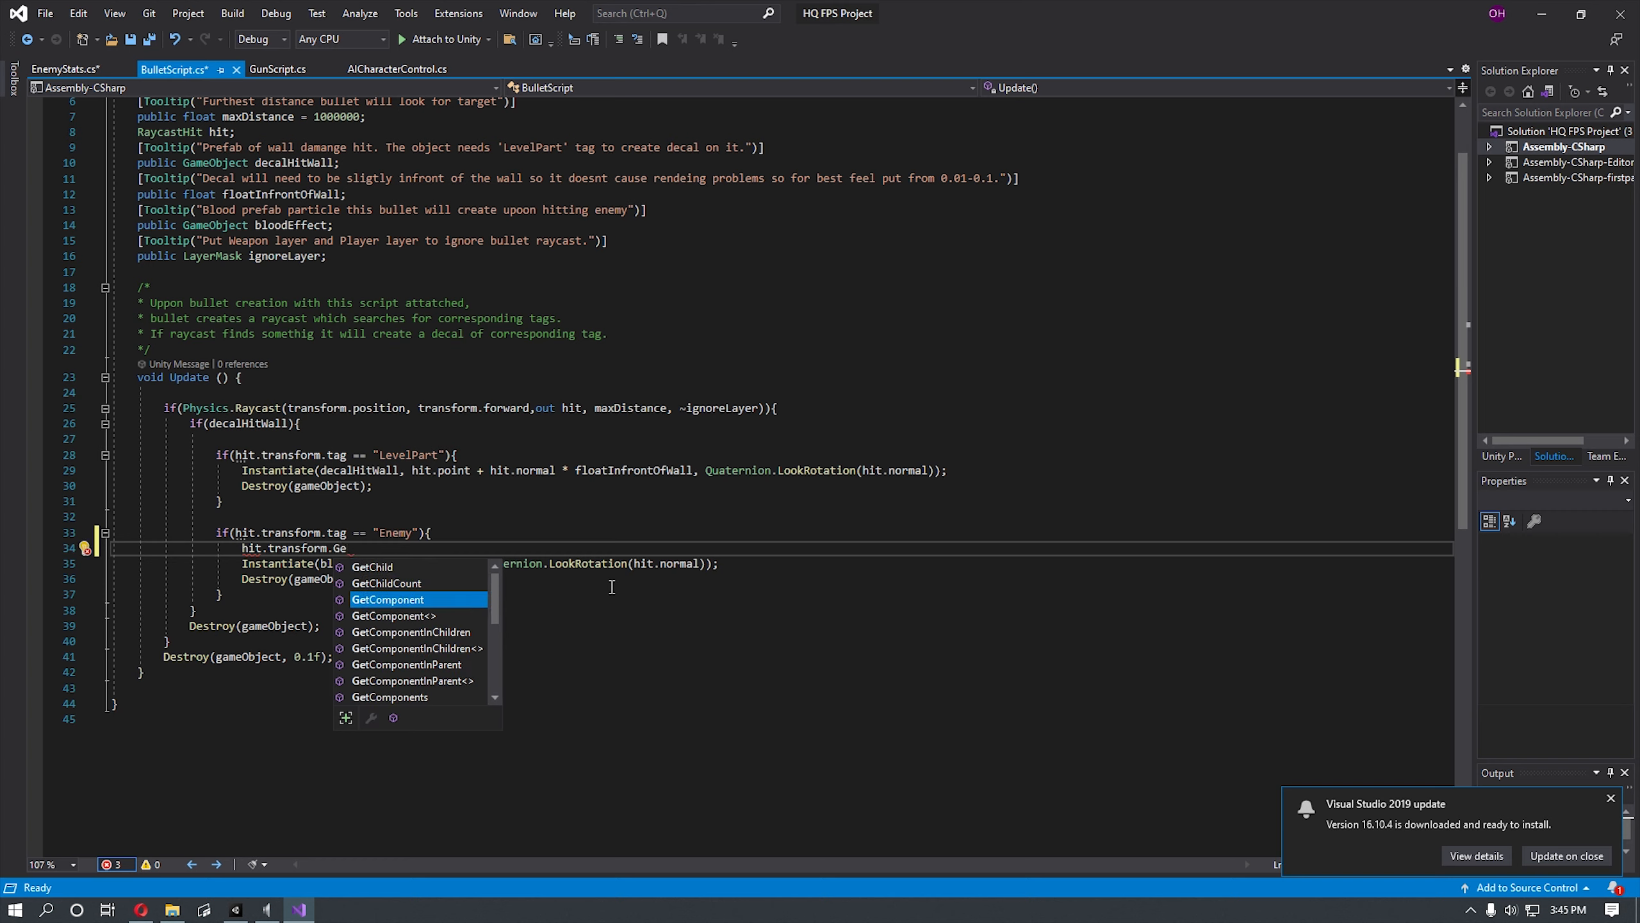
pyautogui.press('Down')
pyautogui.press('Return')
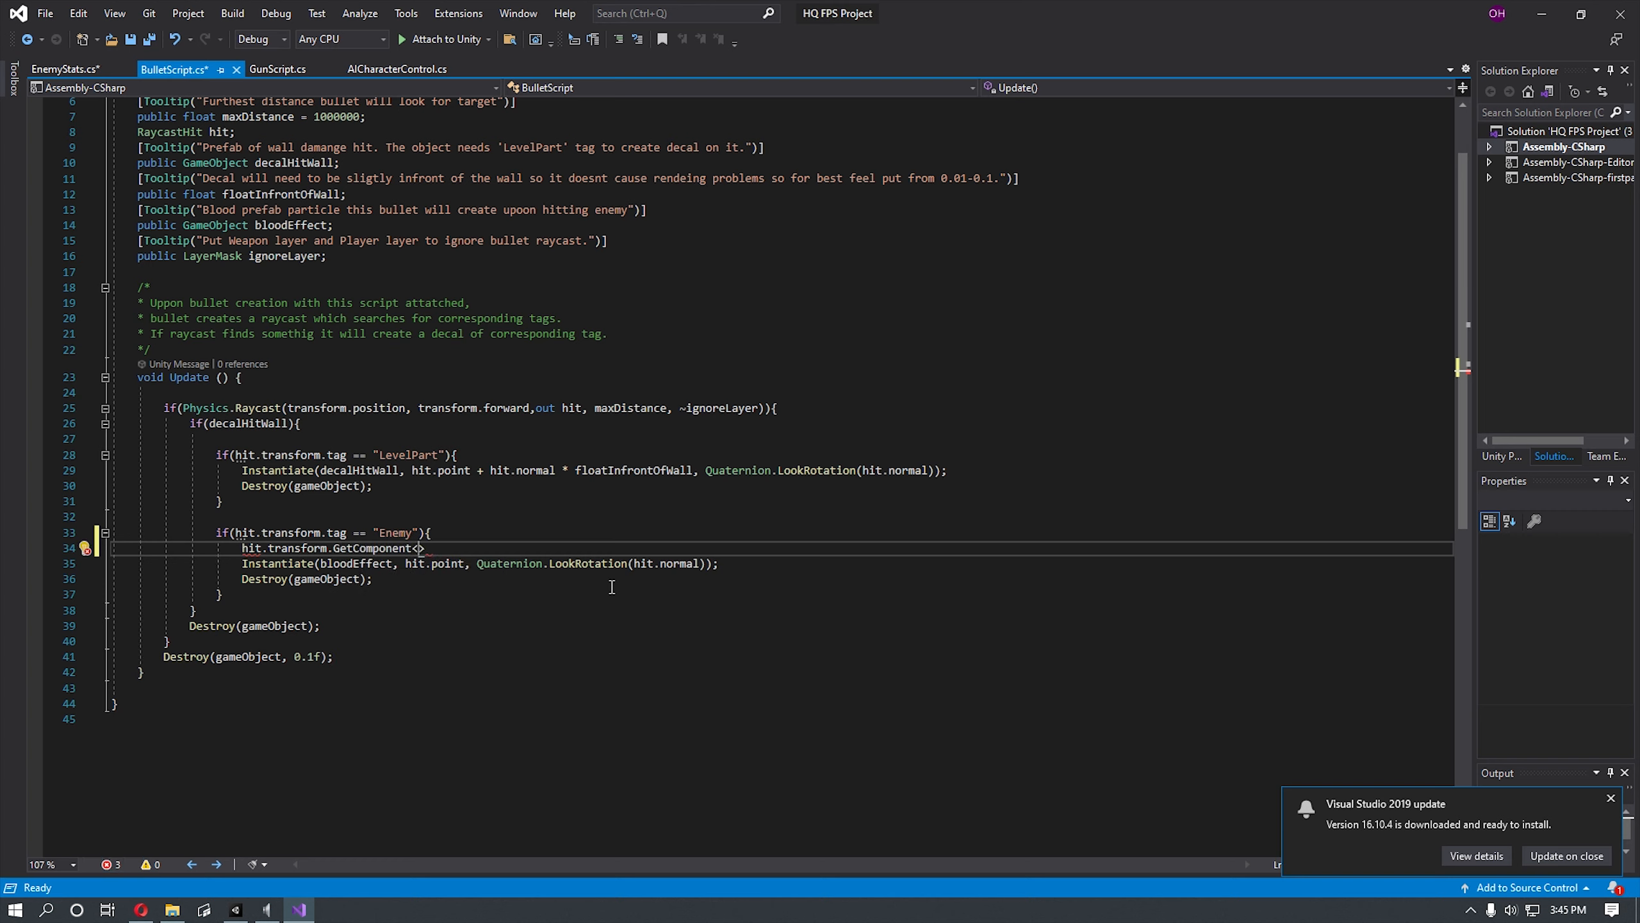
pyautogui.write('EnemyStats>')
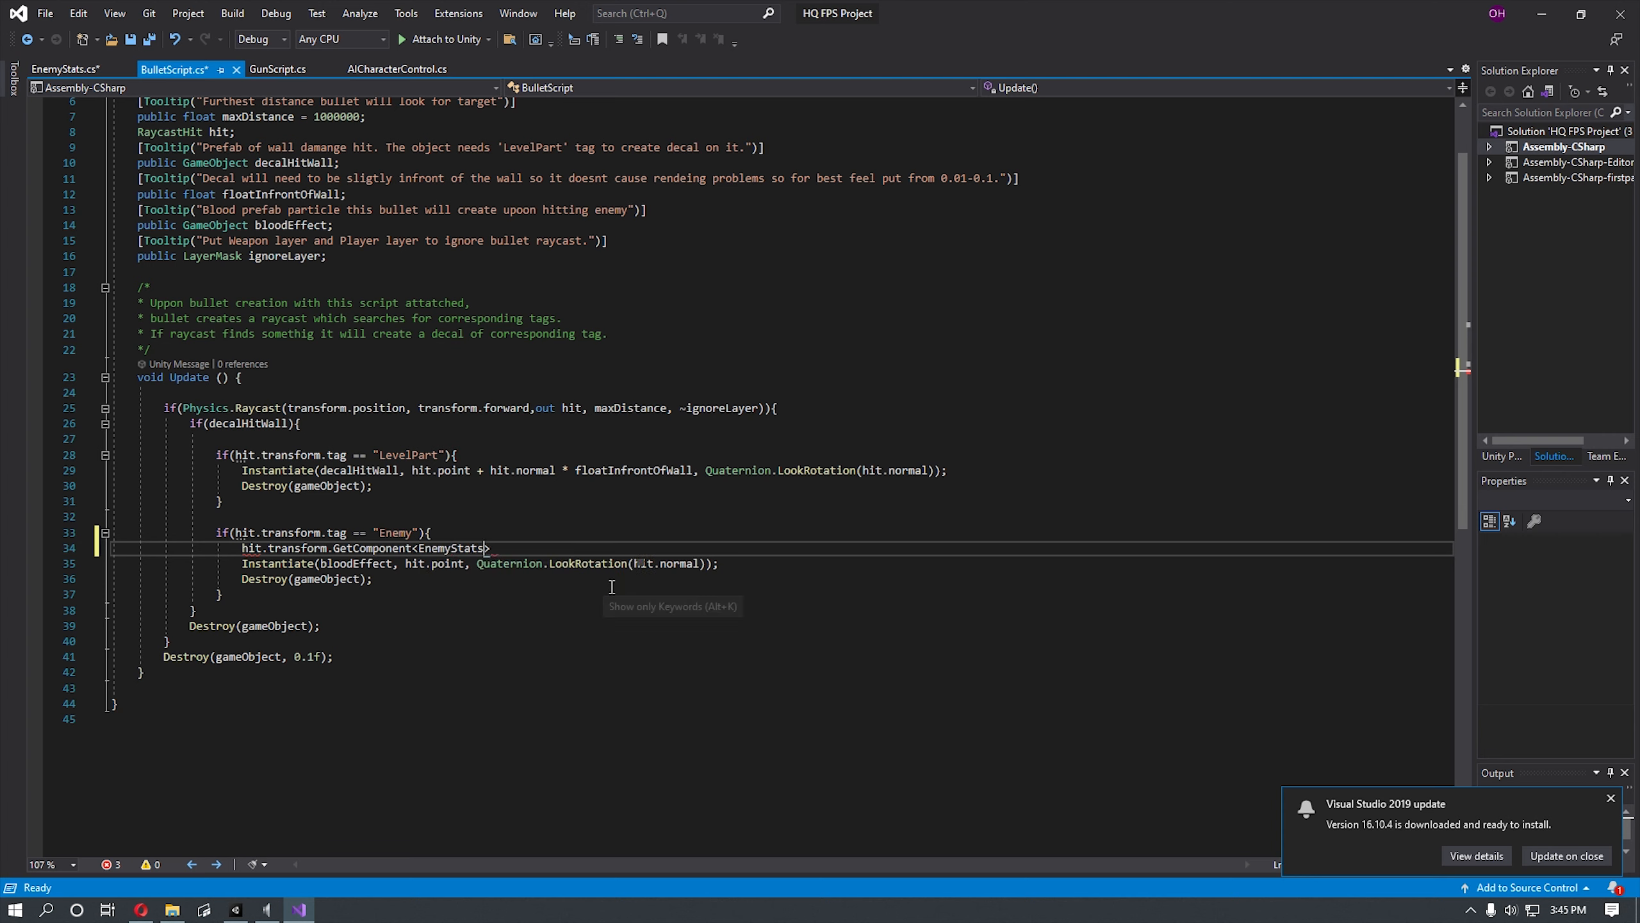
pyautogui.write('().')
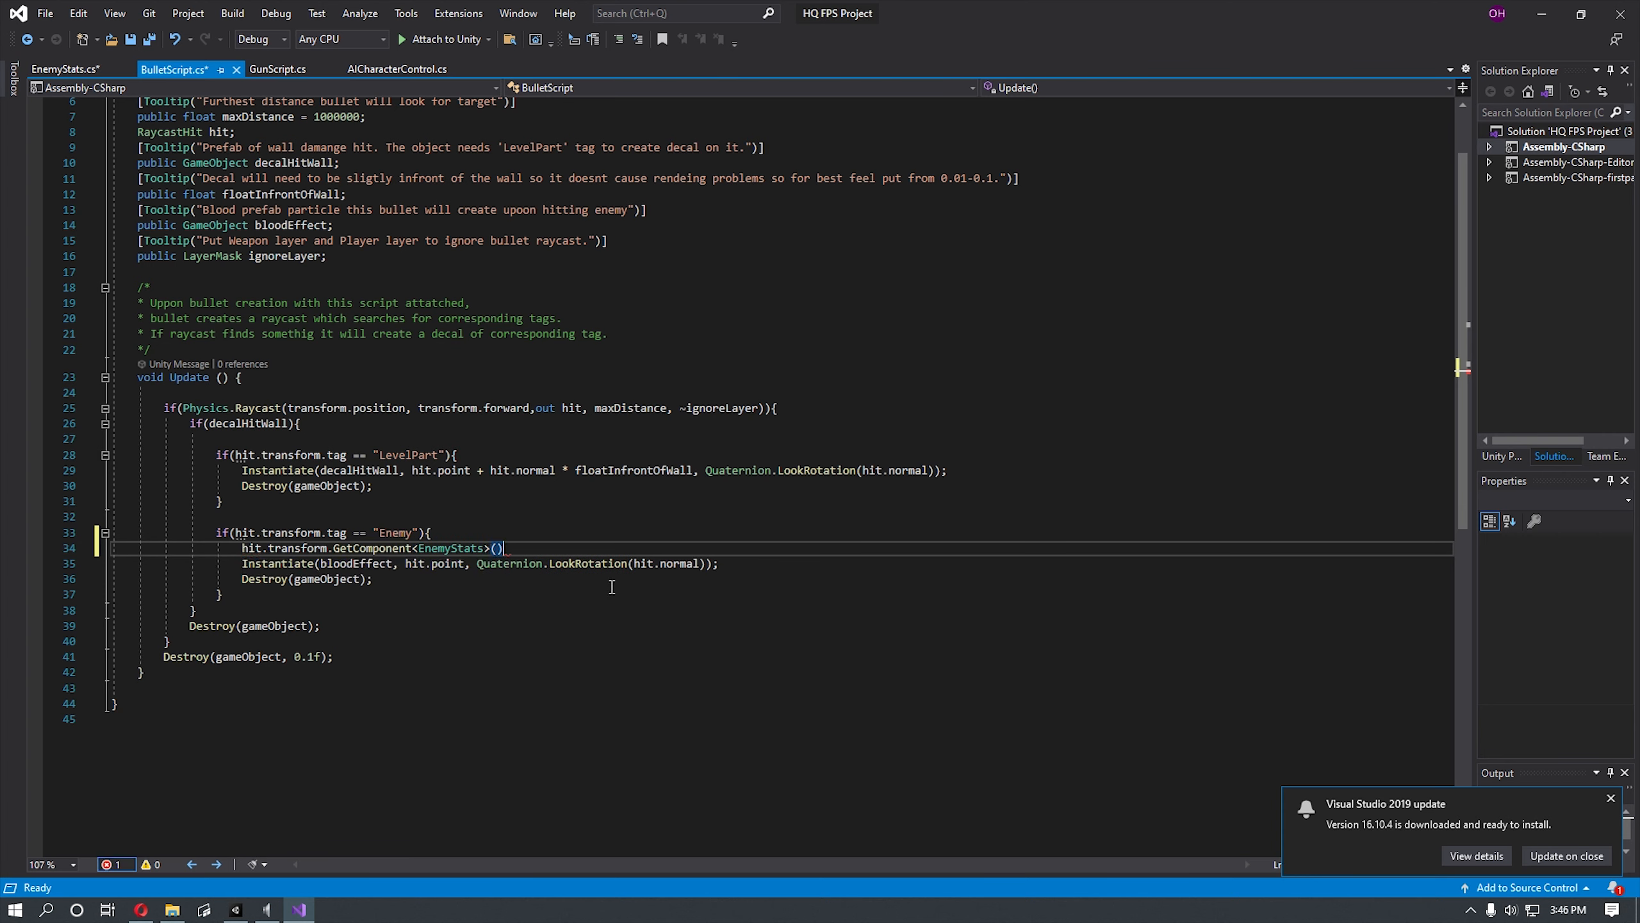
pyautogui.write('Health')
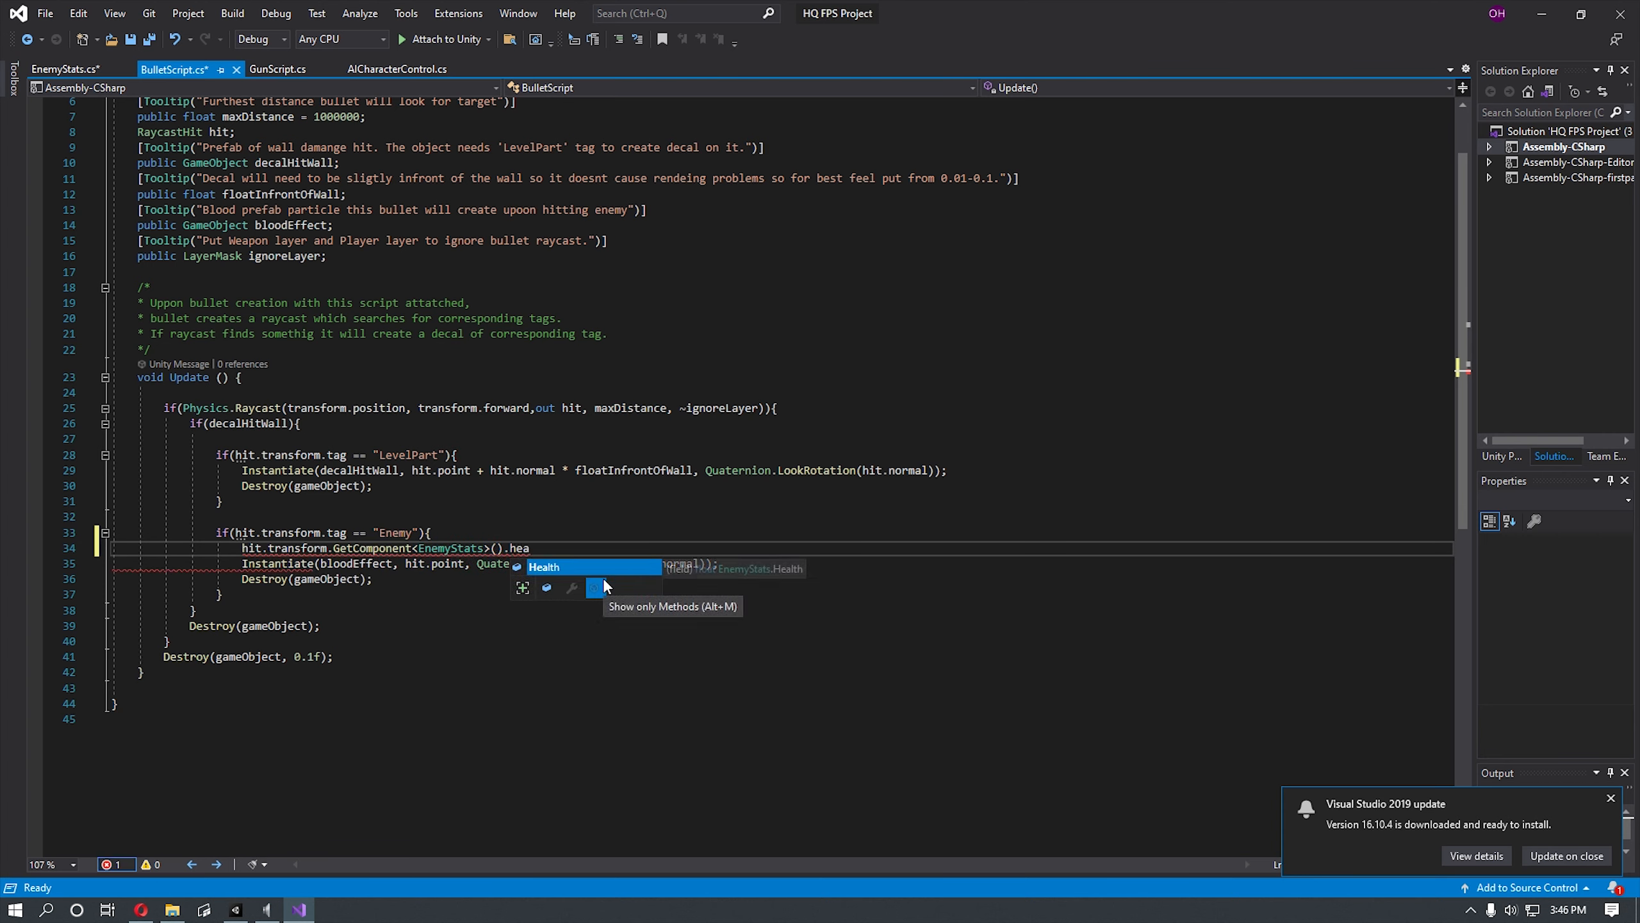
pyautogui.write(' -=')
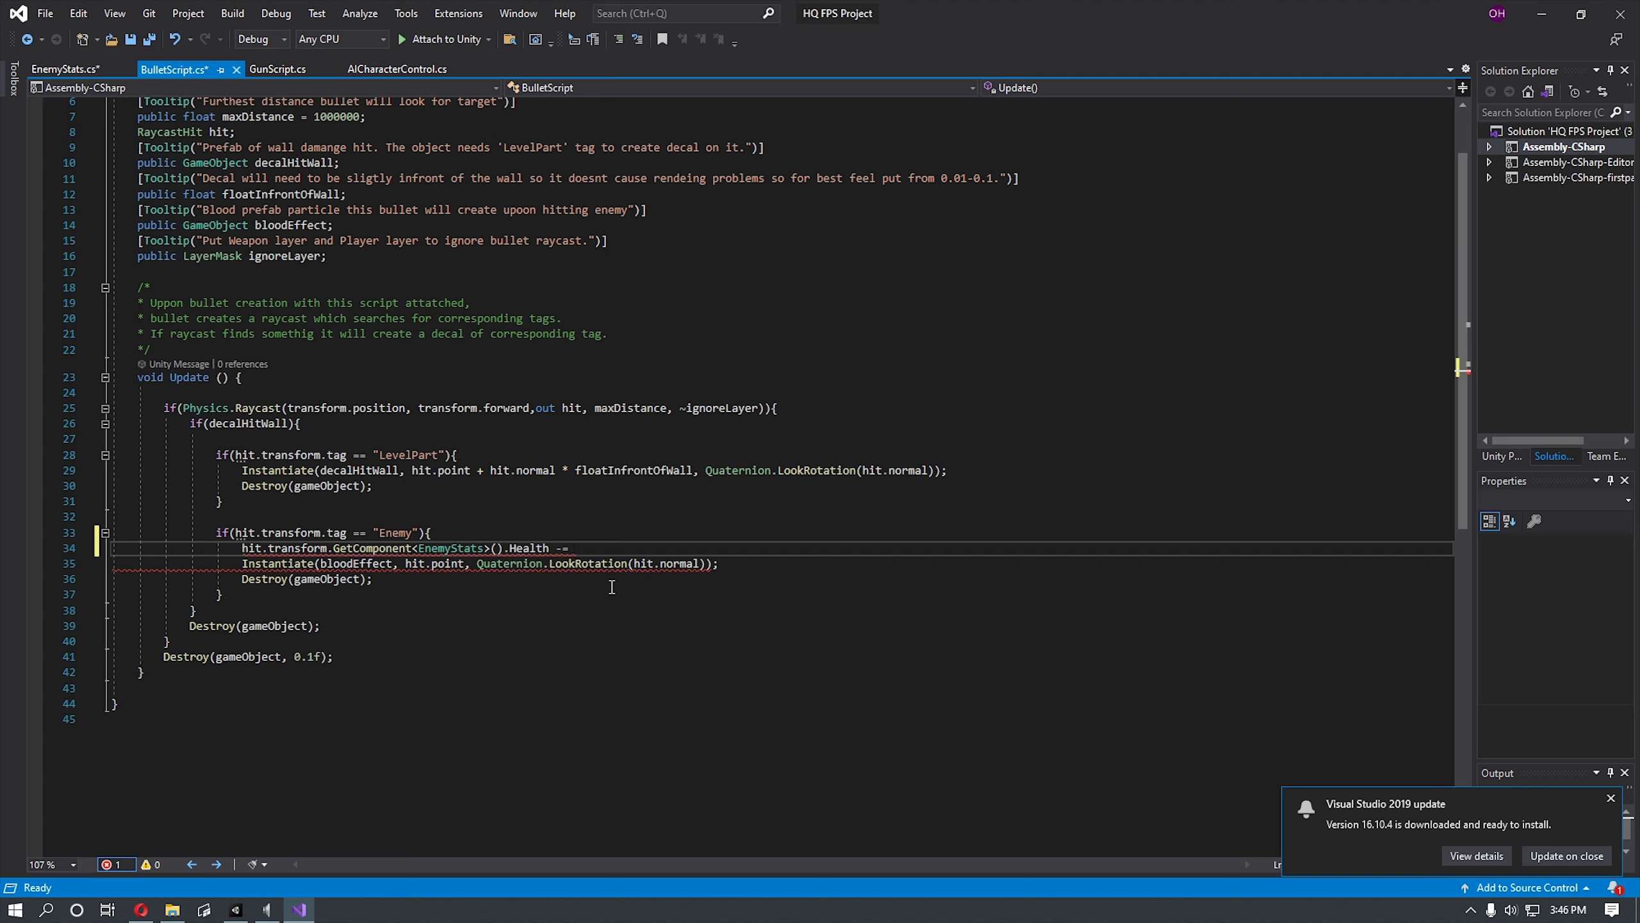
pyautogui.write(' AudioDataLoadState')
pyautogui.hotkey('ctrl', 'BackSpace')
pyautogui.write('fa')
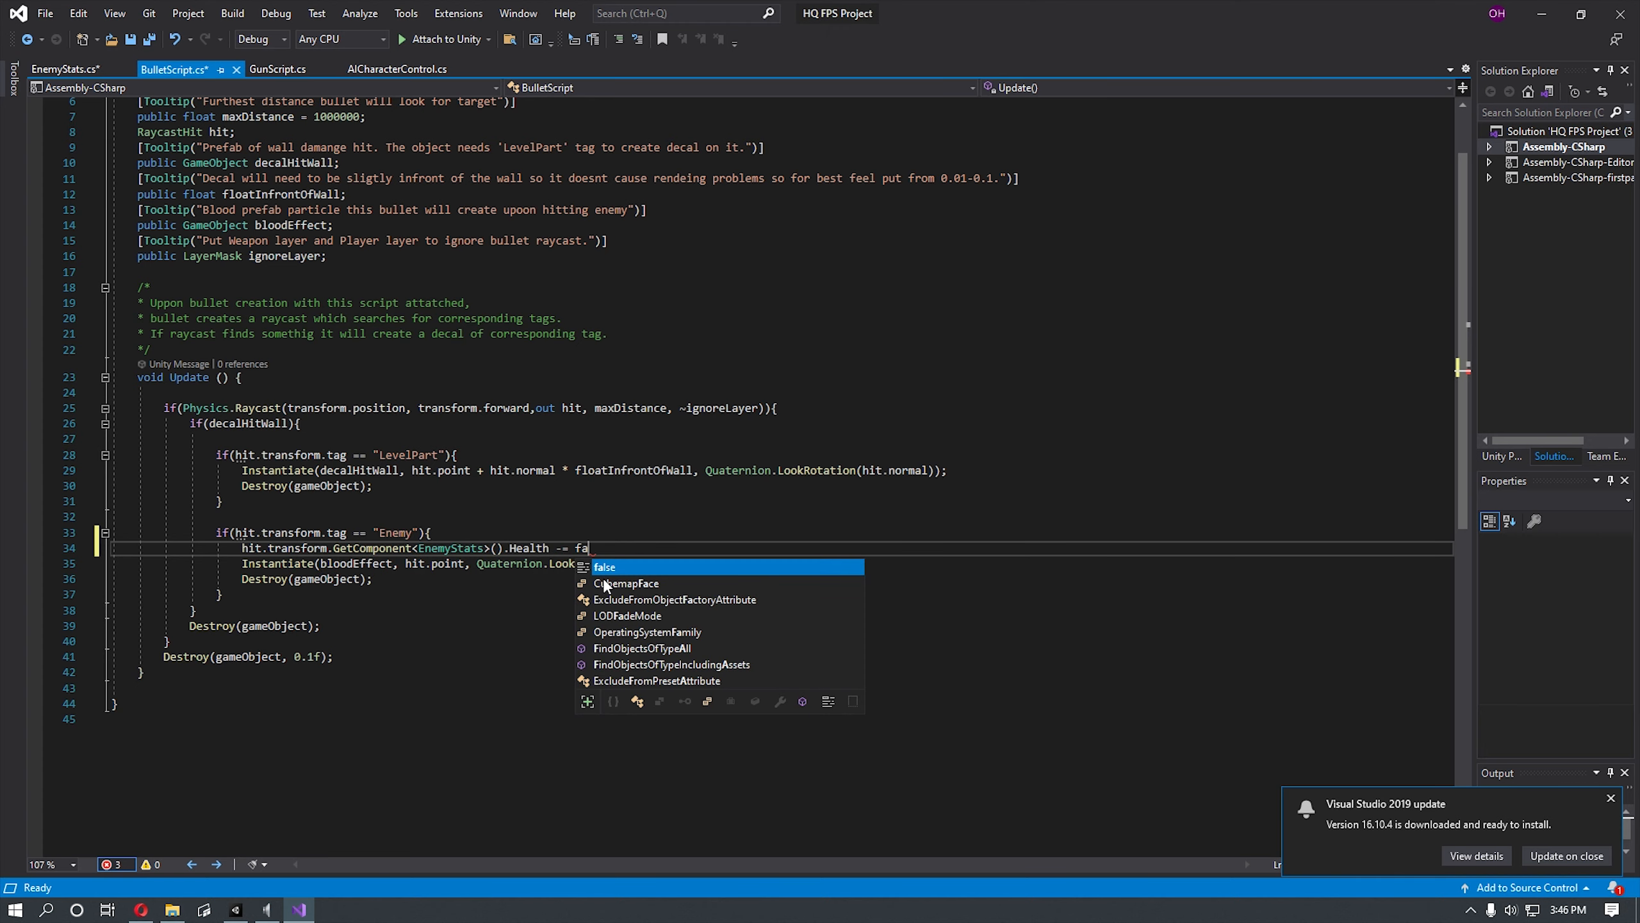
pyautogui.press('BackSpace')
pyautogui.press('BackSpace')
pyautogui.write('dame')
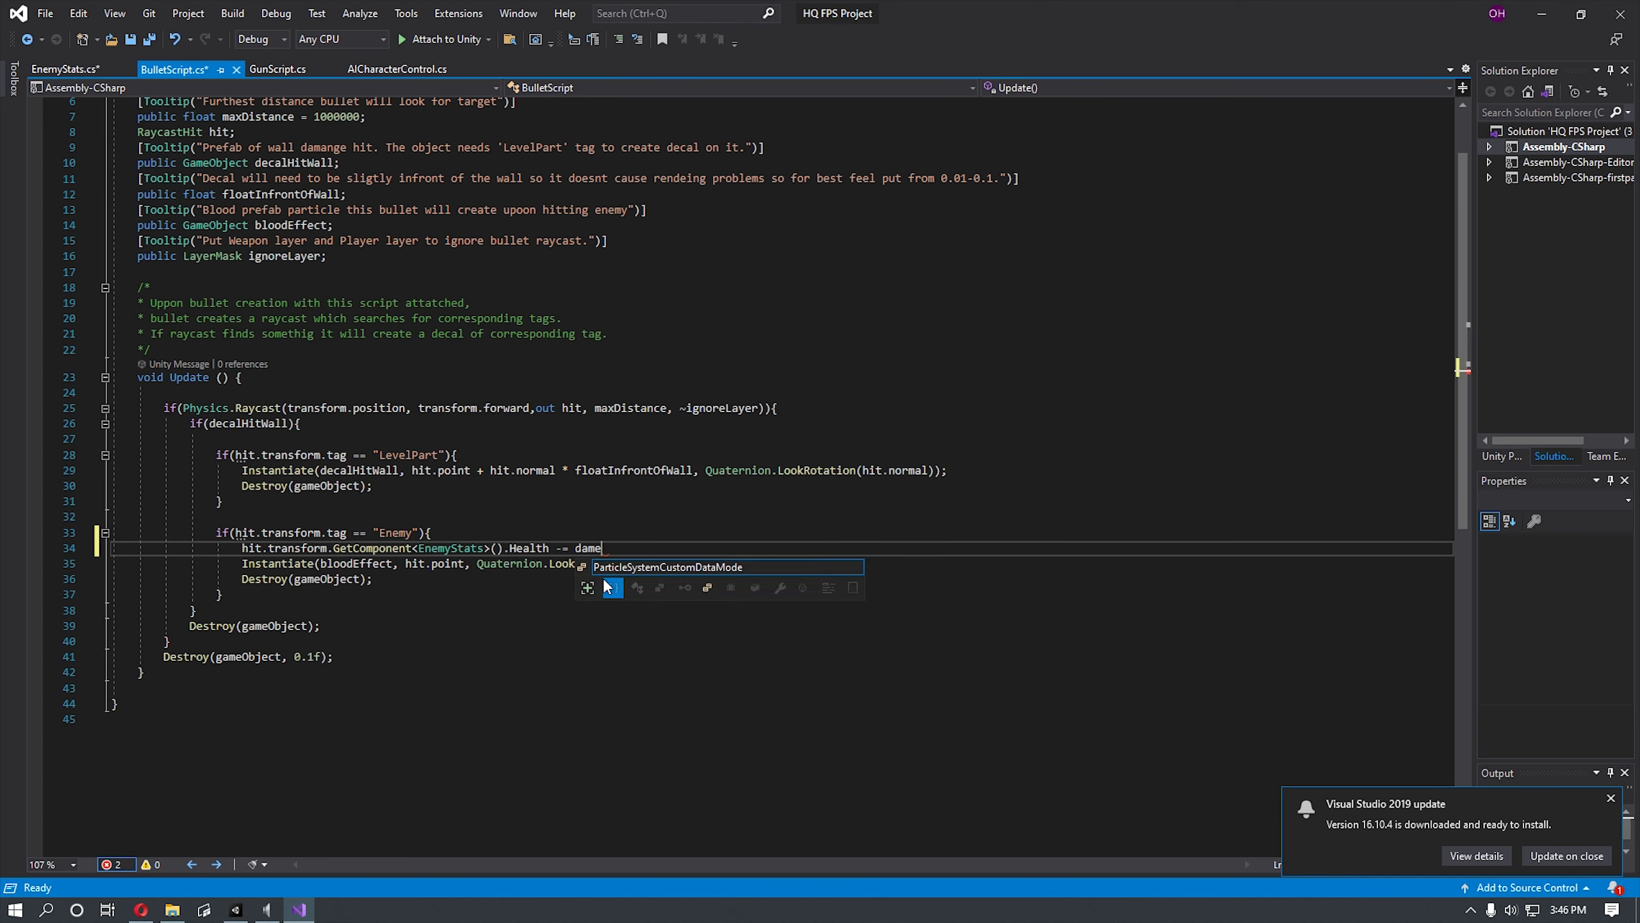
pyautogui.press('BackSpace')
pyautogui.press('BackSpace')
# Step: Declare the variable public float Damage; below the ignoreLayer variable in BulletScript, separated by an empty line
pyautogui.scroll(2, 408, 353)
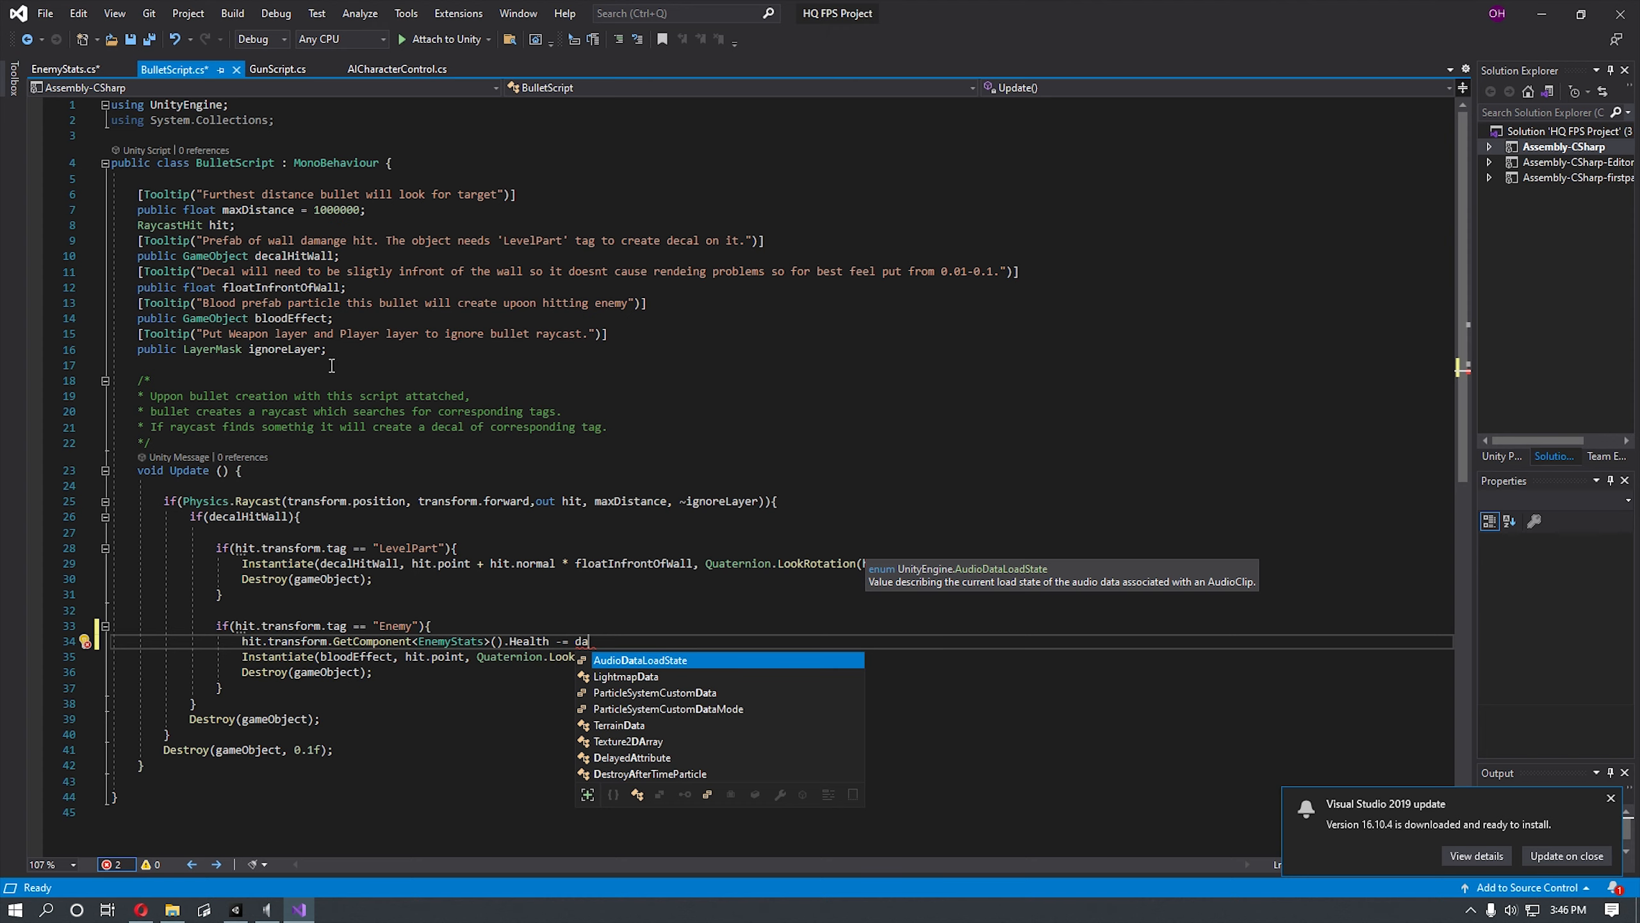
pyautogui.click(284, 371)
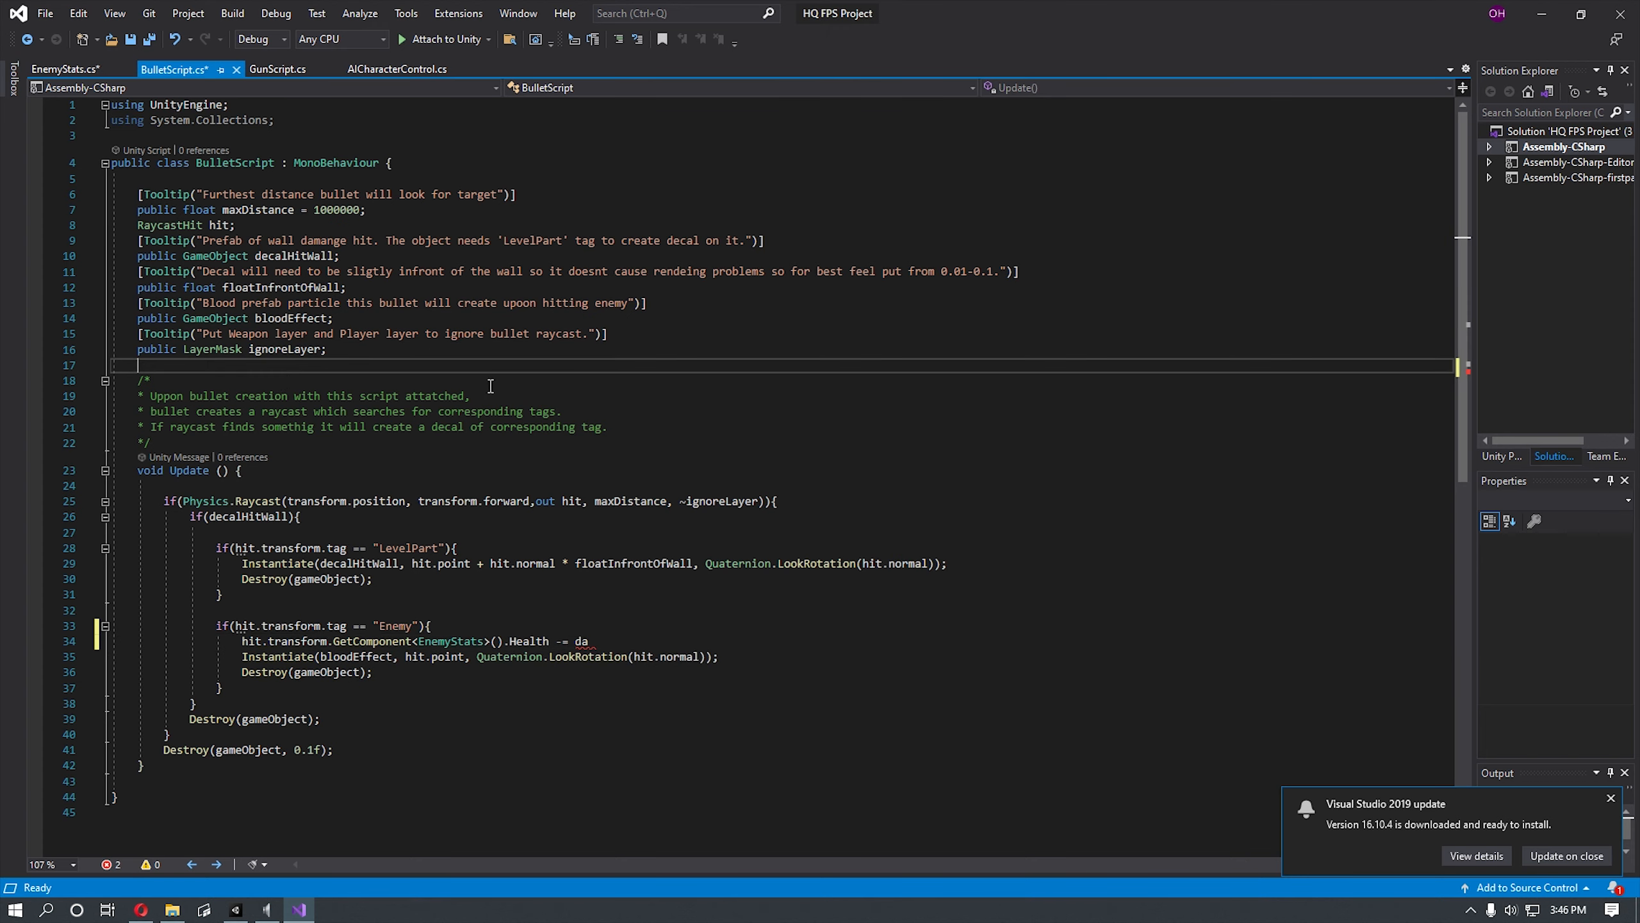
pyautogui.press('Return')
pyautogui.press('Return')
pyautogui.press('Up')
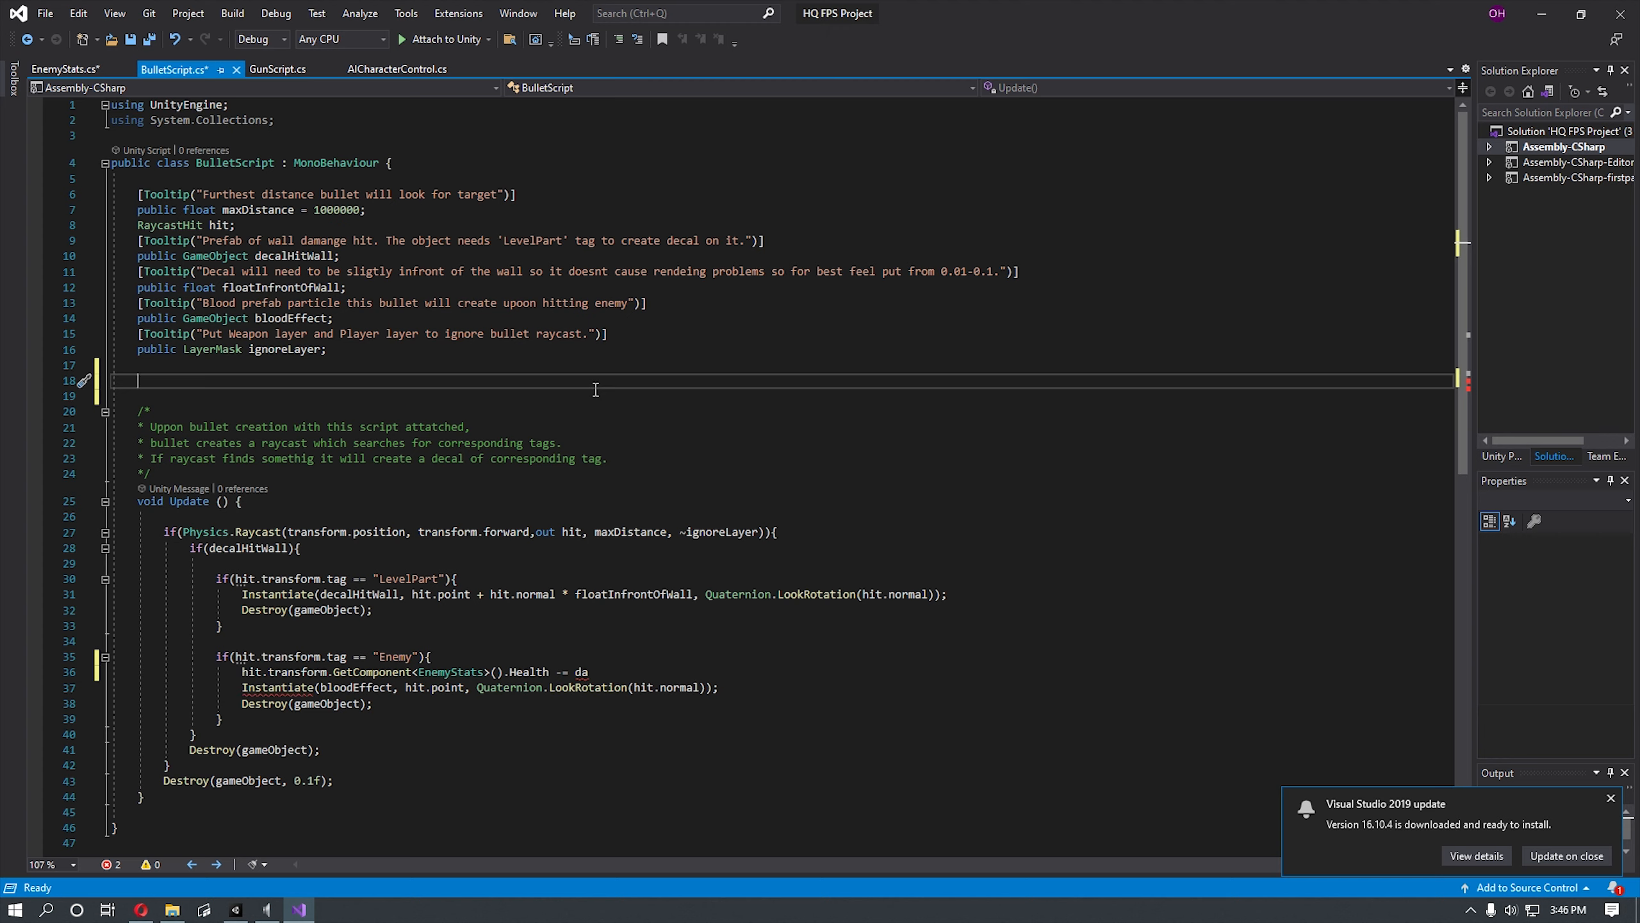
pyautogui.write('p')
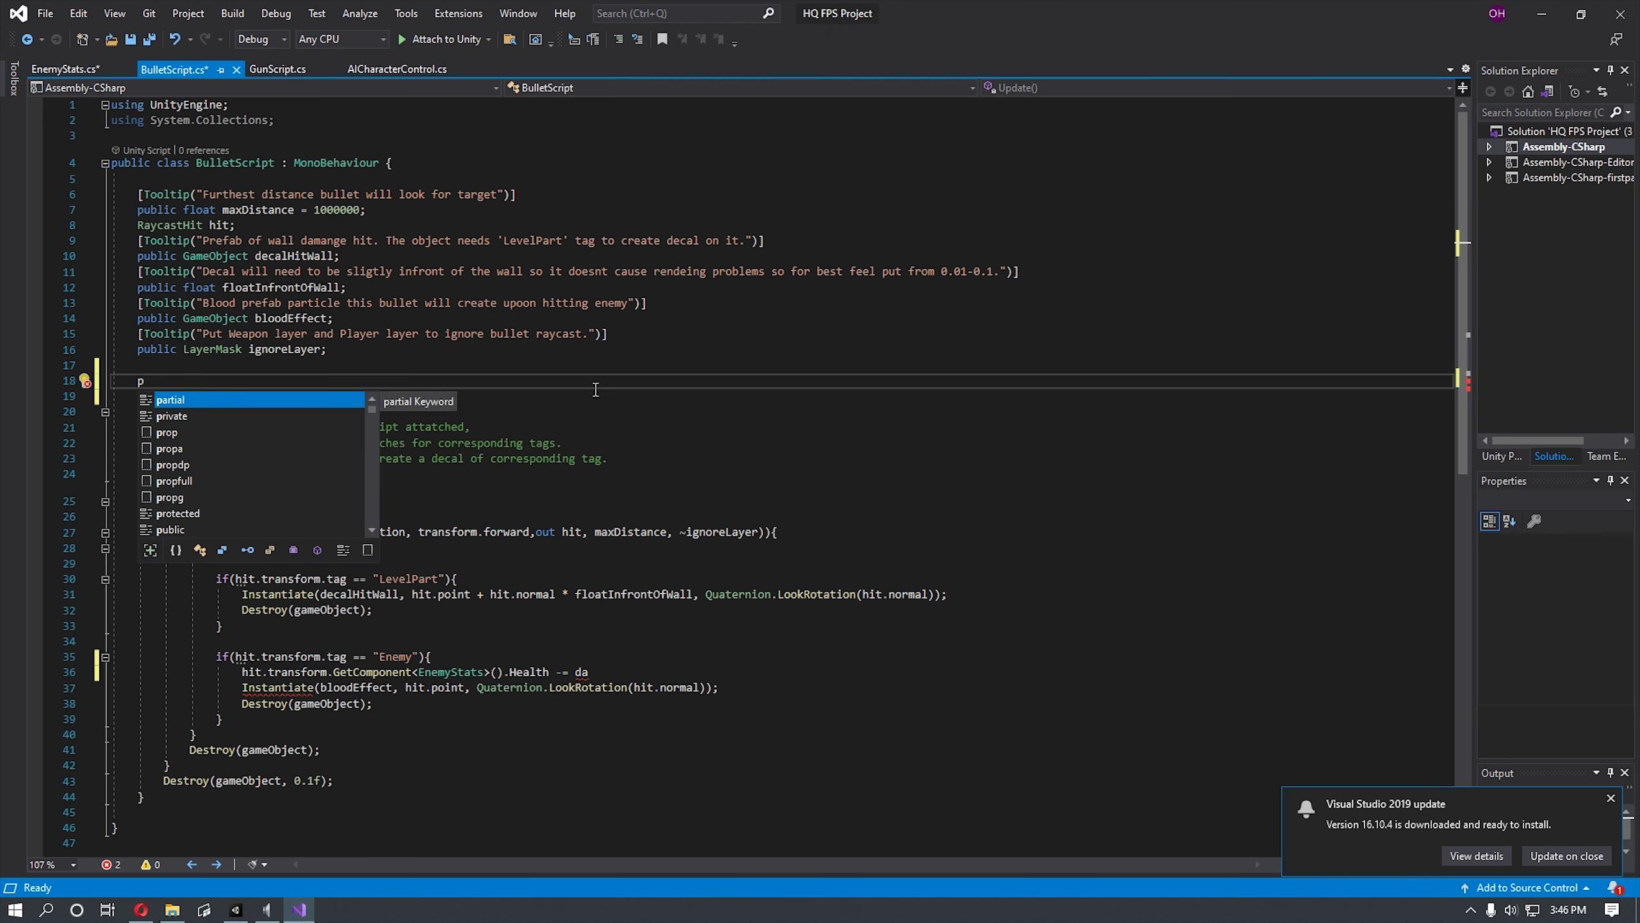
pyautogui.write('ublic g')
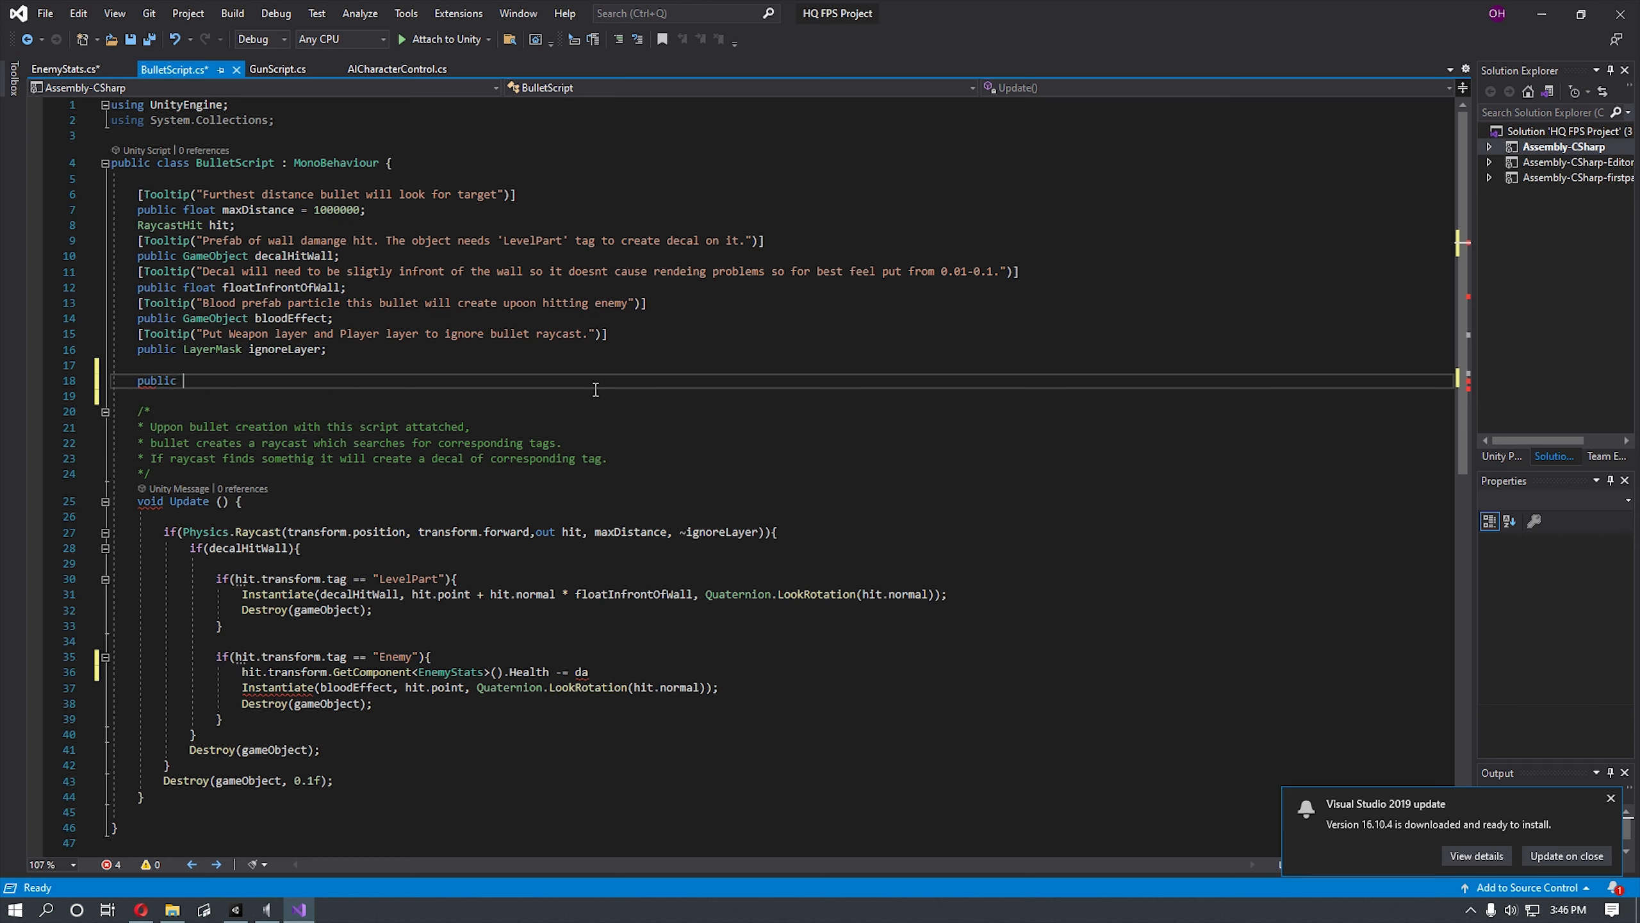
pyautogui.press('BackSpace')
pyautogui.write('flo')
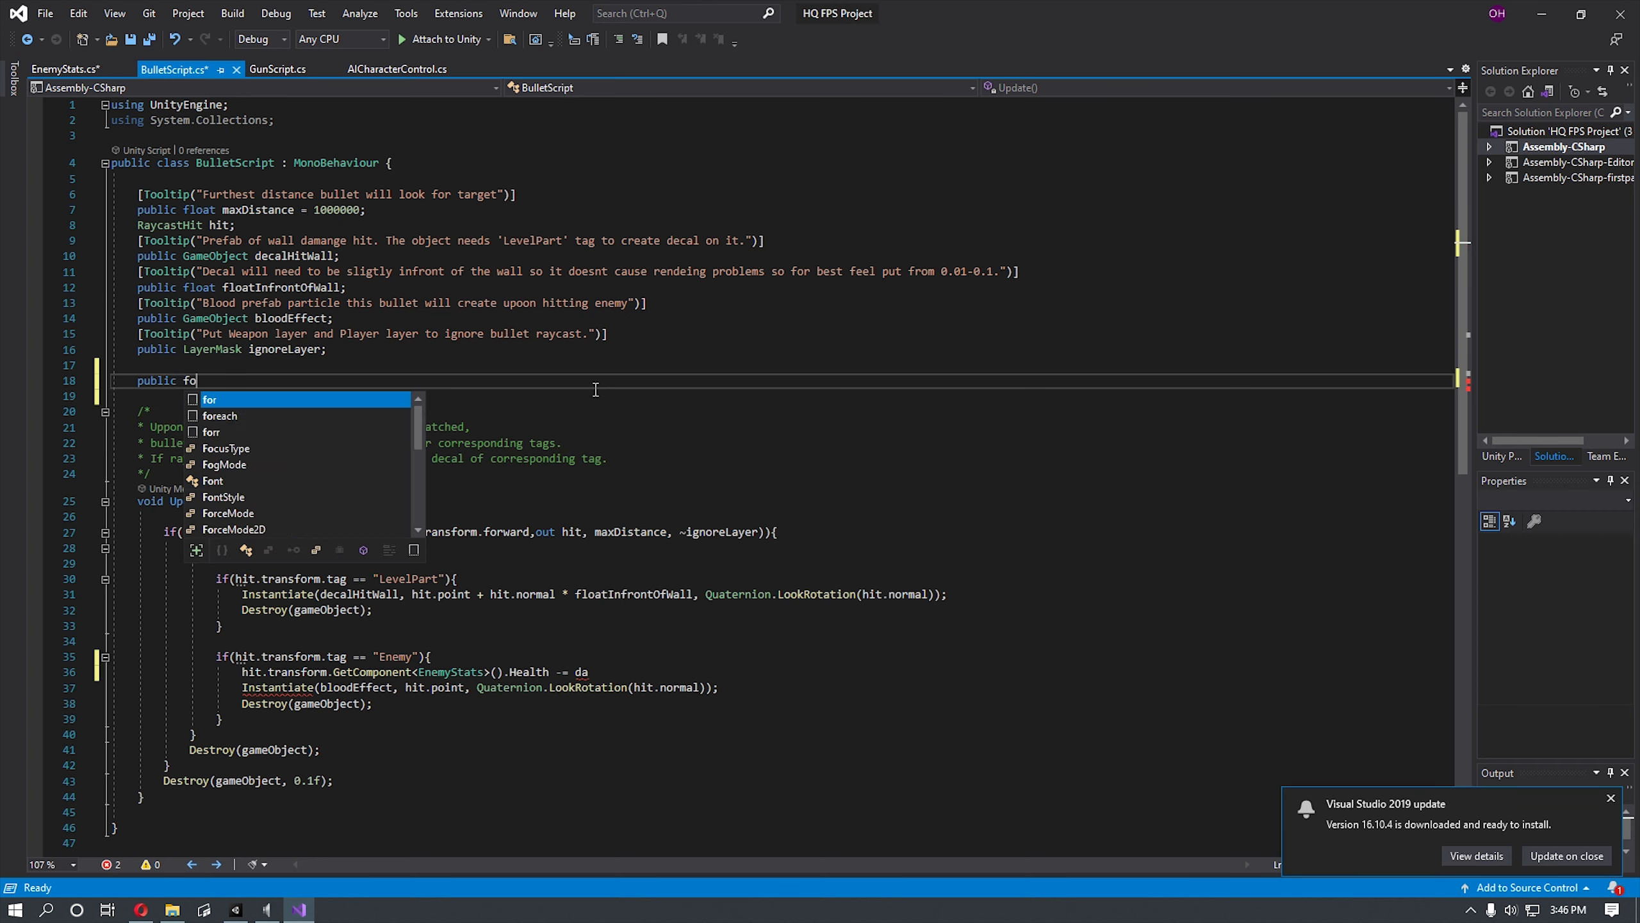
pyautogui.write('at ')
pyautogui.write('Damage')
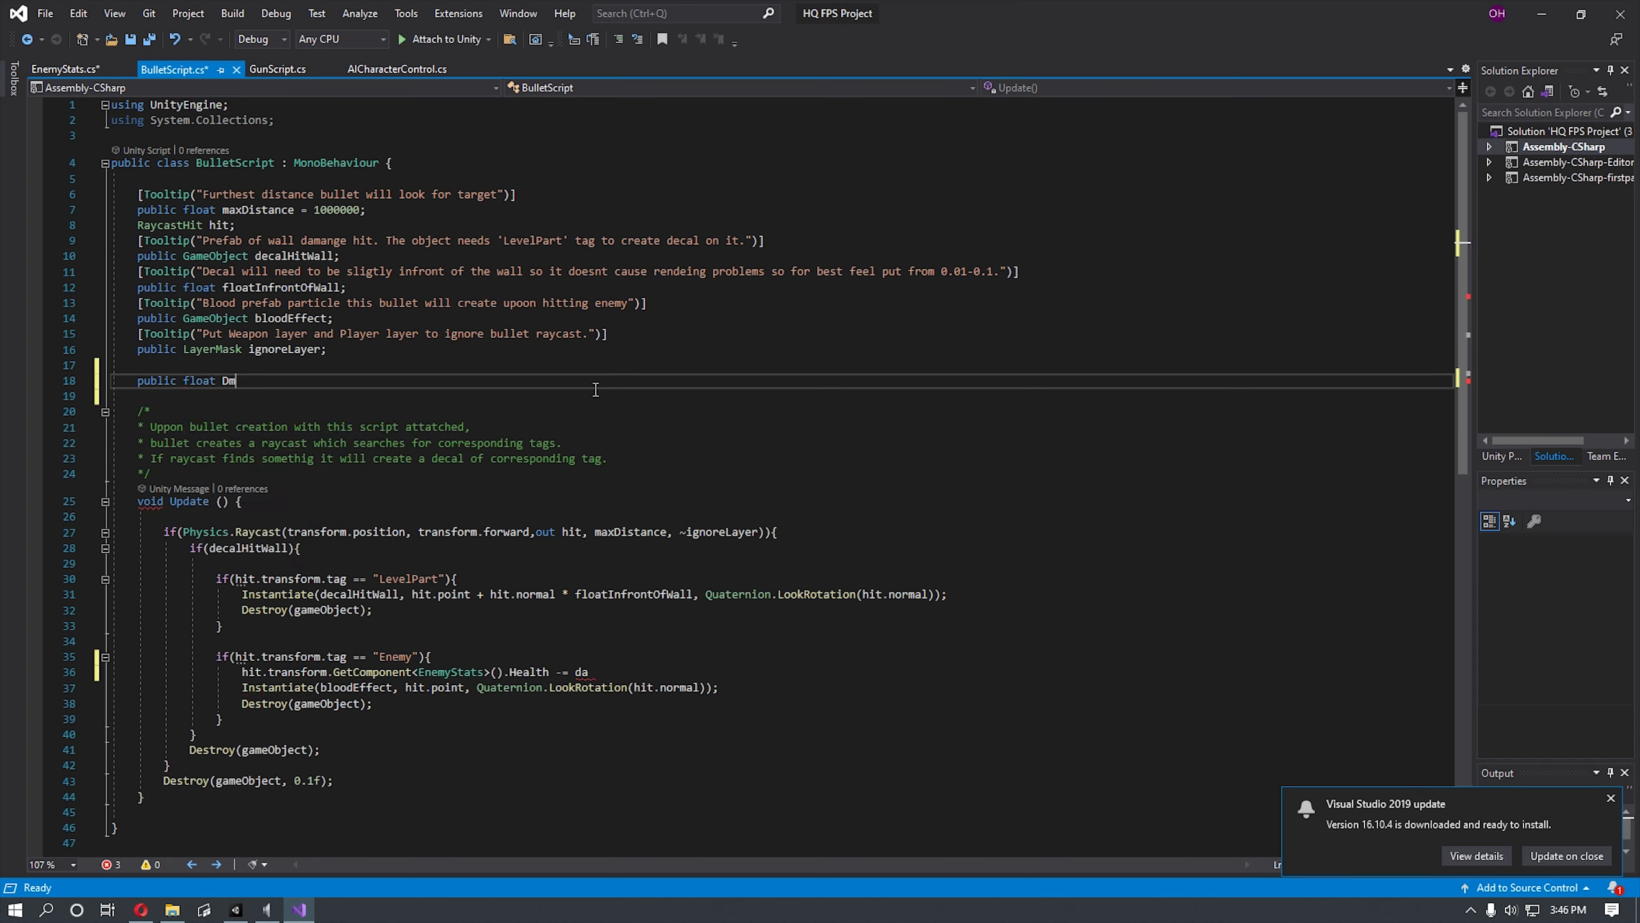
pyautogui.write(';')
pyautogui.click(114, 382)
pyautogui.press('BackSpace')
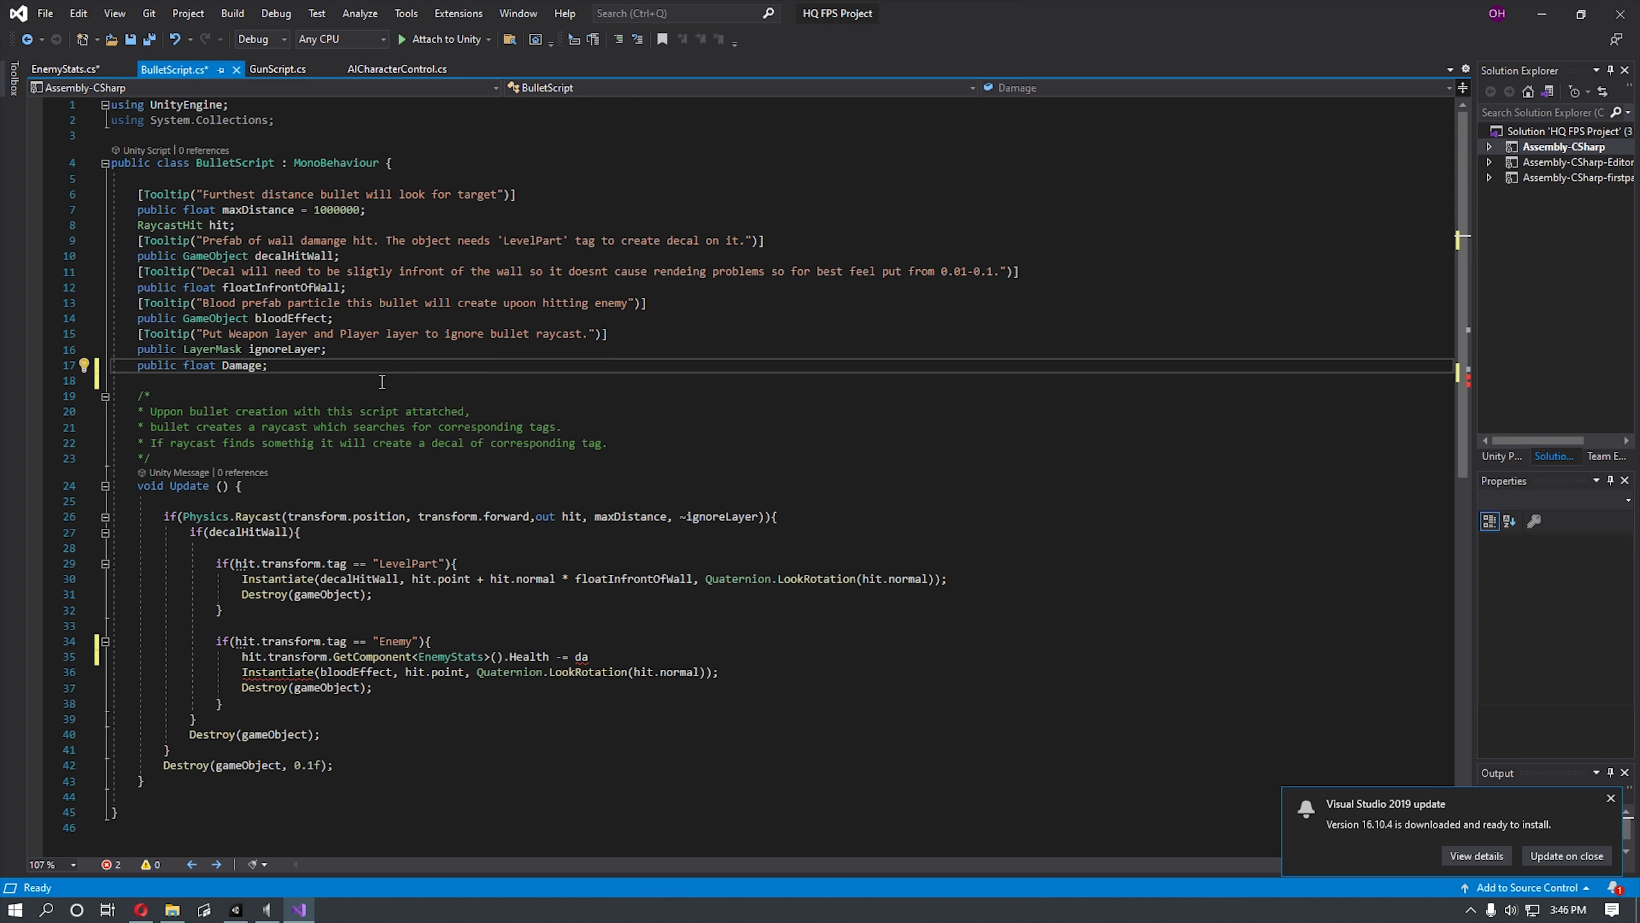
pyautogui.press('Up')
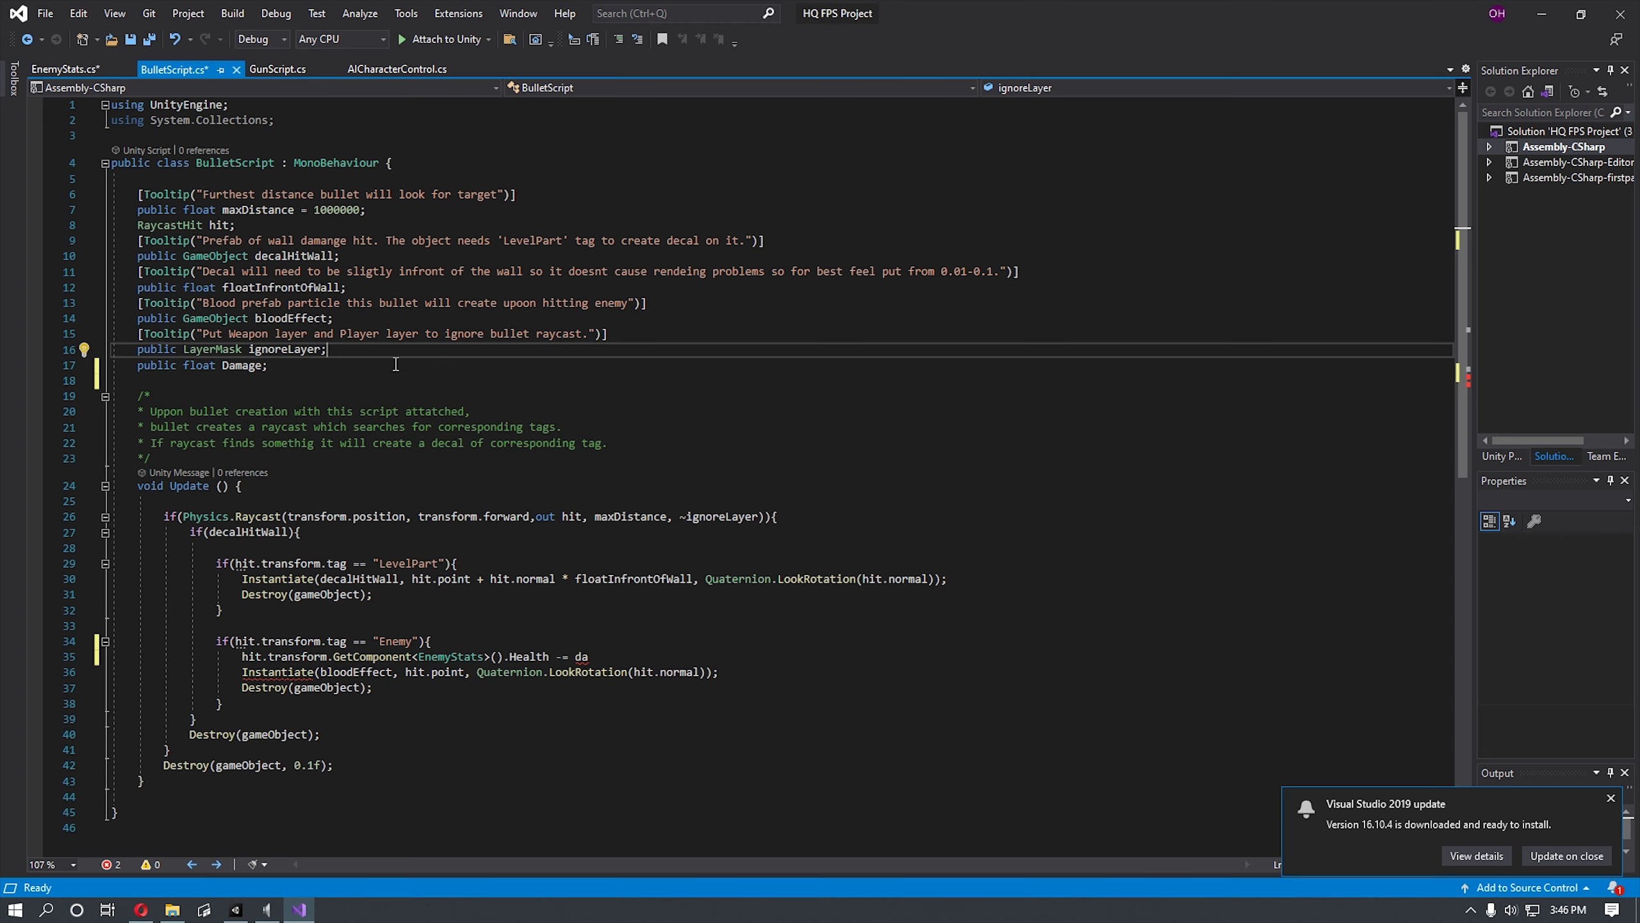
pyautogui.press('Return')
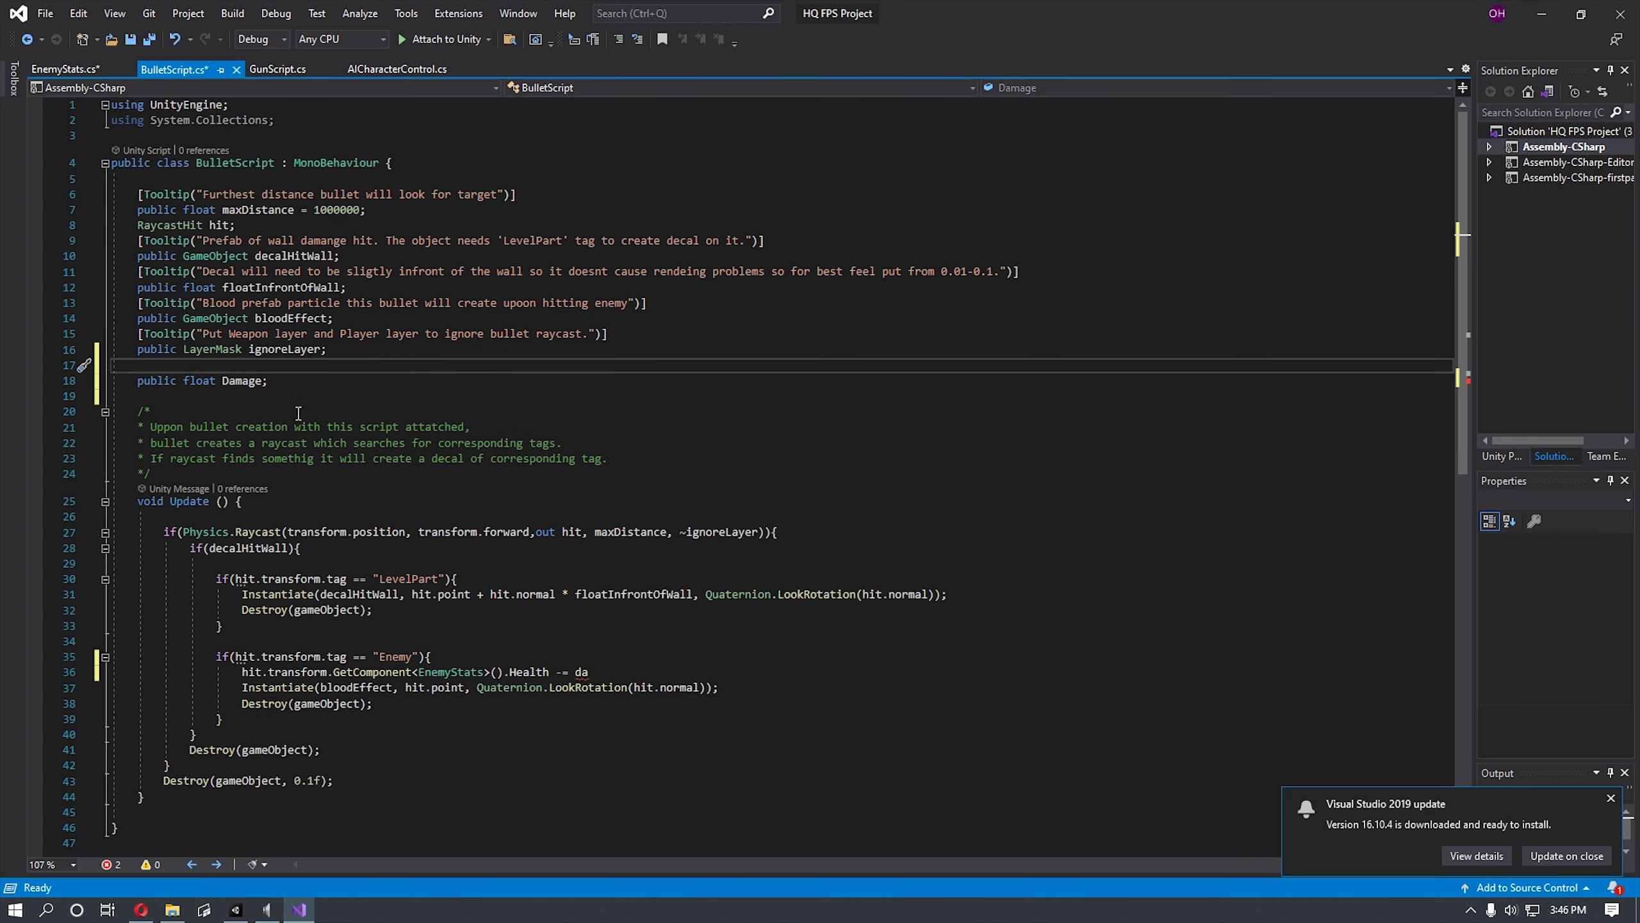
# Step: Complete the health subtraction in the Enemy check with Damage; in place of the unfinished word
pyautogui.click(627, 676)
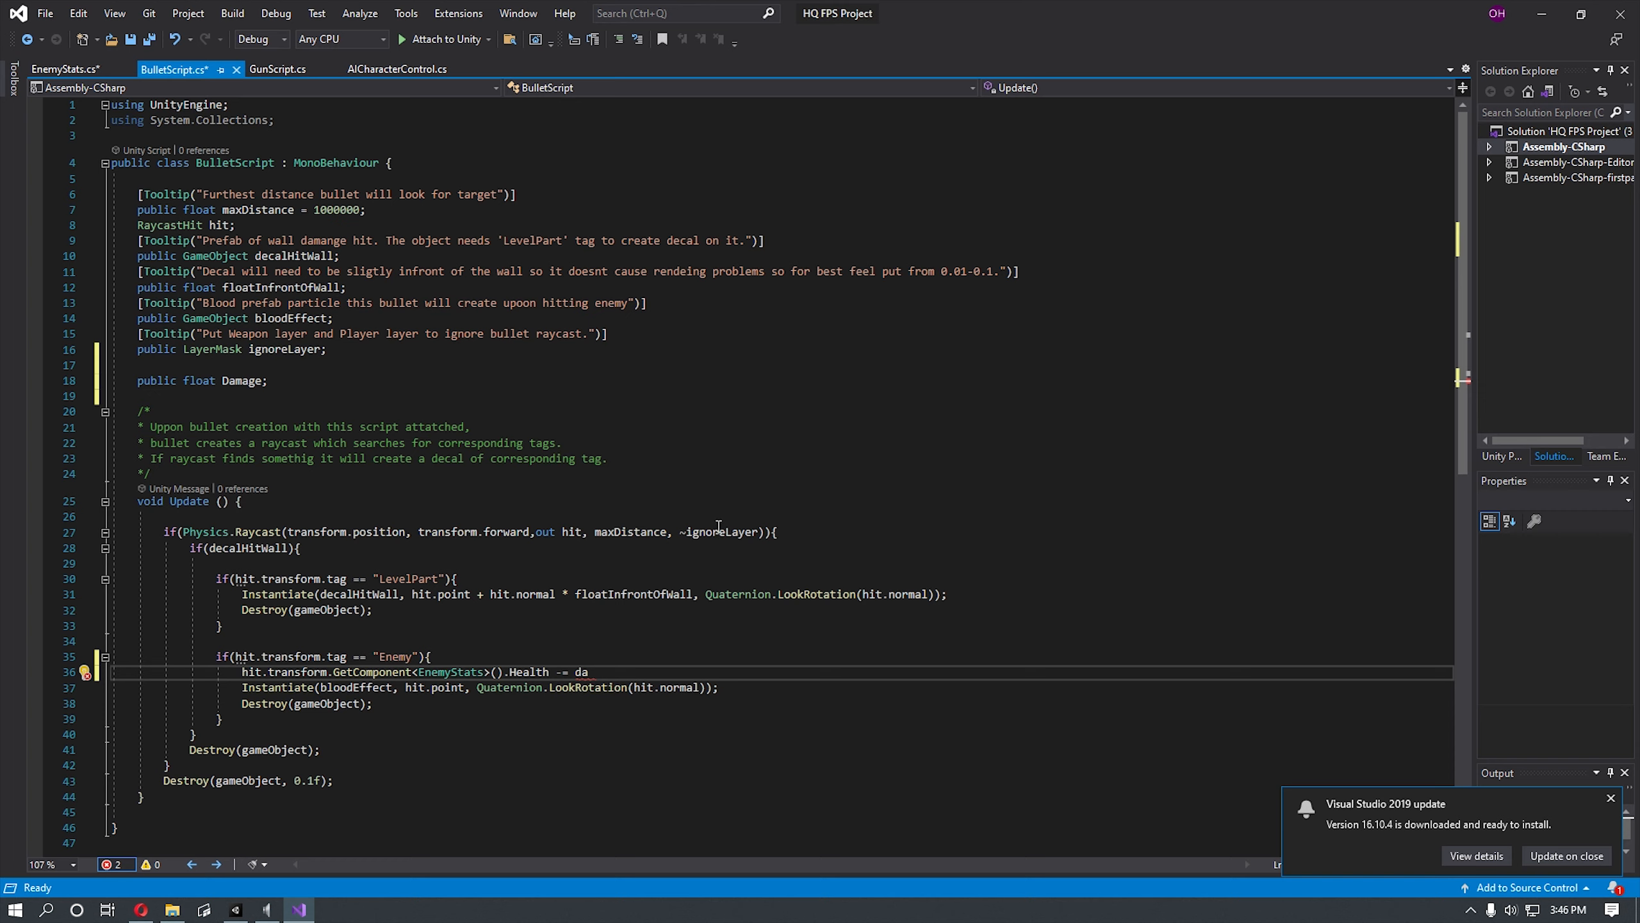
pyautogui.press('BackSpace')
pyautogui.press('BackSpace')
pyautogui.write('Damage;')
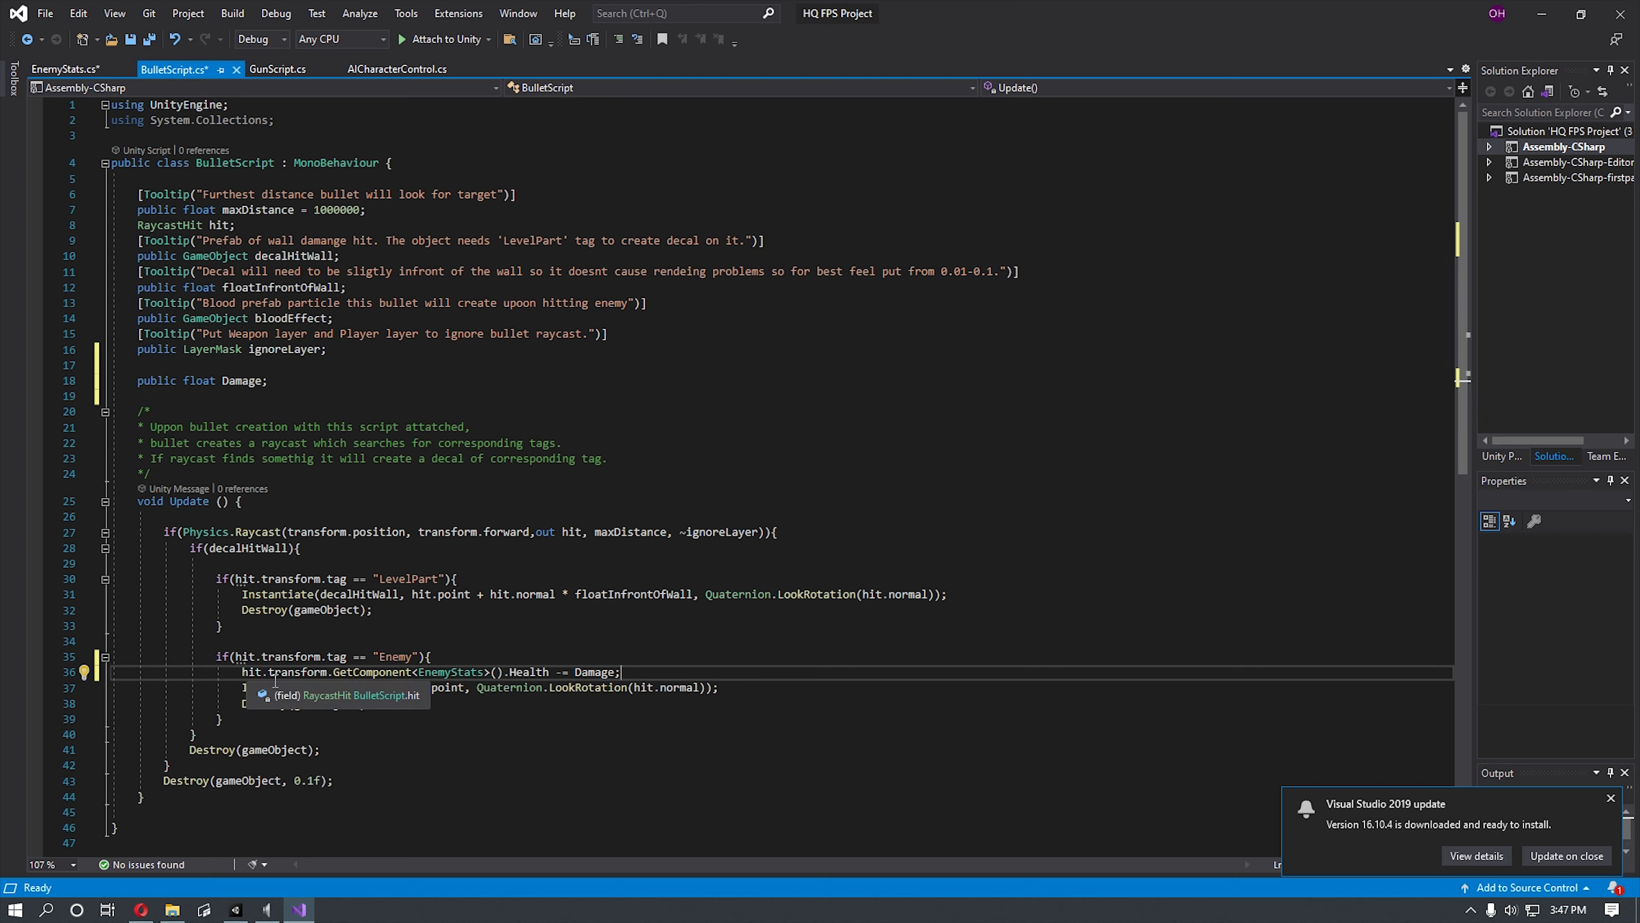
# Step: Review the EnemyStats script and its component in Unity, then save all open scripts in Visual Studio
pyautogui.click(75, 71)
pyautogui.click(173, 70)
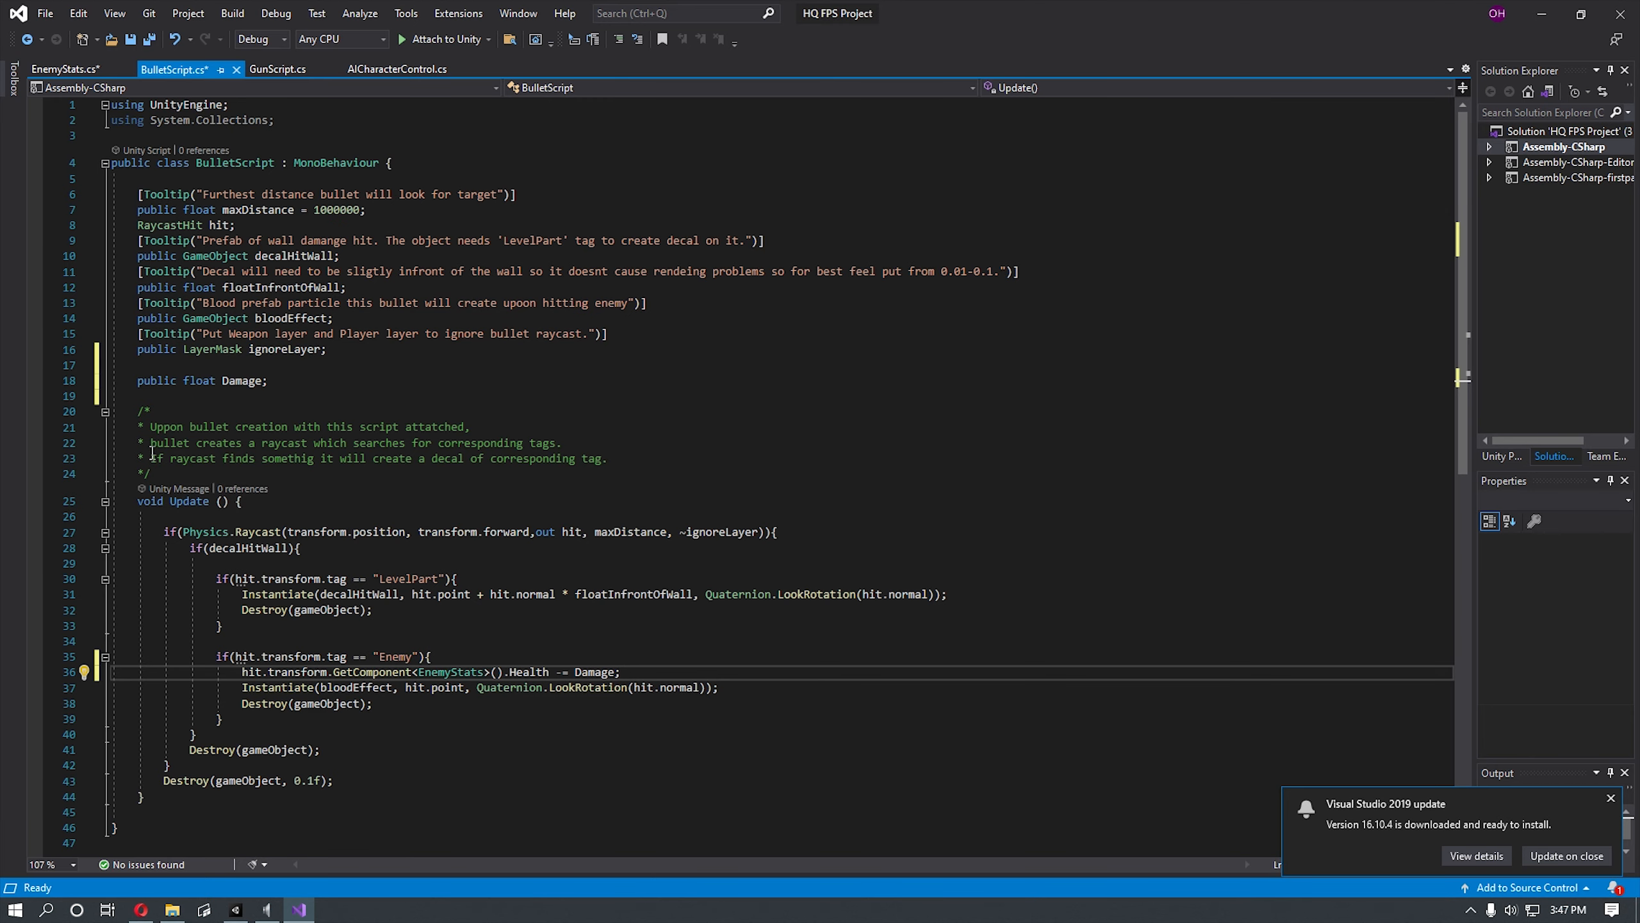
pyautogui.click(77, 70)
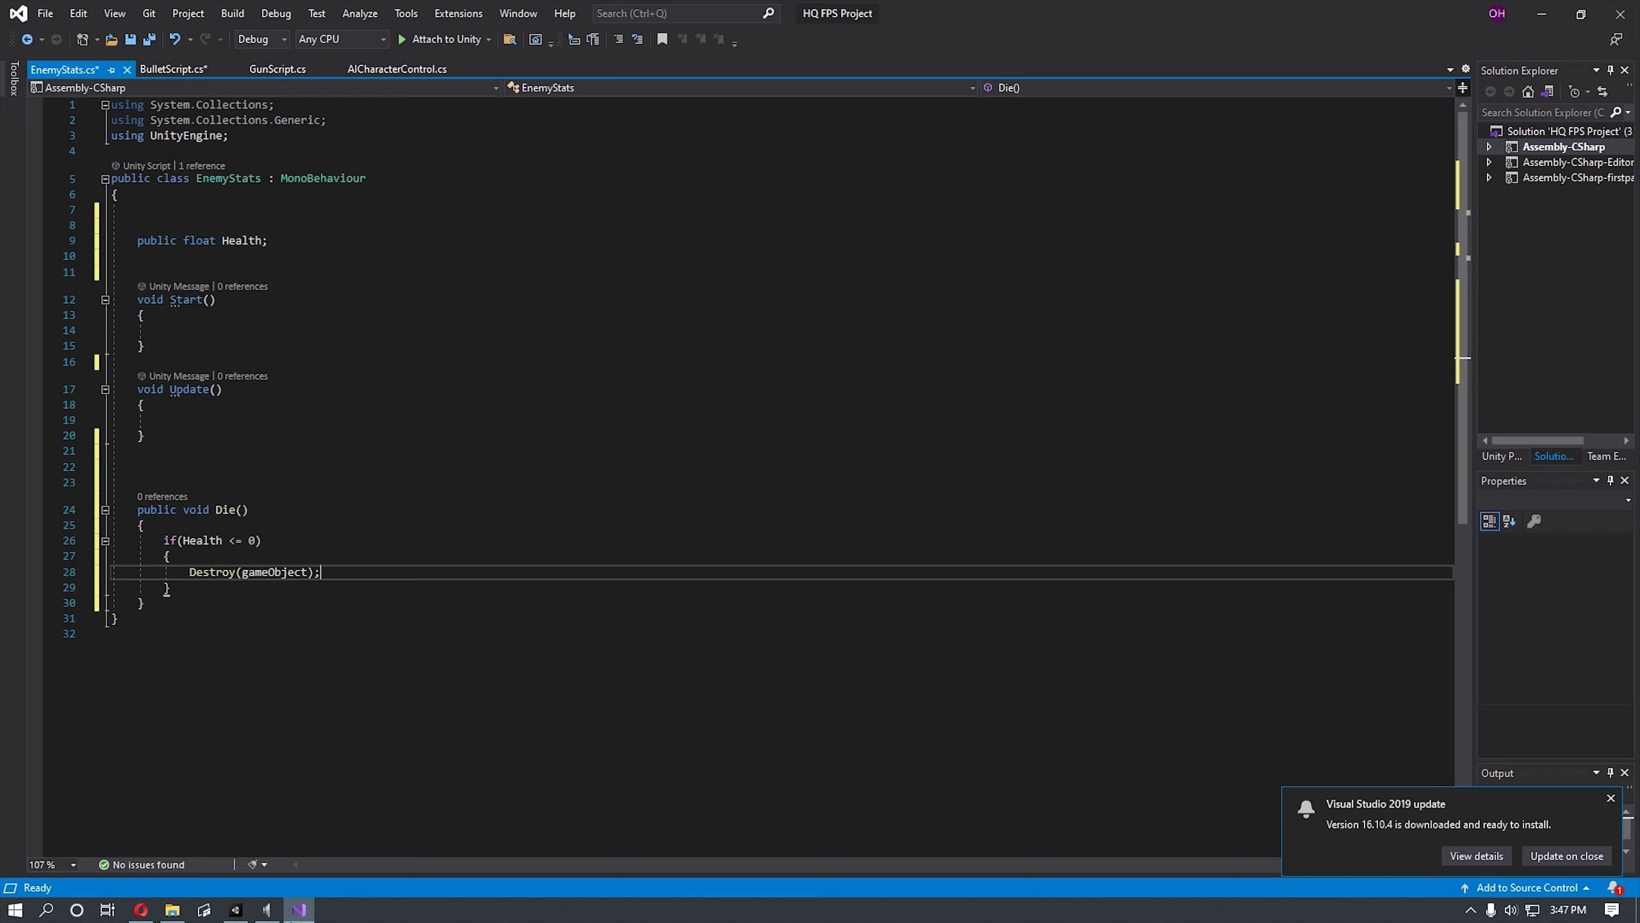
pyautogui.click(236, 912)
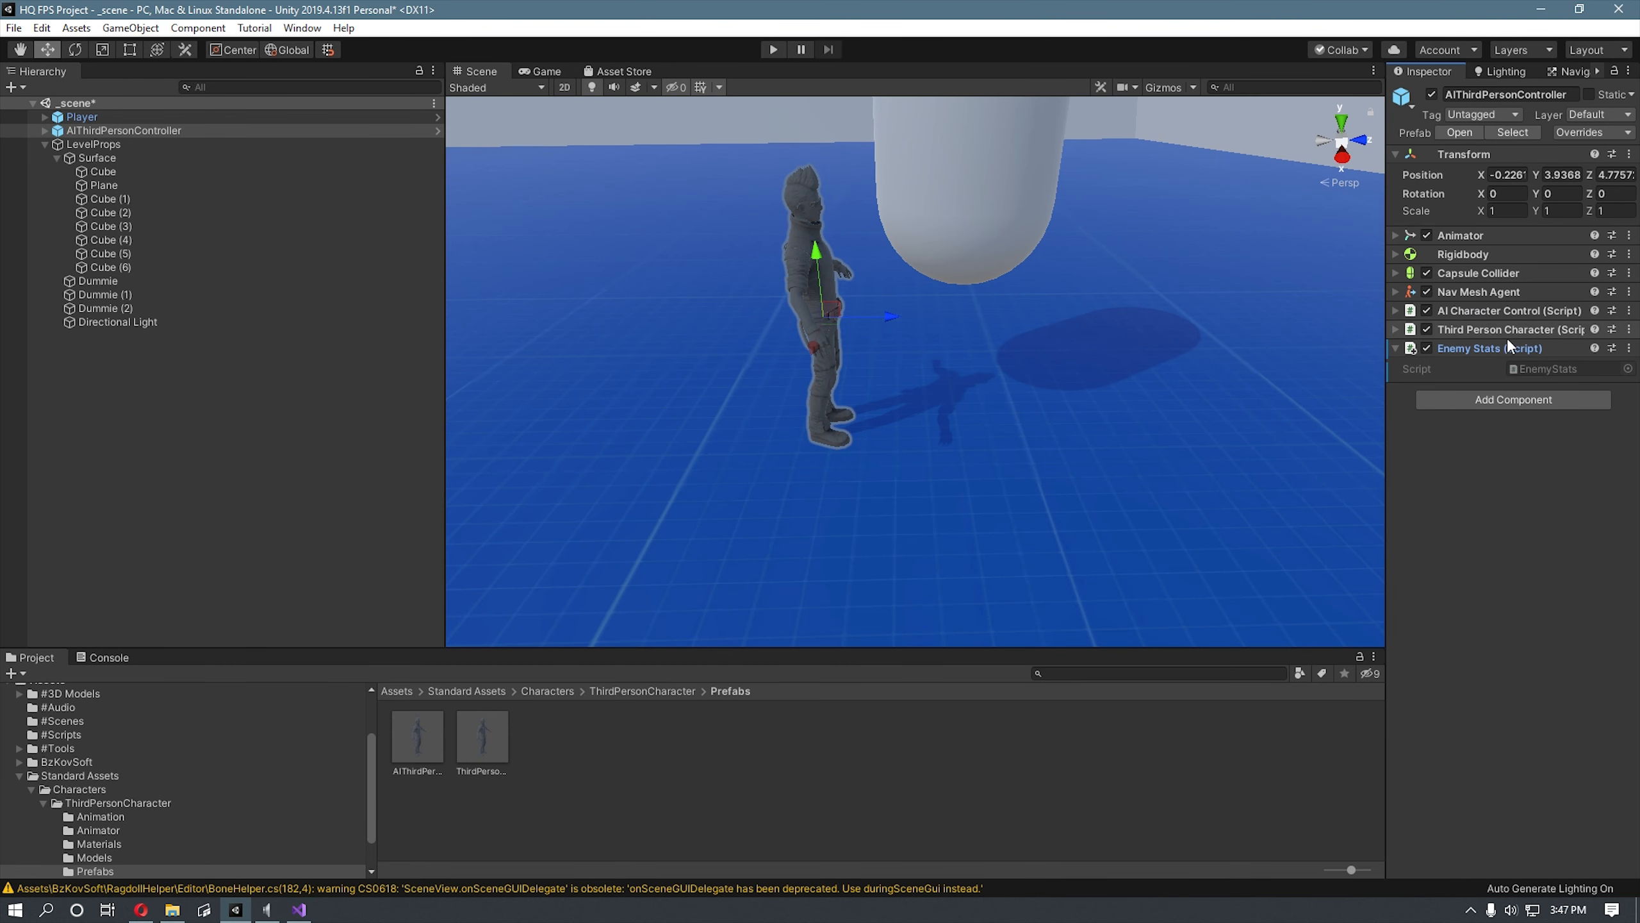
pyautogui.click(301, 910)
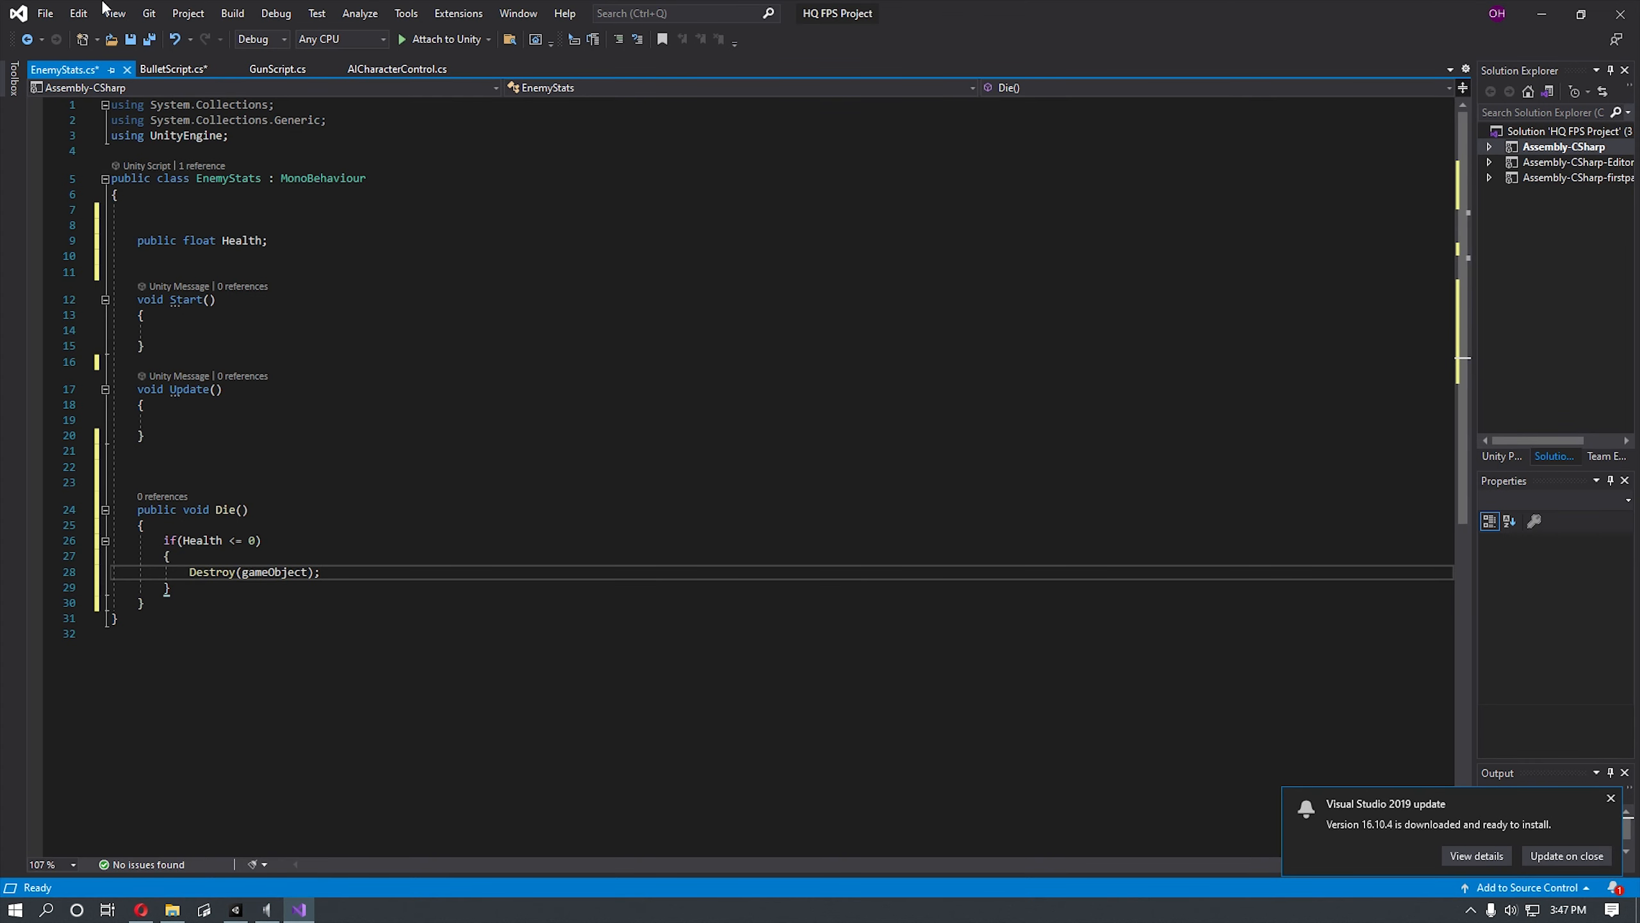
pyautogui.click(46, 13)
pyautogui.click(101, 235)
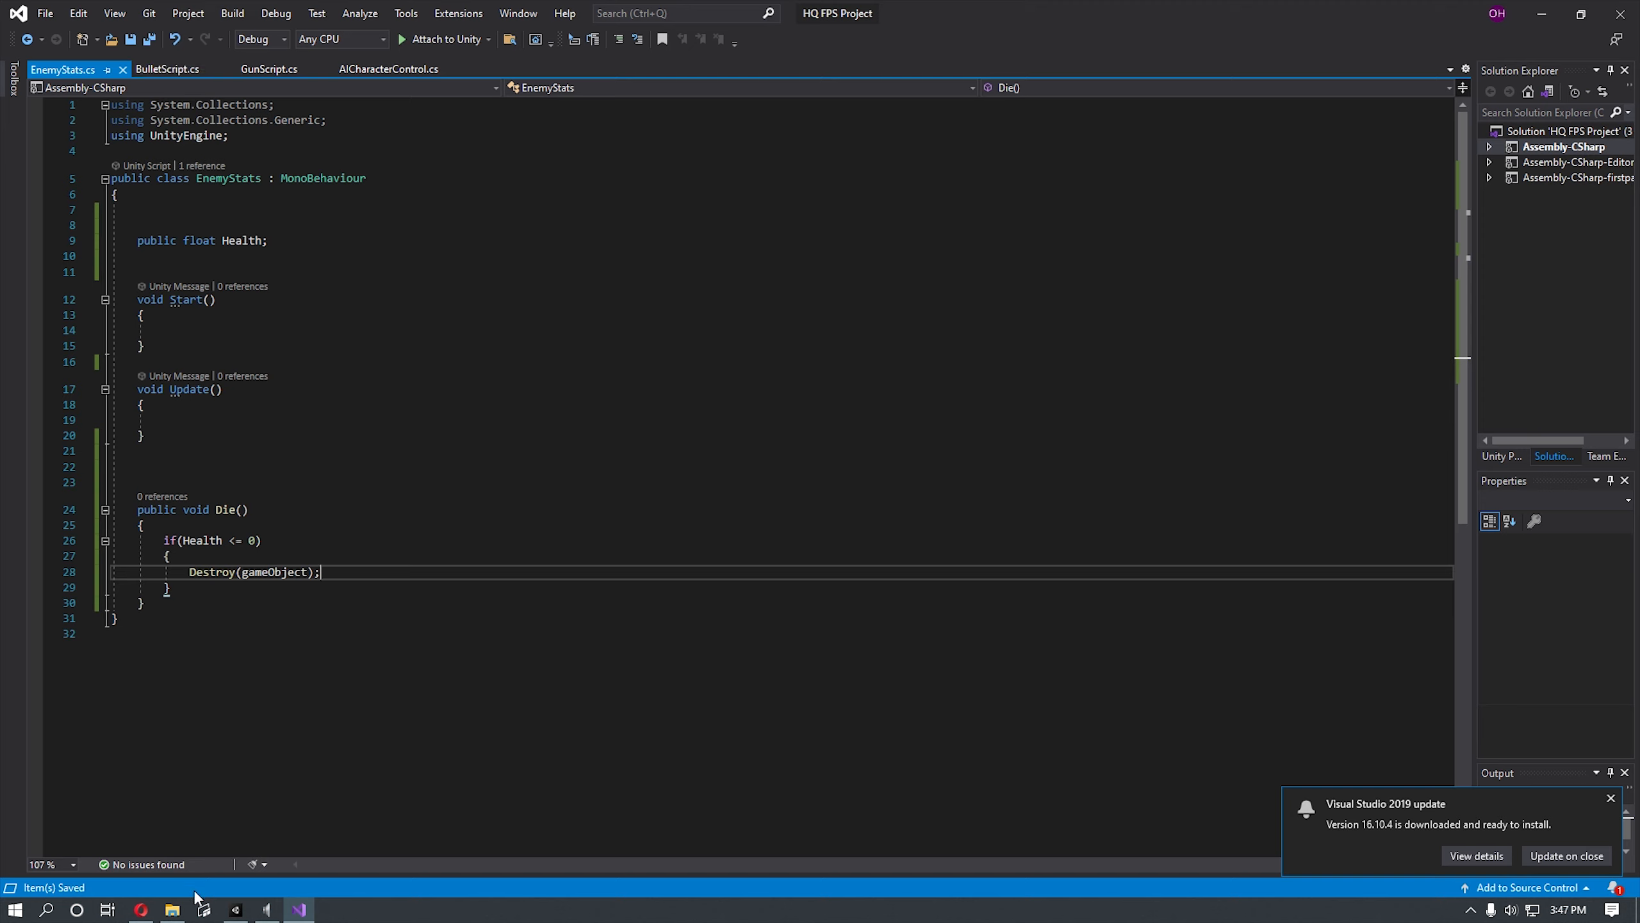
# Step: Switch to Unity and set Health to 50 in the Enemy Stats component of AIThirdPersonController
pyautogui.click(154, 912)
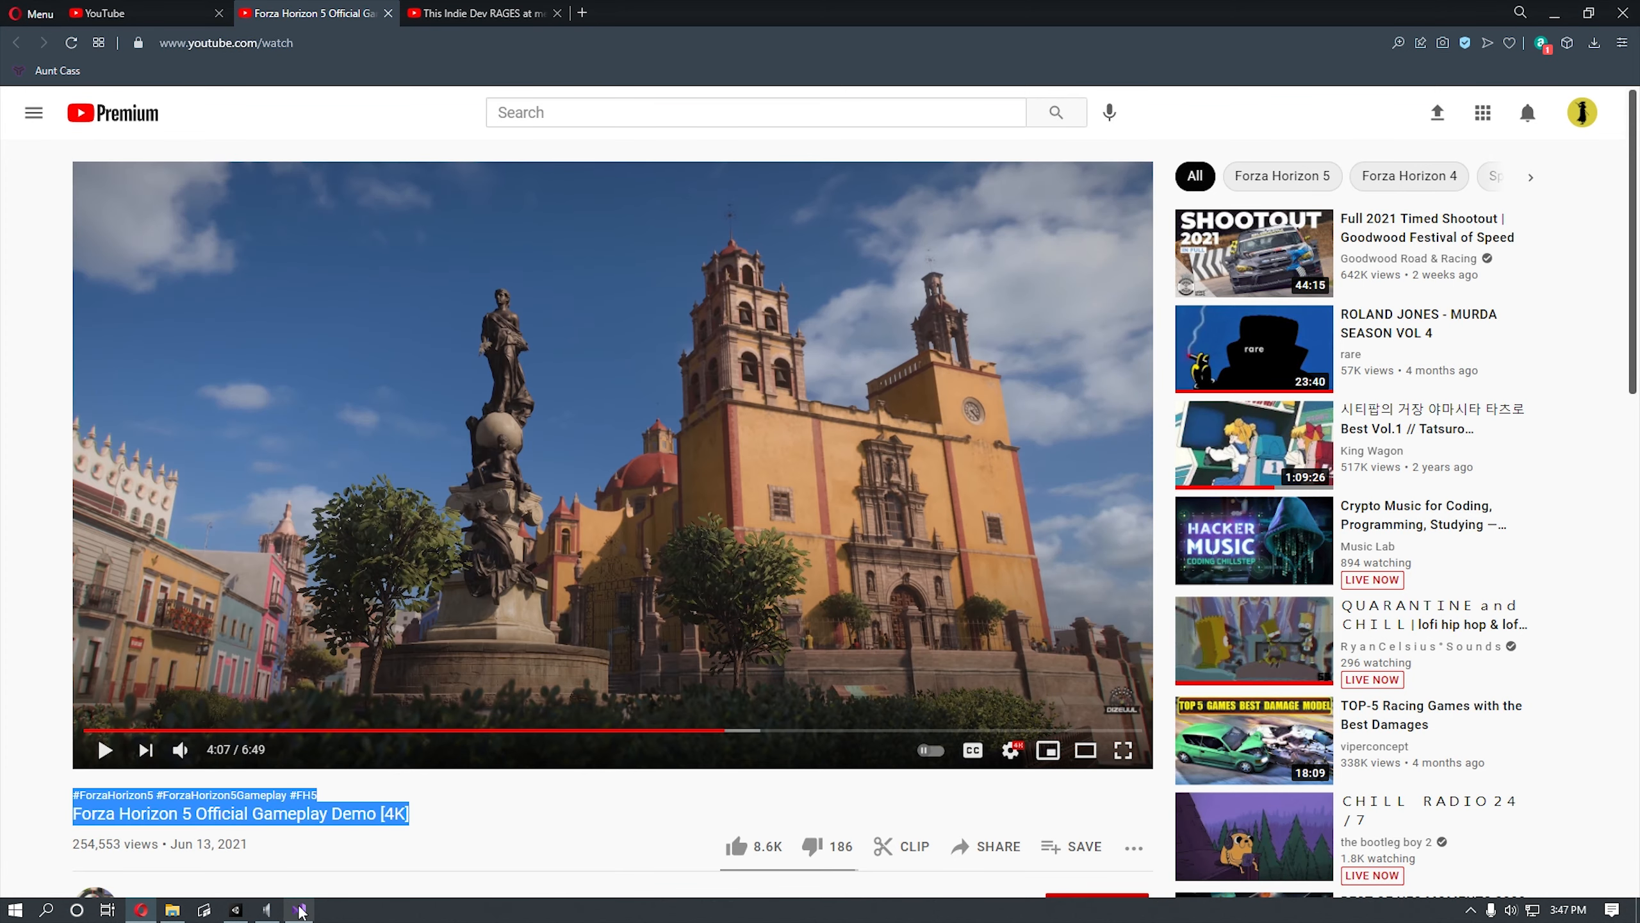
pyautogui.click(248, 913)
pyautogui.click(1569, 385)
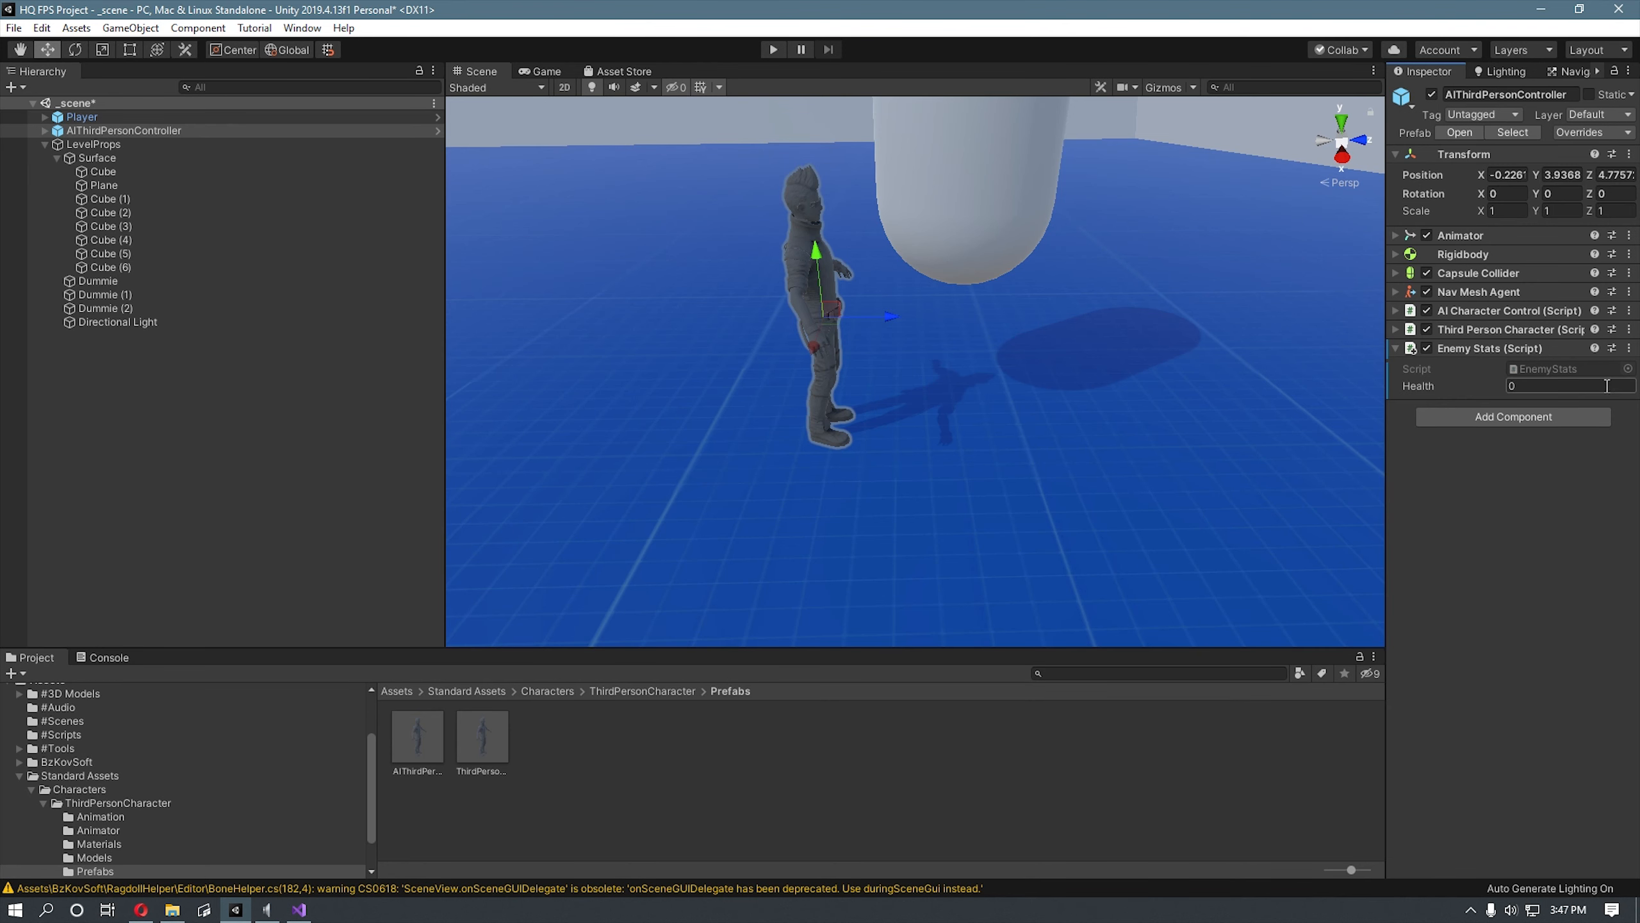
pyautogui.write('50')
# Step: Open the Prefabs folder of Easy FPS inside the #Tools assets
pyautogui.scroll(3, 100, 747)
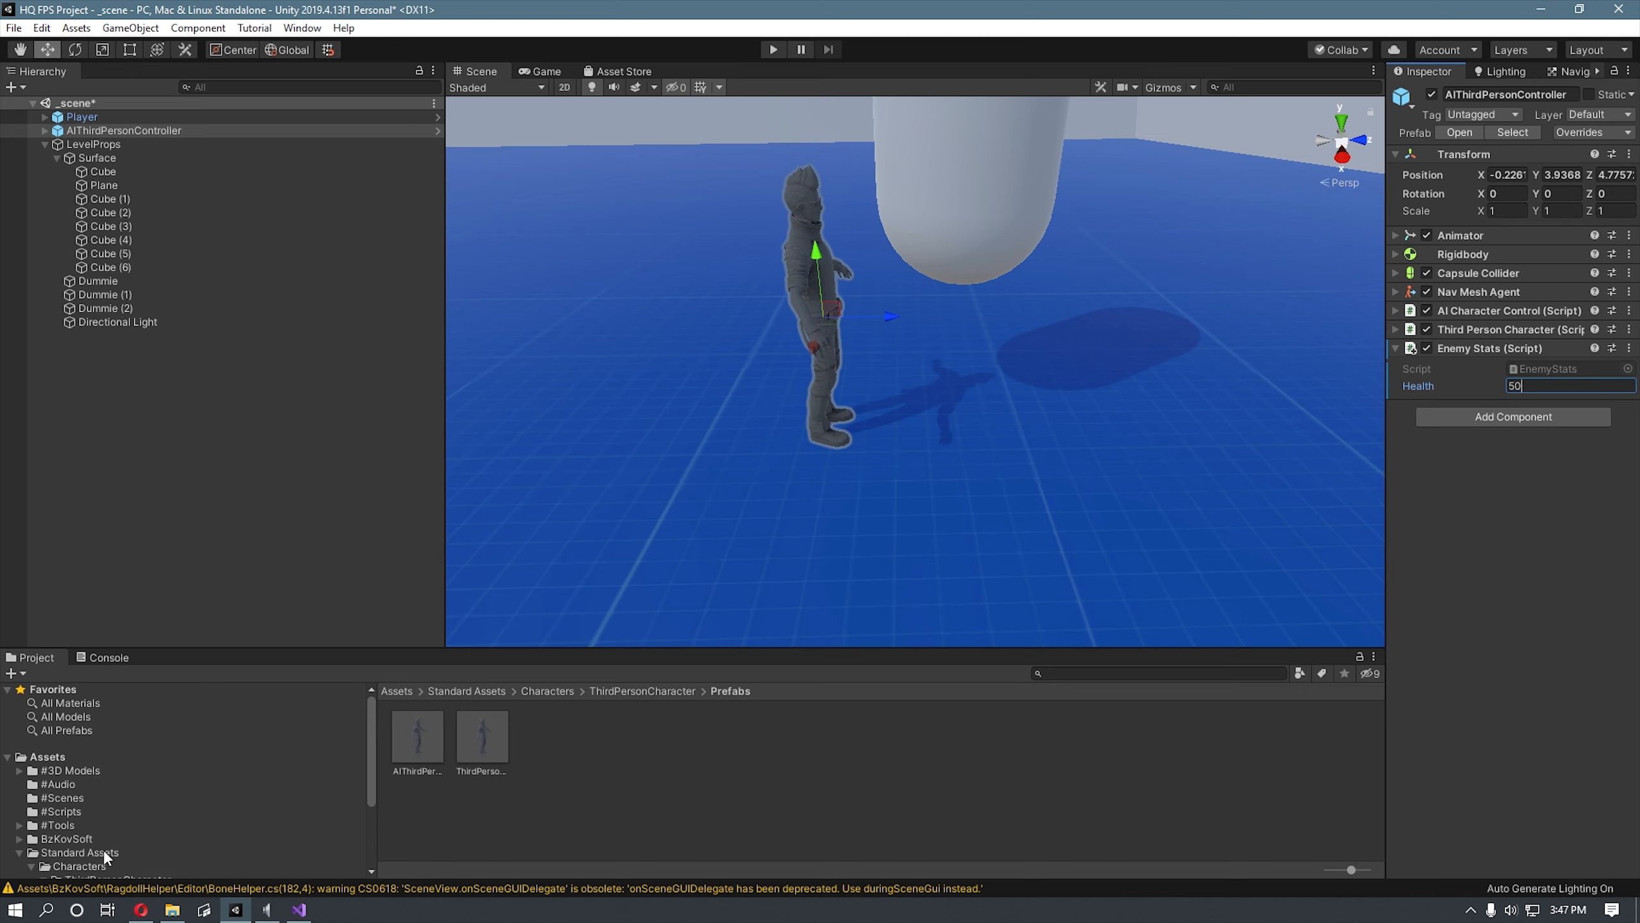
pyautogui.scroll(-3, 100, 846)
pyautogui.click(87, 724)
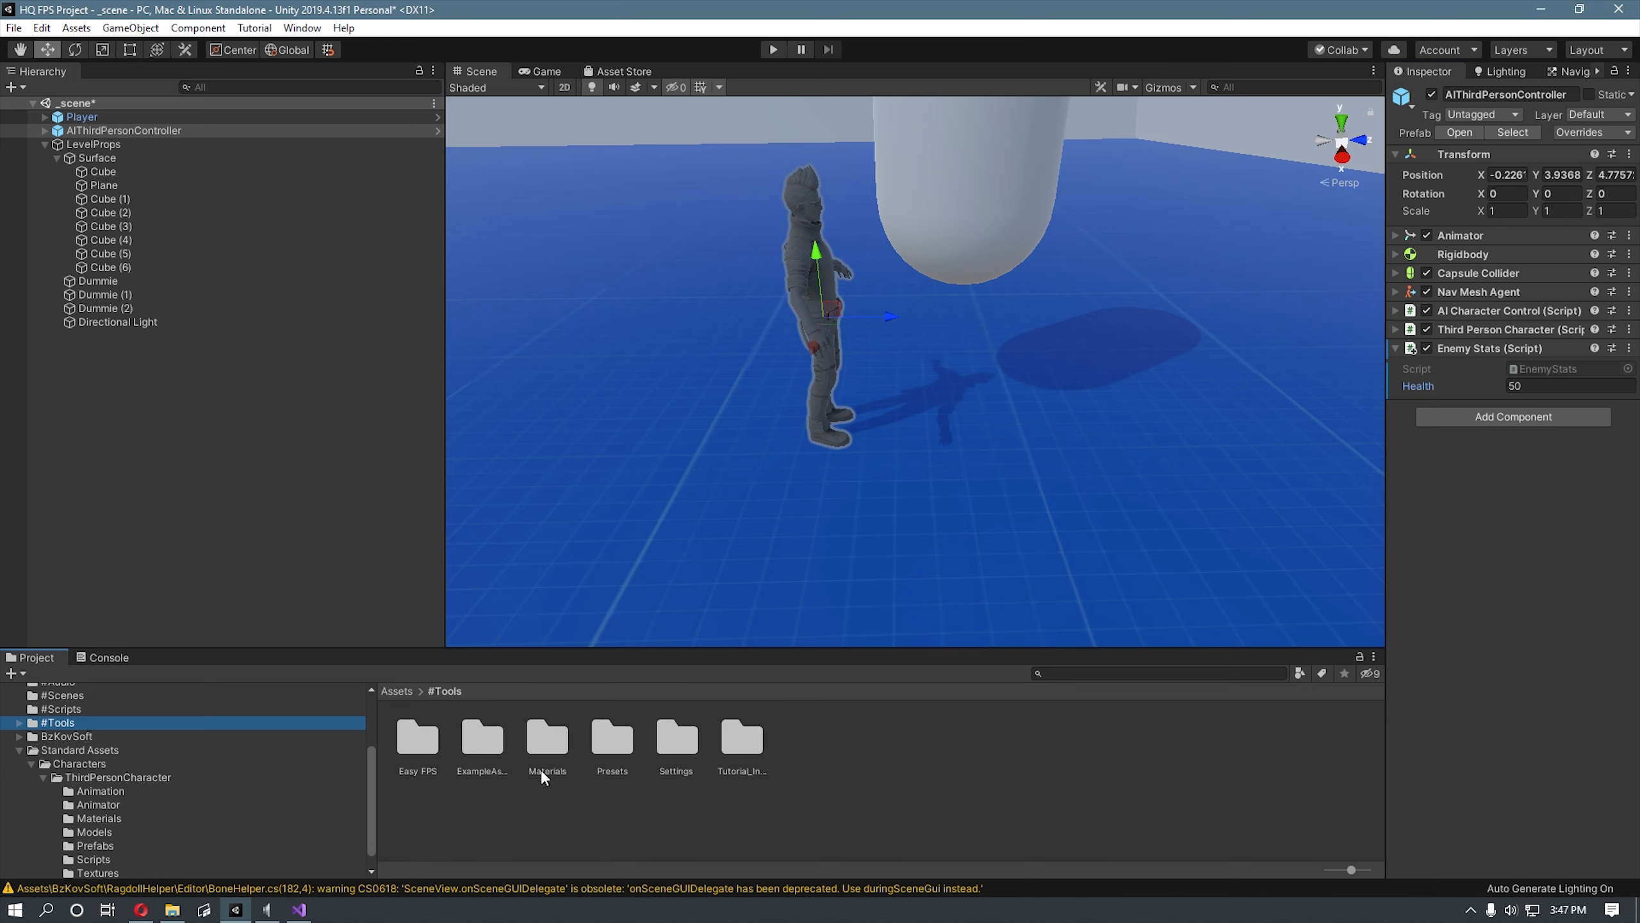
pyautogui.doubleClick(423, 737)
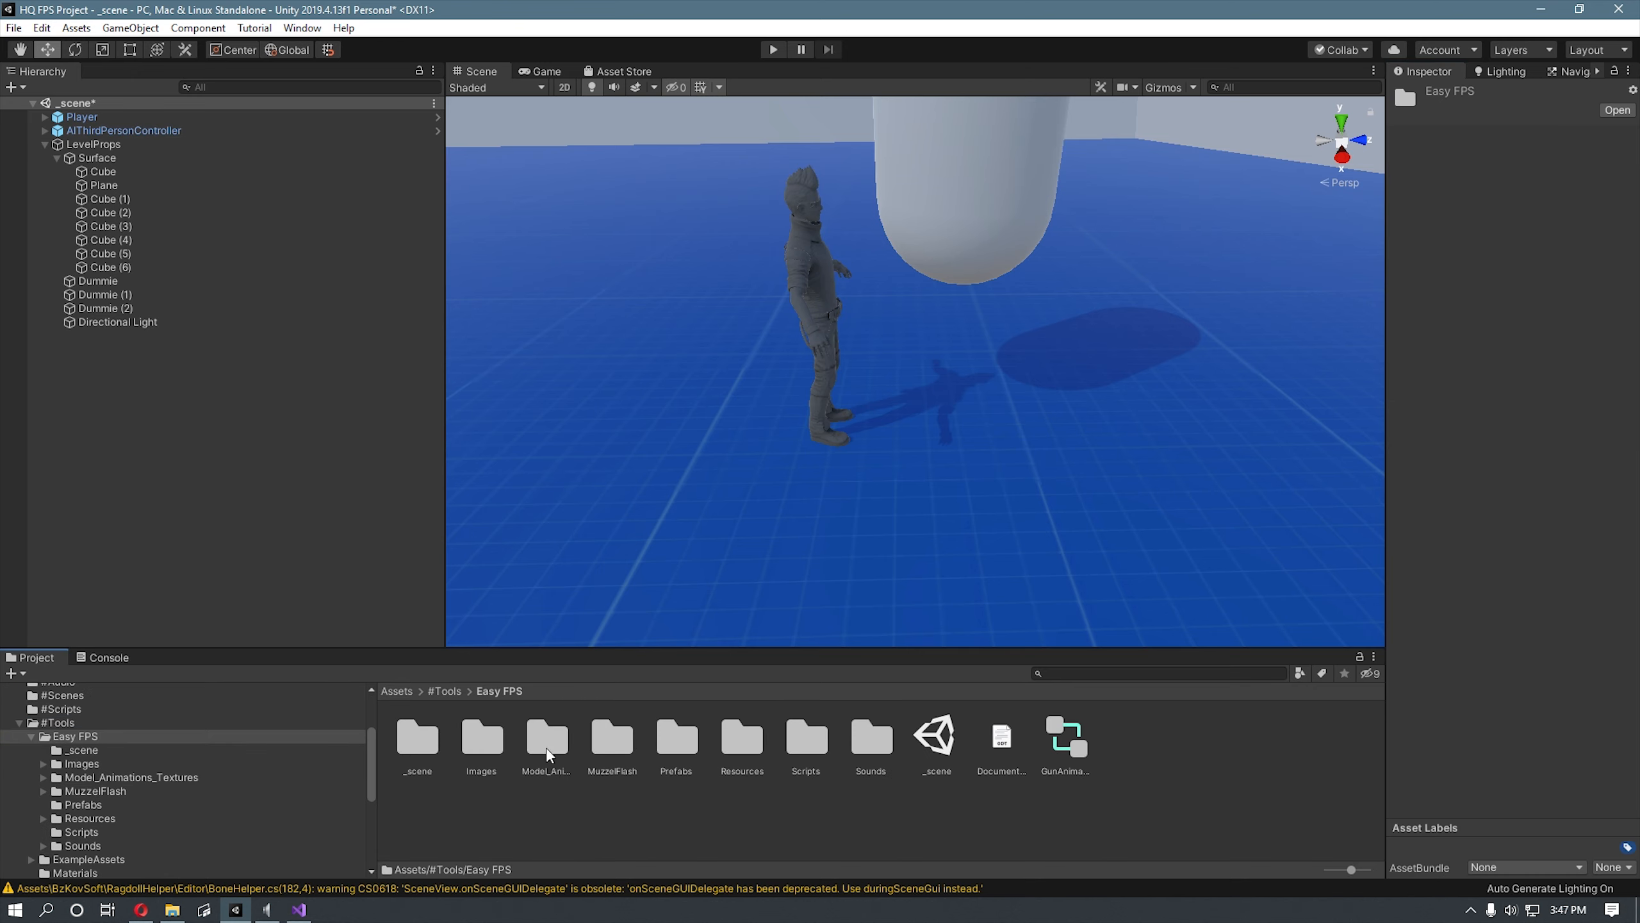
pyautogui.doubleClick(671, 742)
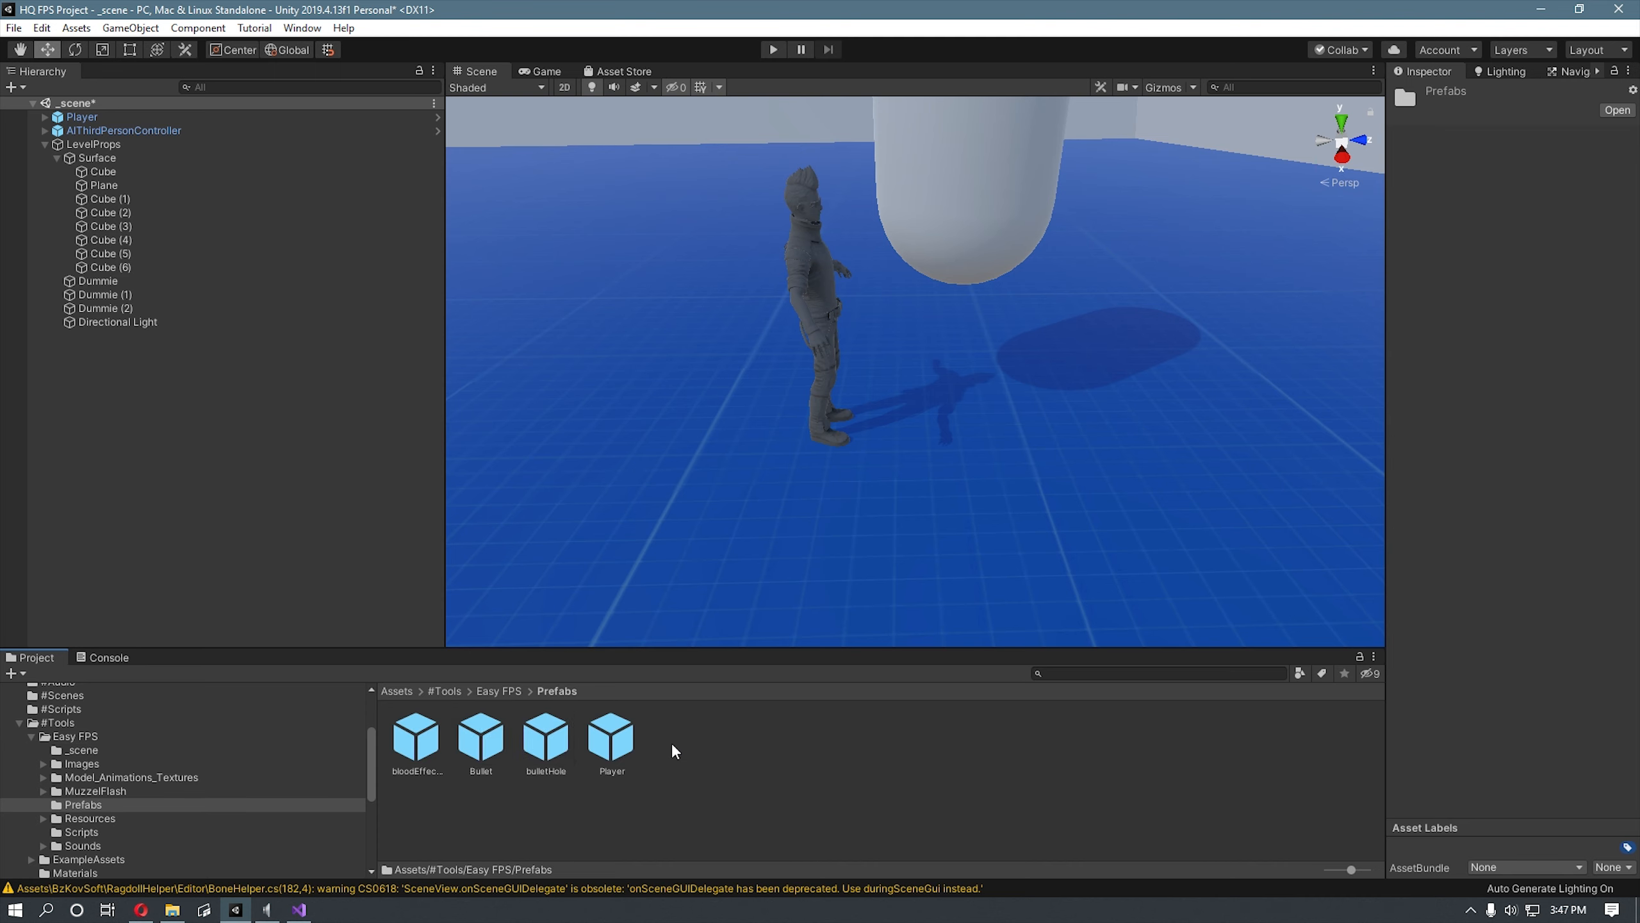
# Step: Inspect the gun settings of the M16A1 prefab in the Easy FPS Resources folder
pyautogui.click(97, 819)
pyautogui.click(479, 734)
pyautogui.scroll(-10, 1536, 506)
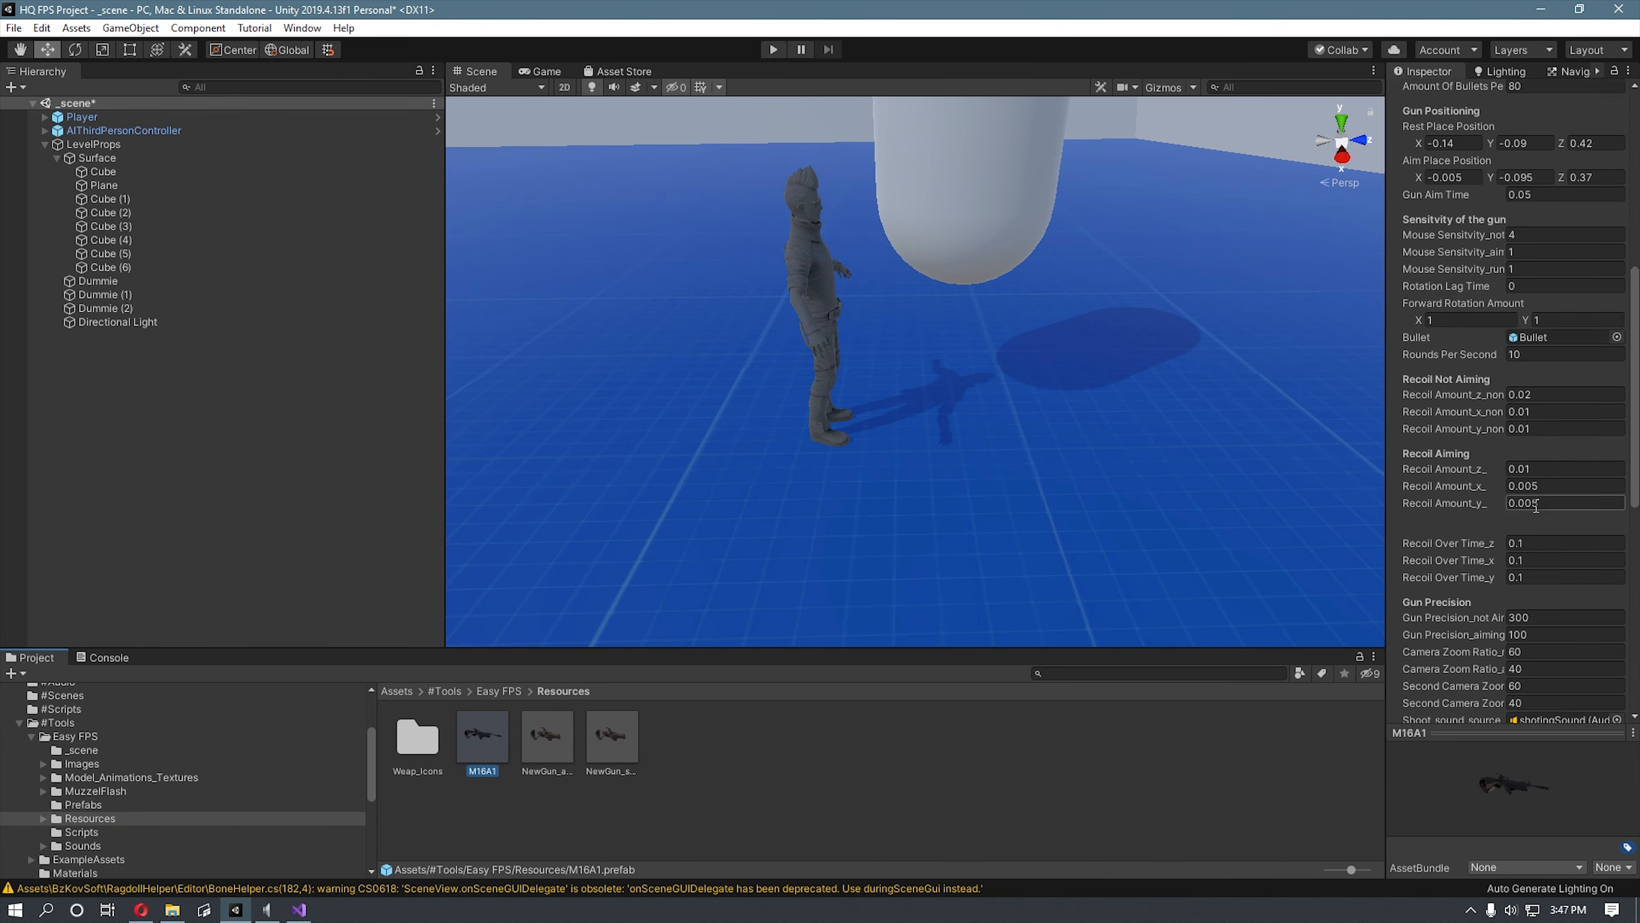
pyautogui.scroll(-8, 1536, 507)
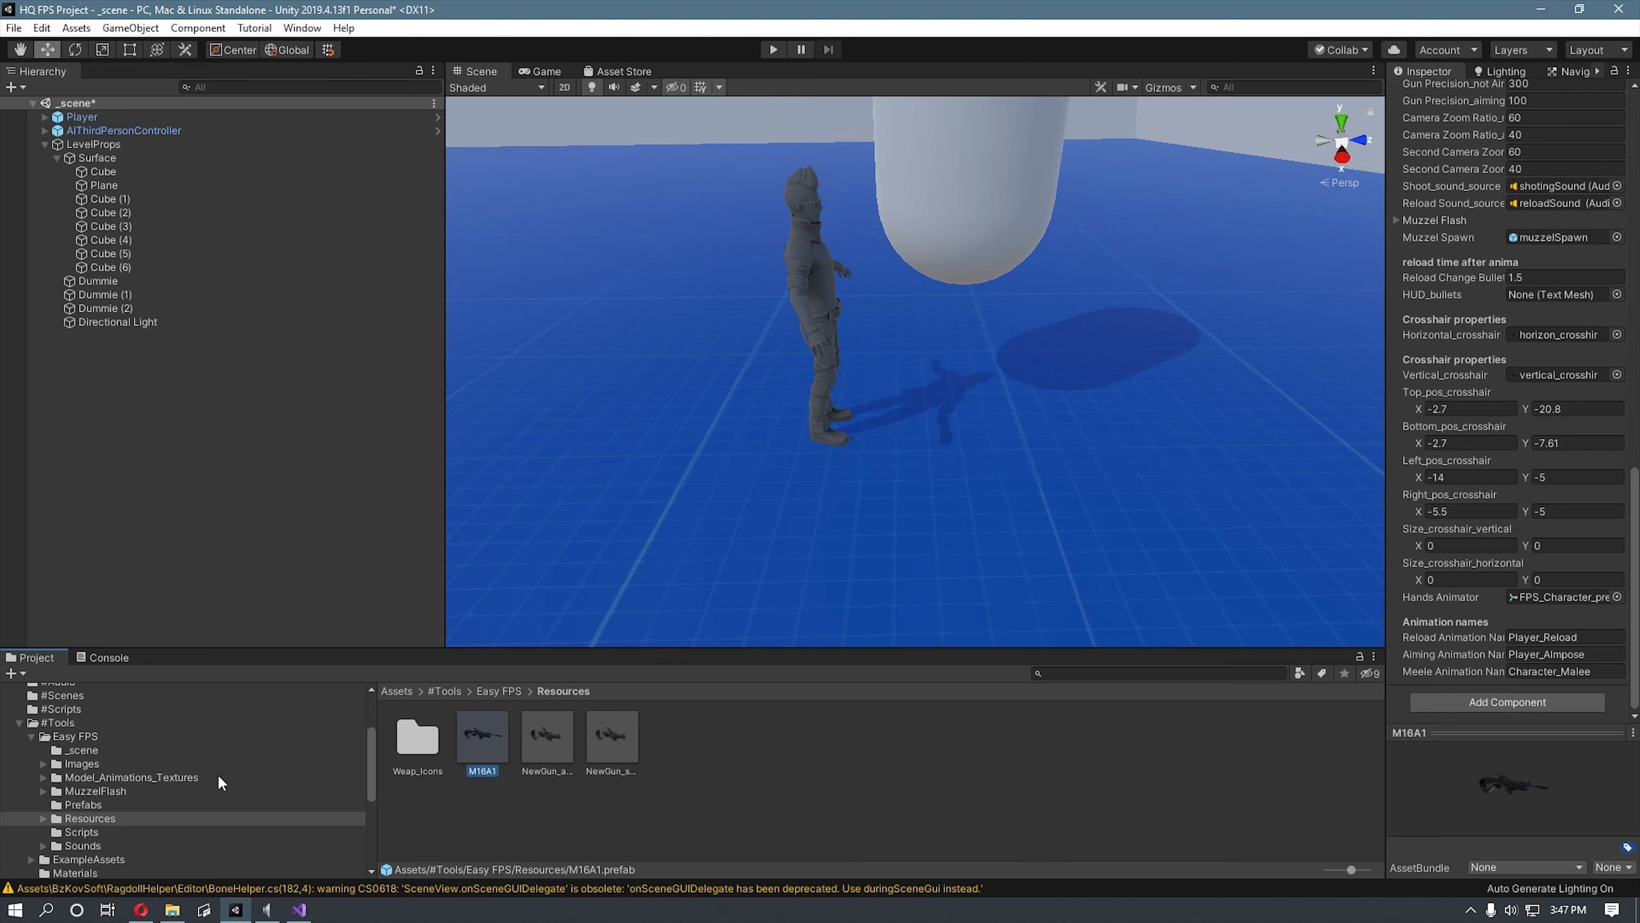
# Step: Set Damage to 10 in the Bullet Script of the Bullet prefab in the Easy FPS Prefabs folder
pyautogui.click(98, 804)
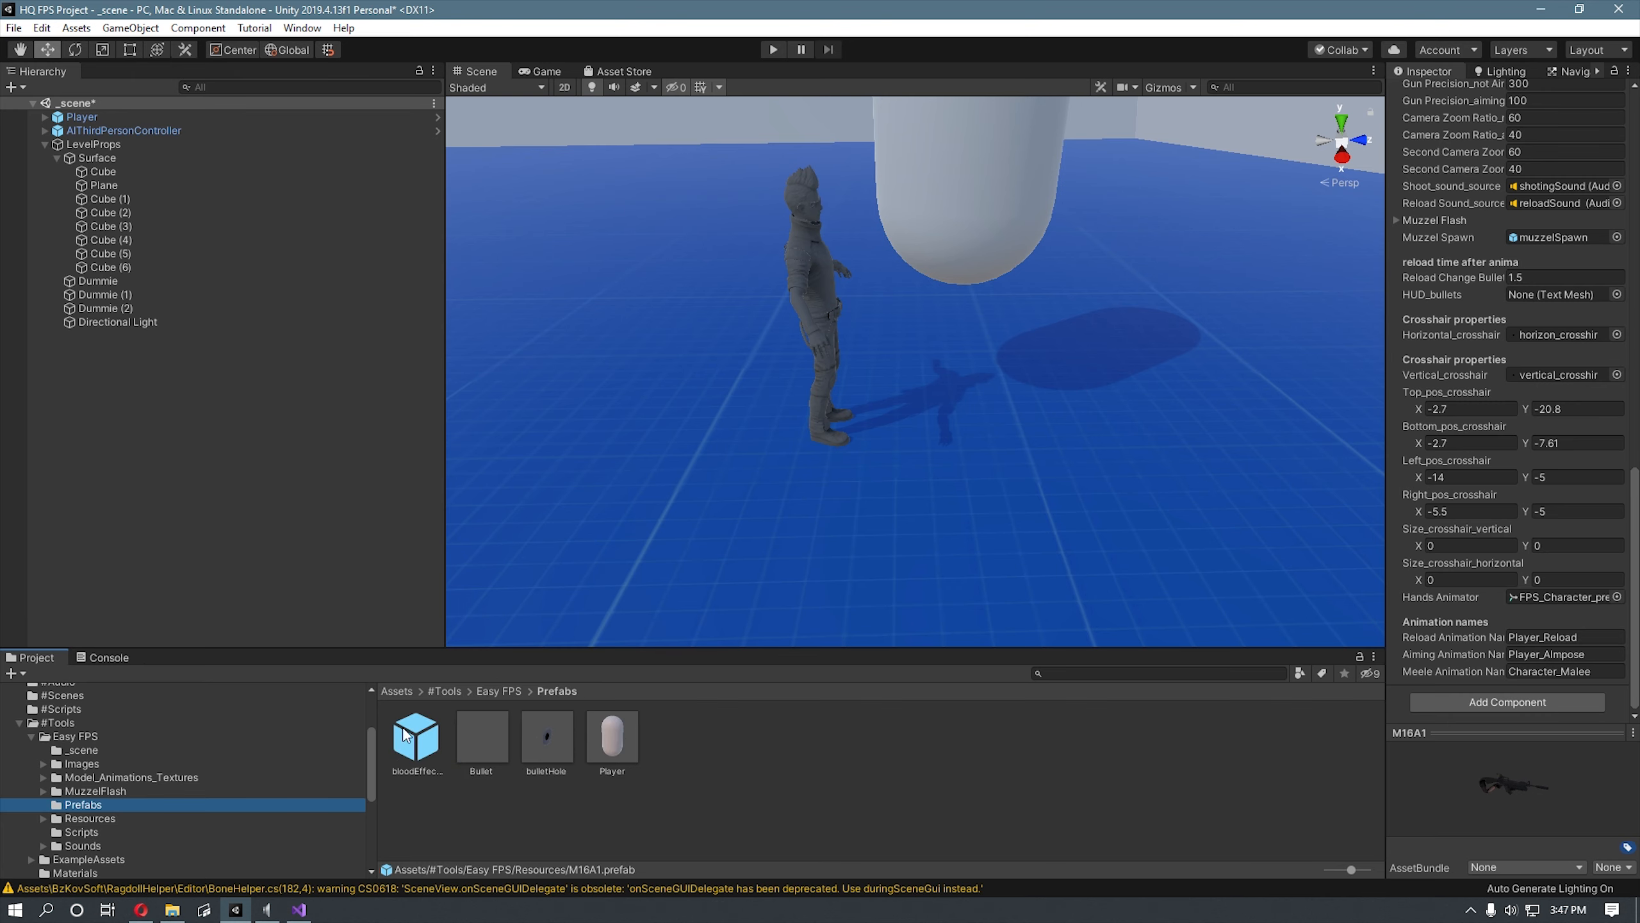
pyautogui.click(503, 734)
pyautogui.click(1525, 617)
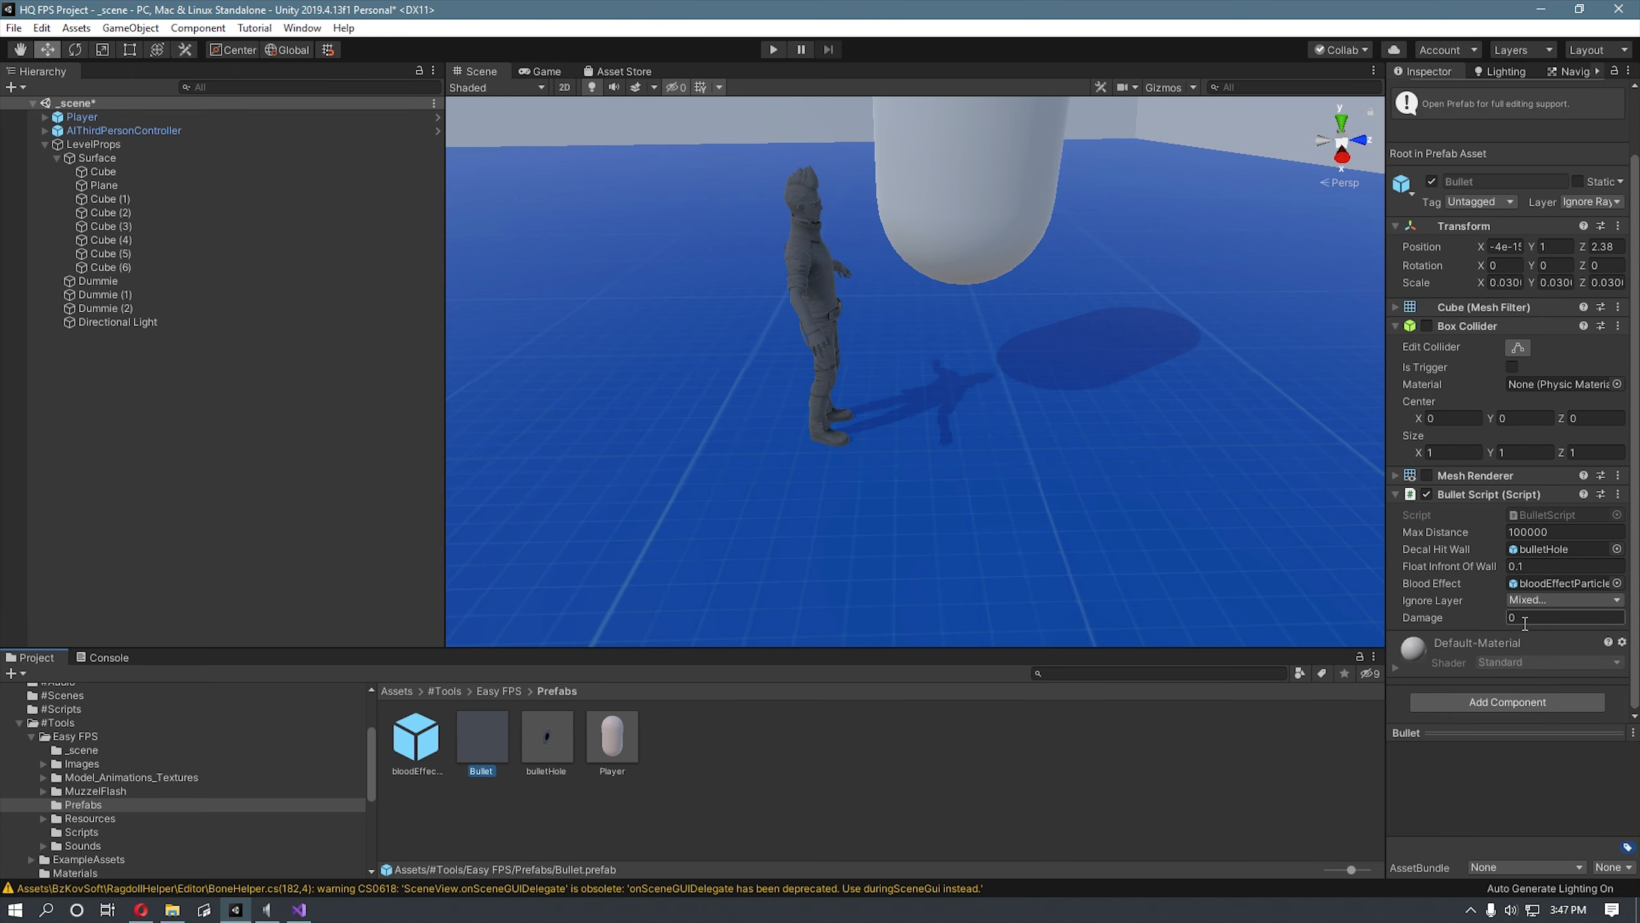
pyautogui.write('10')
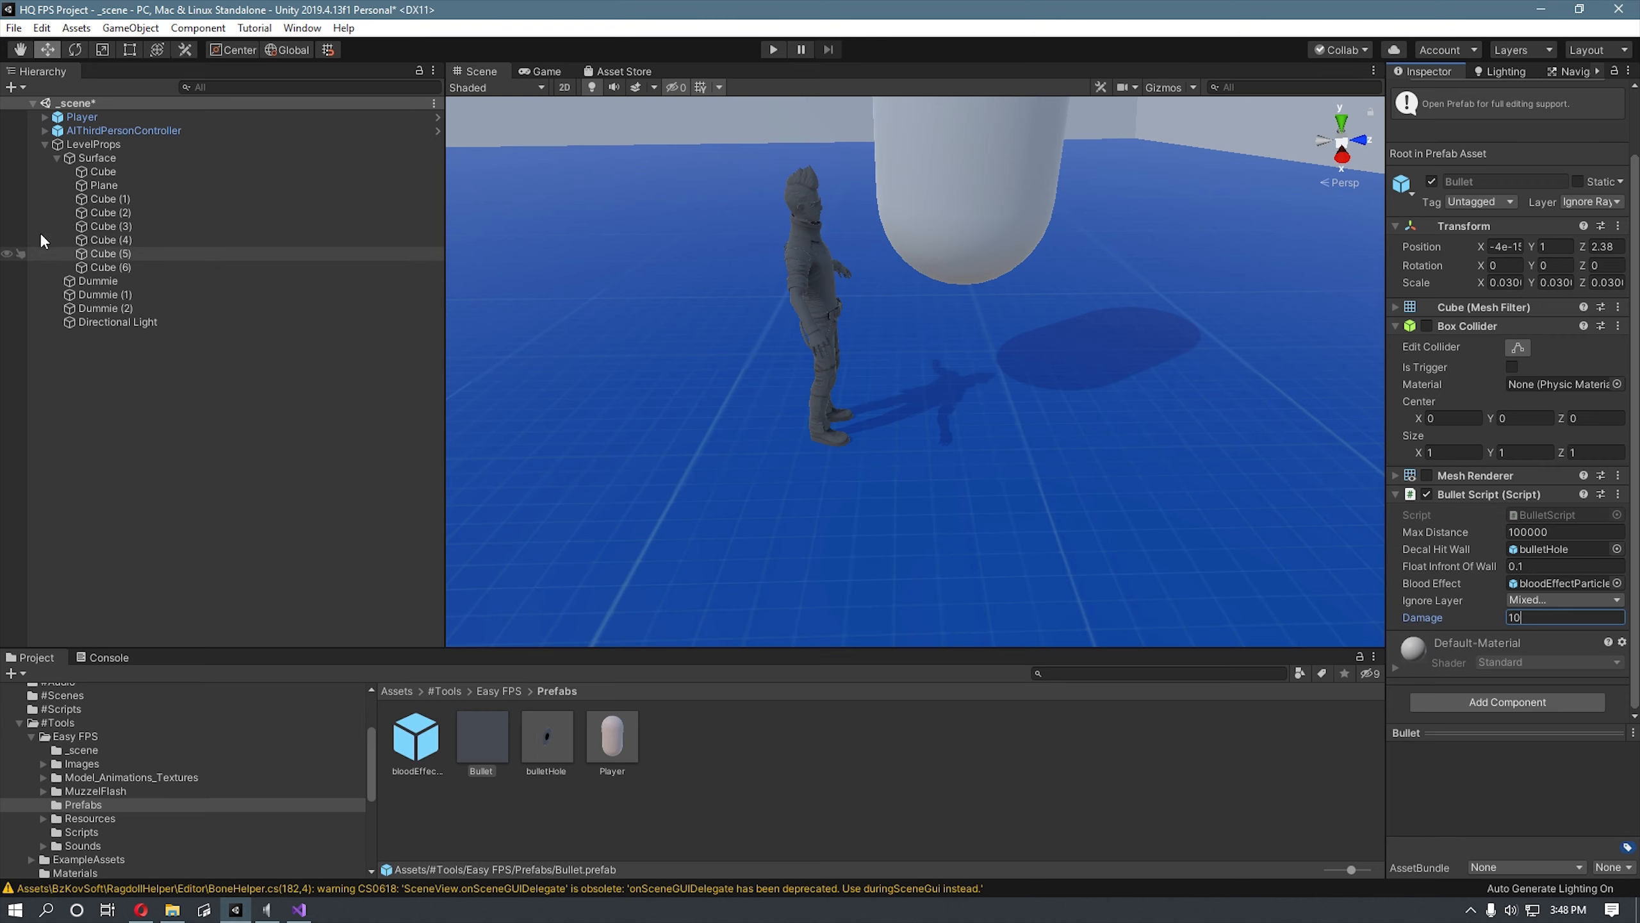
pyautogui.click(140, 131)
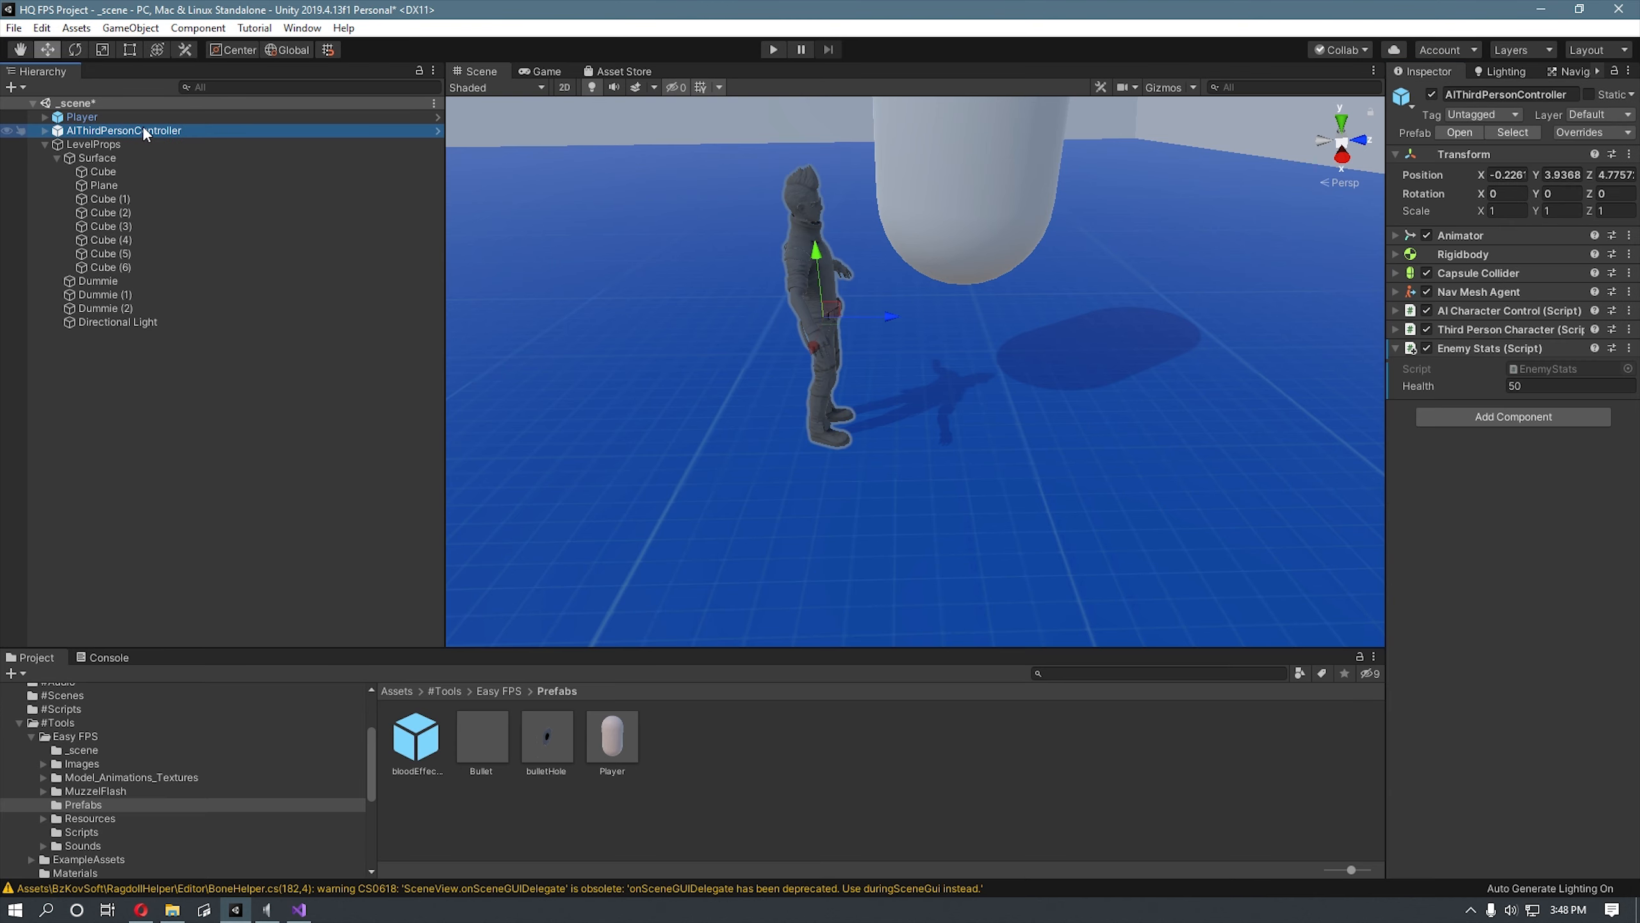
pyautogui.click(775, 49)
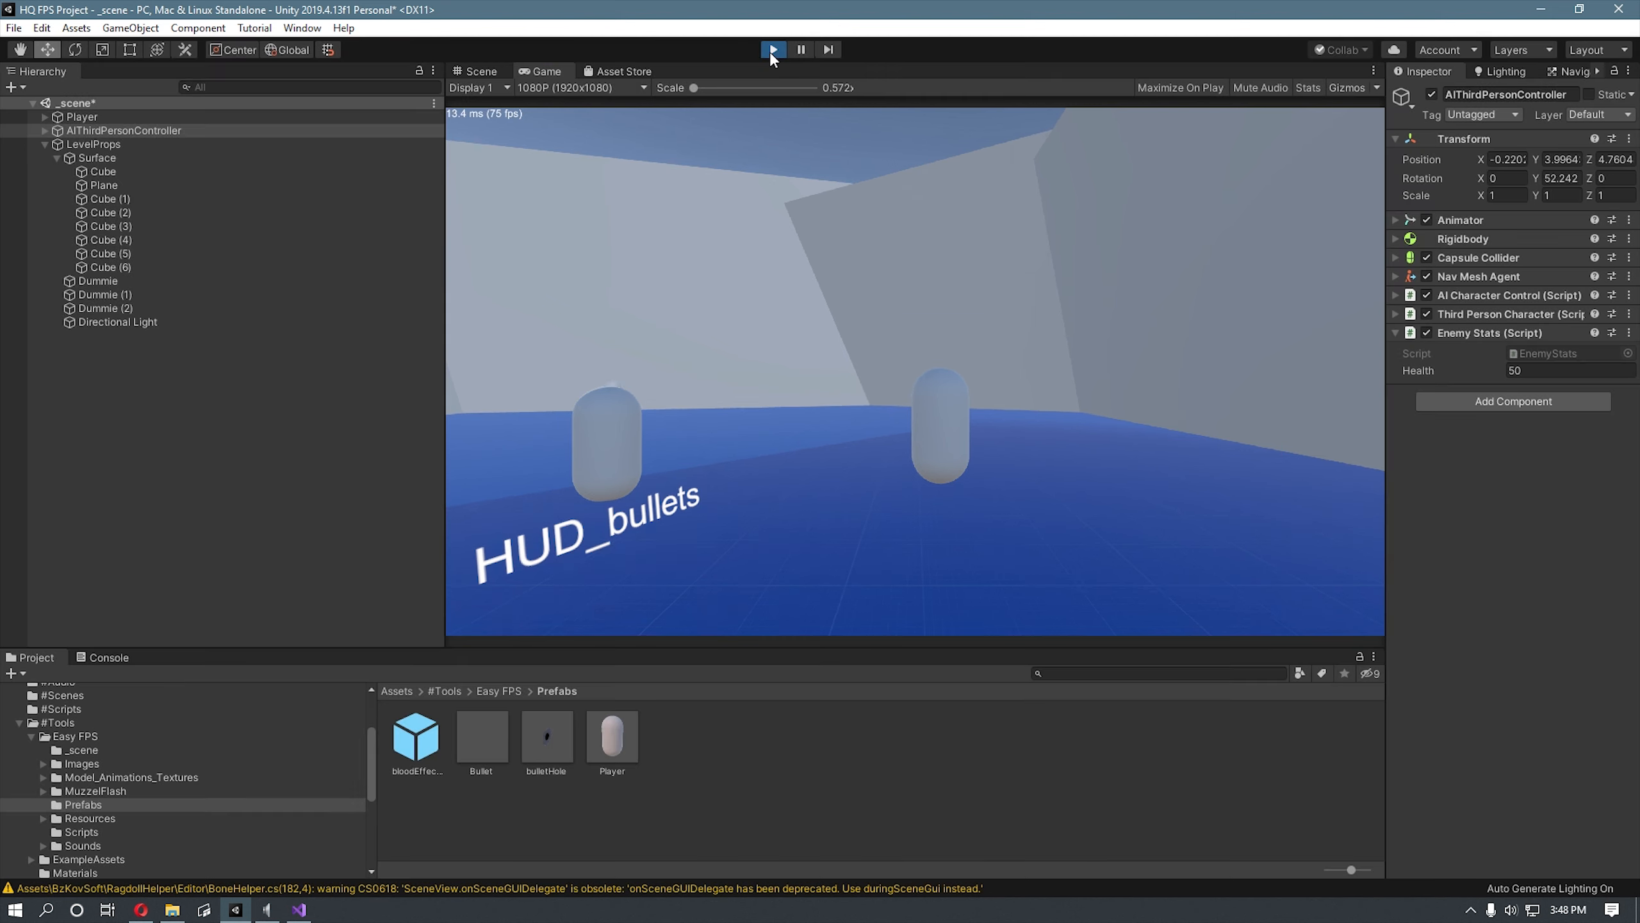
pyautogui.click(771, 50)
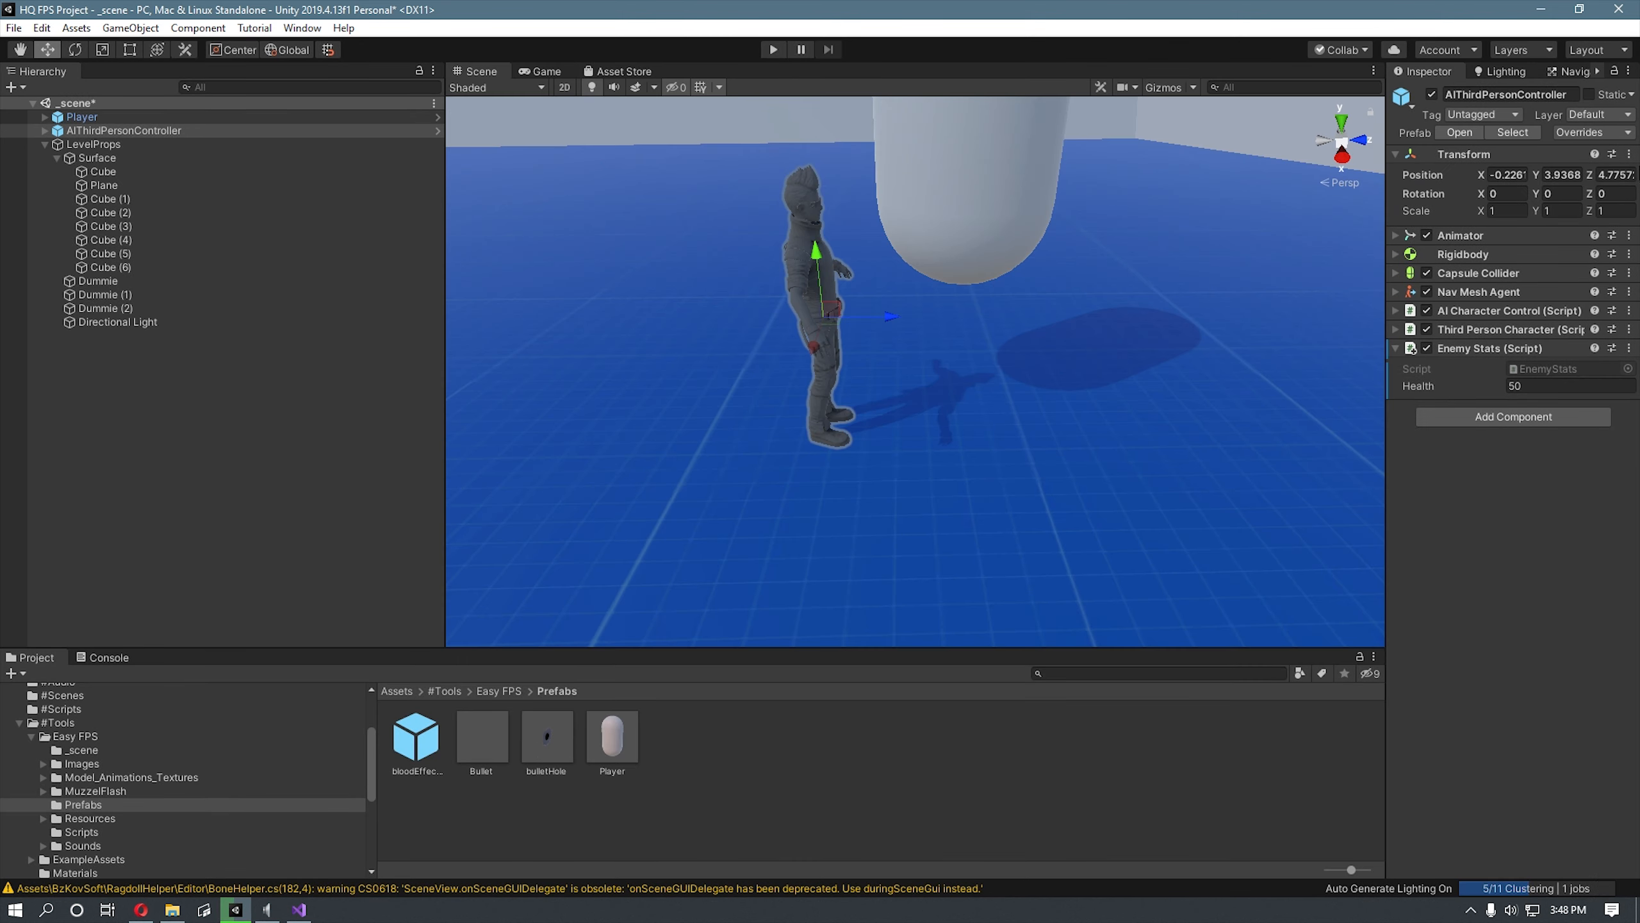
# Step: Add a new tag named Enemy to the project's tag list
pyautogui.click(1485, 115)
pyautogui.click(1575, 364)
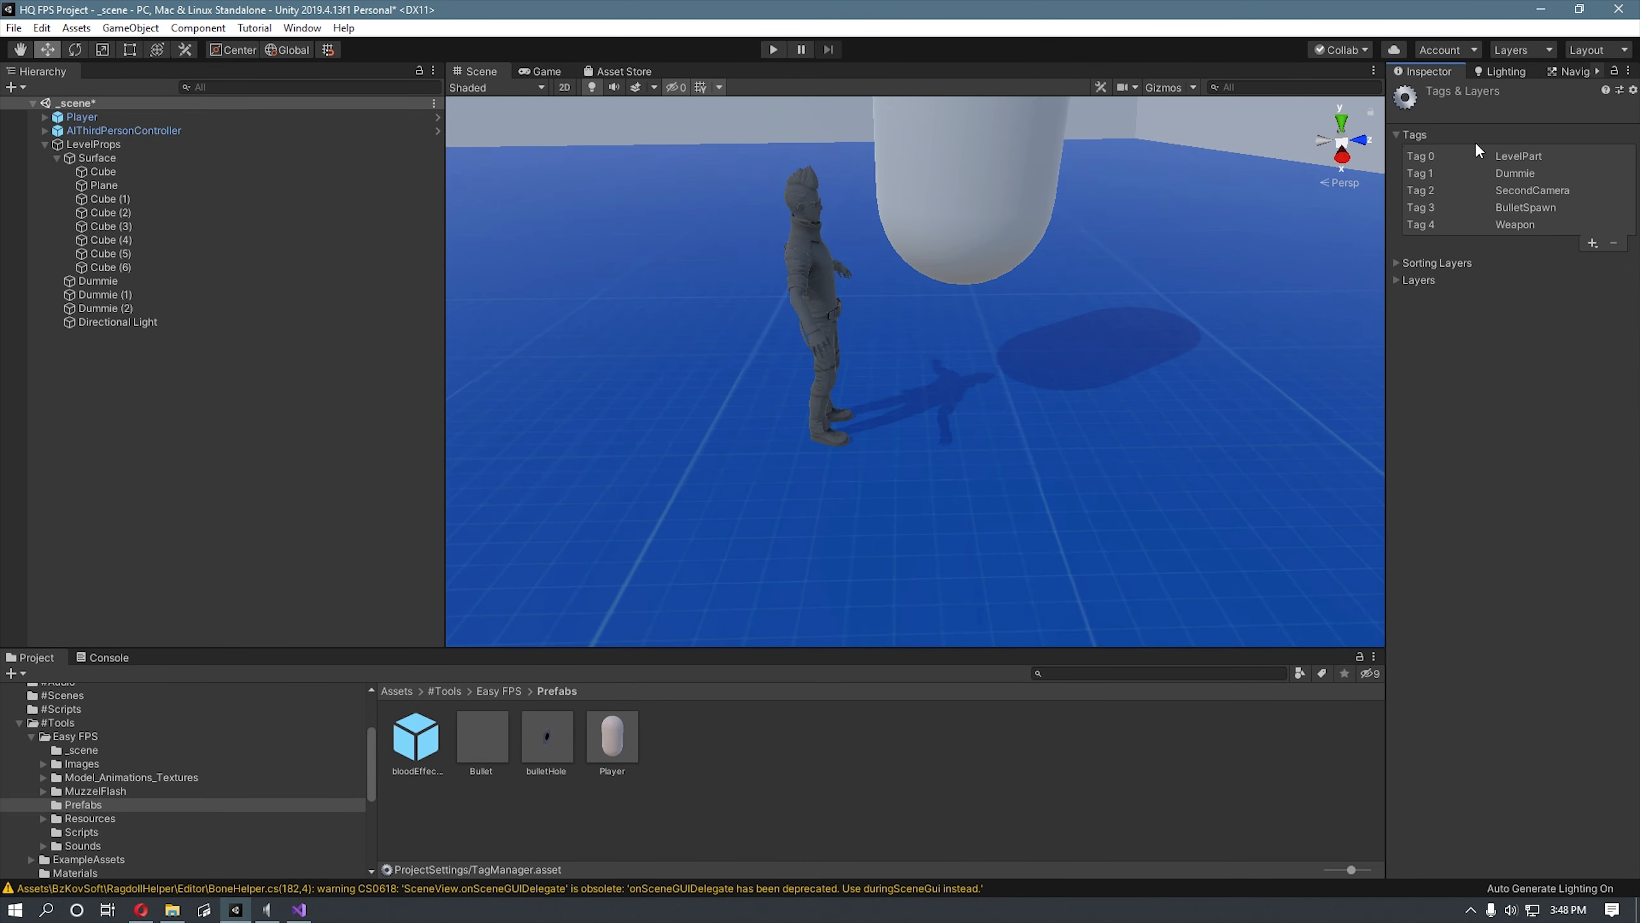
pyautogui.click(141, 129)
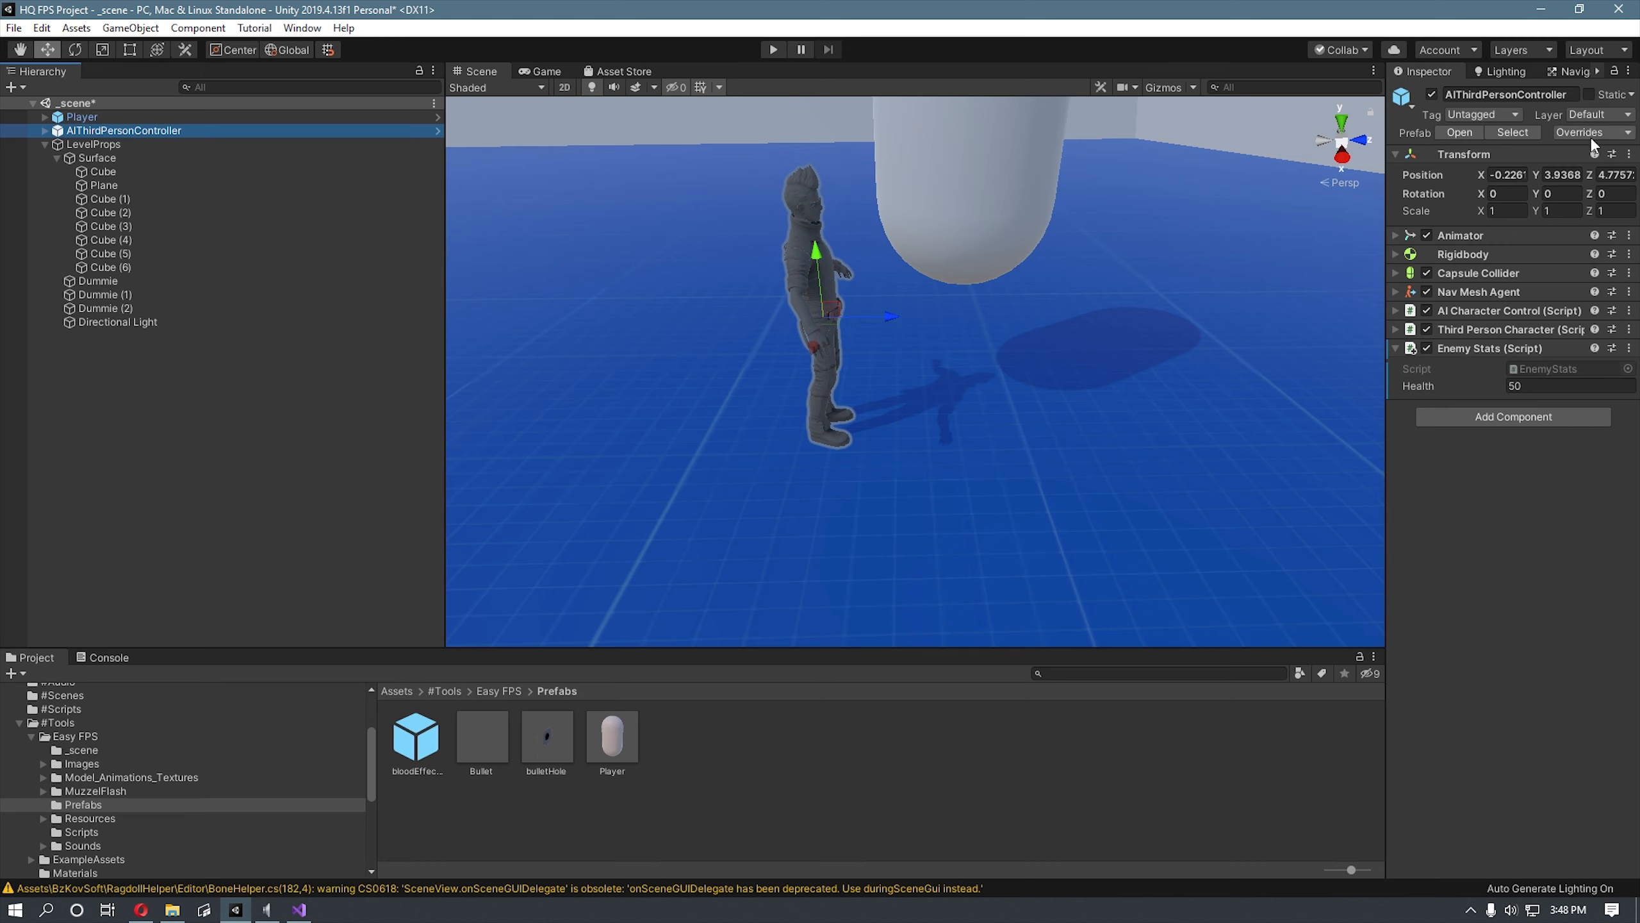
pyautogui.click(1484, 116)
pyautogui.click(1563, 366)
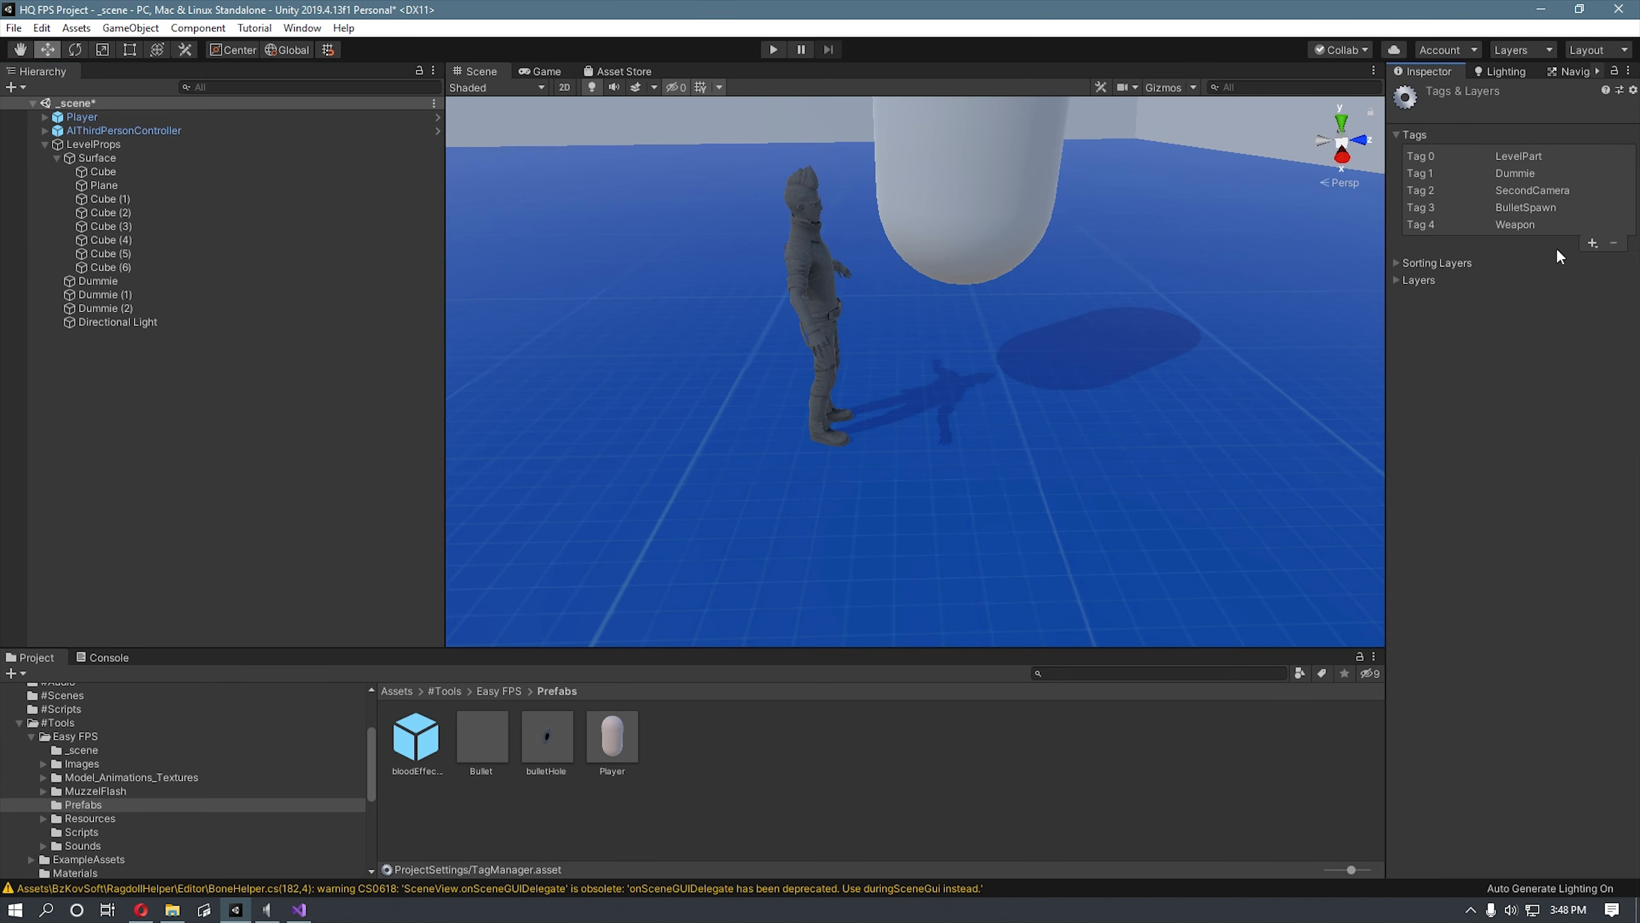
pyautogui.click(1593, 244)
pyautogui.write('Enemy')
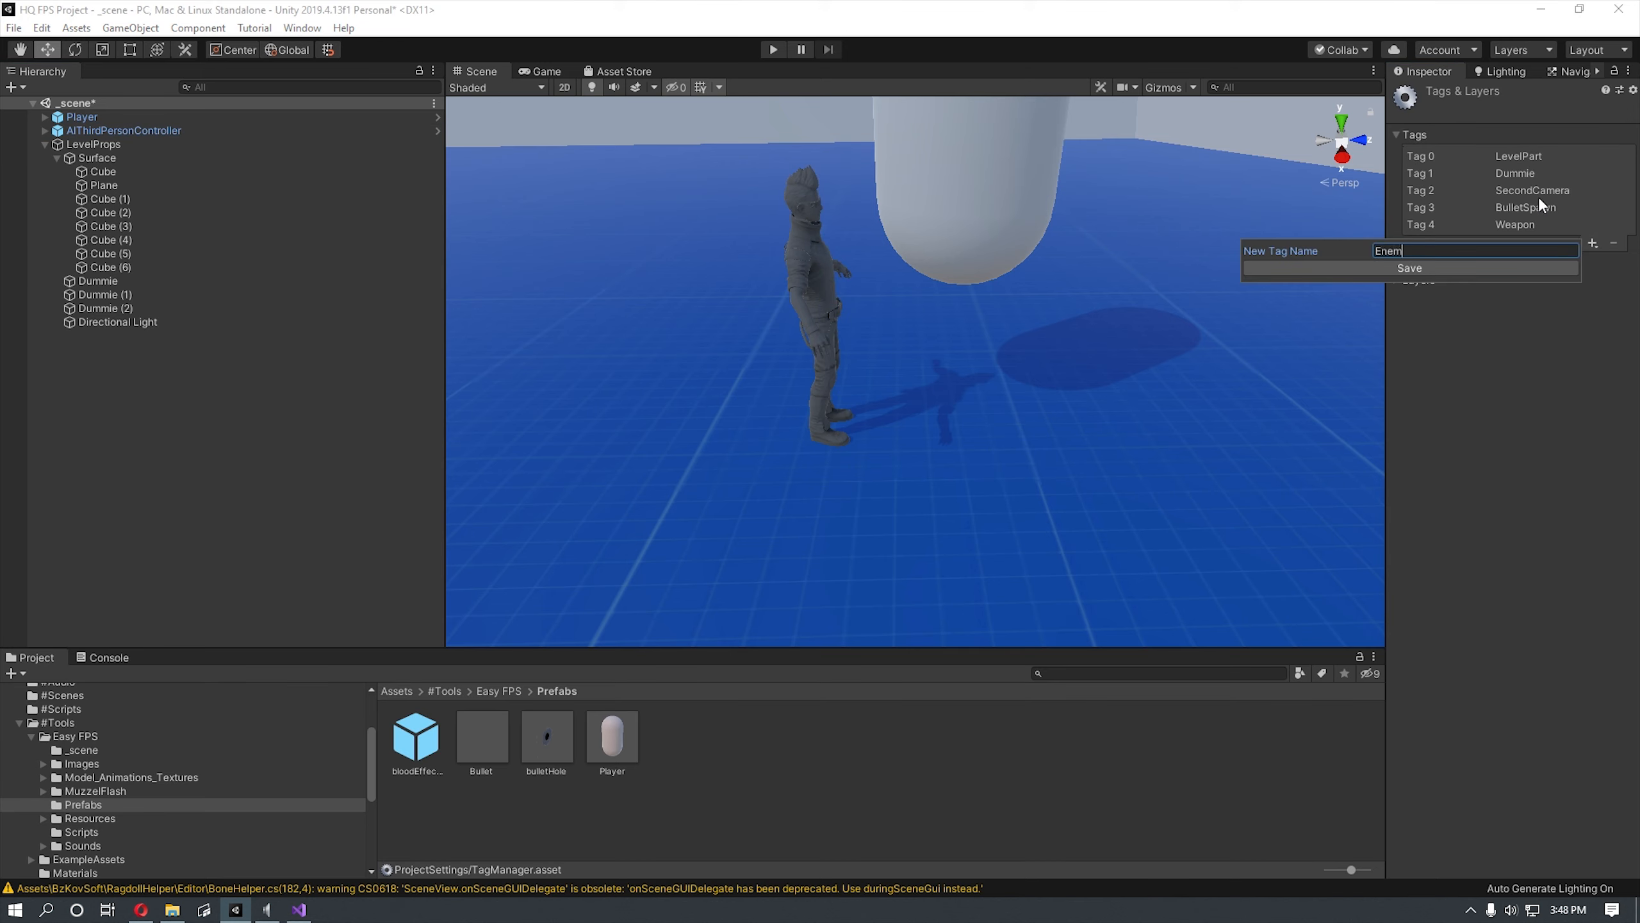
pyautogui.click(1432, 268)
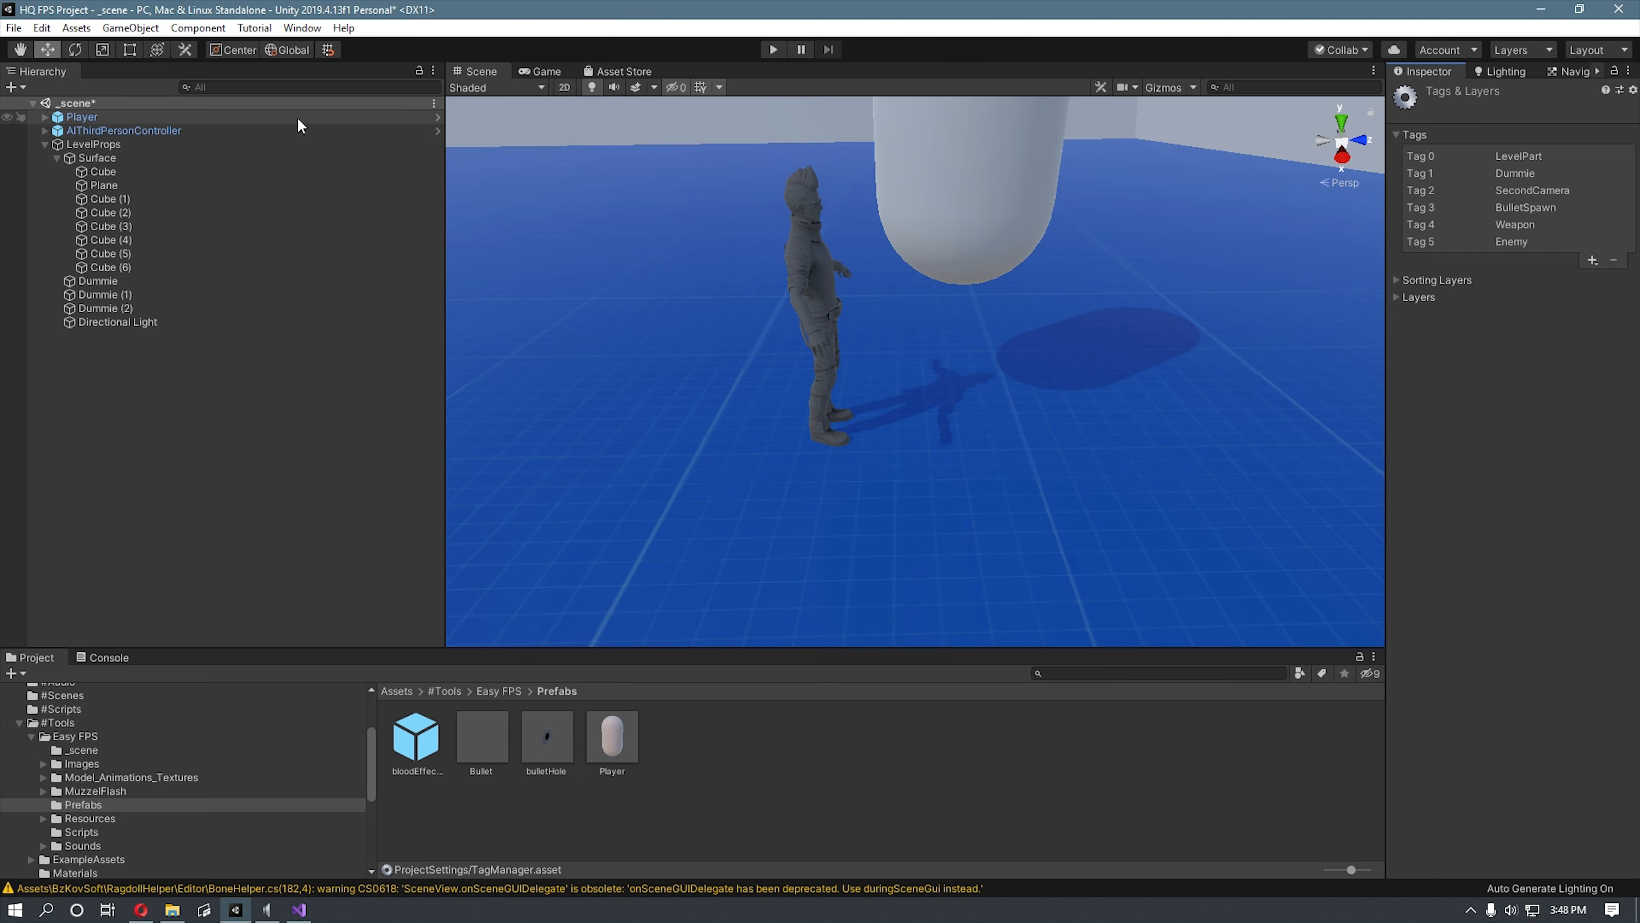
# Step: Assign the Enemy tag to AIThirdPersonController
pyautogui.click(217, 130)
pyautogui.click(1493, 116)
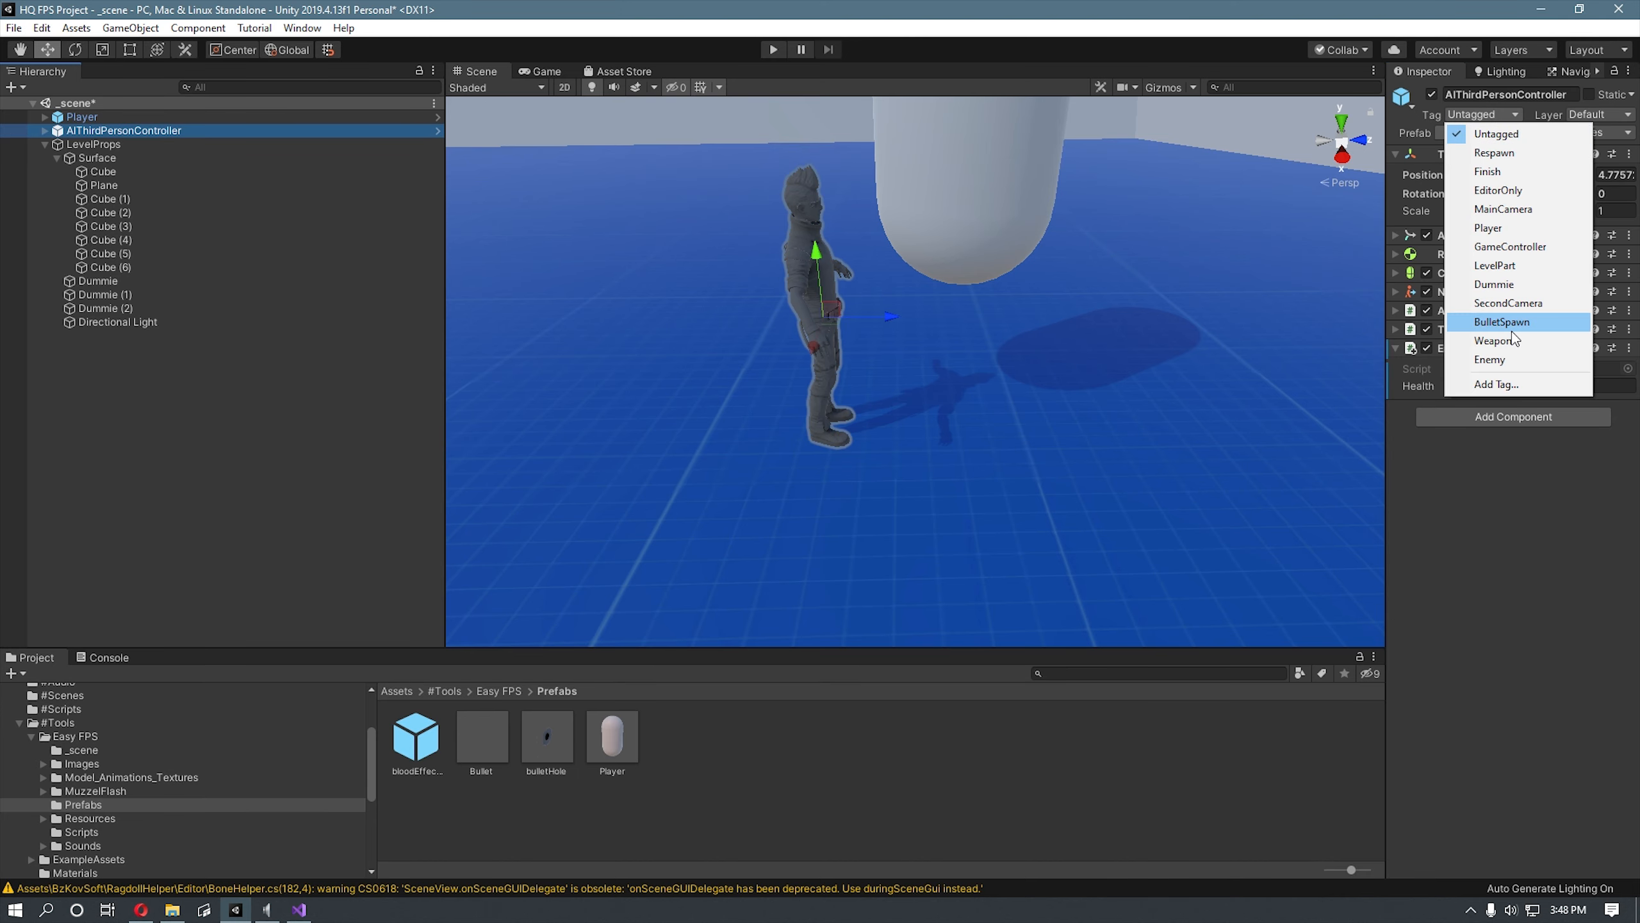
pyautogui.click(1491, 360)
# Step: Play-test the scene by shooting the approaching enemy while checking its Health value, and stop the game
pyautogui.click(773, 51)
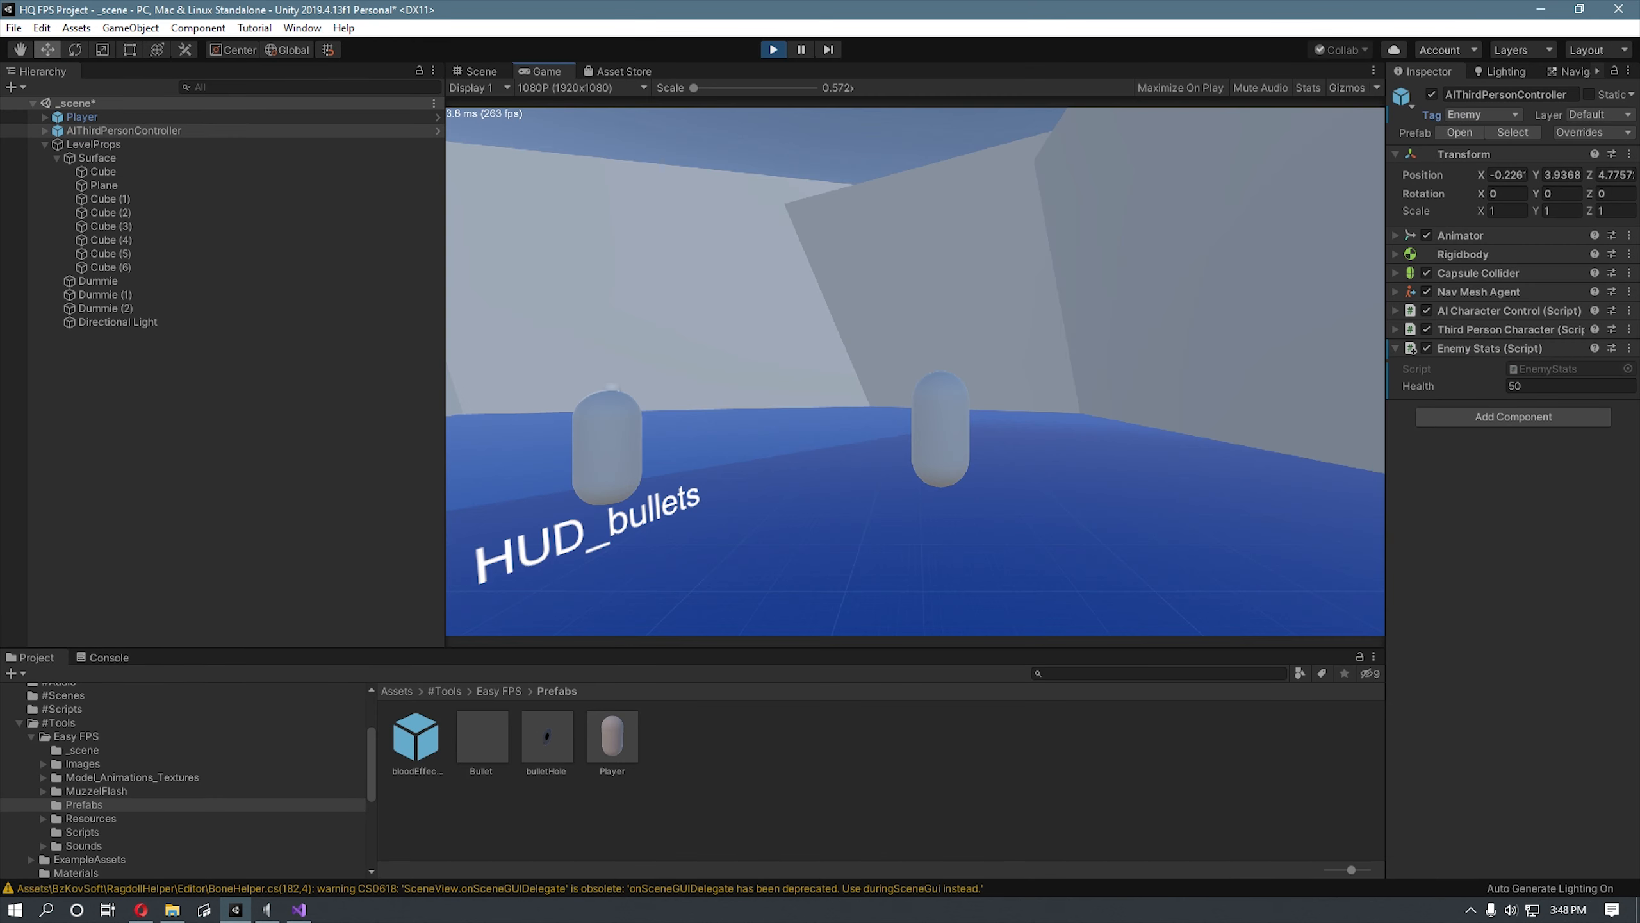
pyautogui.press('w')
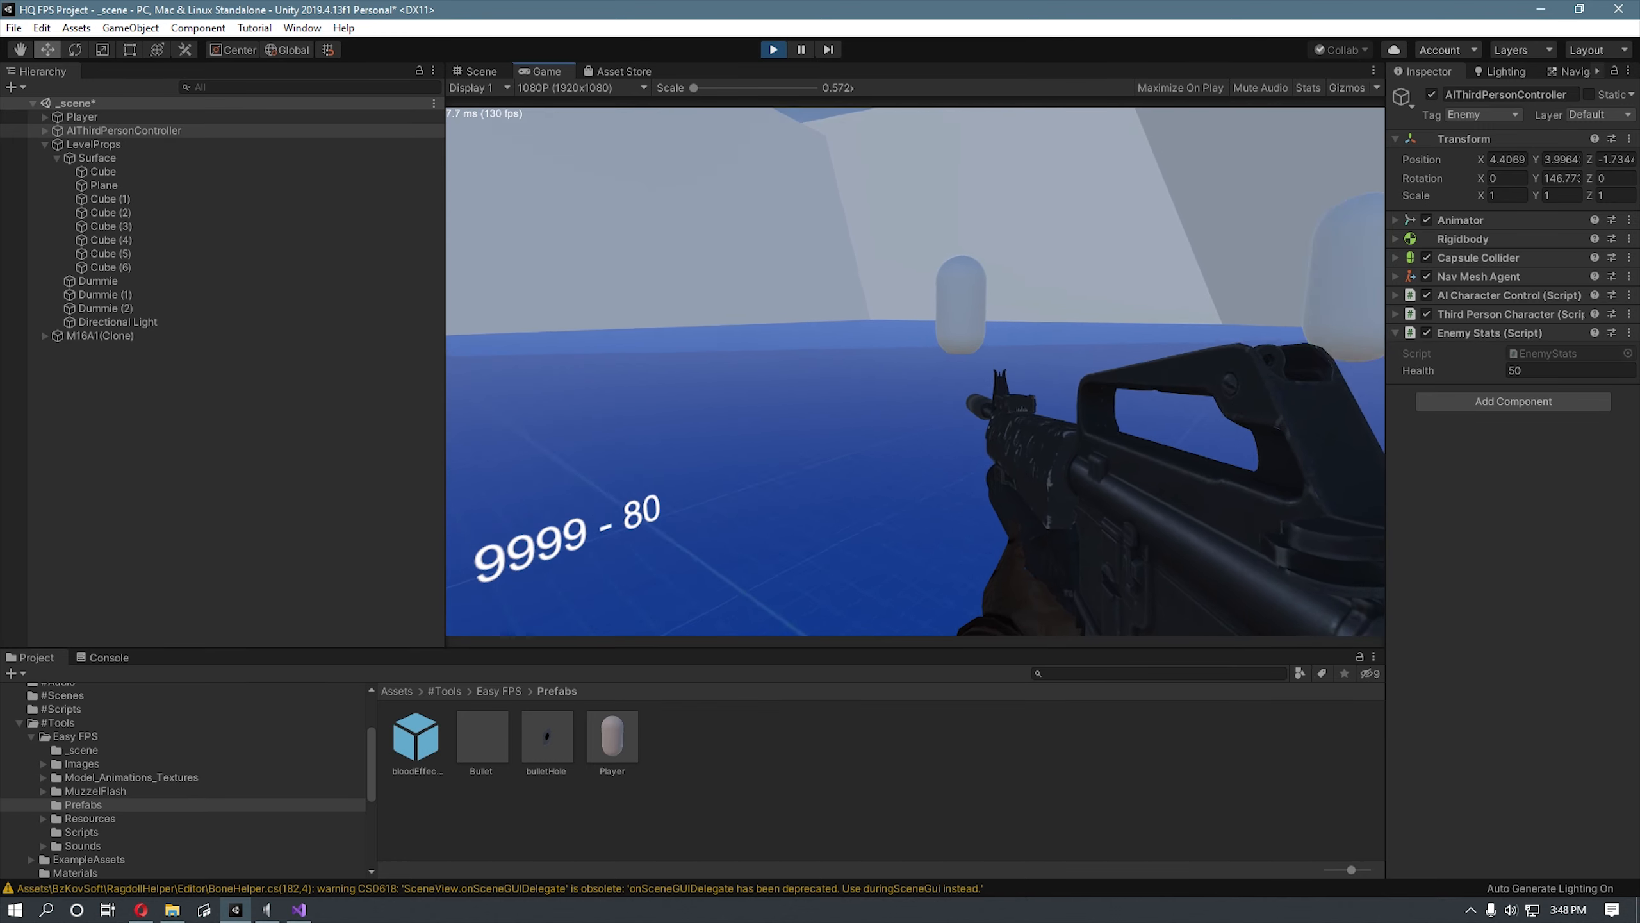
pyautogui.click(915, 372)
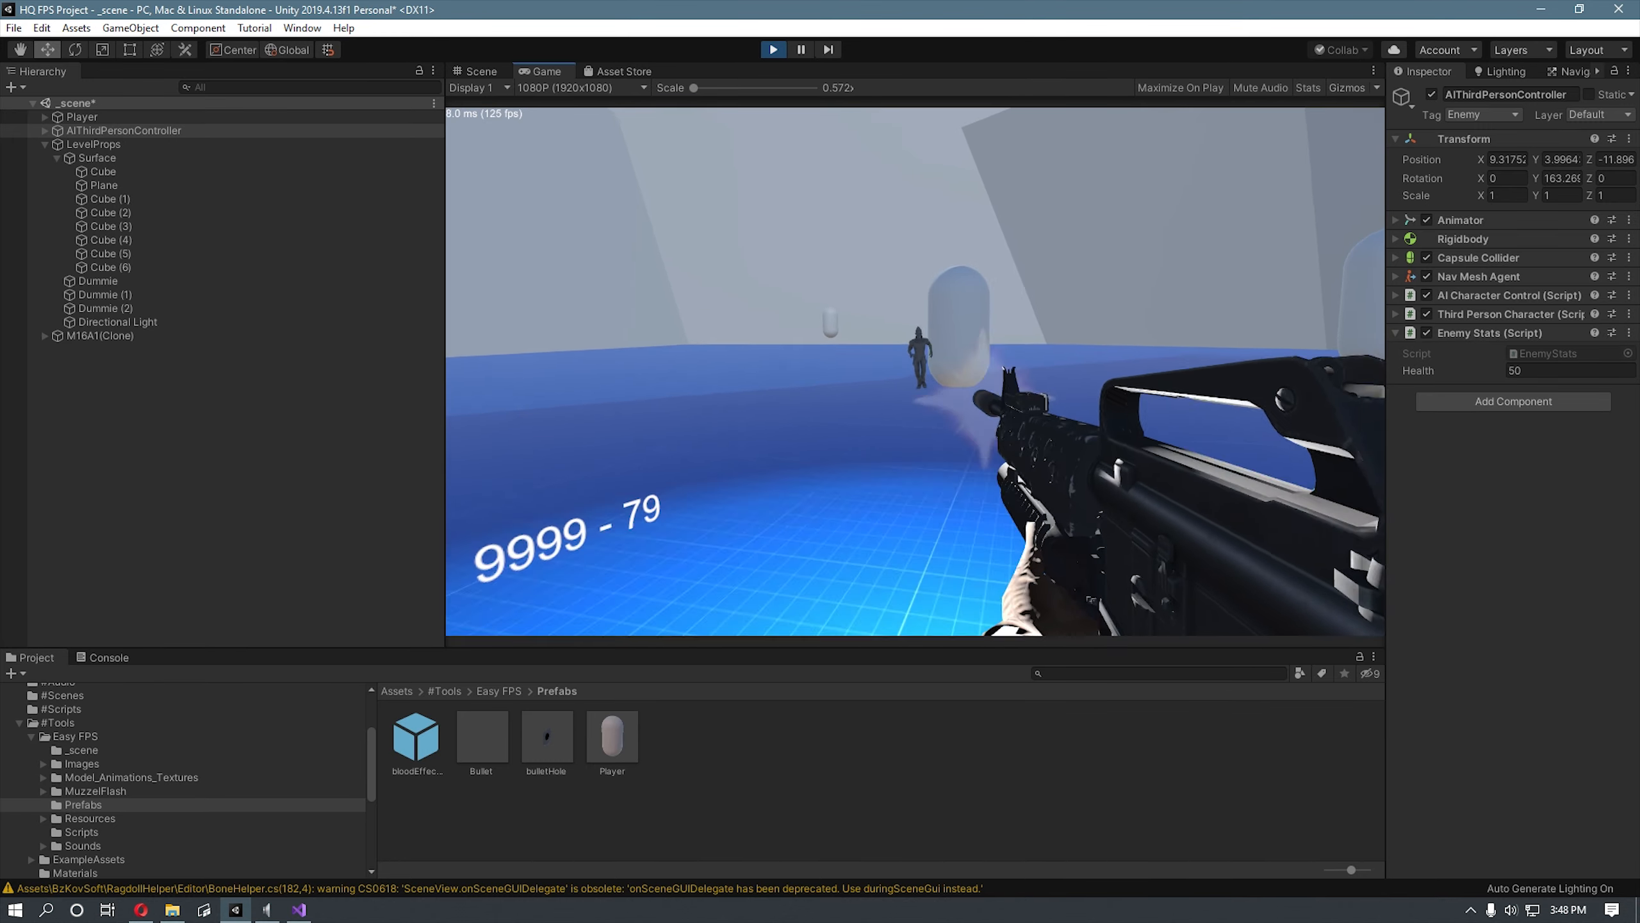
pyautogui.click(915, 372)
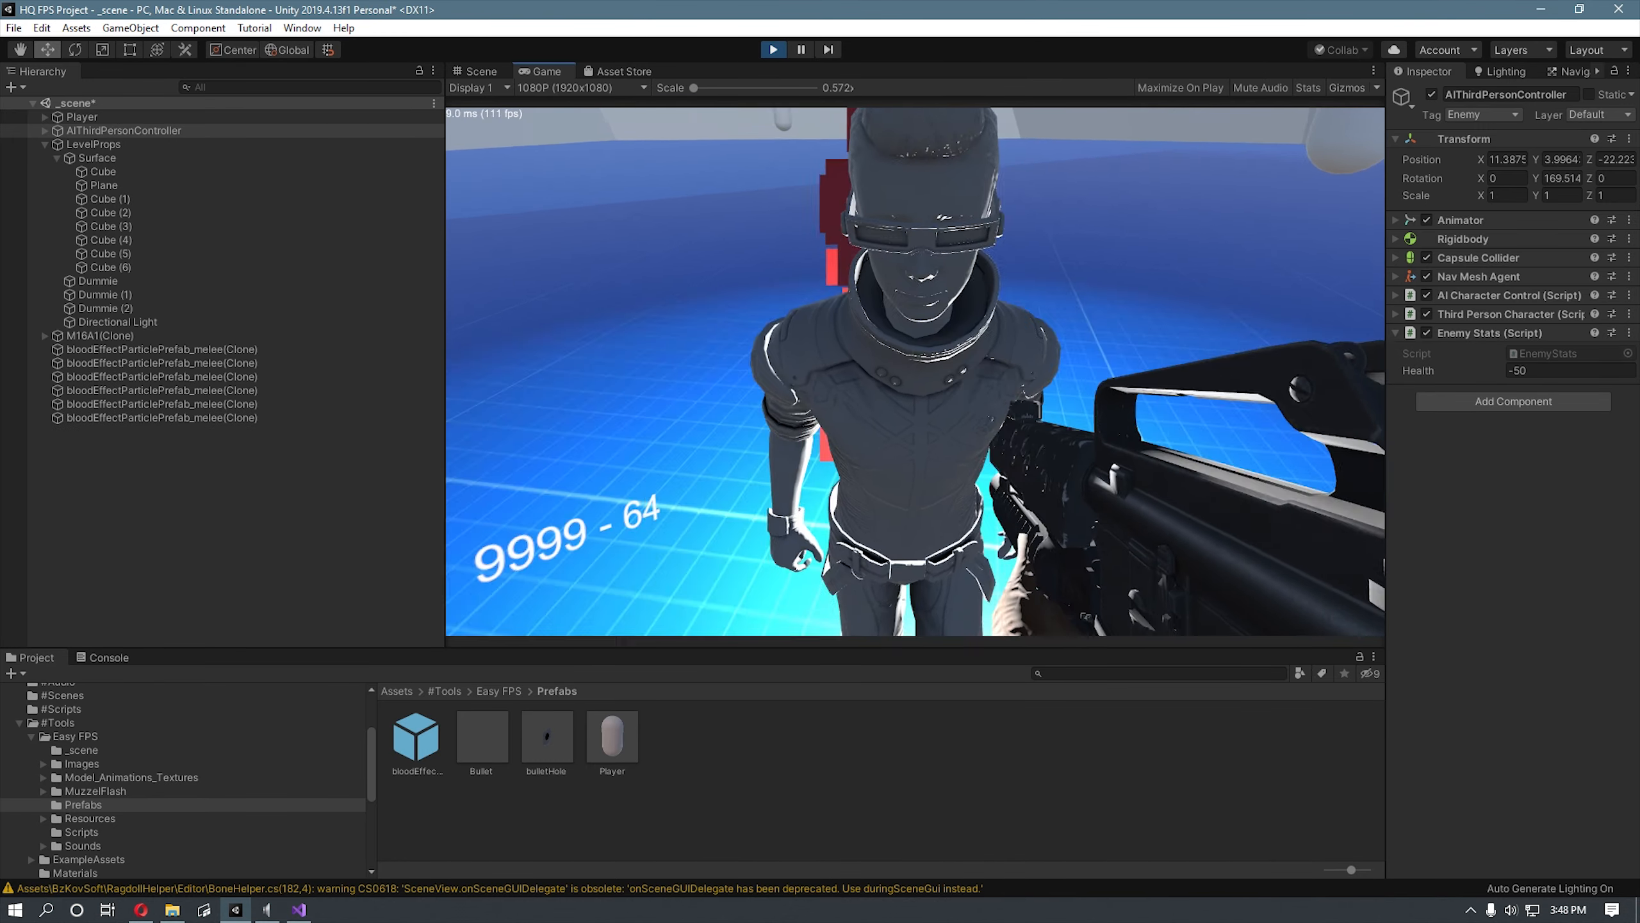
pyautogui.click(915, 372)
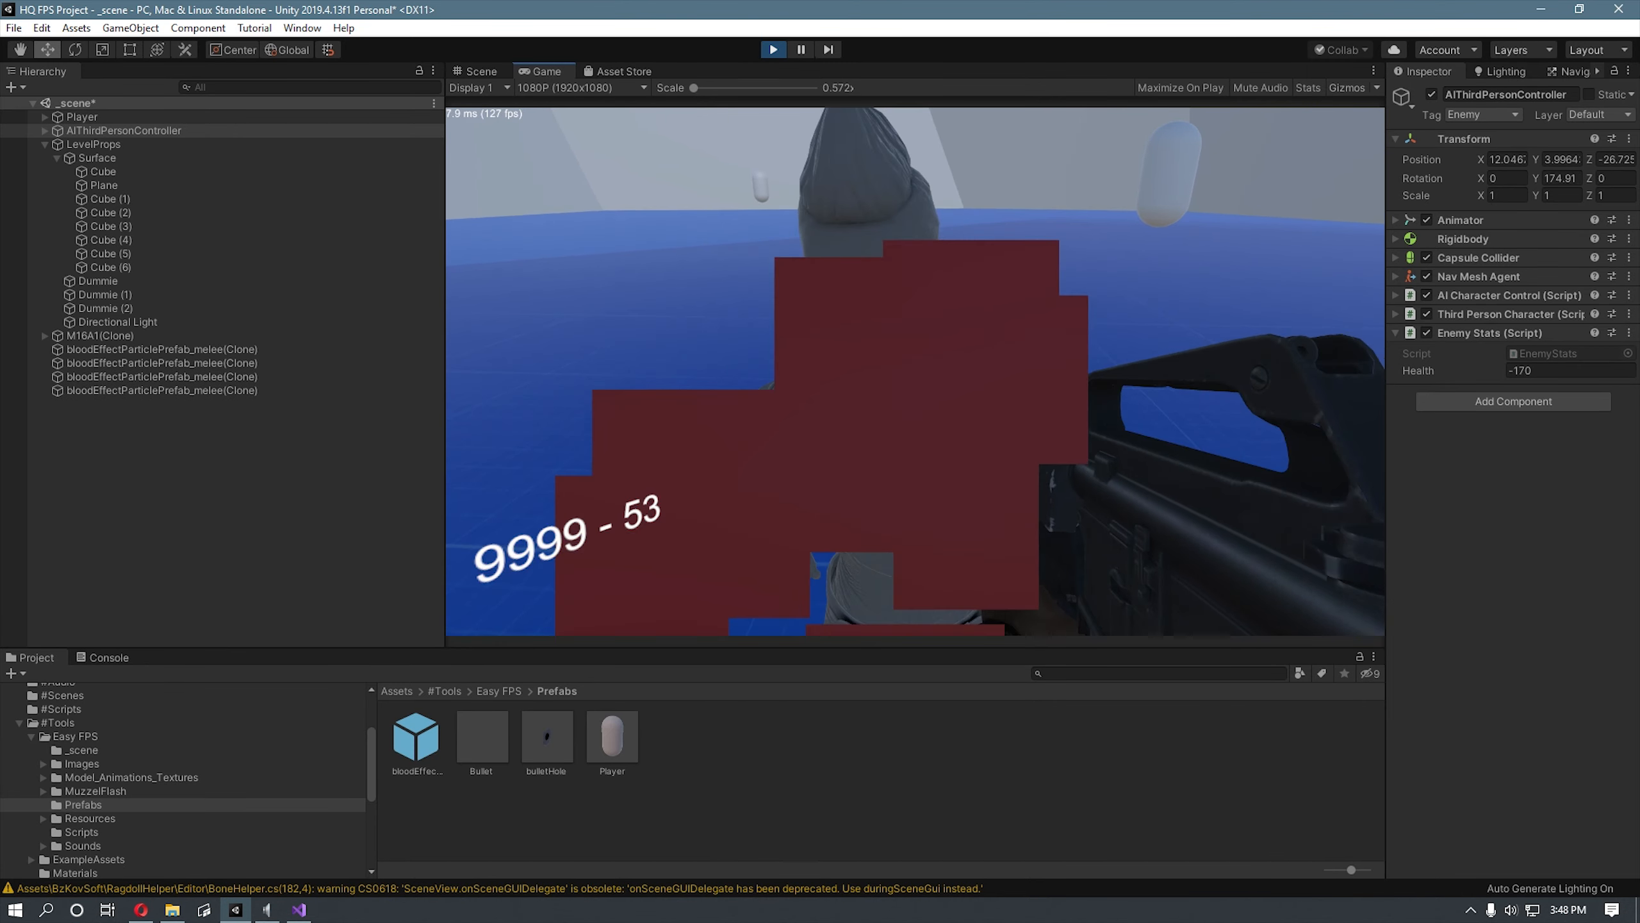
pyautogui.click(915, 372)
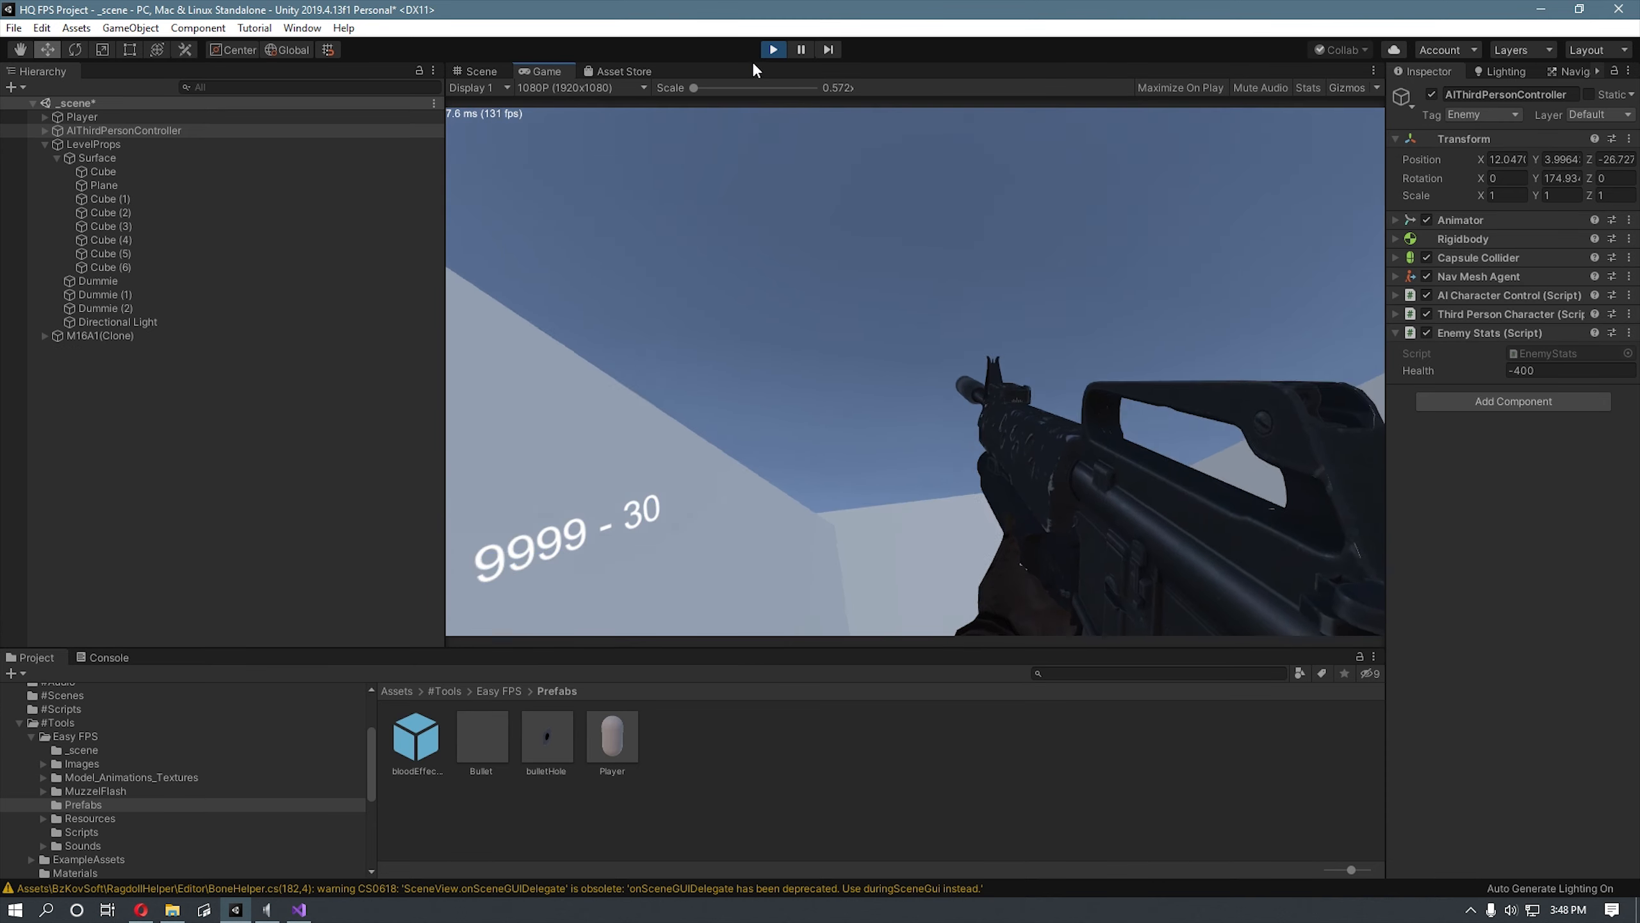
pyautogui.click(773, 50)
# Step: Switch to Visual Studio, call Die(); inside Update() of the EnemyStats script, and save all files
pyautogui.click(299, 910)
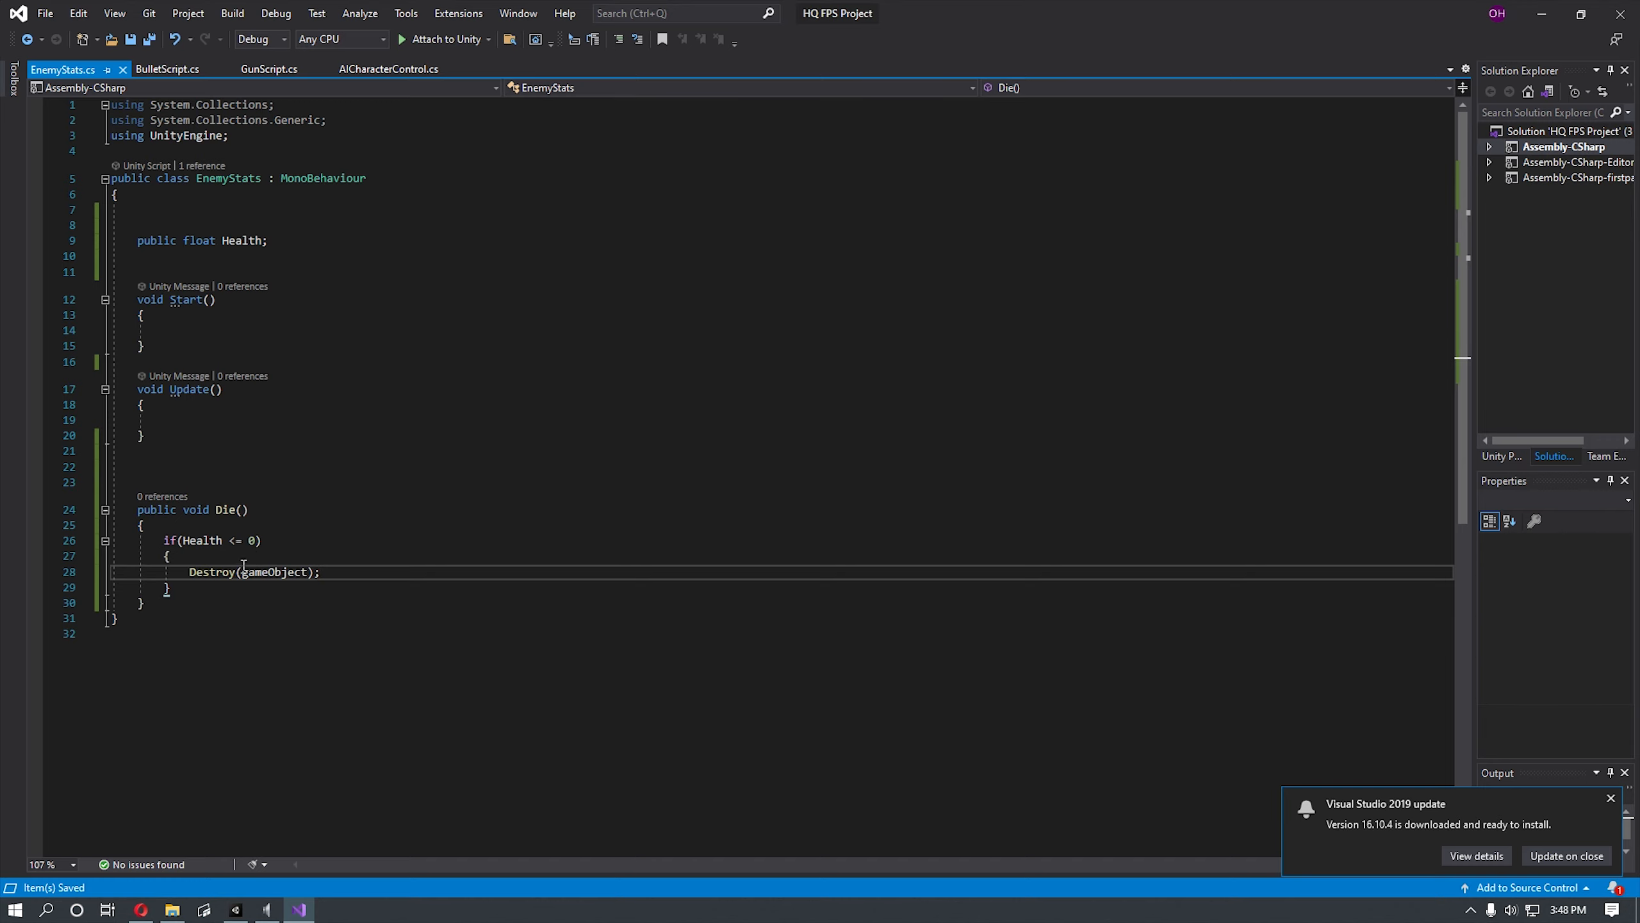
pyautogui.click(169, 420)
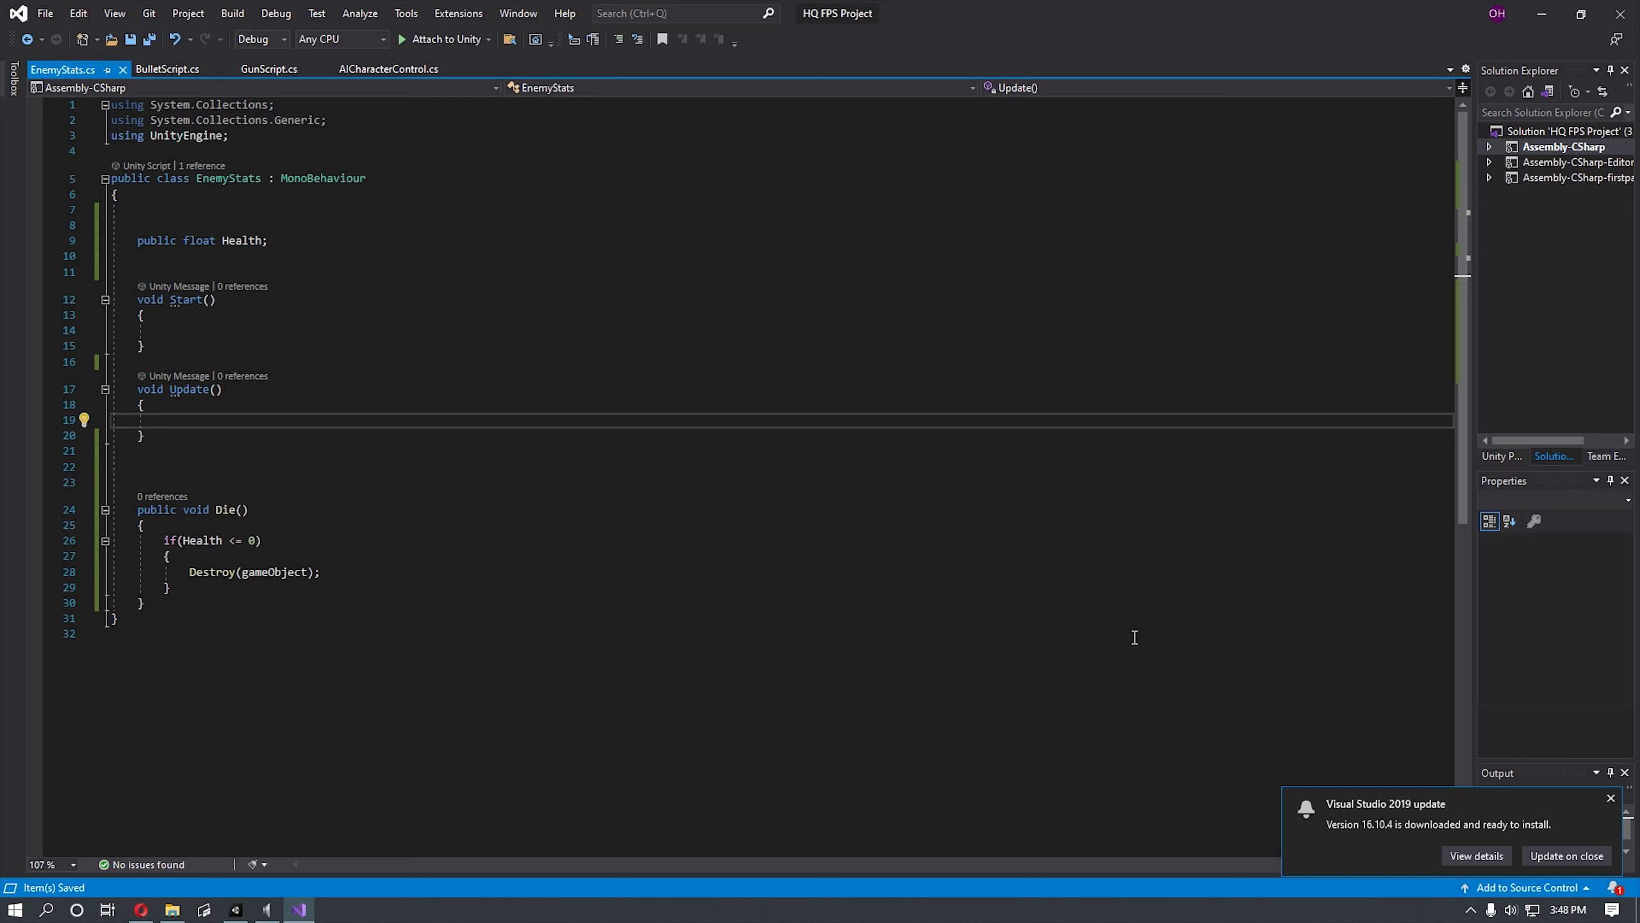
pyautogui.write('D')
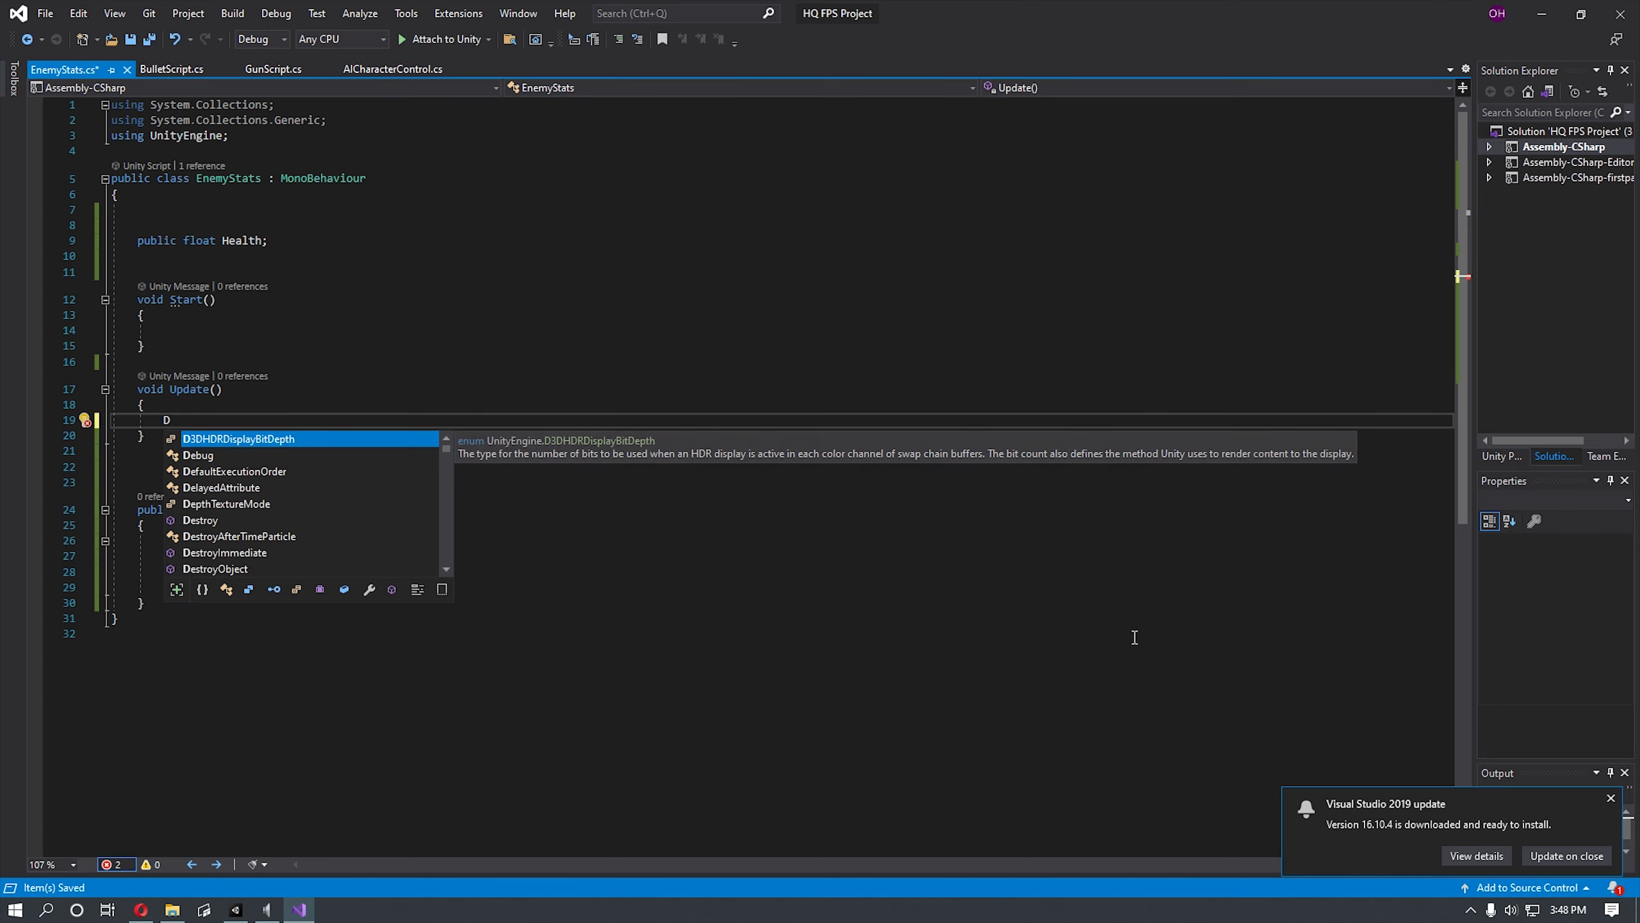
pyautogui.write('ie();')
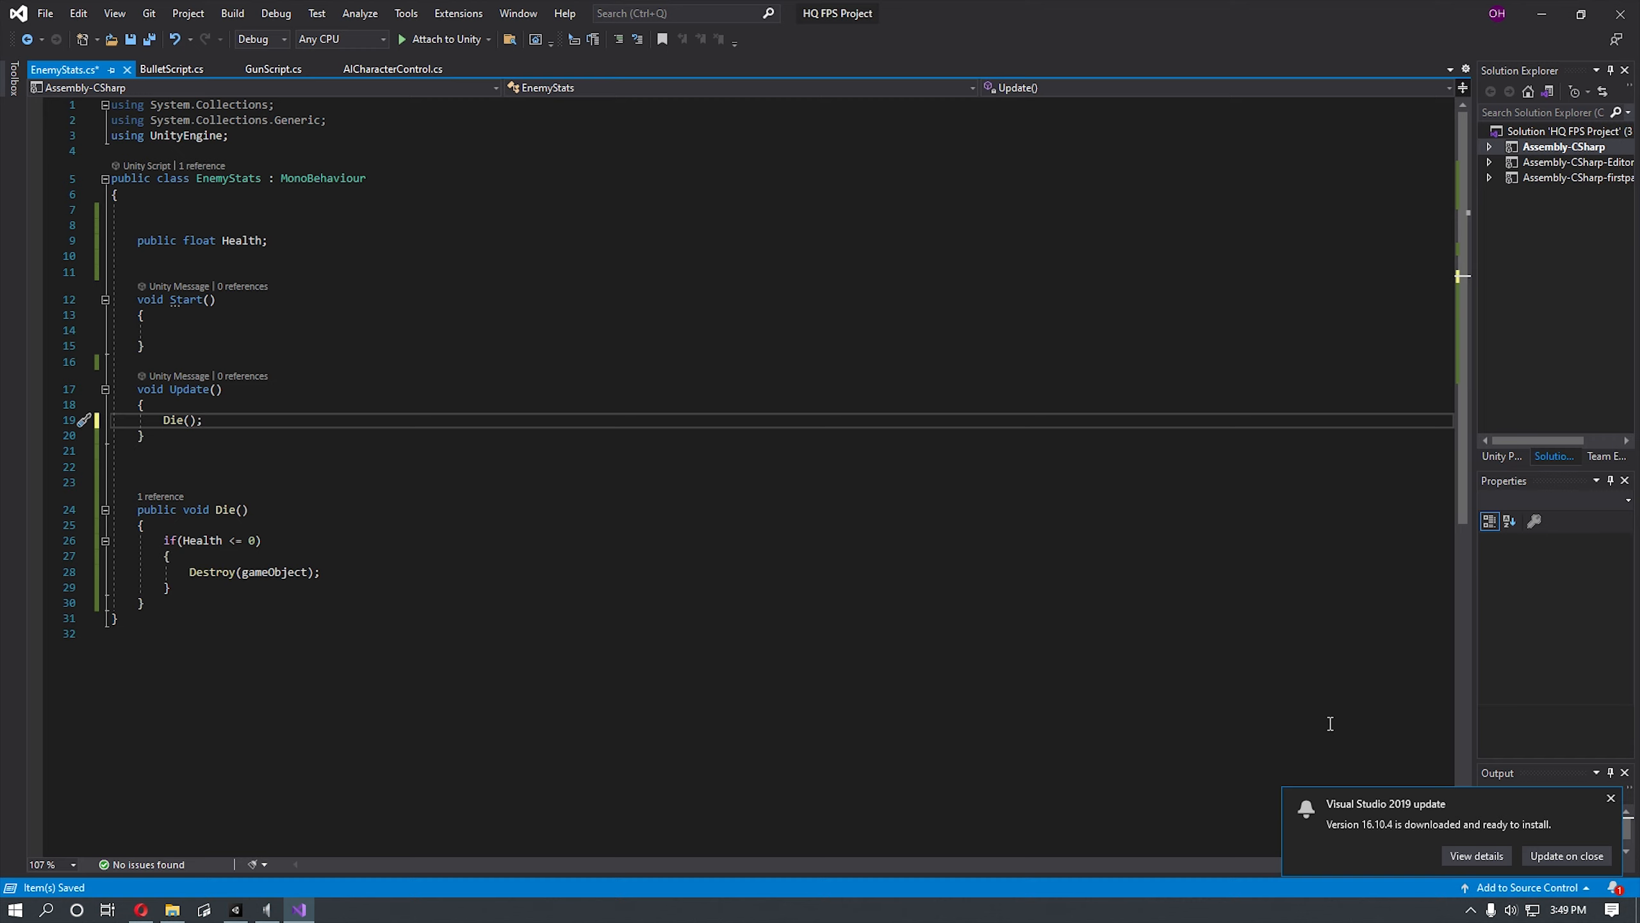
pyautogui.click(45, 13)
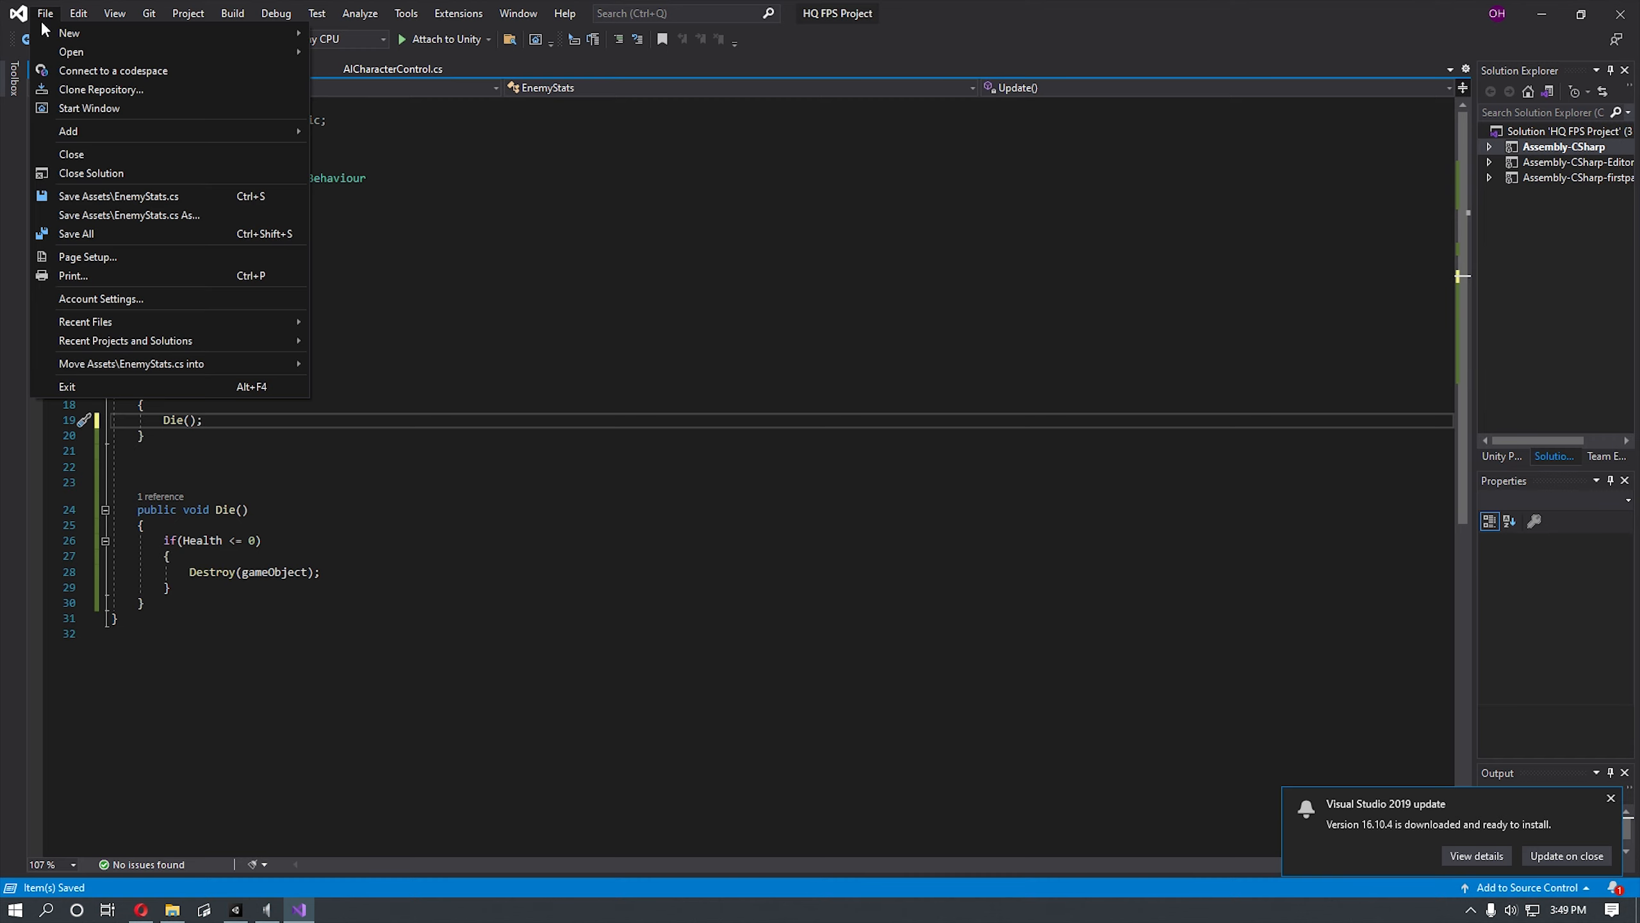
pyautogui.click(116, 234)
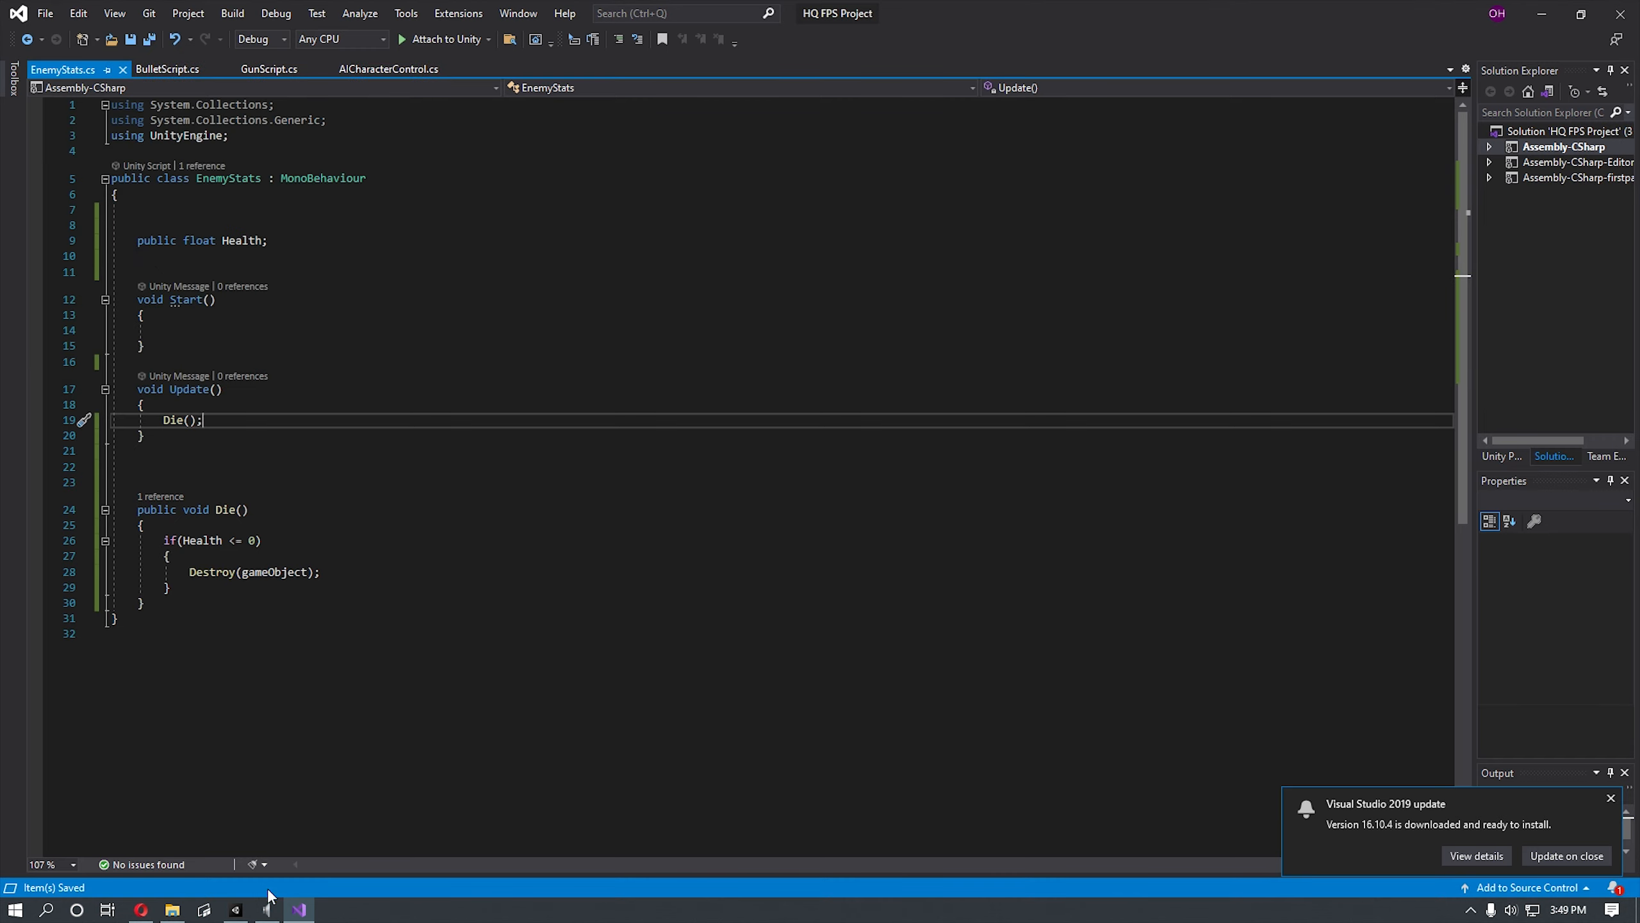
# Step: Switch to Unity and play-test shooting the enemy until its health runs out, then stop the game
pyautogui.click(244, 912)
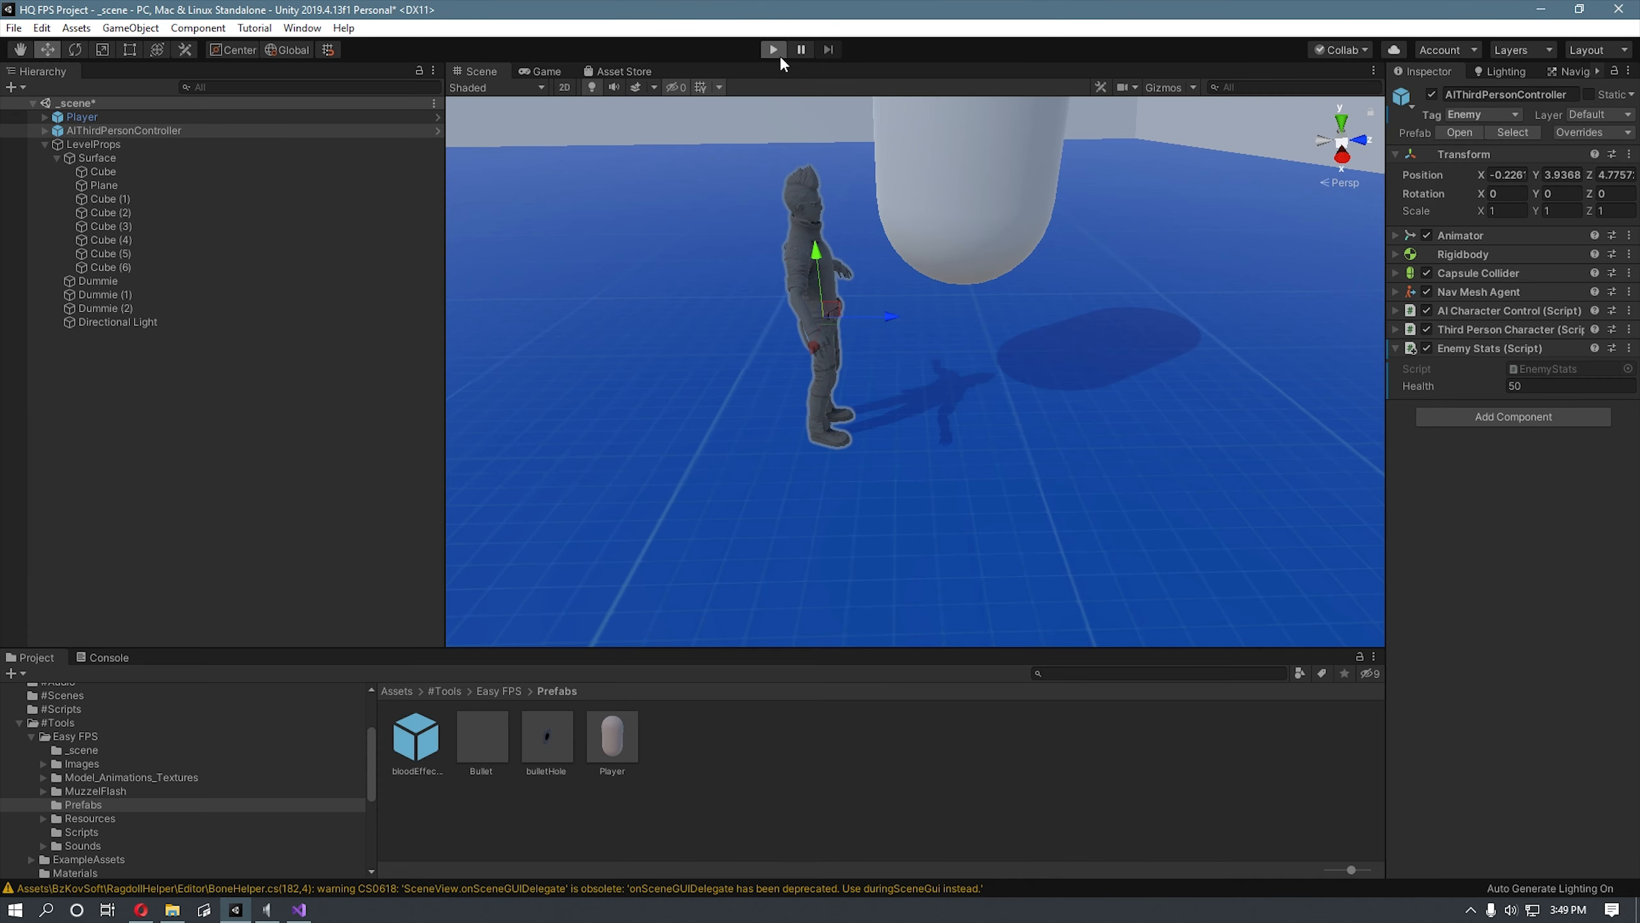
pyautogui.hotkey('ctrl', 'p')
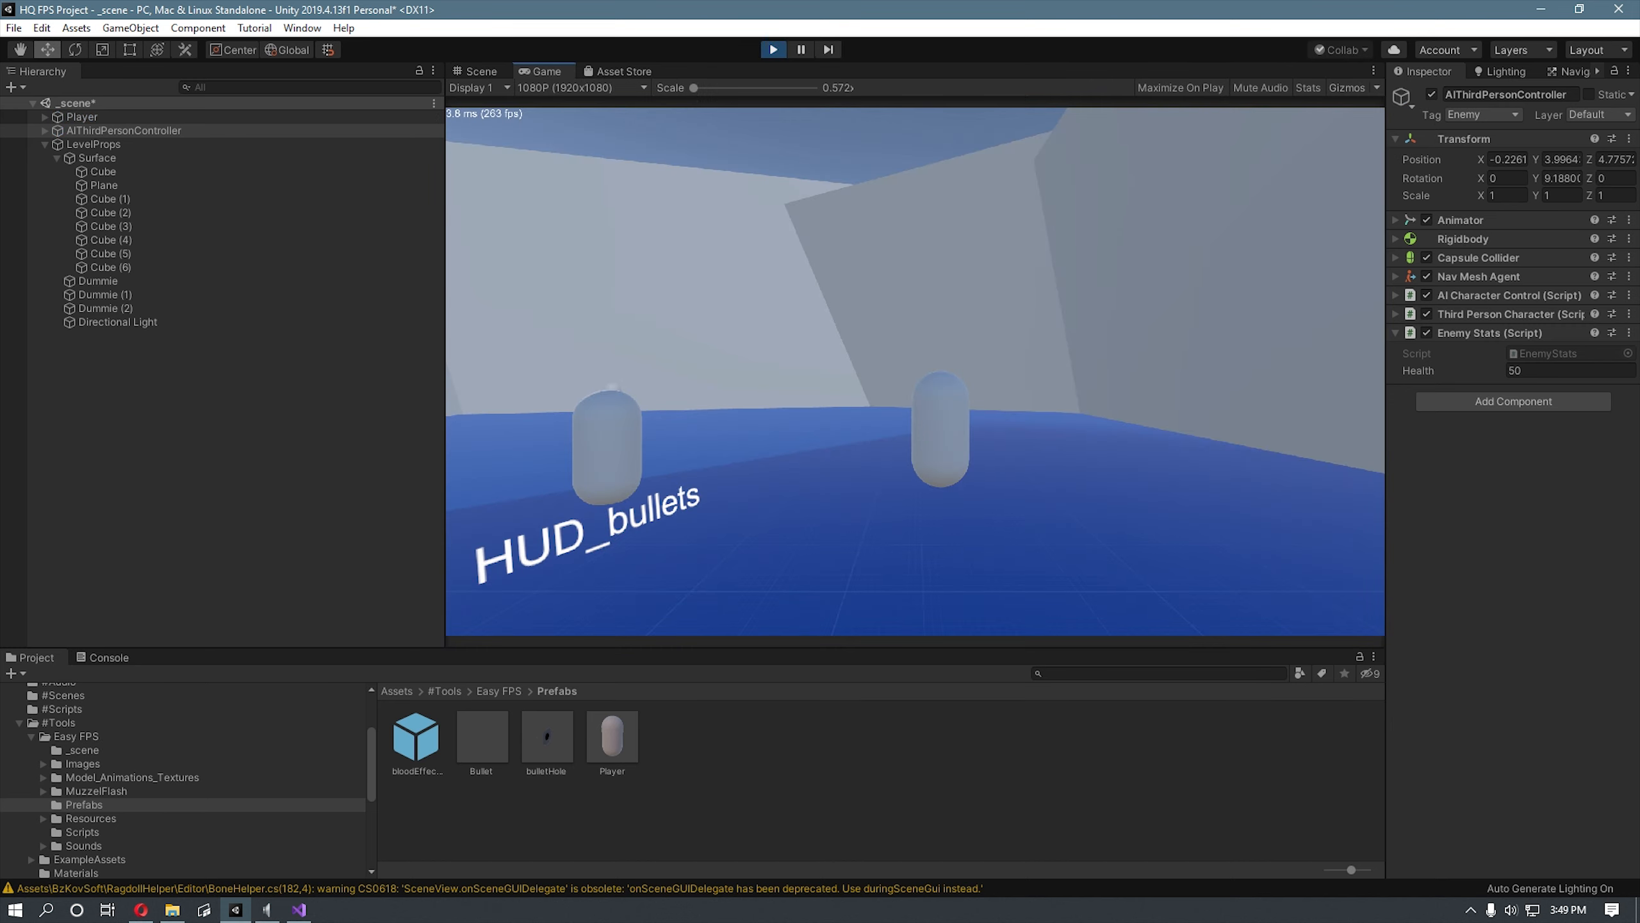
pyautogui.press('w')
pyautogui.press('shift')
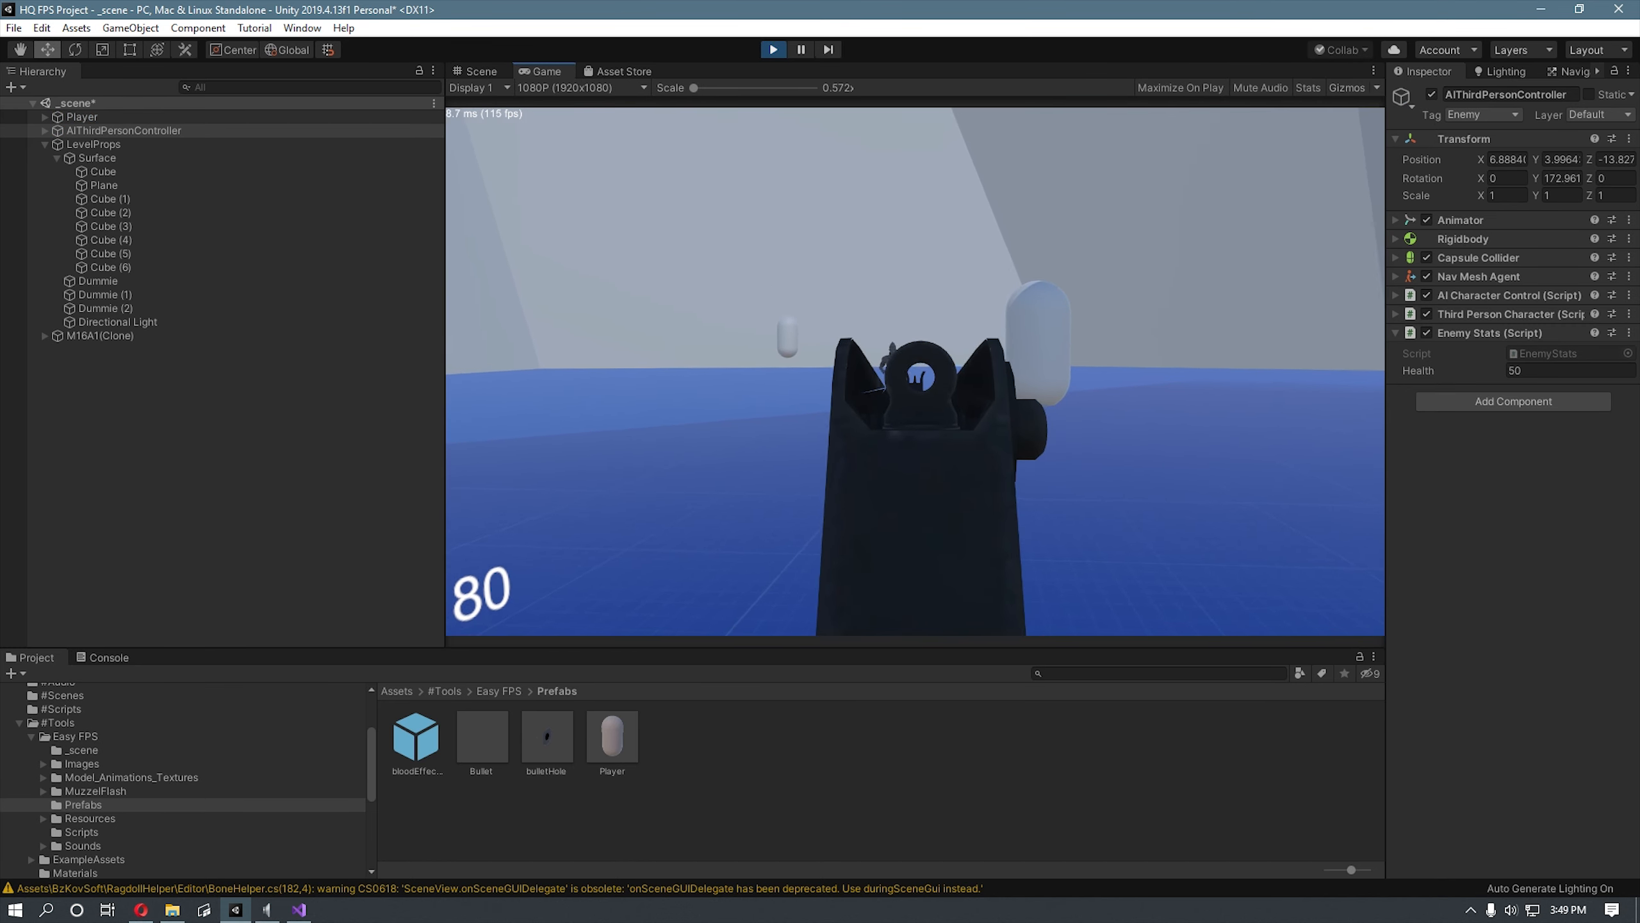
pyautogui.click(915, 371)
pyautogui.click(916, 372)
pyautogui.click(915, 371)
pyautogui.click(915, 372)
pyautogui.click(915, 372)
pyautogui.click(915, 372)
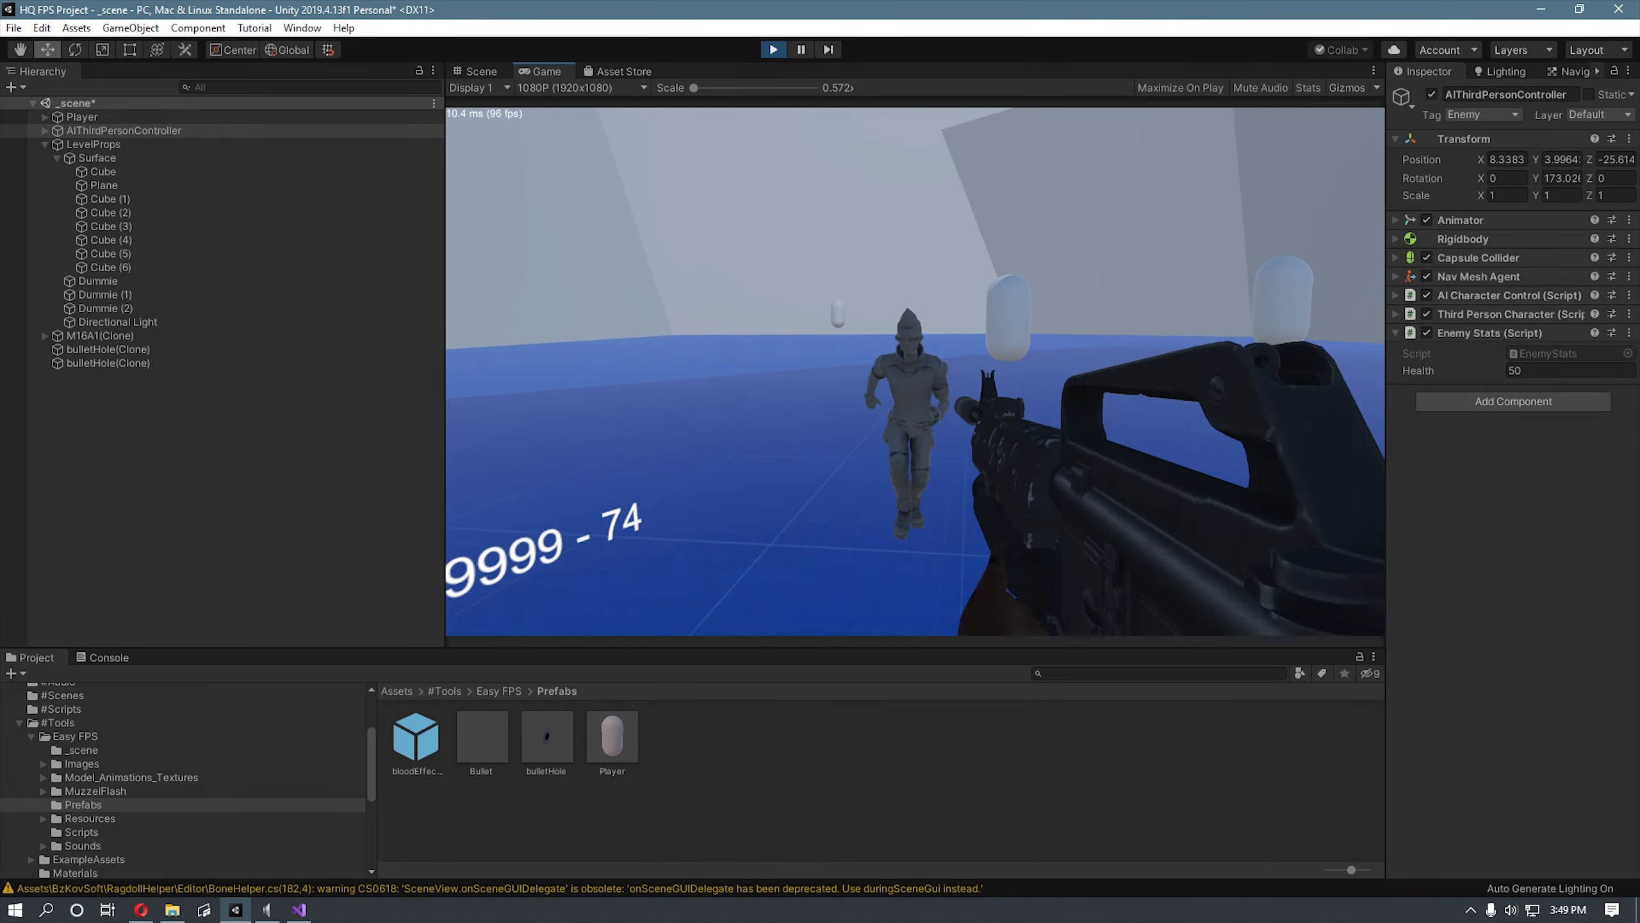
pyautogui.click(915, 371)
pyautogui.click(915, 372)
pyautogui.click(915, 371)
pyautogui.click(915, 372)
pyautogui.click(915, 371)
pyautogui.click(915, 371)
pyautogui.click(915, 372)
pyautogui.click(915, 371)
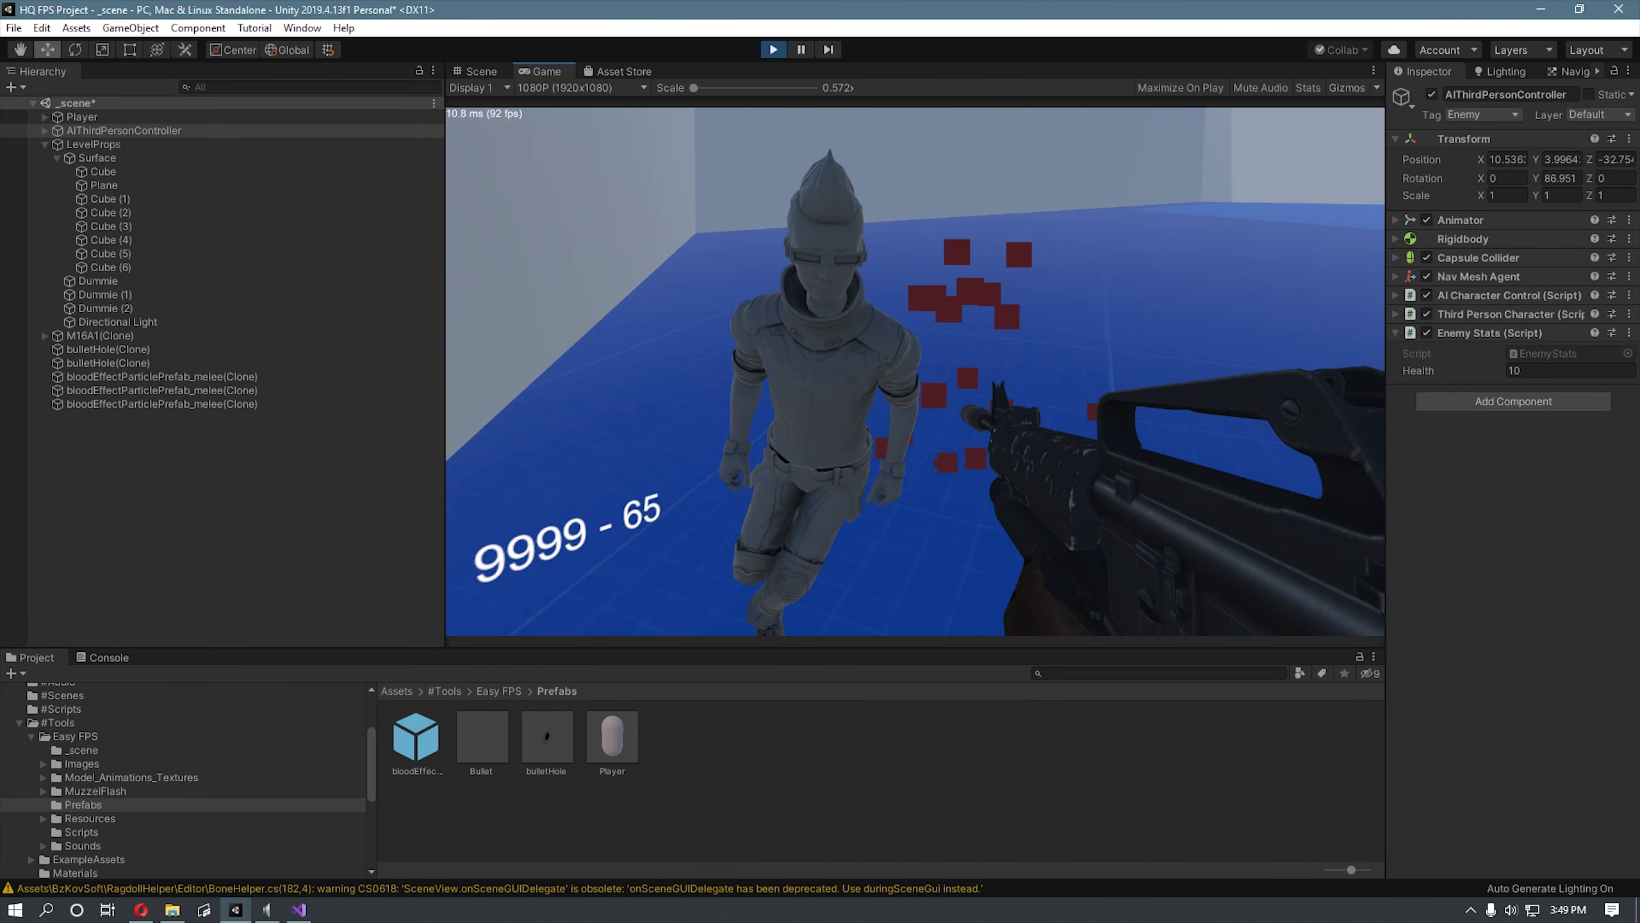
pyautogui.click(915, 372)
pyautogui.click(915, 371)
pyautogui.hotkey('shift', 'w')
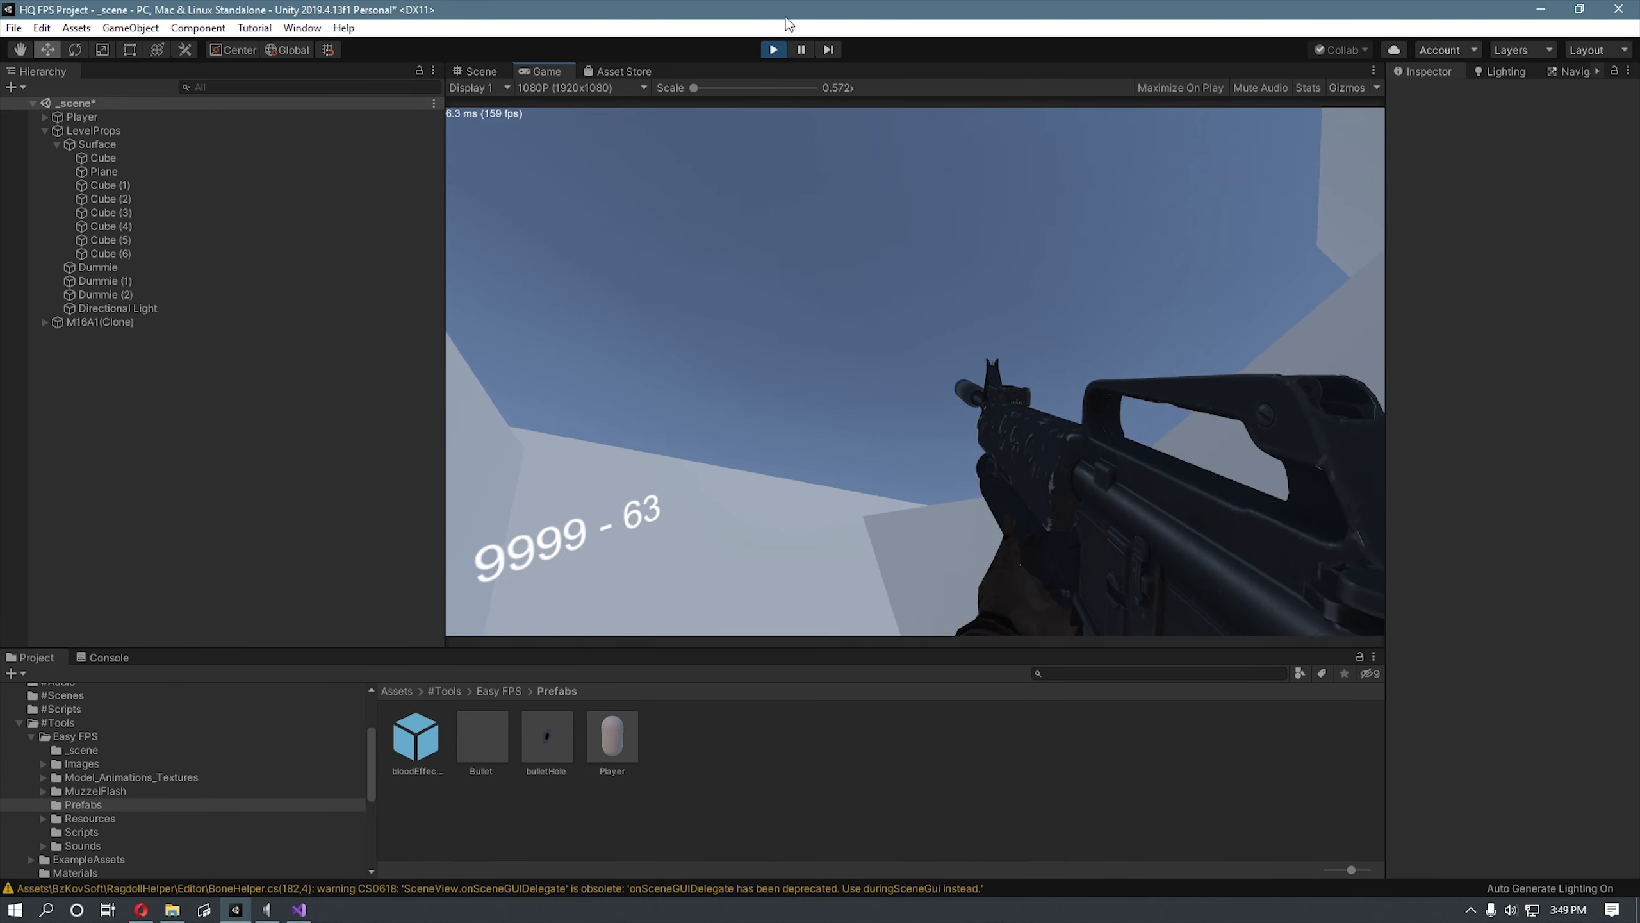
pyautogui.click(773, 50)
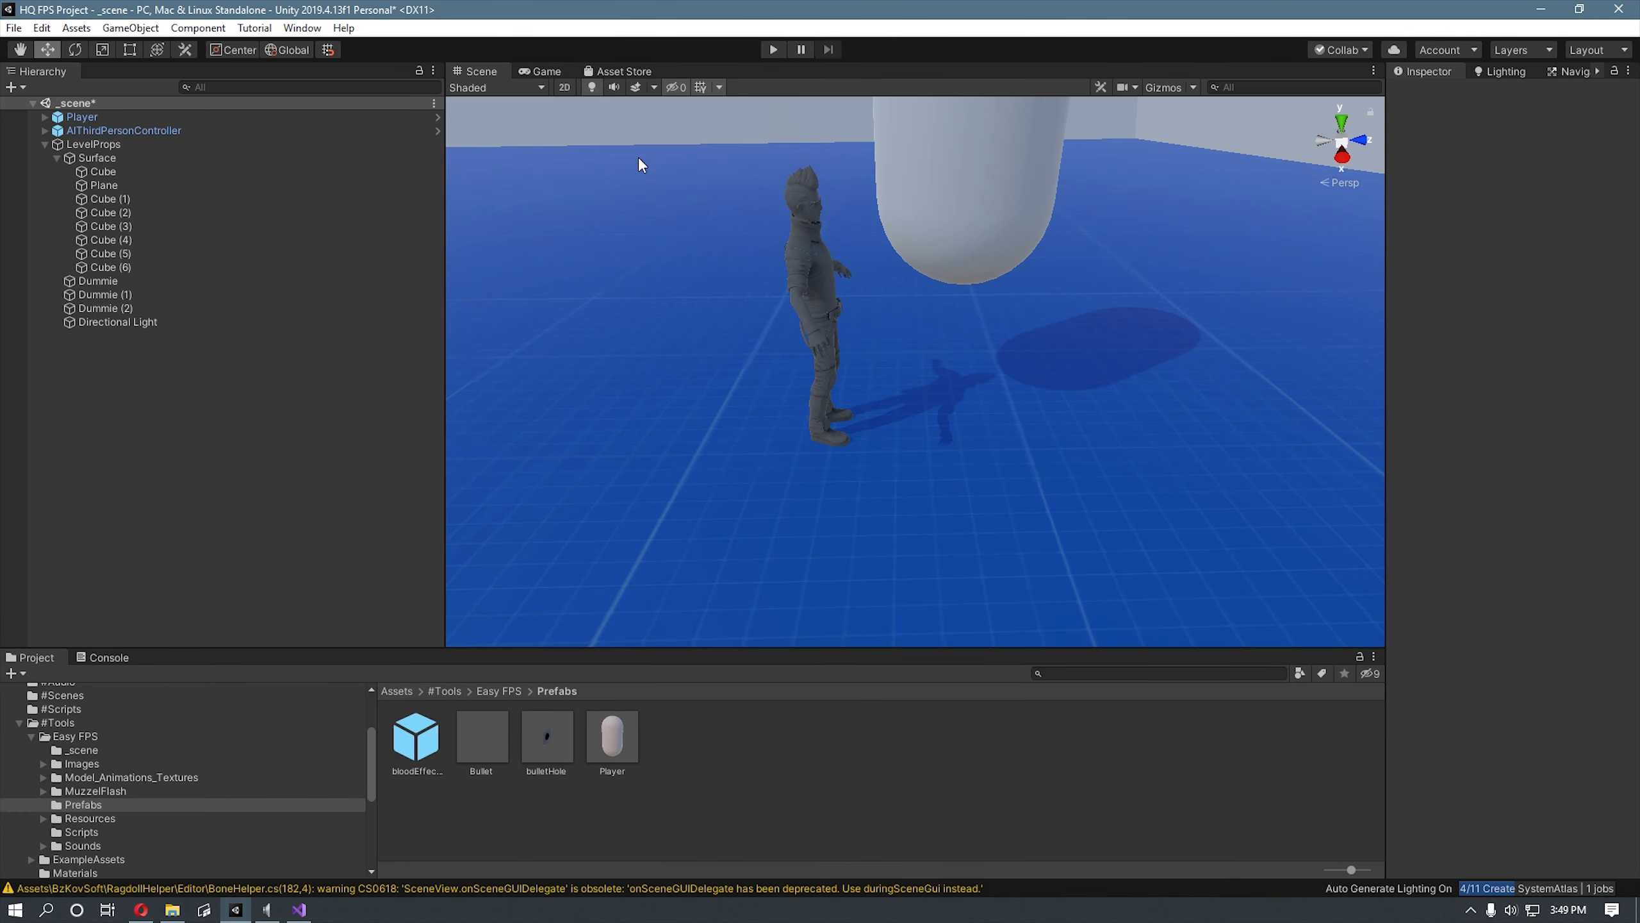
# Step: Duplicate AIThirdPersonController into three additional enemies and spread the copies across the blue floor
pyautogui.click(158, 120)
pyautogui.doubleClick(86, 132)
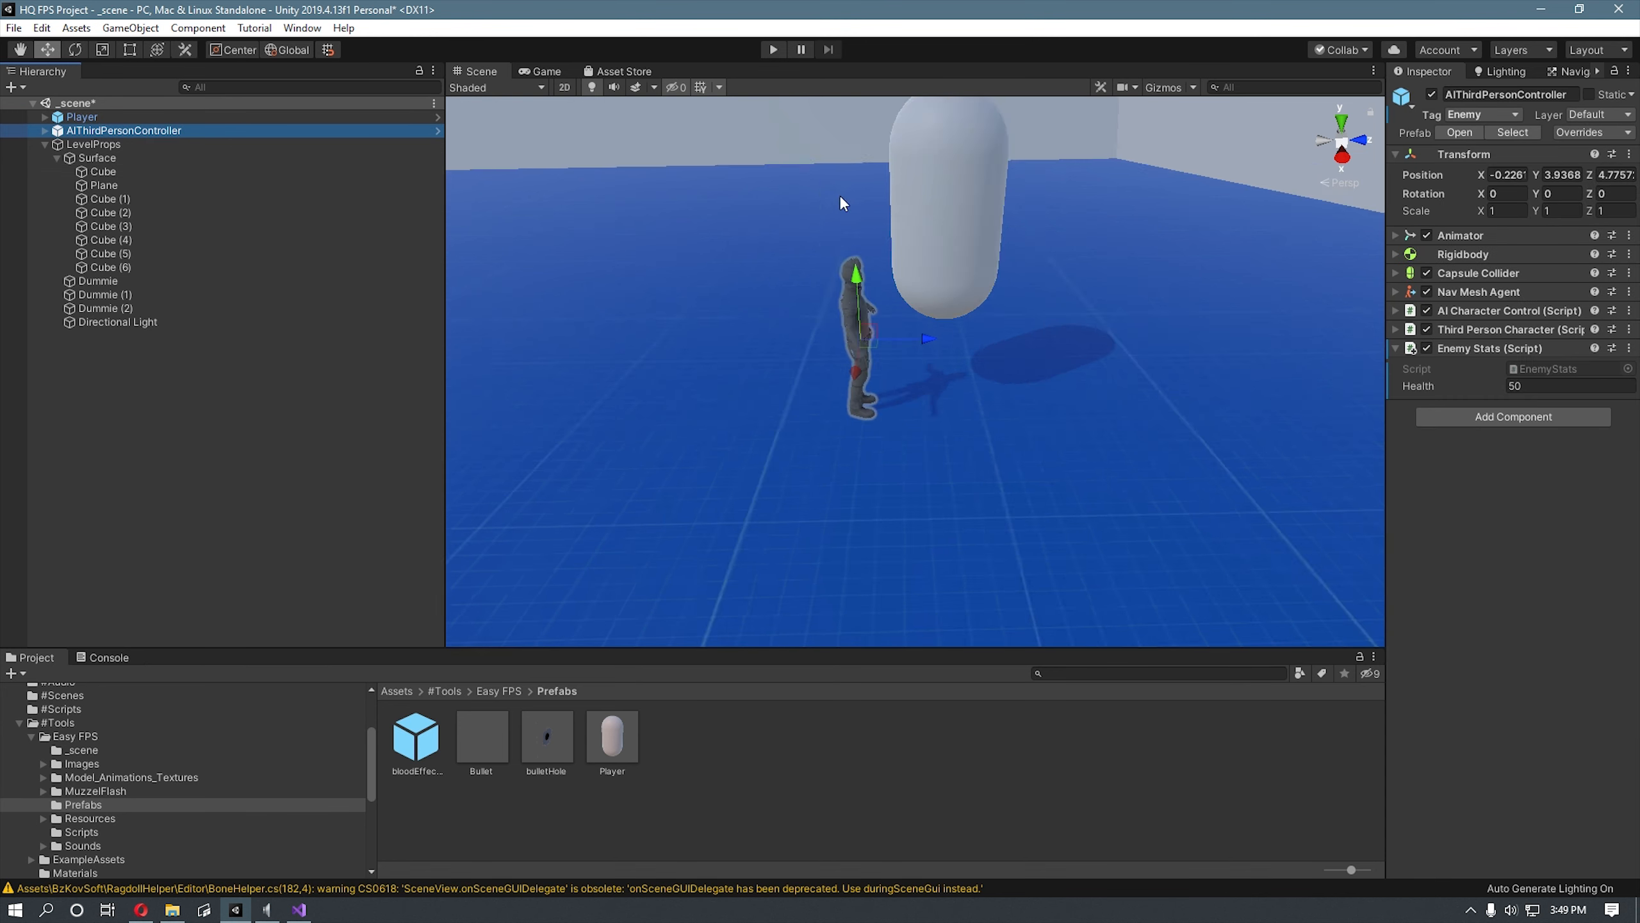
pyautogui.hotkey('ctrl', 'd')
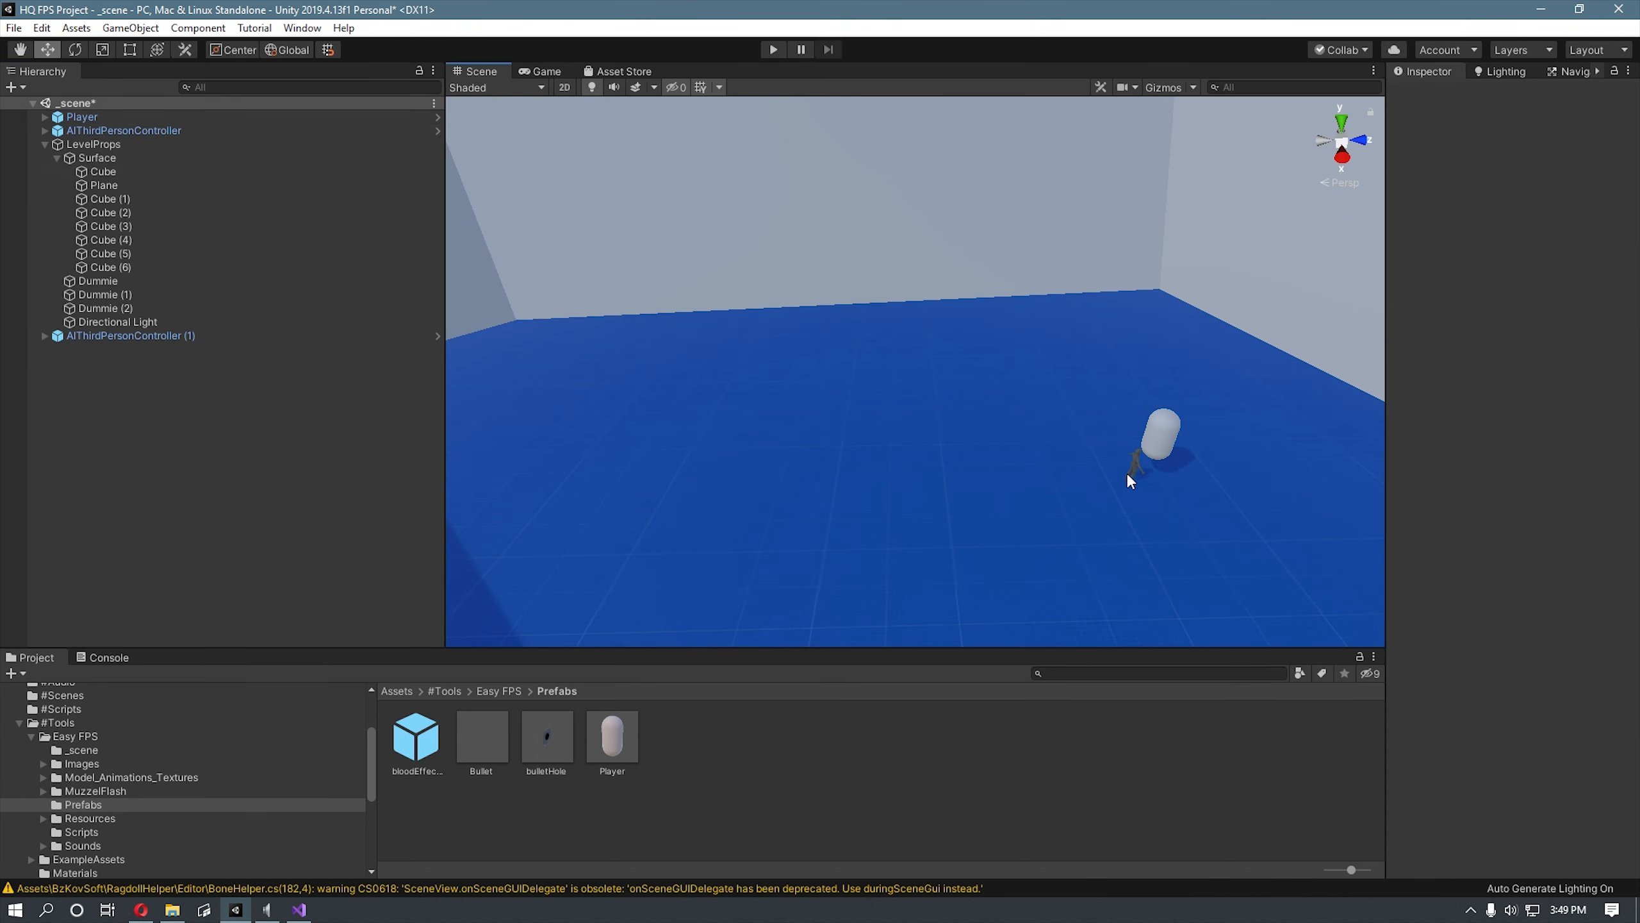
pyautogui.moveTo(1130, 472); pyautogui.dragTo(1000, 412)
pyautogui.hotkey('ctrl', 'd')
pyautogui.hotkey('ctrl', 'd')
# Step: Play-test the scene by shooting the group of approaching enemies until all are destroyed, and stop the game
pyautogui.click(773, 52)
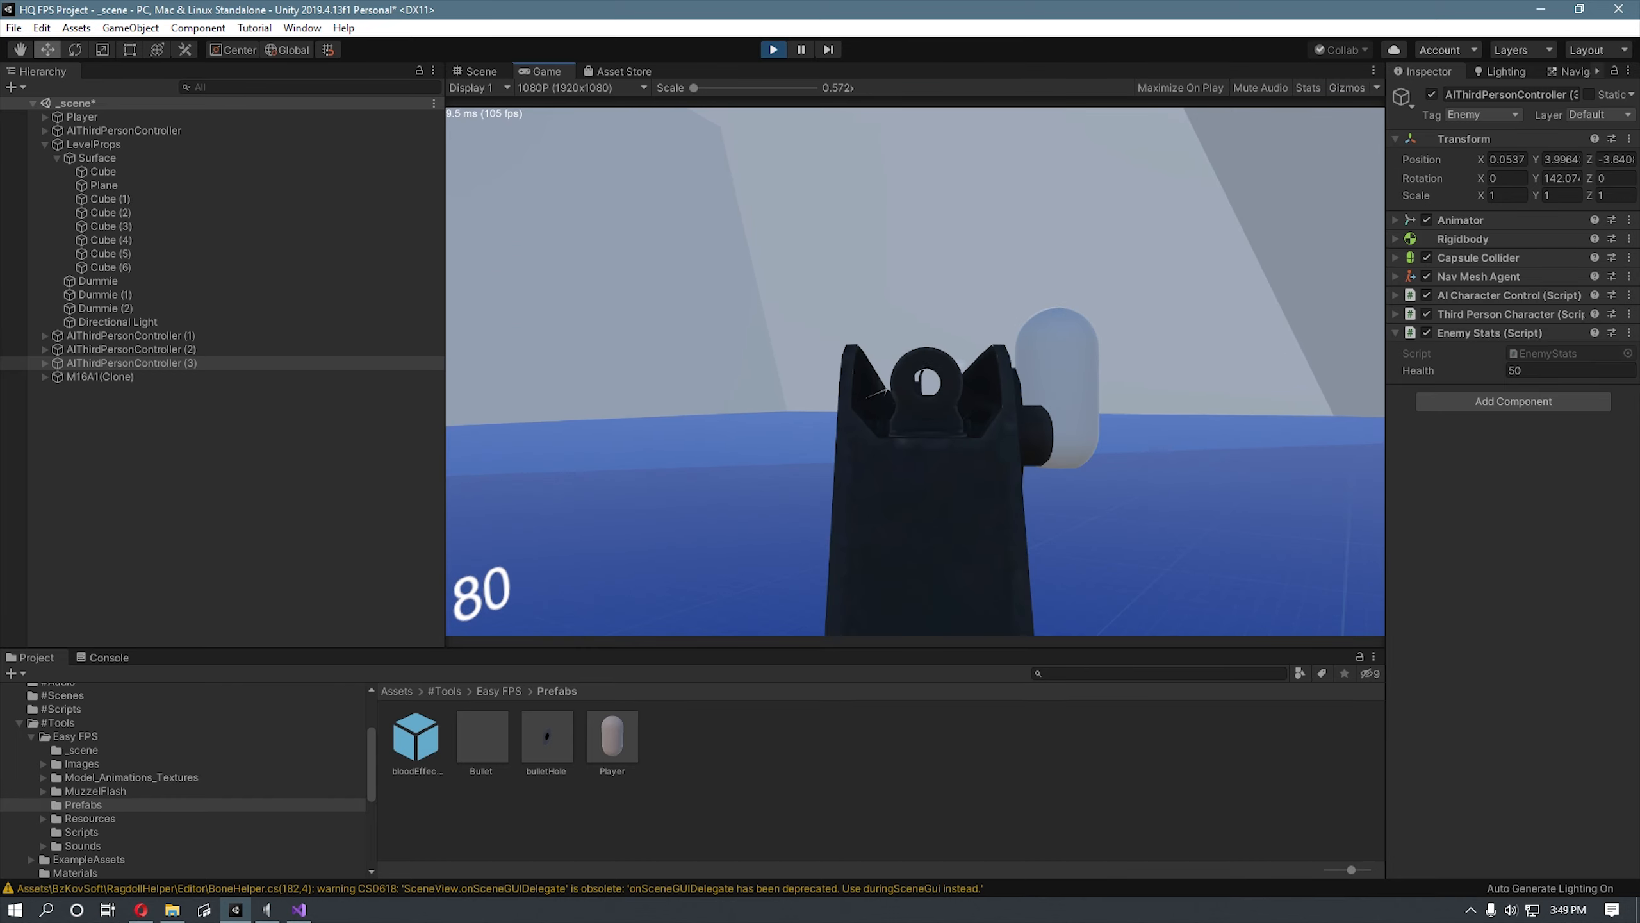
pyautogui.click(915, 372)
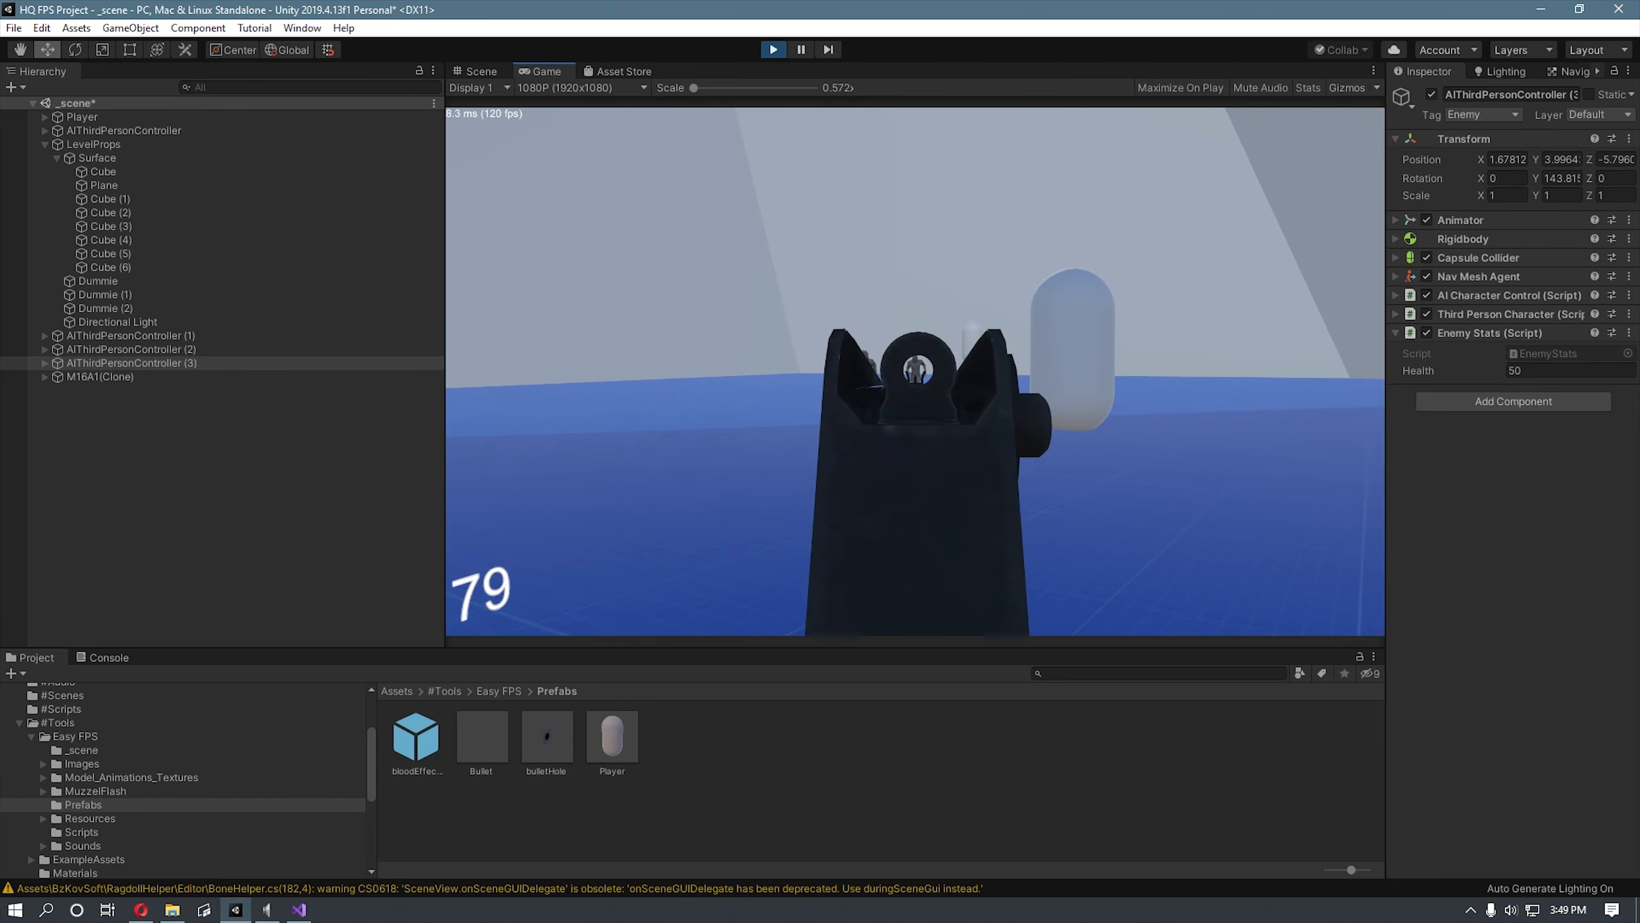
pyautogui.click(915, 372)
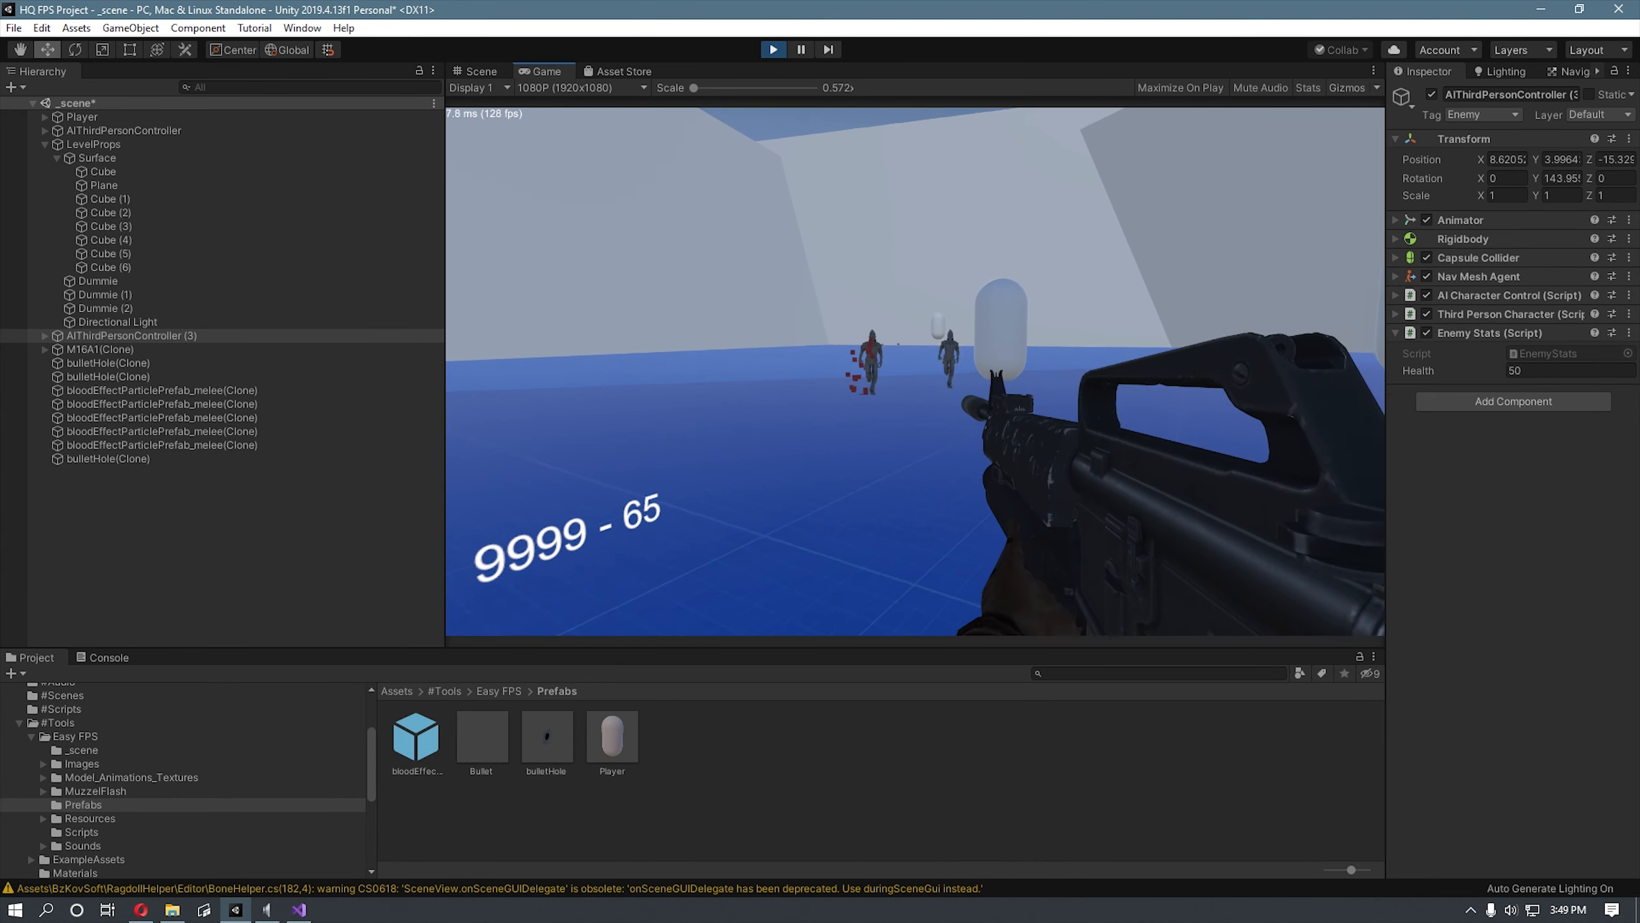
pyautogui.click(915, 372)
pyautogui.click(915, 372)
pyautogui.click(915, 371)
pyautogui.click(915, 371)
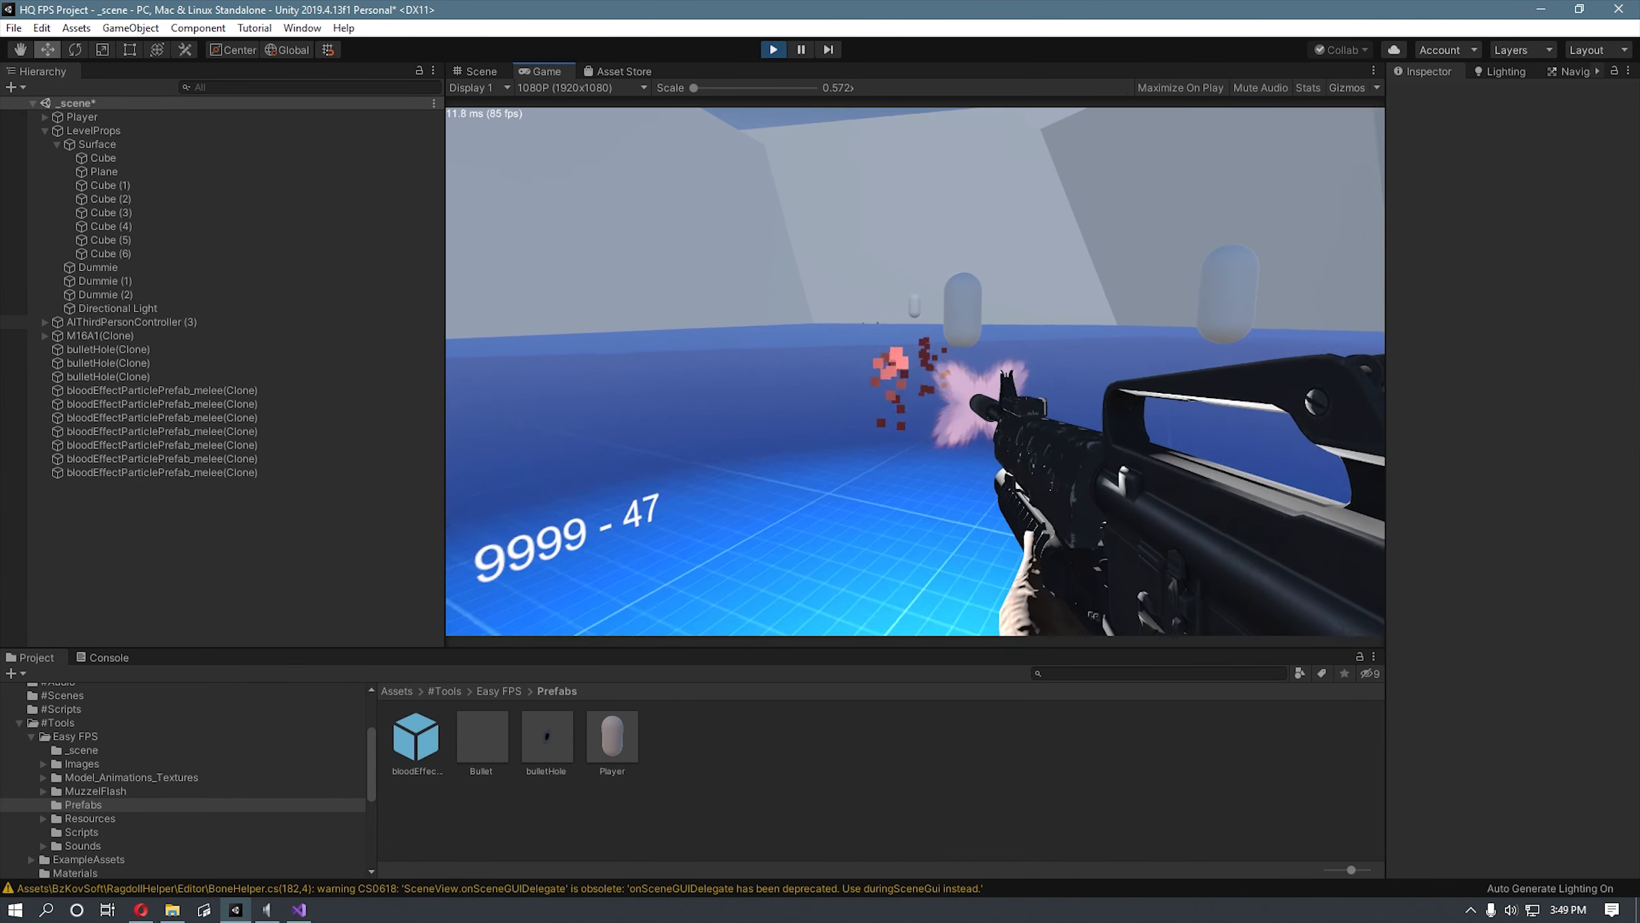
pyautogui.click(915, 371)
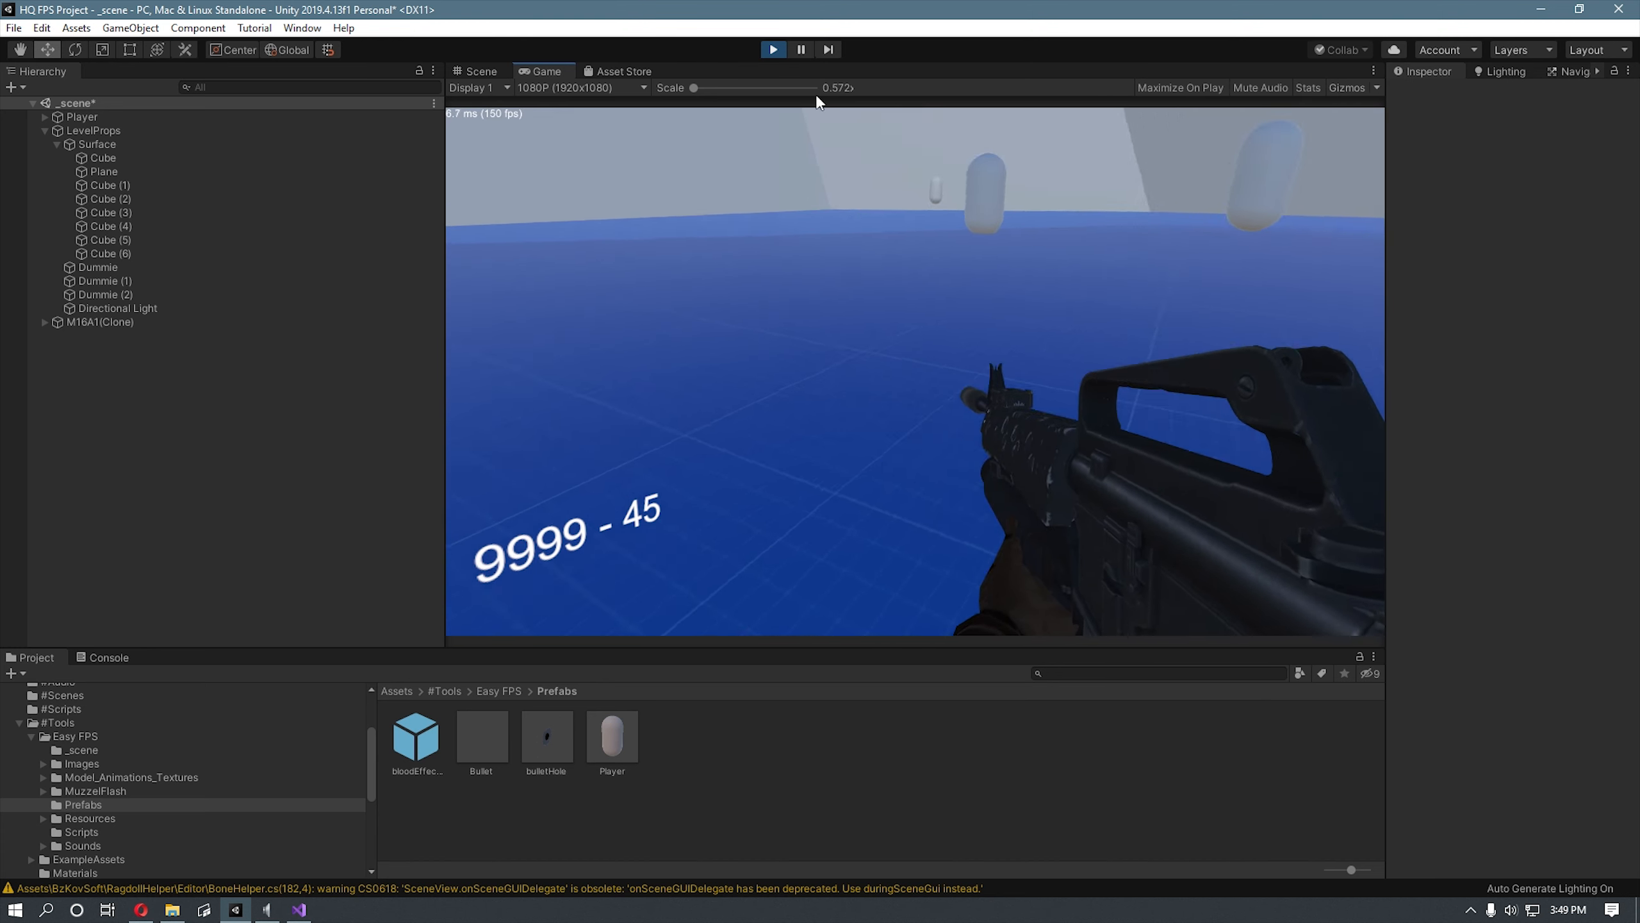
pyautogui.click(775, 48)
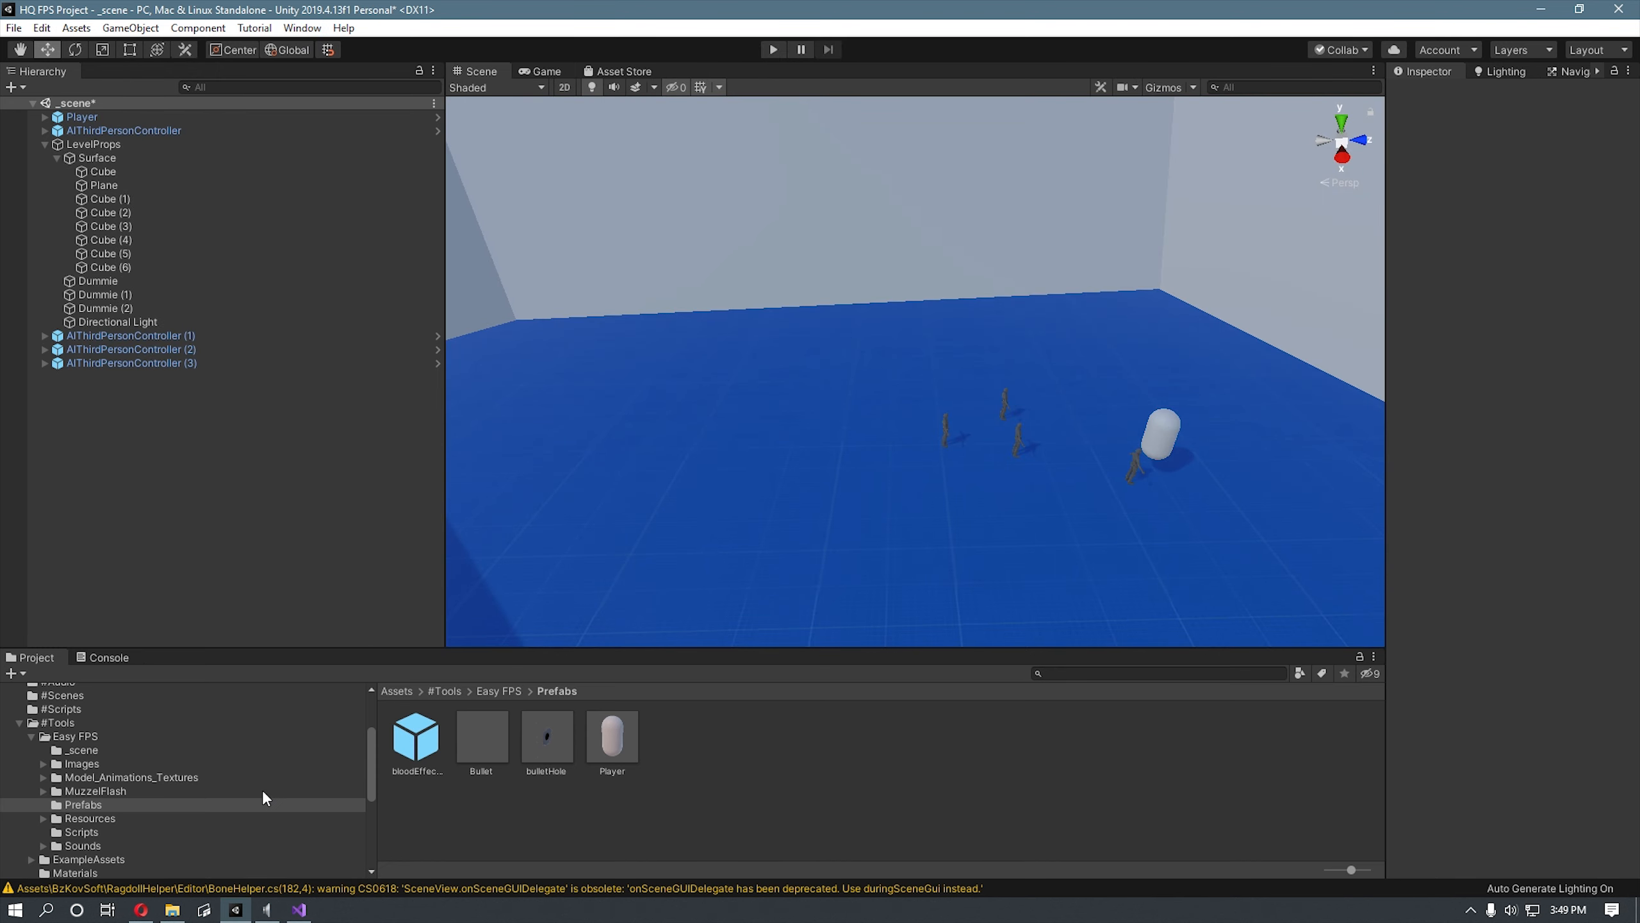
# Step: Delete the three duplicated enemies, AIThirdPersonController (1), (2) and (3), from the scene
pyautogui.moveTo(878, 452); pyautogui.dragTo(717, 425, button='right')
pyautogui.scroll(5, 982, 431)
pyautogui.moveTo(1008, 427); pyautogui.dragTo(916, 418, button='middle')
pyautogui.scroll(3, 906, 405)
pyautogui.moveTo(1069, 444); pyautogui.dragTo(856, 391, button='right')
pyautogui.scroll(3, 857, 391)
pyautogui.moveTo(1112, 453); pyautogui.dragTo(977, 417, button='middle')
pyautogui.click(846, 313)
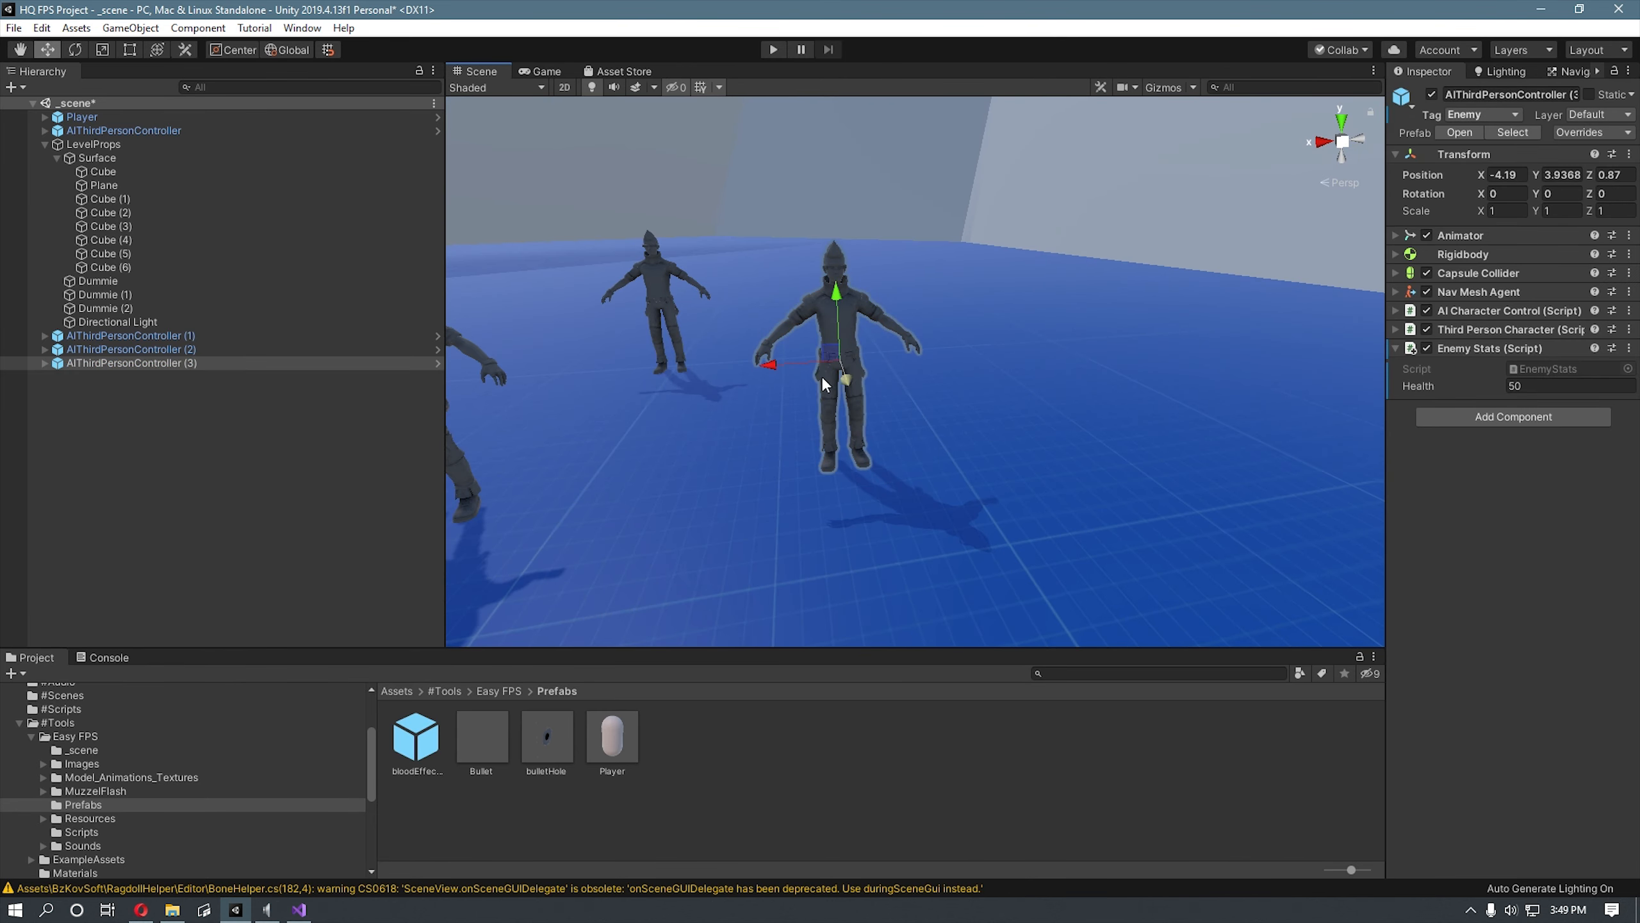
pyautogui.click(45, 363)
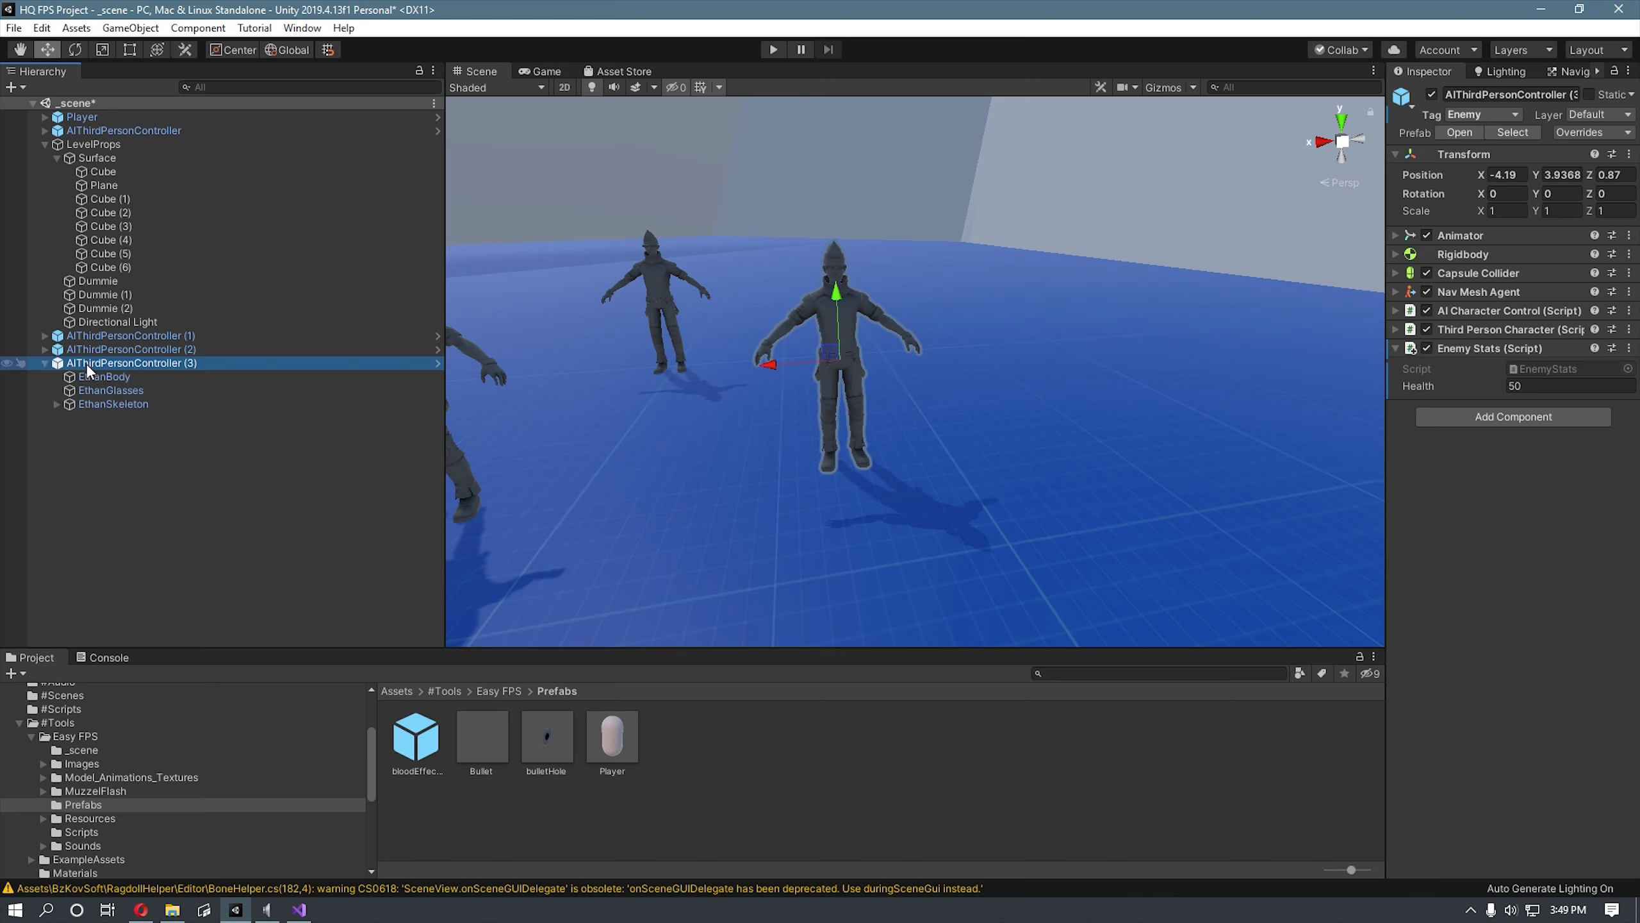
pyautogui.keyDown('shift'); pyautogui.click(122, 333); pyautogui.keyUp('shift')
pyautogui.press('Delete')
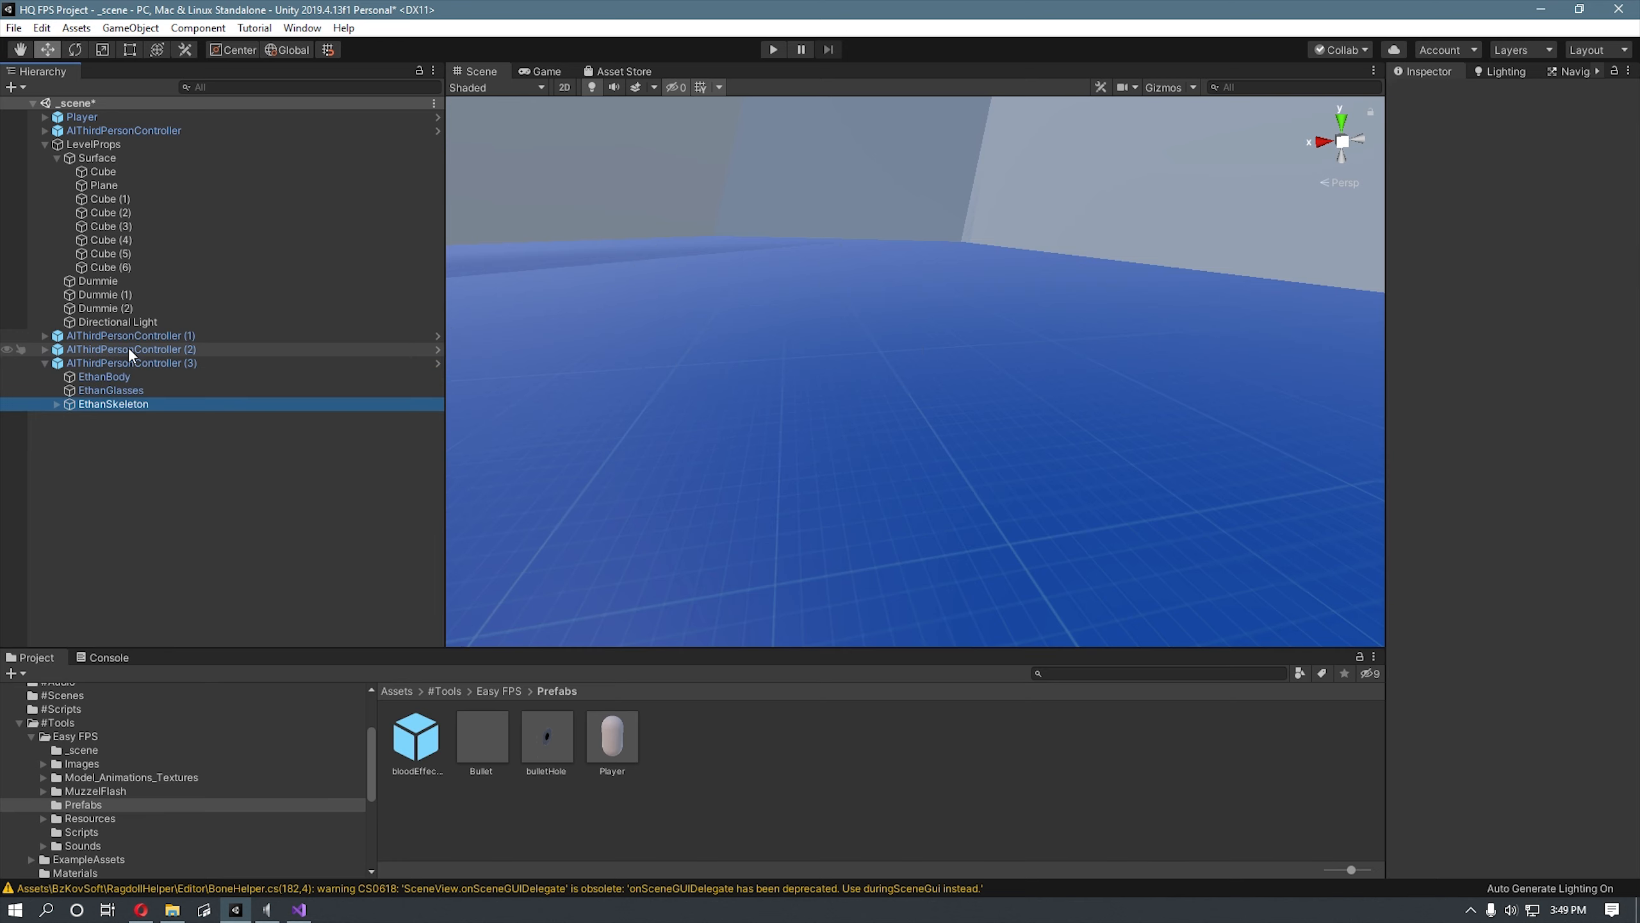
pyautogui.click(130, 131)
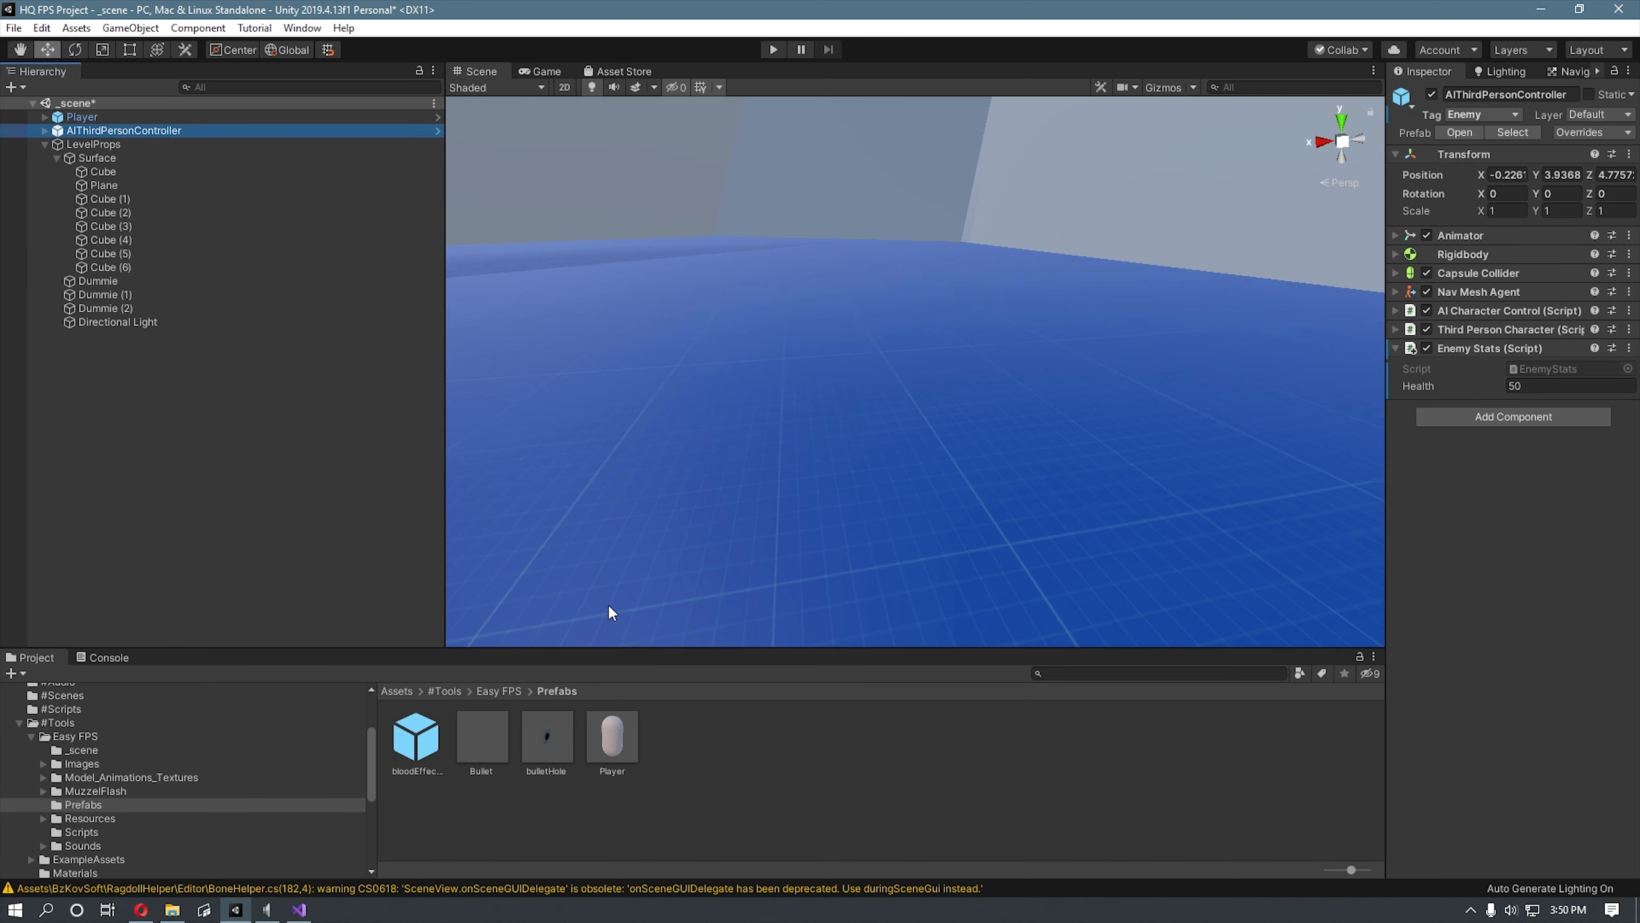
pyautogui.click(315, 29)
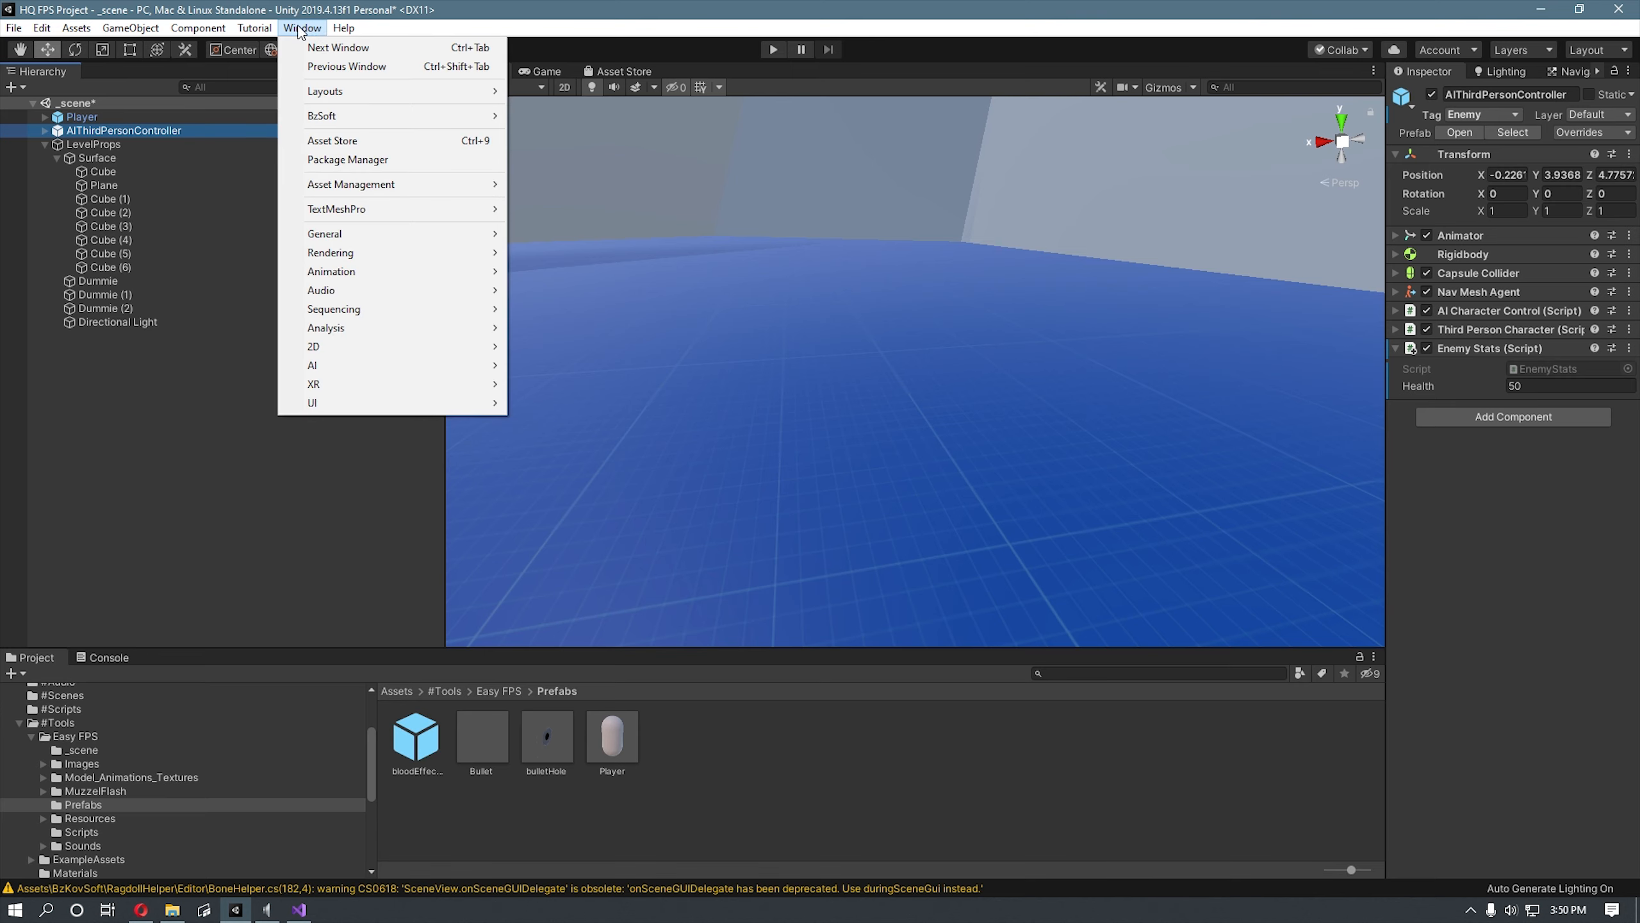
pyautogui.moveTo(408, 123)
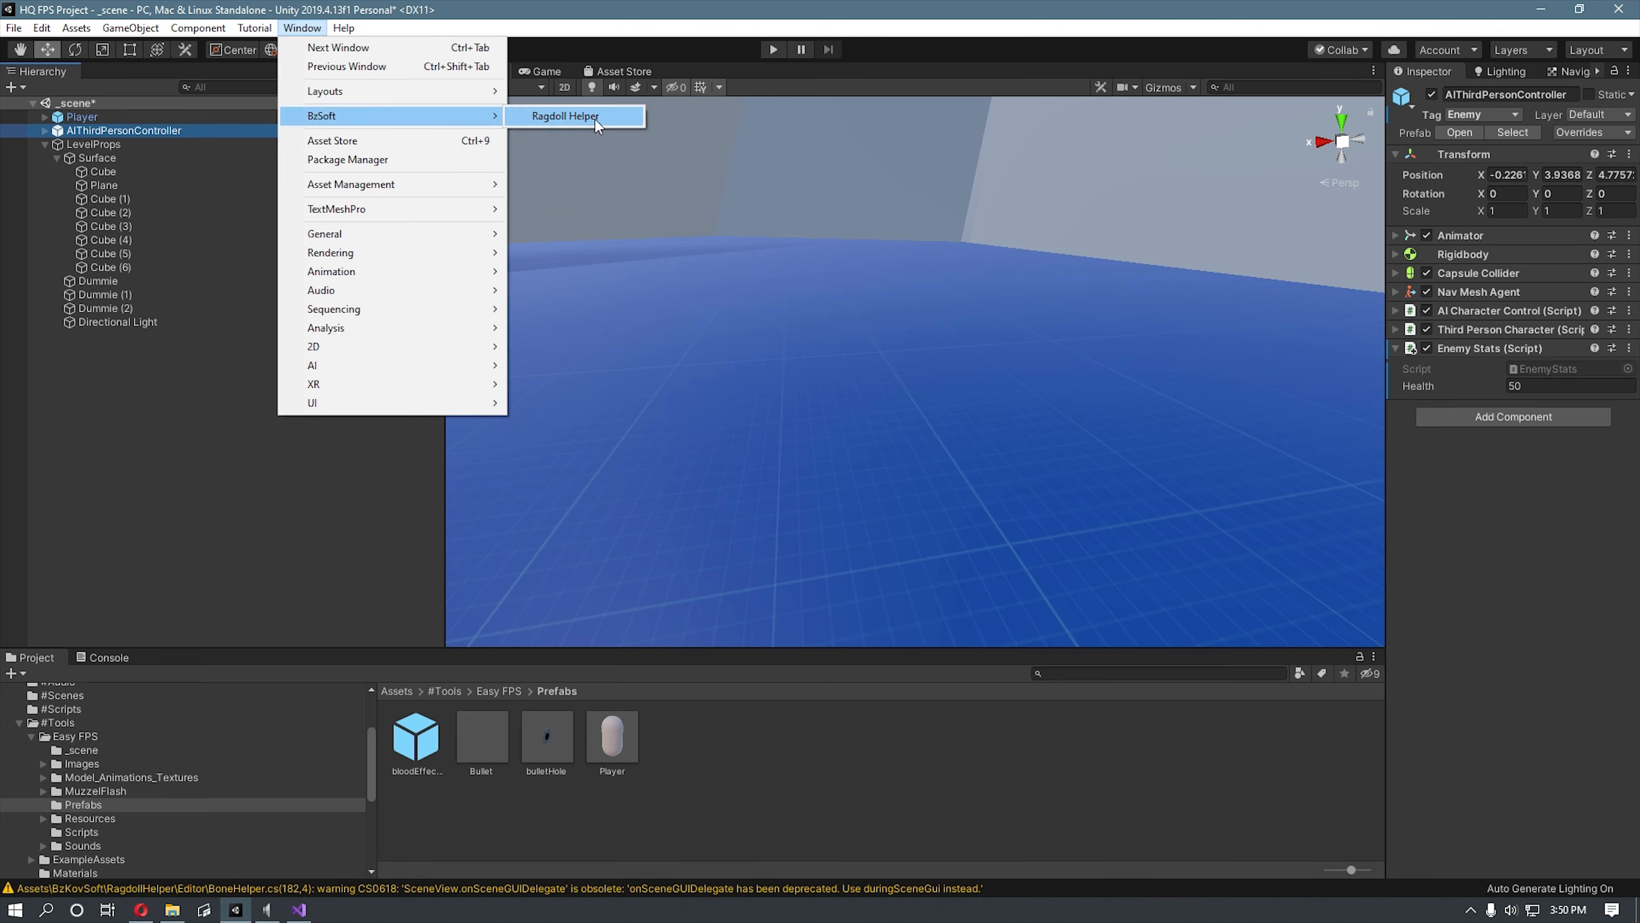
# Step: Place the Ethan model from Standard Assets > Characters > ThirdPersonCharacter > Models on the blue floor of the scene
pyautogui.click(56, 723)
pyautogui.click(19, 723)
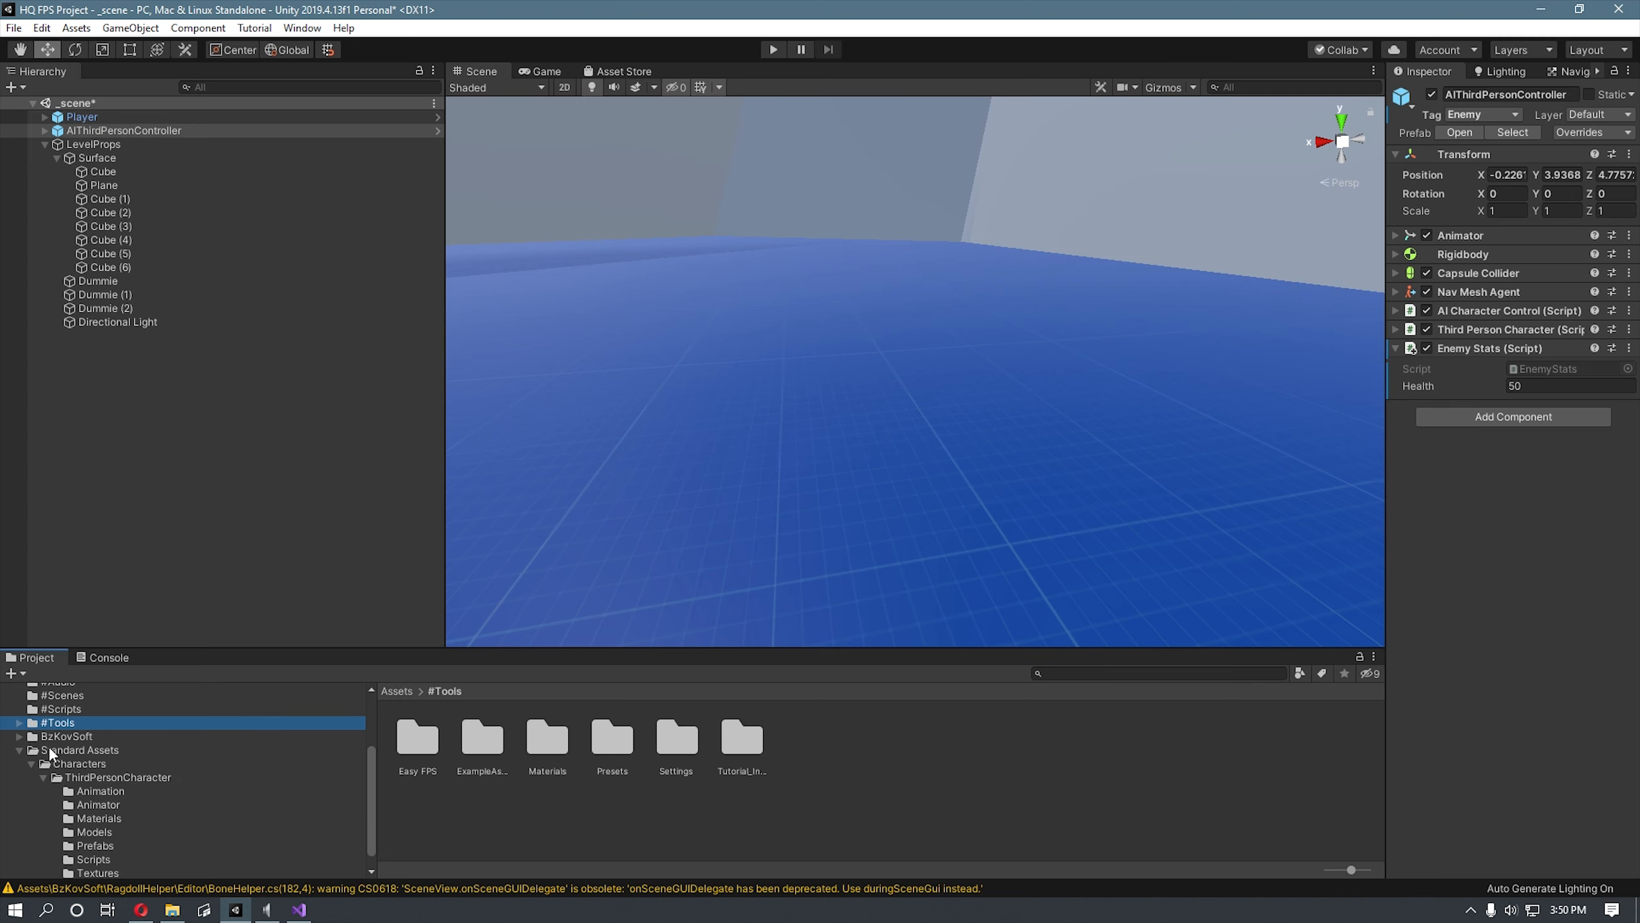
pyautogui.click(34, 753)
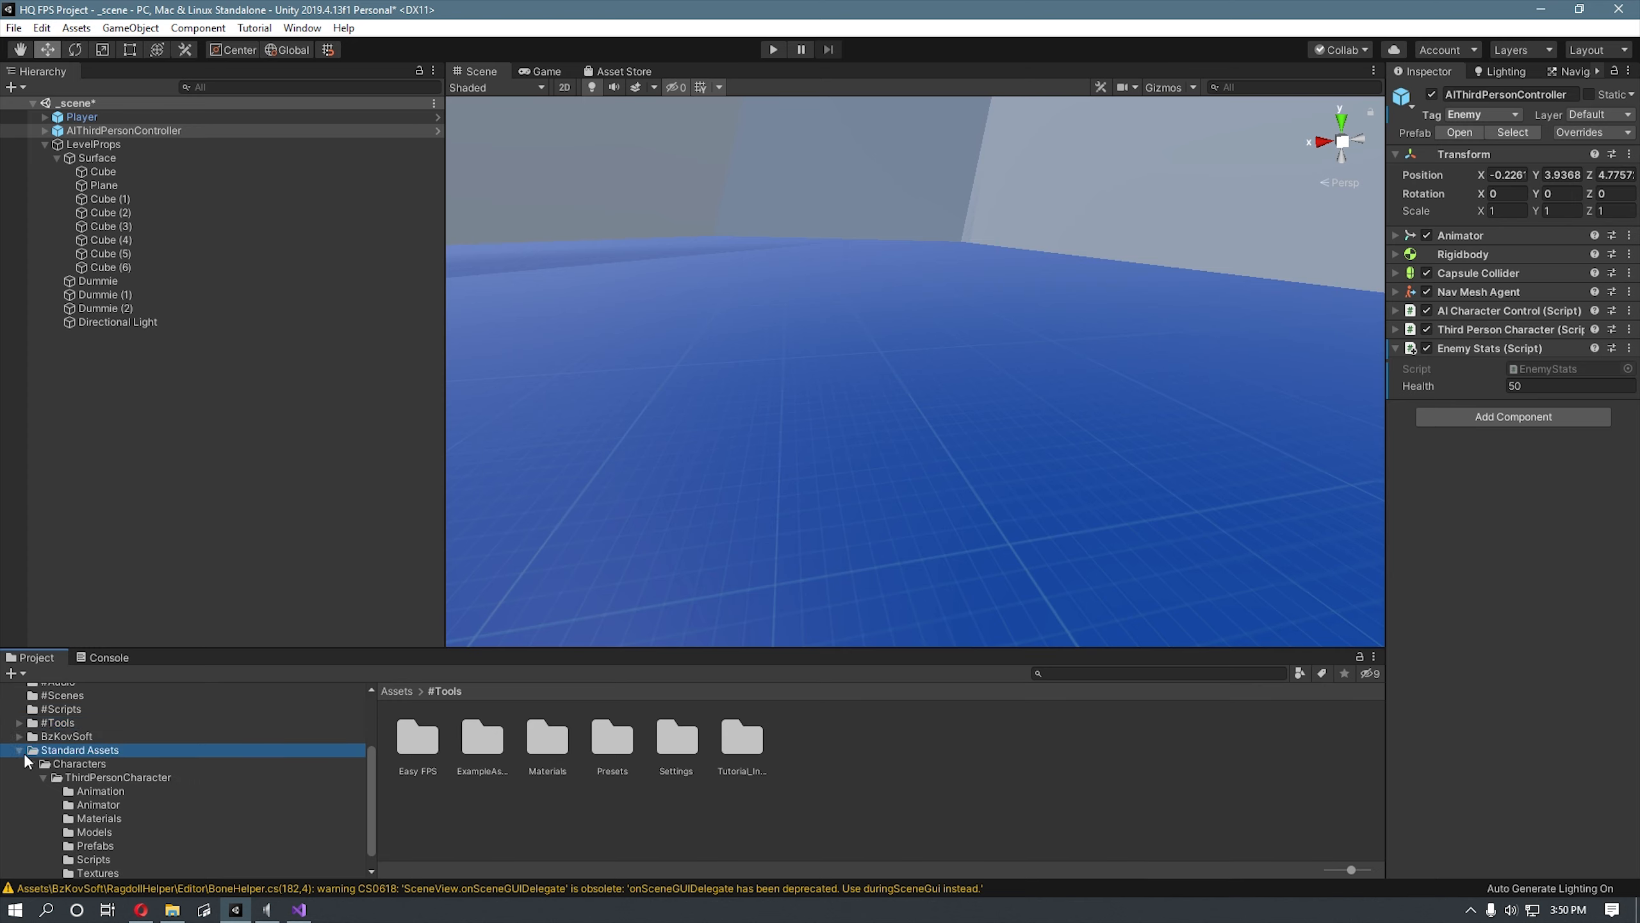
pyautogui.click(90, 831)
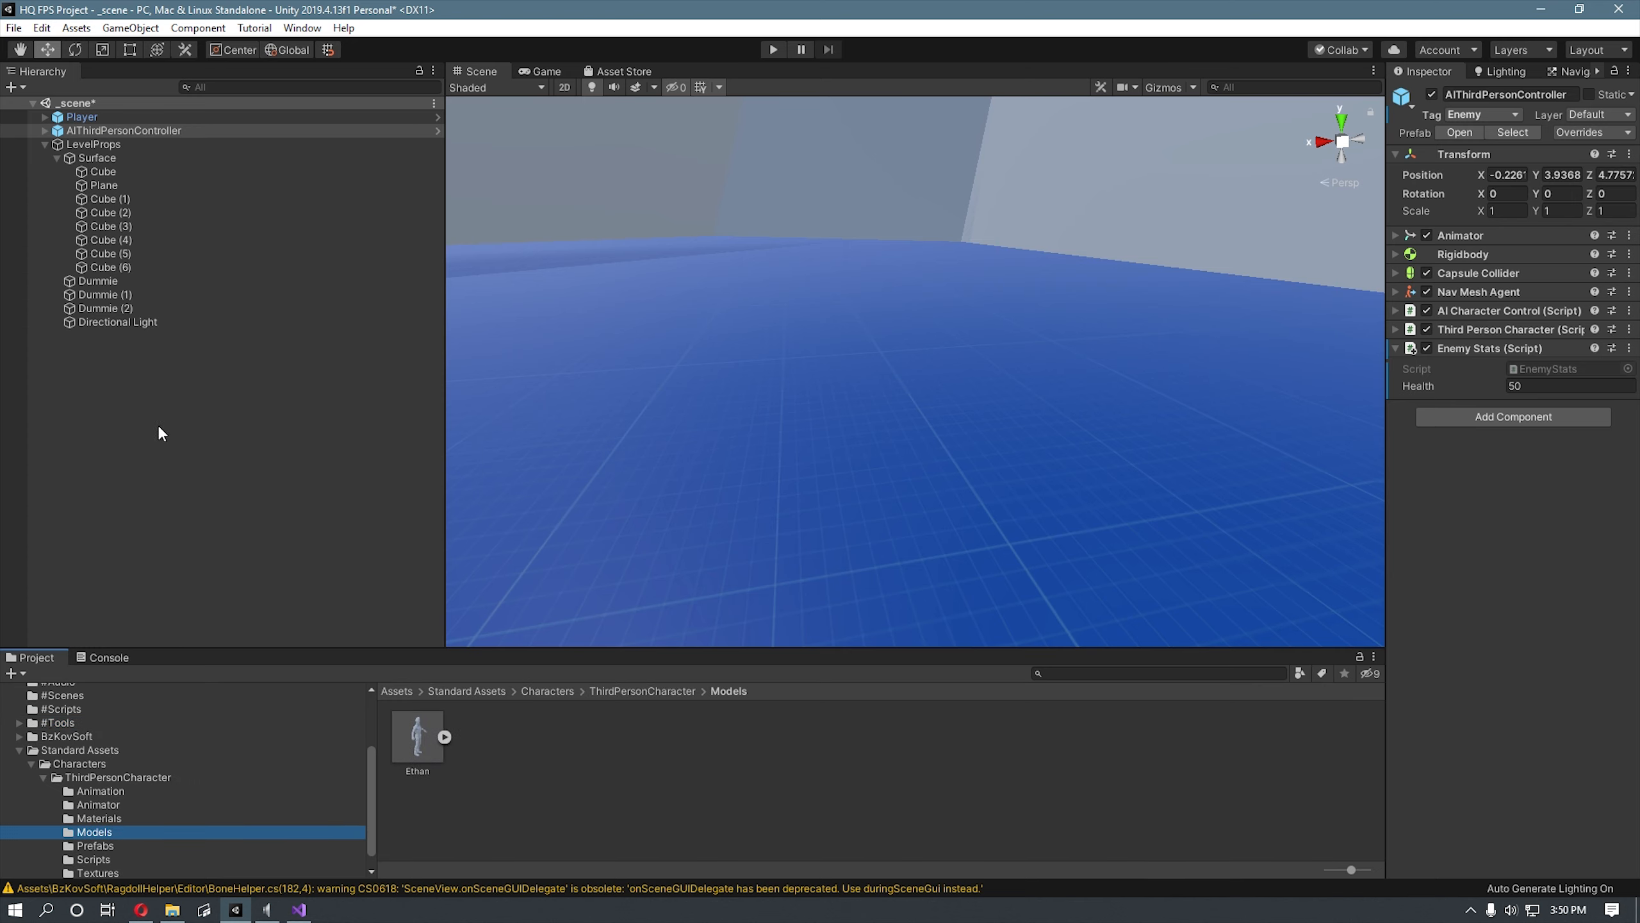
pyautogui.moveTo(422, 748); pyautogui.dragTo(851, 518)
pyautogui.press('f')
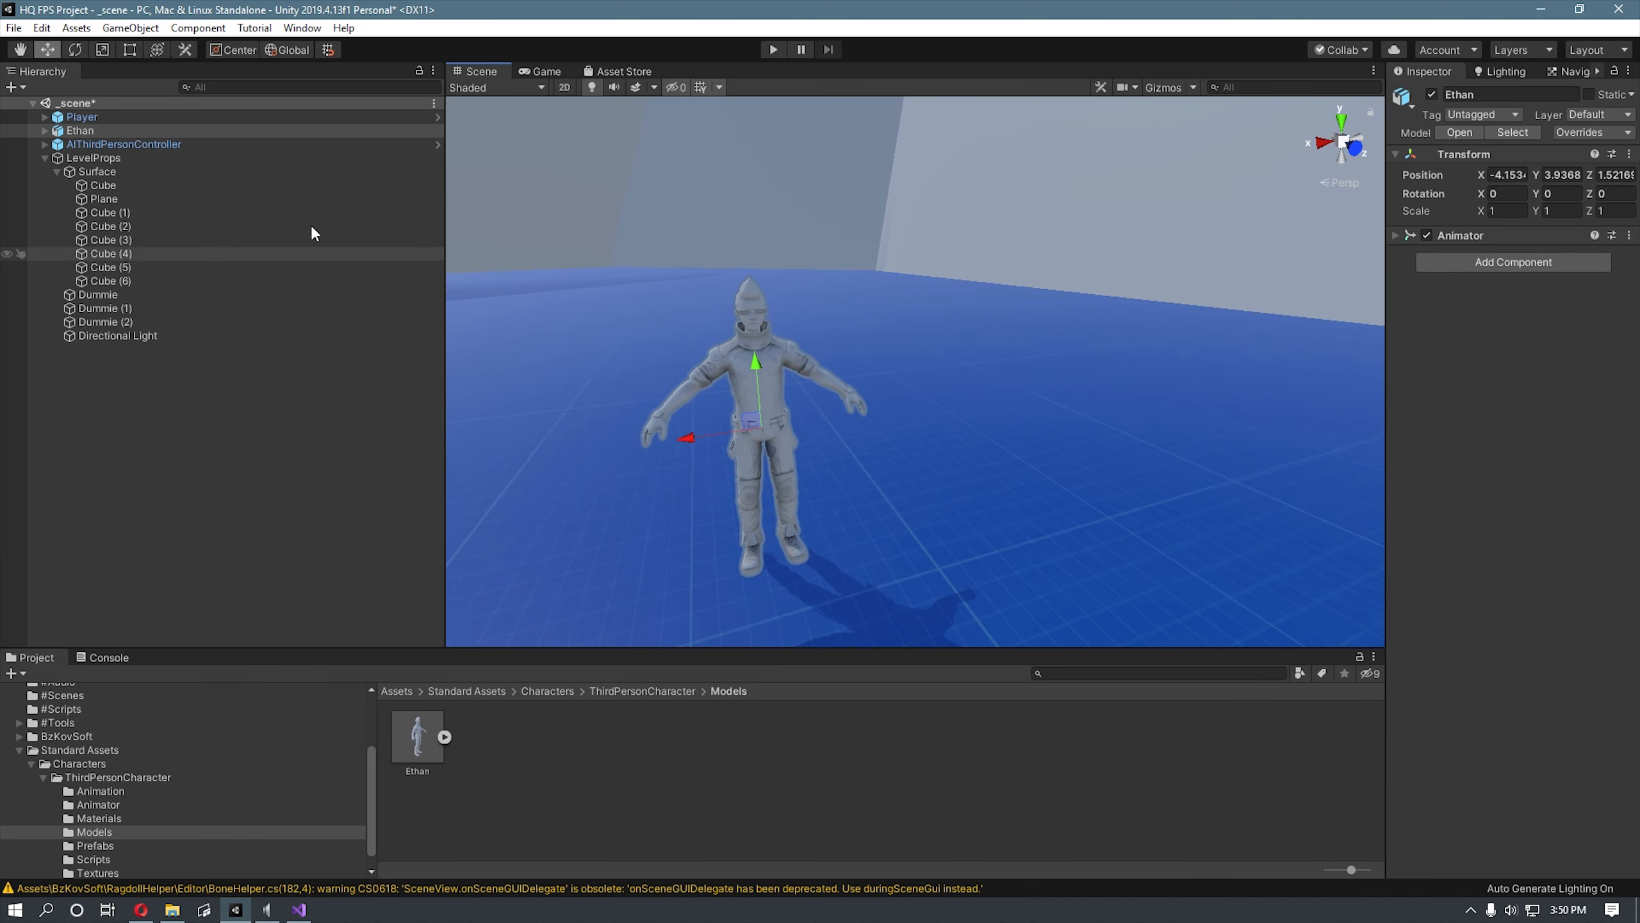
# Step: Move AIThirdPersonController across the floor beside the Ethan model, to about X -5.24, Z 1.48
pyautogui.click(242, 145)
pyautogui.press('f')
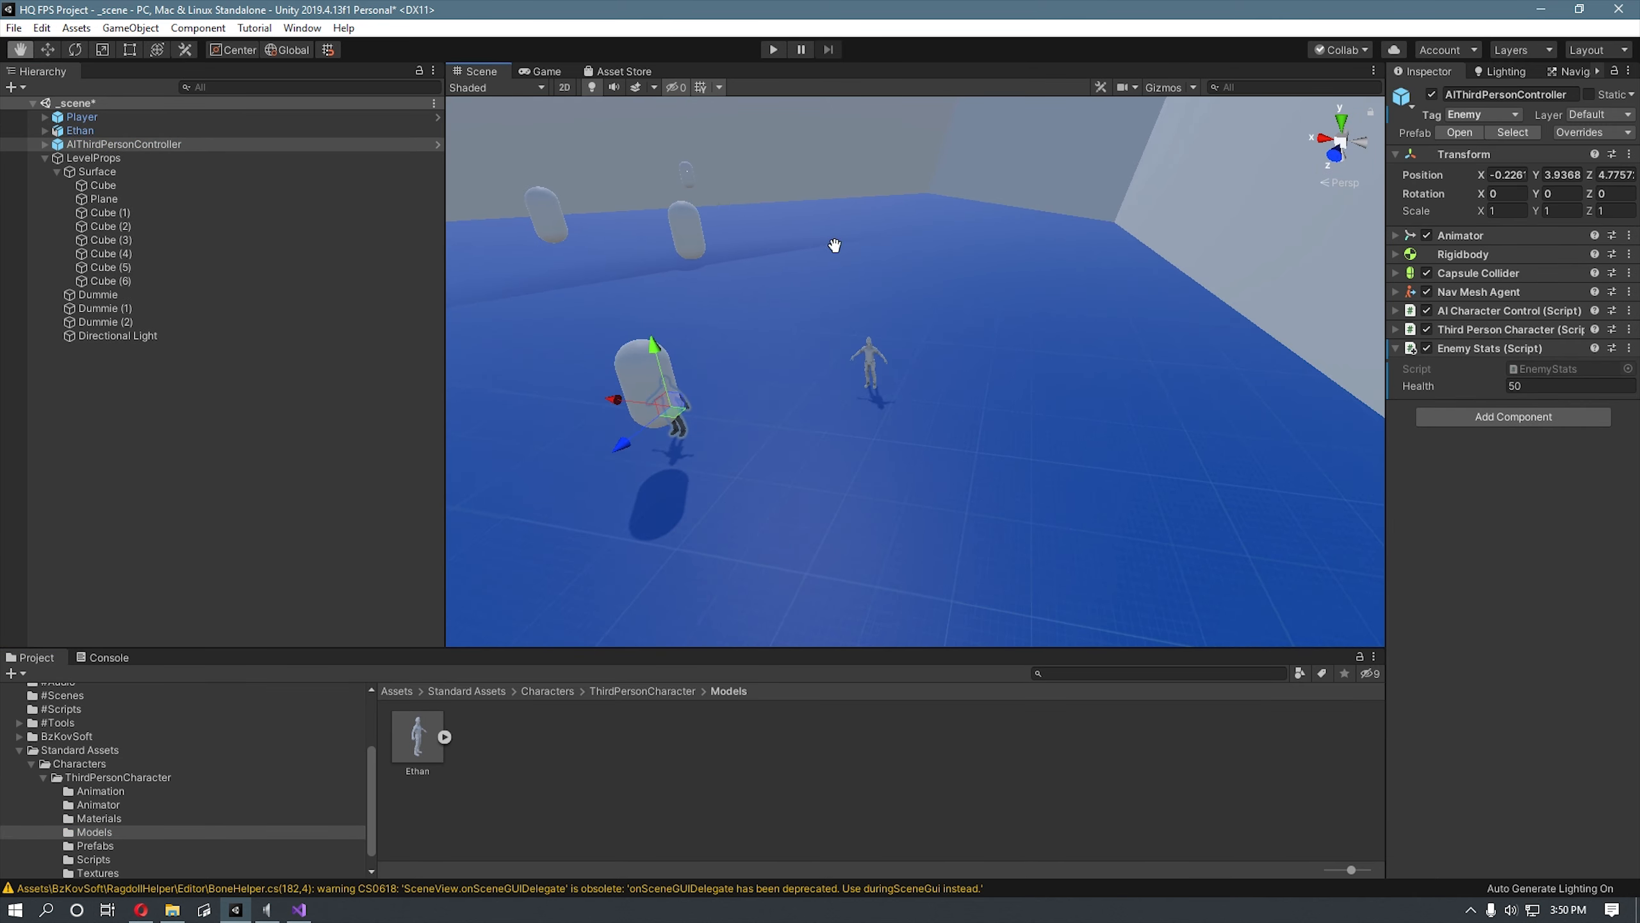
pyautogui.moveTo(671, 426); pyautogui.dragTo(922, 370)
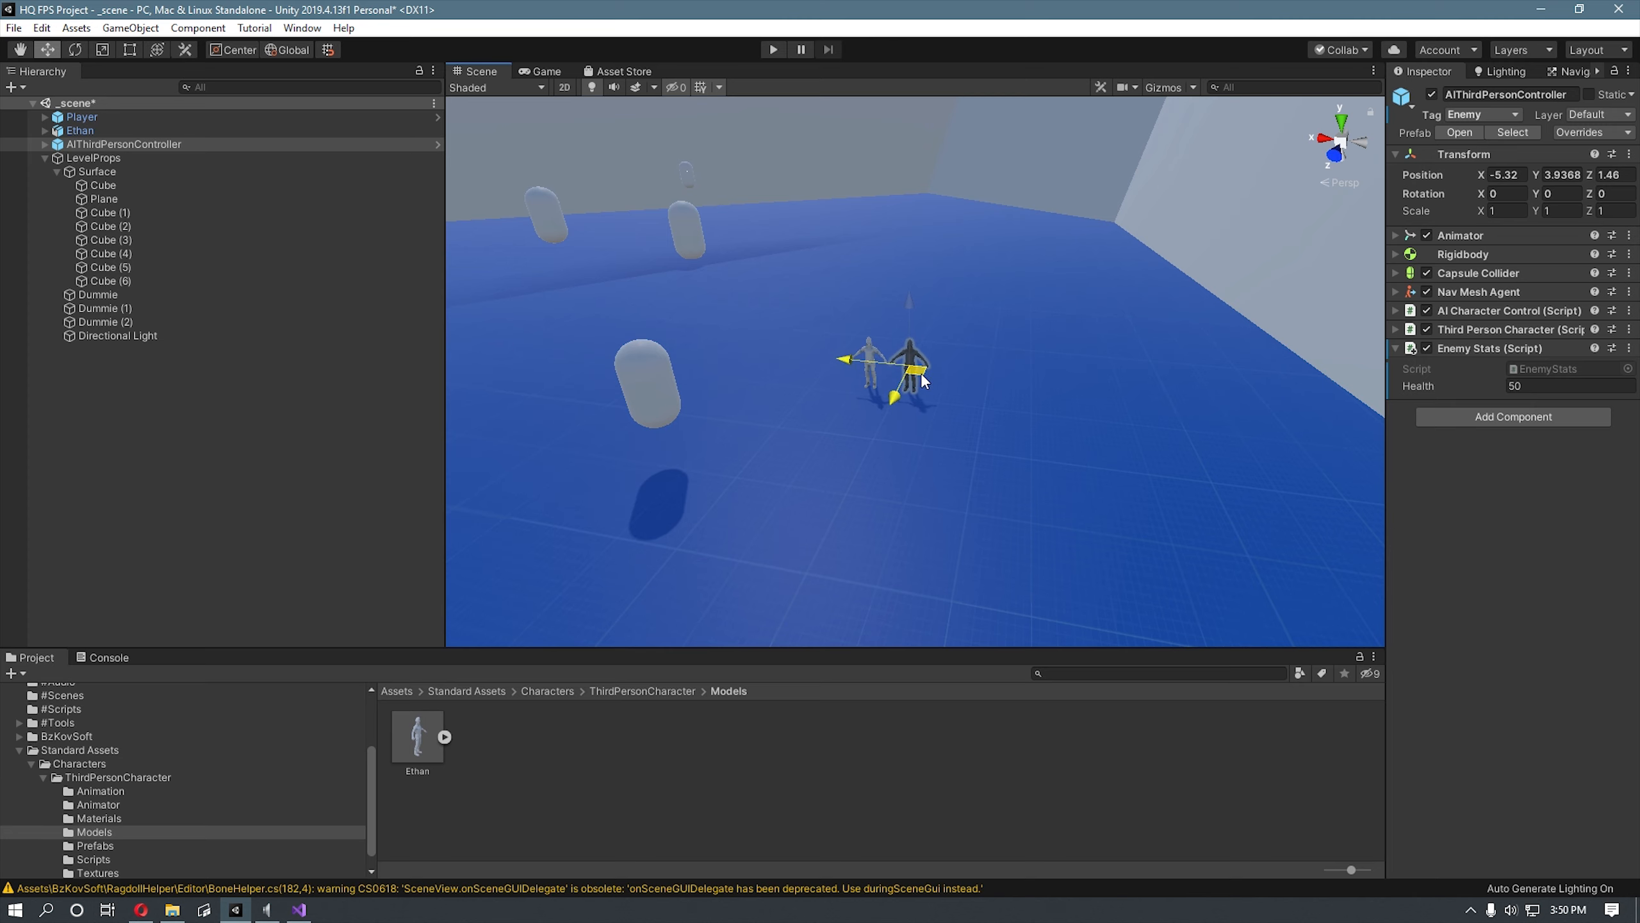
pyautogui.press('f')
pyautogui.scroll(5, 923, 381)
pyautogui.moveTo(923, 381); pyautogui.dragTo(1169, 388, button='middle')
pyautogui.moveTo(885, 377); pyautogui.dragTo(1020, 391, button='right')
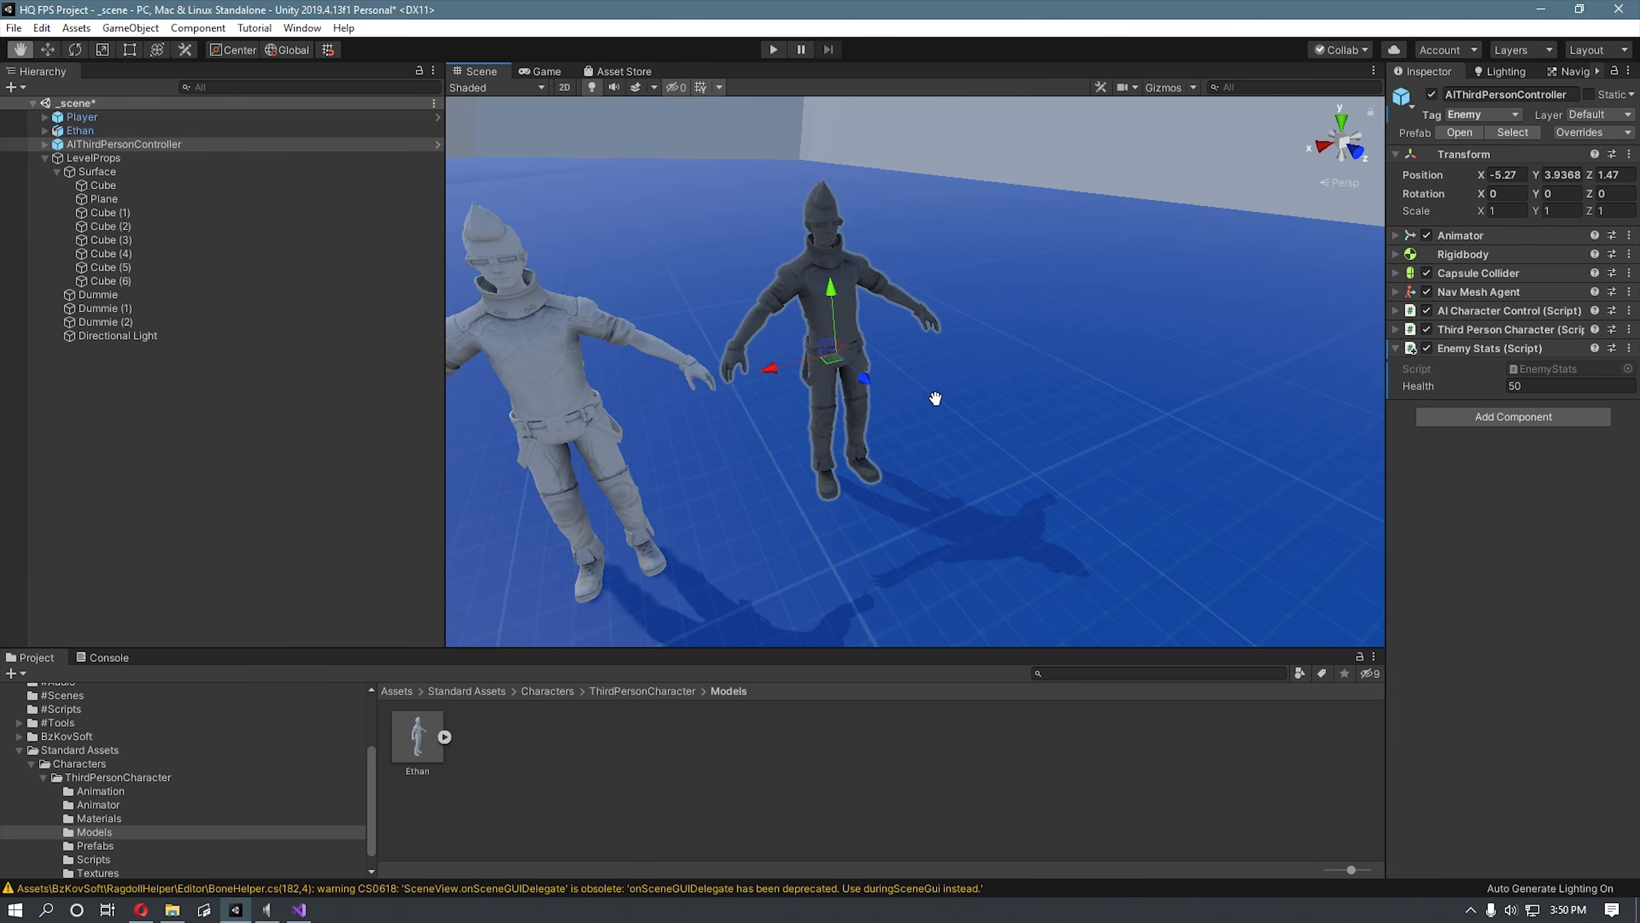
pyautogui.moveTo(934, 399); pyautogui.dragTo(1105, 393, button='middle')
pyautogui.moveTo(1078, 364)
pyautogui.mouseDown()
pyautogui.moveTo(1079, 383)
pyautogui.moveTo(1075, 365)
pyautogui.mouseUp()
pyautogui.click(866, 343)
pyautogui.moveTo(866, 349); pyautogui.dragTo(743, 352, button='middle')
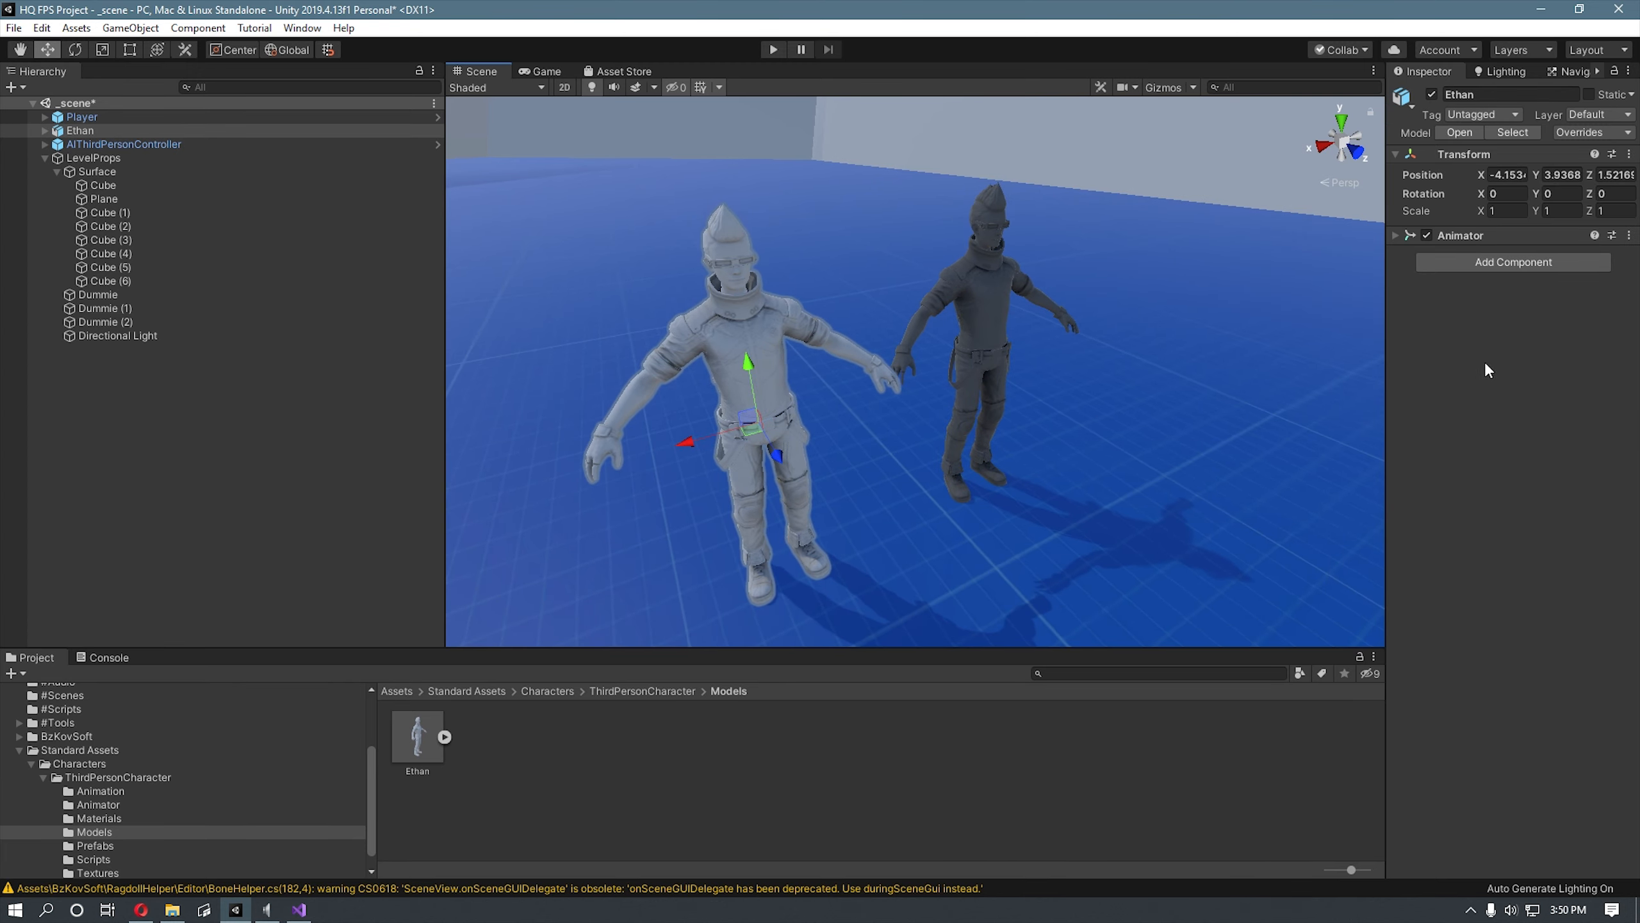
pyautogui.click(1517, 265)
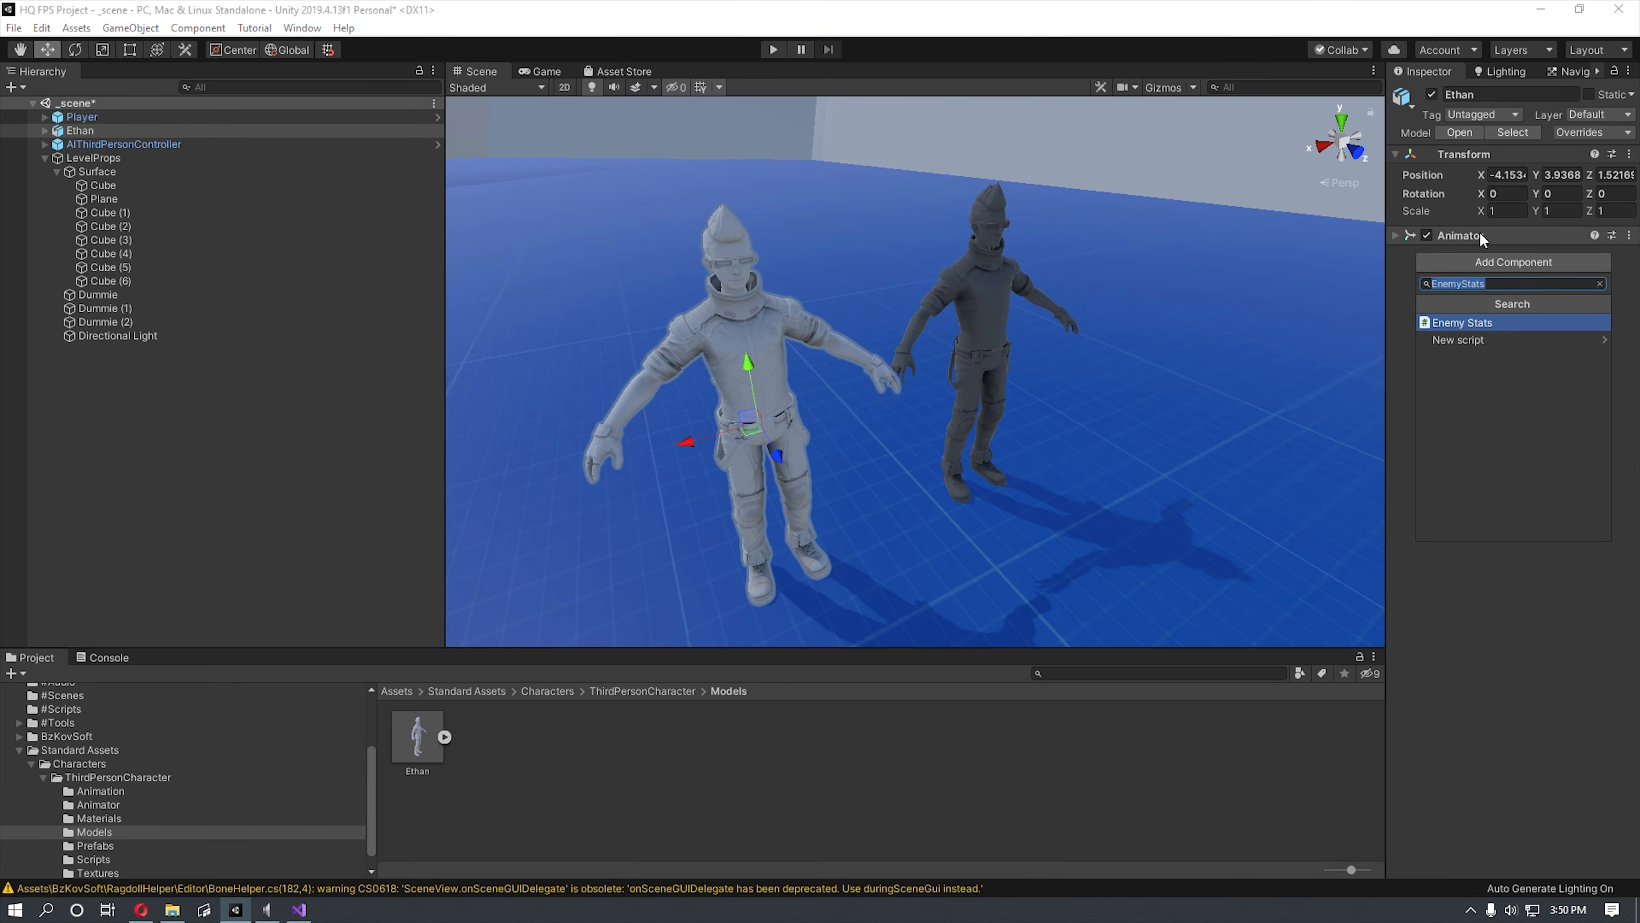
pyautogui.doubleClick(368, 8)
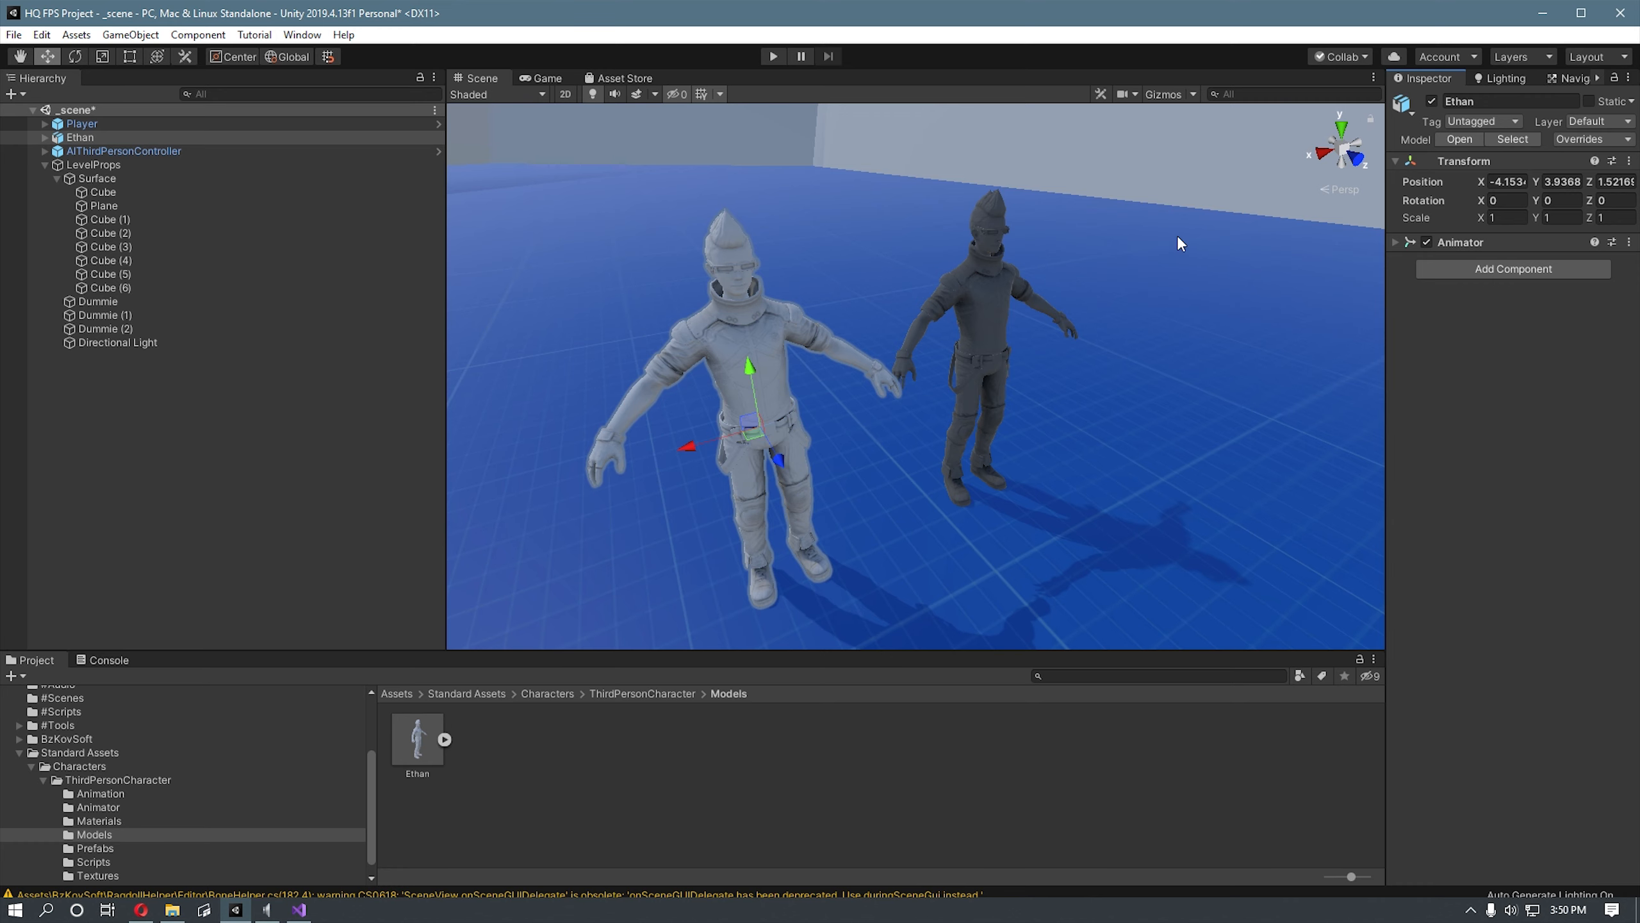
# Step: Apply the EthanGrey material from the enemy's EthanBody to the body and glasses of the Ethan model
pyautogui.click(985, 336)
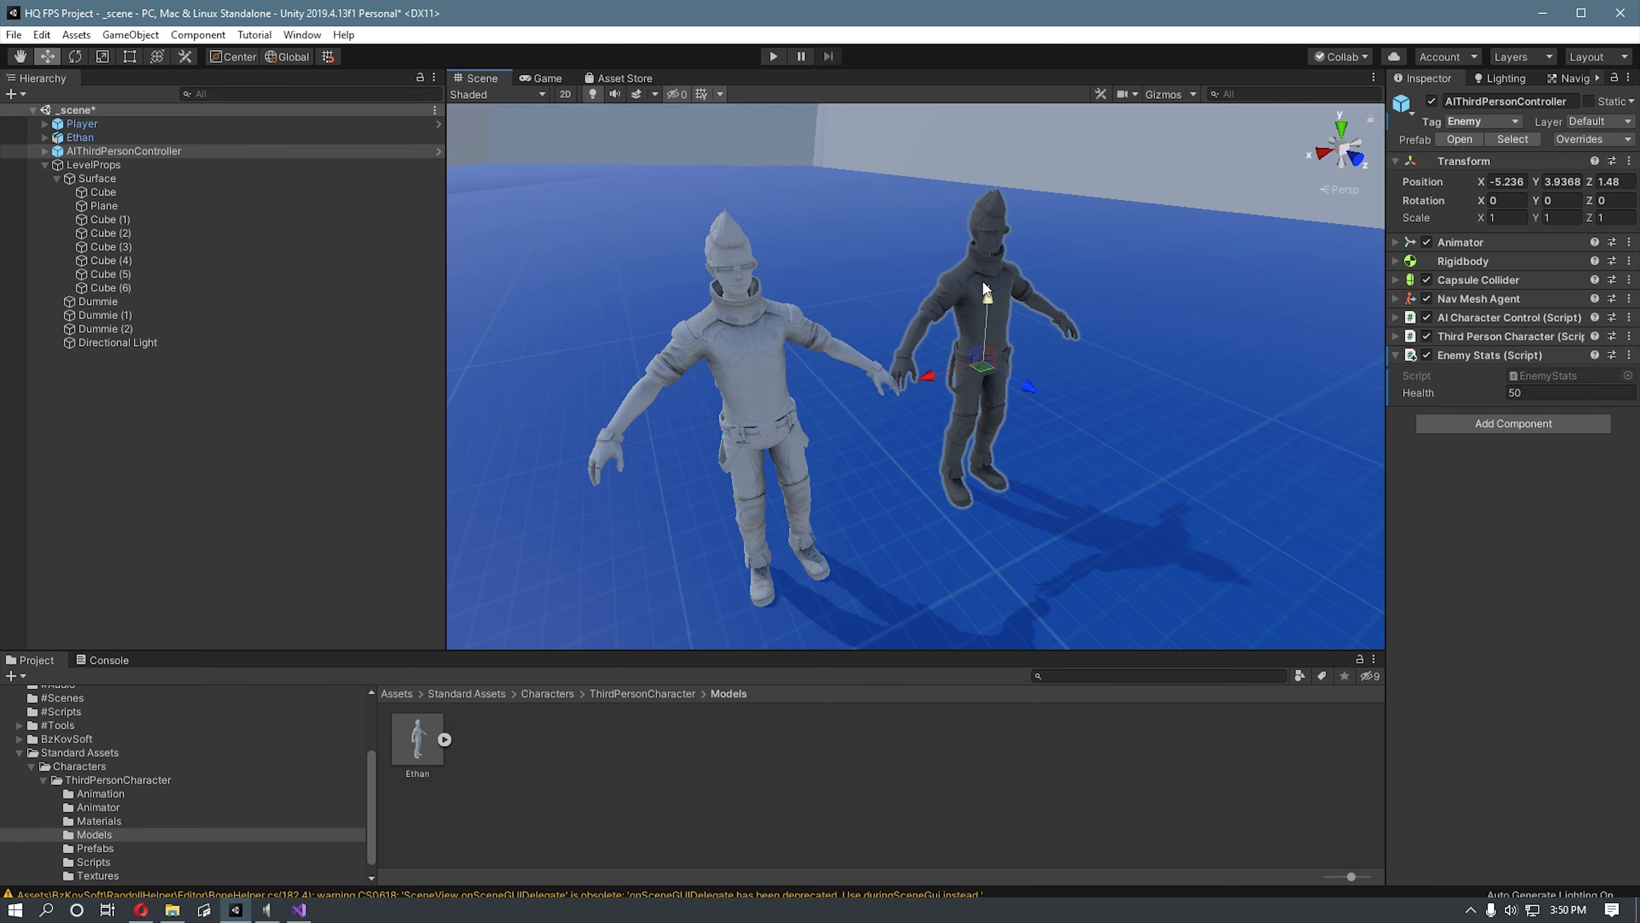
pyautogui.click(984, 292)
pyautogui.moveTo(1414, 255); pyautogui.dragTo(735, 333)
pyautogui.moveTo(1411, 260); pyautogui.dragTo(728, 267)
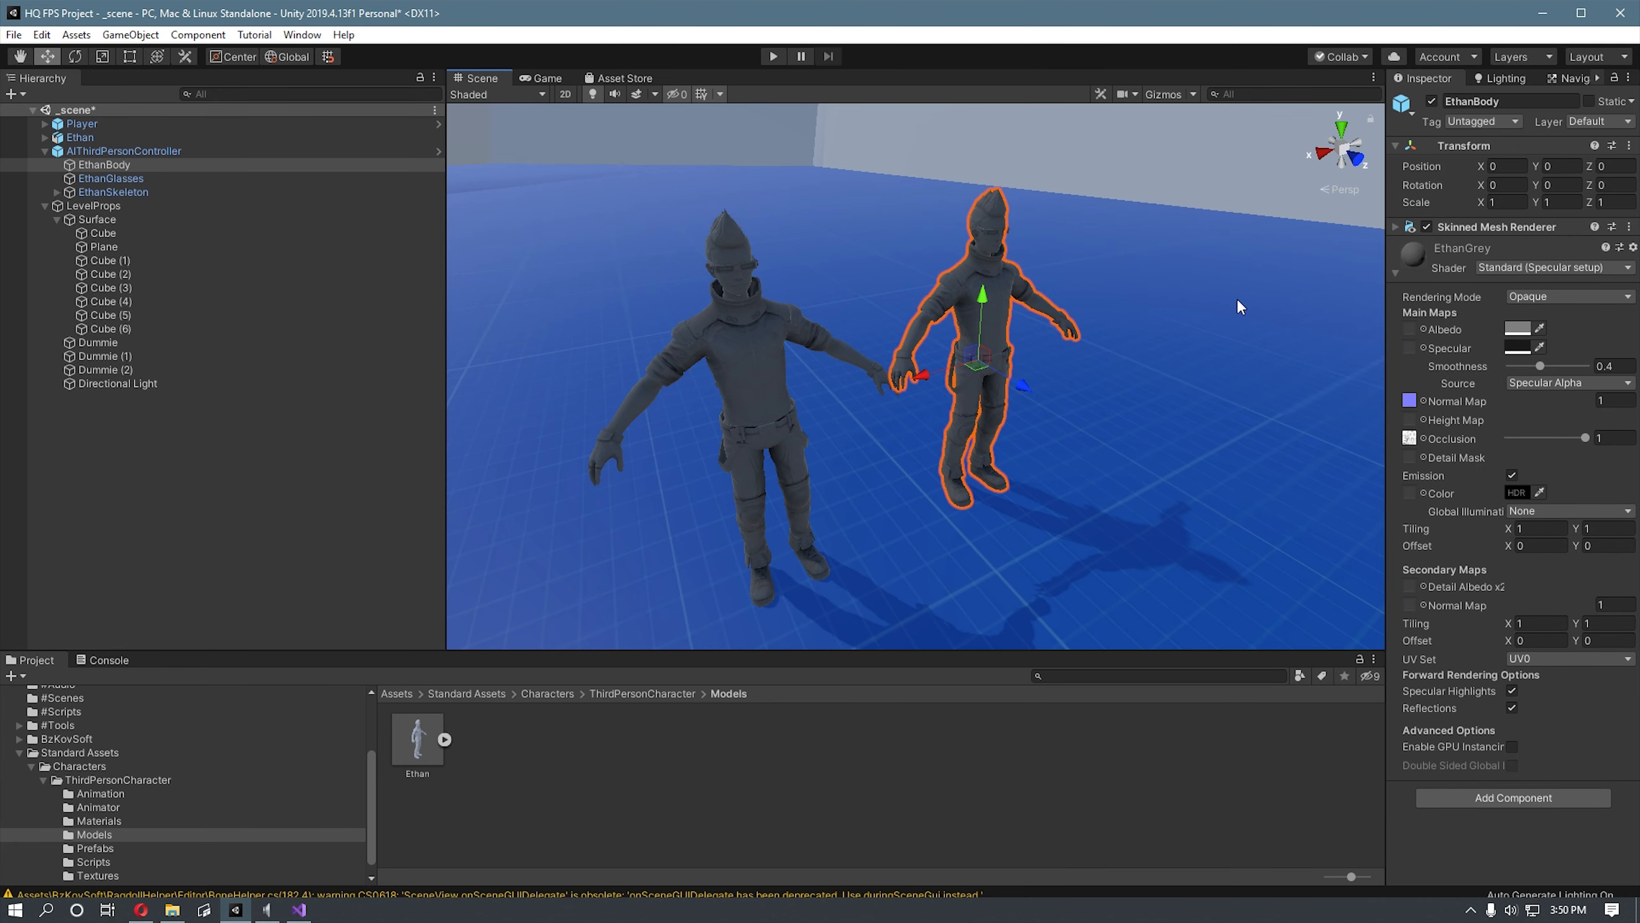
# Step: Move AIThirdPersonController farther away from the Ethan model, to about X -6.05, Z 1.92
pyautogui.moveTo(978, 371); pyautogui.dragTo(1158, 406)
pyautogui.click(246, 150)
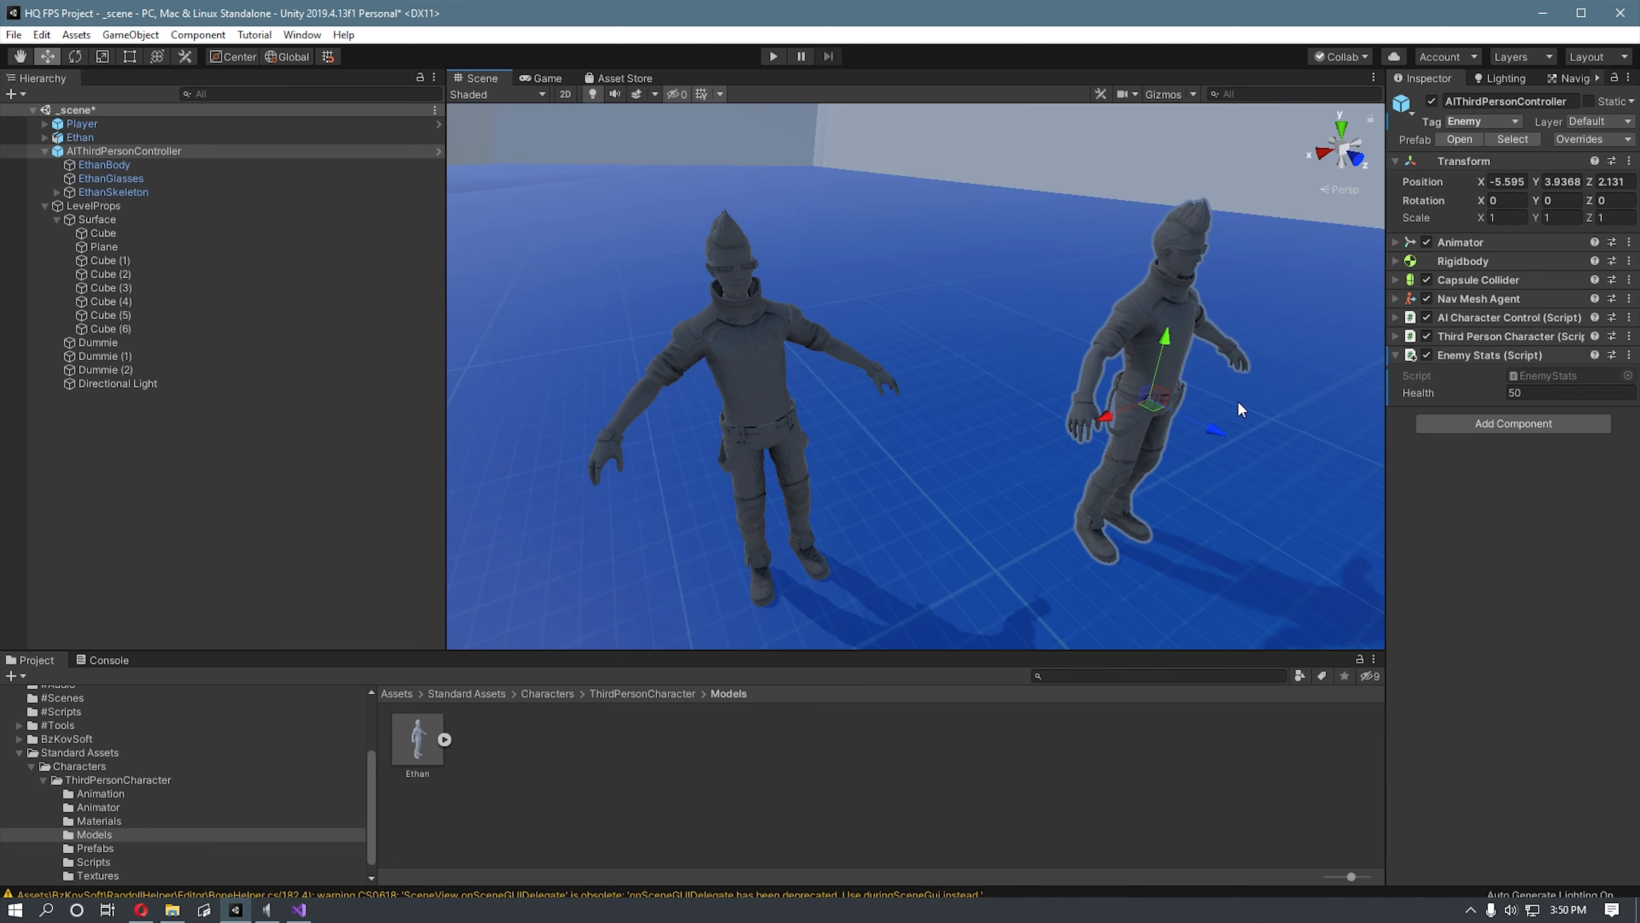
pyautogui.moveTo(1249, 410); pyautogui.dragTo(930, 406, button='middle')
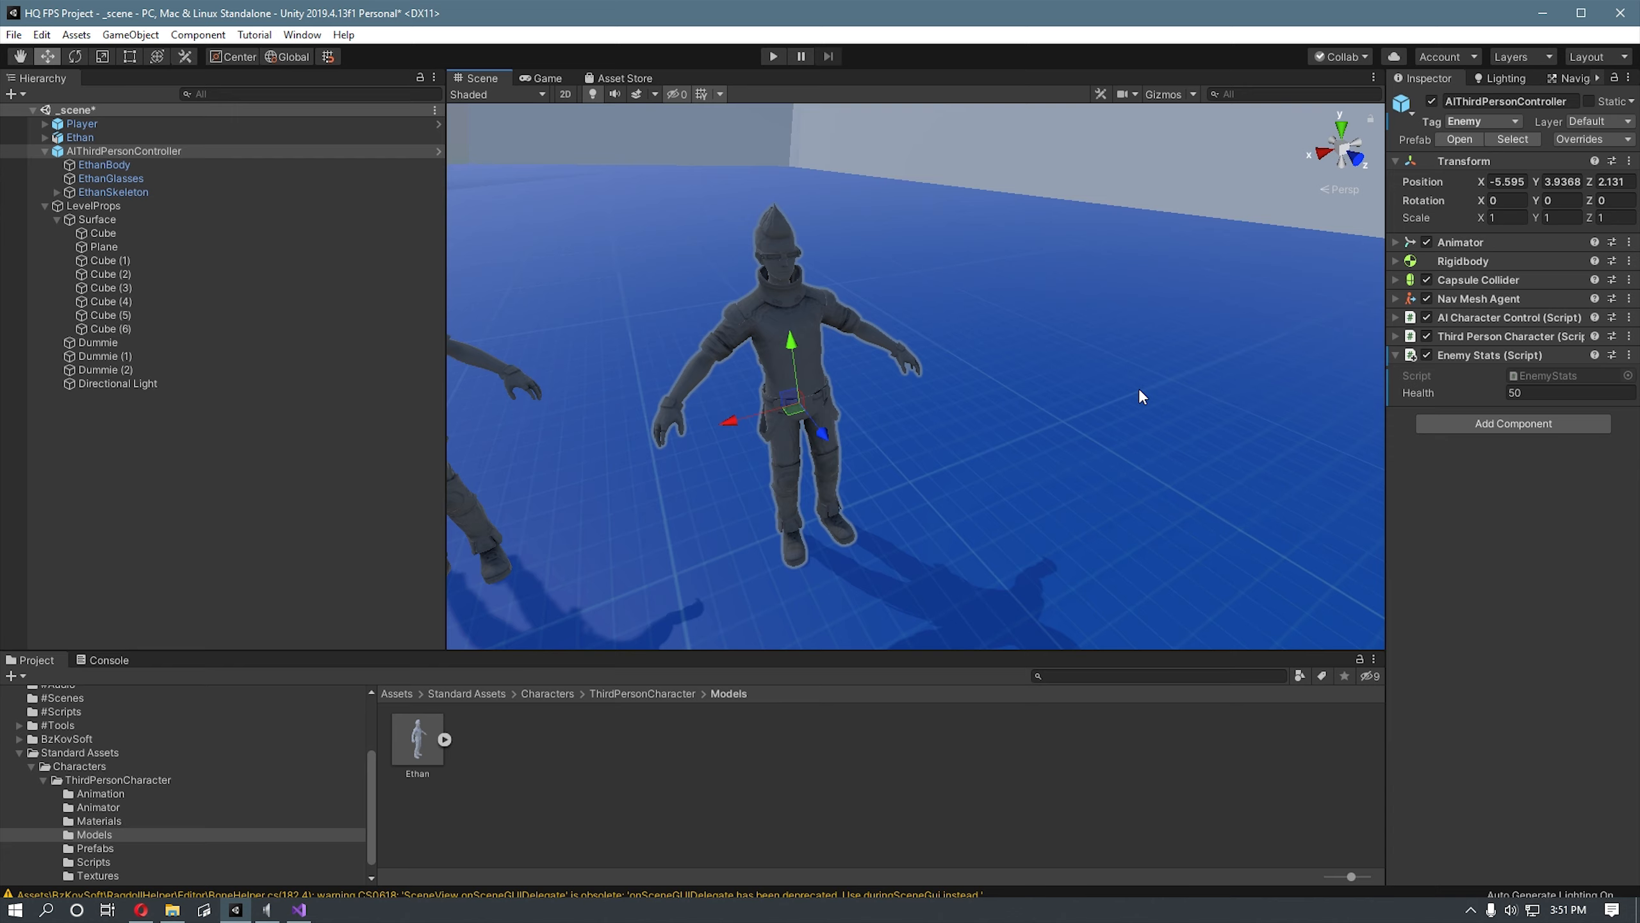
pyautogui.moveTo(794, 415); pyautogui.dragTo(902, 386)
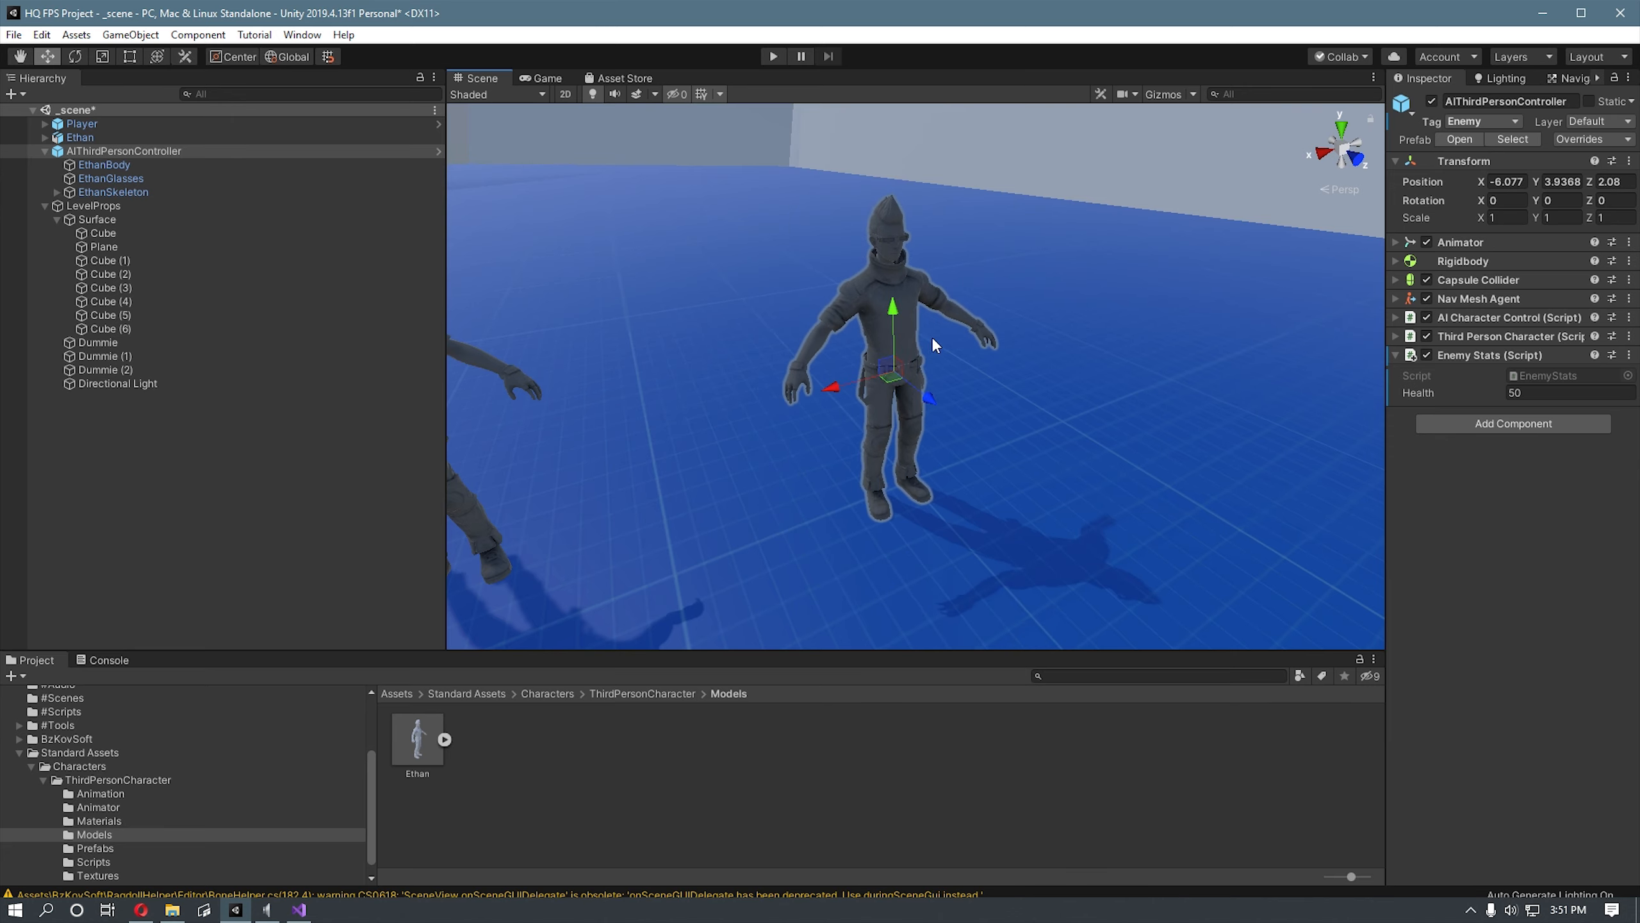
pyautogui.moveTo(875, 342); pyautogui.dragTo(788, 312, button='right')
pyautogui.moveTo(1007, 362); pyautogui.dragTo(684, 378, button='middle')
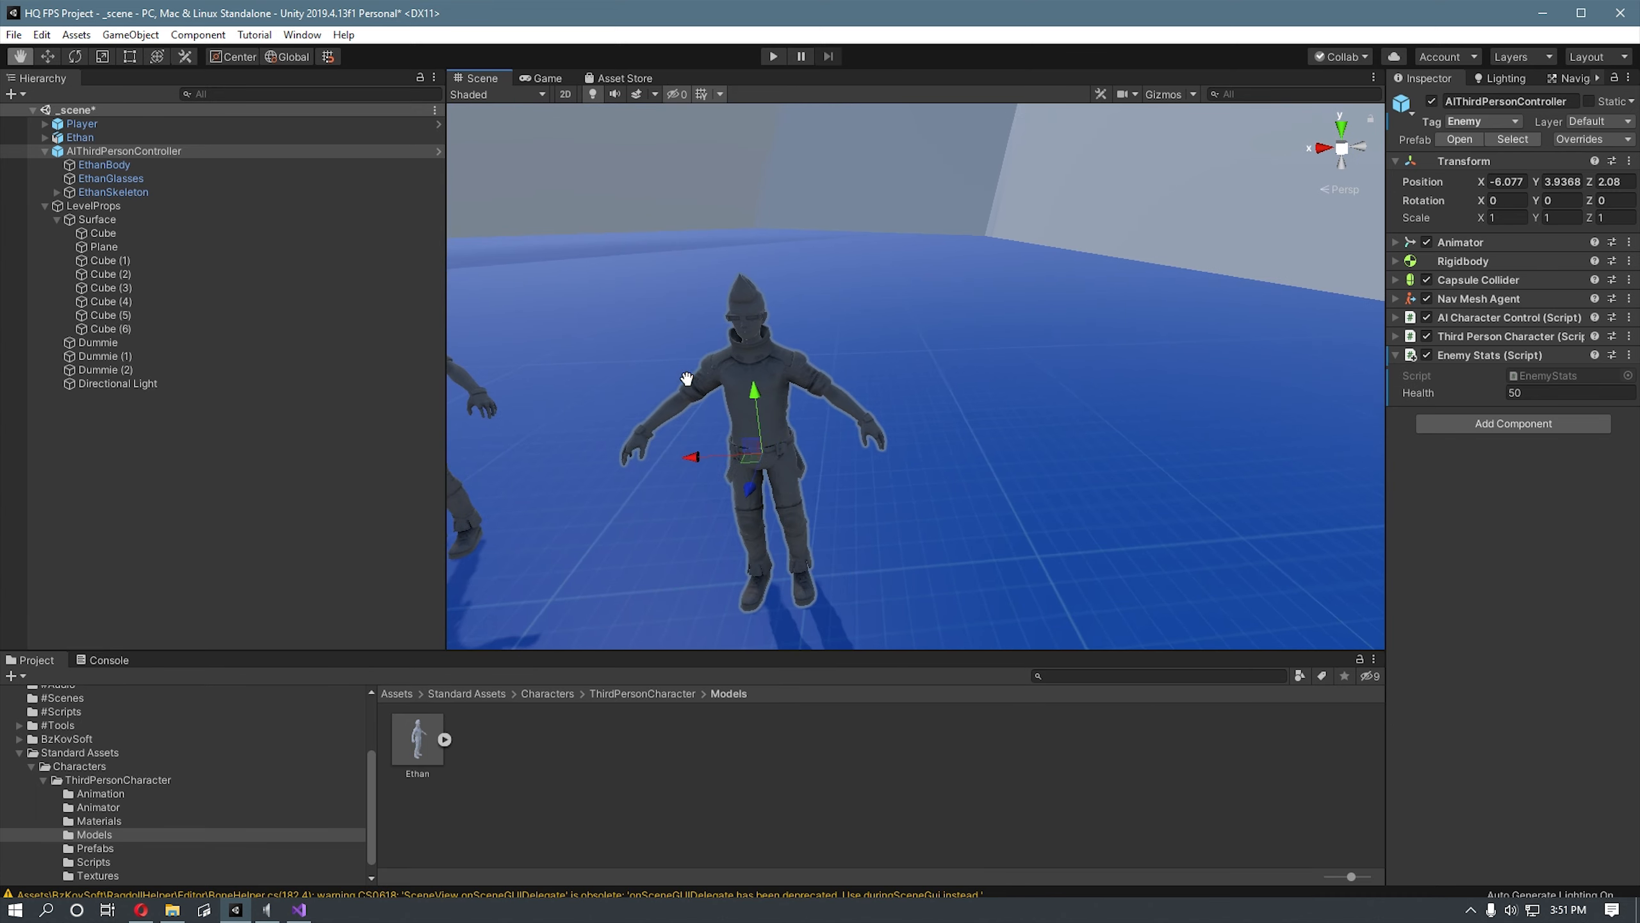
pyautogui.moveTo(777, 464); pyautogui.dragTo(774, 447)
pyautogui.moveTo(828, 447); pyautogui.dragTo(786, 395, button='right')
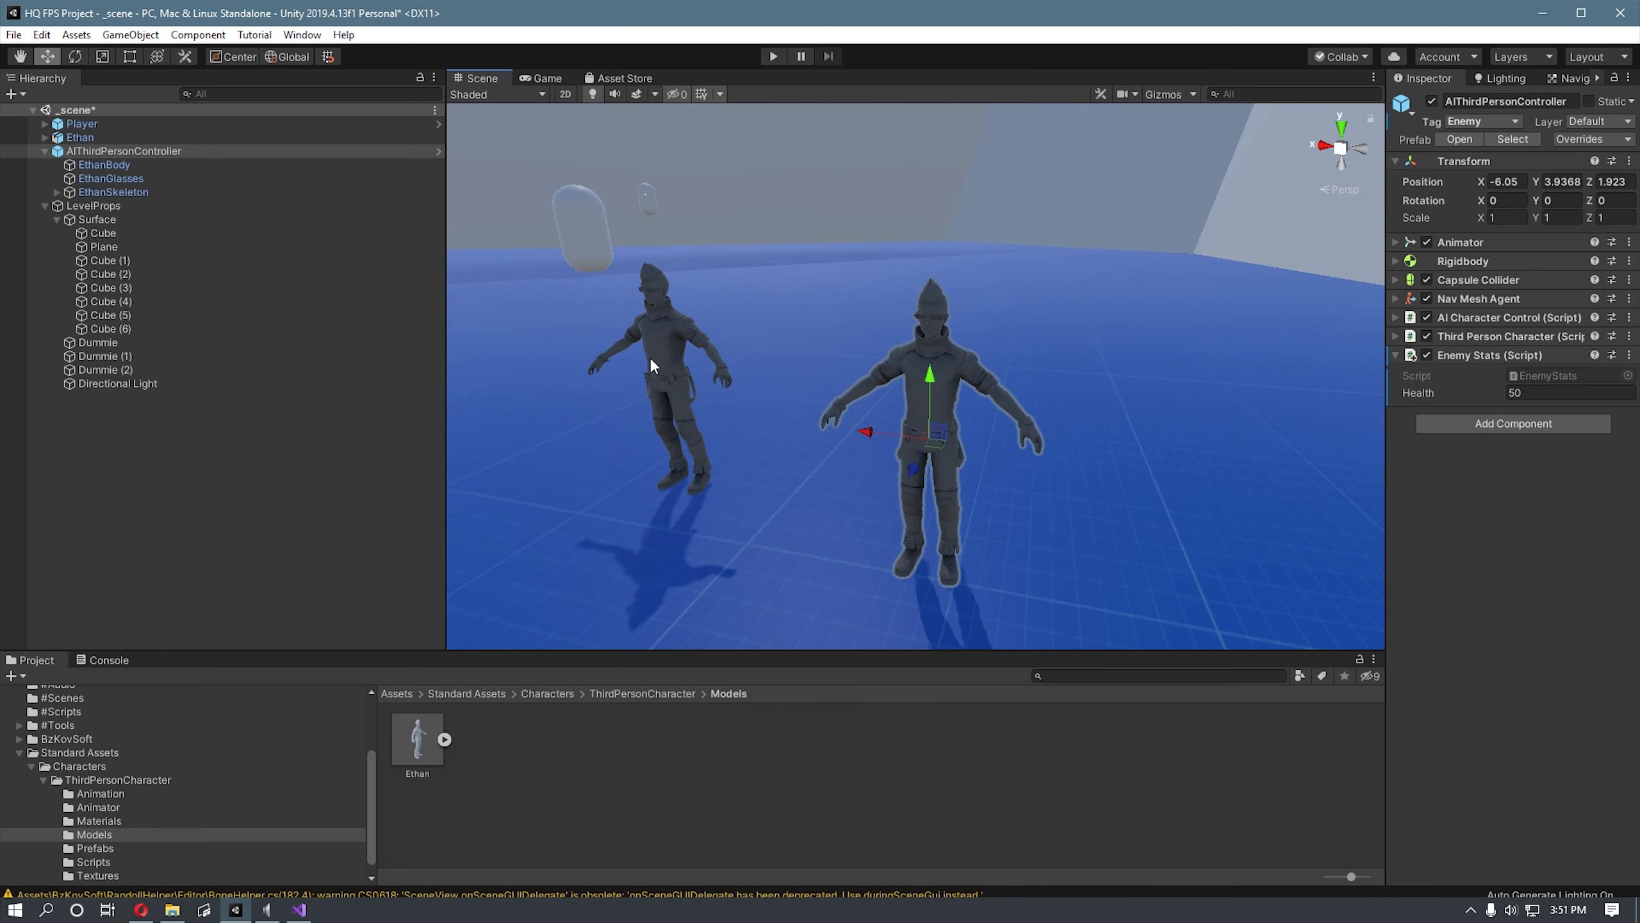
# Step: Move the Ethan model next to AIThirdPersonController, to about X -5.17, Z 2.11, and collapse the enemy's child objects
pyautogui.click(666, 362)
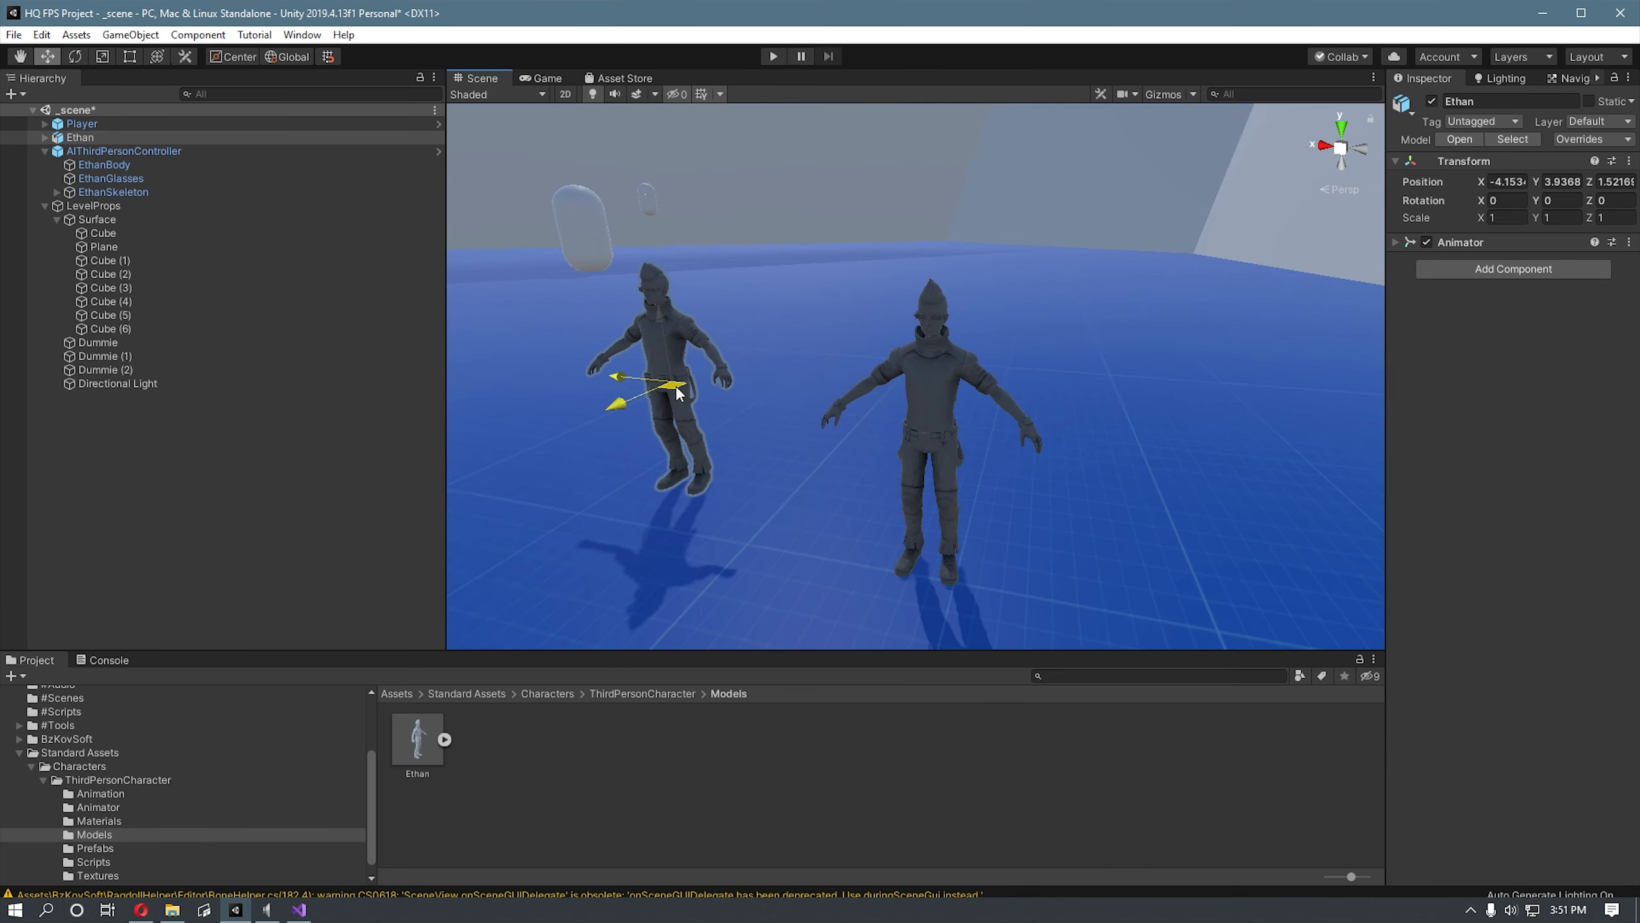
pyautogui.moveTo(677, 392); pyautogui.dragTo(808, 452)
pyautogui.click(946, 432)
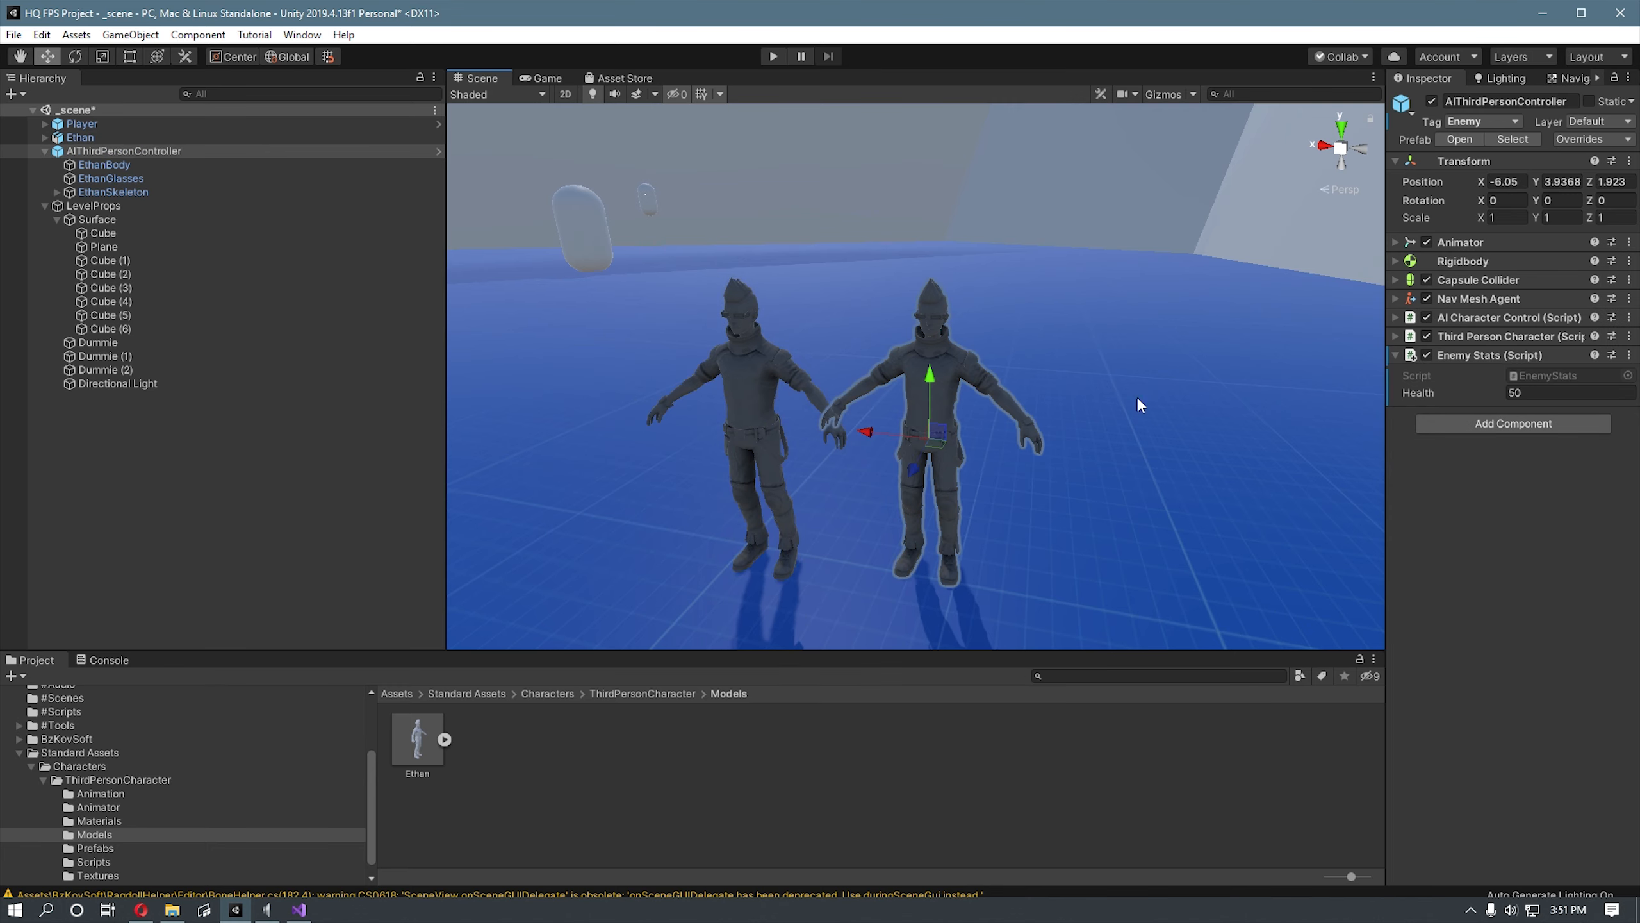
pyautogui.moveTo(1135, 394); pyautogui.dragTo(1001, 351, button='right')
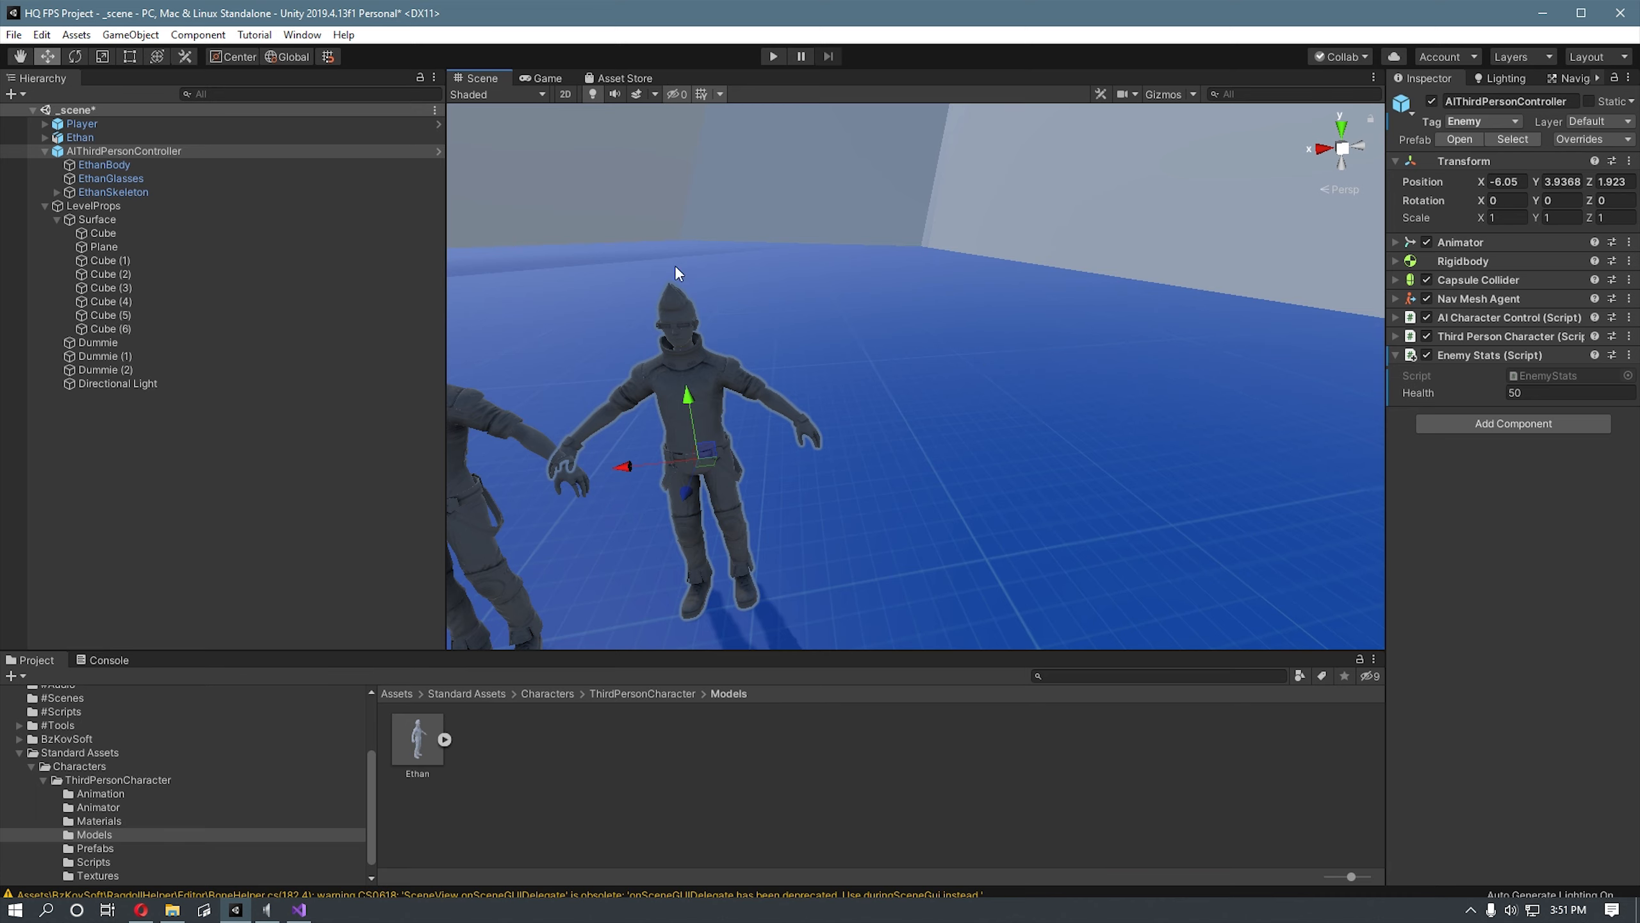
pyautogui.click(45, 150)
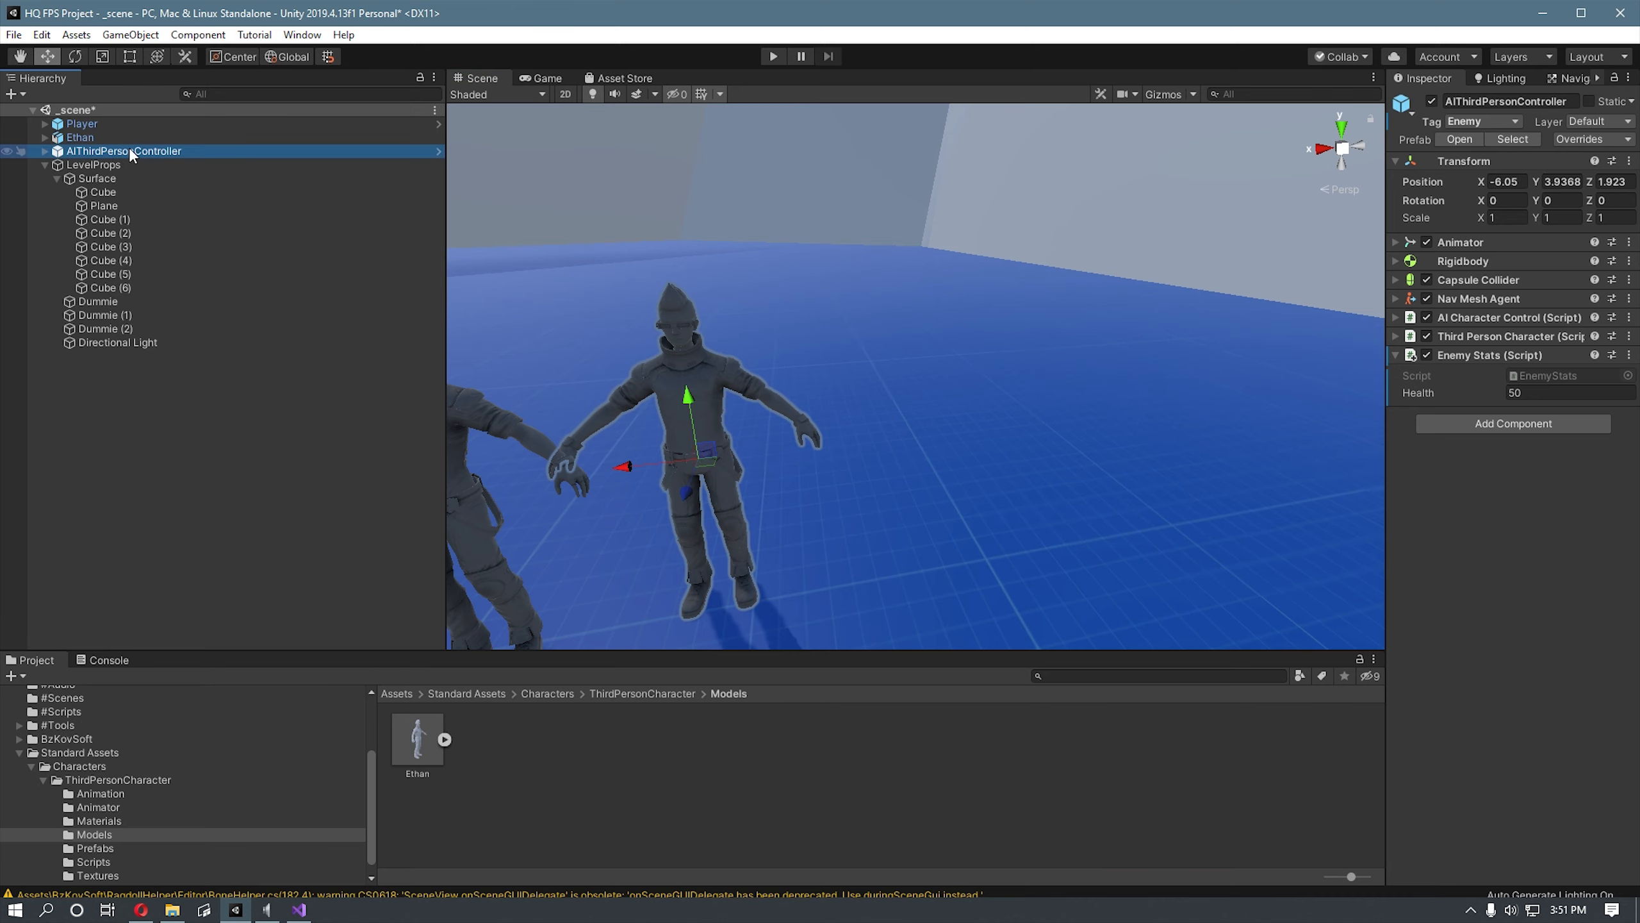
# Step: Create a ragdoll on the Ethan model with the BzSoft Ragdoll Helper, leaving its settings as they are, and close the helper
pyautogui.moveTo(1027, 208); pyautogui.dragTo(945, 215, button='right')
pyautogui.click(567, 373)
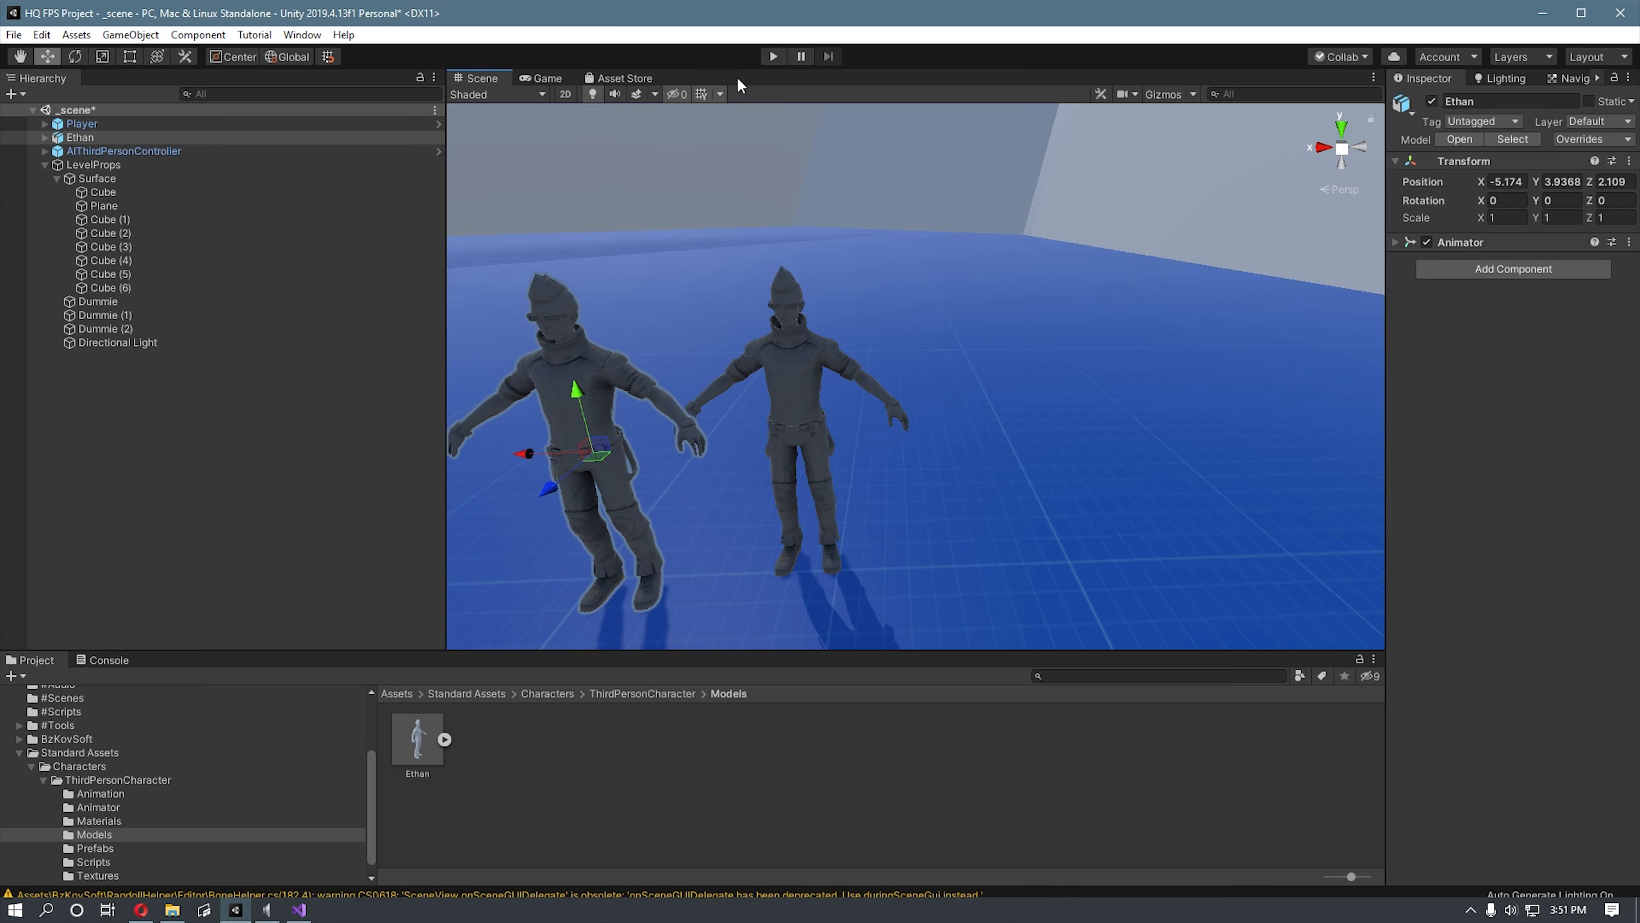
pyautogui.click(302, 34)
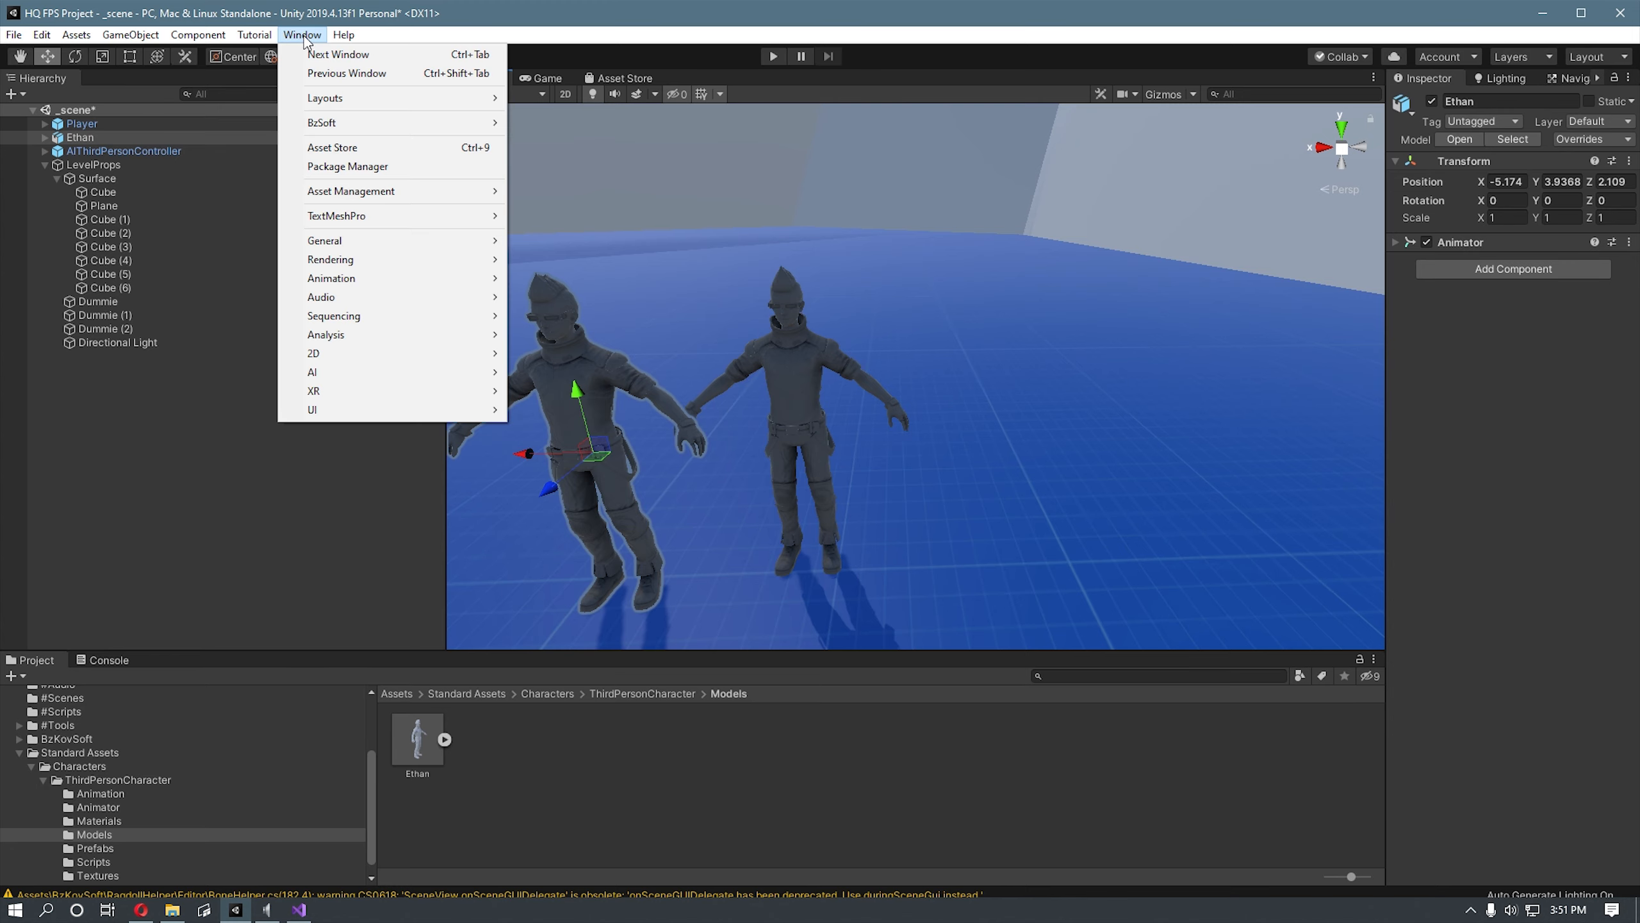
pyautogui.moveTo(406, 123)
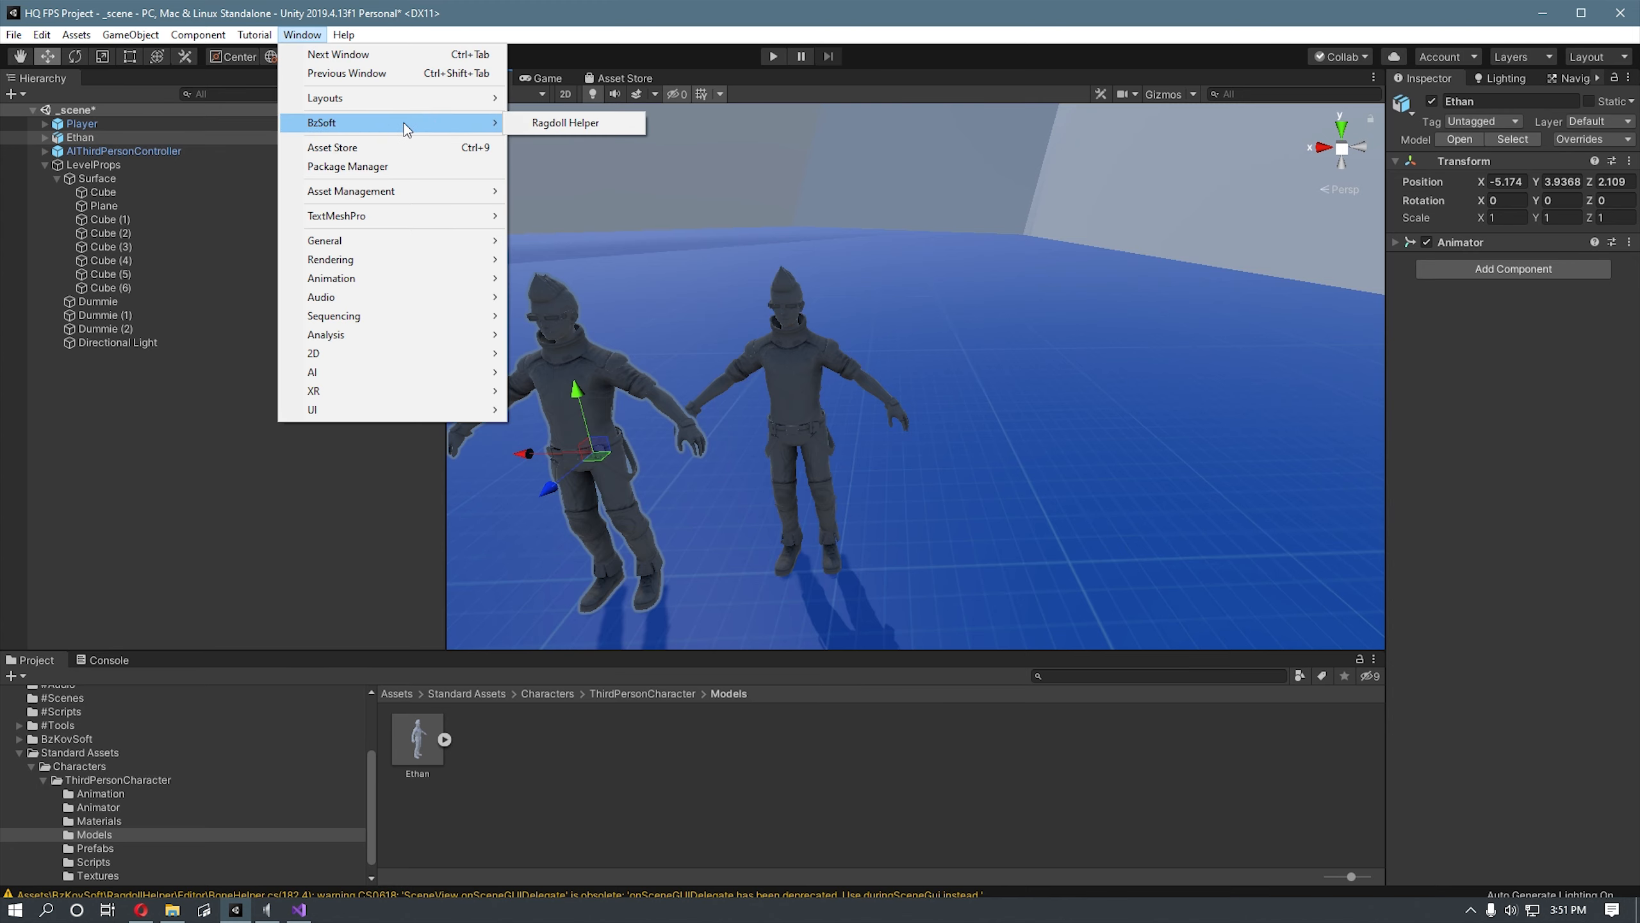
pyautogui.click(591, 124)
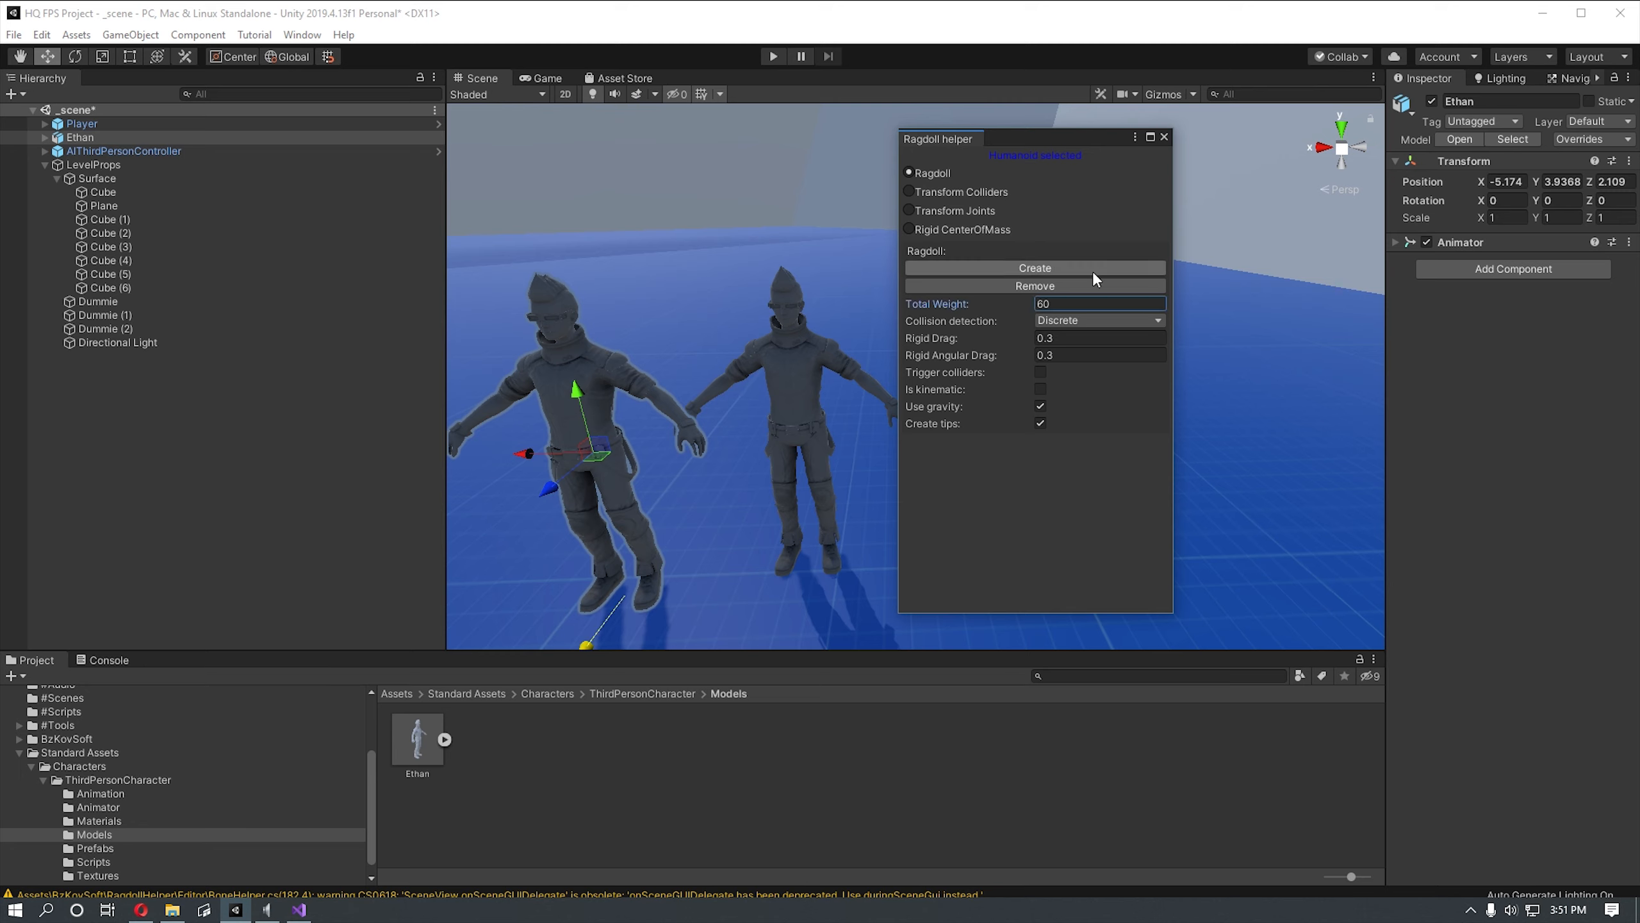
pyautogui.click(1164, 137)
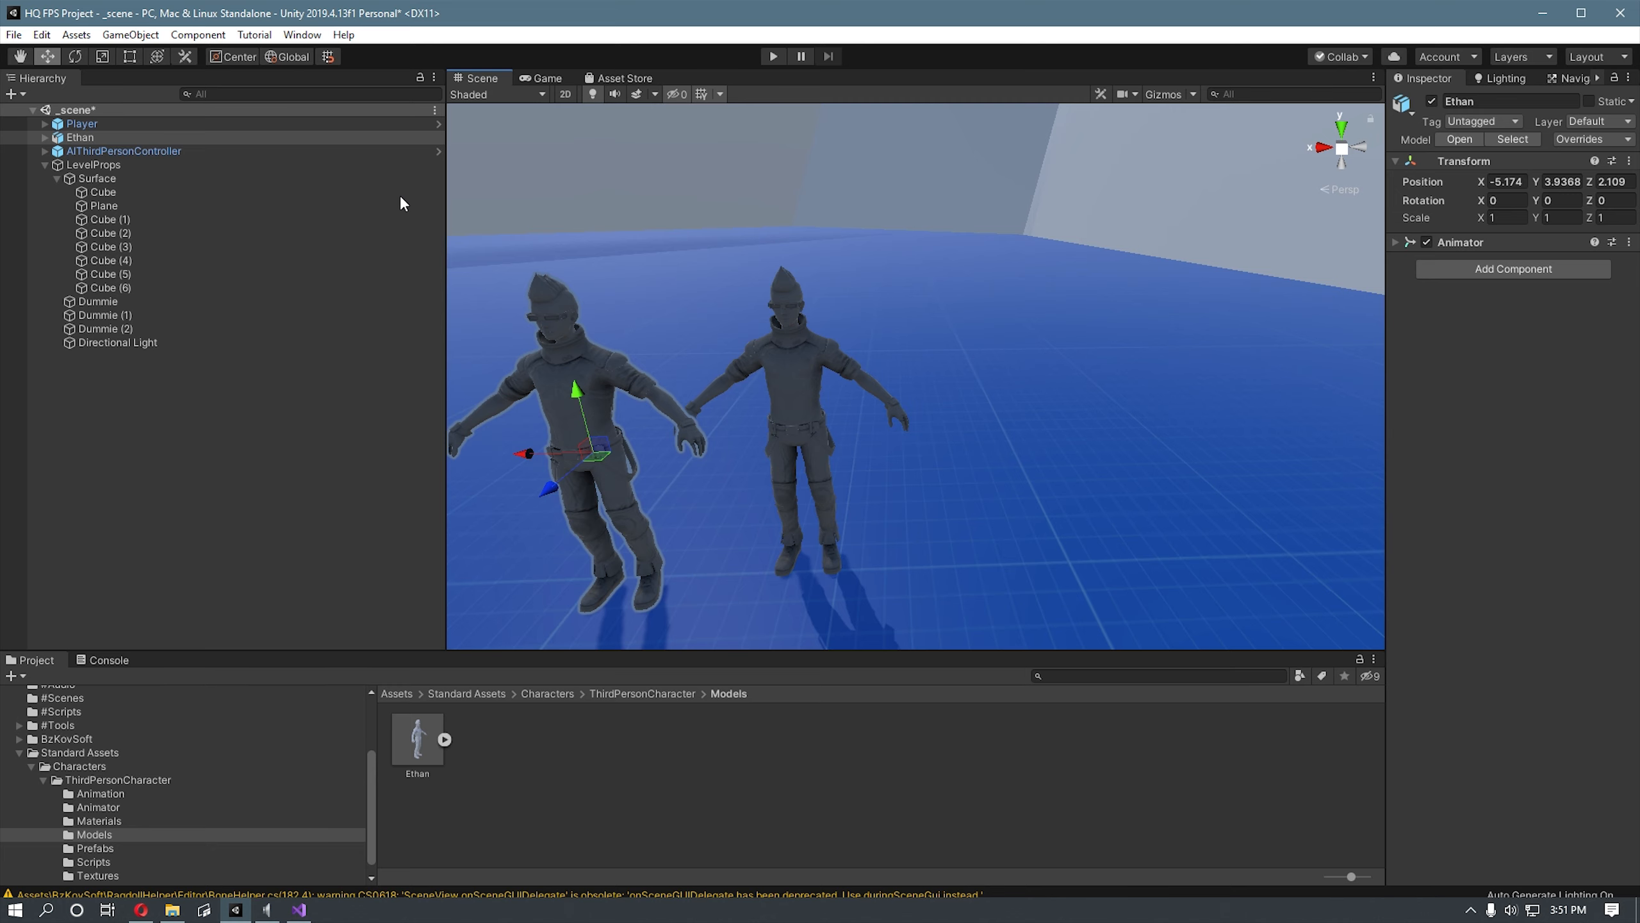
pyautogui.click(42, 34)
pyautogui.moveTo(91, 42)
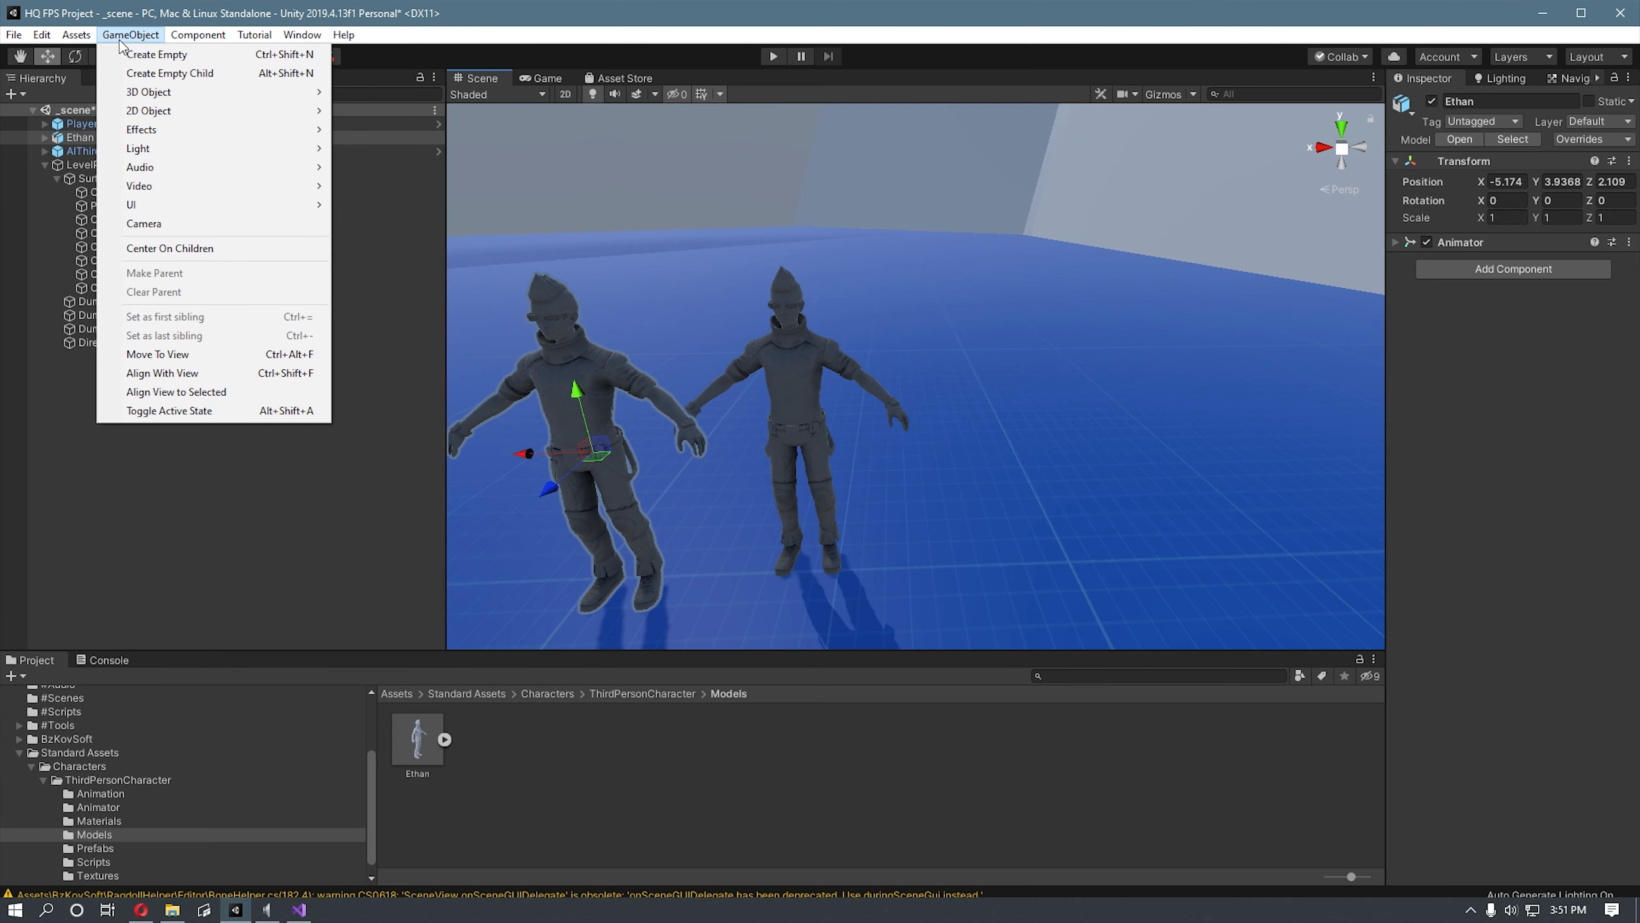
pyautogui.moveTo(223, 91)
pyautogui.click(421, 304)
pyautogui.click(603, 447)
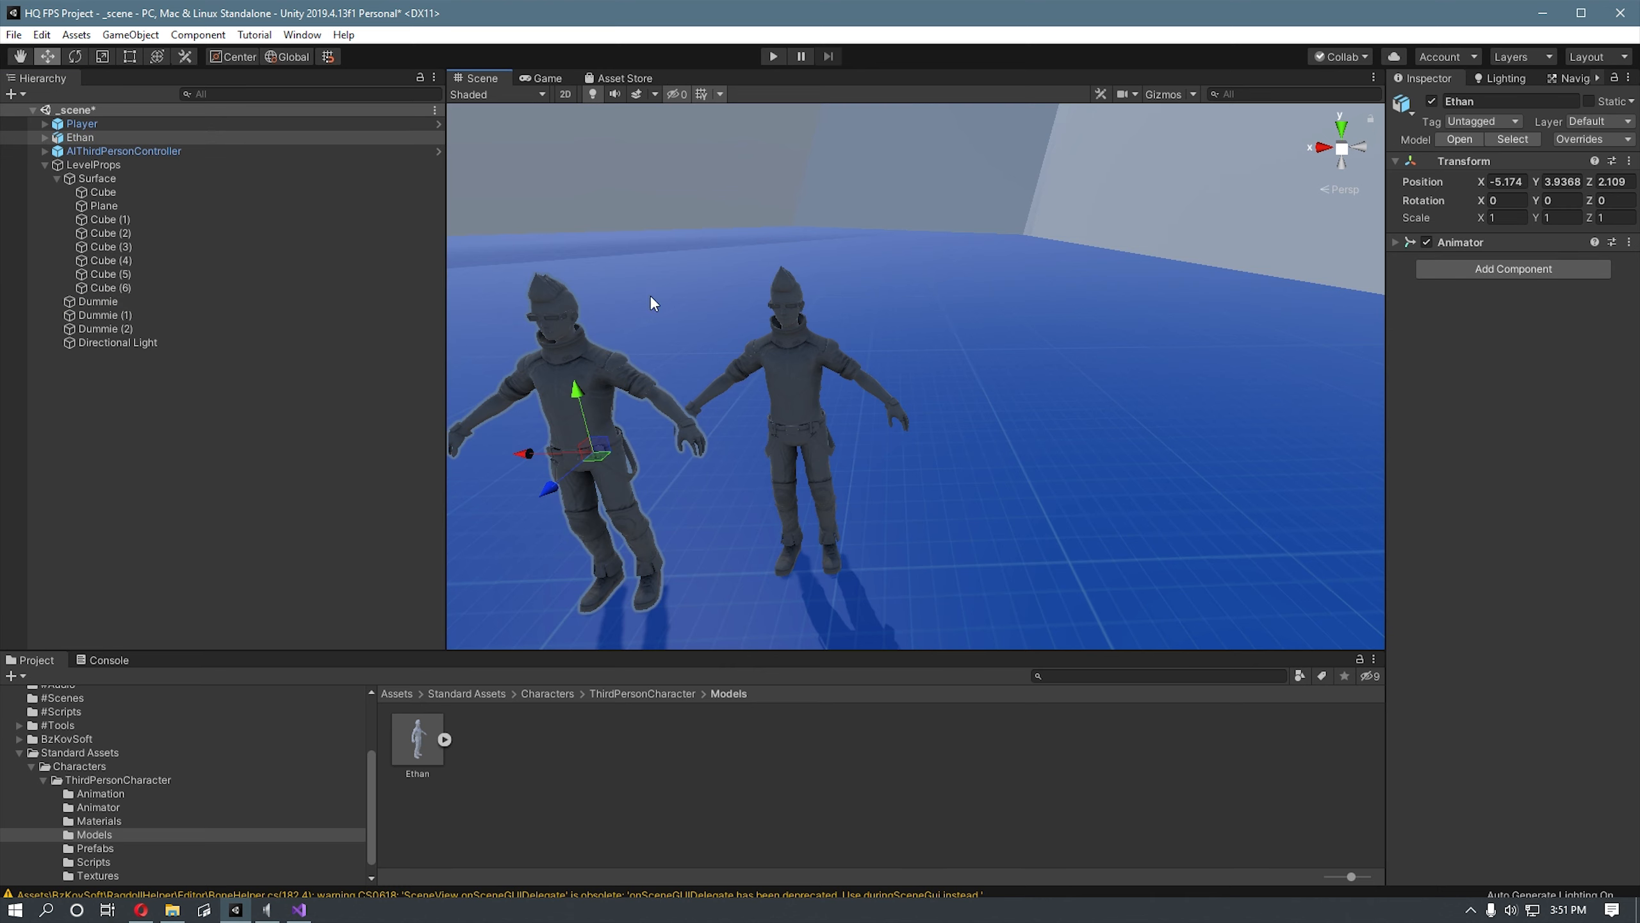
pyautogui.click(785, 388)
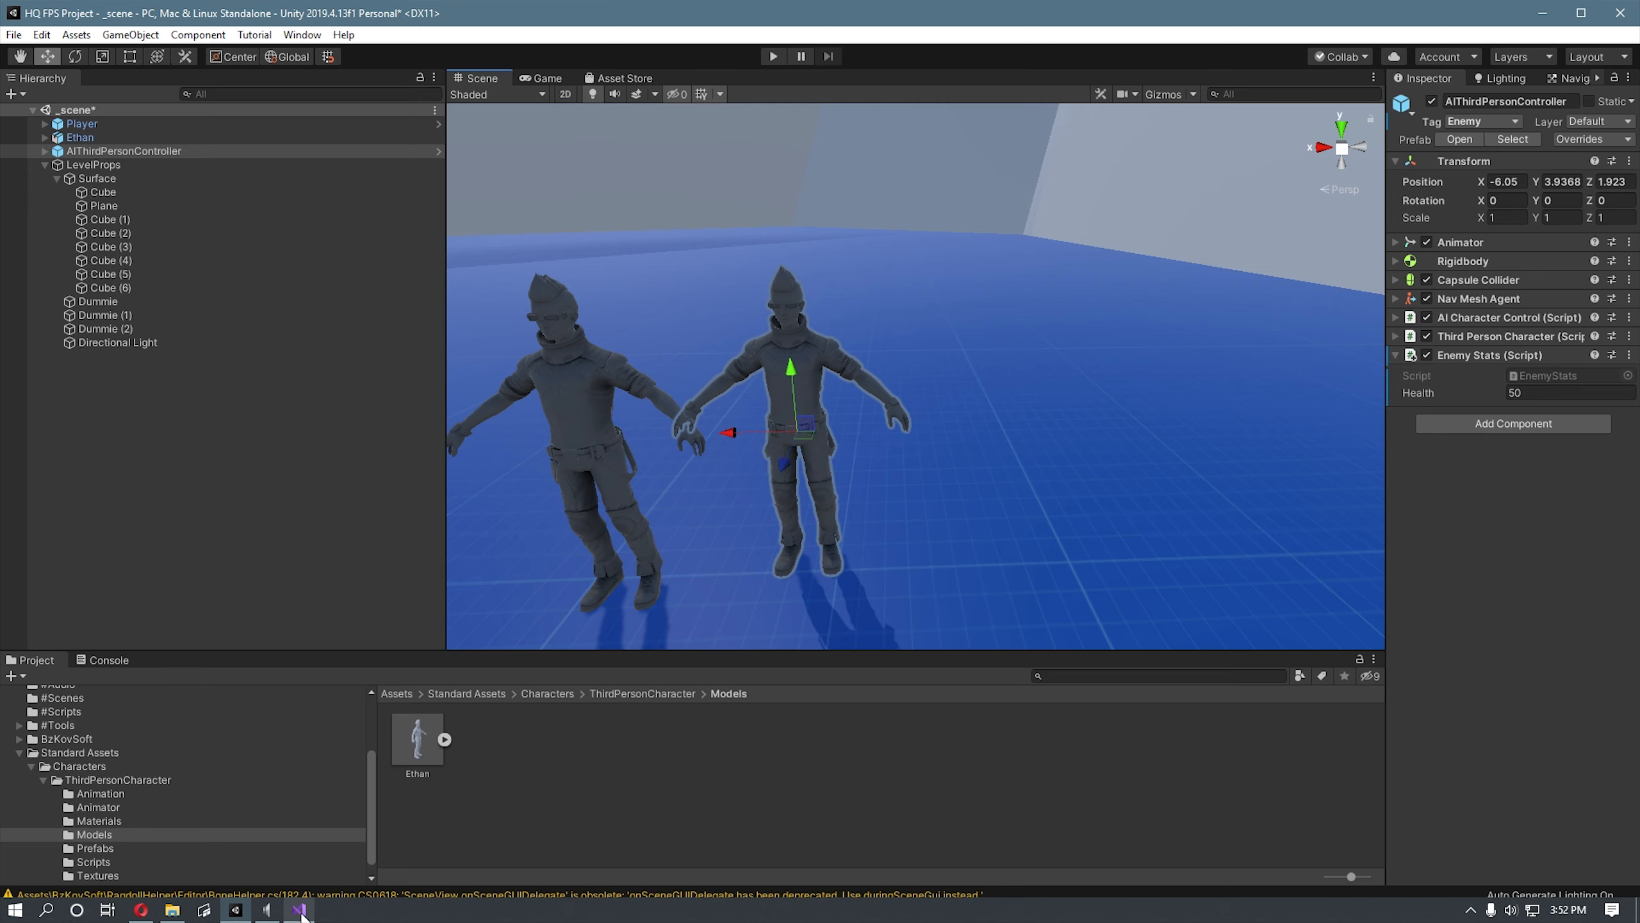
# Step: Play the scene and shoot the chasing enemy with the M16A1 until it dies
pyautogui.click(597, 432)
pyautogui.click(777, 58)
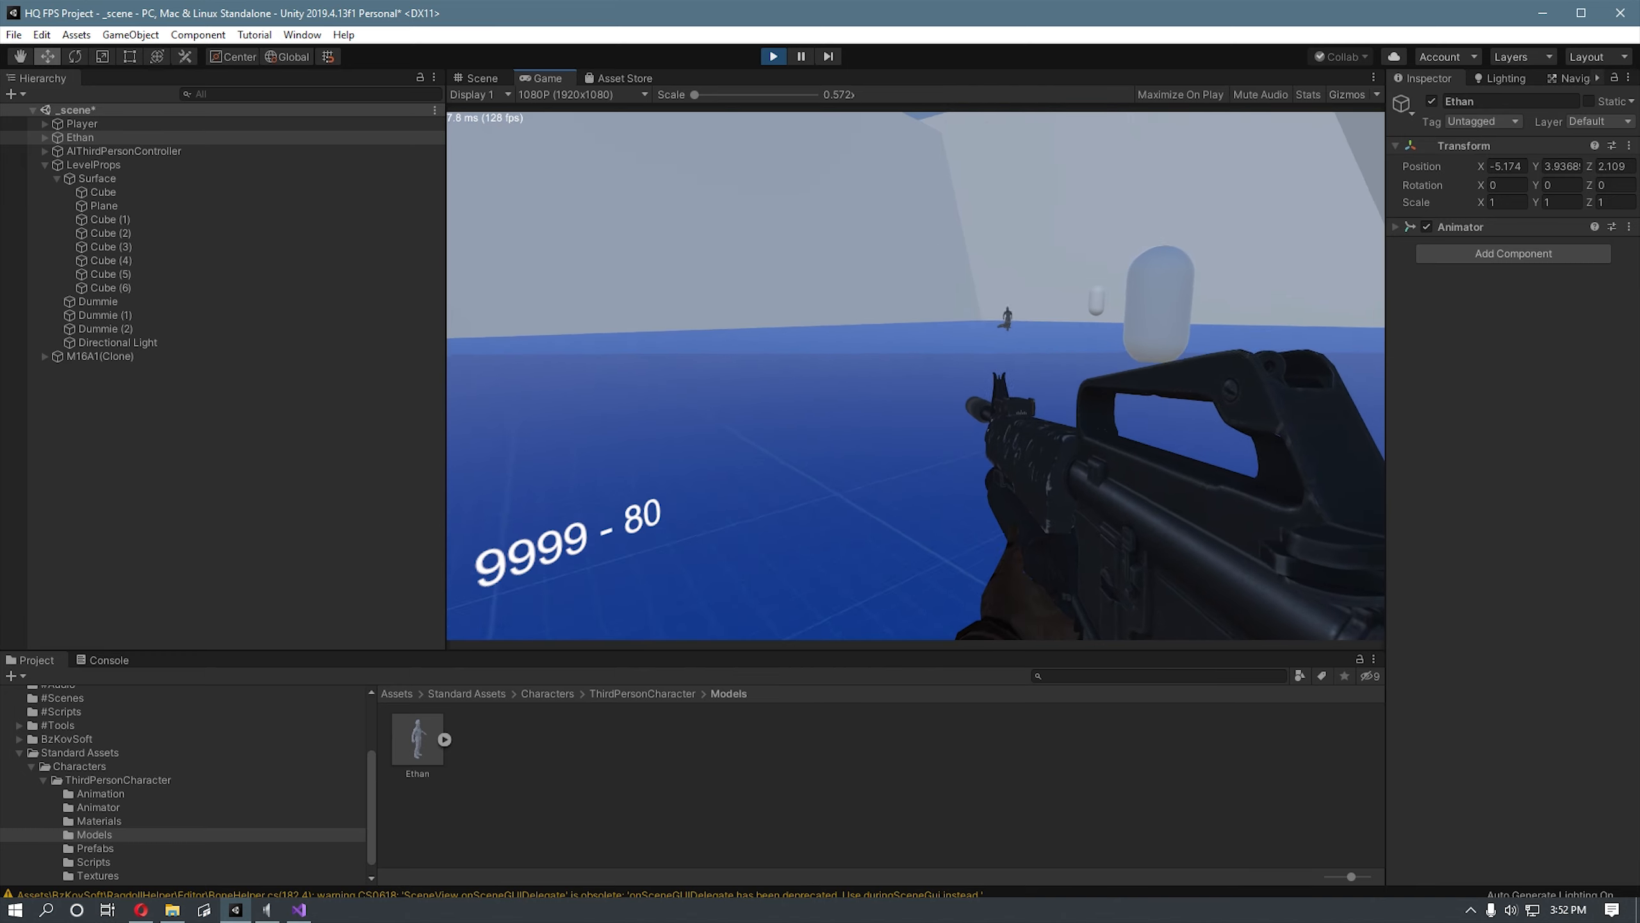
pyautogui.rightClick(915, 377)
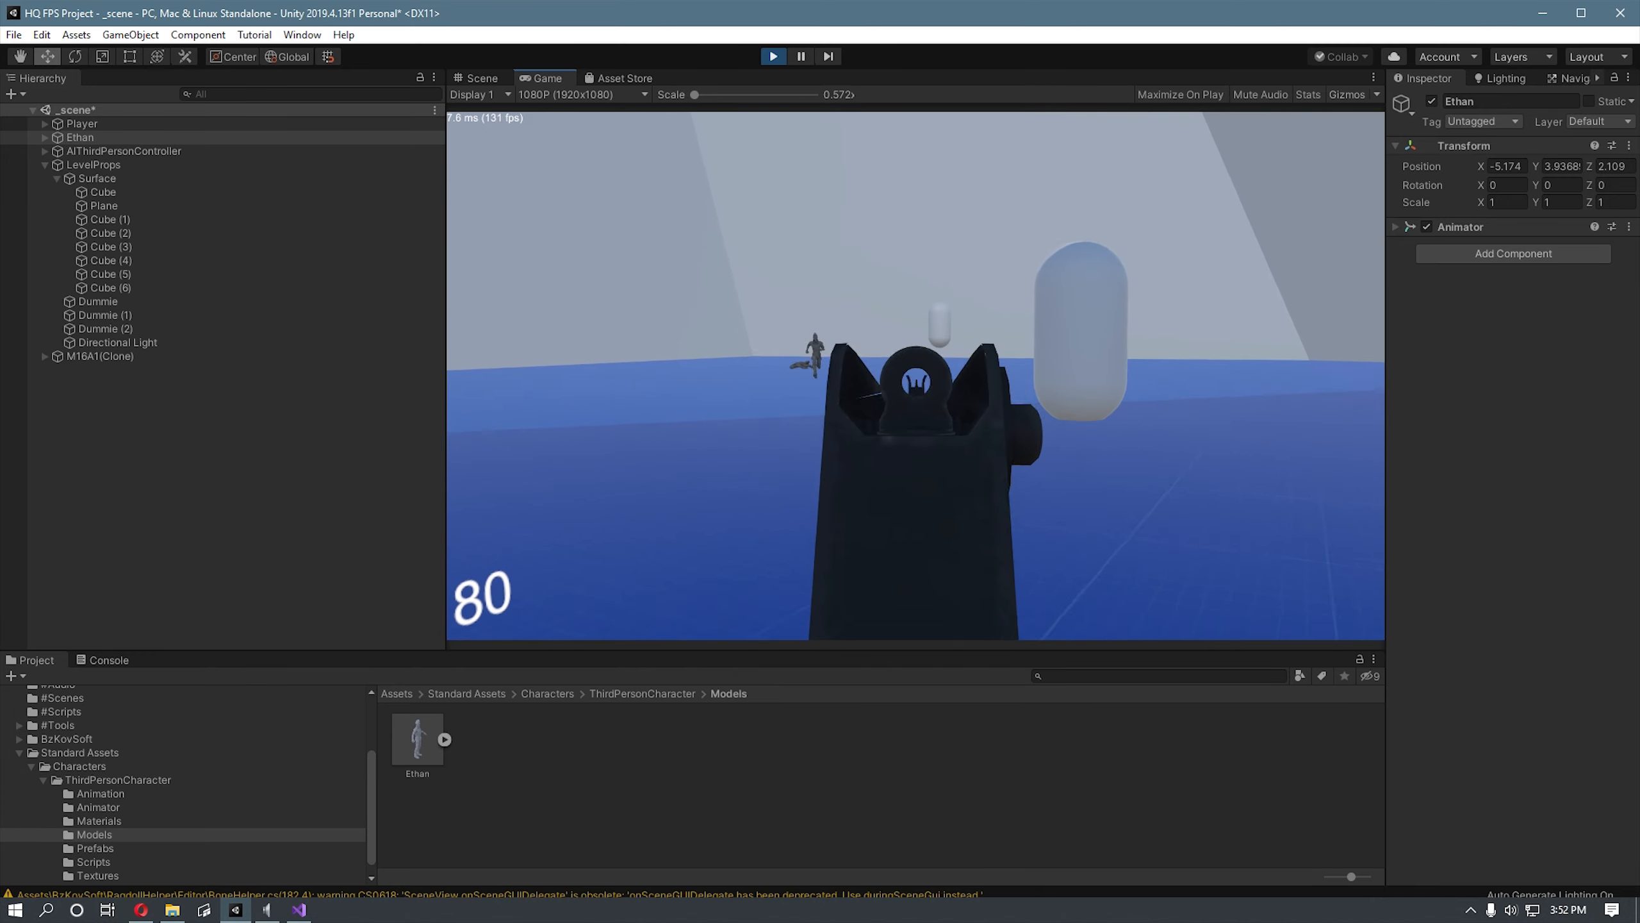
pyautogui.press('w')
pyautogui.click(916, 376)
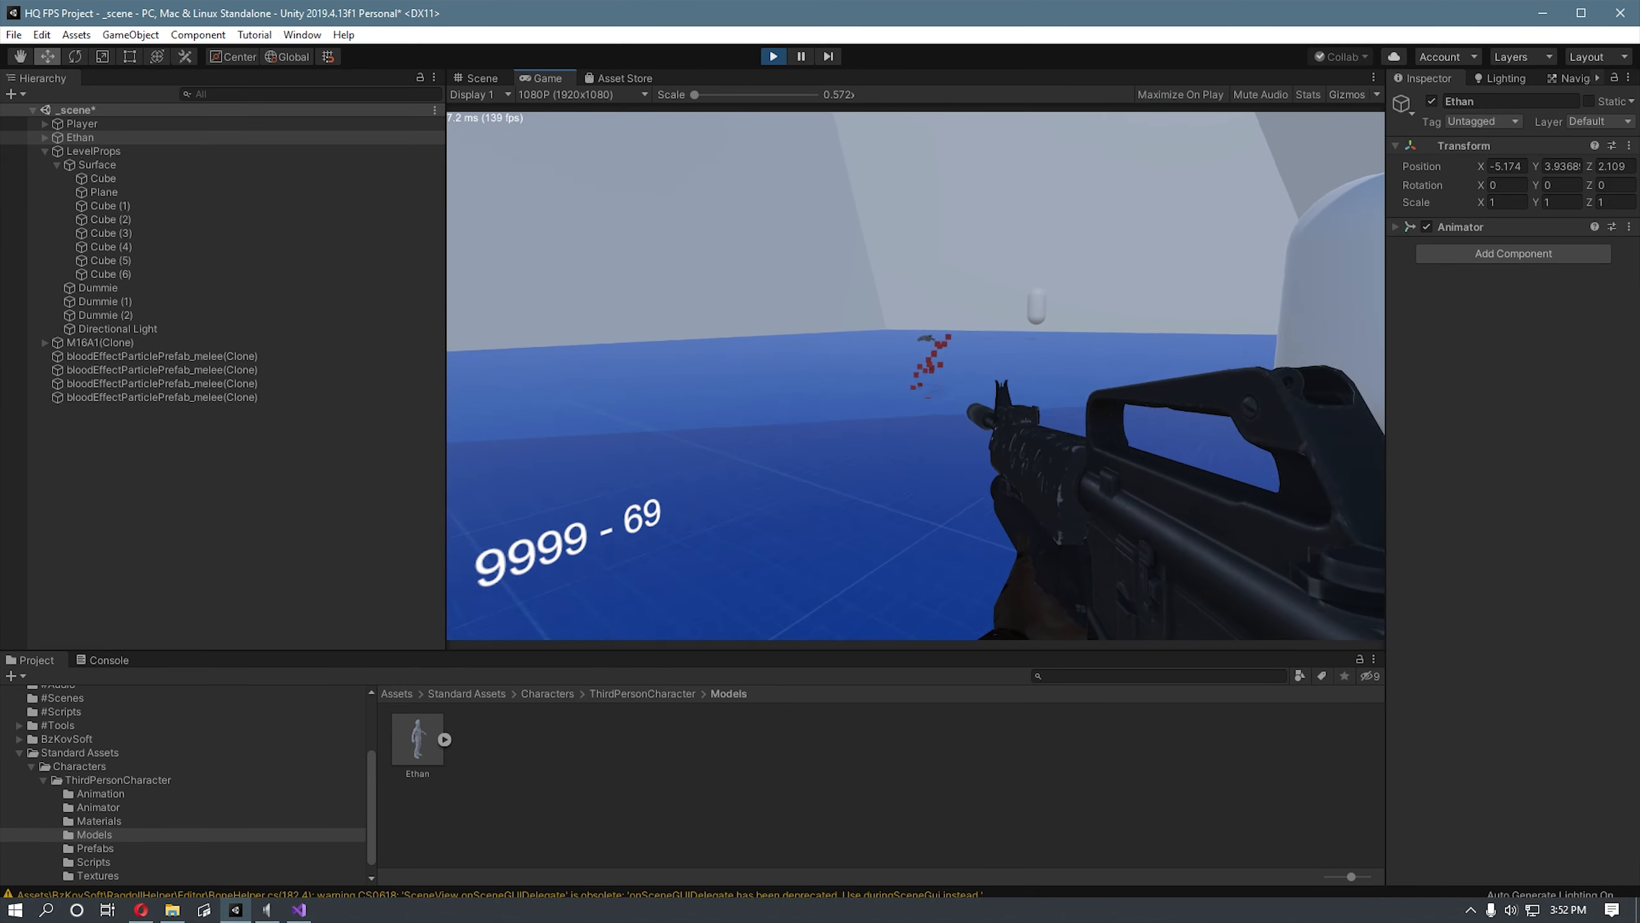
# Step: Run up to the Ethan ragdoll on the floor, shoot it to test its physics, and stop the play test
pyautogui.hotkey('shift', 'w')
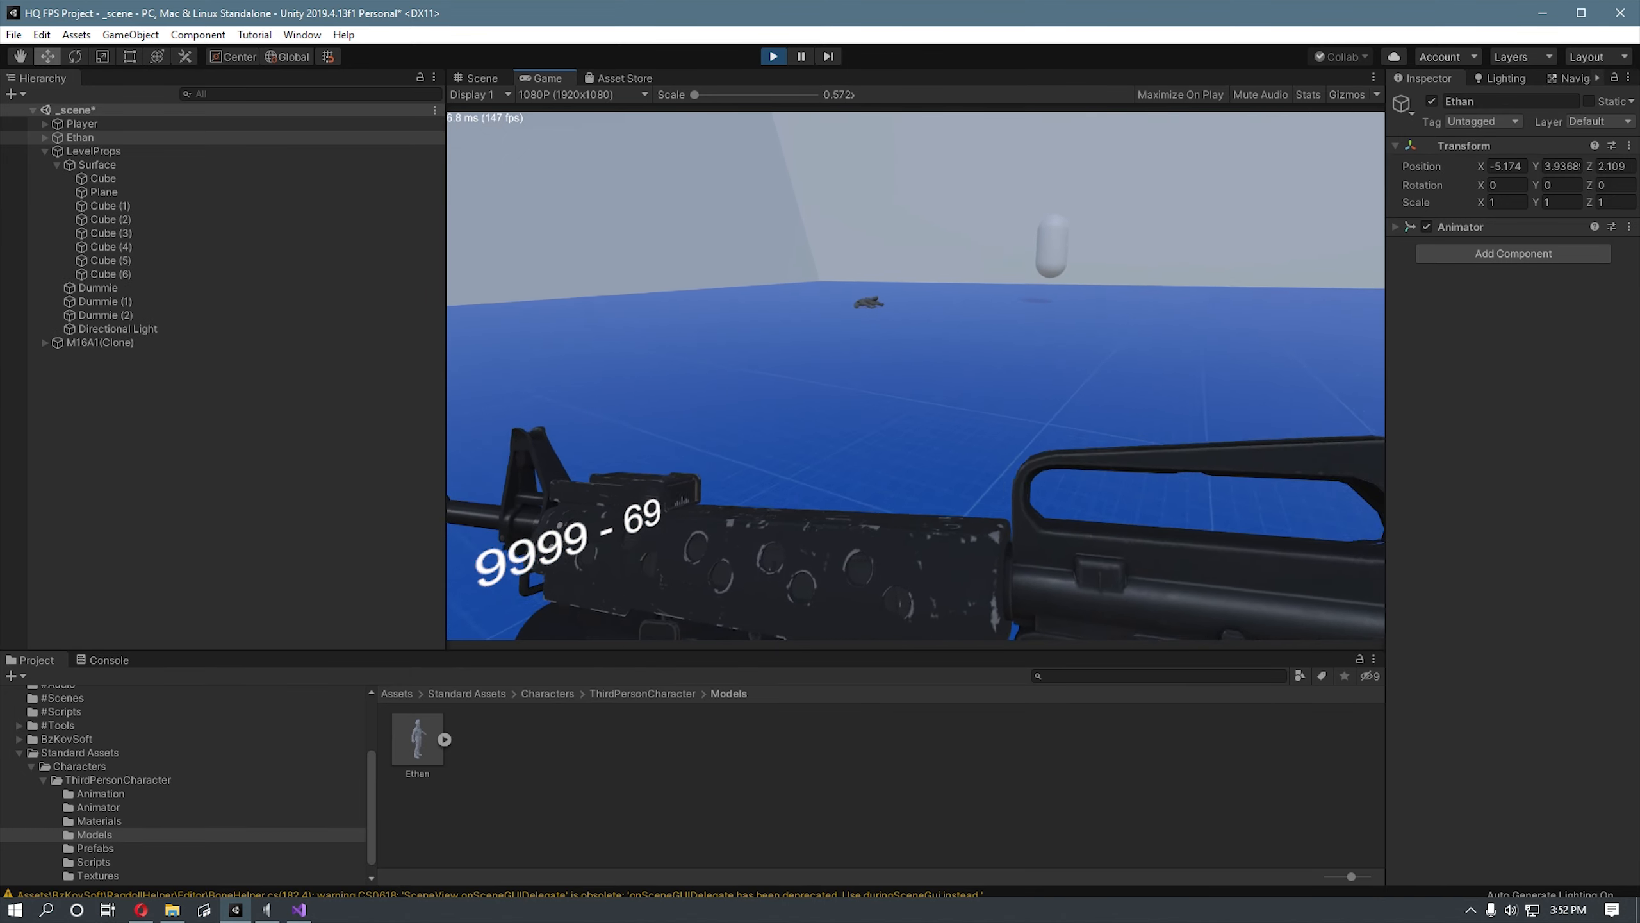
pyautogui.press('Escape')
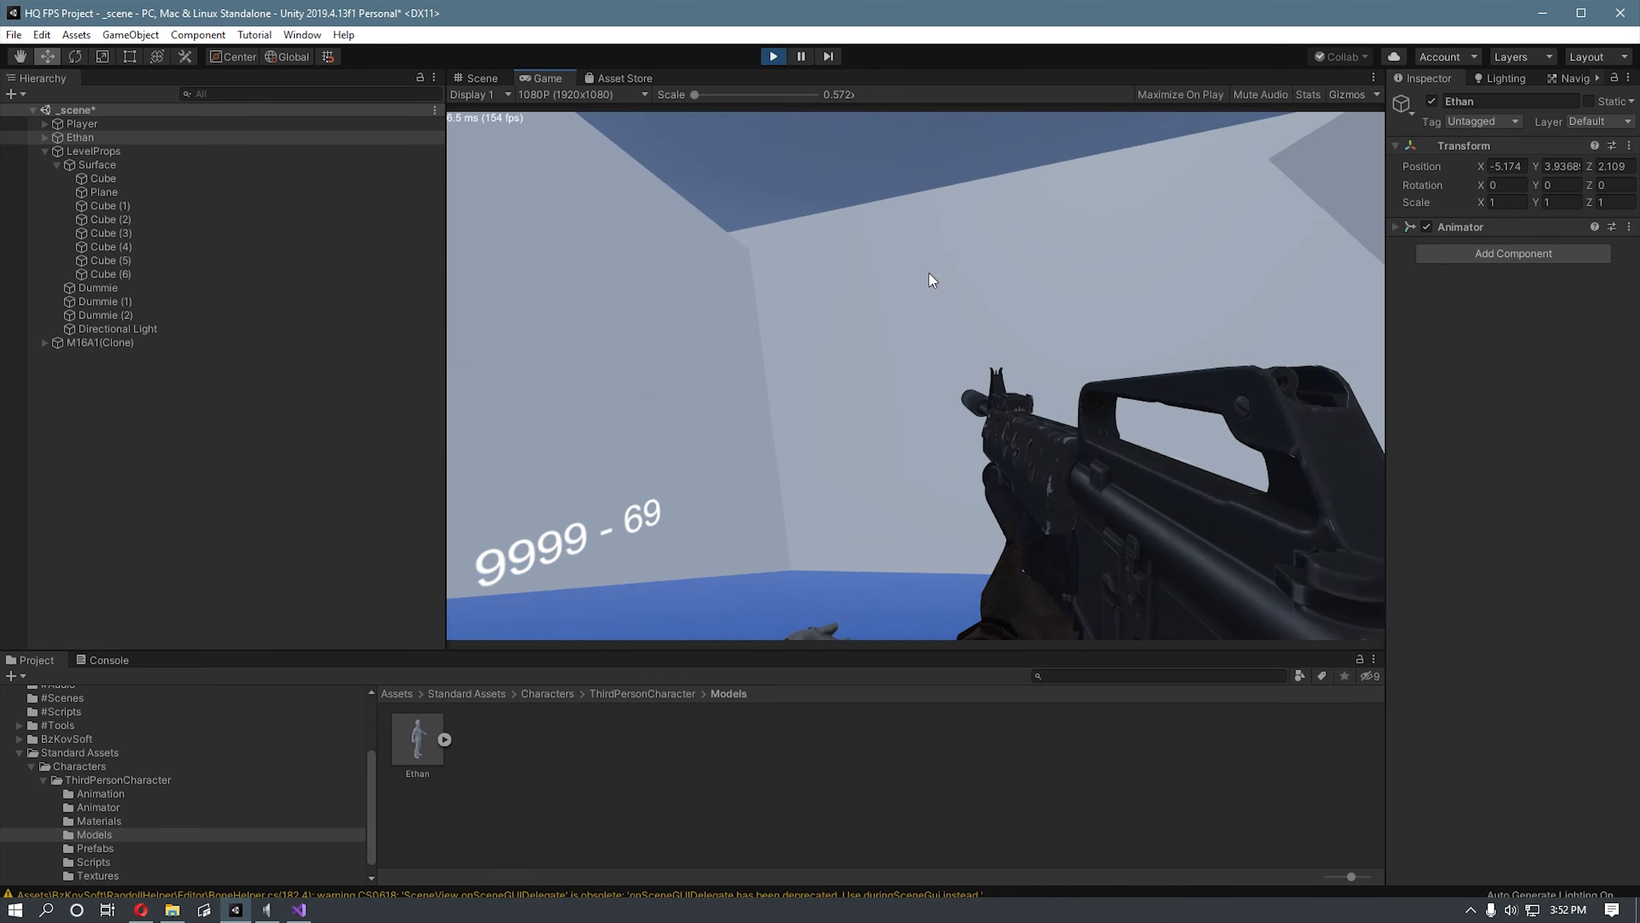
pyautogui.hotkey('shift', 'w')
pyautogui.hotkey('shift', 'w')
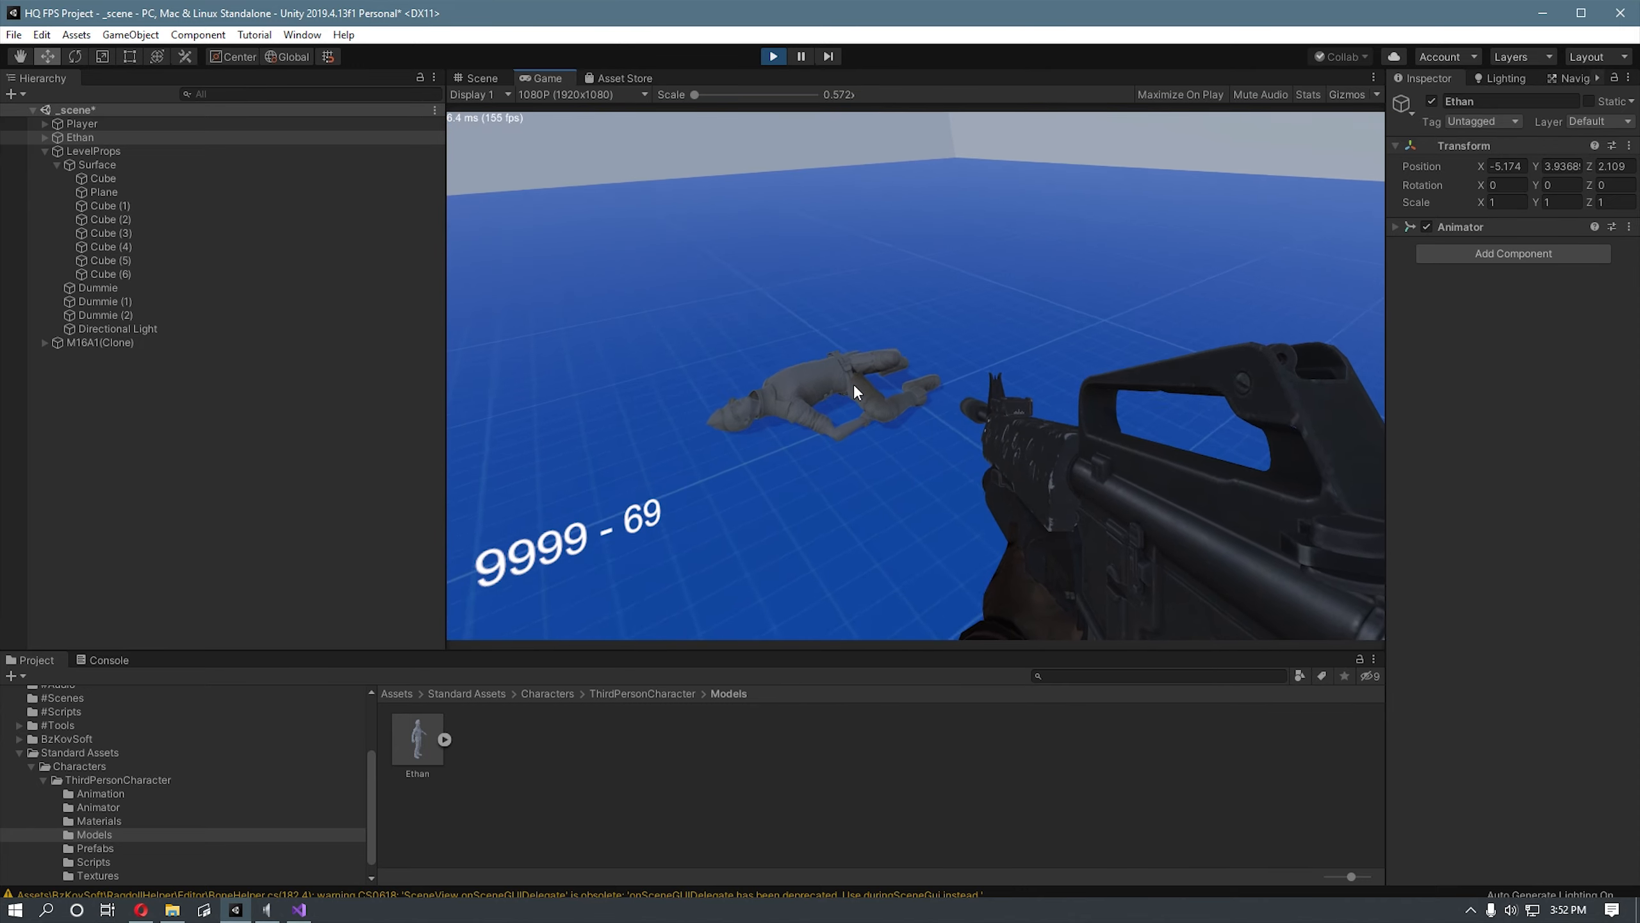
pyautogui.click(853, 383)
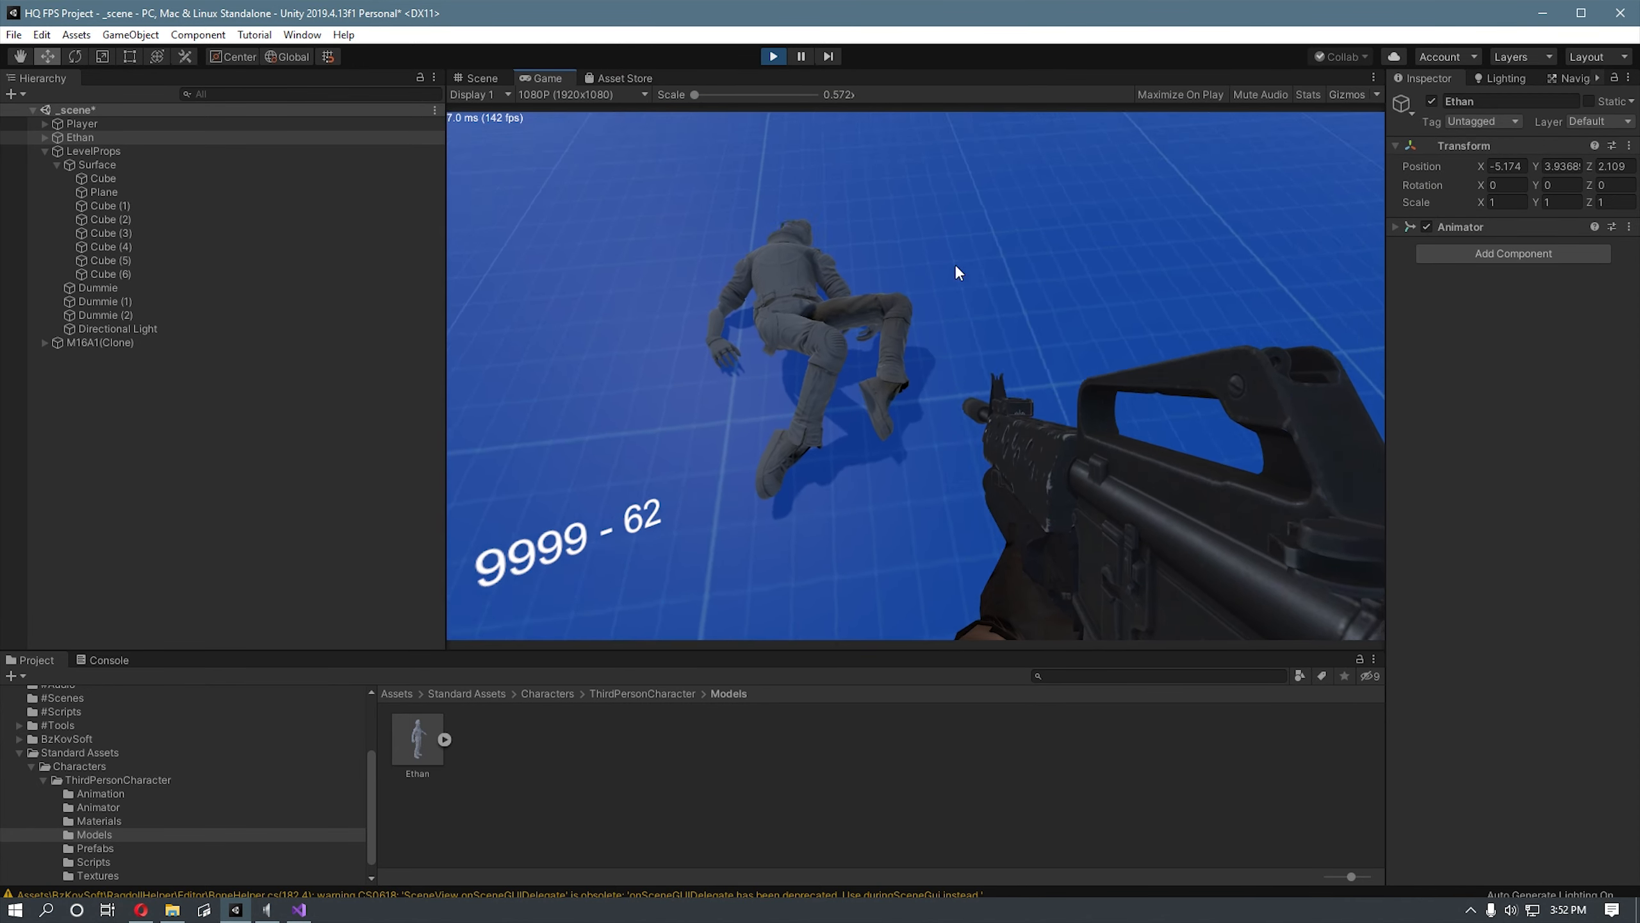
pyautogui.hotkey('ctrl', 'p')
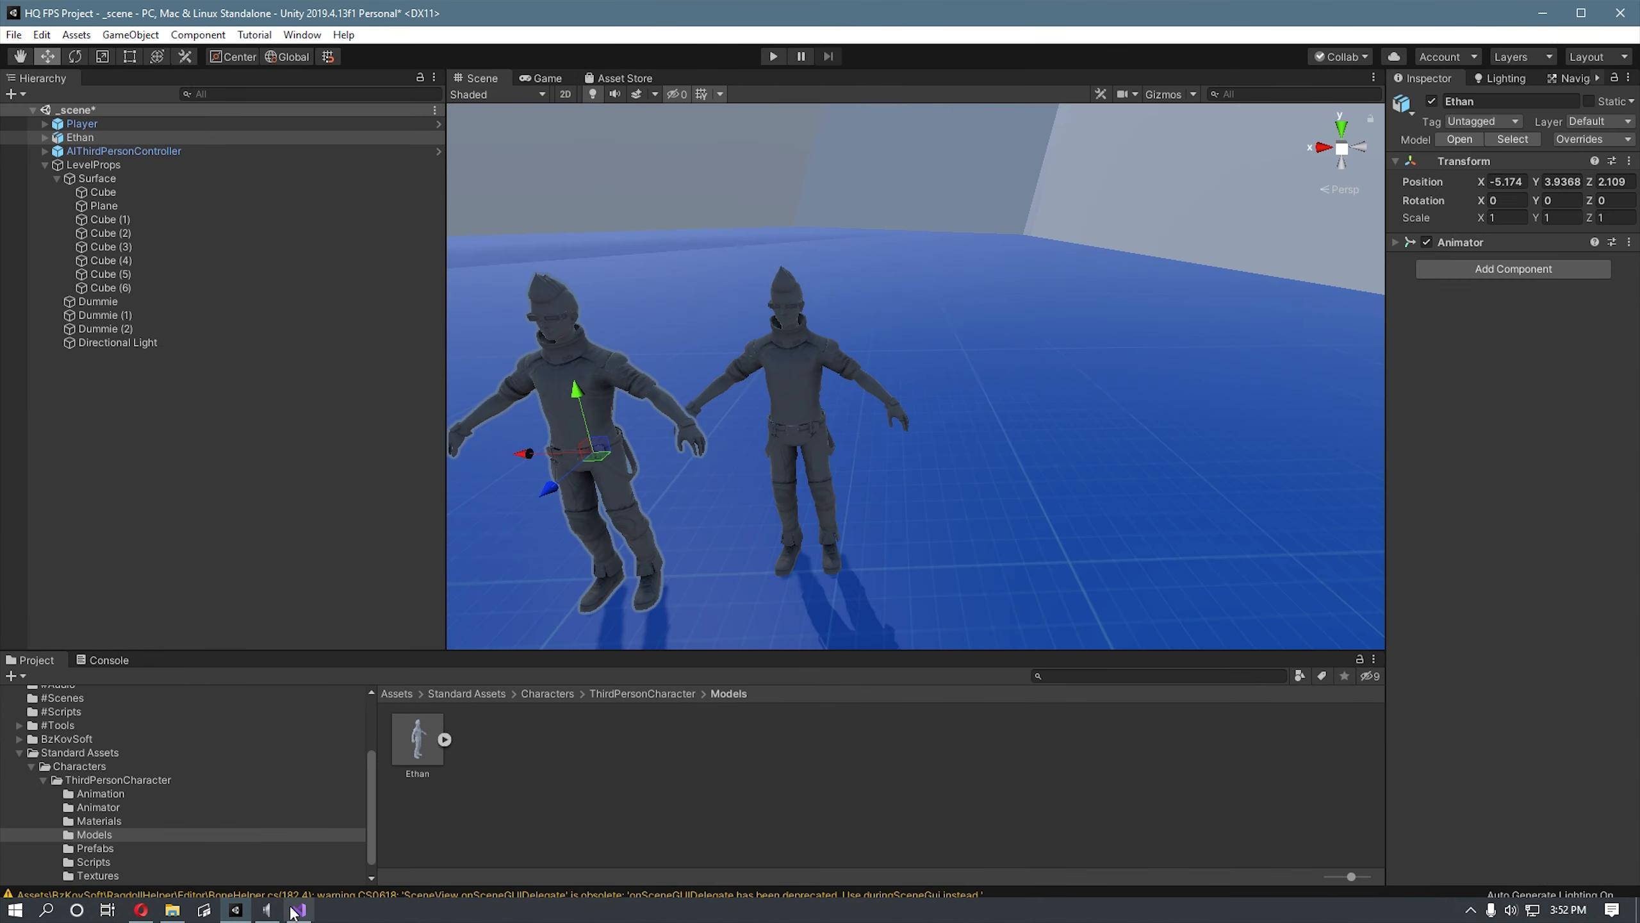
# Step: Switch to Visual Studio and declare a public GameObject variable named RagdollEnemy below Health in EnemyStats.cs
pyautogui.click(298, 909)
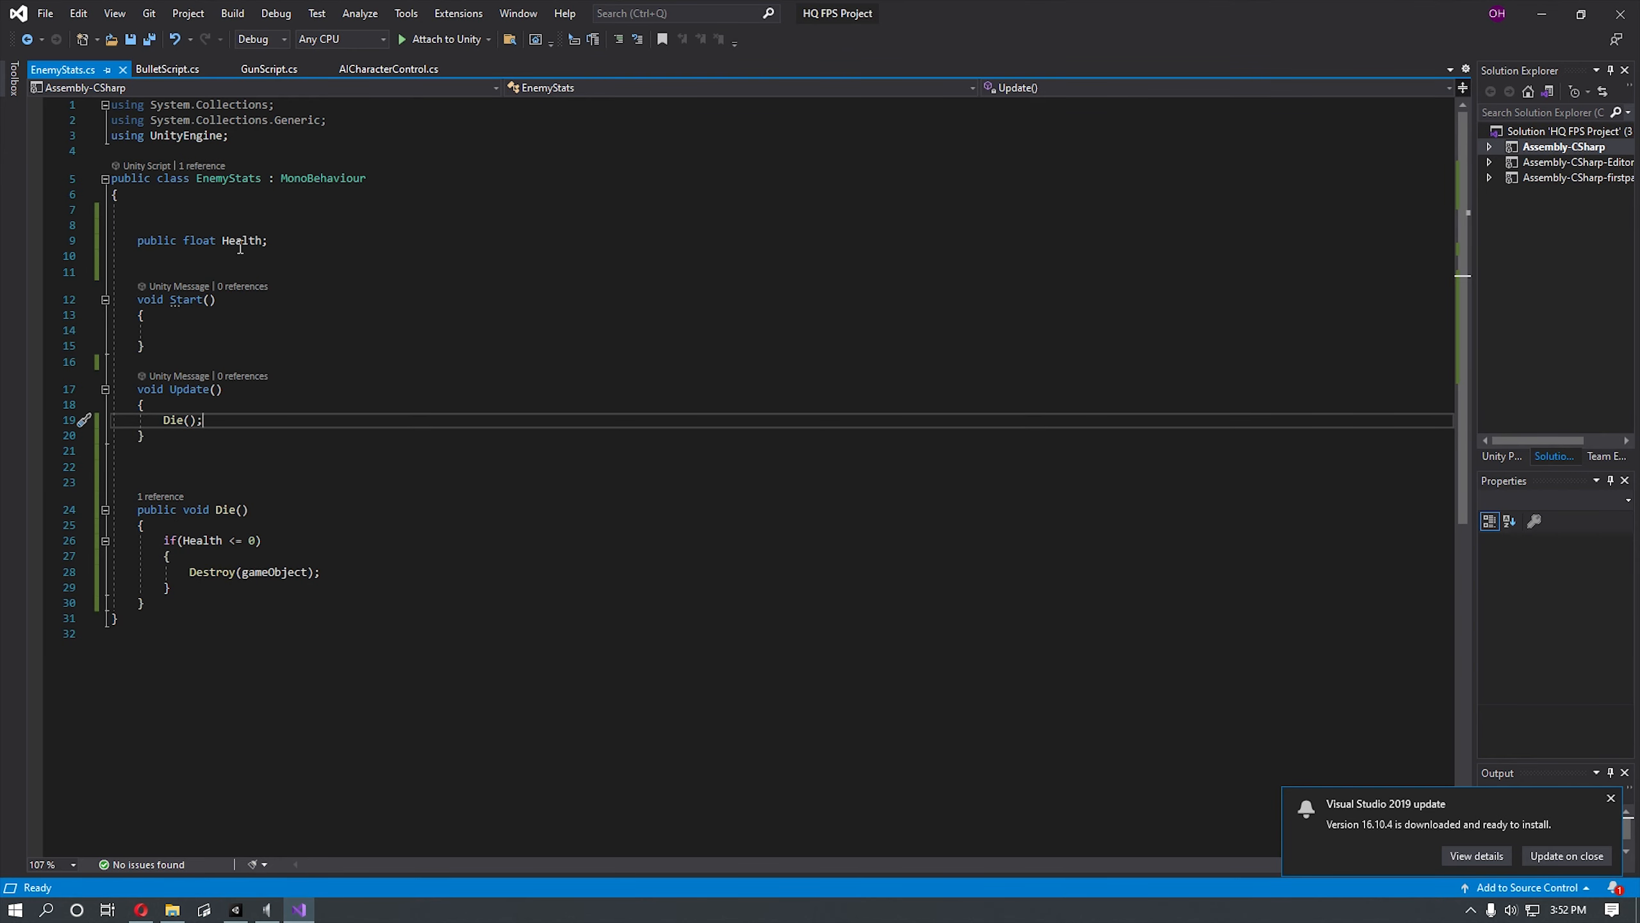
pyautogui.click(305, 253)
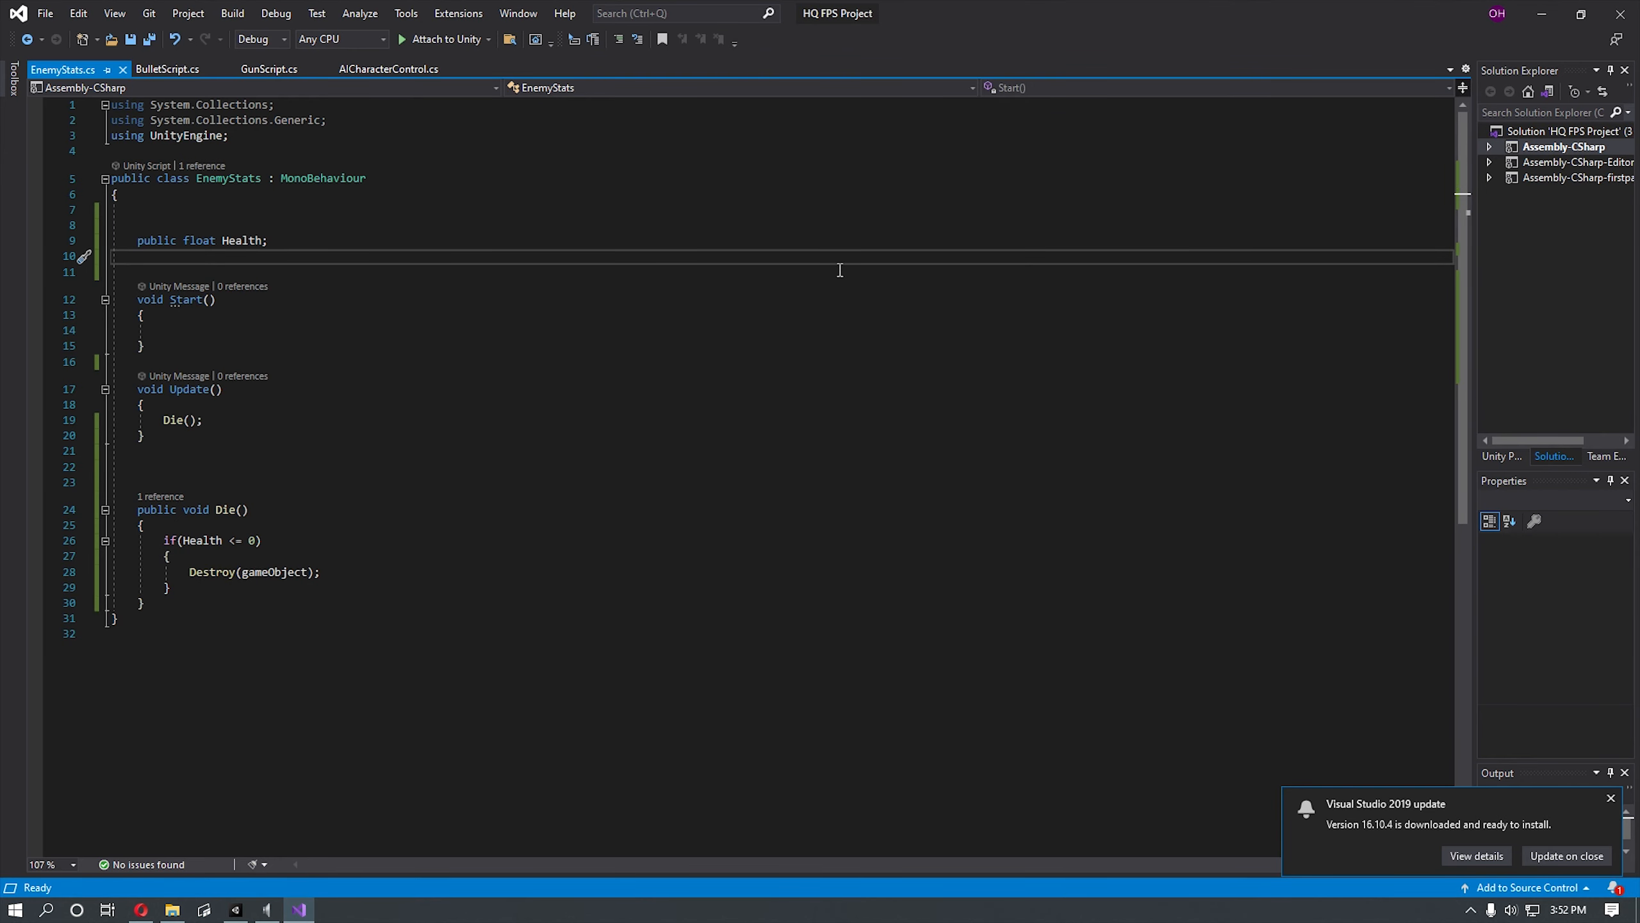
pyautogui.press('Return')
pyautogui.press('Return')
pyautogui.press('Up')
pyautogui.press('Up')
pyautogui.write('pub')
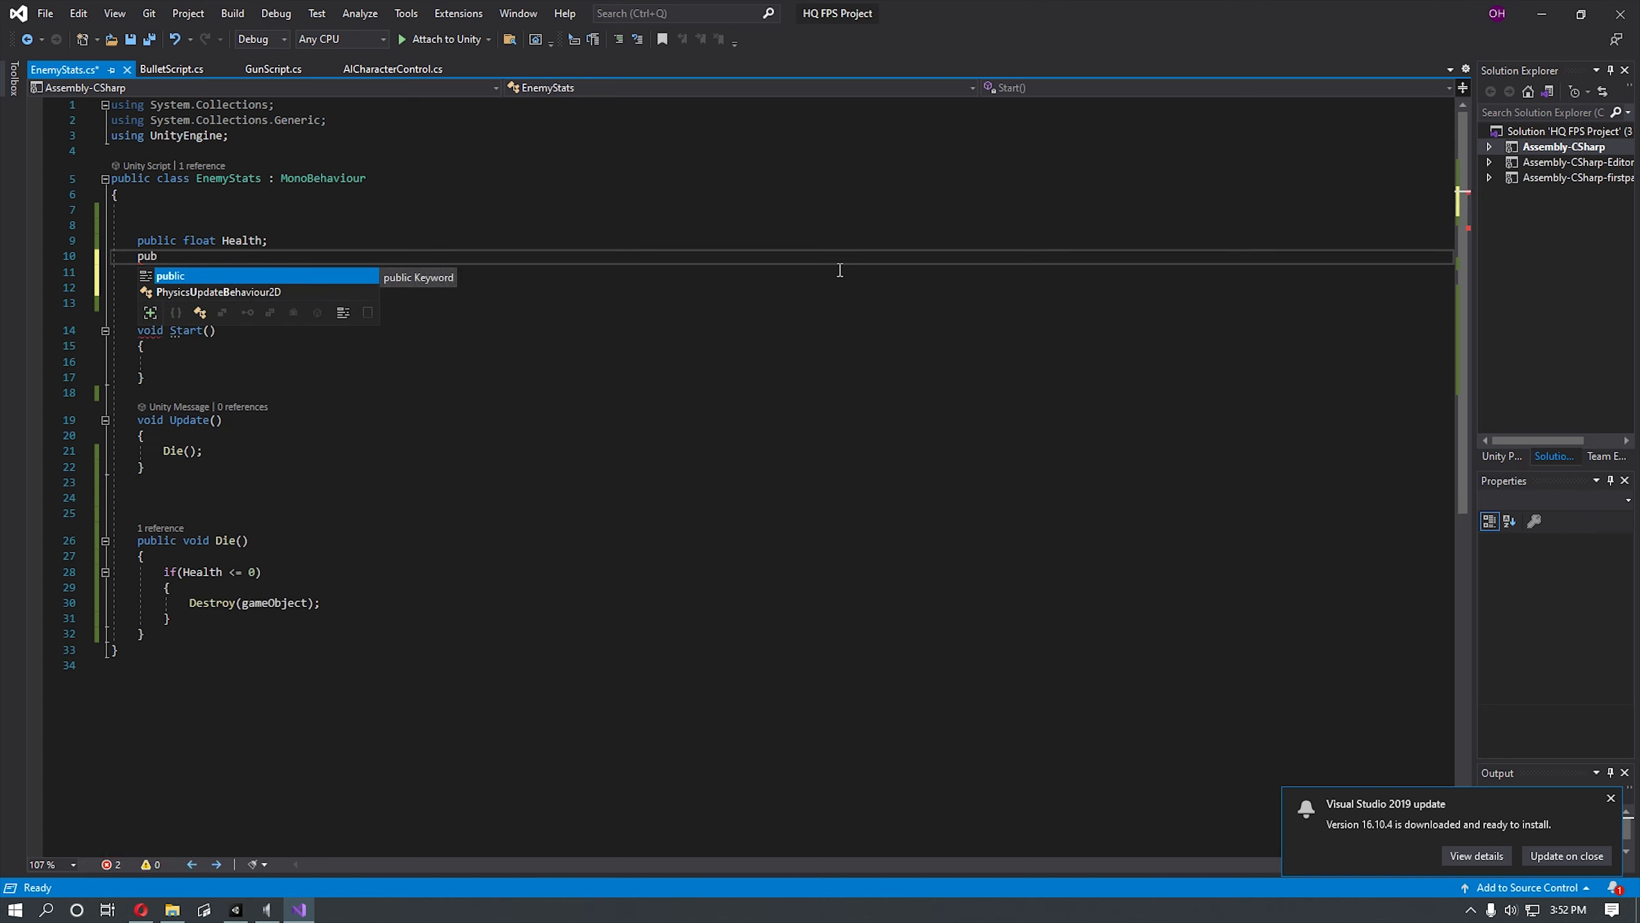
pyautogui.write('lic GameObject ')
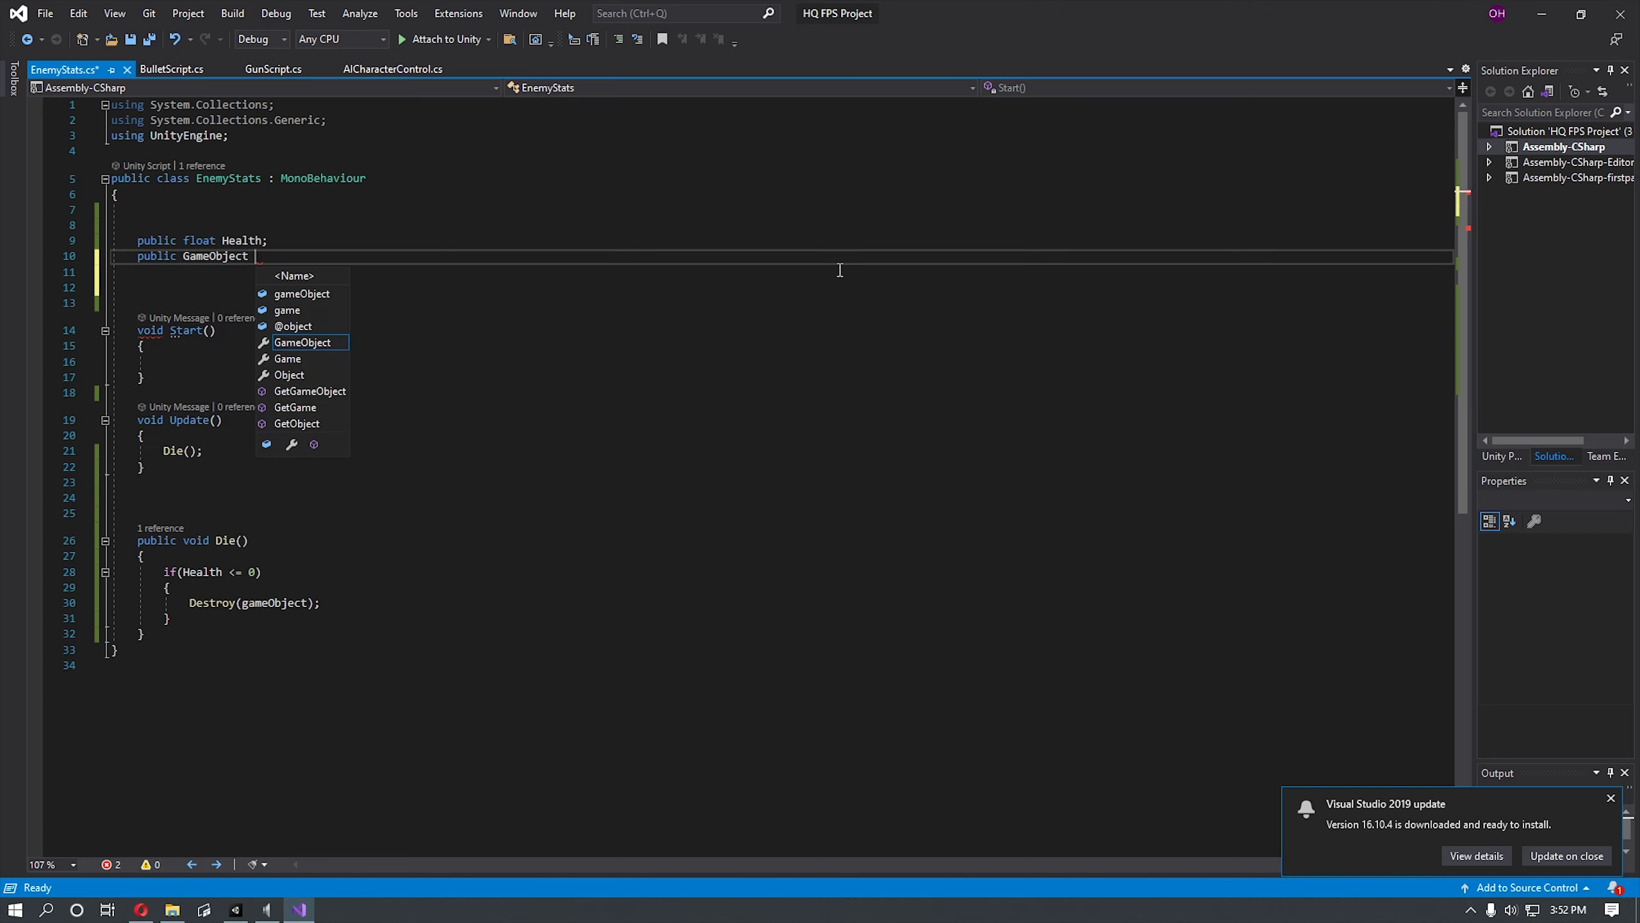
pyautogui.write('Ragdoll')
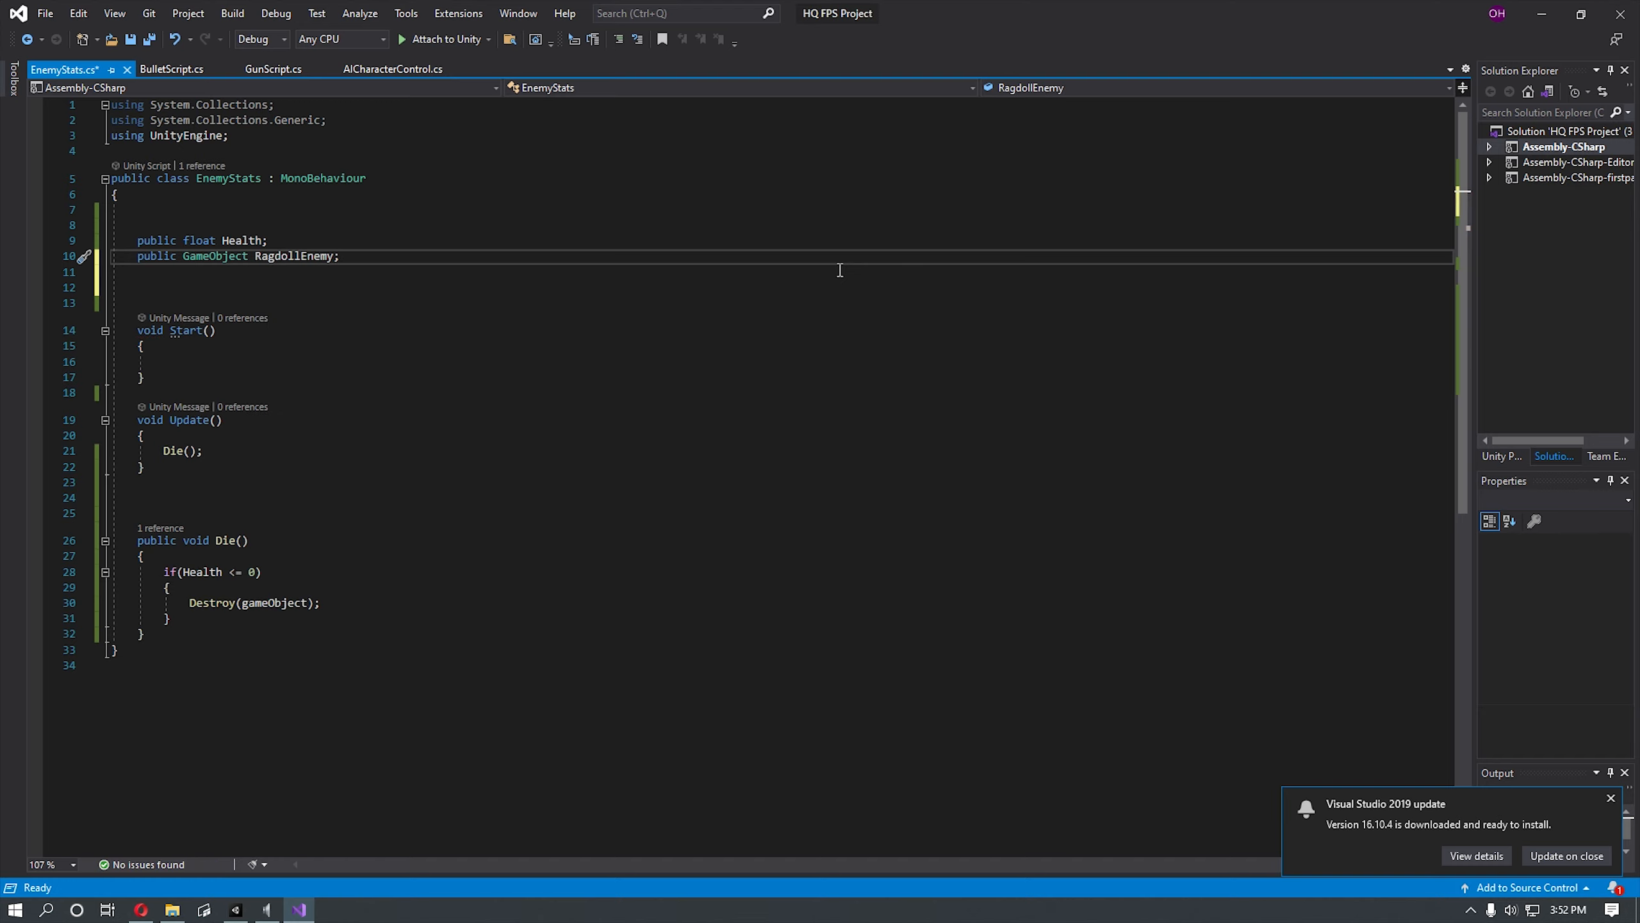
pyautogui.press('Return')
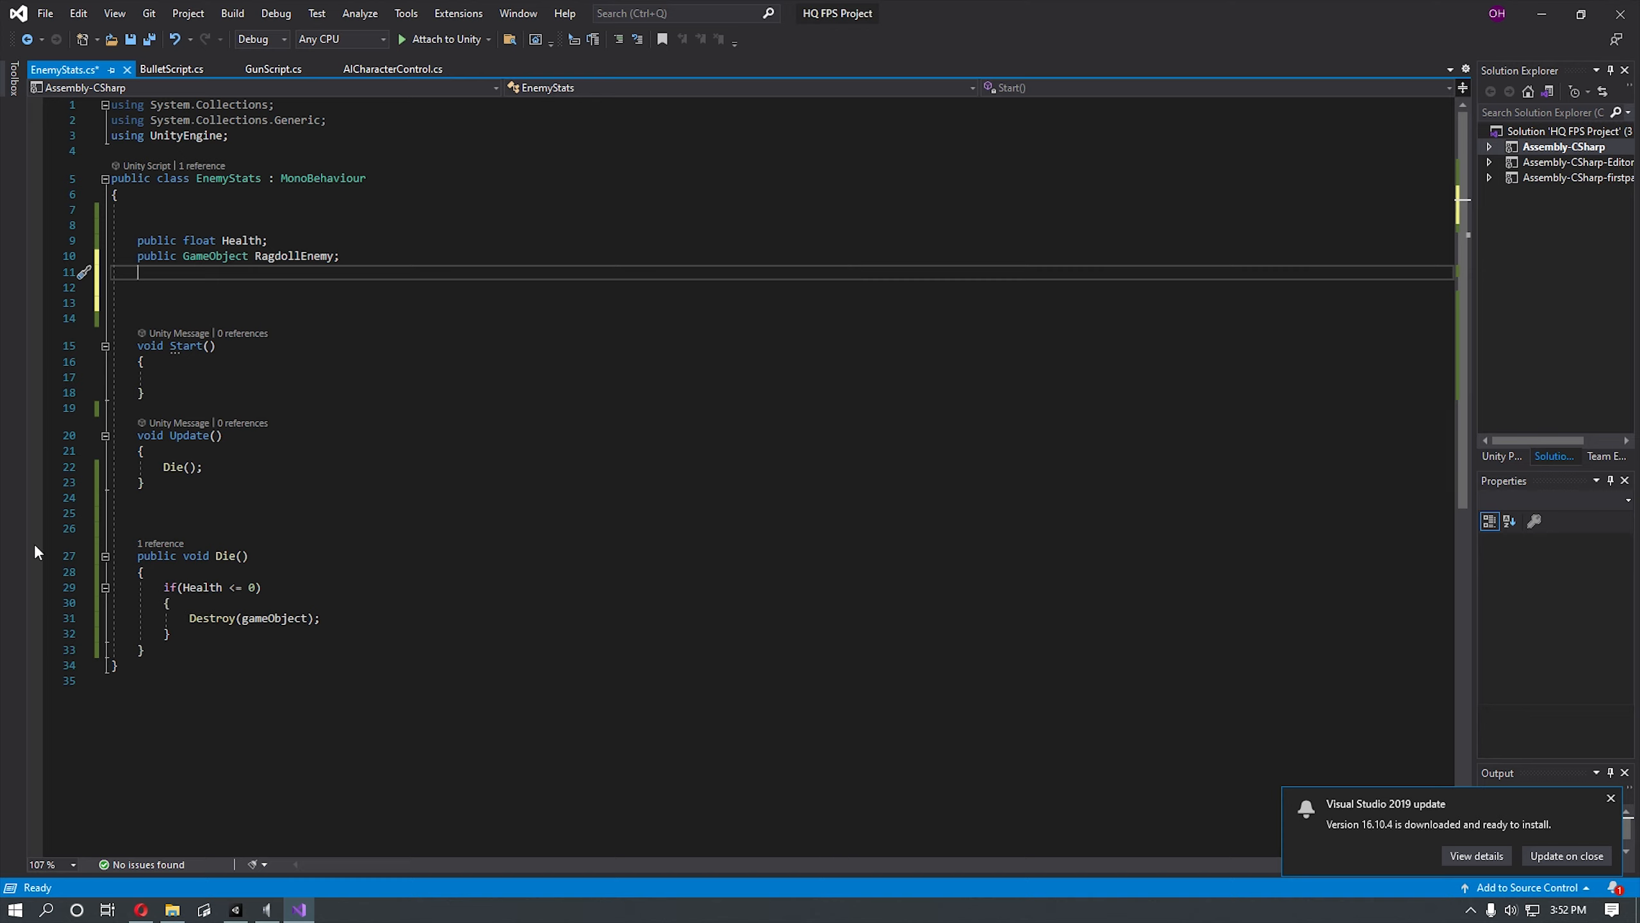
# Step: Start an Instantiate call with RagdollEnemy as its first argument, above Destroy(gameObject) inside the Health check of Die()
pyautogui.click(385, 627)
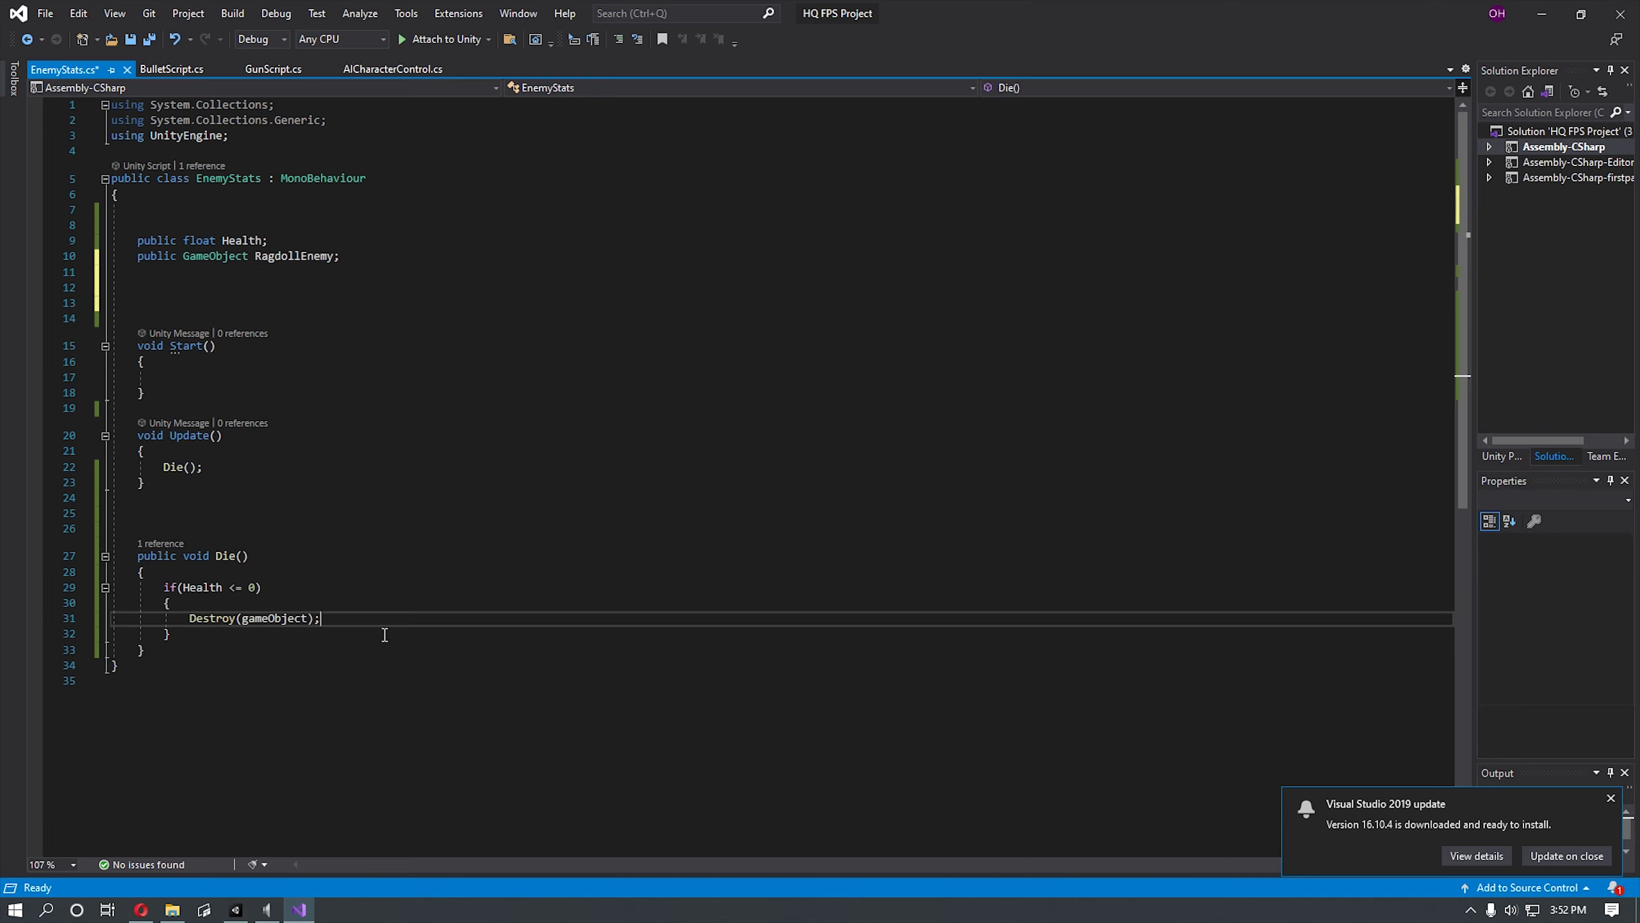
pyautogui.press('Up')
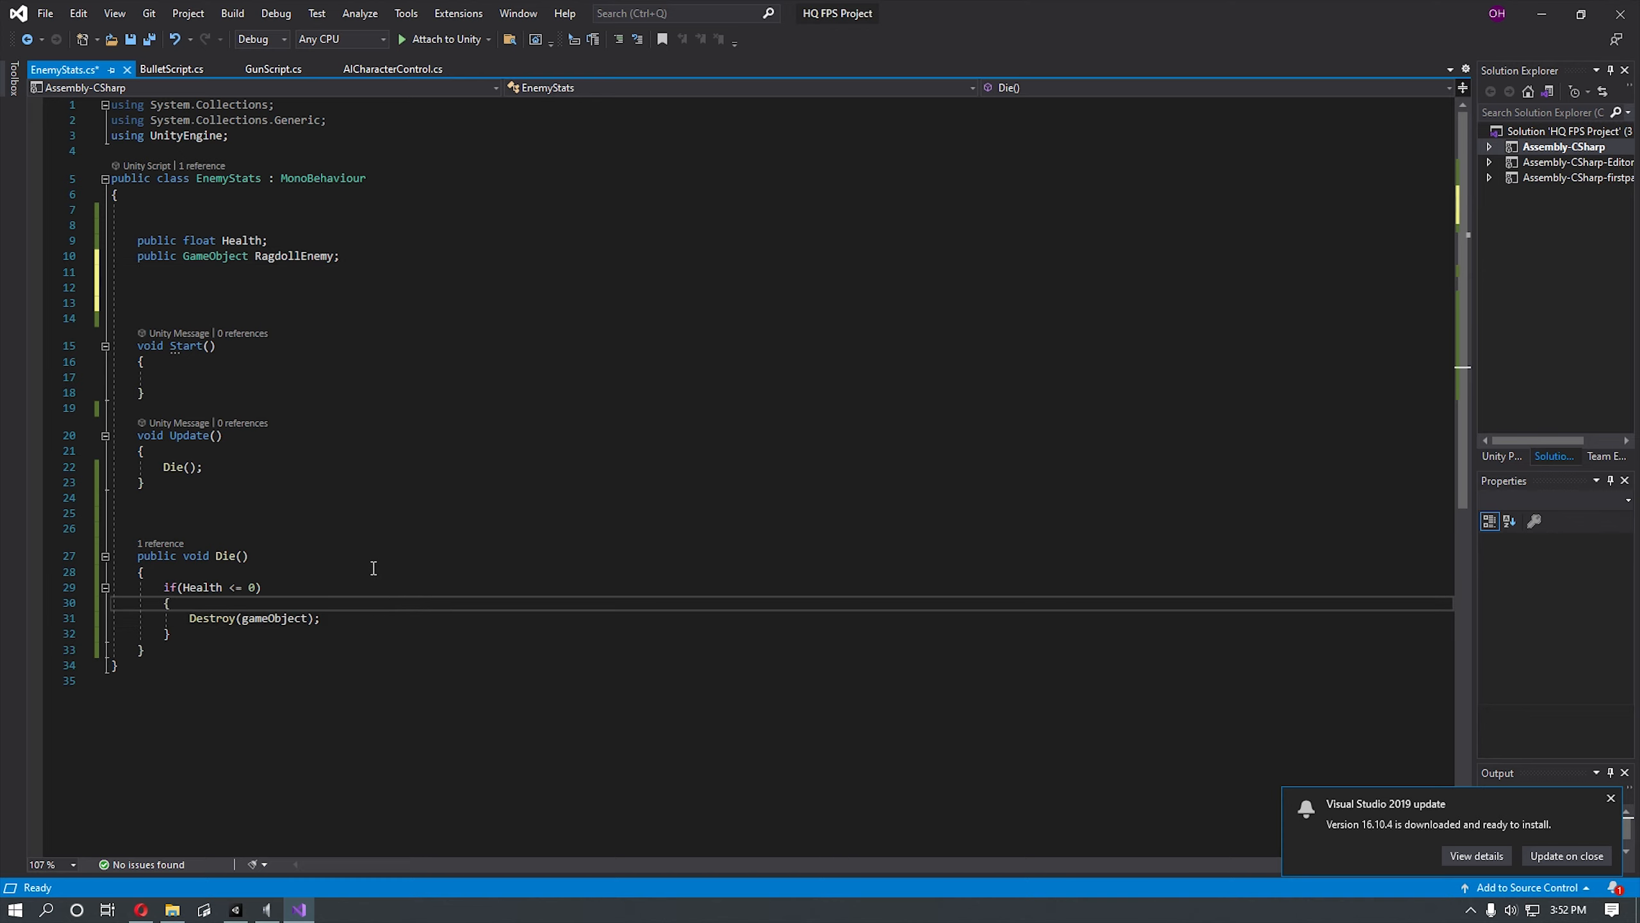
pyautogui.press('Return')
pyautogui.write('Ins')
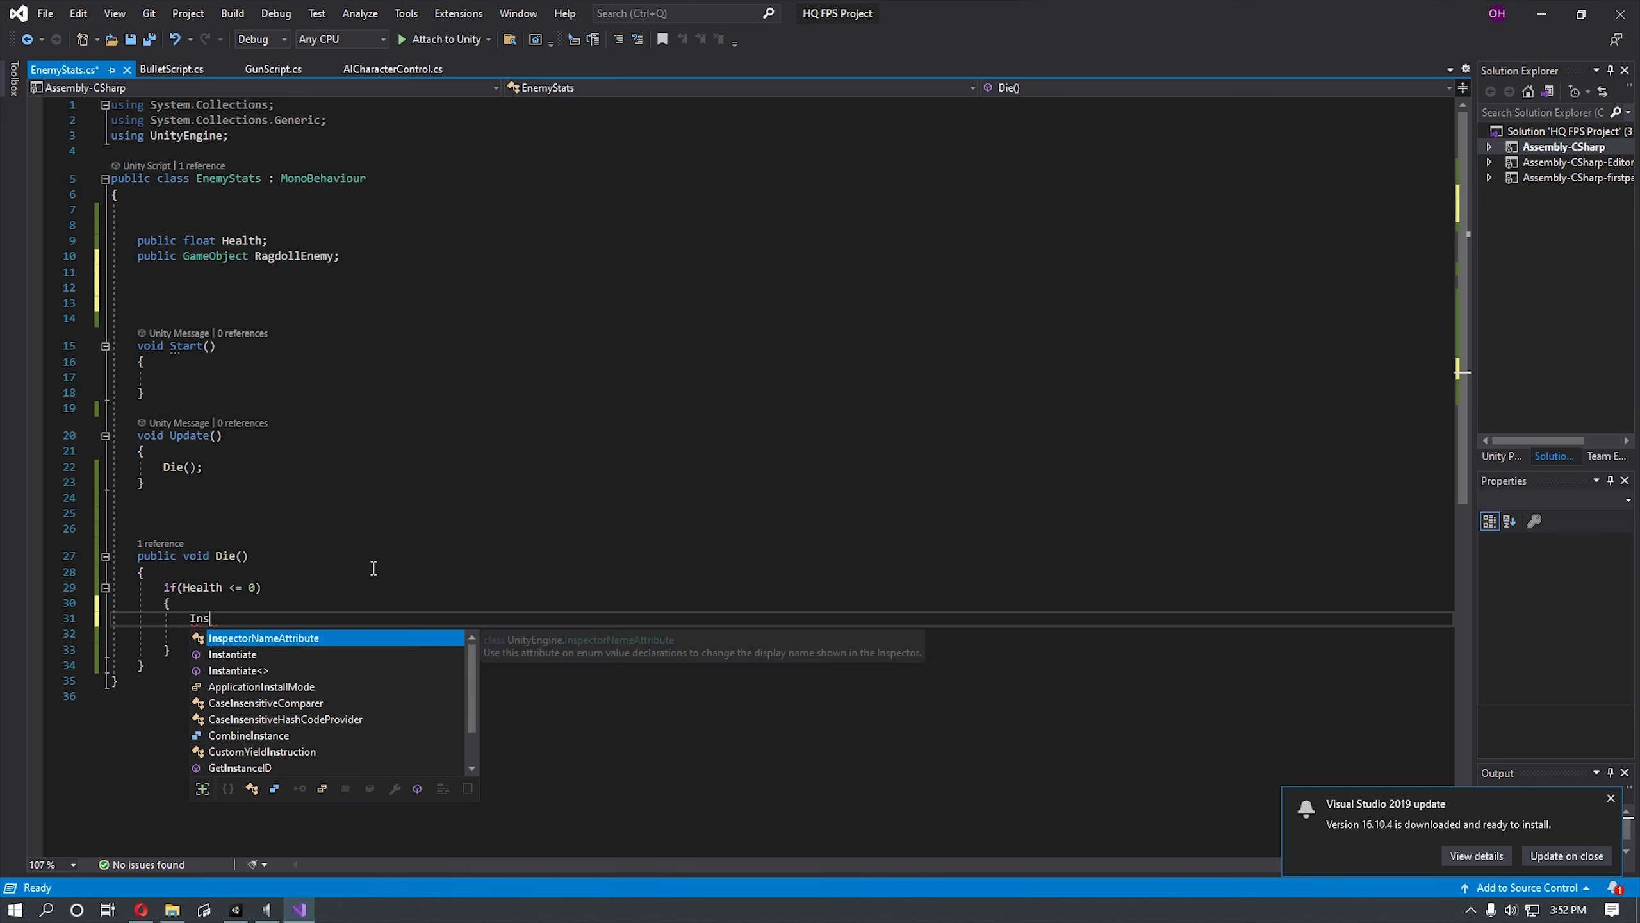
pyautogui.write('tantiate')
pyautogui.press('Tab')
pyautogui.write('(')
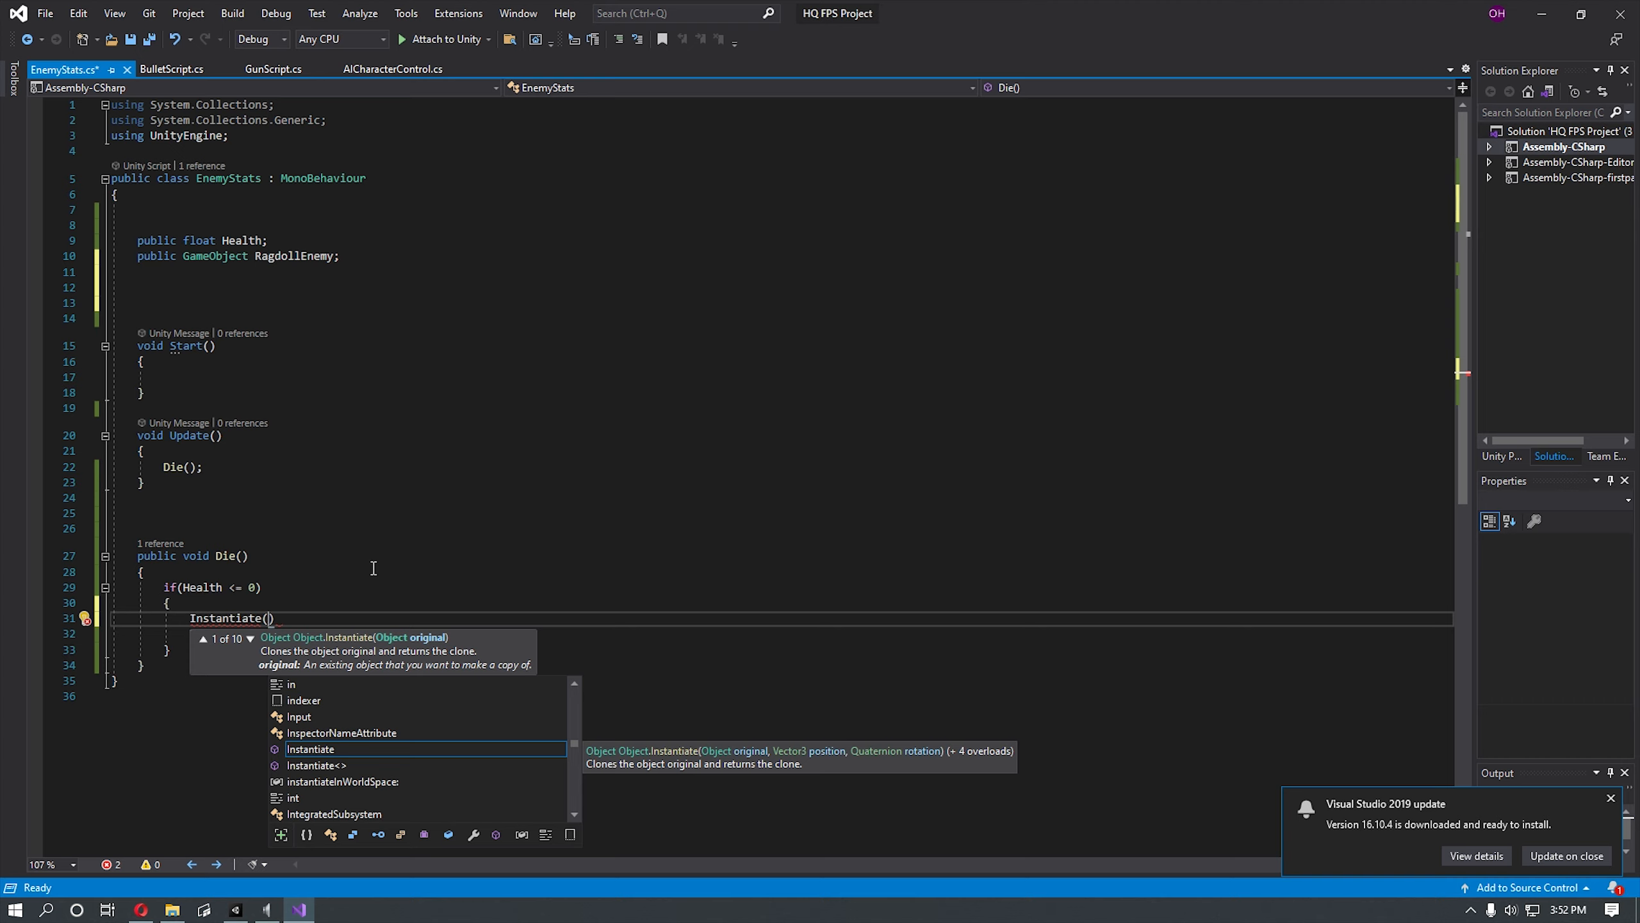
pyautogui.write('ga')
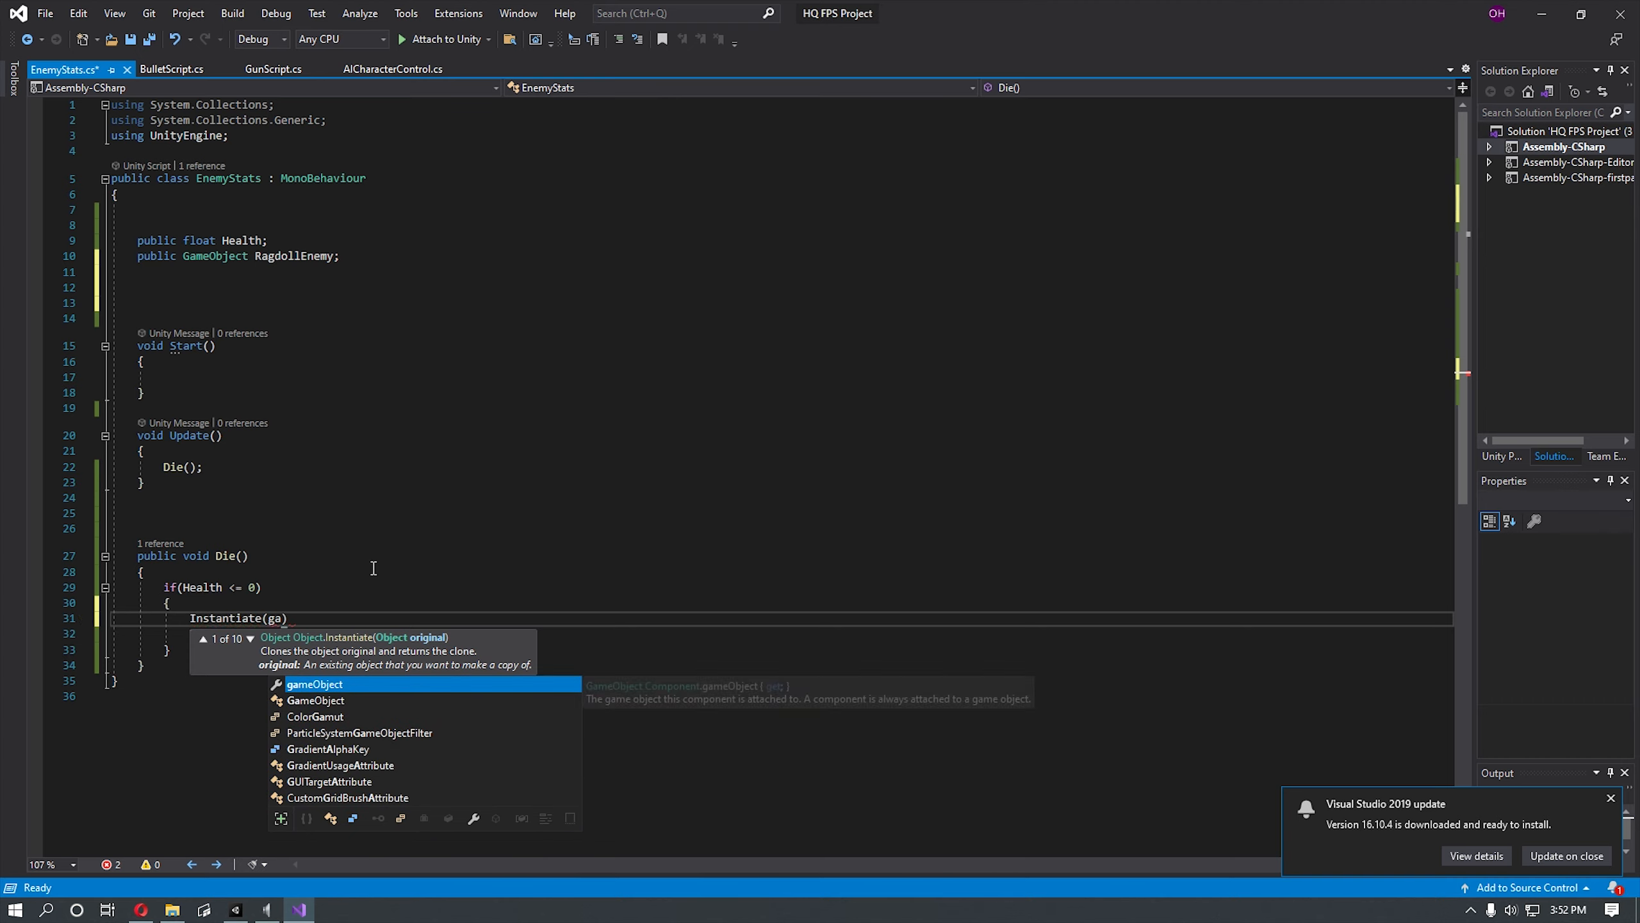
pyautogui.press('BackSpace')
pyautogui.press('BackSpace')
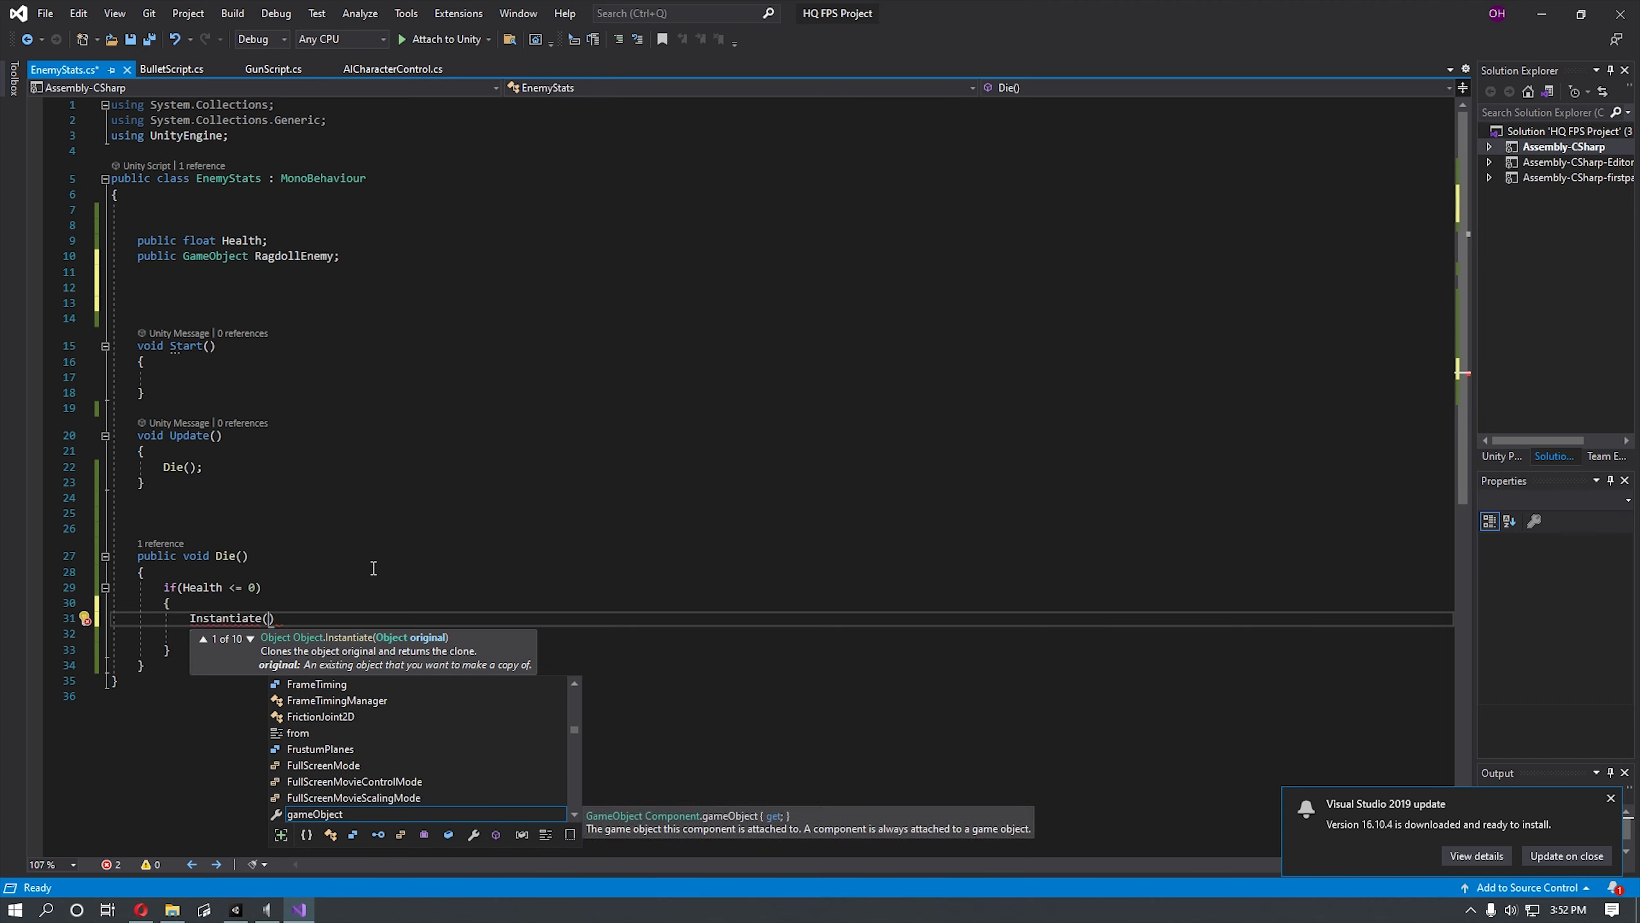
pyautogui.write('RagdollEnemy,')
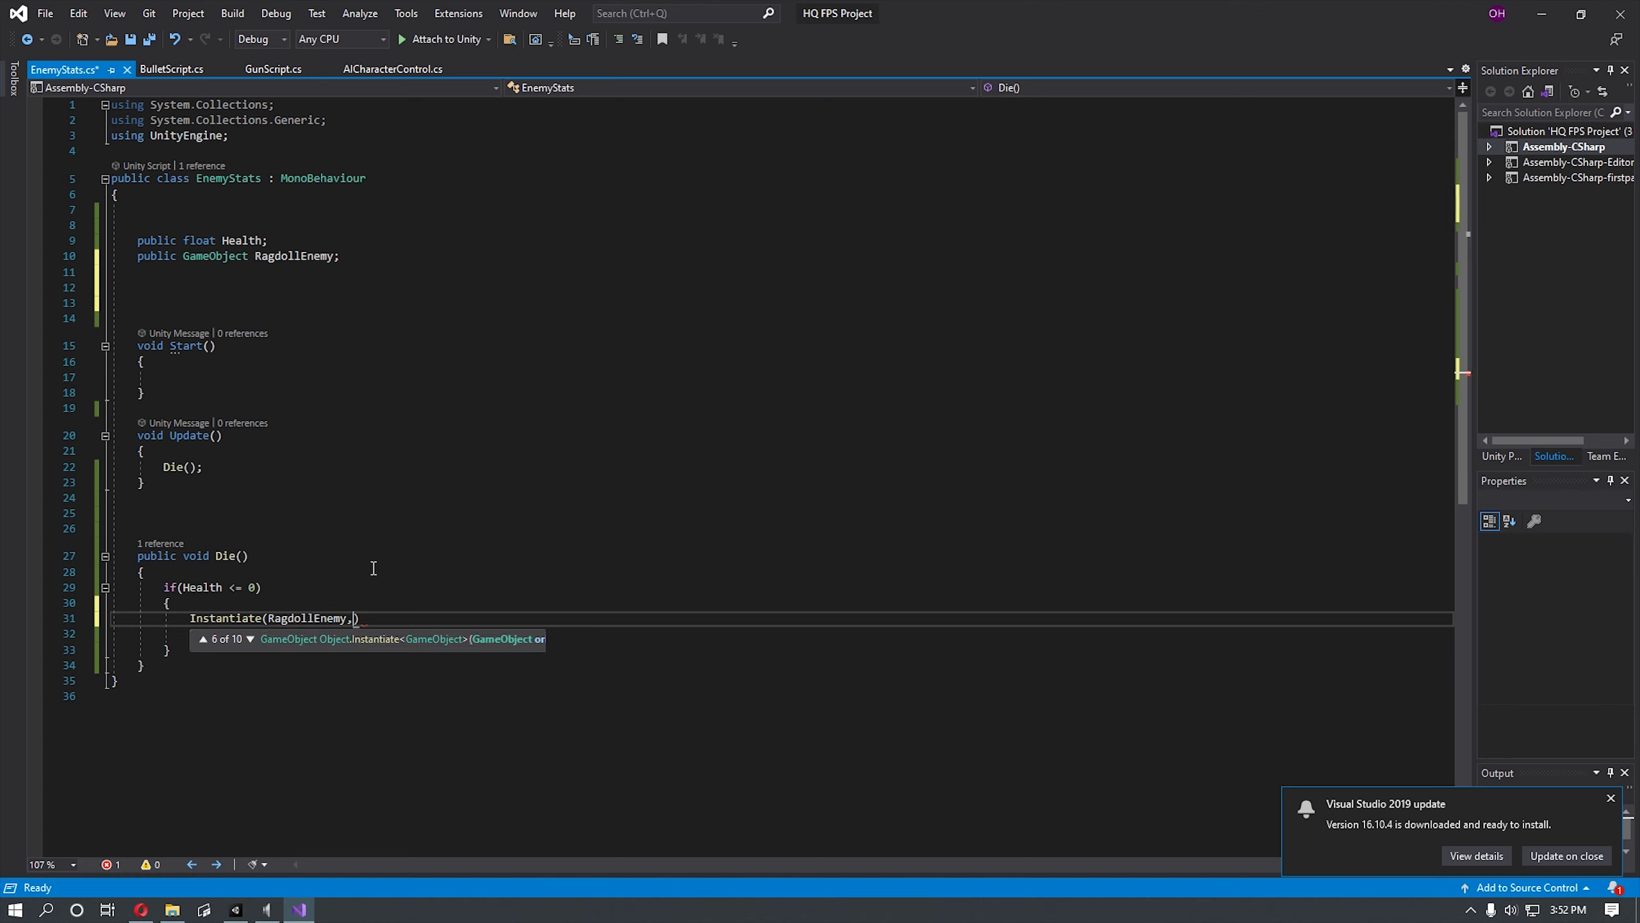
# Step: Complete the Instantiate statement with gameObject.transform.position and gameObject.transform.rotation as the remaining arguments
pyautogui.press('Left')
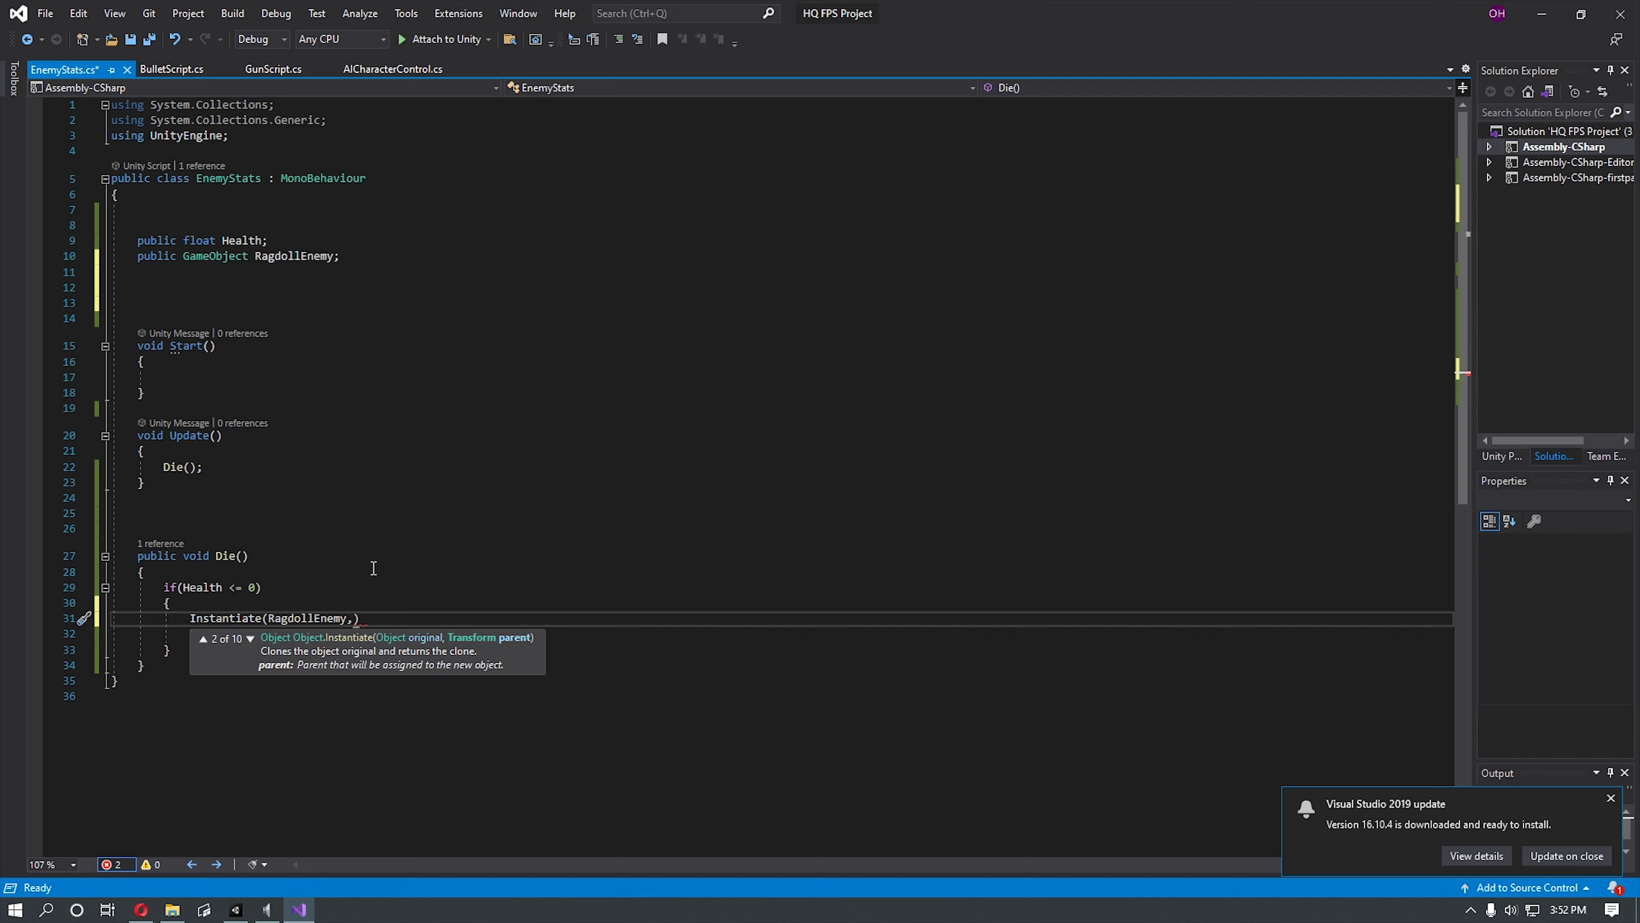
pyautogui.write('gameObject.')
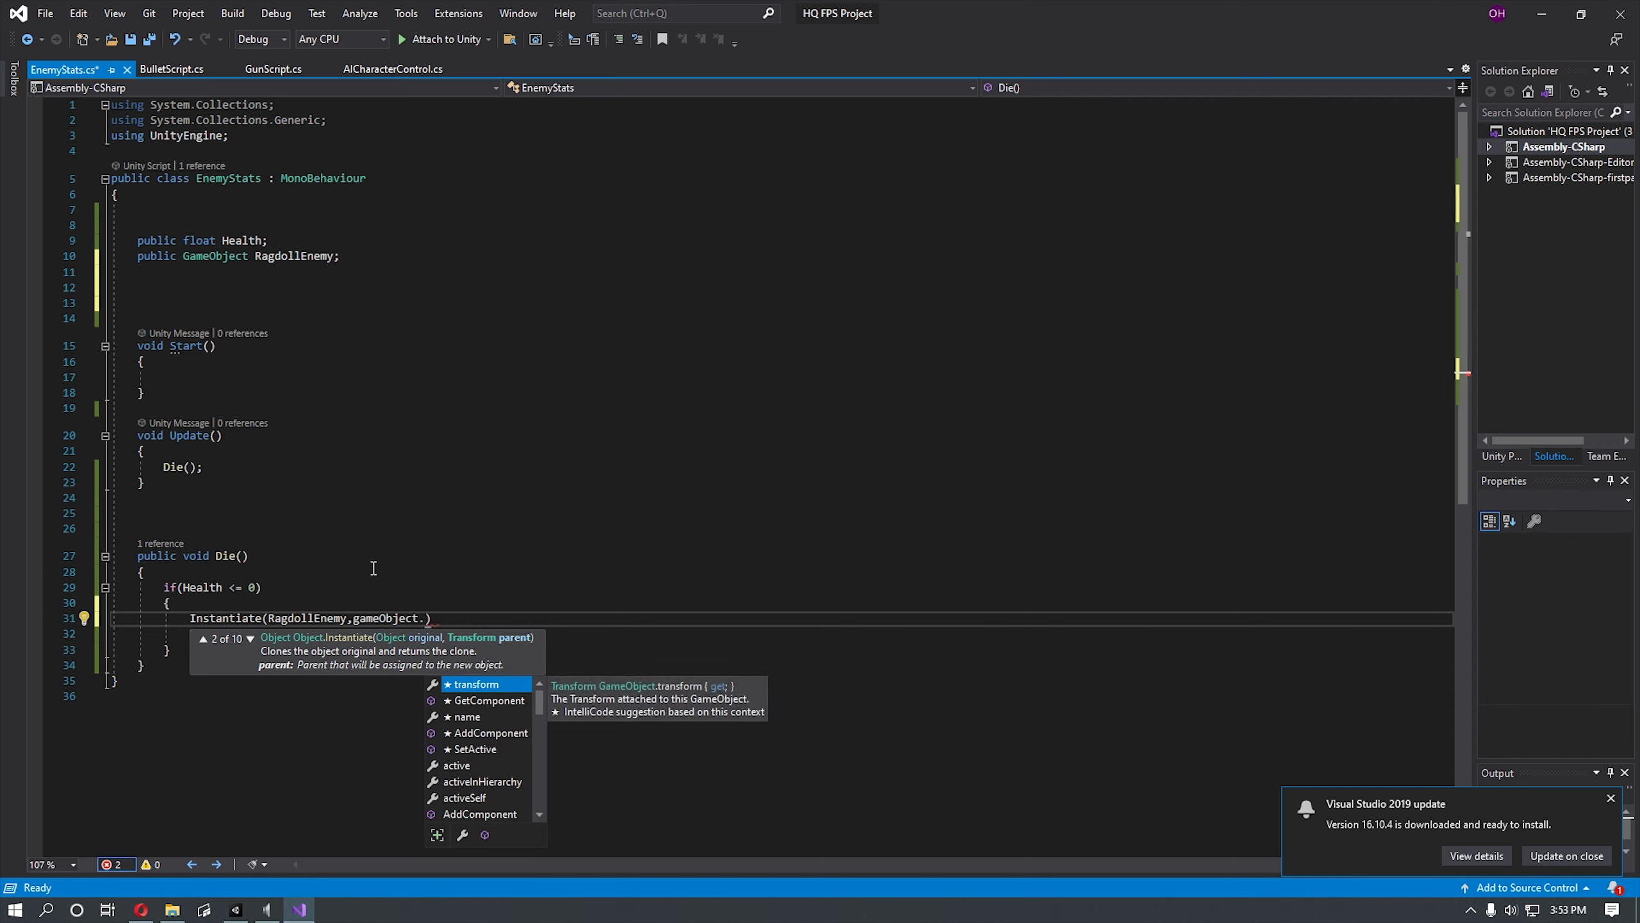
pyautogui.write('transform.position,')
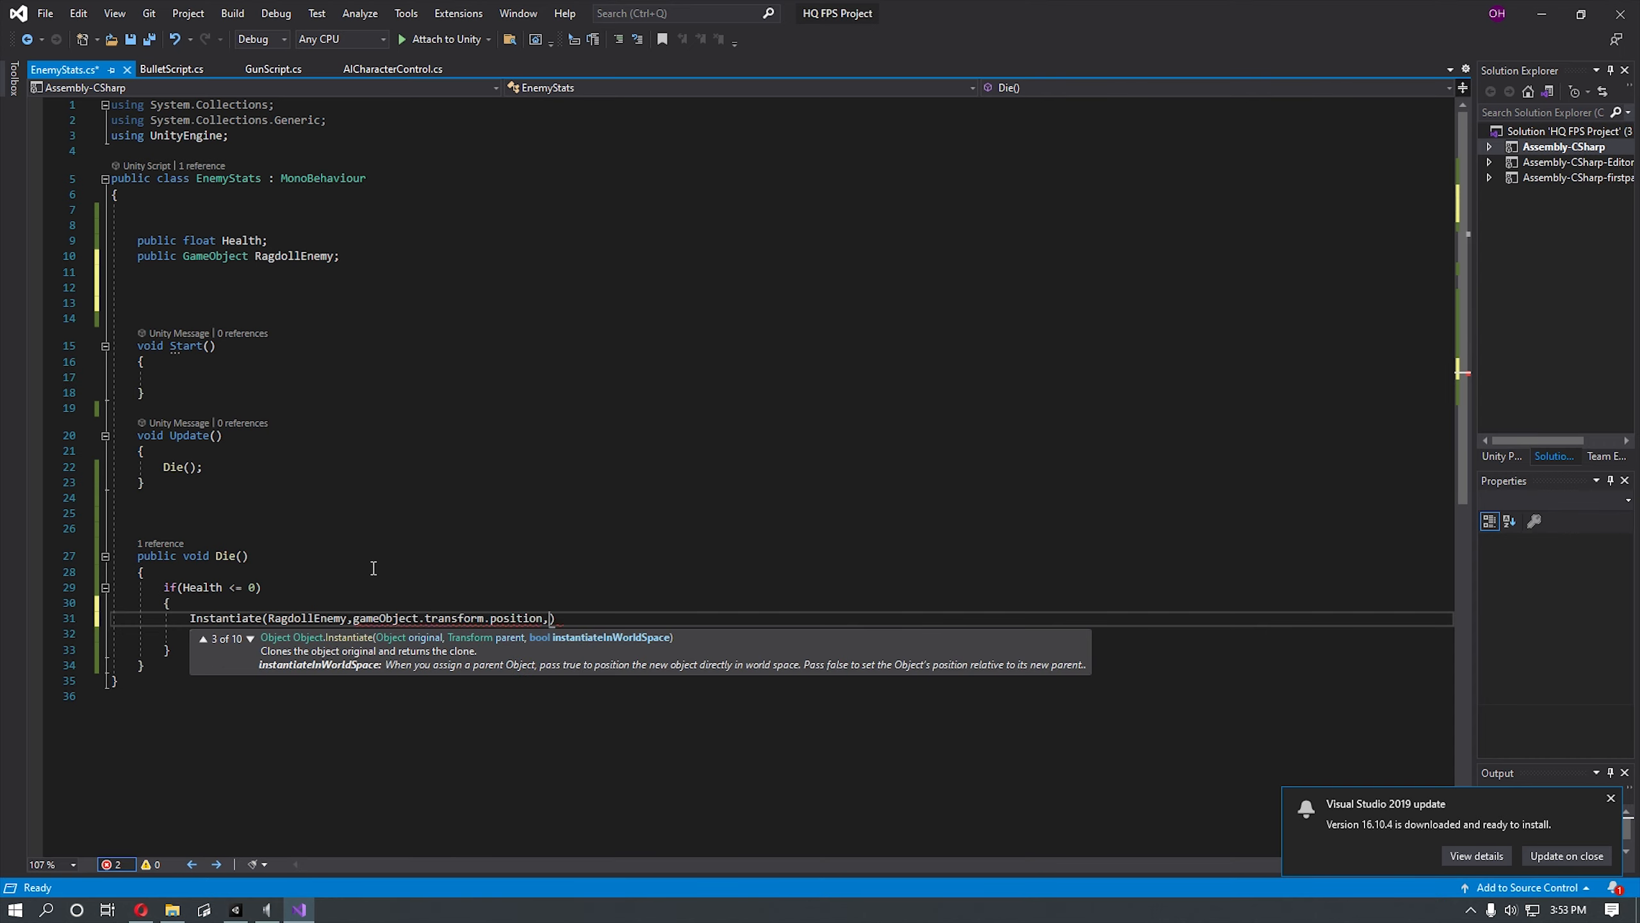
pyautogui.write('gameObject.transform.ro')
pyautogui.press('Tab')
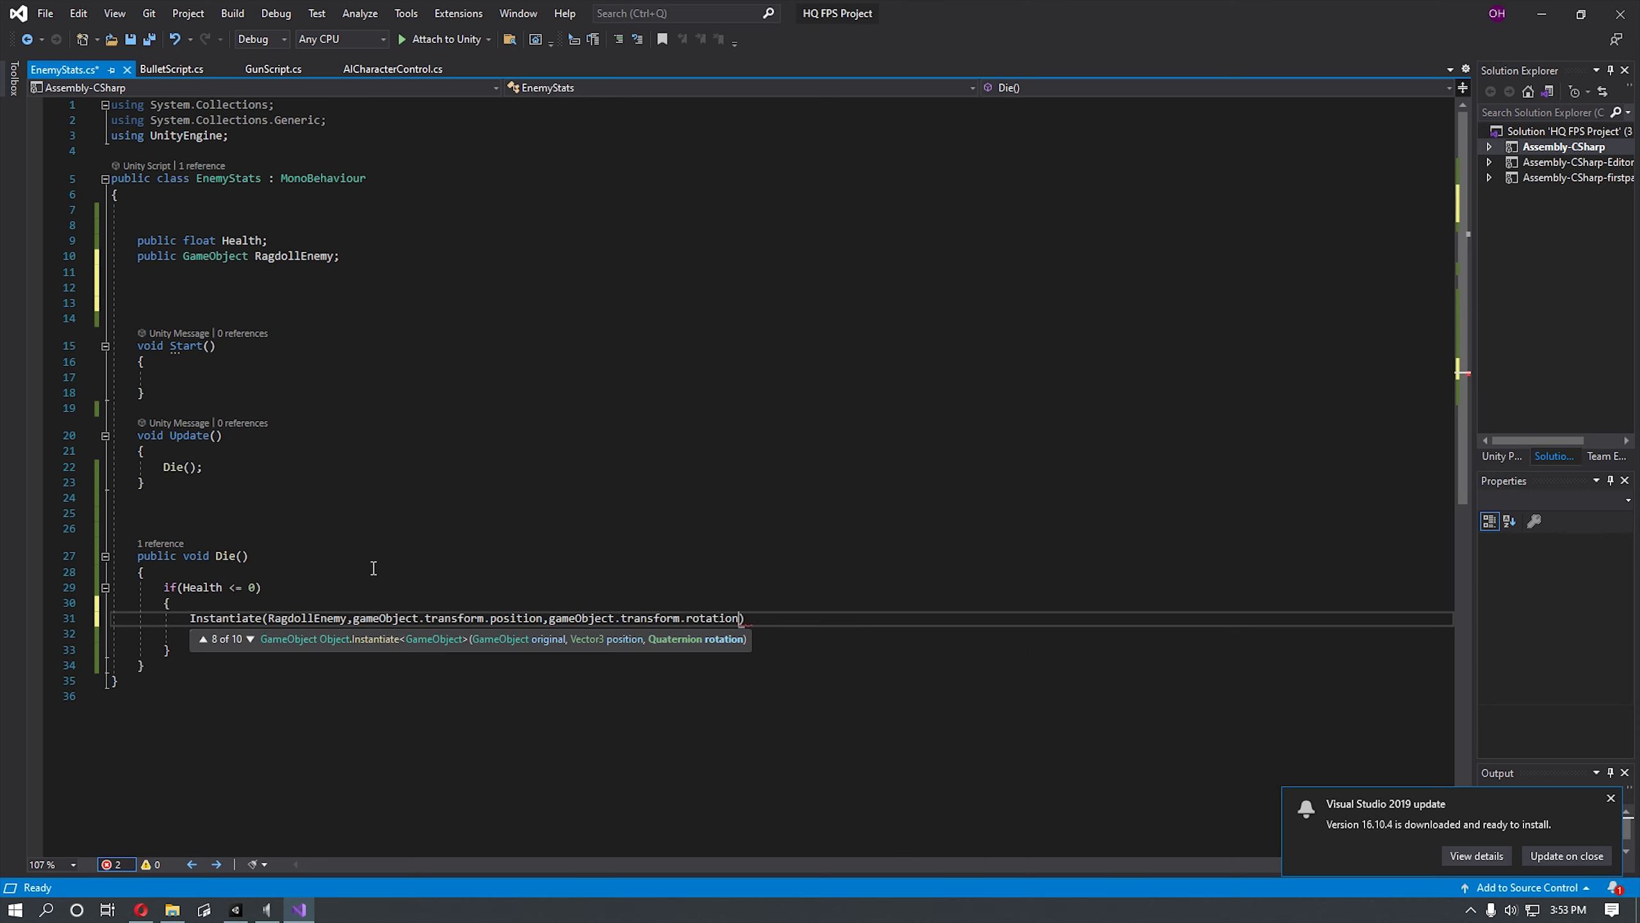
pyautogui.write(')')
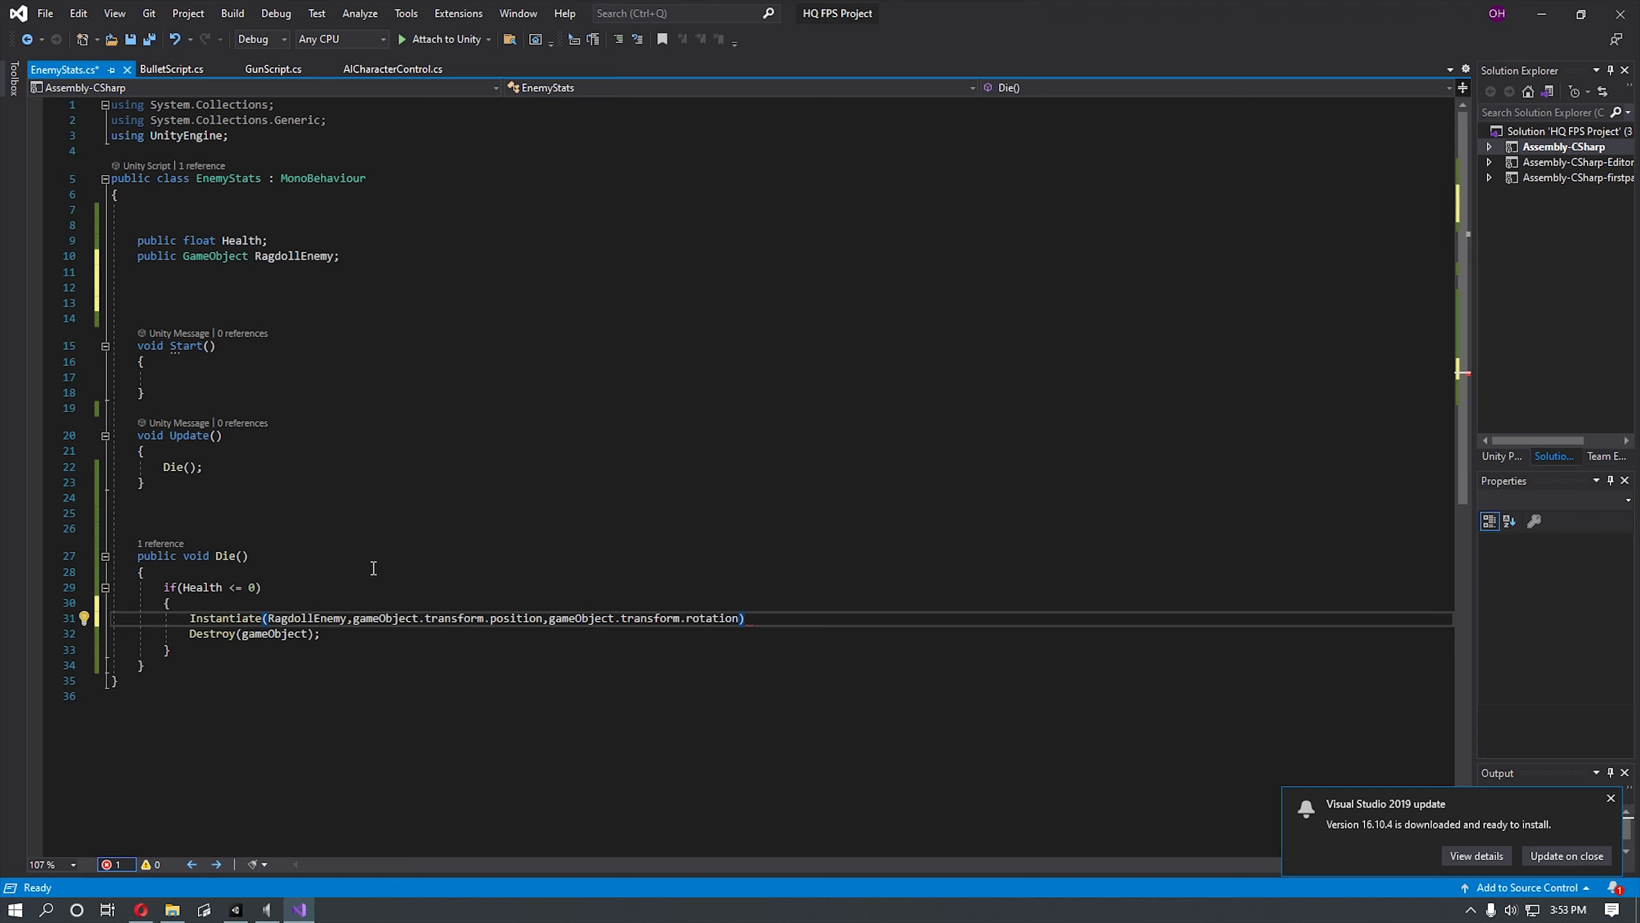
pyautogui.write(';')
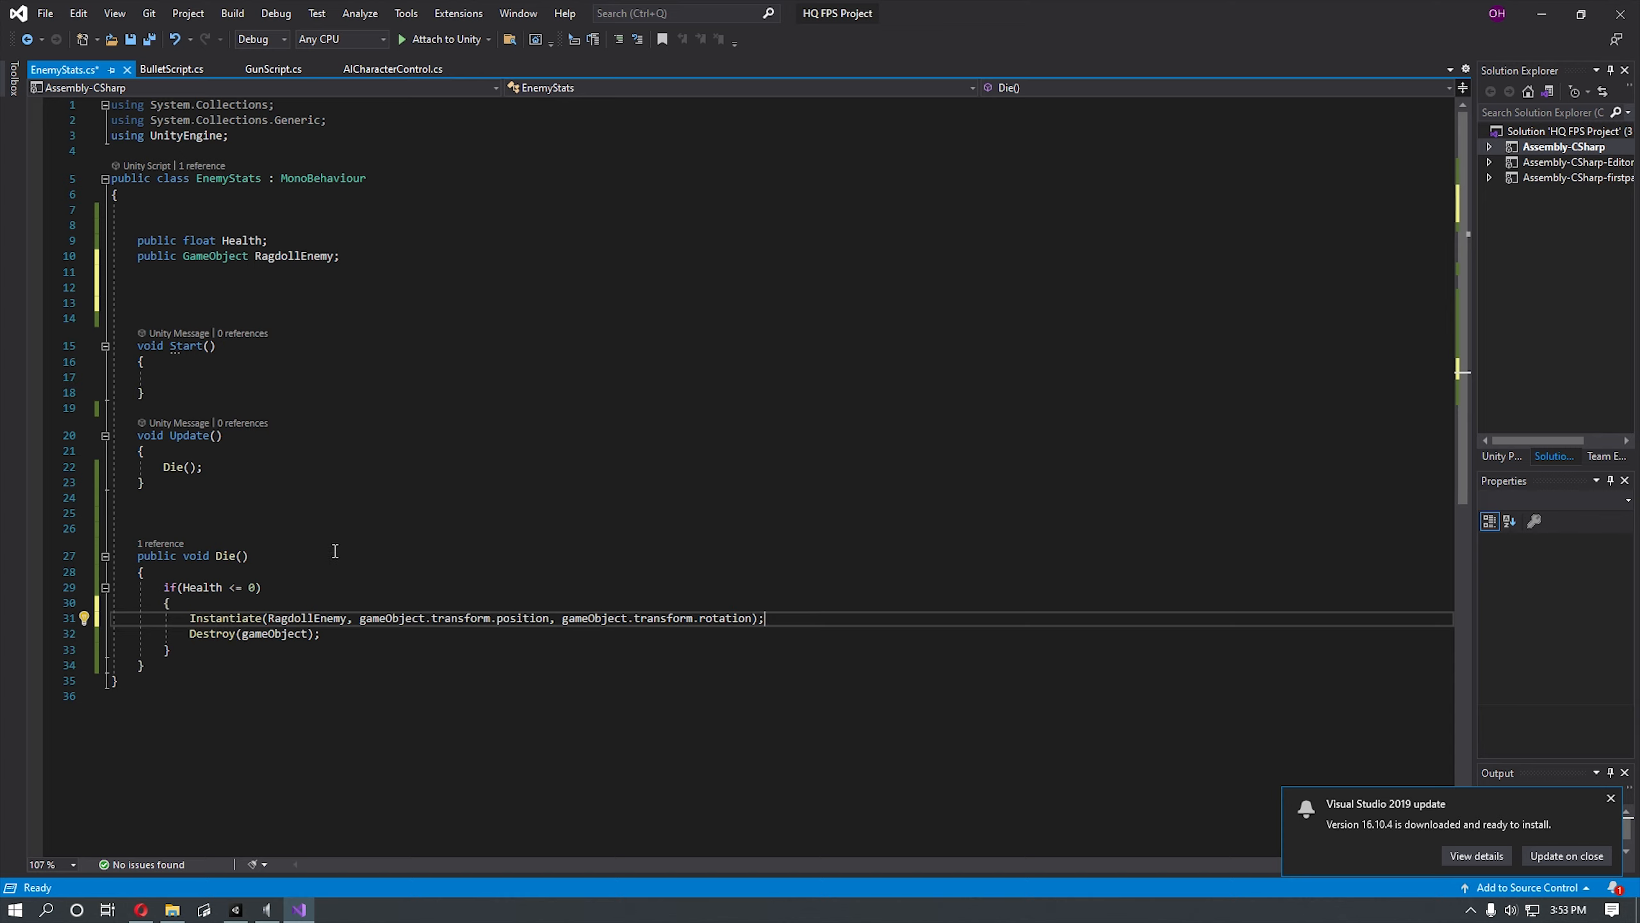
# Step: Save the EnemyStats.cs script and switch to the Unity editor
pyautogui.moveTo(189, 634); pyautogui.dragTo(219, 648)
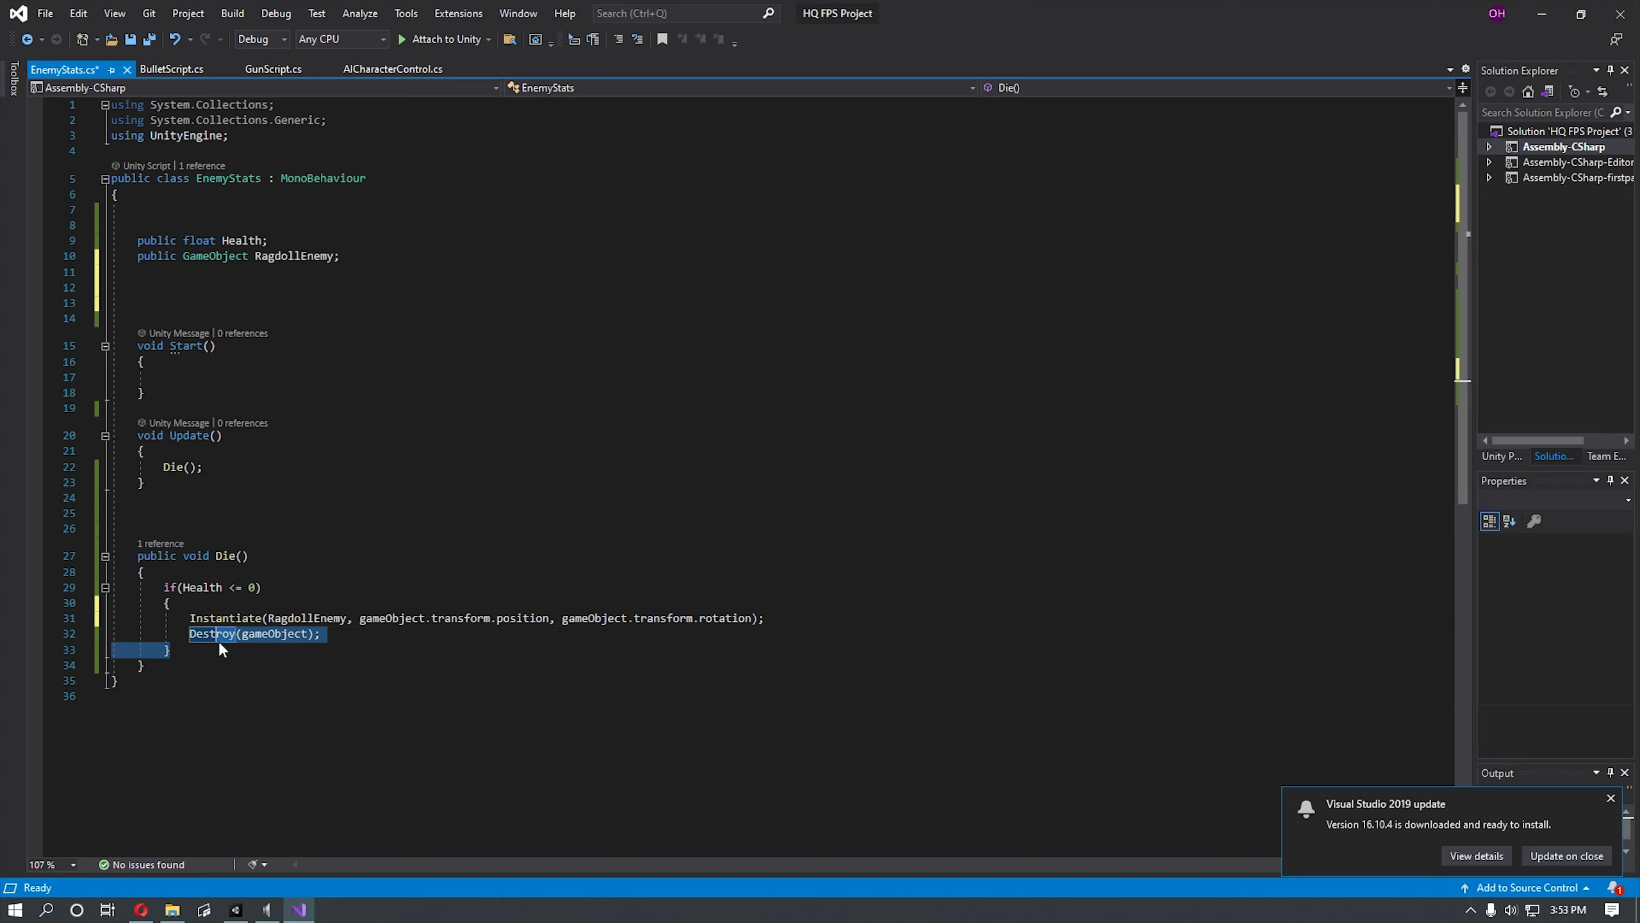
pyautogui.click(46, 13)
pyautogui.click(129, 236)
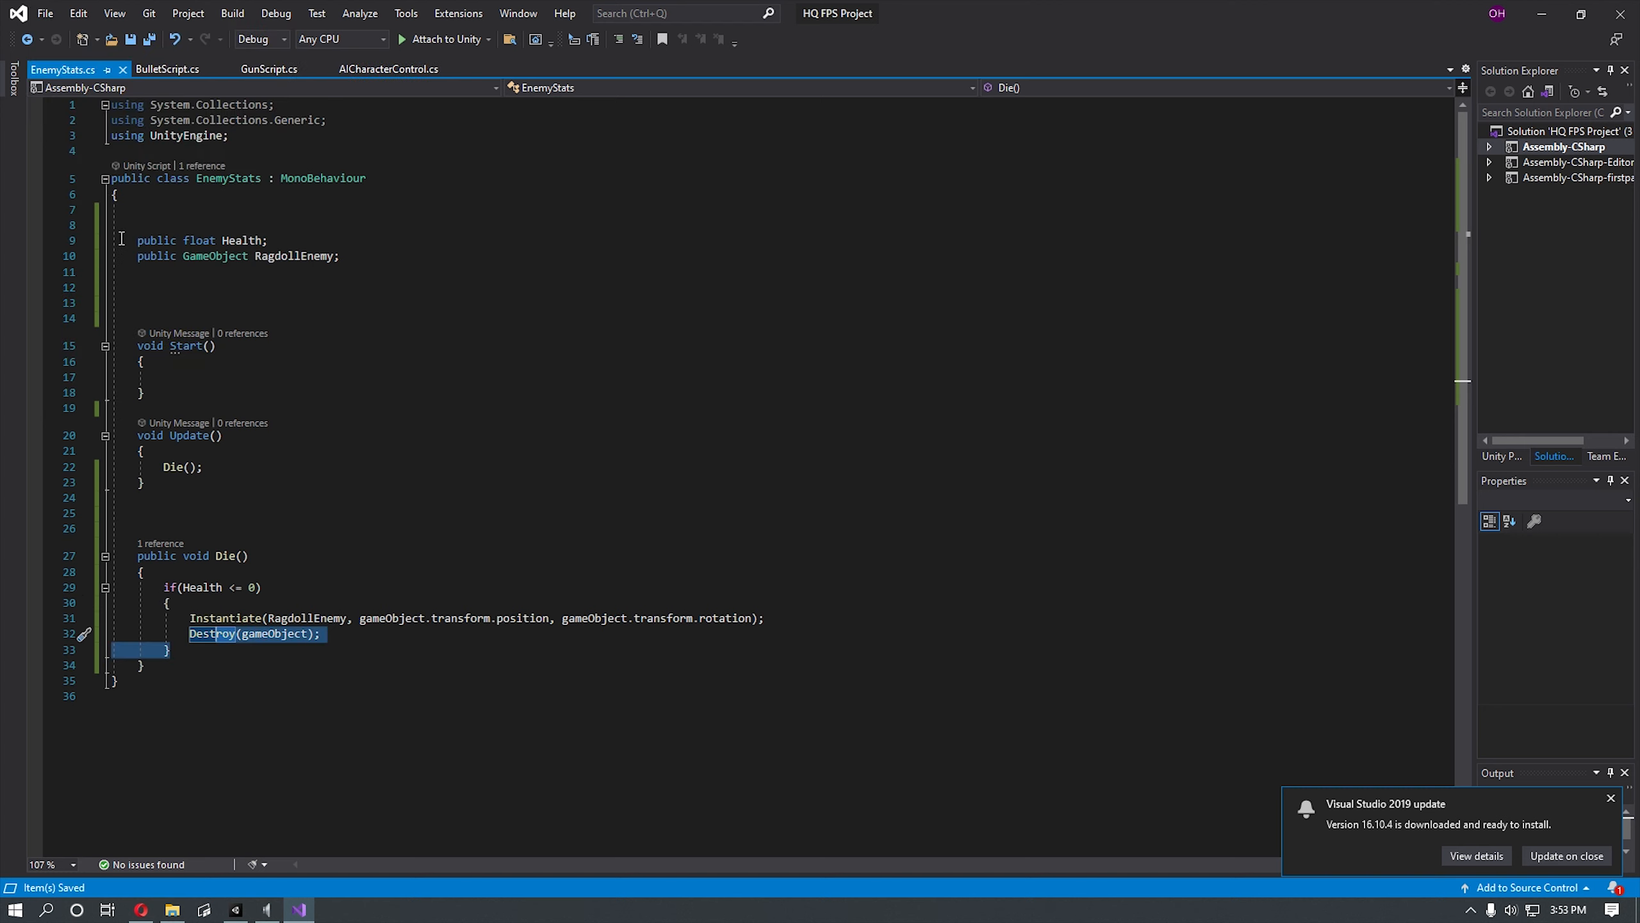
pyautogui.click(239, 919)
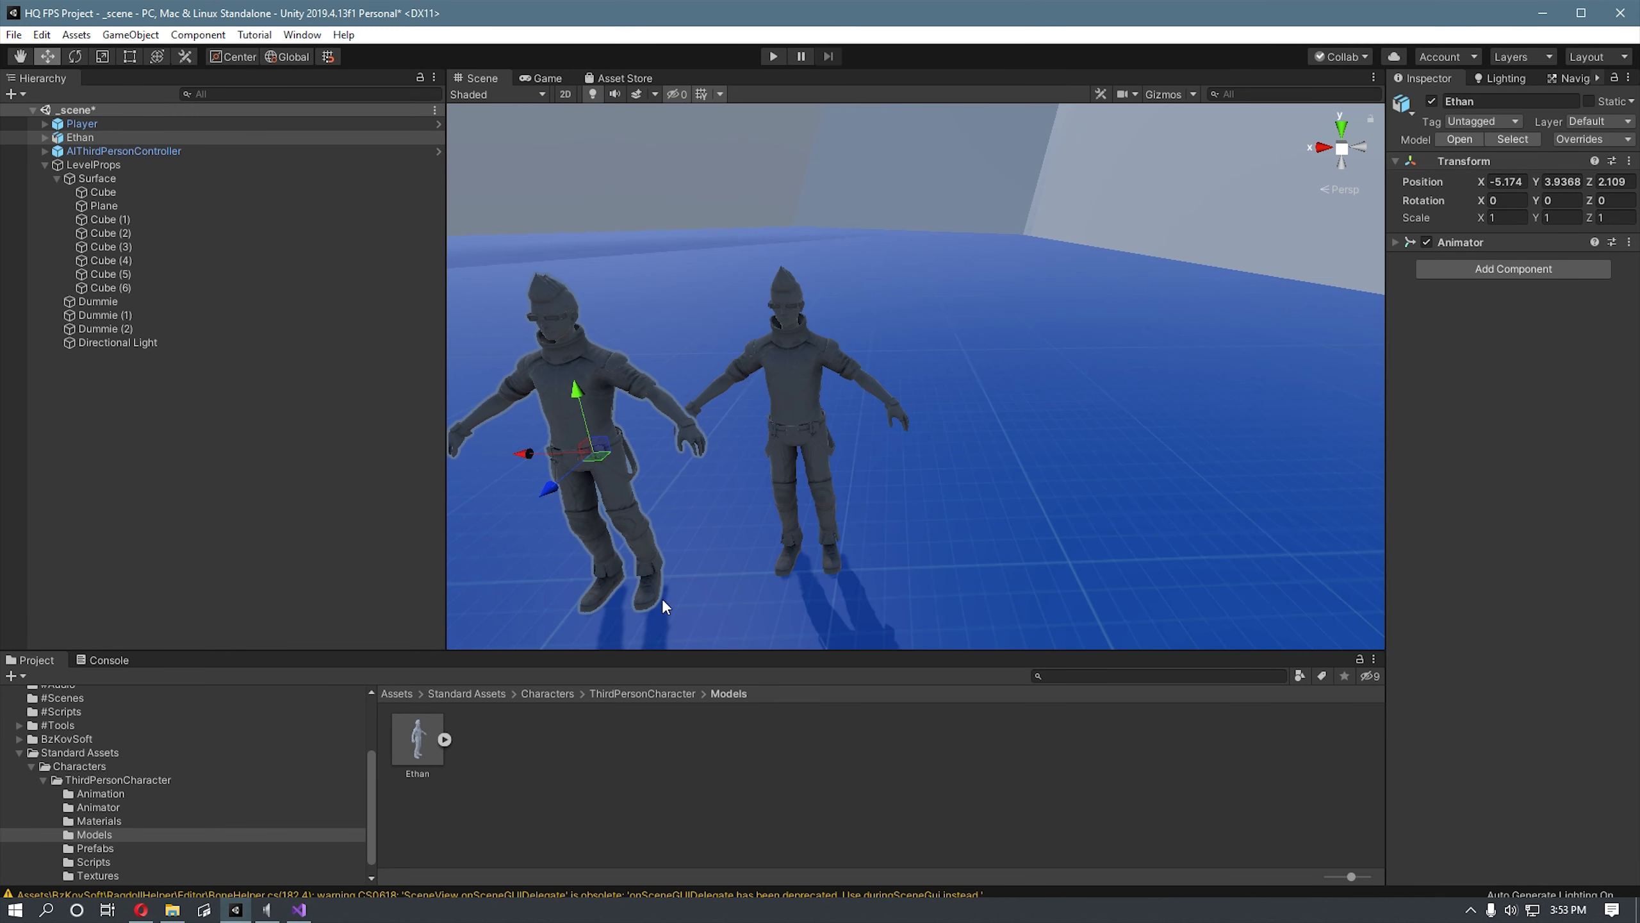
# Step: Collapse the Standard Assets folder and completely unpack the Ethan and AIThirdPersonController prefab instances in the scene
pyautogui.click(12, 755)
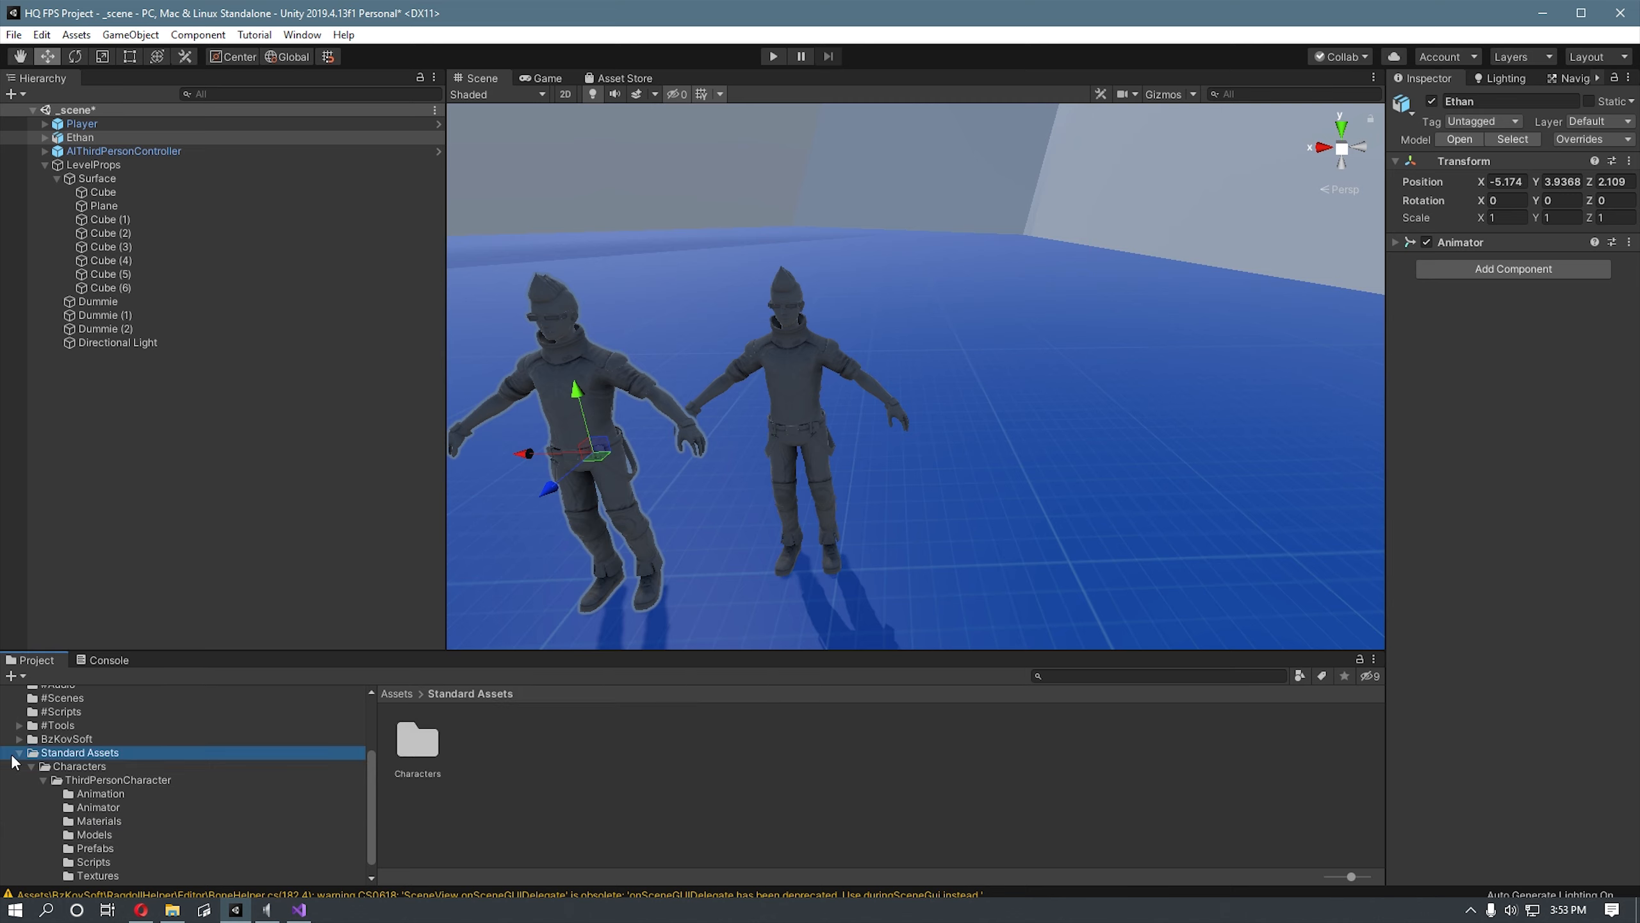
pyautogui.click(18, 754)
pyautogui.click(89, 124)
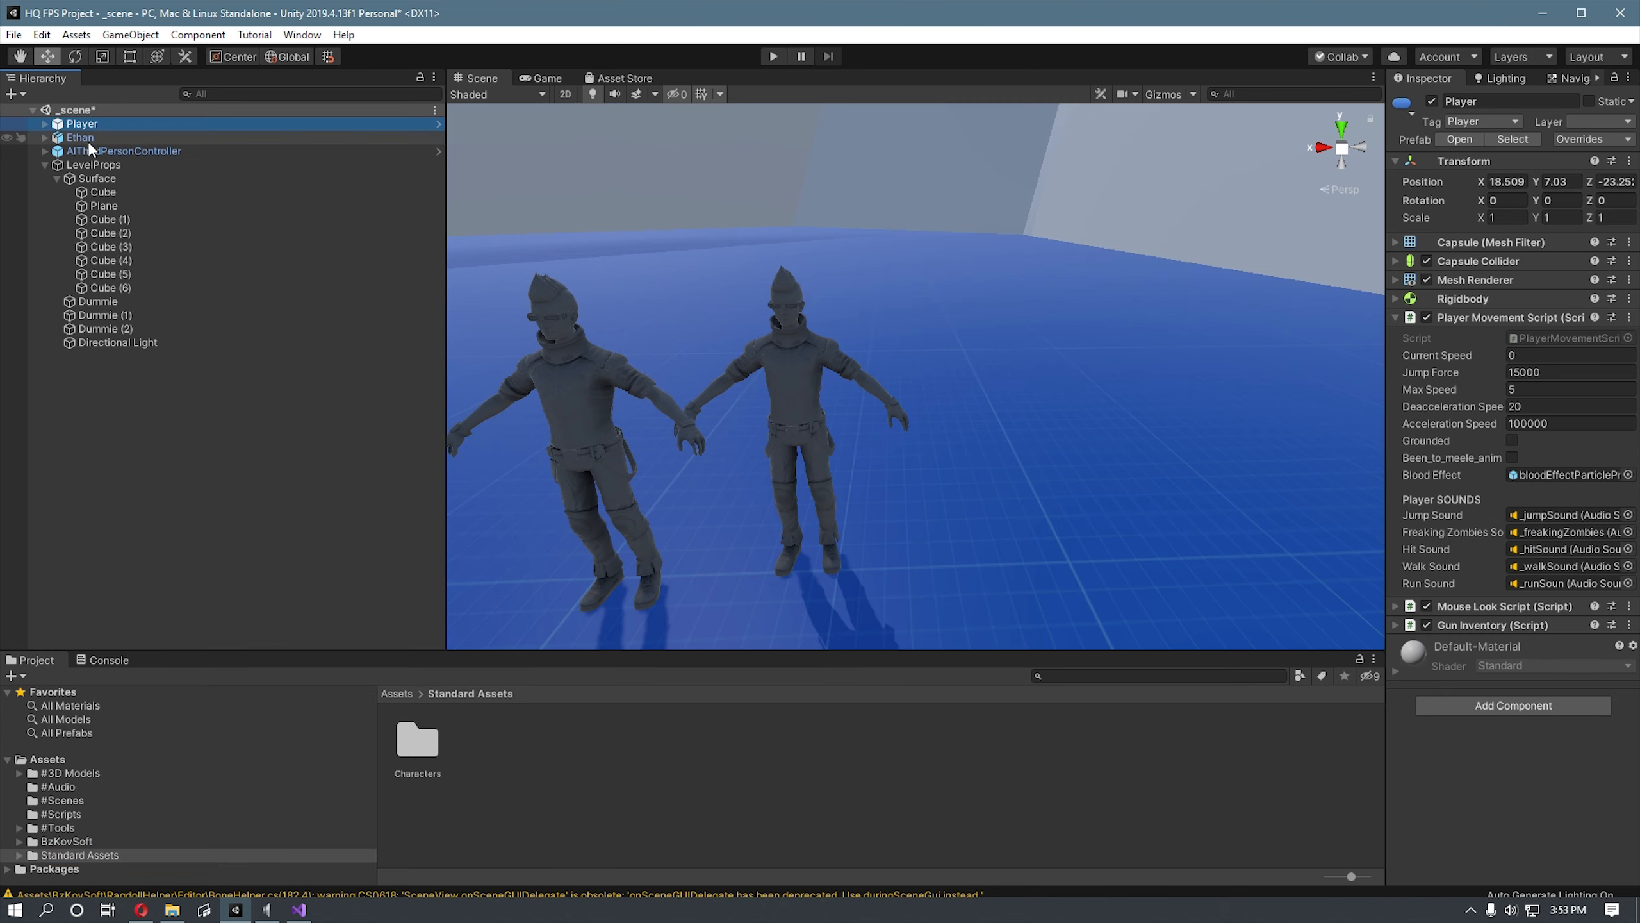
pyautogui.click(88, 138)
pyautogui.click(111, 152)
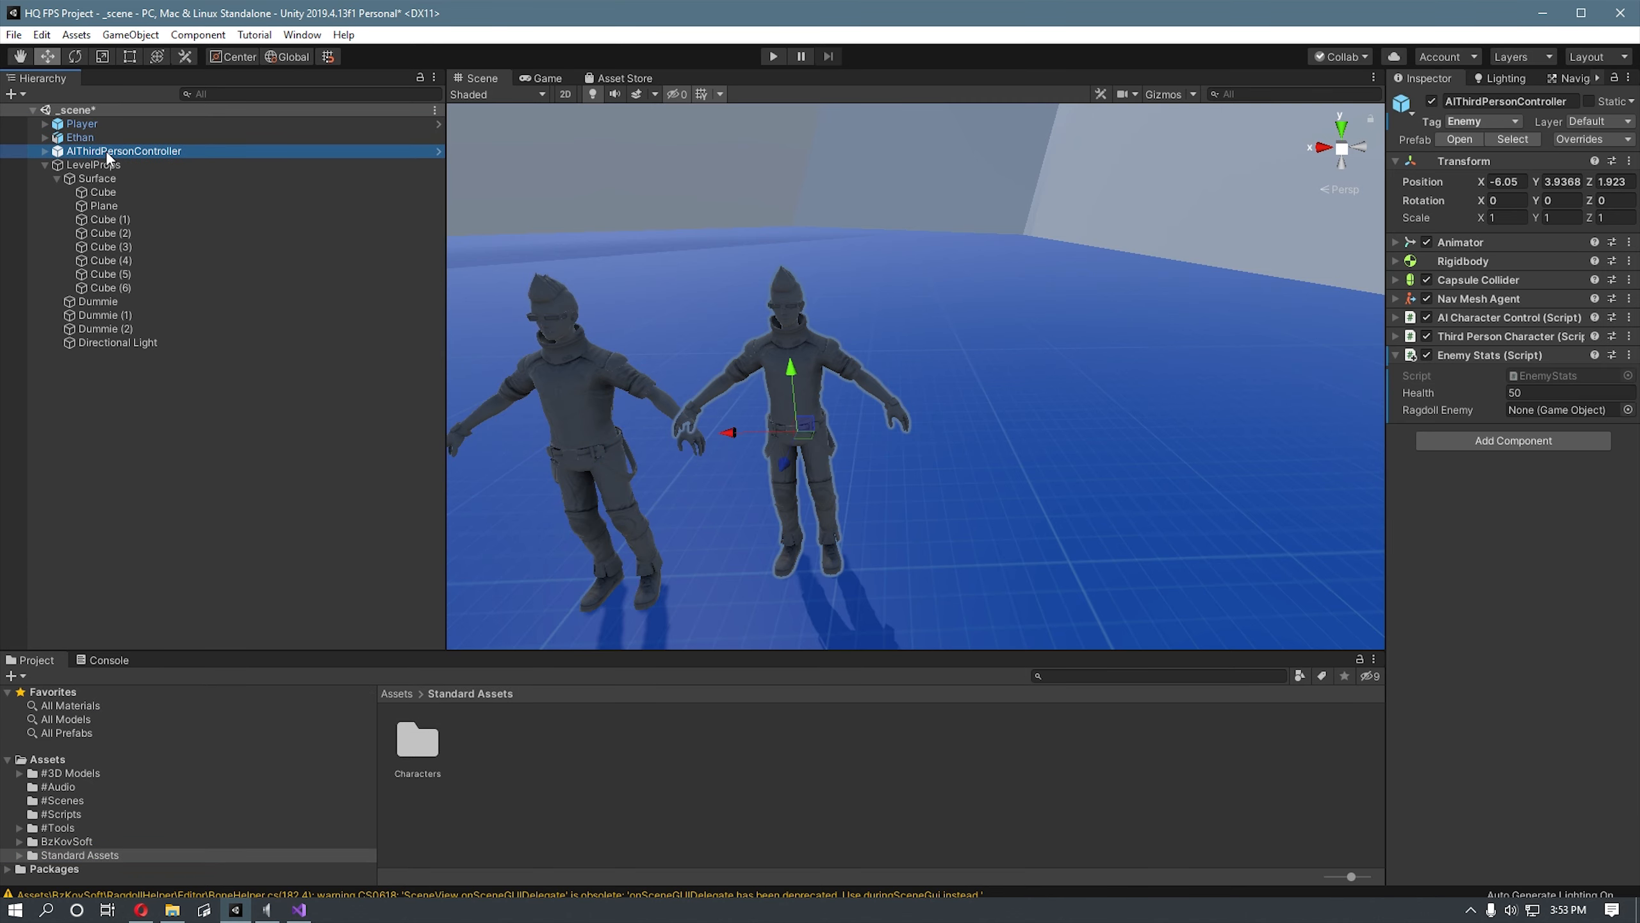
pyautogui.keyDown('ctrl'); pyautogui.click(112, 137); pyautogui.keyUp('ctrl')
pyautogui.rightClick(103, 147)
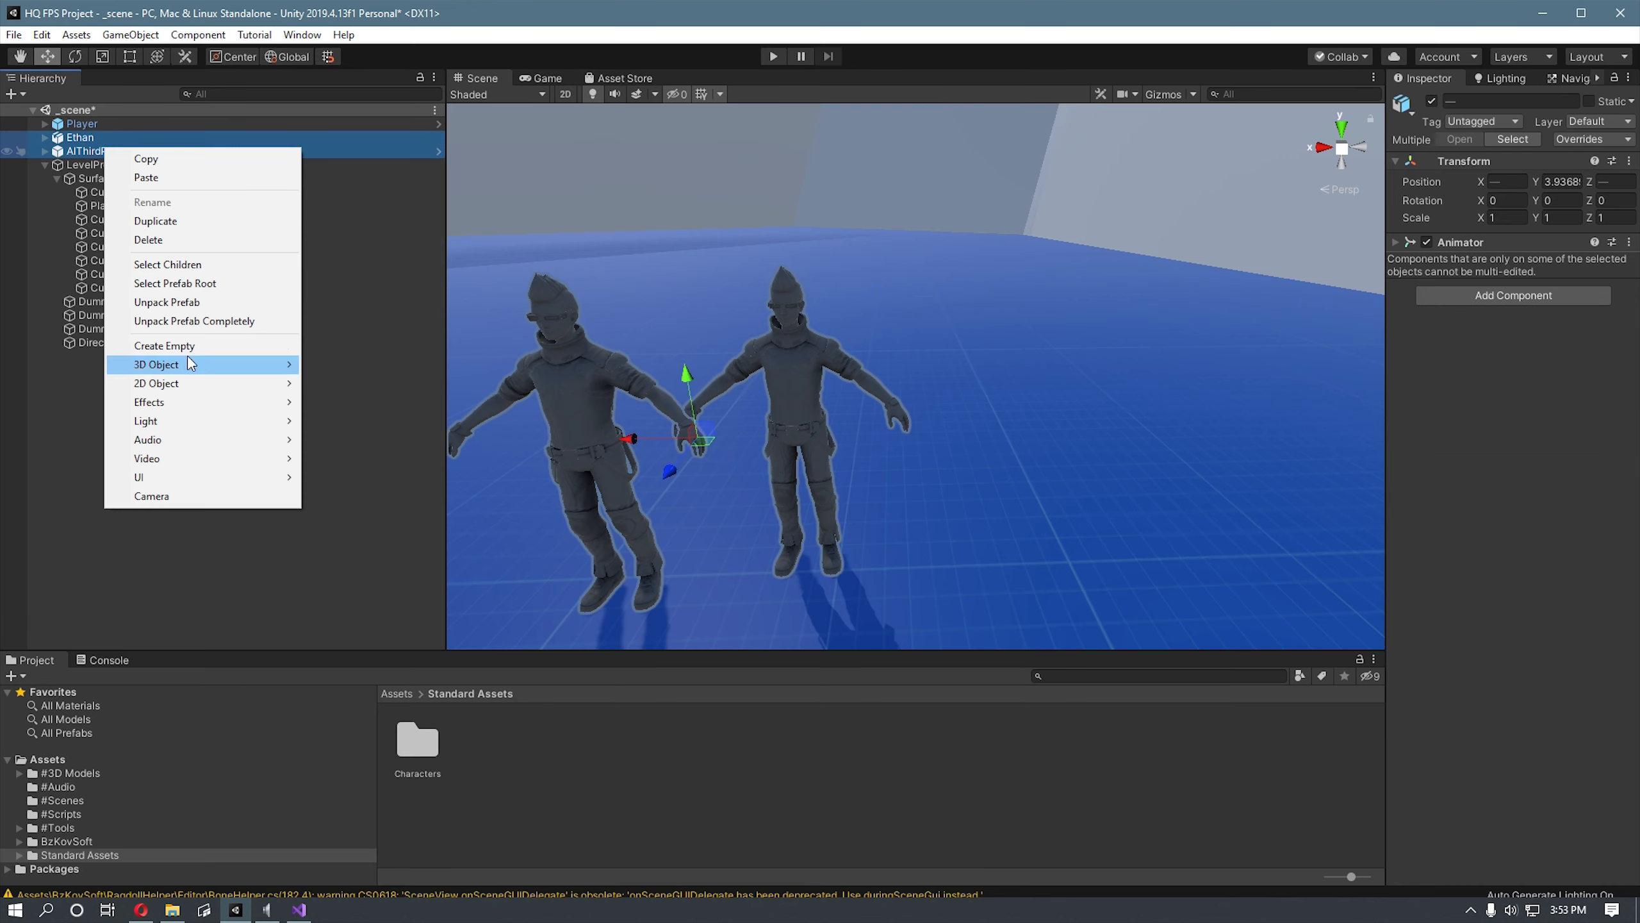
pyautogui.click(190, 321)
# Step: Rename AIThirdPersonController as "Zombie AI" and Ethan as "Zombie Radoll"
pyautogui.click(97, 152)
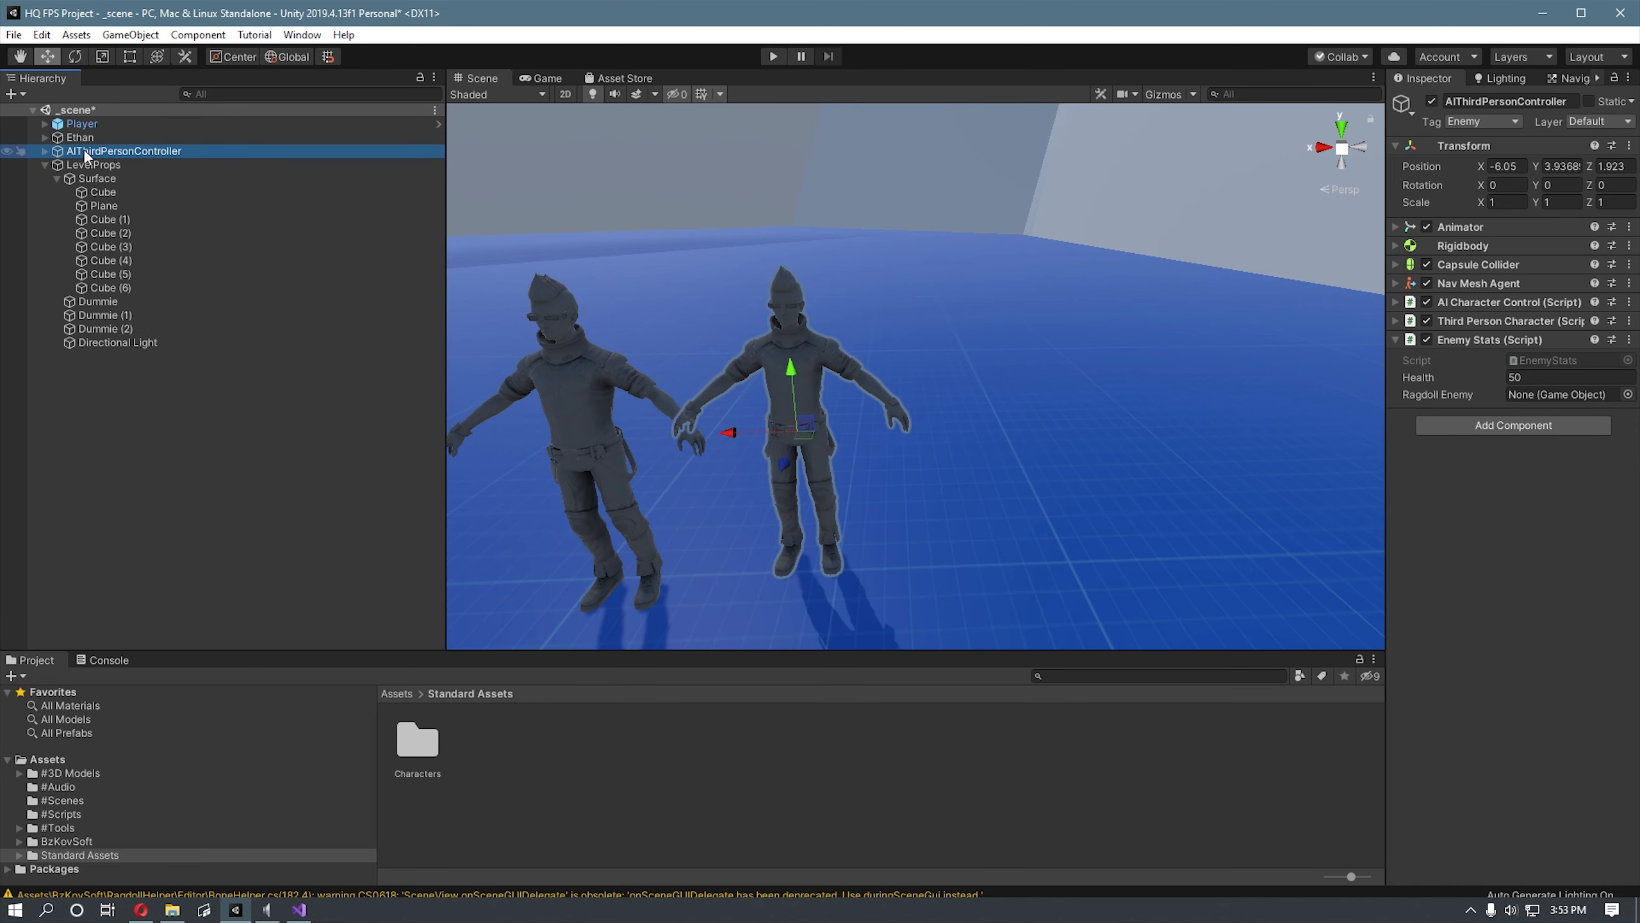
pyautogui.click(78, 154)
pyautogui.click(87, 138)
pyautogui.press('F2')
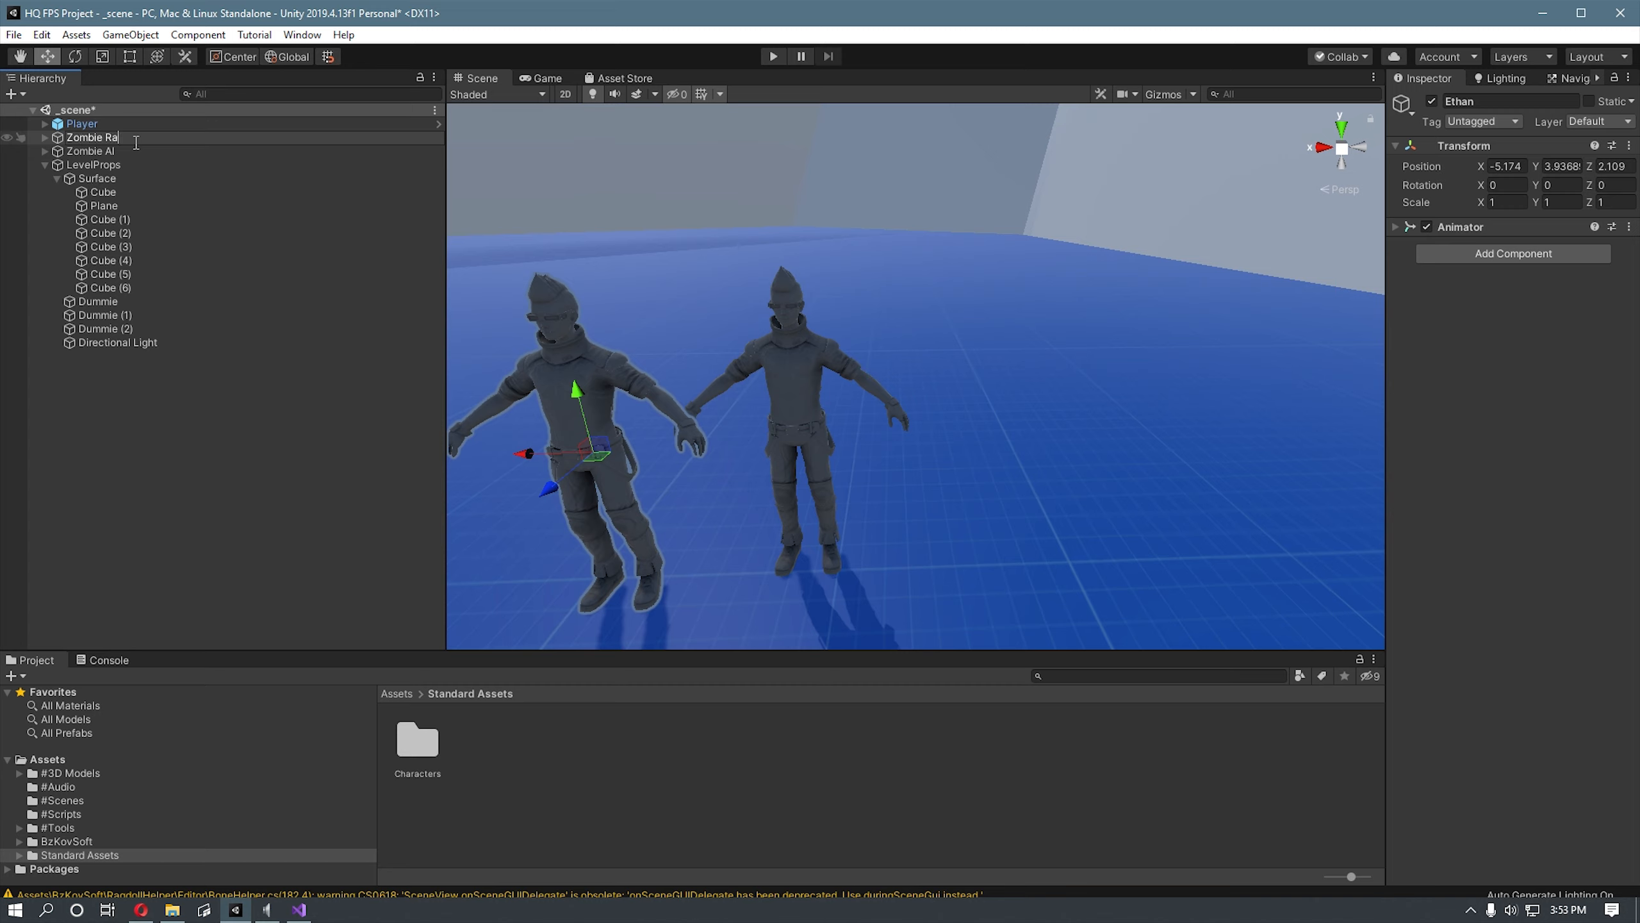
pyautogui.write('Zombie Radoll')
pyautogui.press('Return')
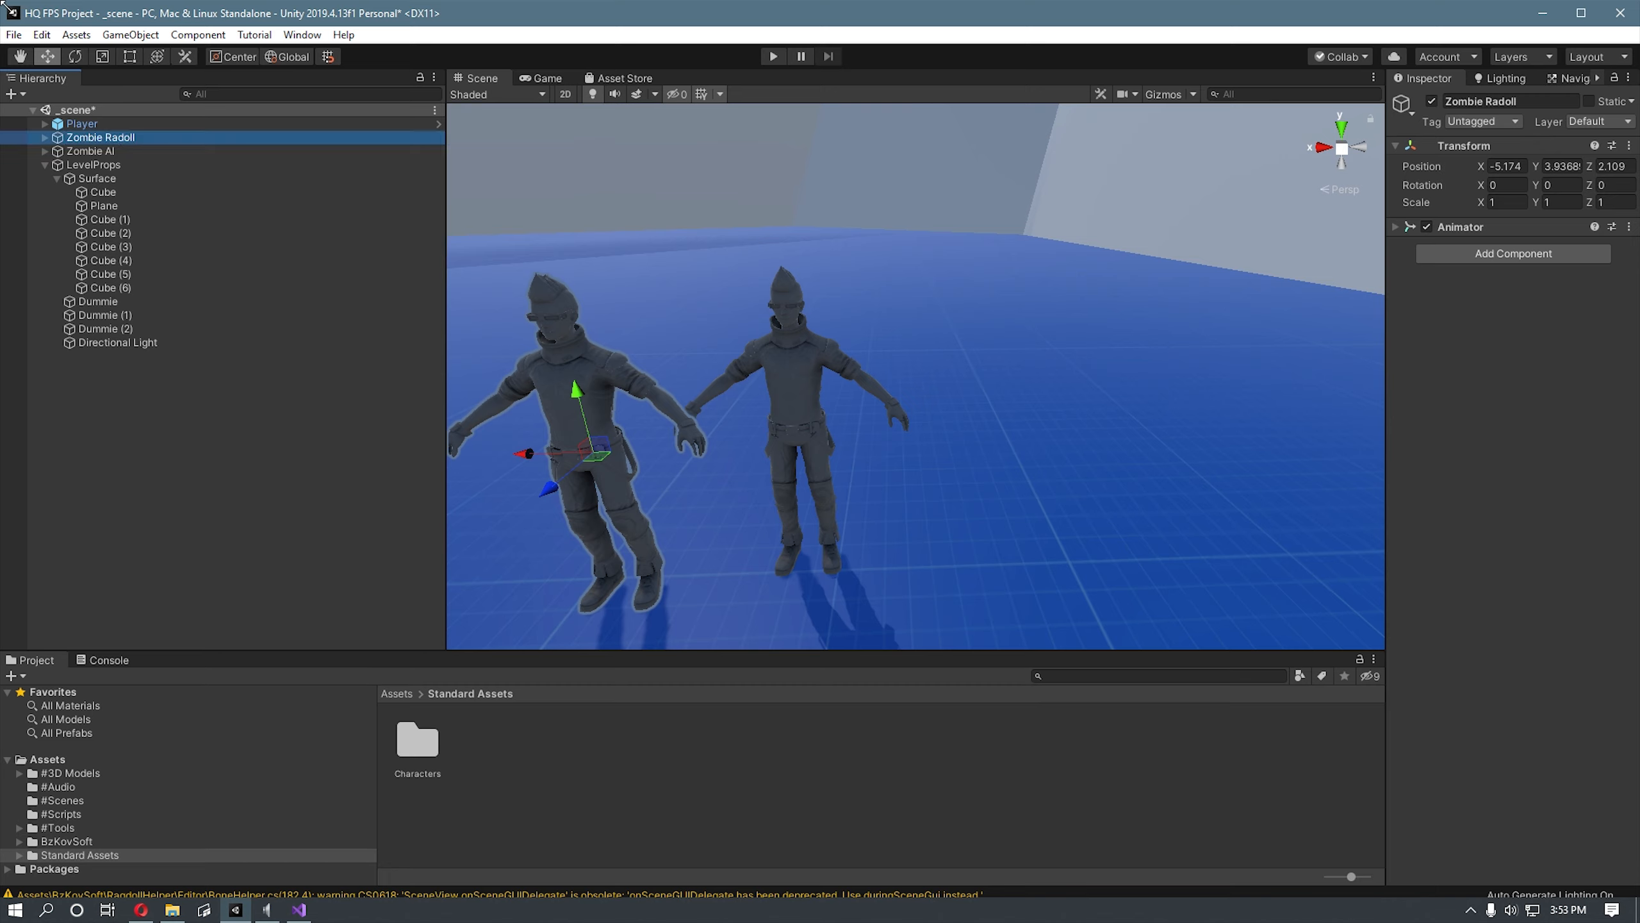
# Step: Create prefabs of Zombie Radoll and Zombie AI in the #Tools folder and delete Zombie Radoll from the scene
pyautogui.click(77, 828)
pyautogui.moveTo(103, 136); pyautogui.dragTo(969, 796)
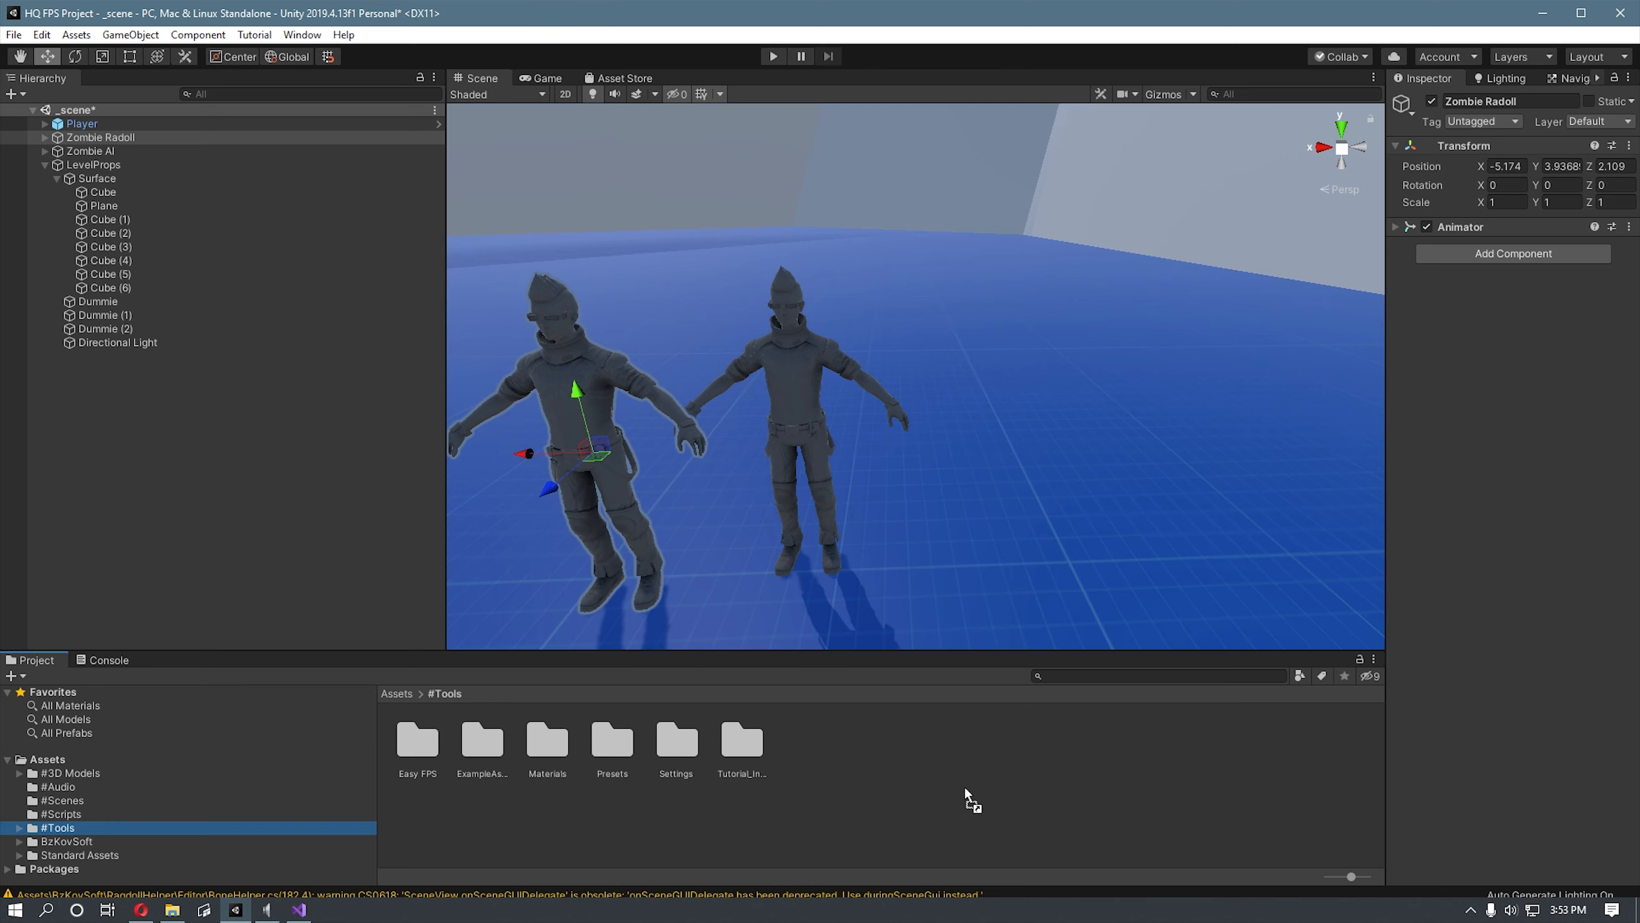
pyautogui.moveTo(53, 161); pyautogui.dragTo(968, 796)
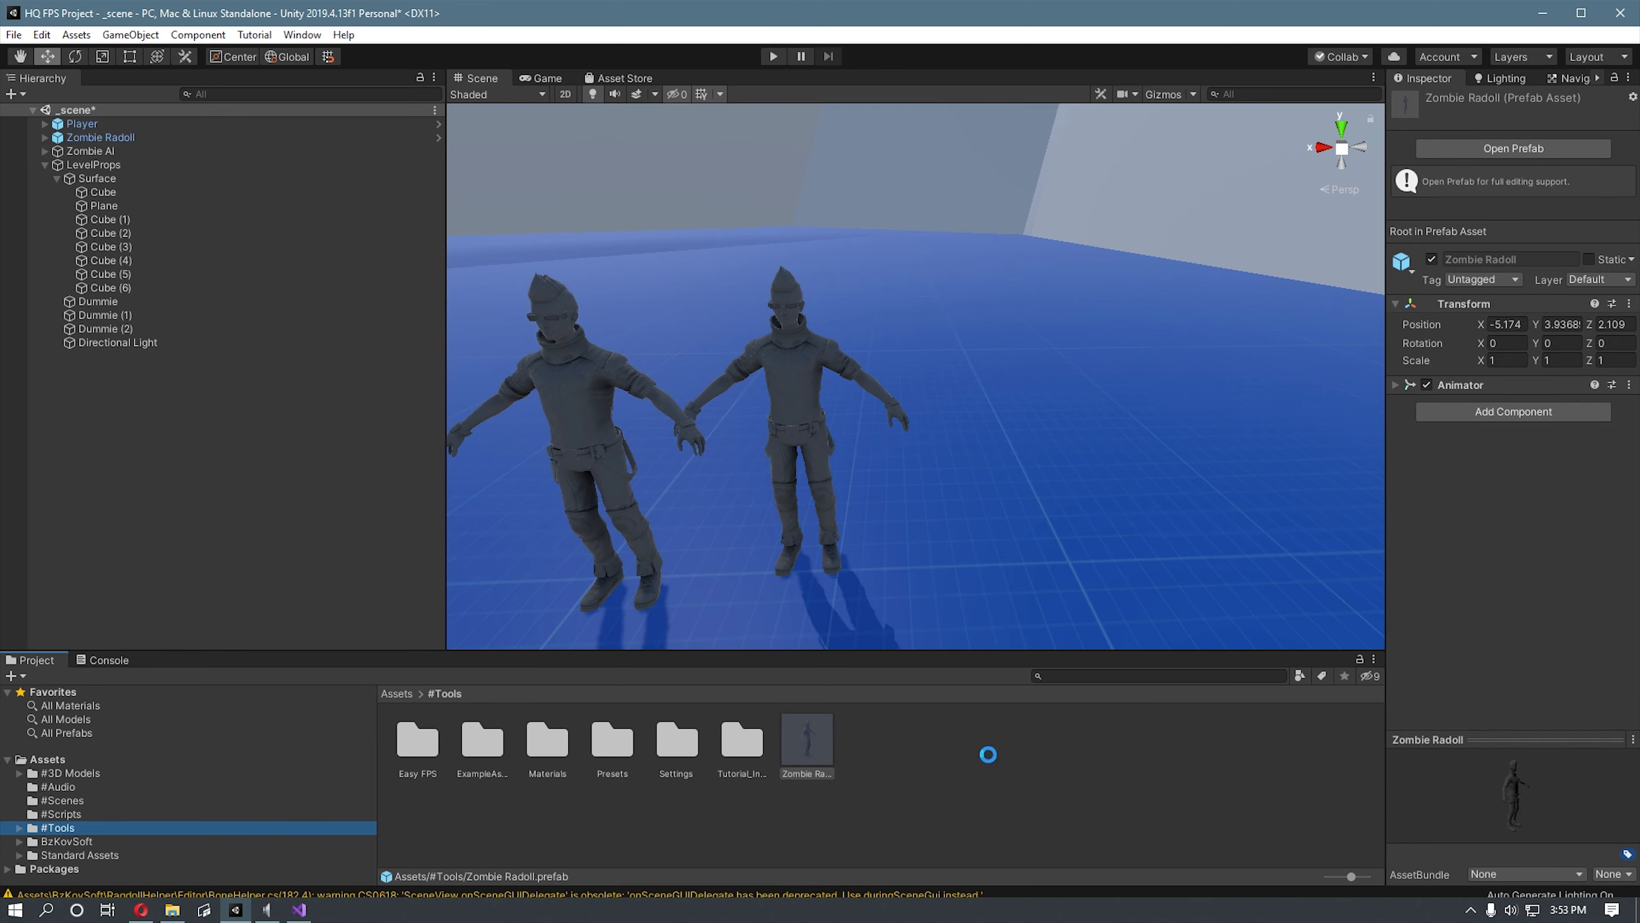
pyautogui.click(121, 140)
pyautogui.press('Delete')
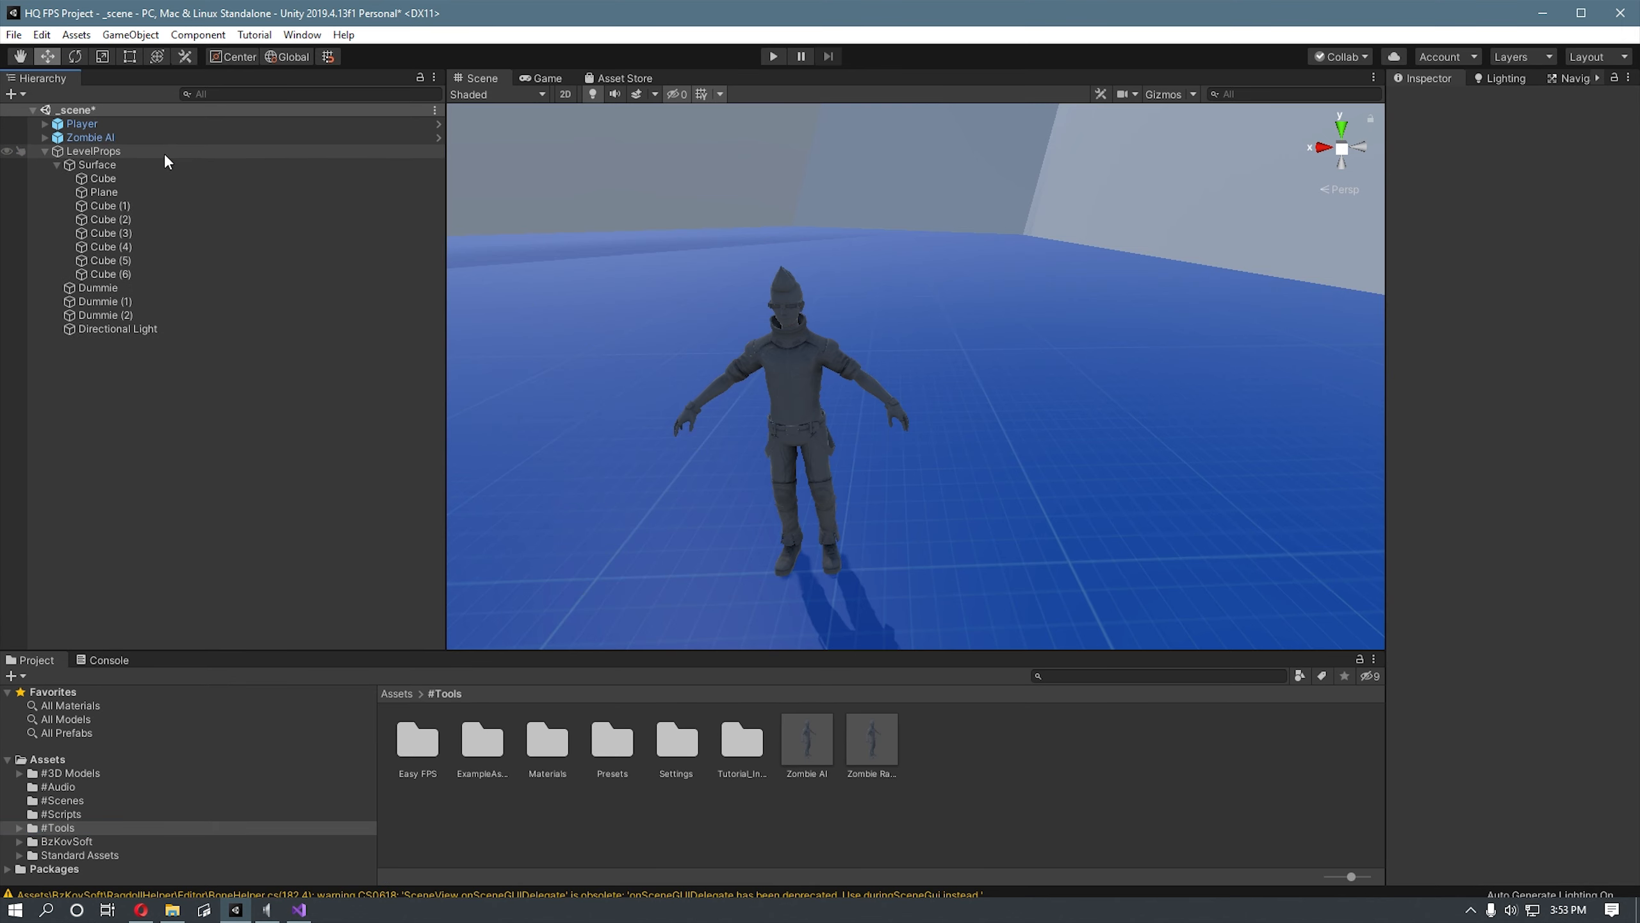
# Step: Assign the Zombie Radoll prefab as Zombie AI's Ragdoll Enemy and update the Zombie AI prefab in #Tools with this change
pyautogui.click(129, 137)
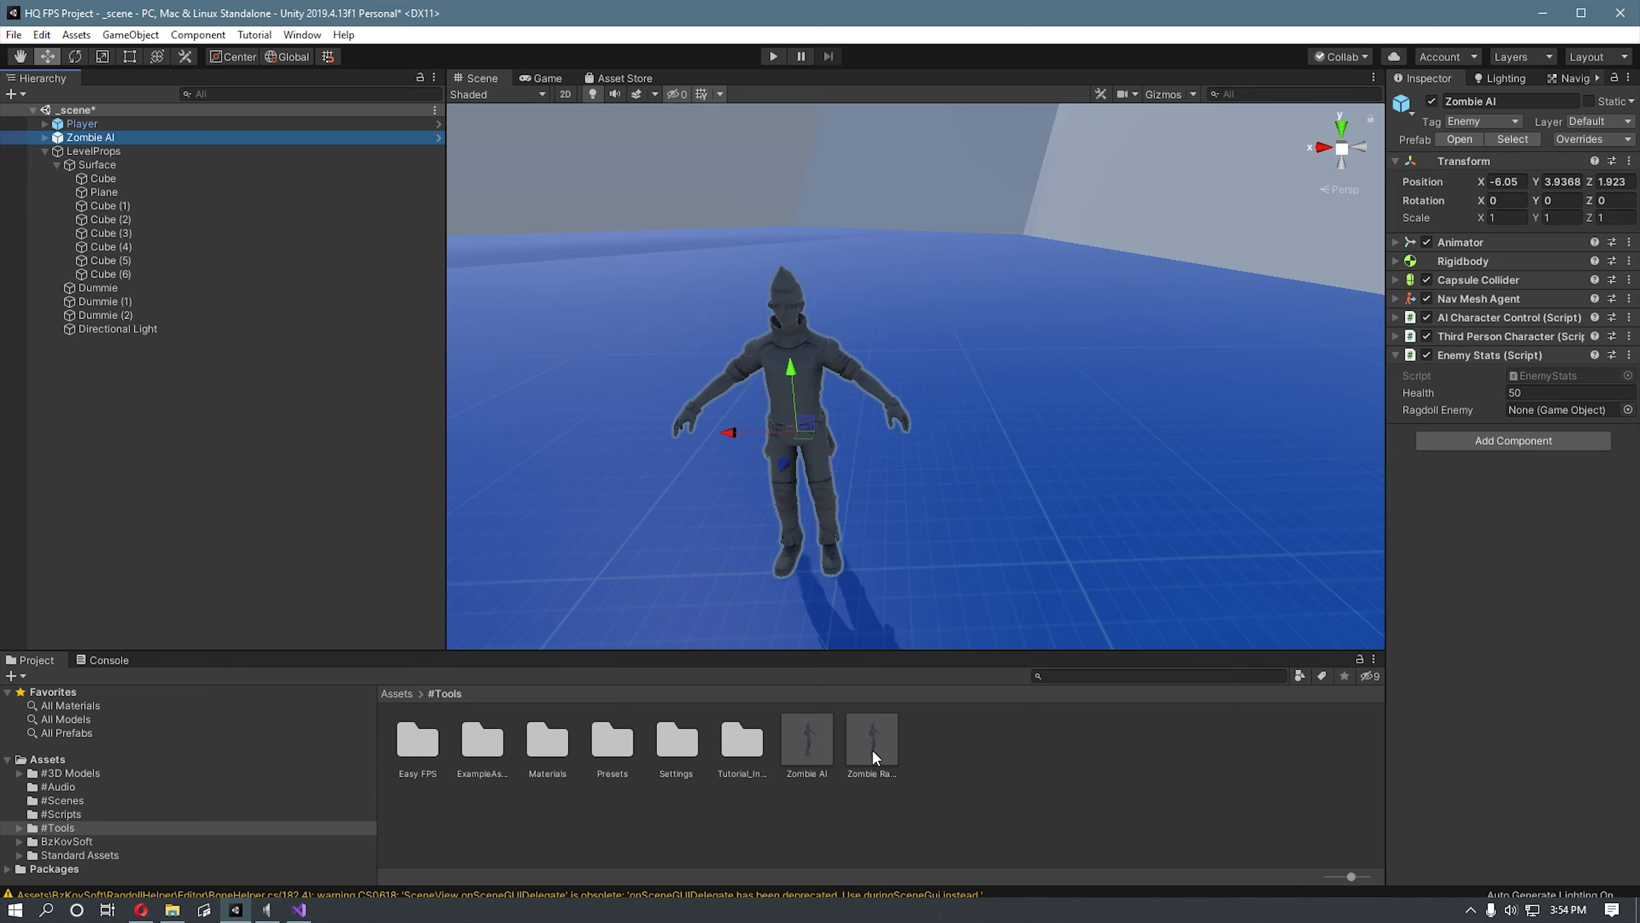
pyautogui.moveTo(872, 749); pyautogui.dragTo(1543, 409)
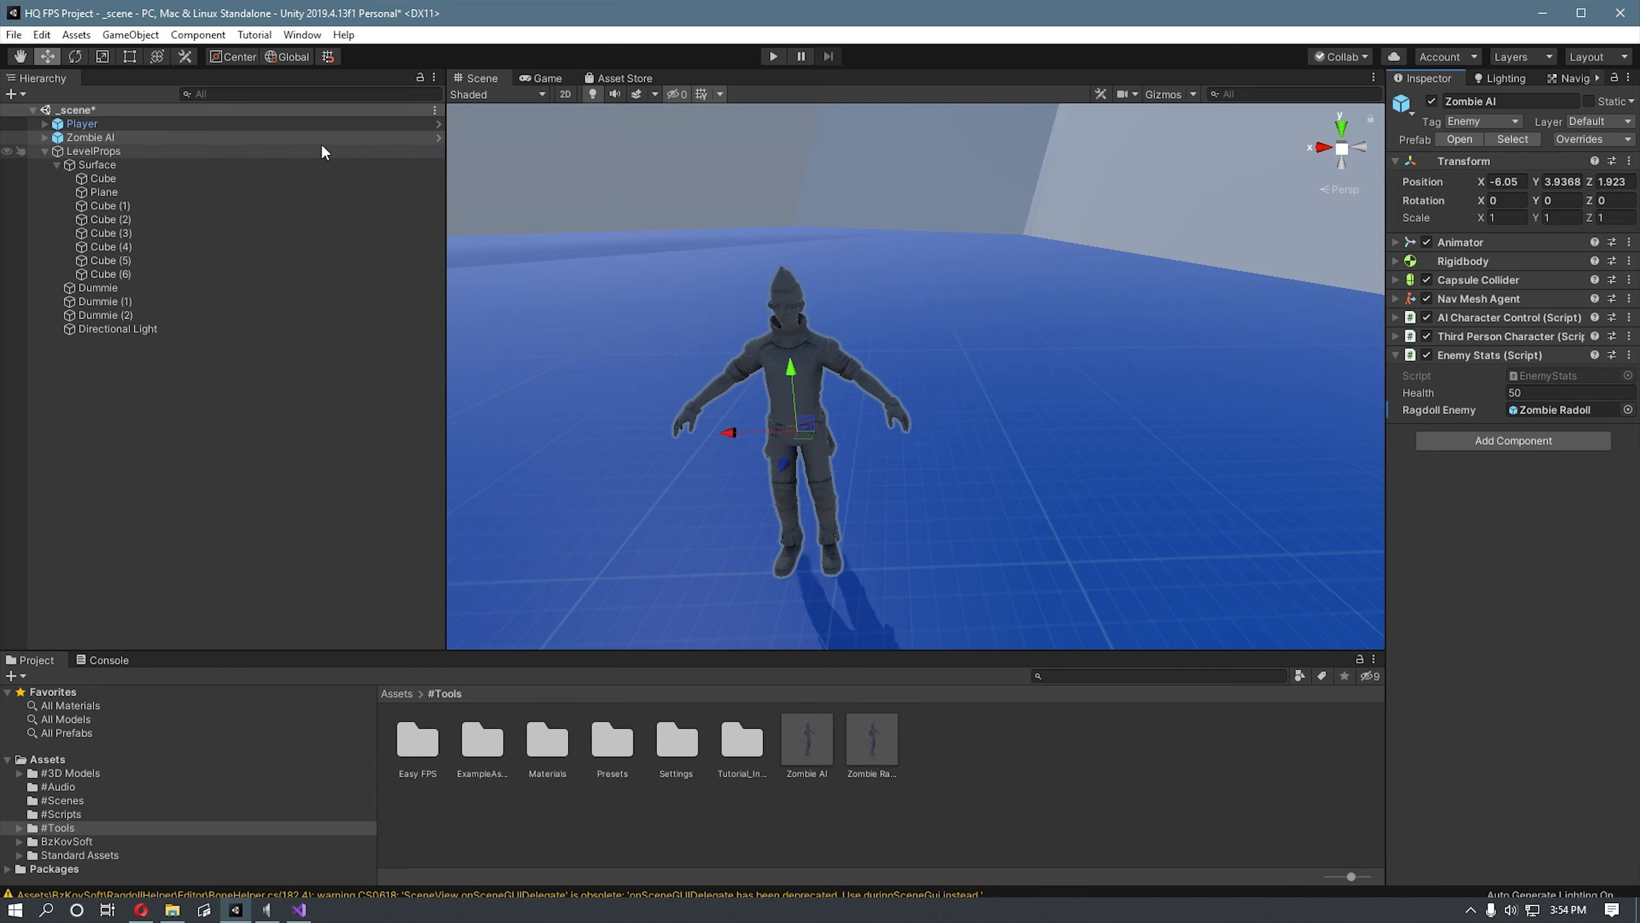
pyautogui.moveTo(92, 137); pyautogui.dragTo(682, 665)
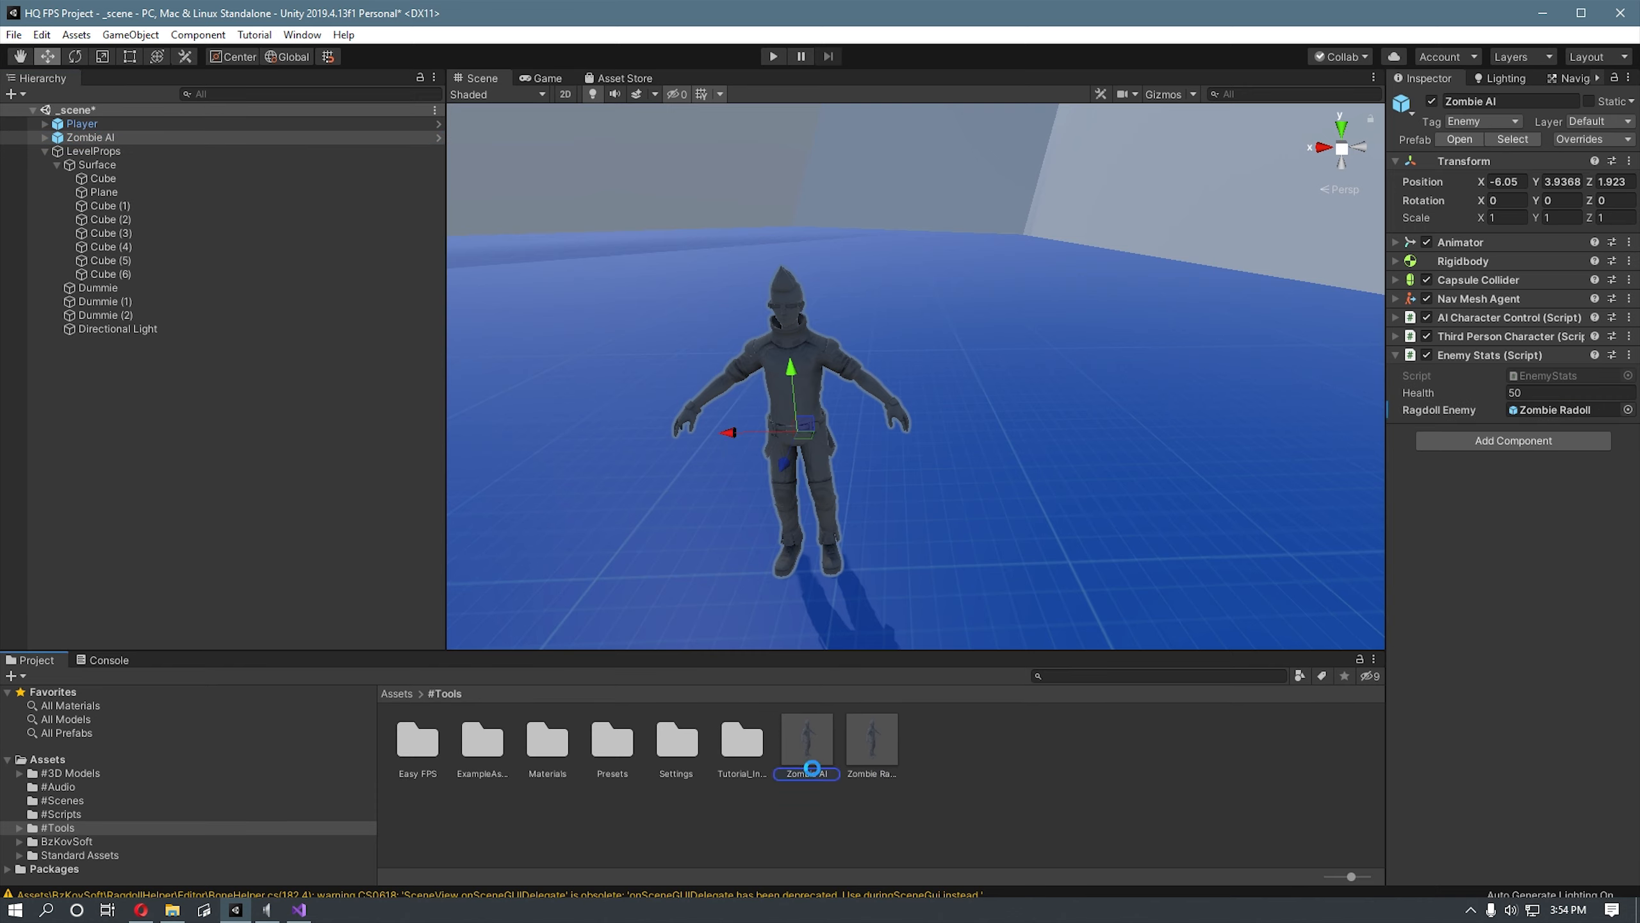
# Step: Place five more instances of the Zombie AI prefab on the floor near the existing zombie
pyautogui.moveTo(810, 754); pyautogui.dragTo(628, 458)
pyautogui.scroll(-5, 674, 447)
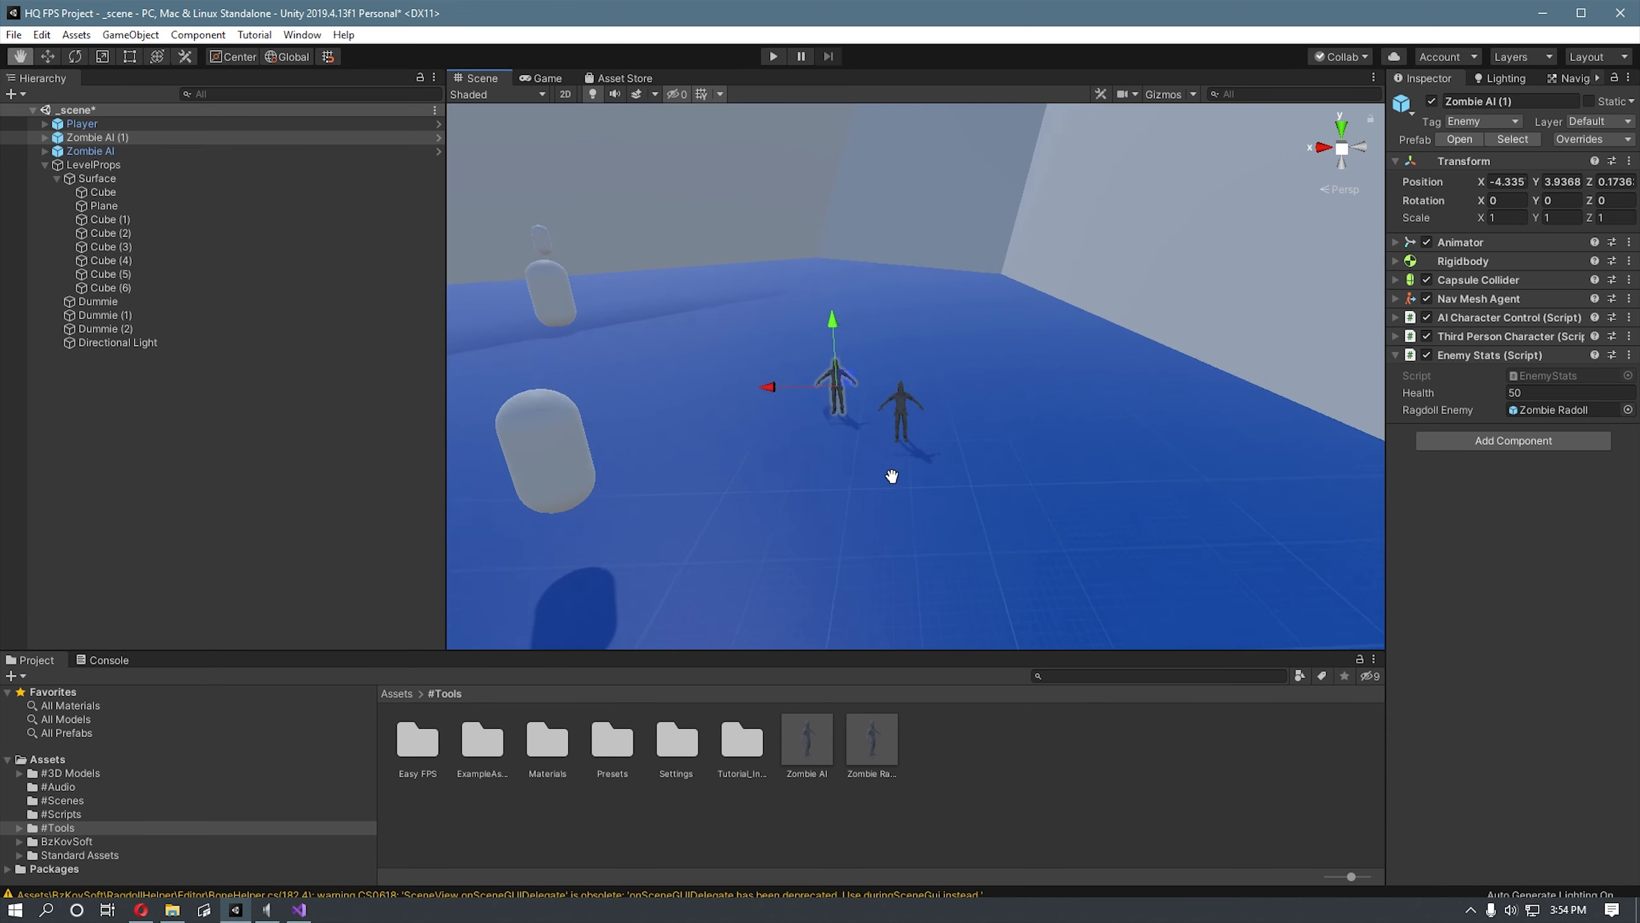
pyautogui.moveTo(979, 503); pyautogui.dragTo(924, 388)
pyautogui.moveTo(806, 744); pyautogui.dragTo(1010, 427)
pyautogui.moveTo(869, 384); pyautogui.dragTo(853, 386)
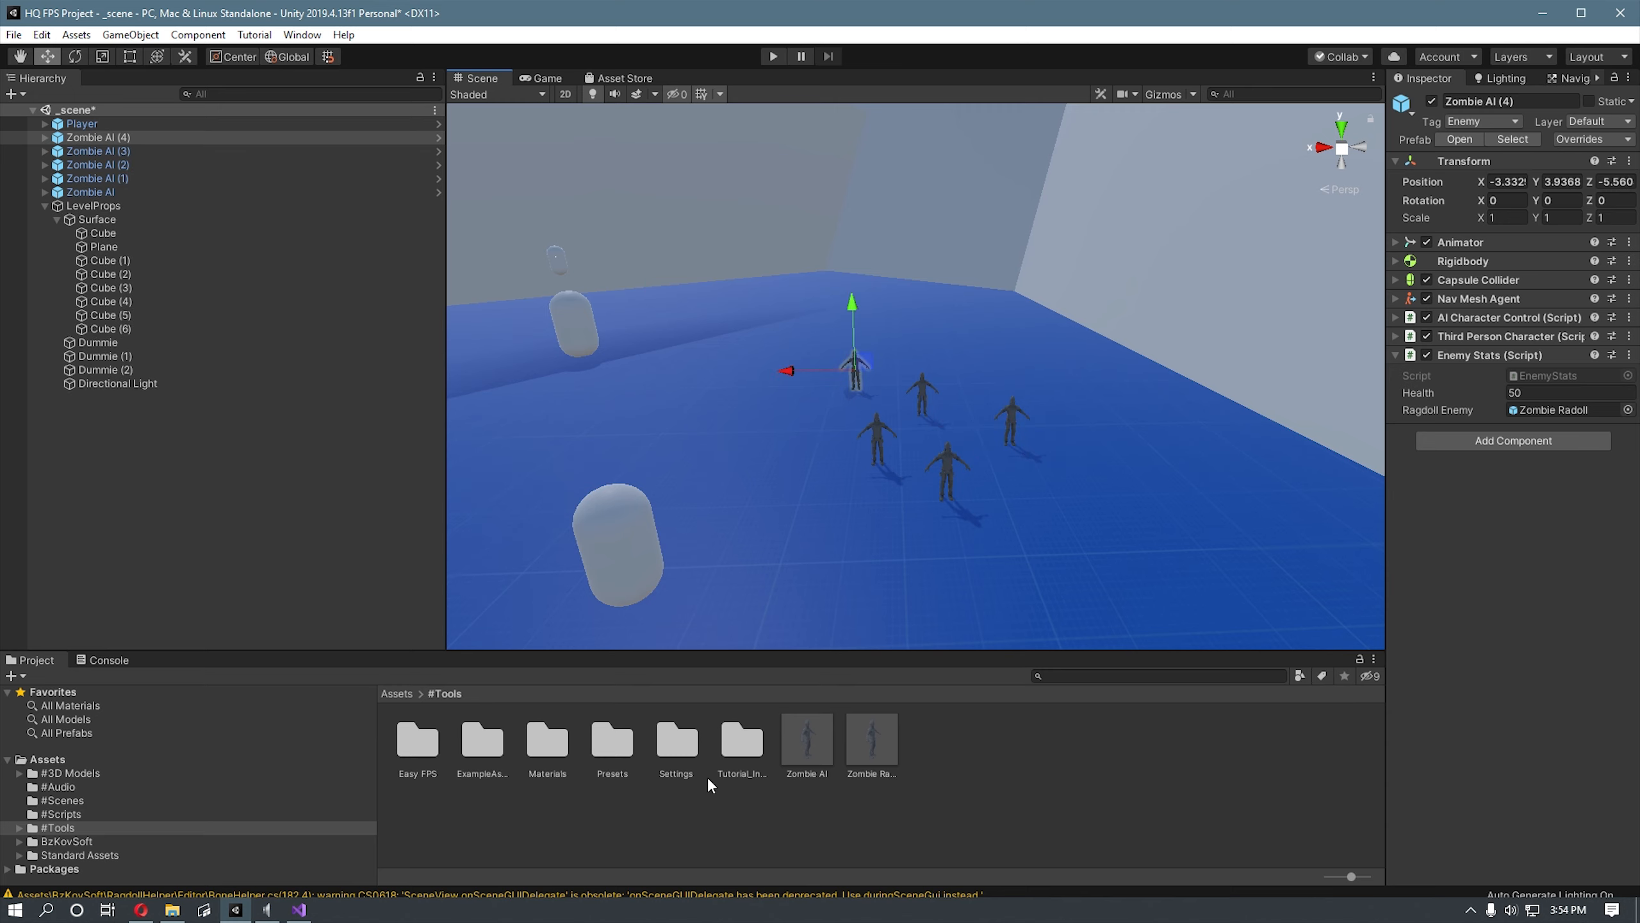
pyautogui.moveTo(873, 663); pyautogui.dragTo(943, 374)
# Step: Start a play test and shoot at the approaching zombies, aiming down the rifle's sights
pyautogui.click(774, 58)
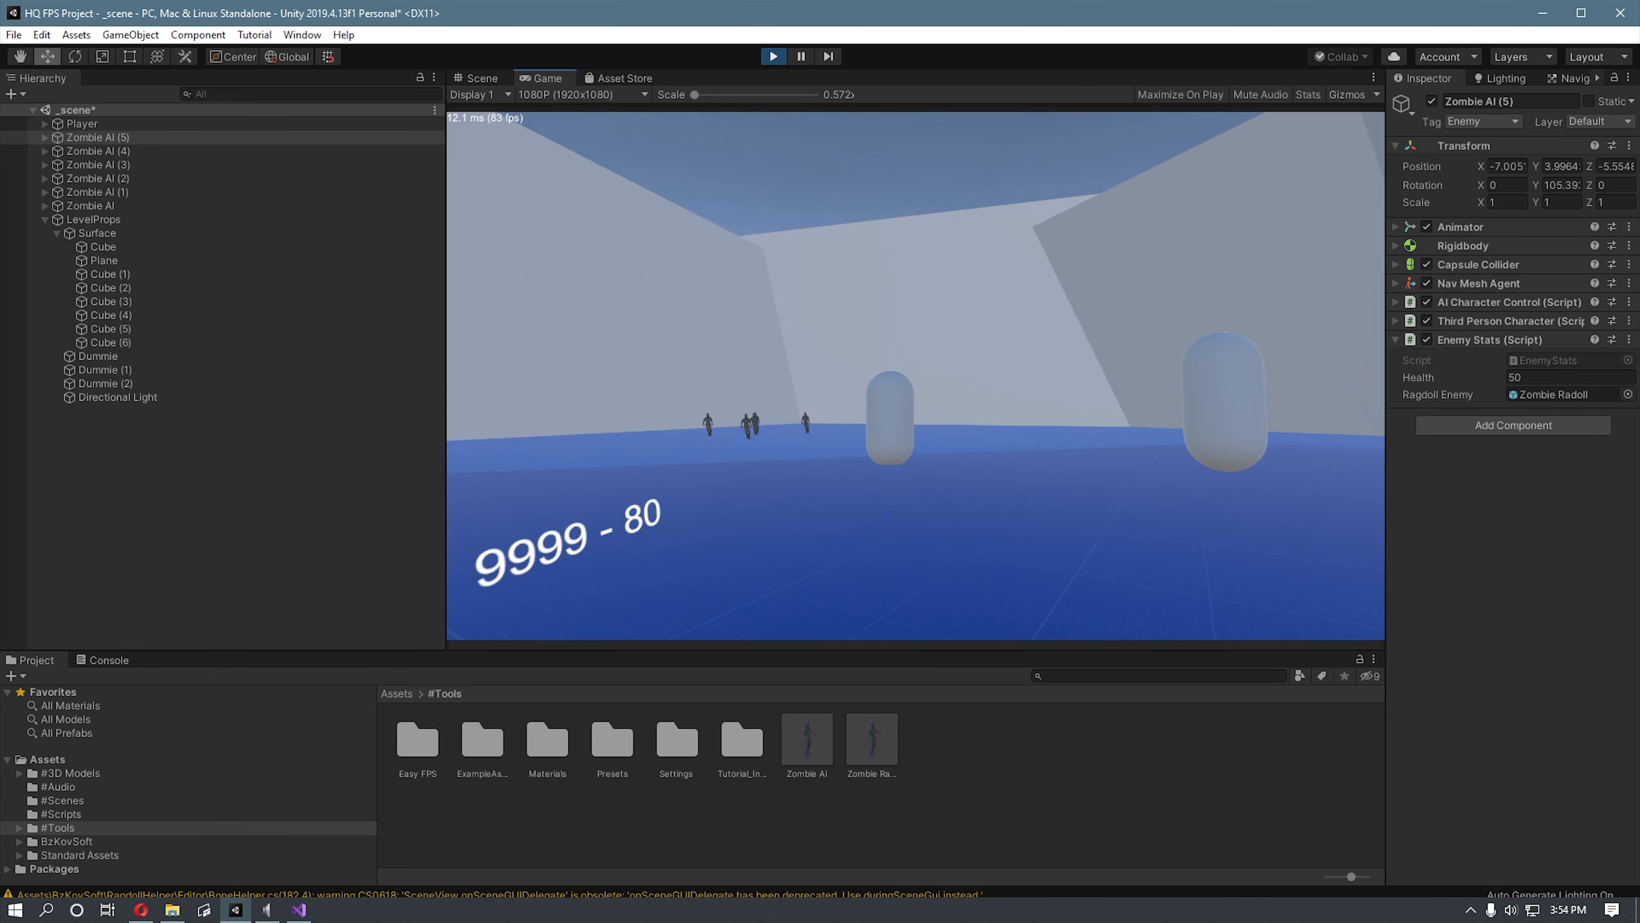
pyautogui.rightClick(916, 376)
pyautogui.click(916, 376)
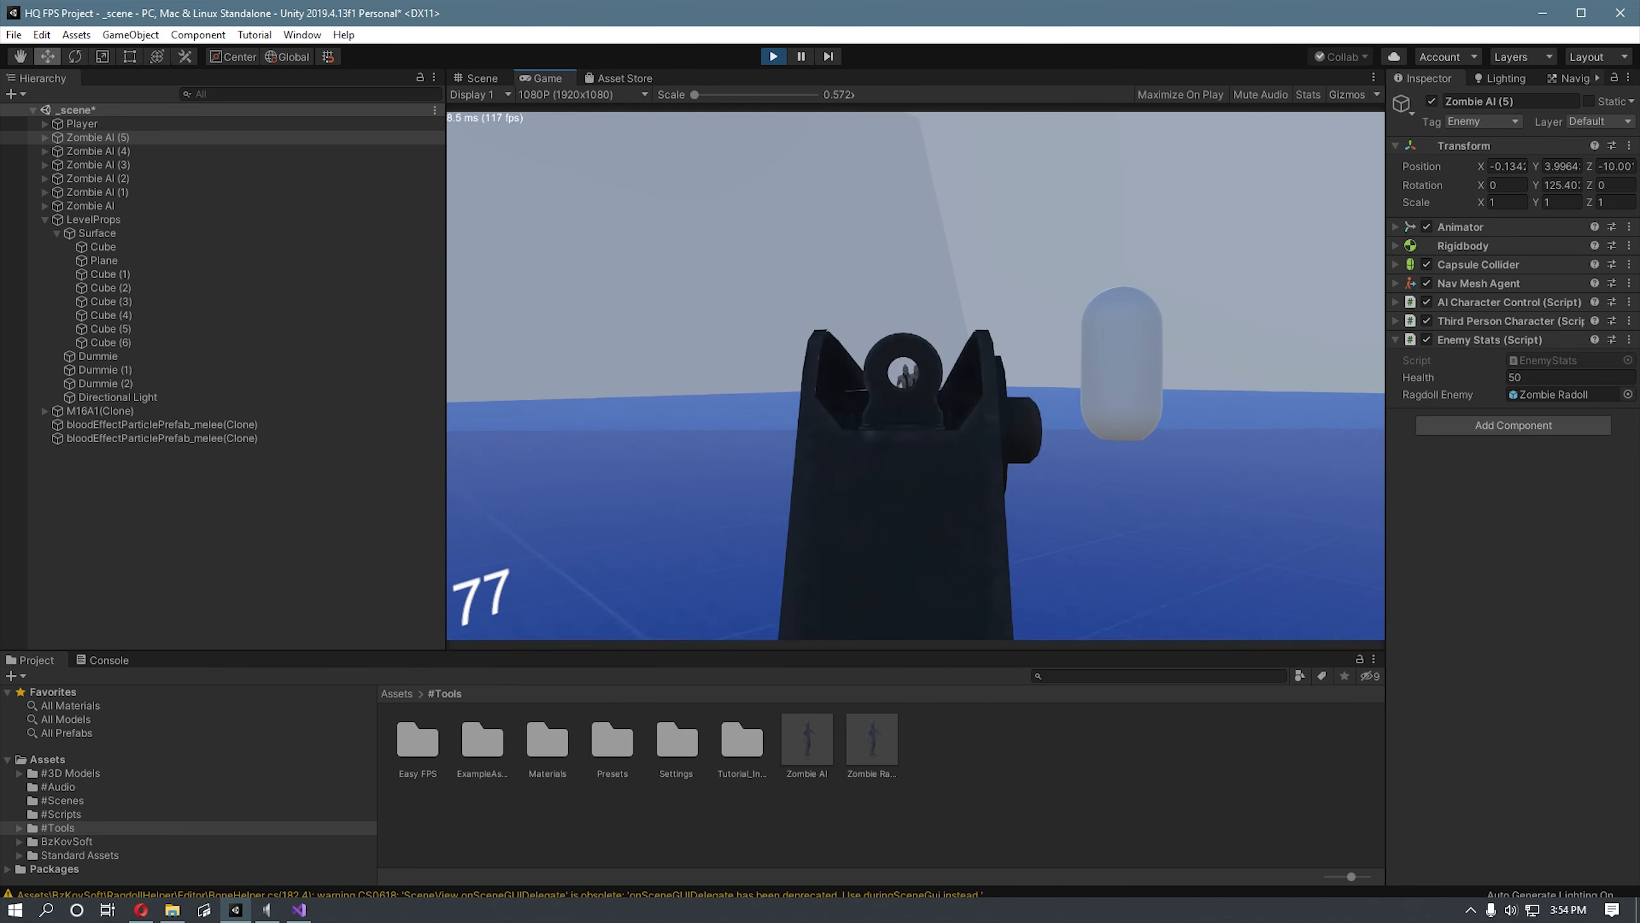
pyautogui.click(916, 376)
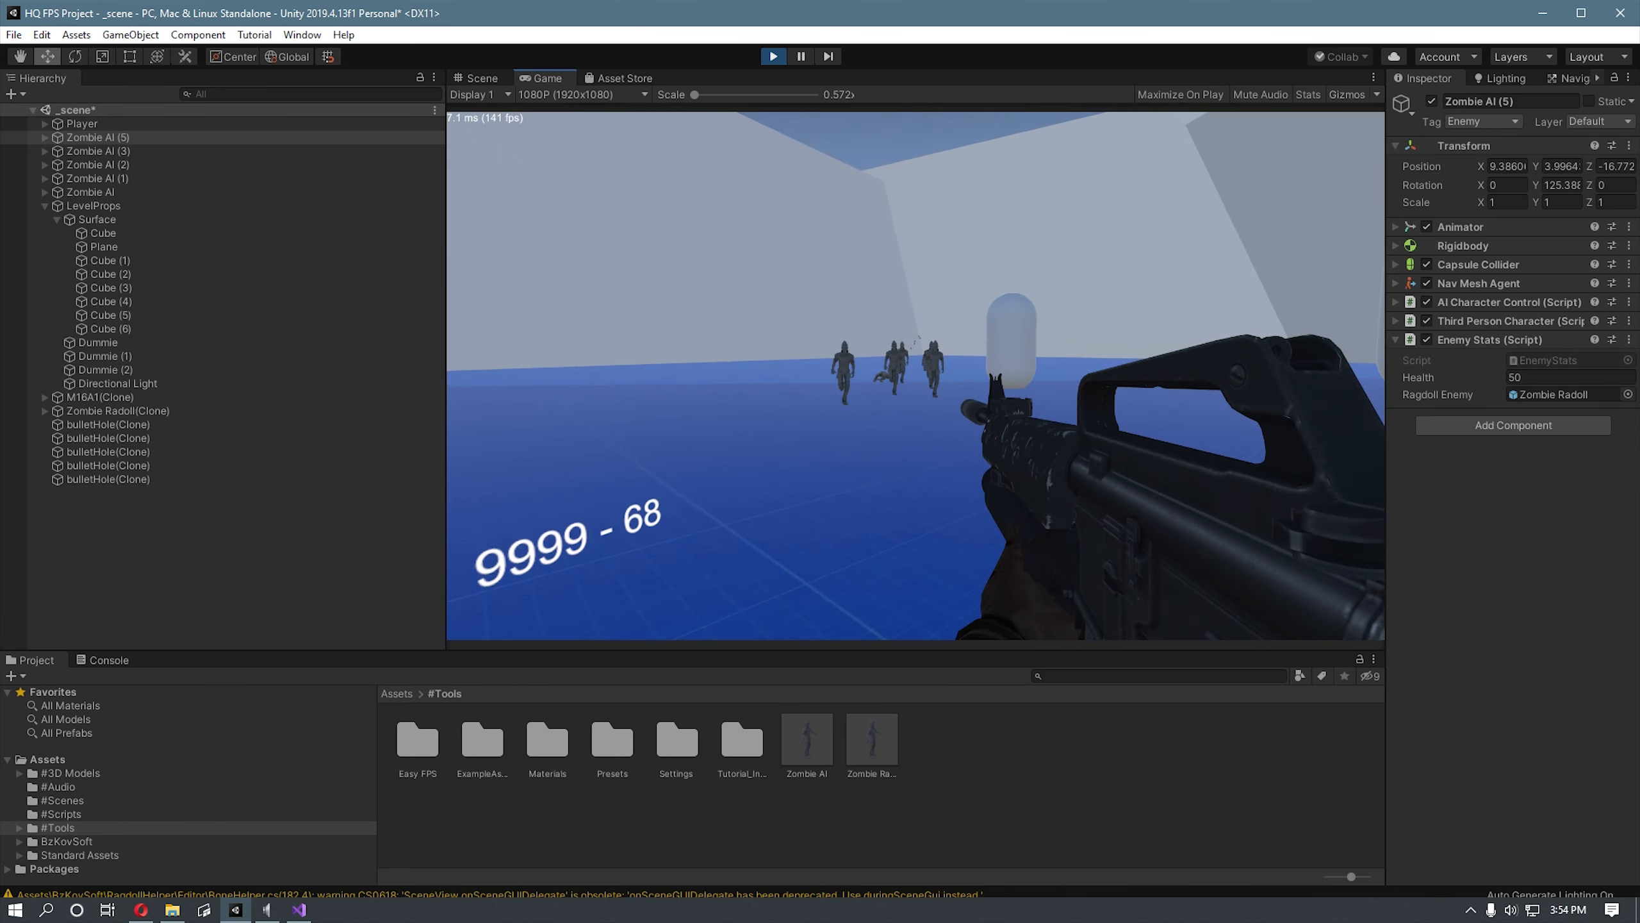
# Step: Release the cursor from the running game and maximize the Game view
pyautogui.press('Escape')
pyautogui.rightClick(549, 79)
pyautogui.click(620, 134)
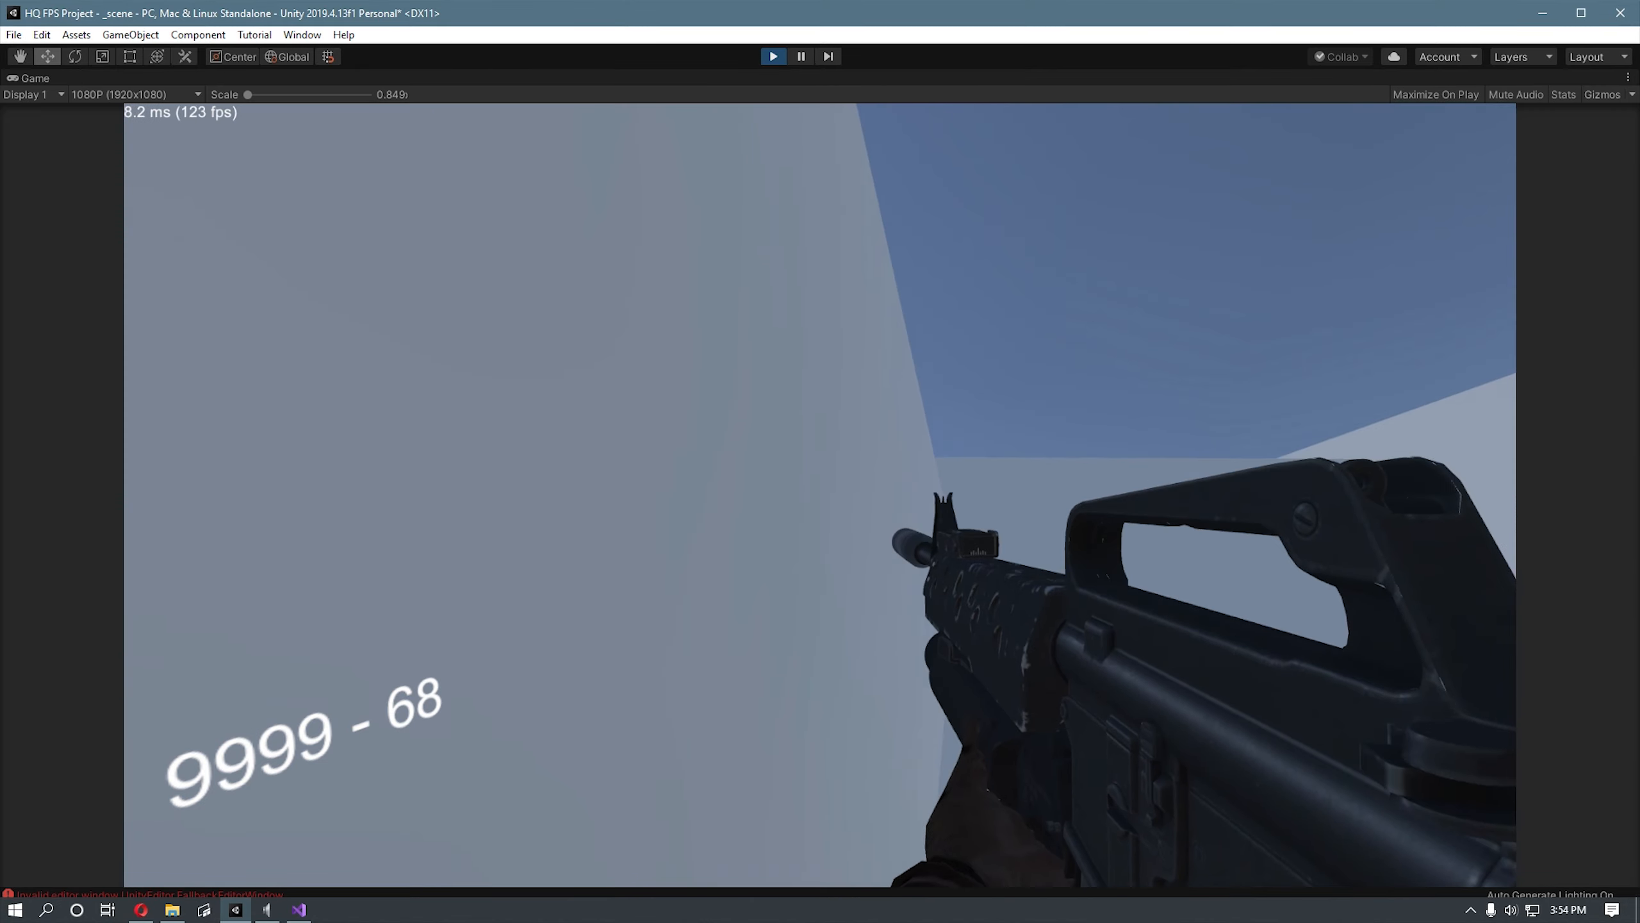
# Step: Shoot the remaining chasing zombies, reloading the rifle in between, to test their replacement by ragdolls
pyautogui.click(821, 494)
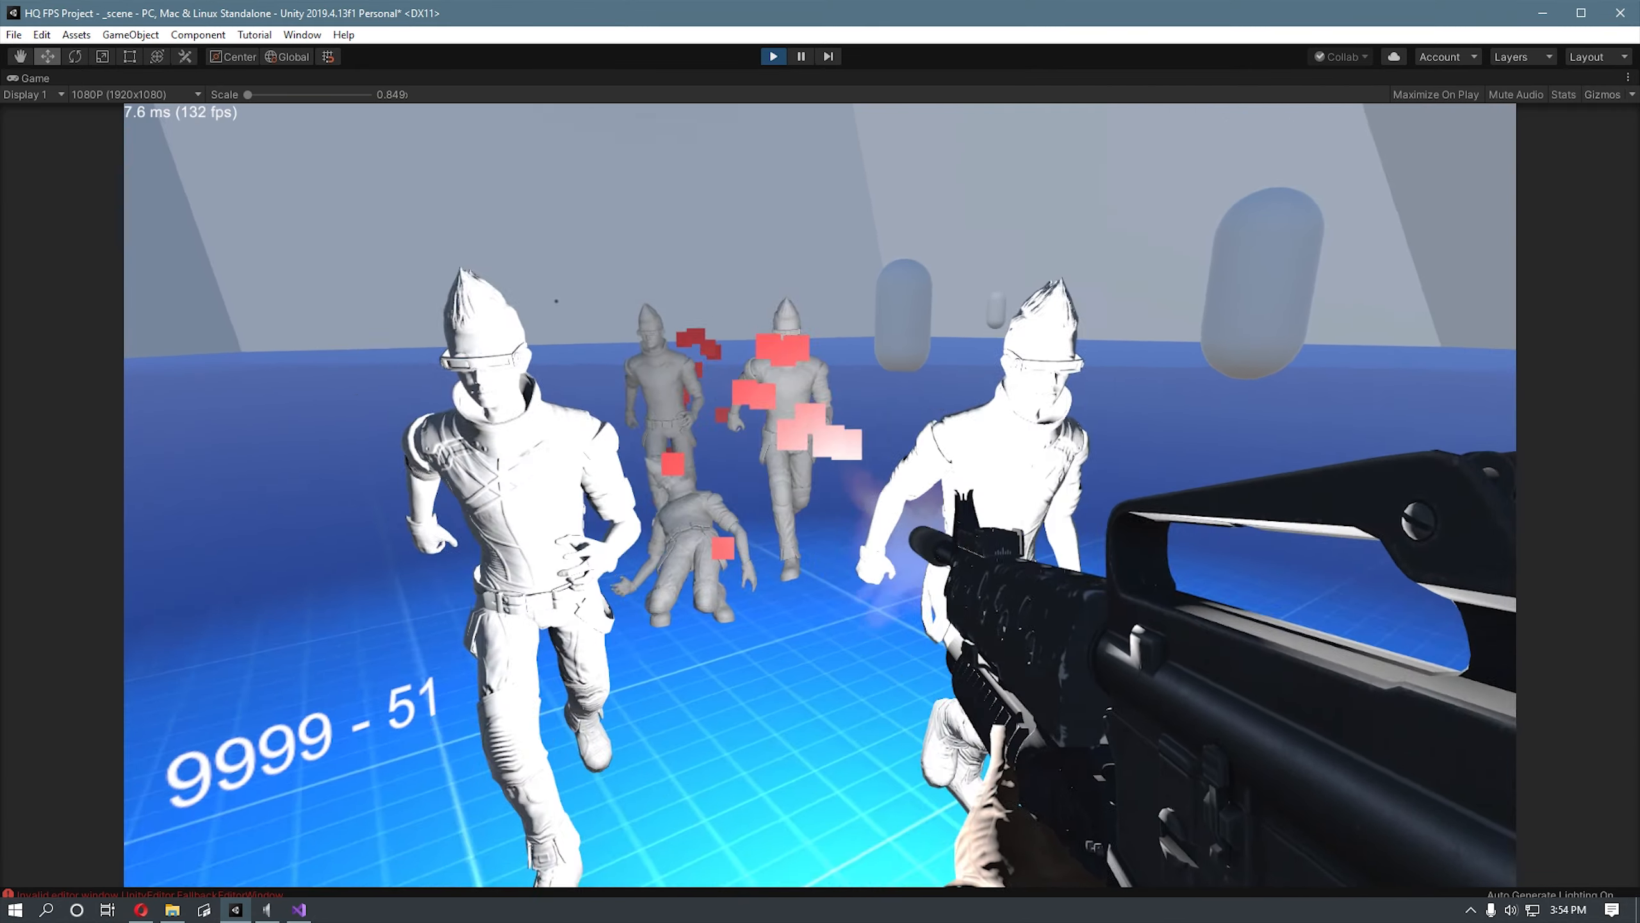
pyautogui.click(820, 495)
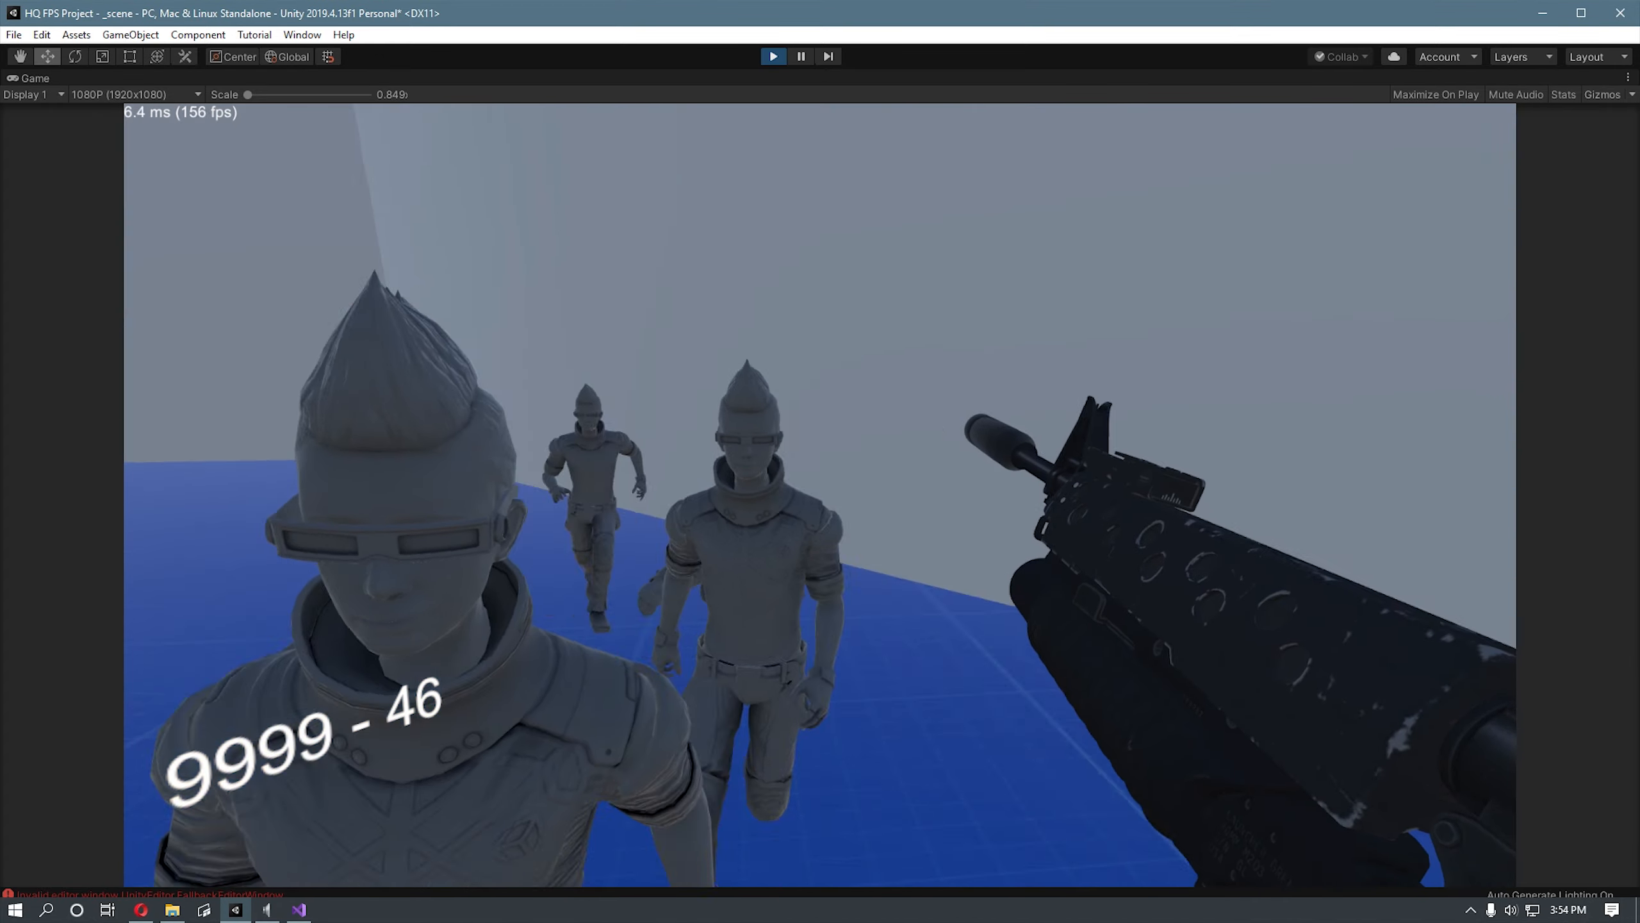
pyautogui.press('r')
pyautogui.click(820, 494)
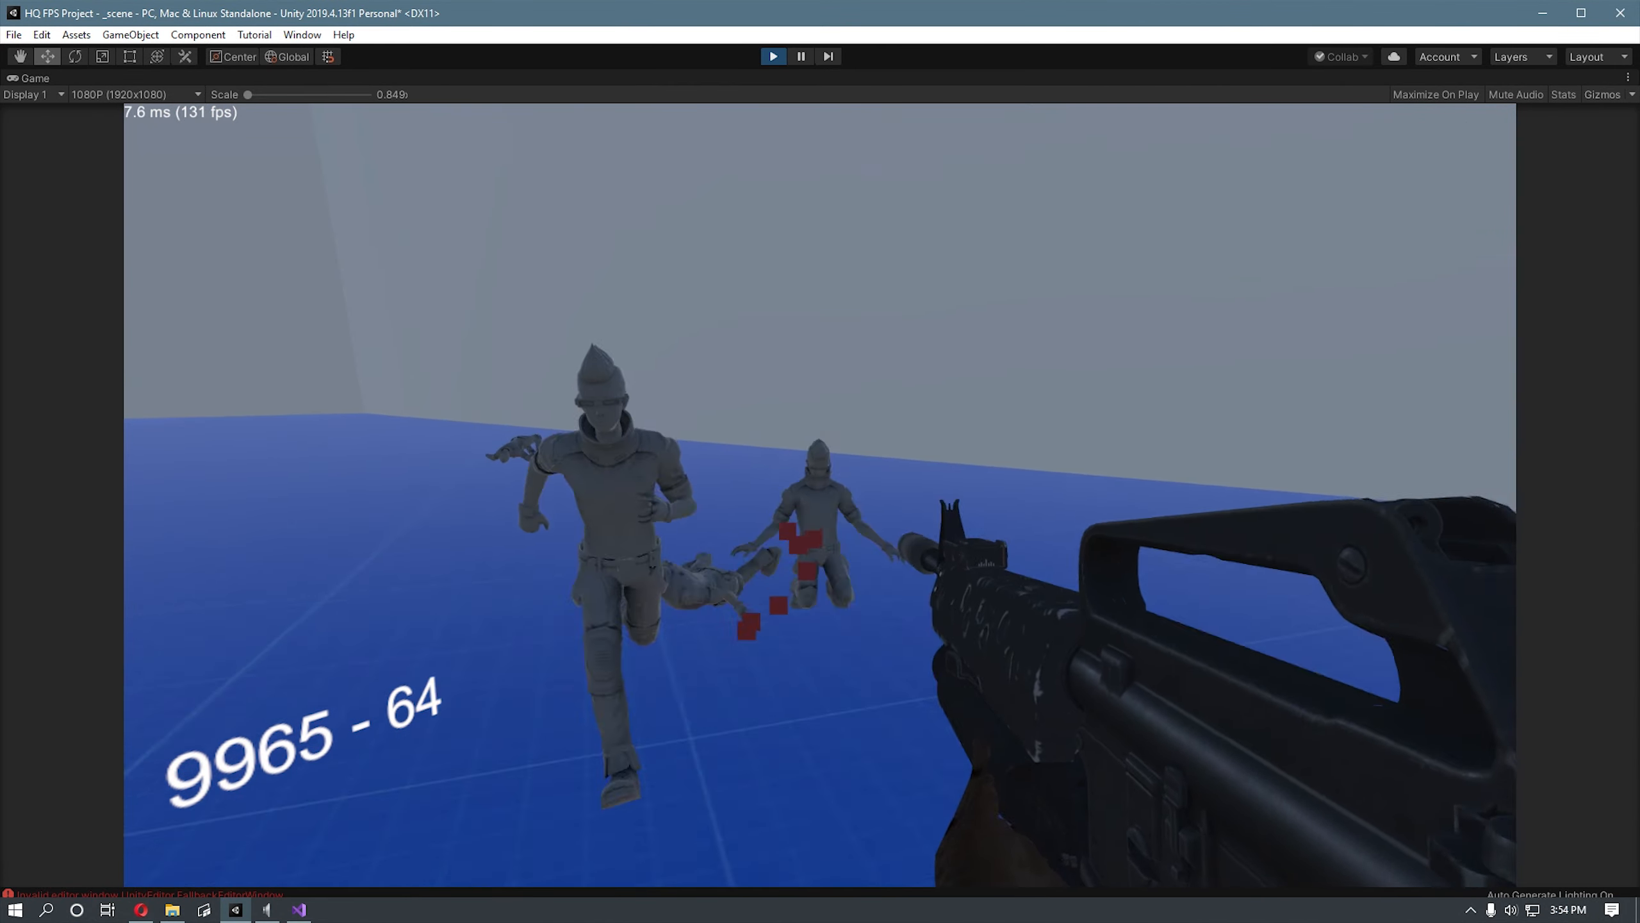
pyautogui.click(820, 495)
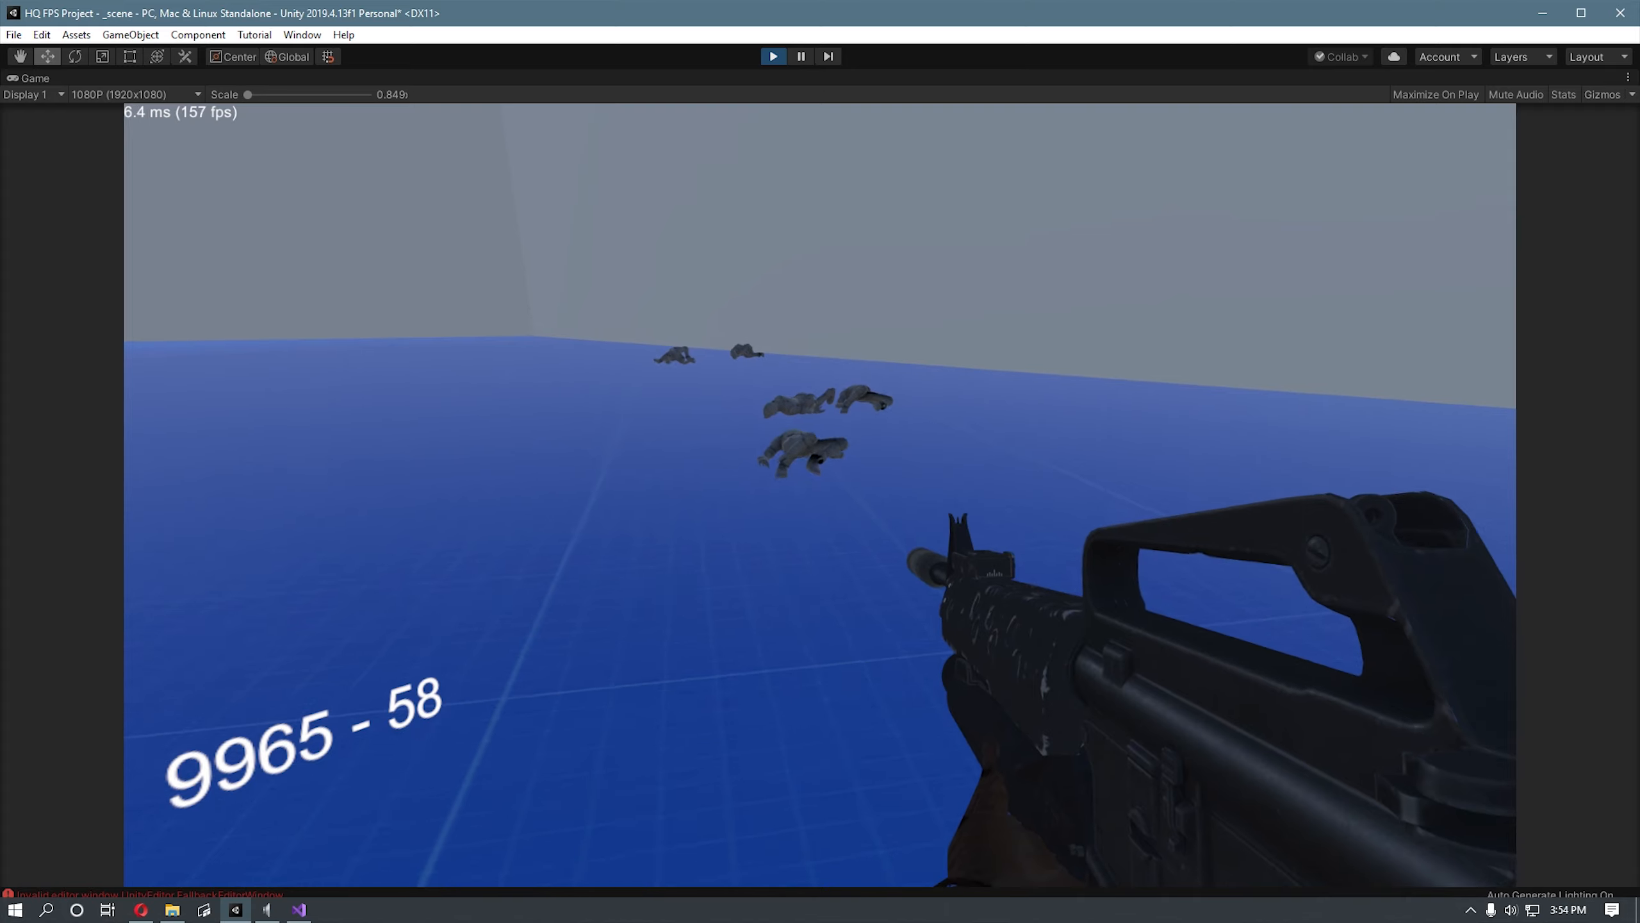
# Step: Run around the arena during the play test to examine the fallen zombie ragdolls and the surroundings
pyautogui.press('w')
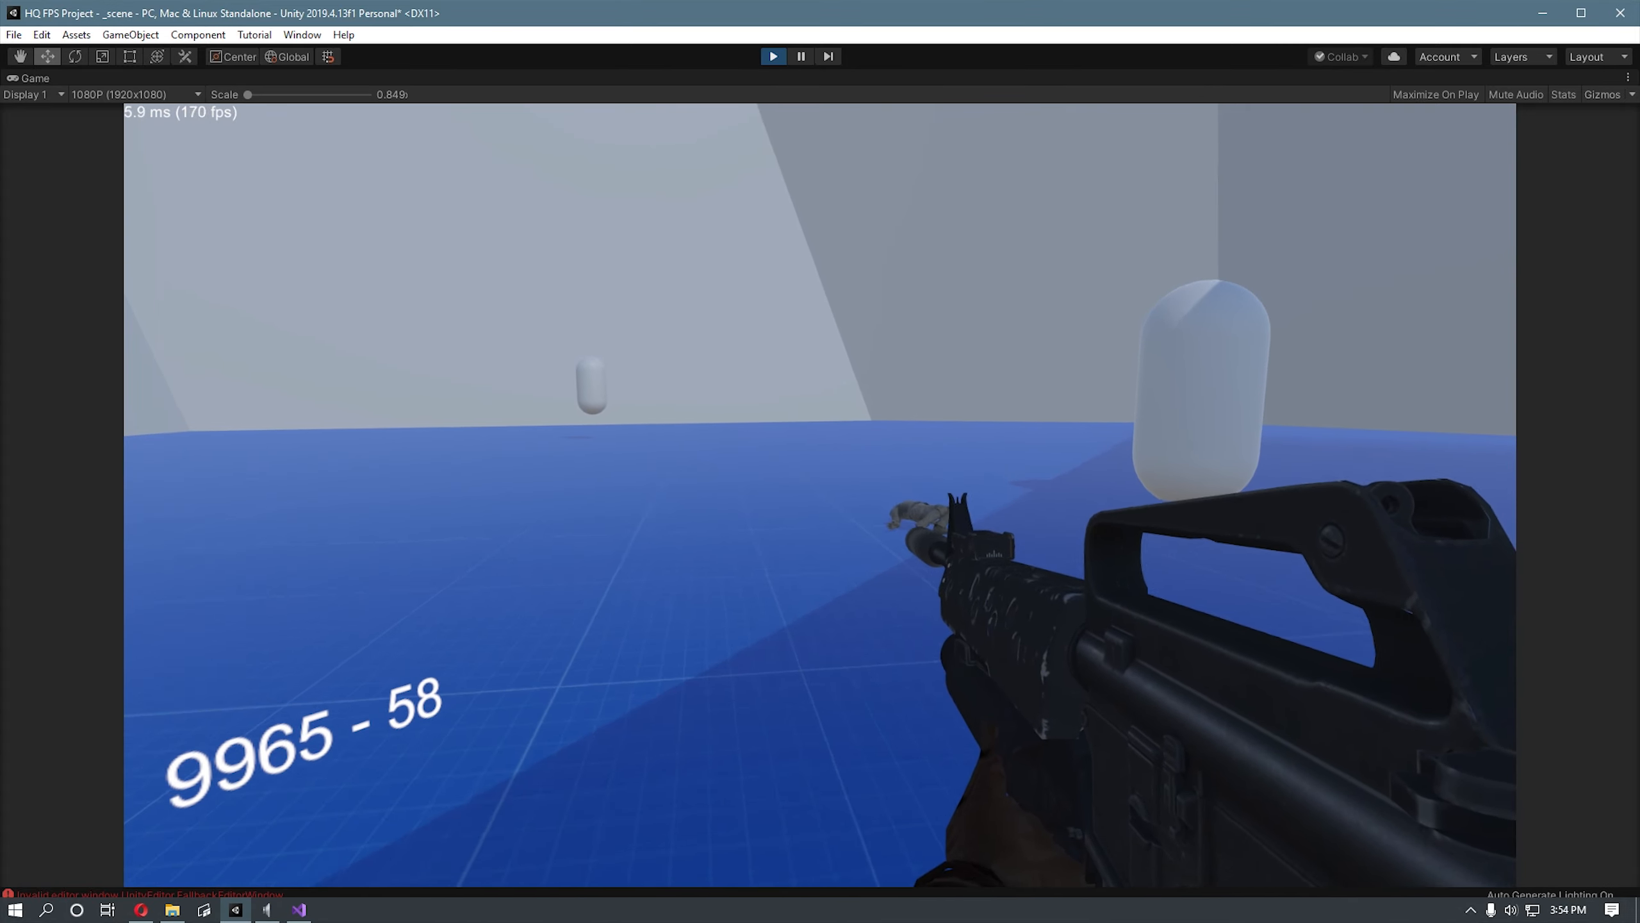
pyautogui.press('w')
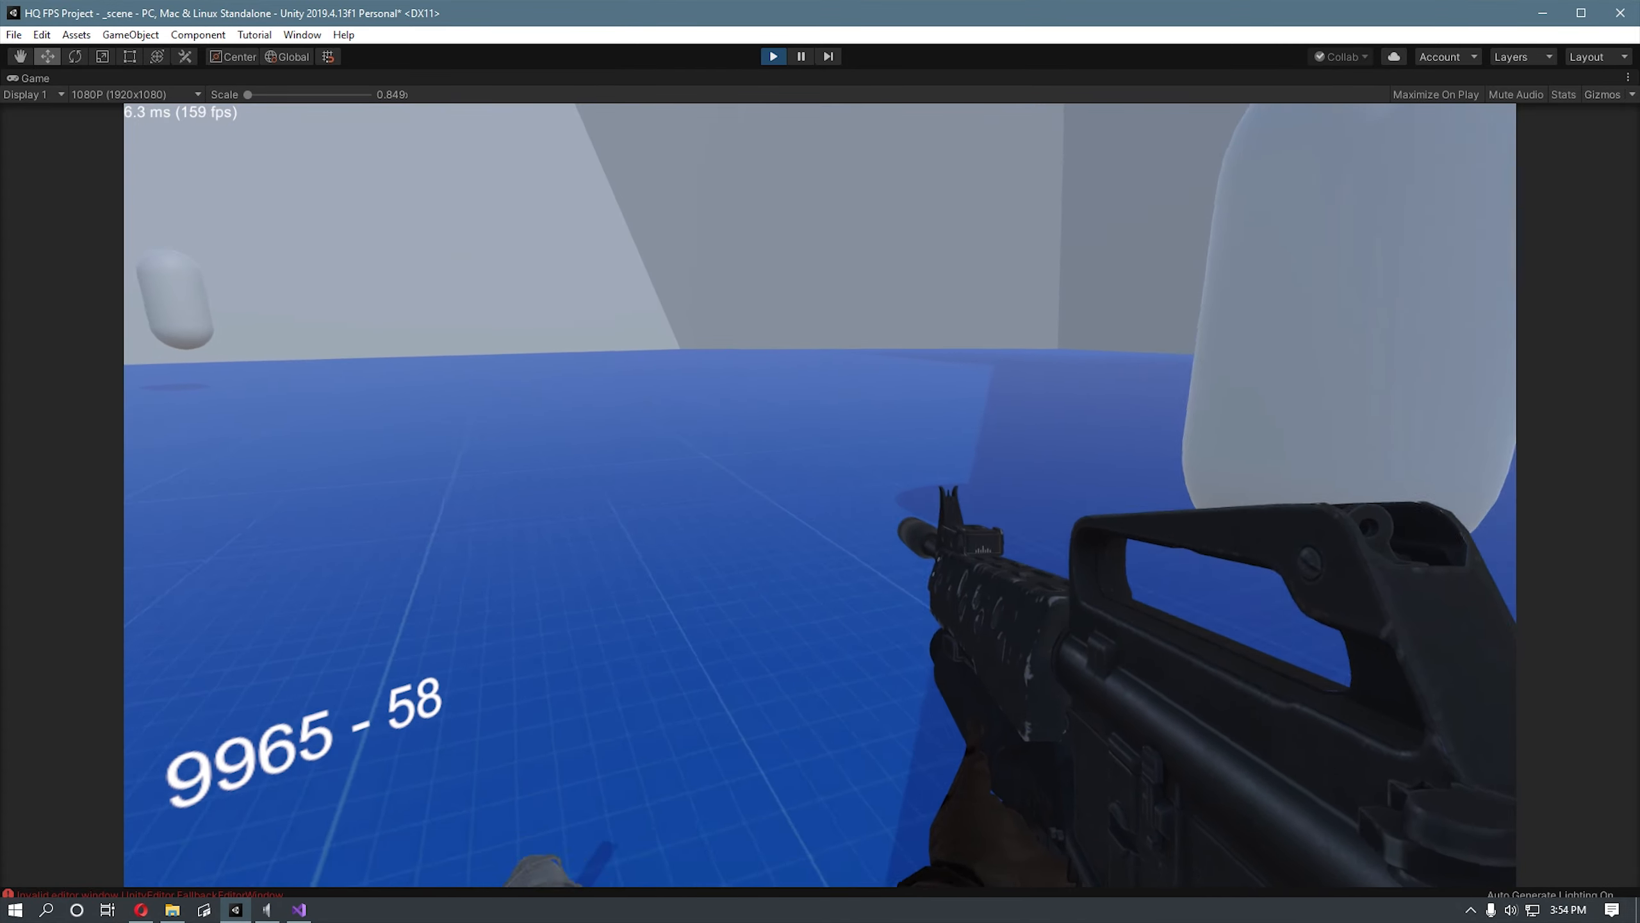
pyautogui.hotkey('shift', 'w')
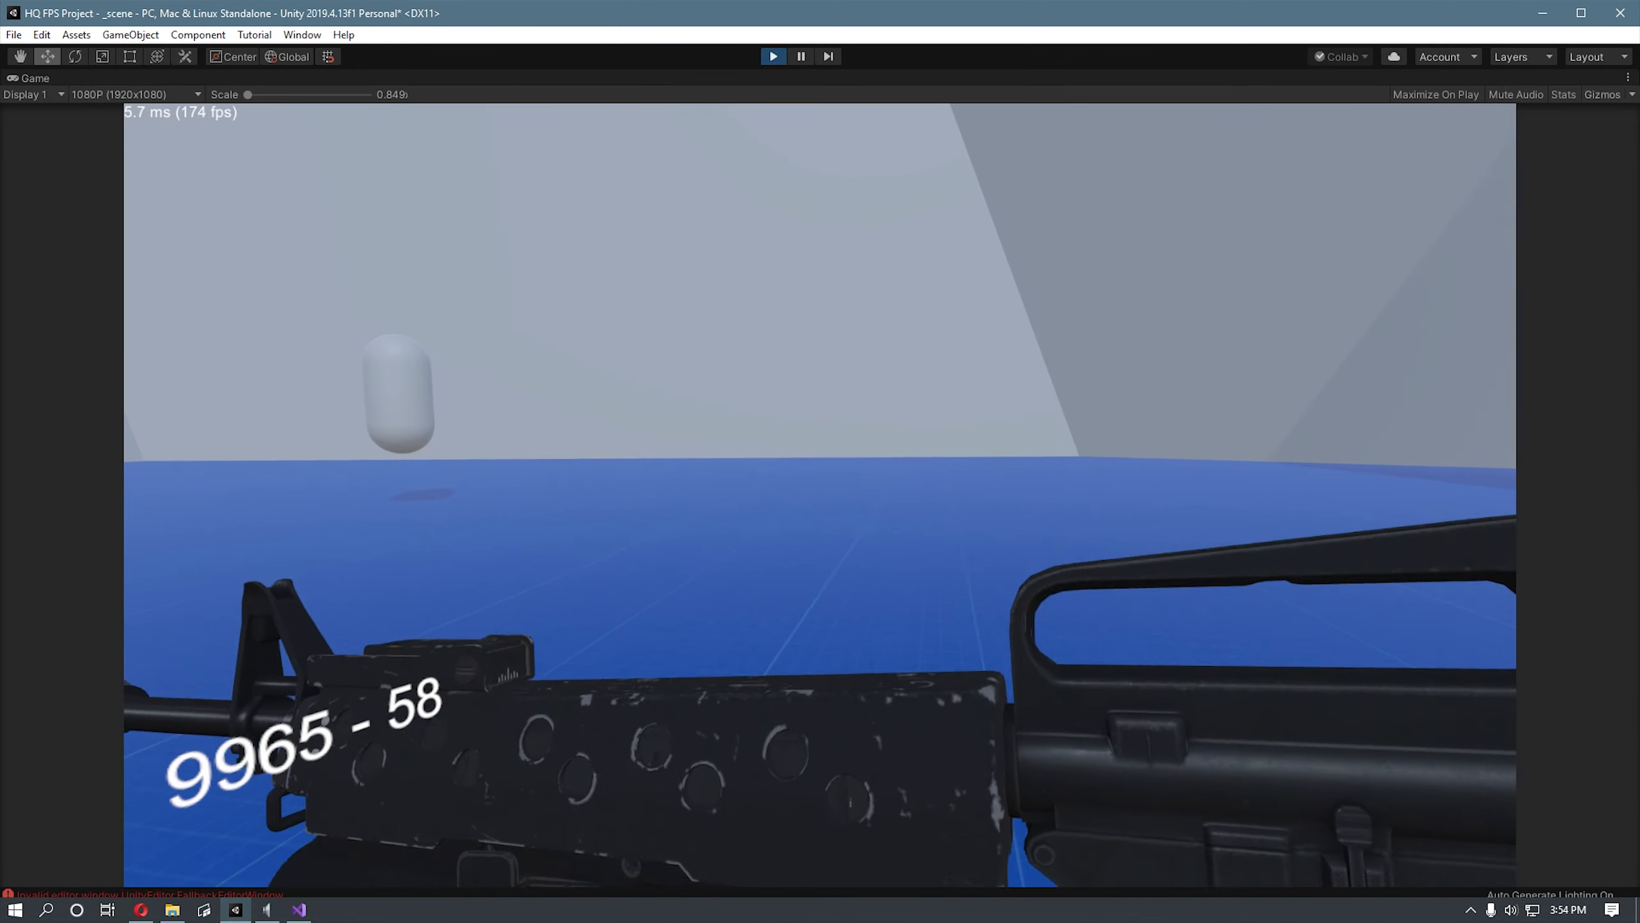
pyautogui.hotkey('shift', 'w')
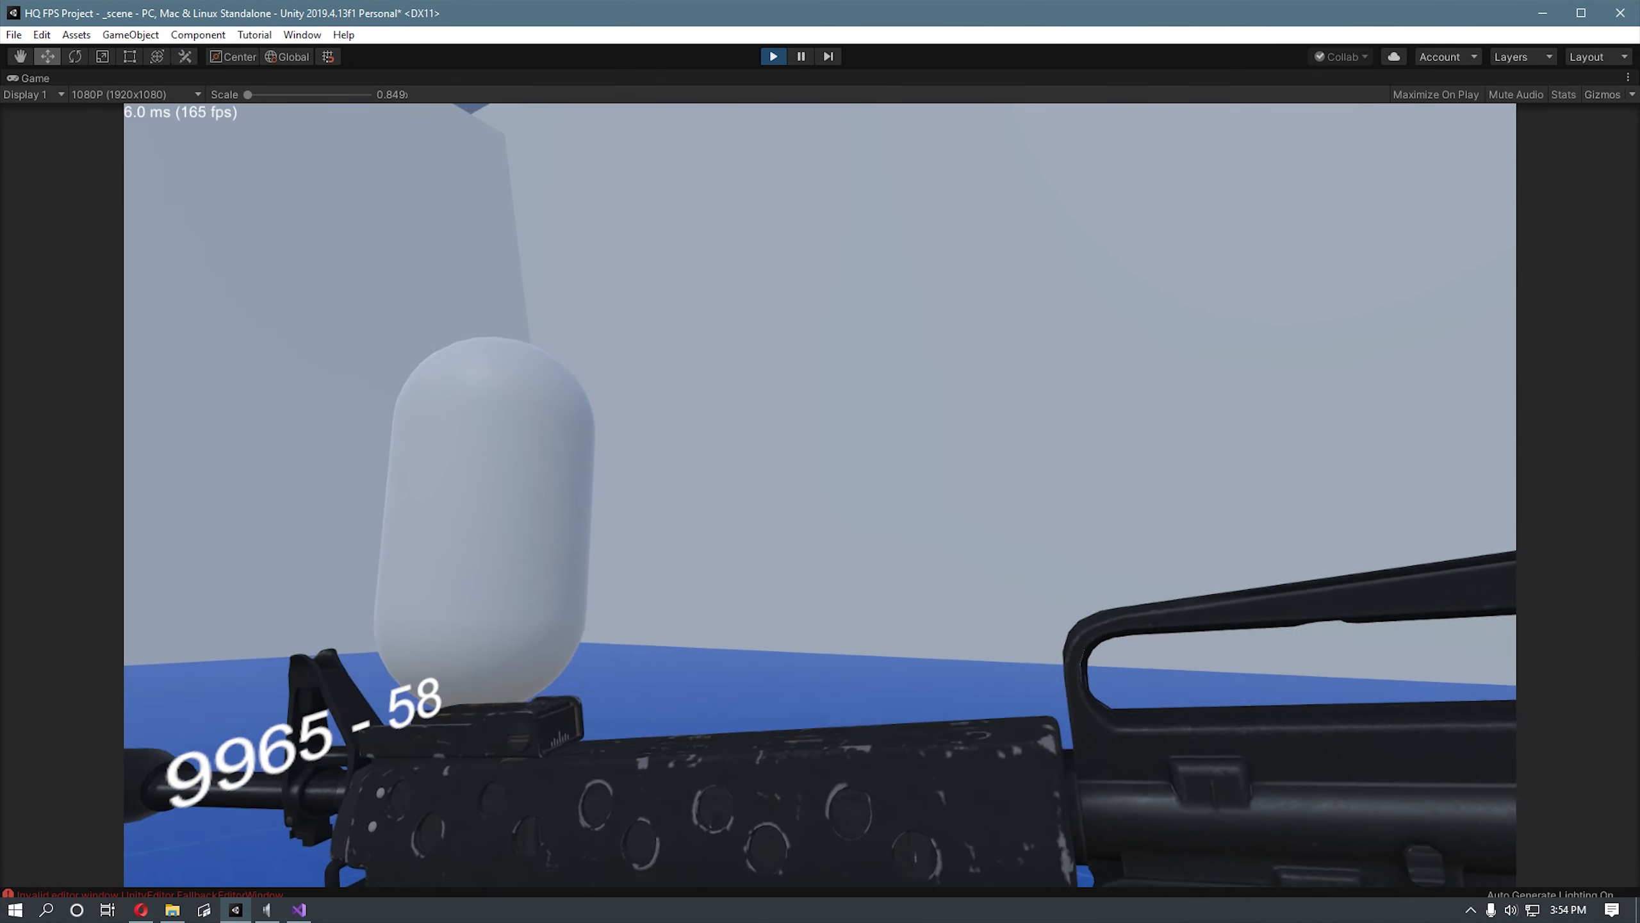
pyautogui.hotkey('shift', 'w')
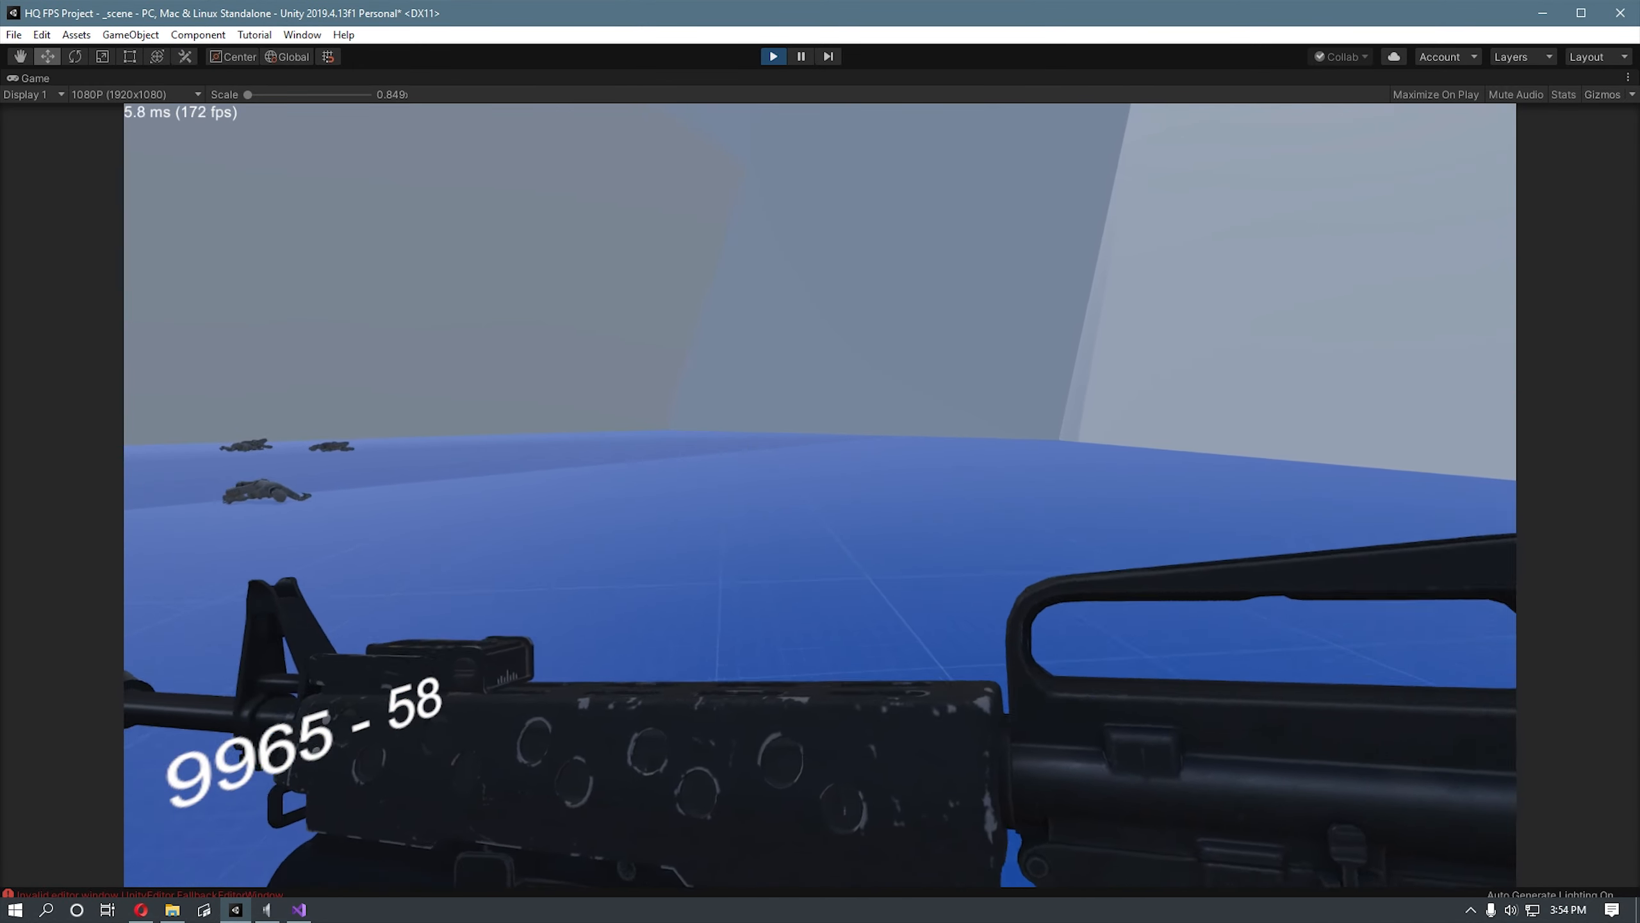
pyautogui.hotkey('shift', 'w')
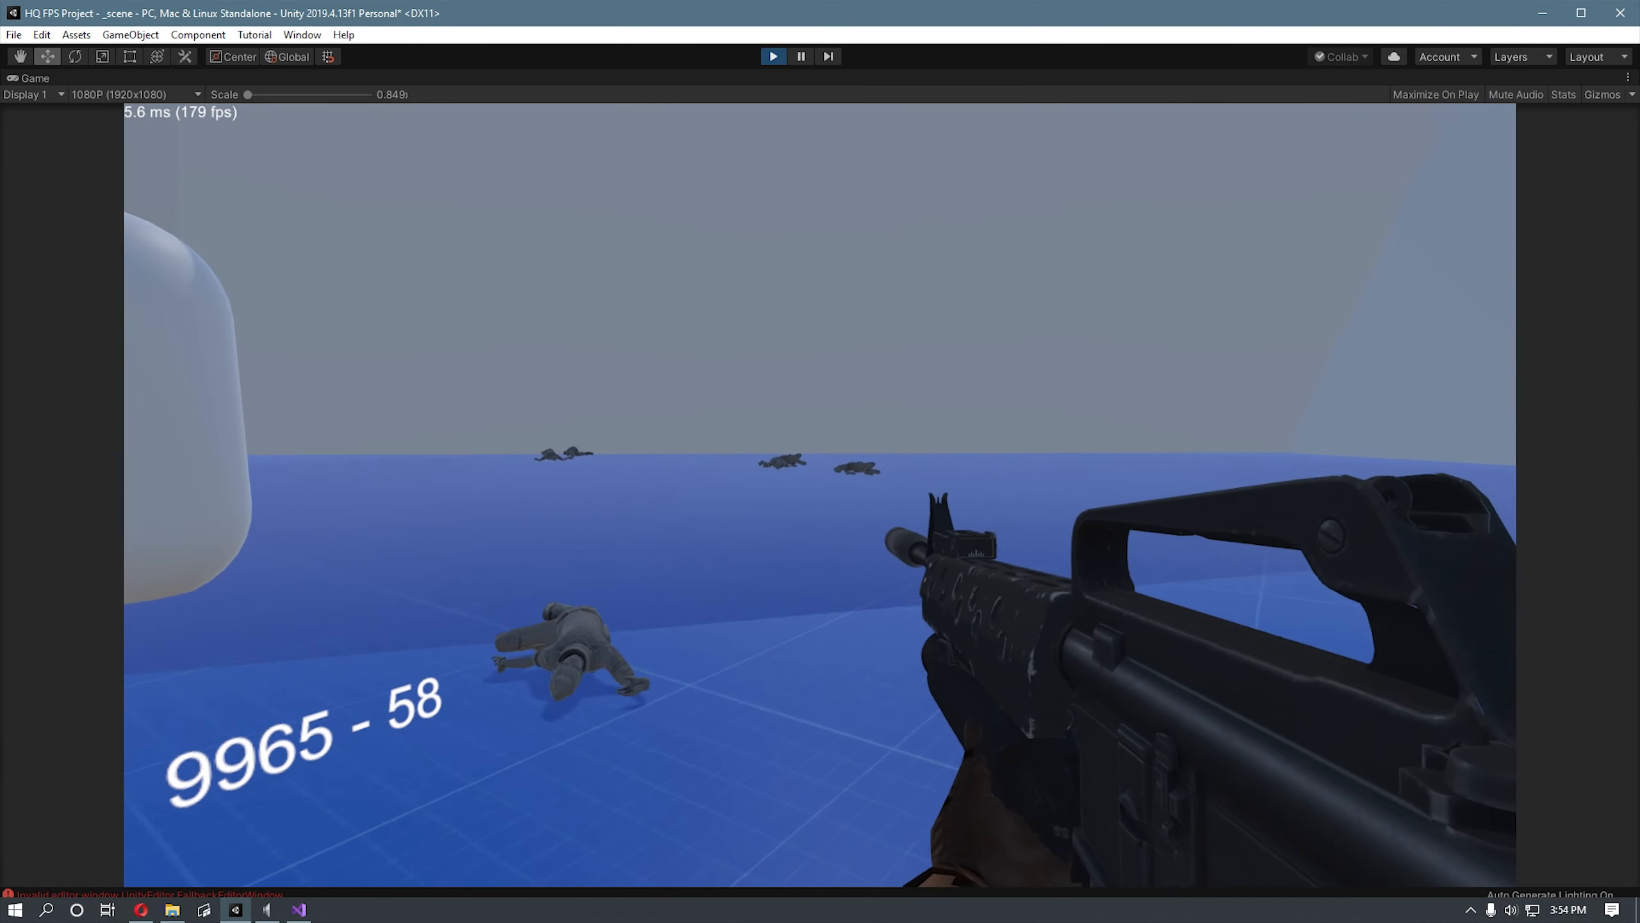
pyautogui.hotkey('shift', 'w')
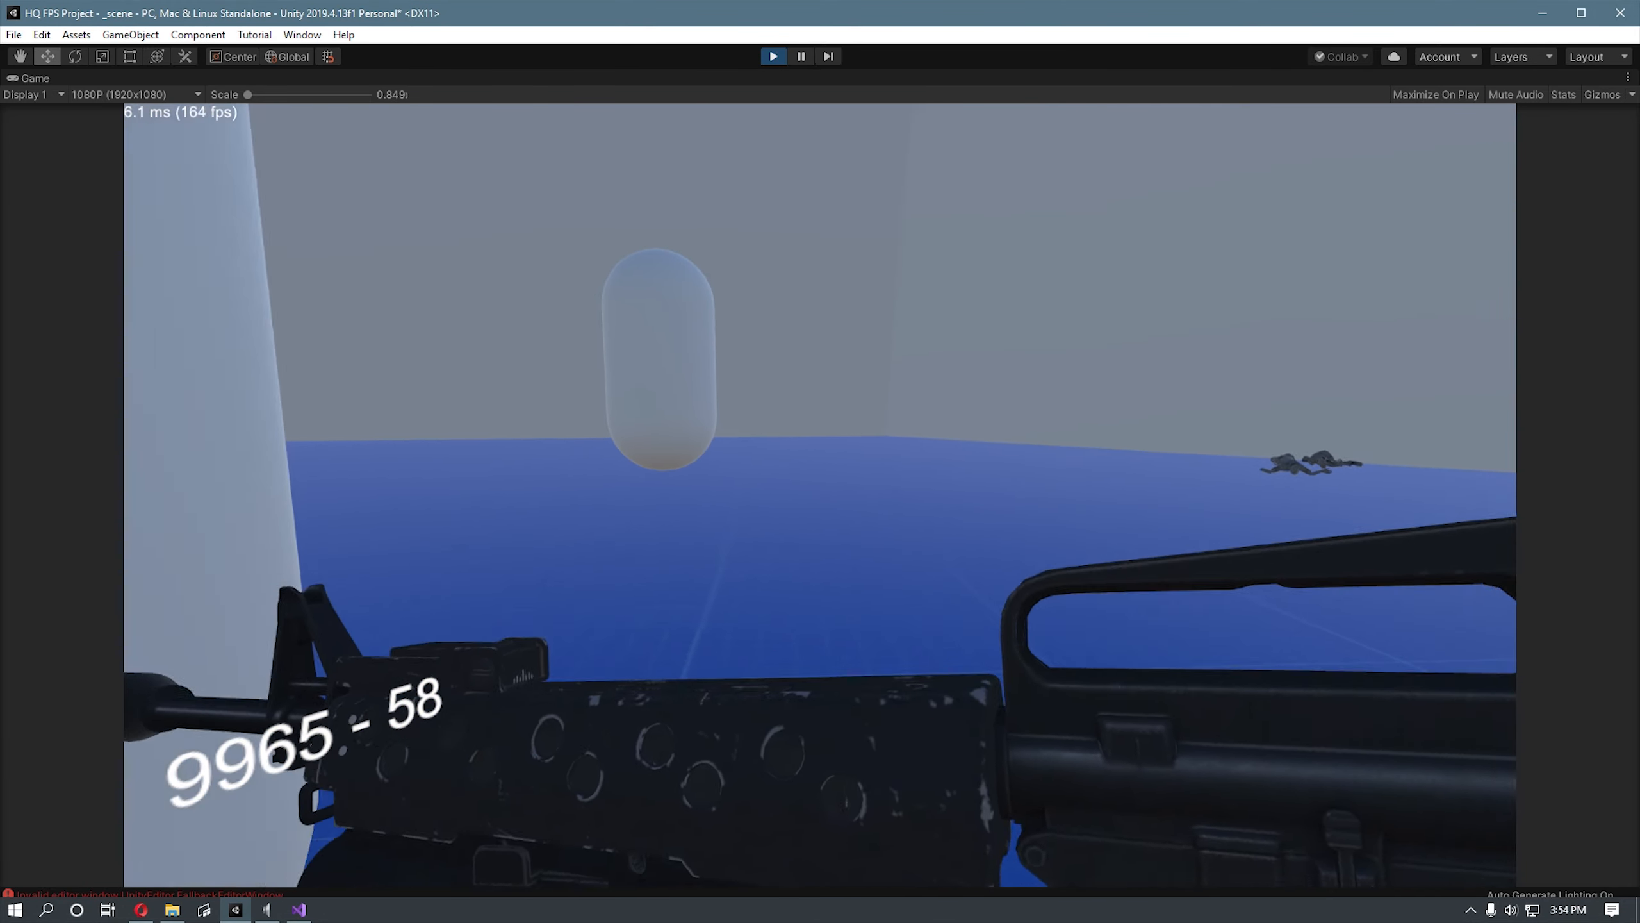
pyautogui.press('w')
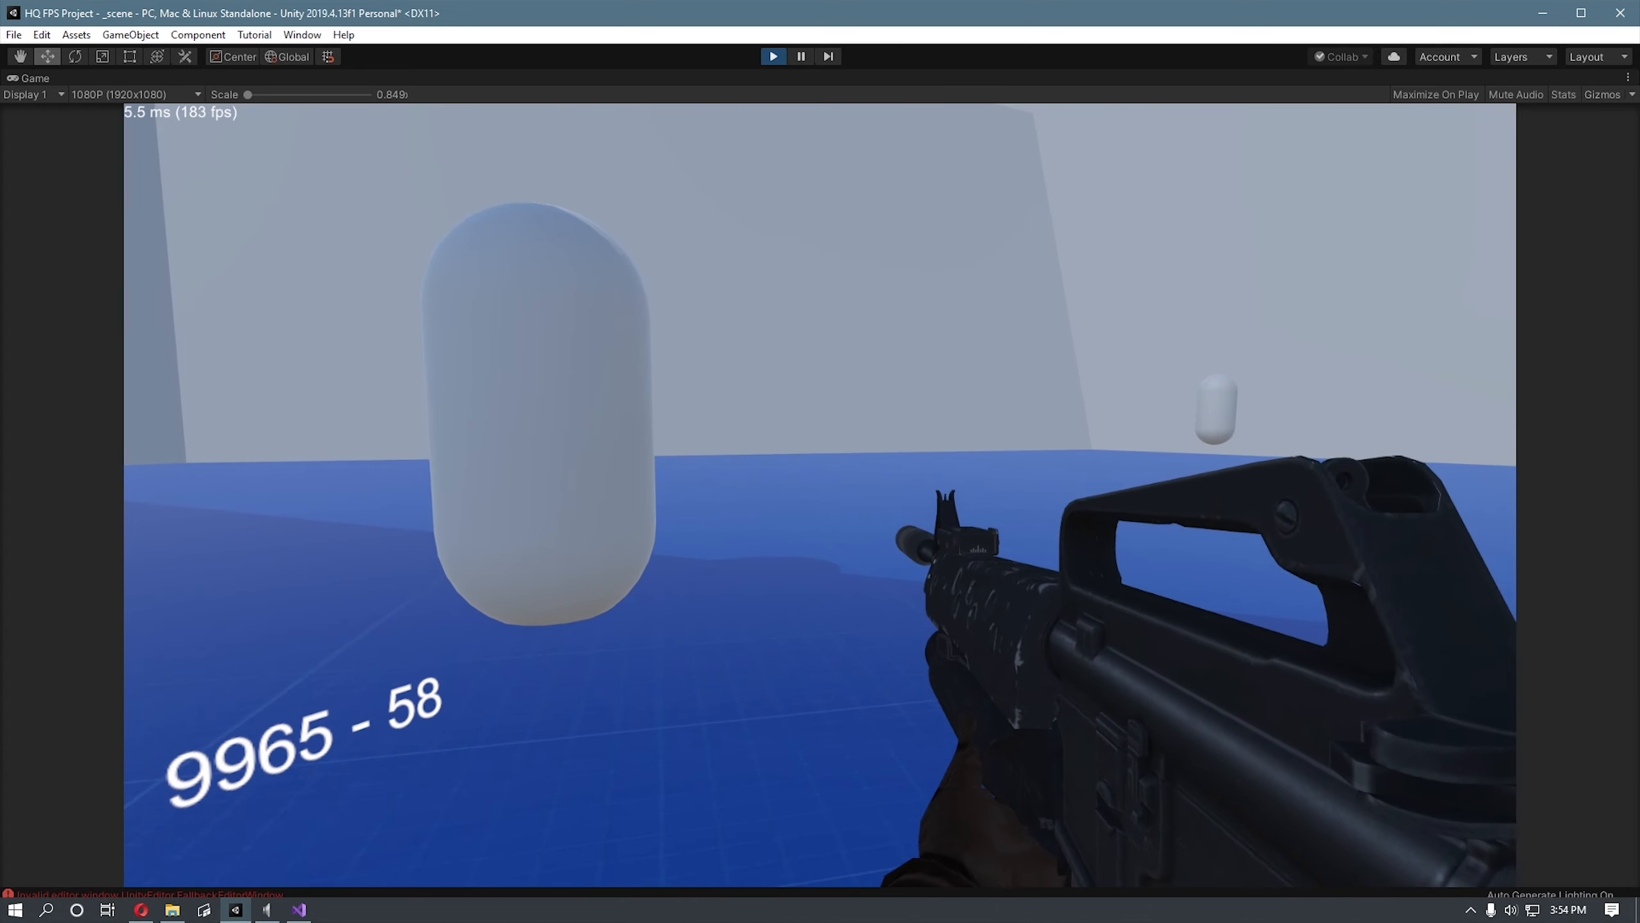
pyautogui.press('w')
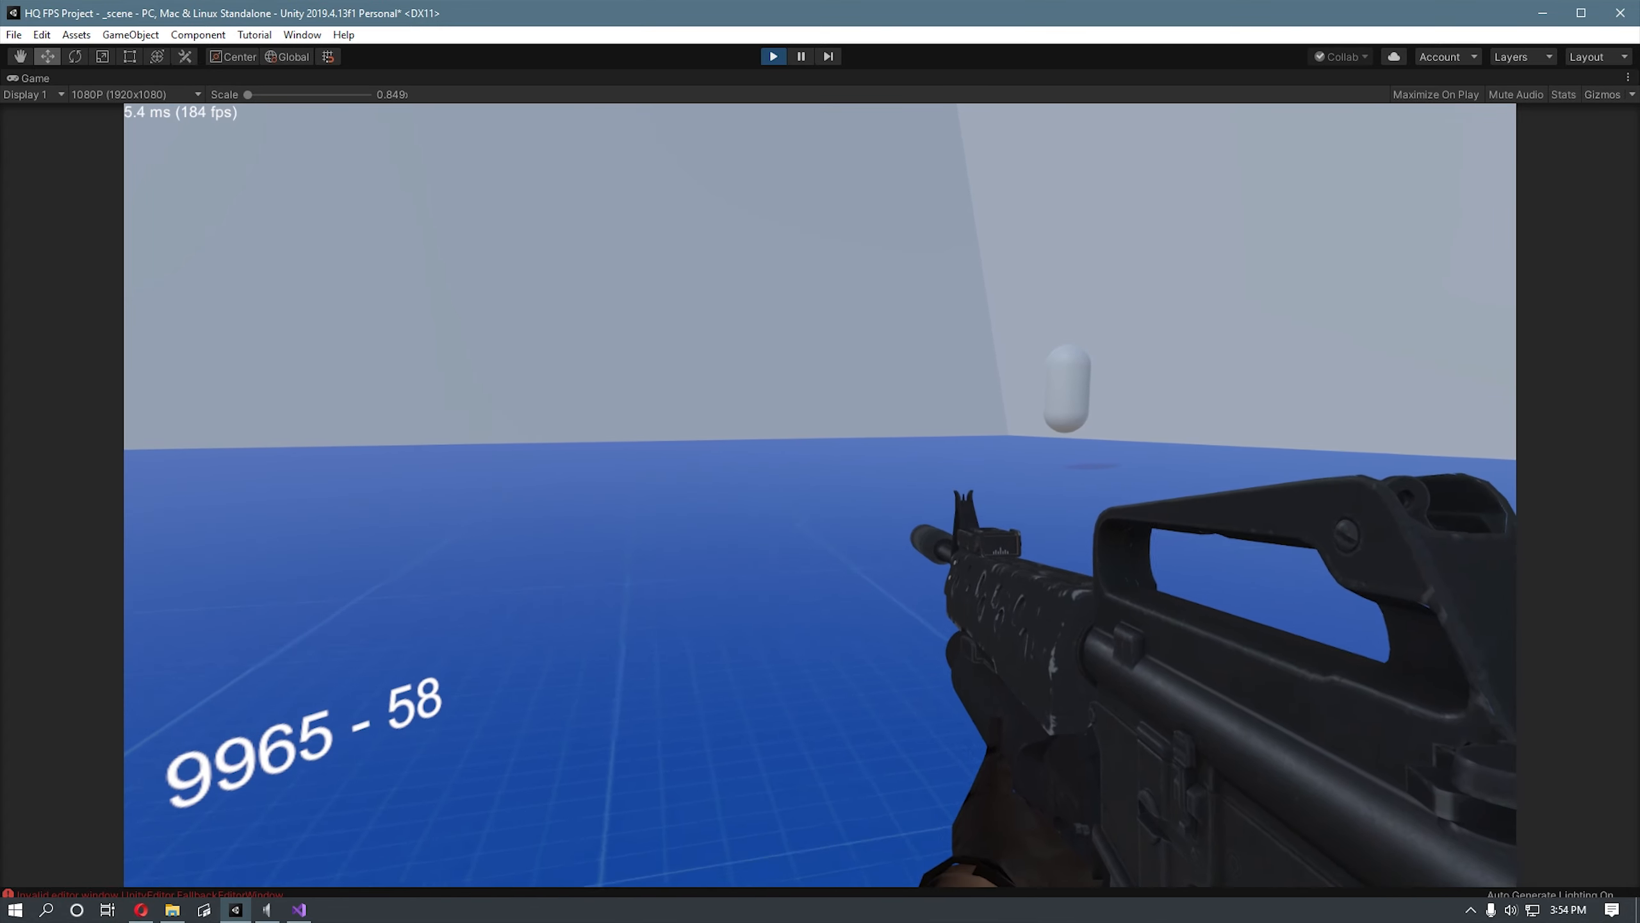
# Step: Walk up to a fallen zombie ragdoll, shoot it to test its reaction, and stop the play test
pyautogui.press('w')
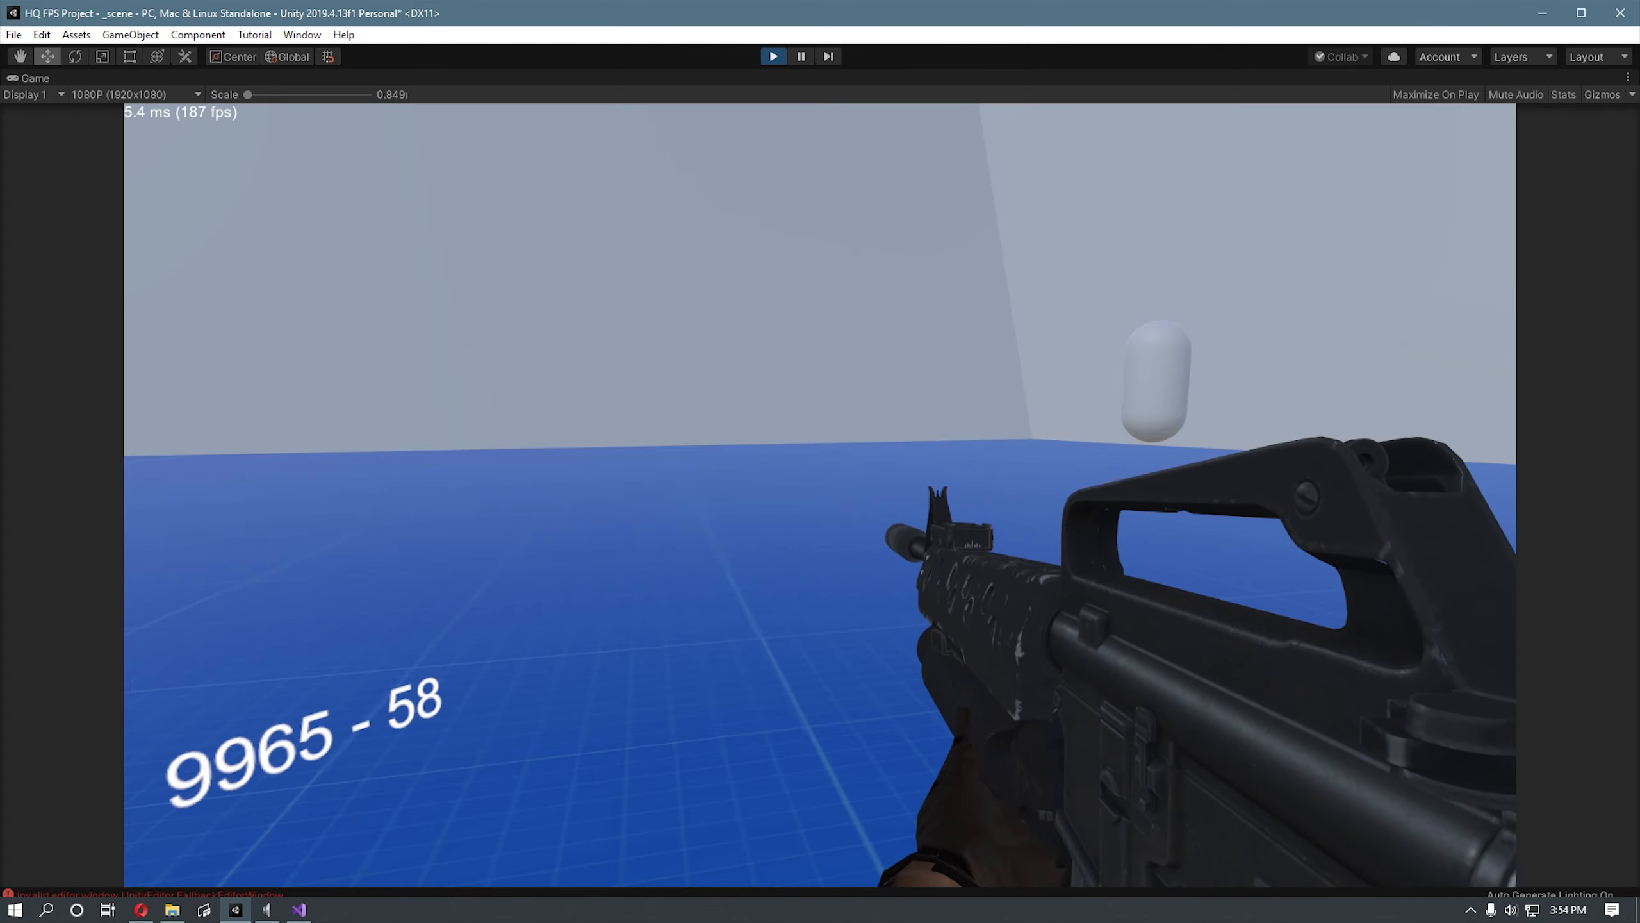
pyautogui.press('w')
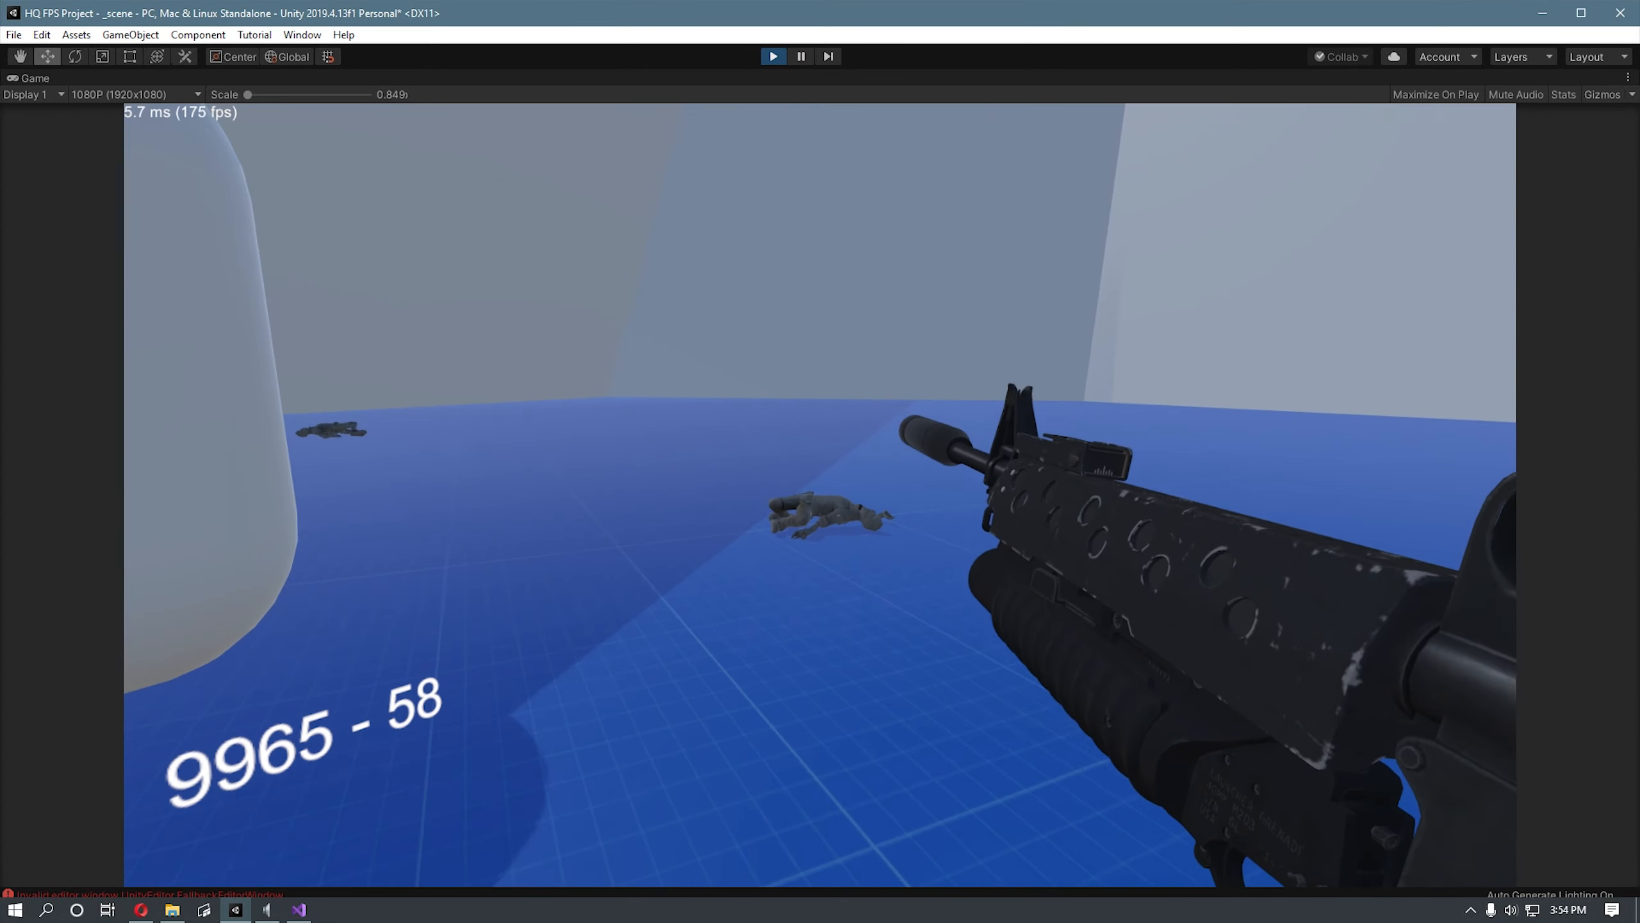
pyautogui.press('w')
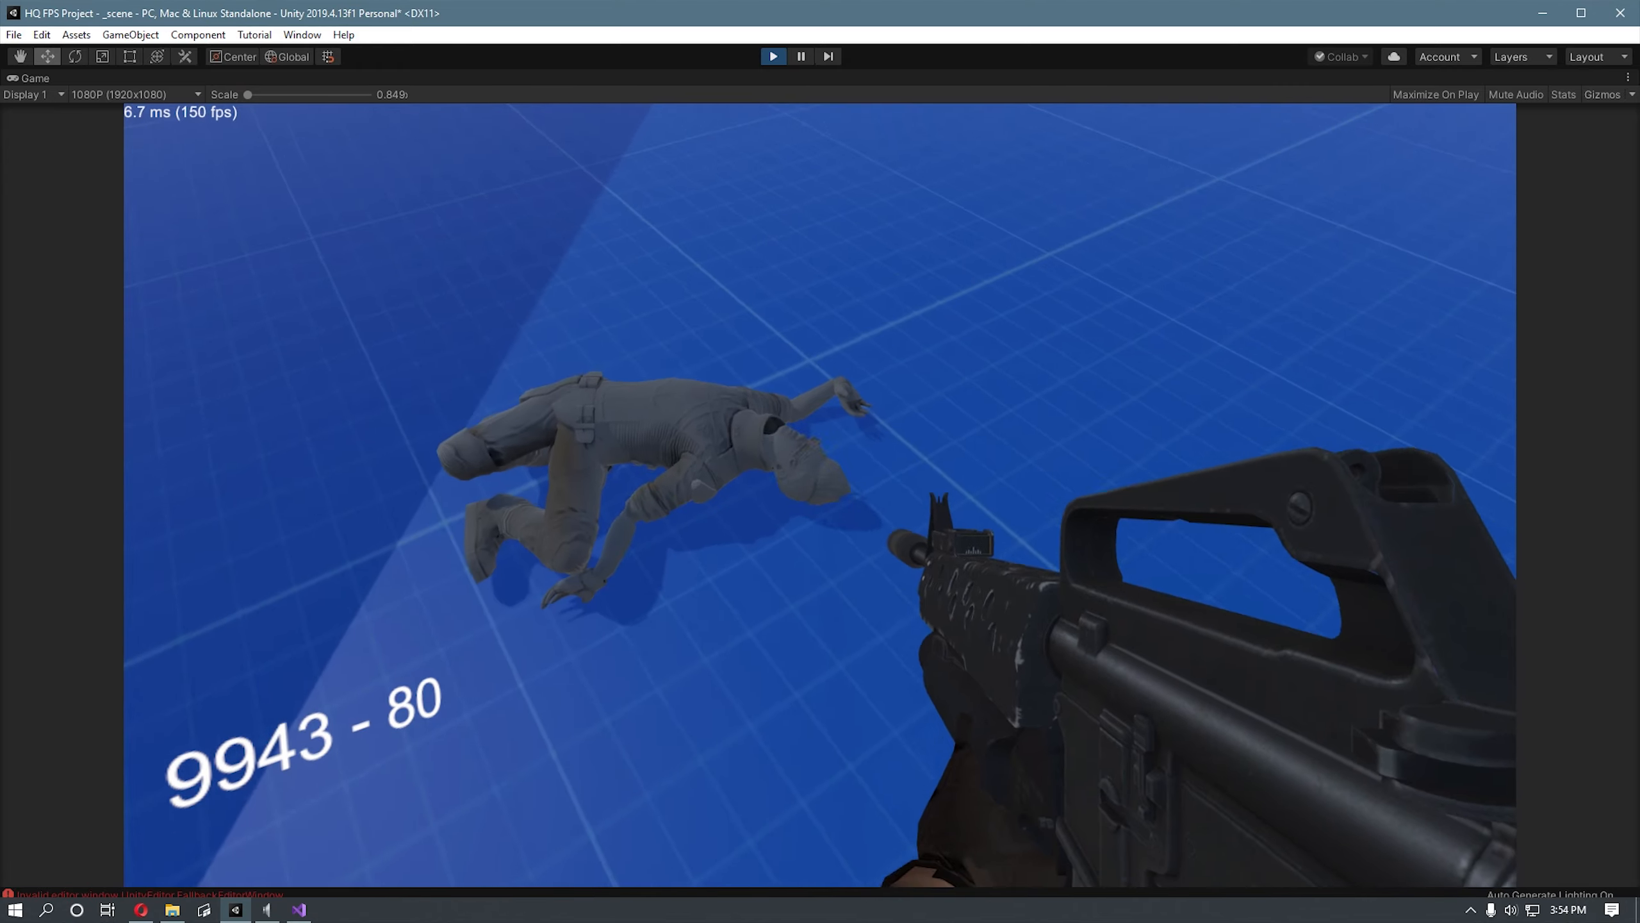
pyautogui.click(820, 495)
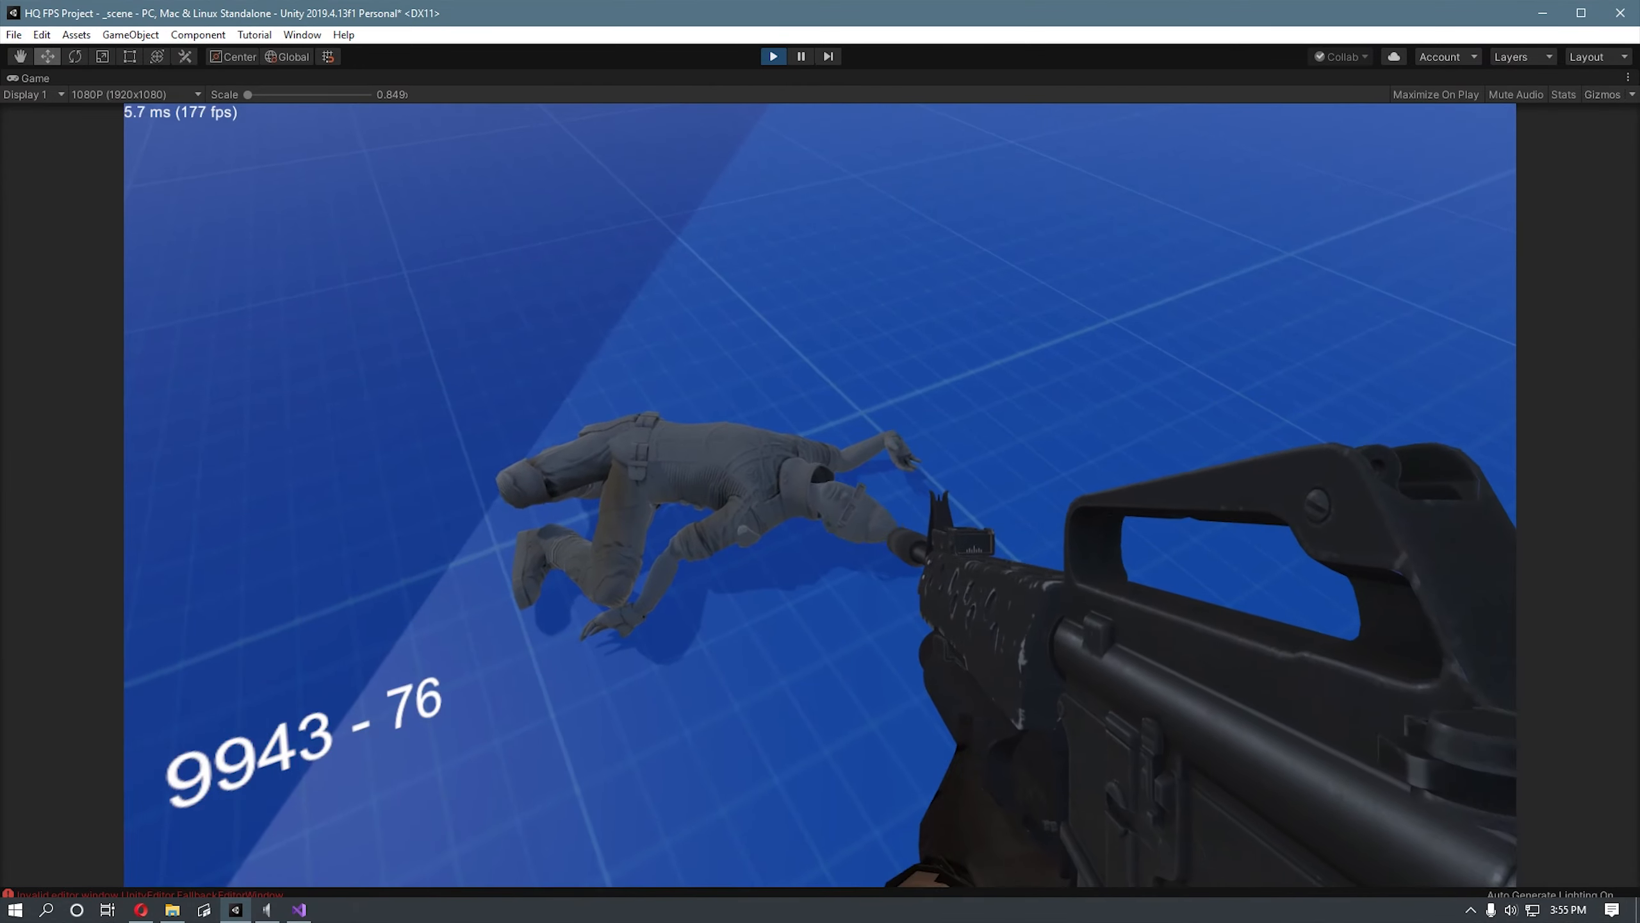
pyautogui.click(824, 495)
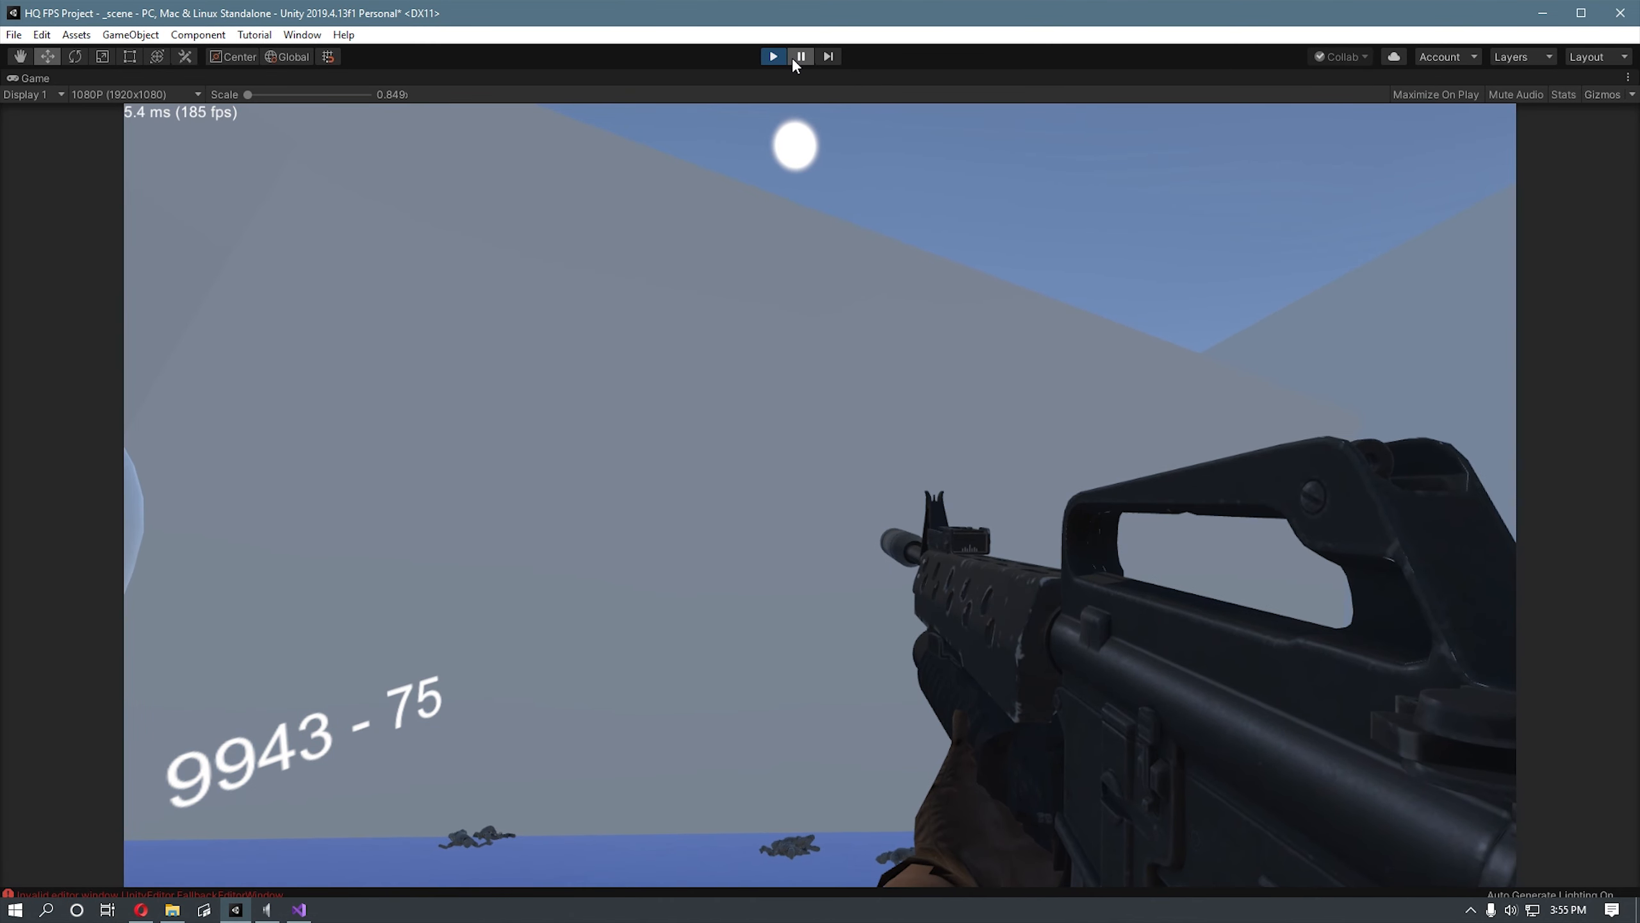
pyautogui.hotkey('ctrl', 'p')
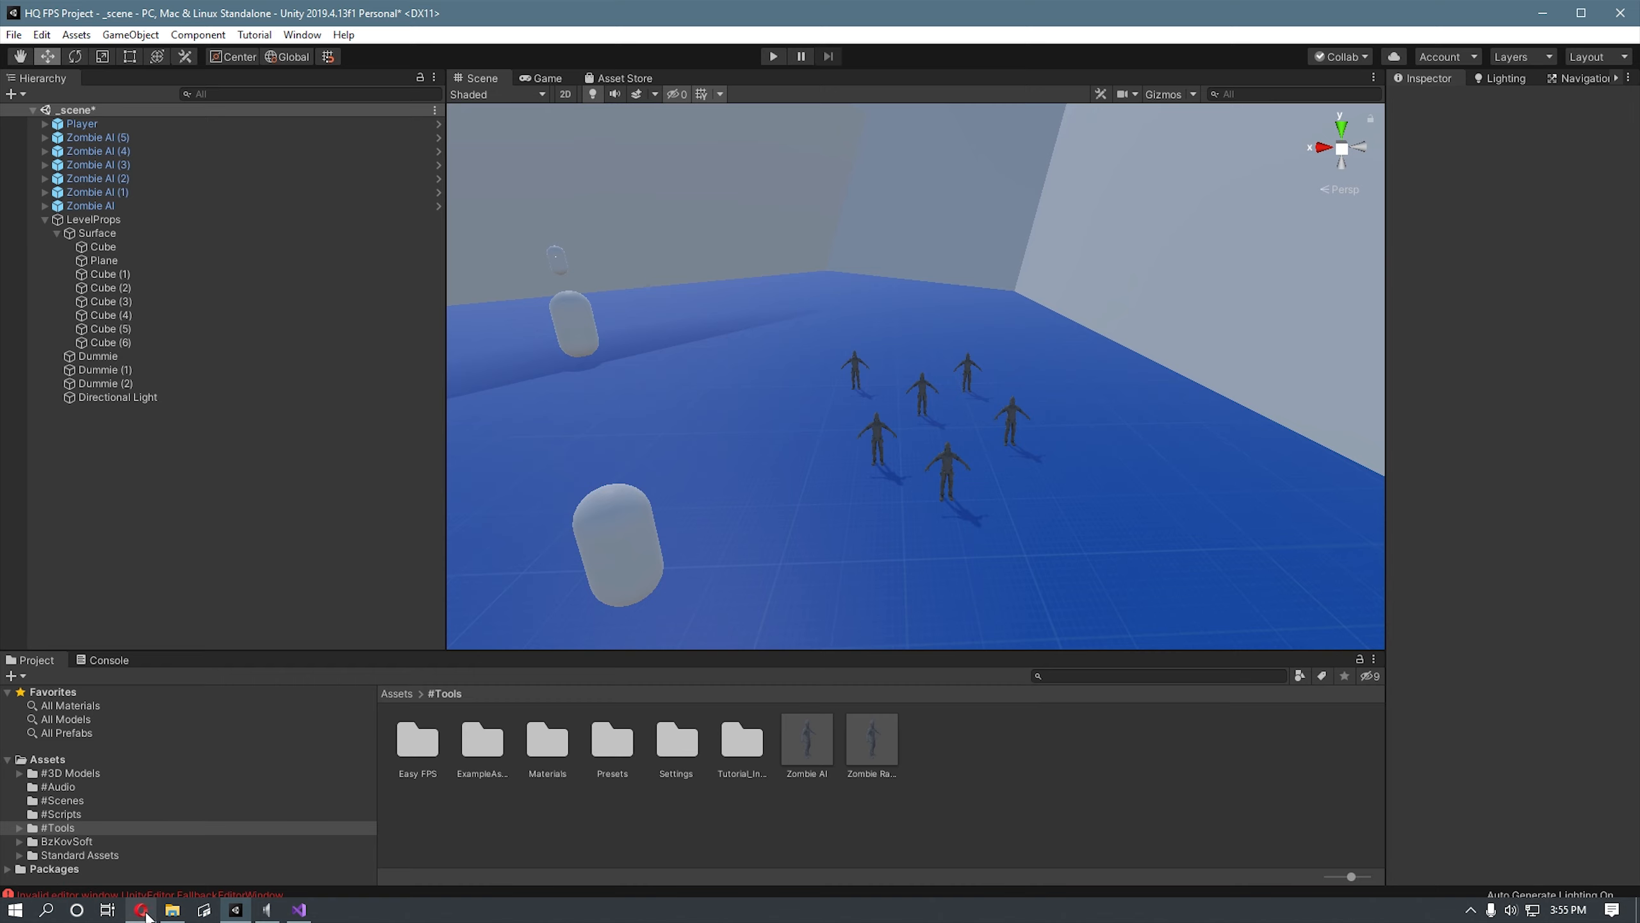
pyautogui.moveTo(146, 911)
pyautogui.click(167, 875)
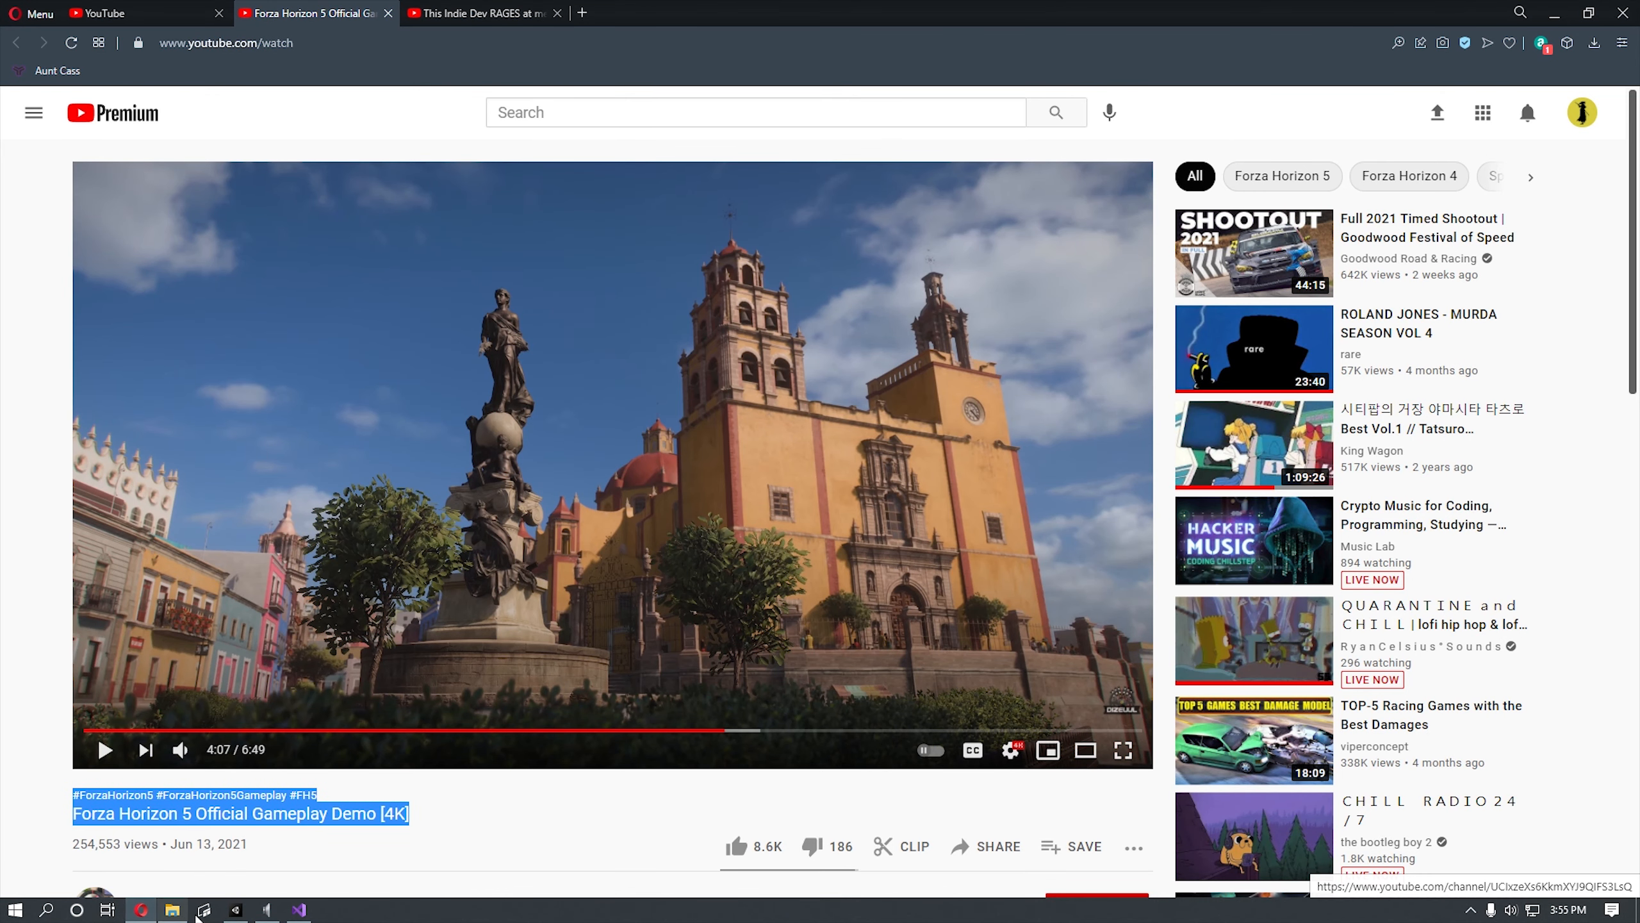
pyautogui.click(237, 910)
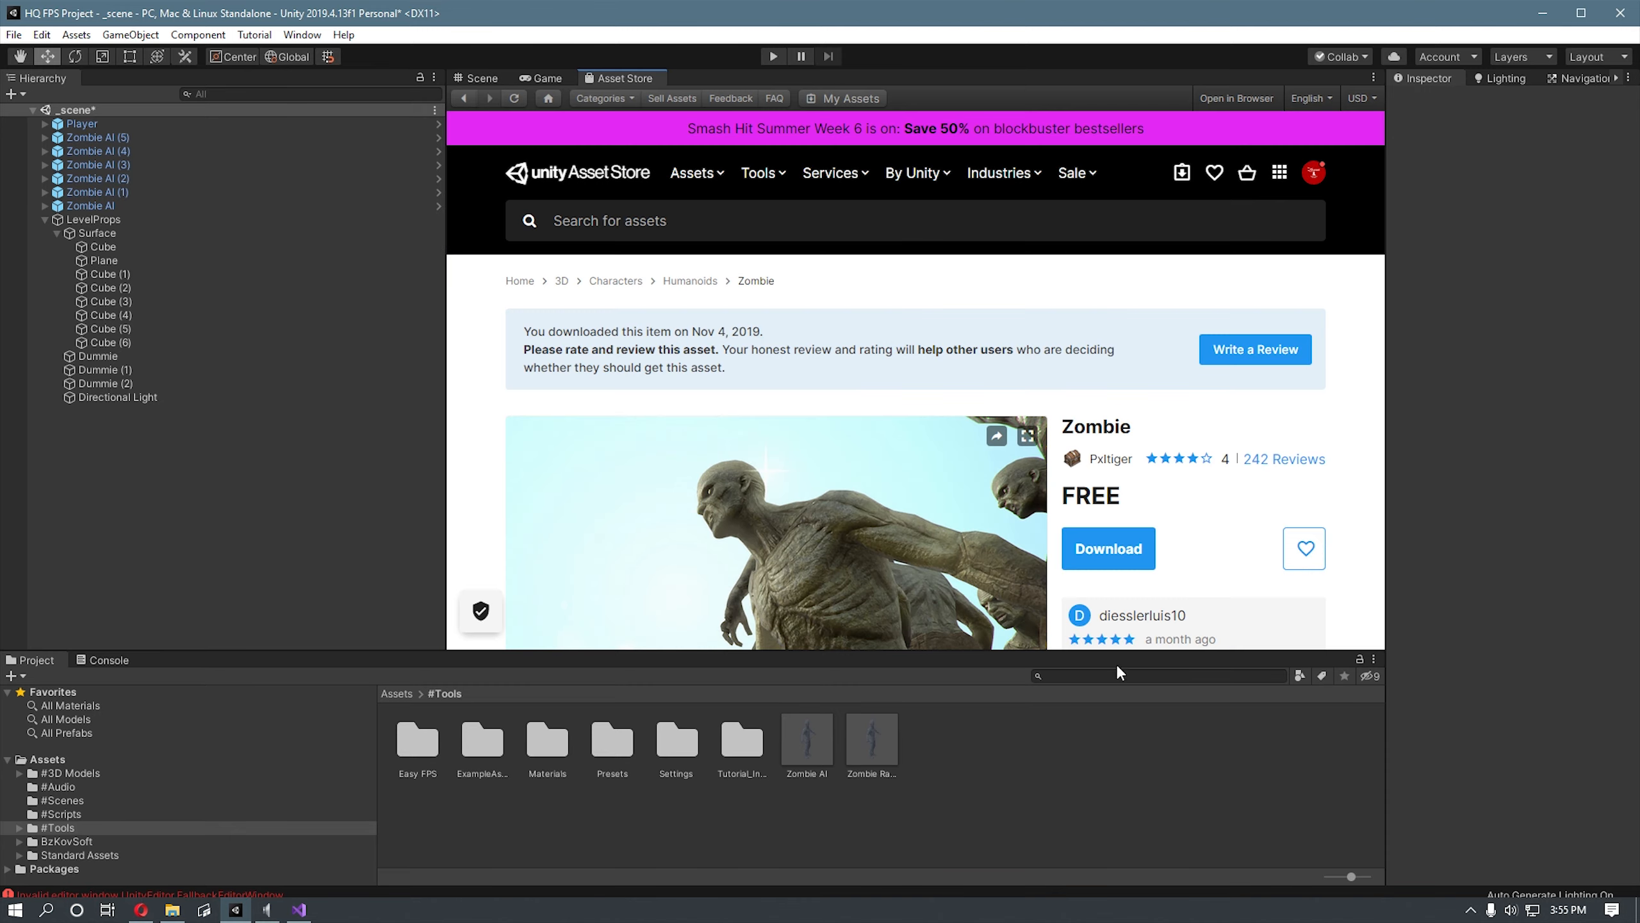
# Step: Look over the free Zombie asset by Pxltiger, download it, and import the complete package into the project
pyautogui.moveTo(1118, 654); pyautogui.dragTo(1159, 826)
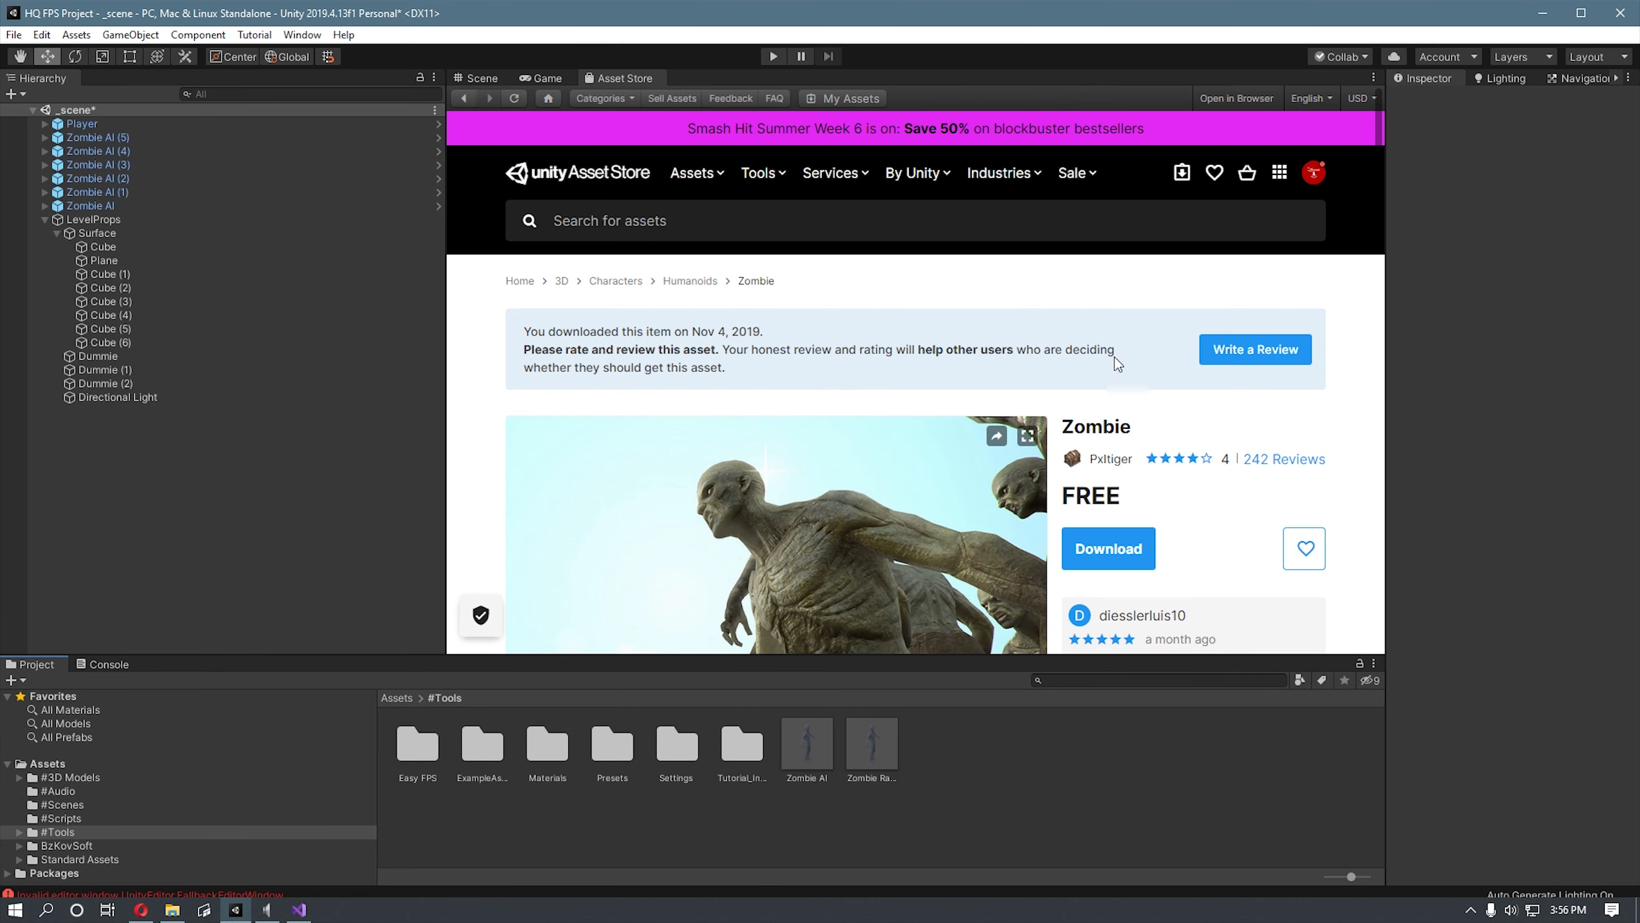
pyautogui.scroll(-5, 1117, 361)
pyautogui.scroll(-1, 1182, 447)
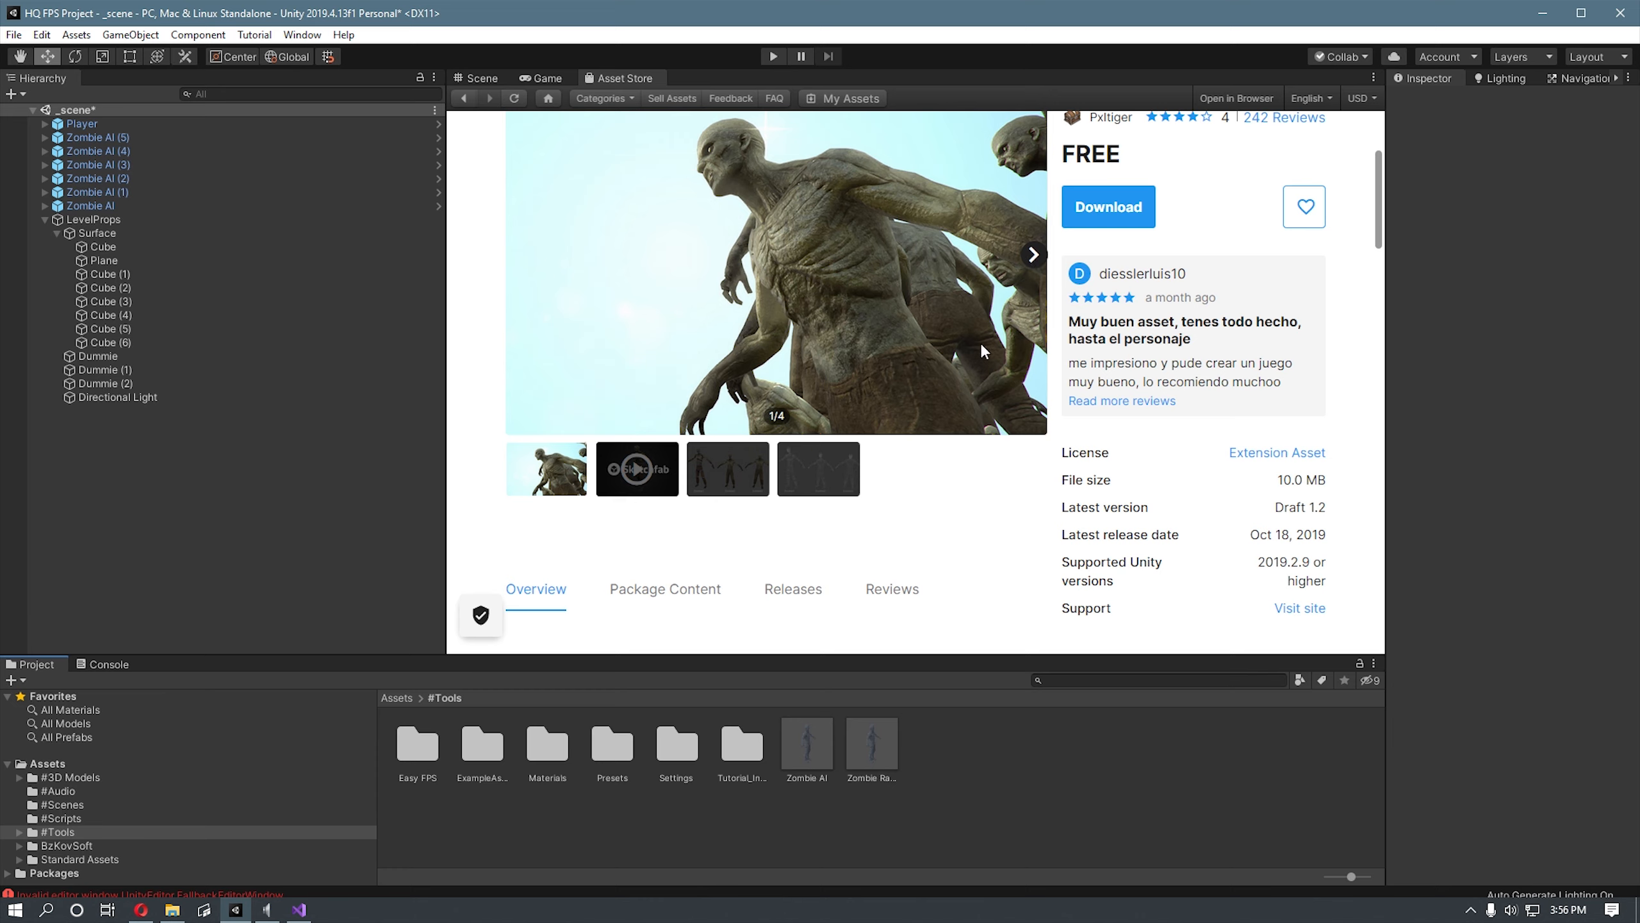
pyautogui.click(1034, 255)
pyautogui.scroll(2, 1151, 304)
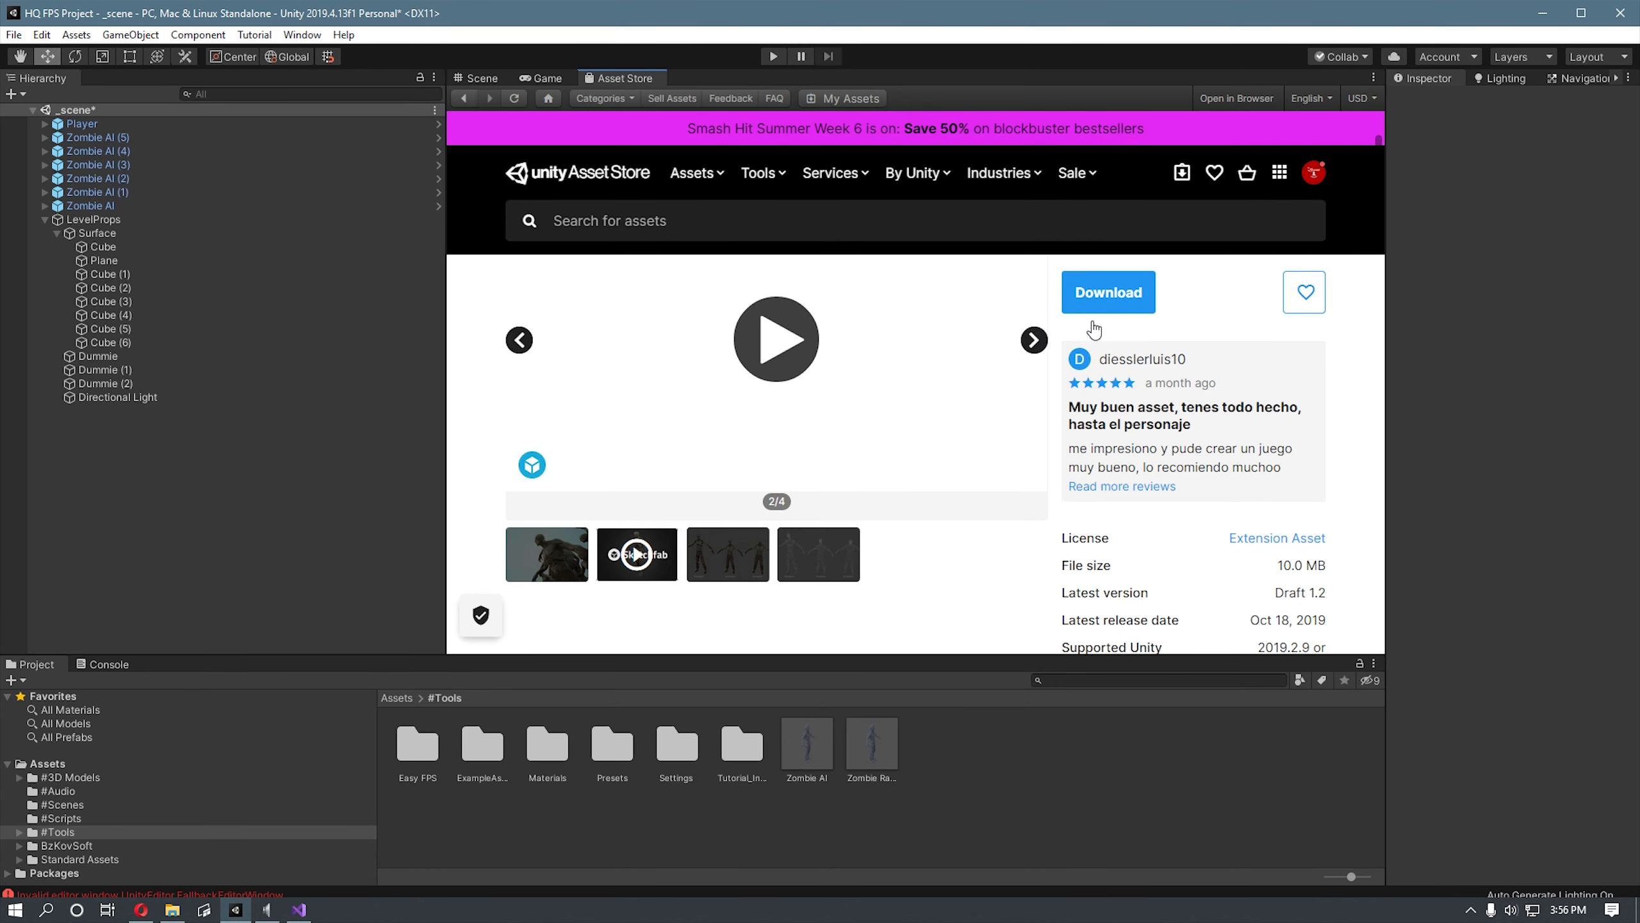
pyautogui.click(1133, 304)
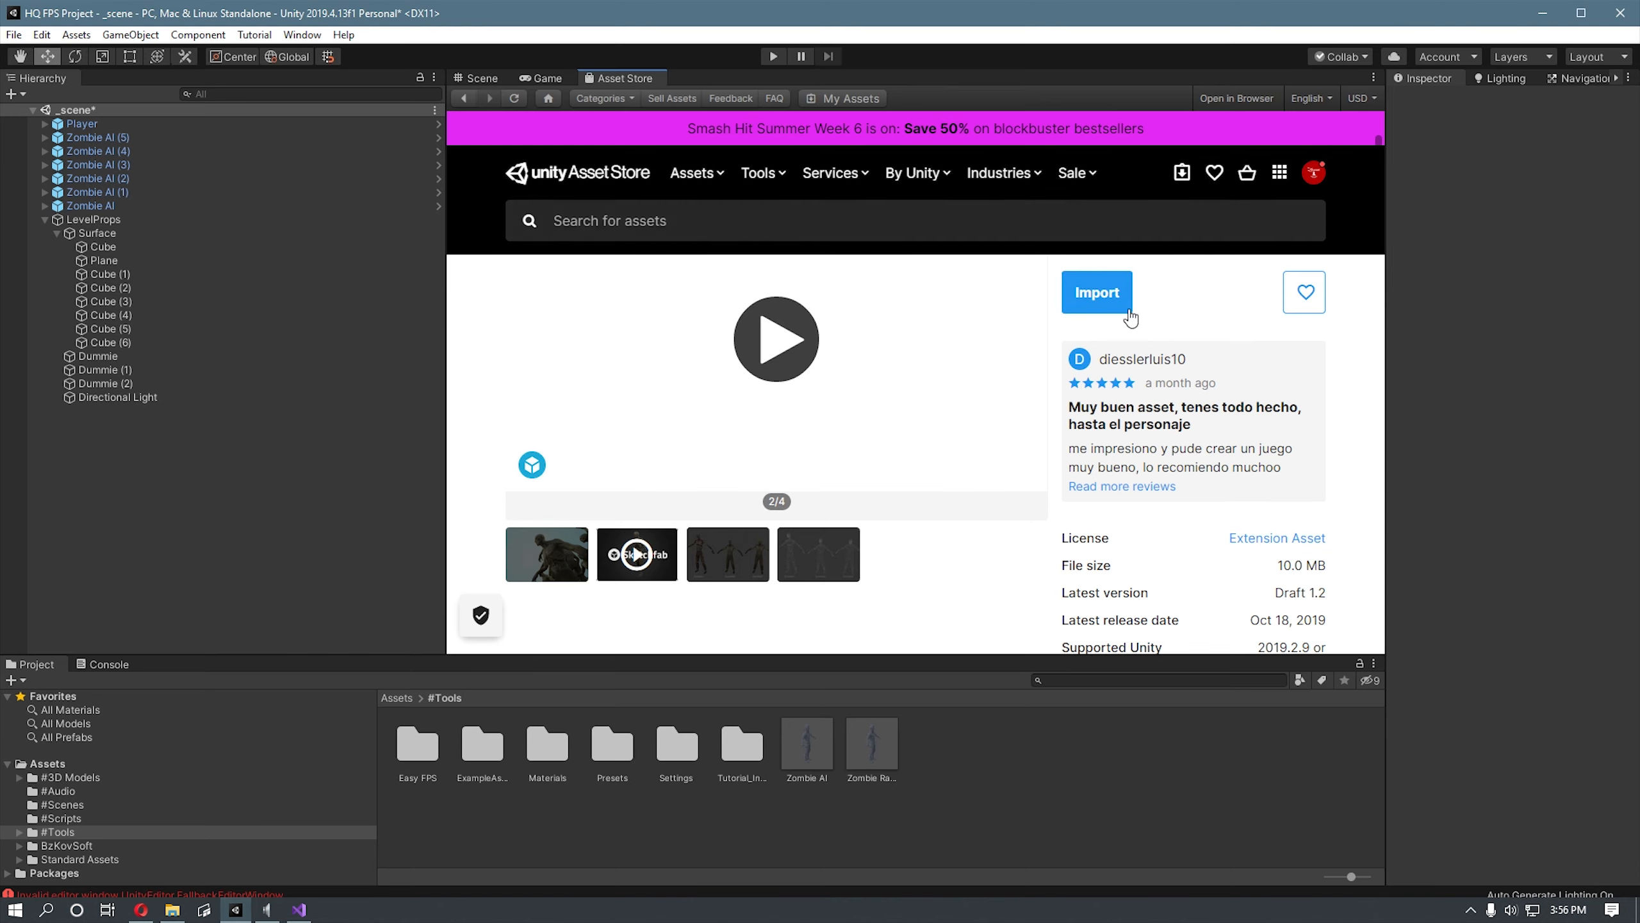
pyautogui.click(1087, 291)
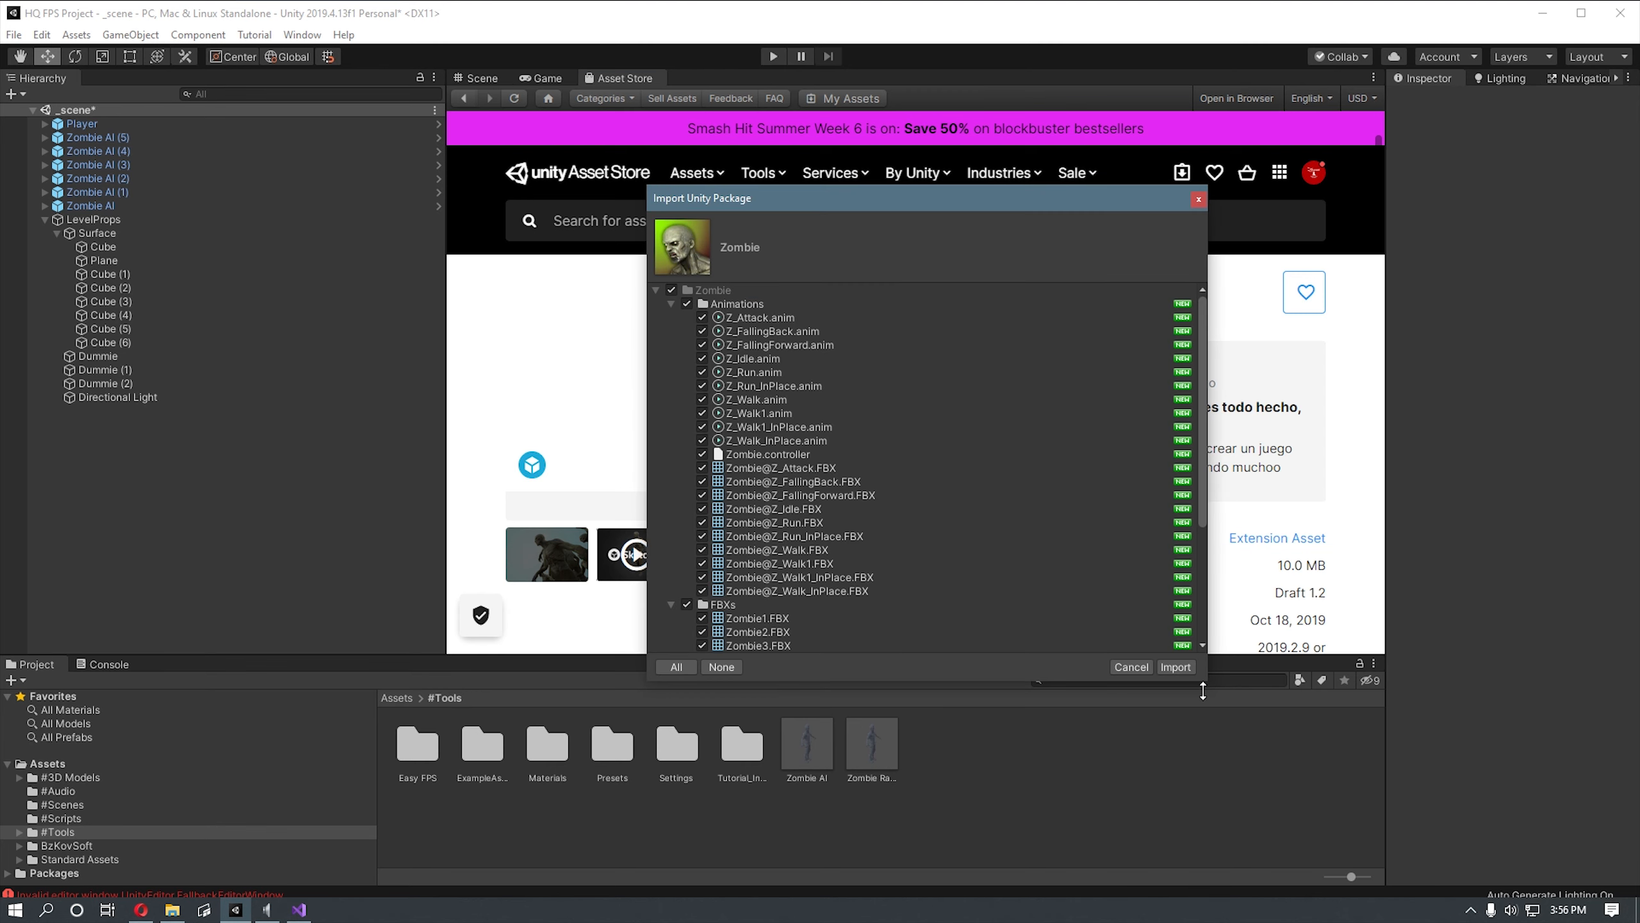
pyautogui.click(1176, 666)
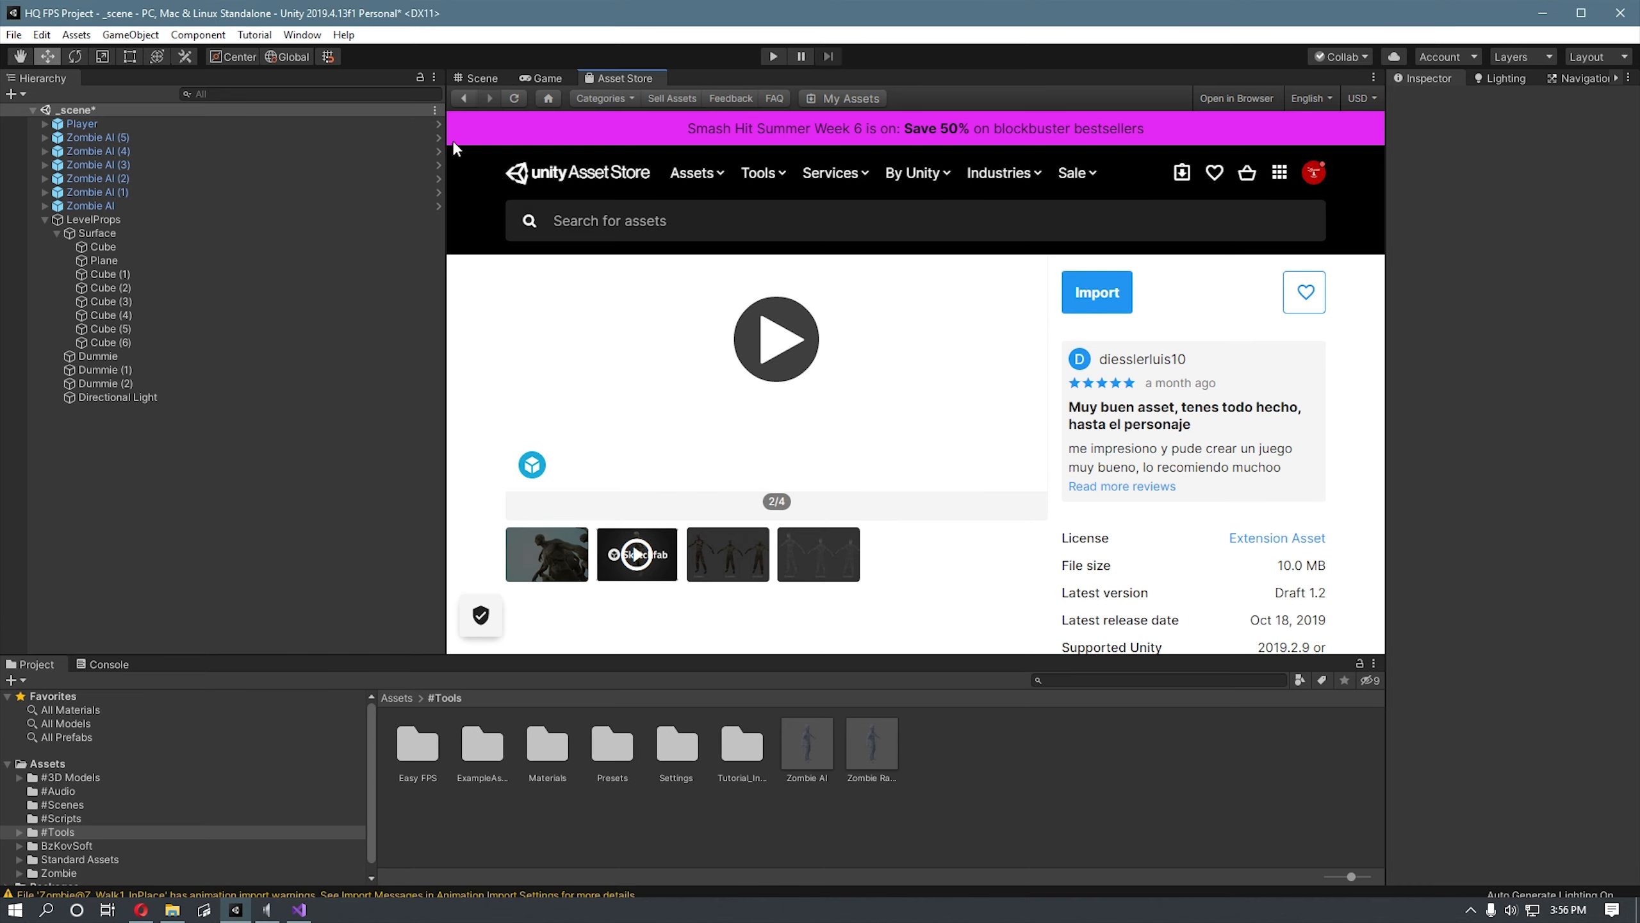
# Step: Return to the Scene view and open the imported Zombie folder in the project assets
pyautogui.click(472, 78)
pyautogui.moveTo(930, 402); pyautogui.dragTo(759, 410, button='right')
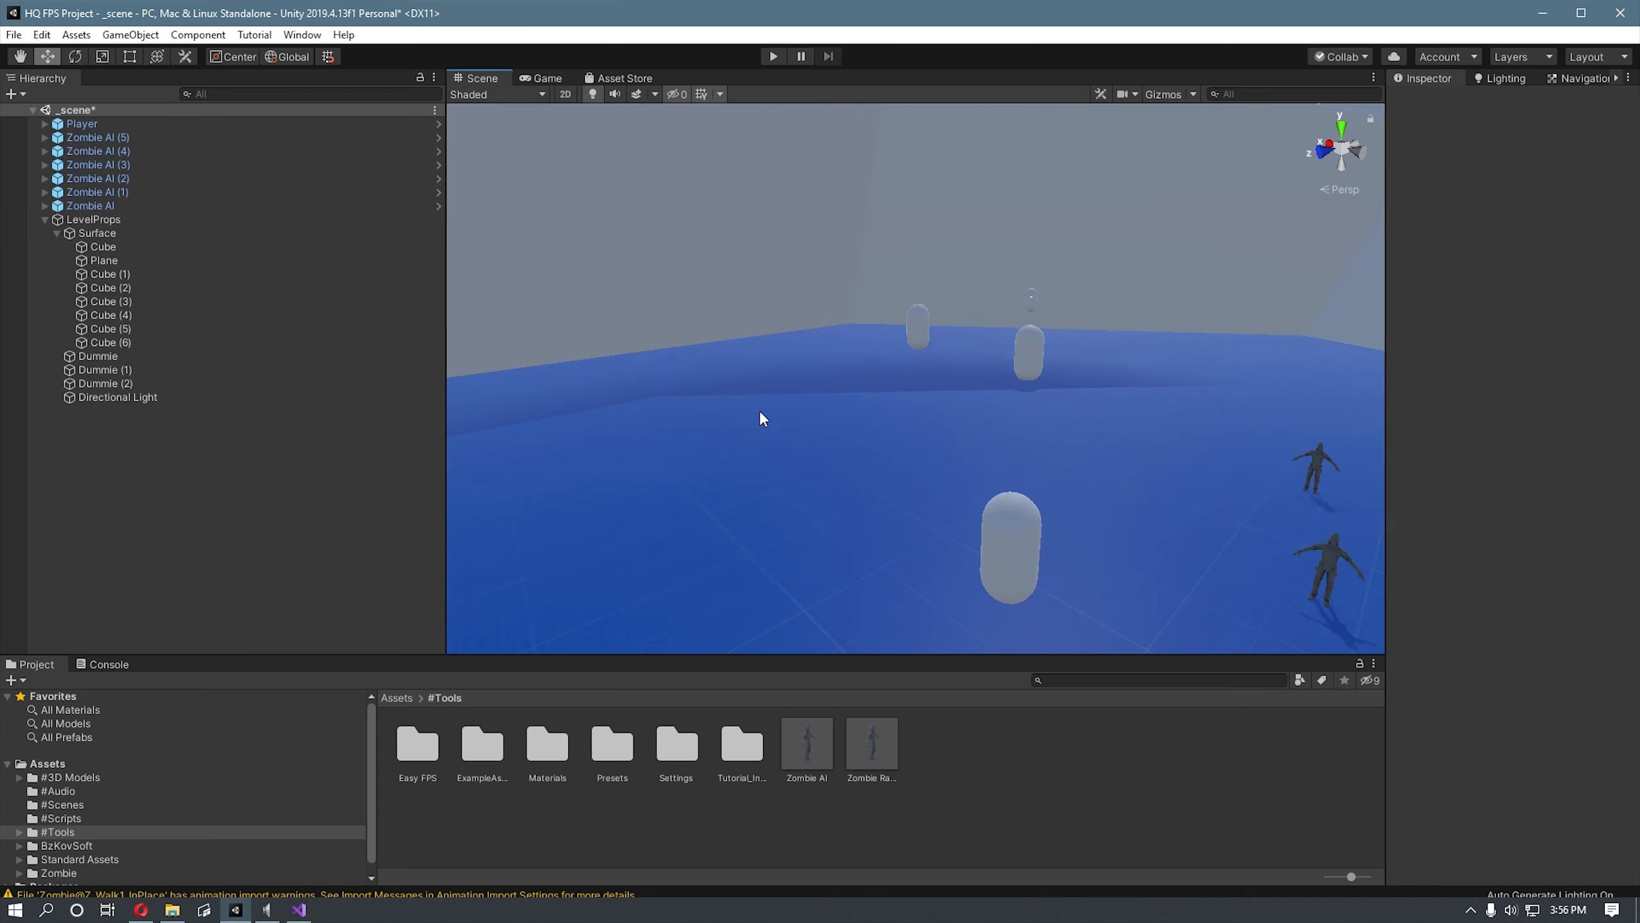
pyautogui.moveTo(759, 410); pyautogui.dragTo(516, 323, button='middle')
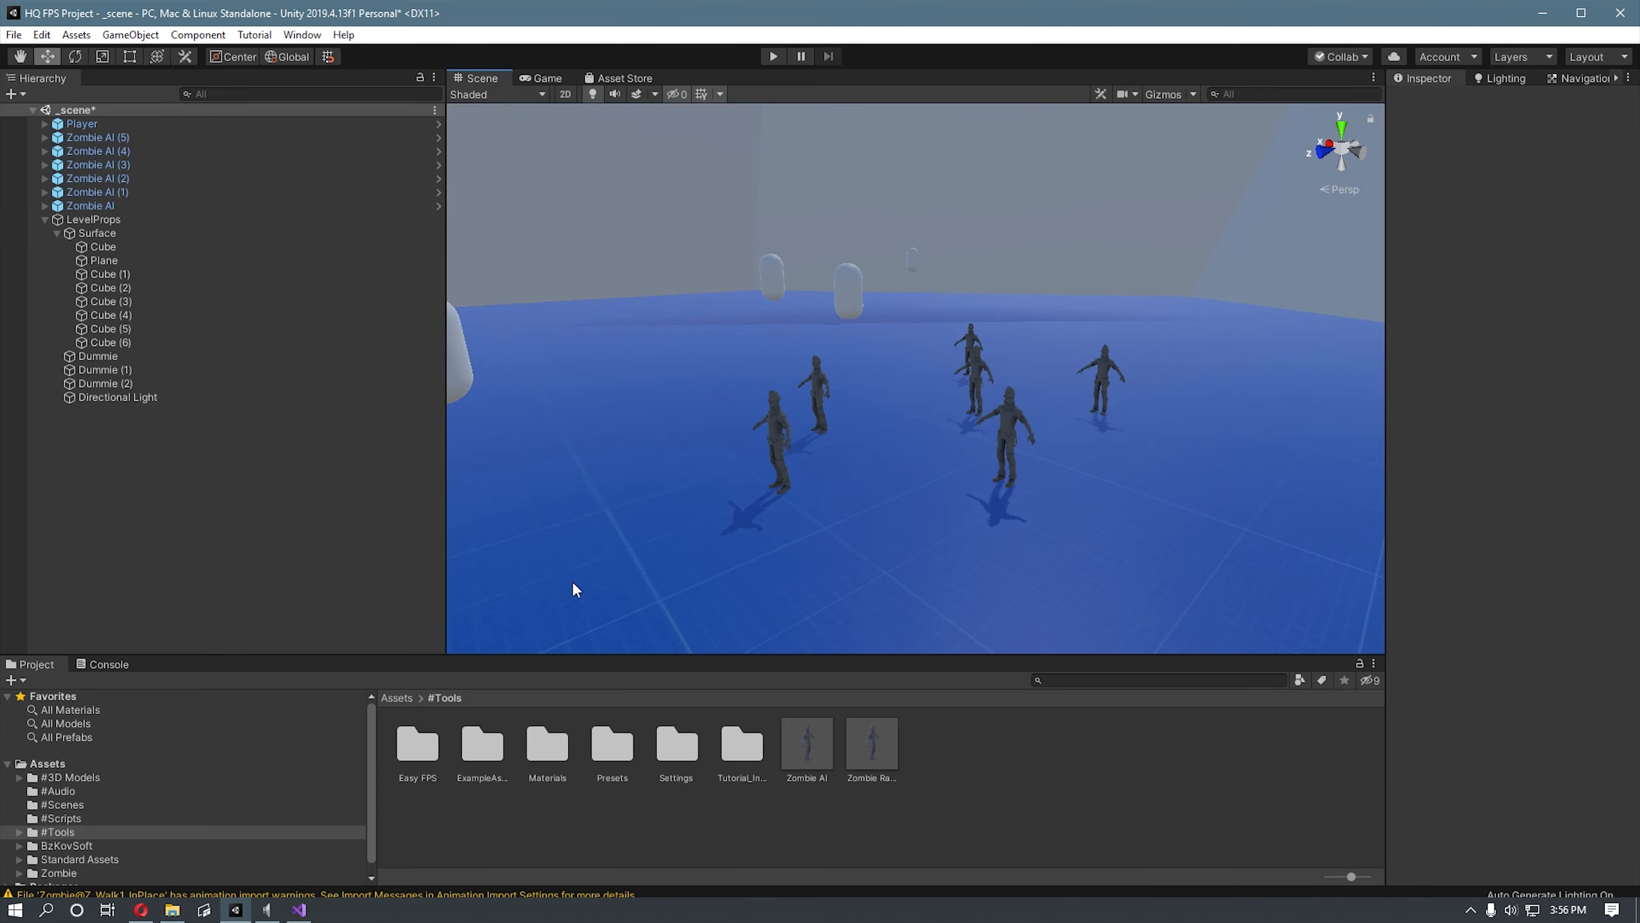
pyautogui.scroll(-1, 84, 852)
pyautogui.click(59, 860)
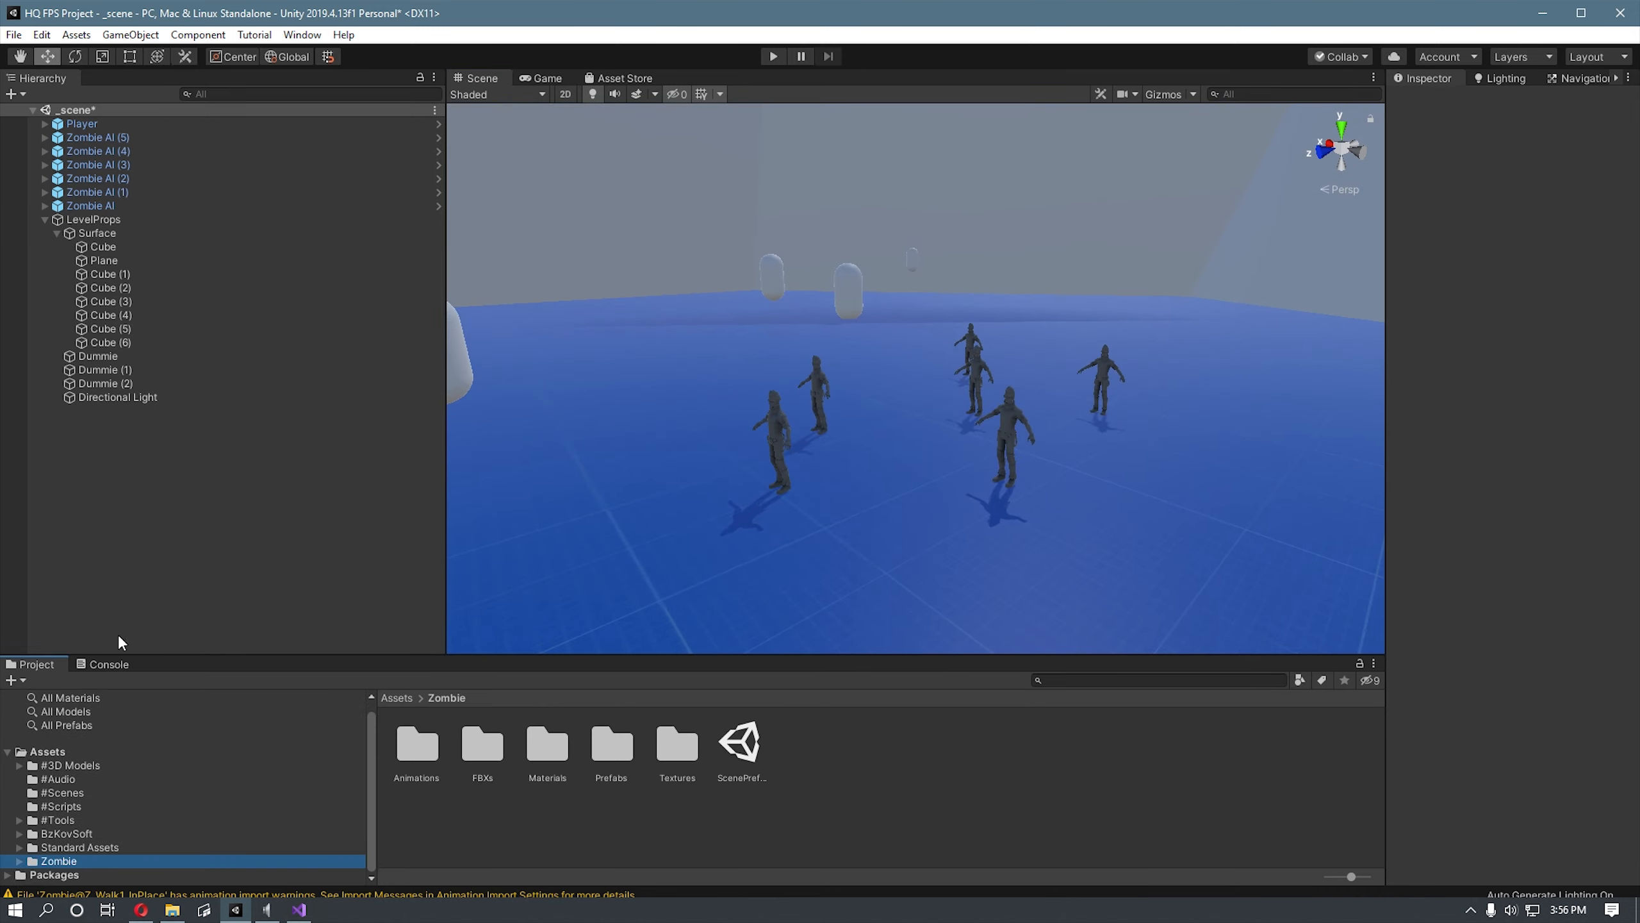
# Step: Delete the duplicate enemies Zombie AI (1) through Zombie AI (5) from the scene, keeping only Zombie AI
pyautogui.click(149, 193)
pyautogui.keyDown('shift'); pyautogui.click(156, 139); pyautogui.keyUp('shift')
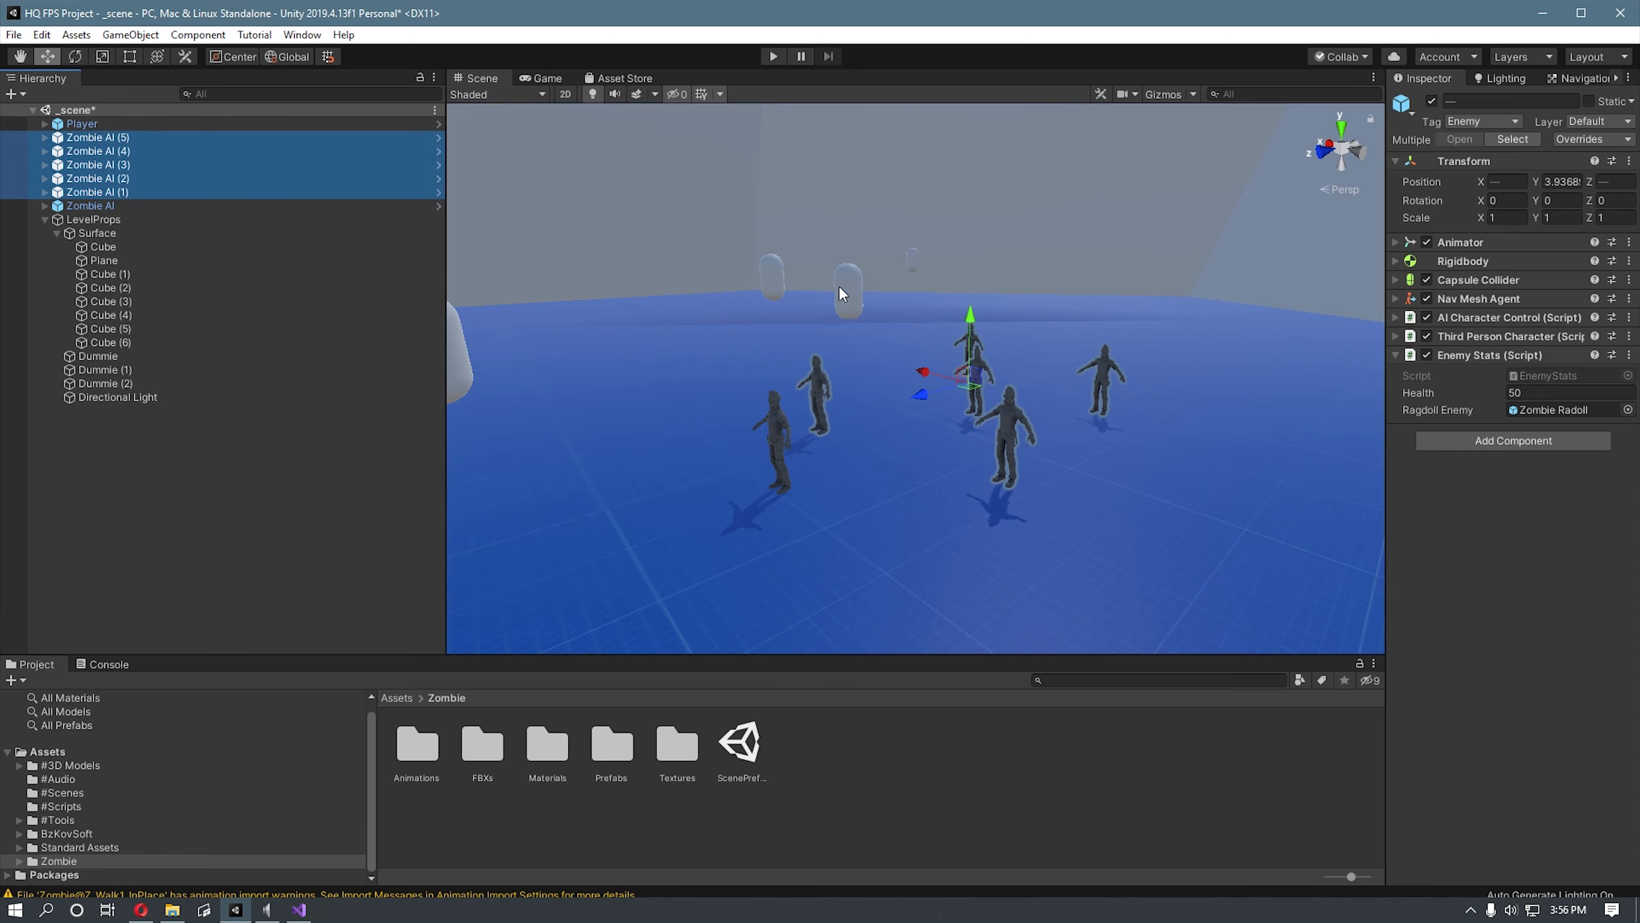
pyautogui.press('Delete')
pyautogui.moveTo(898, 402); pyautogui.dragTo(1000, 388, button='right')
pyautogui.moveTo(1000, 388); pyautogui.dragTo(1130, 342, button='middle')
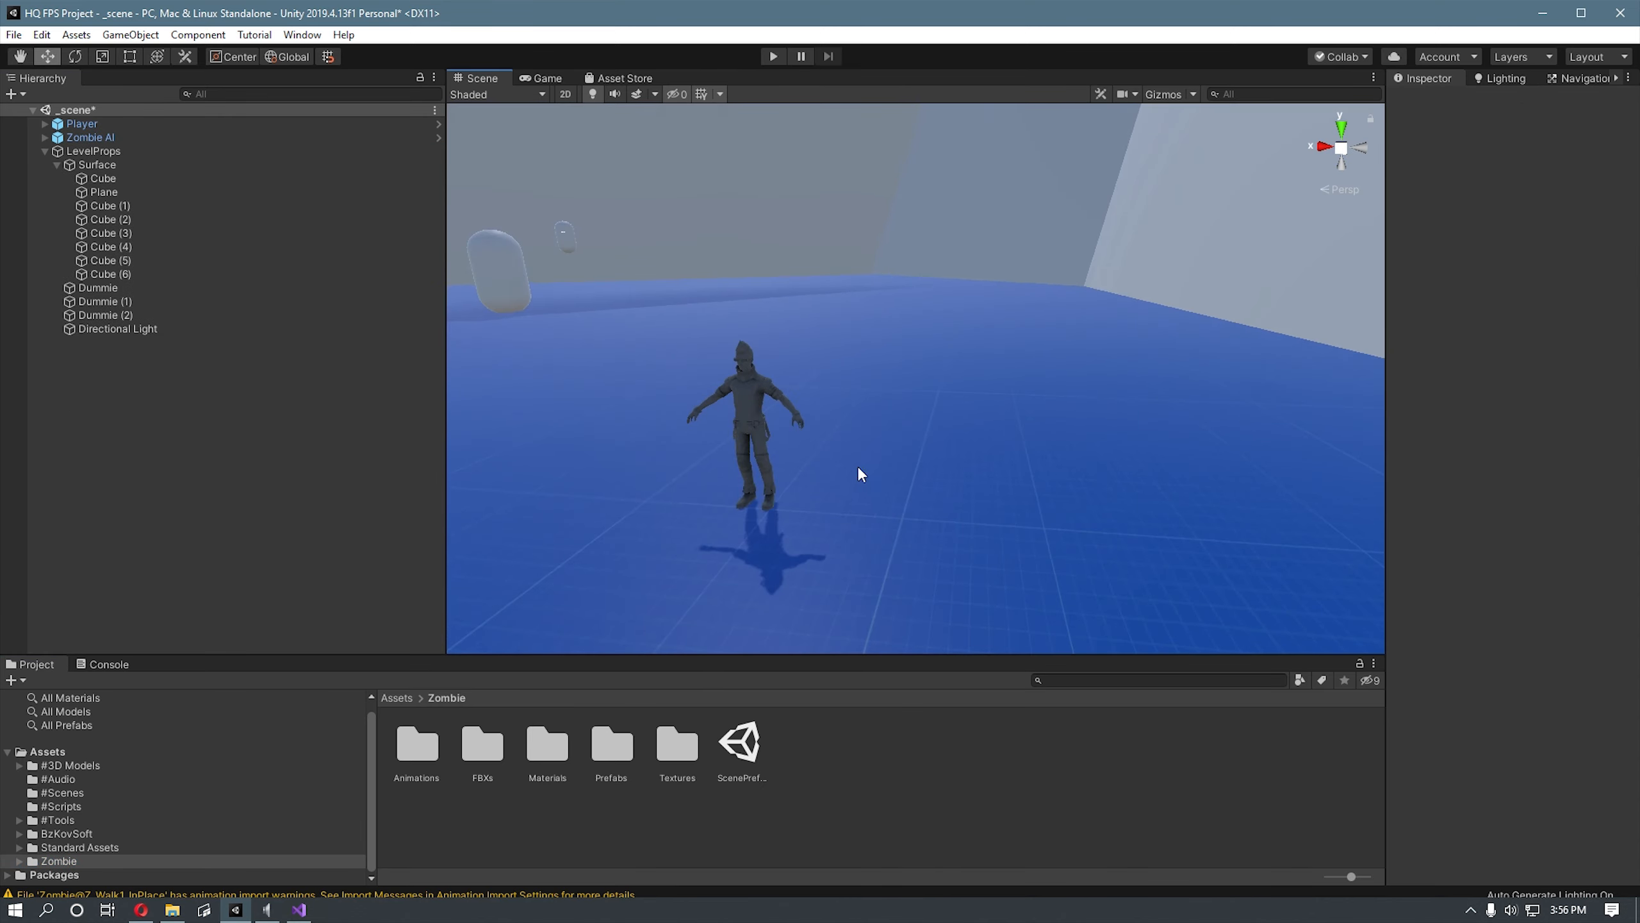
# Step: Expand the Zombie AI object and unpack its prefab instance
pyautogui.click(39, 138)
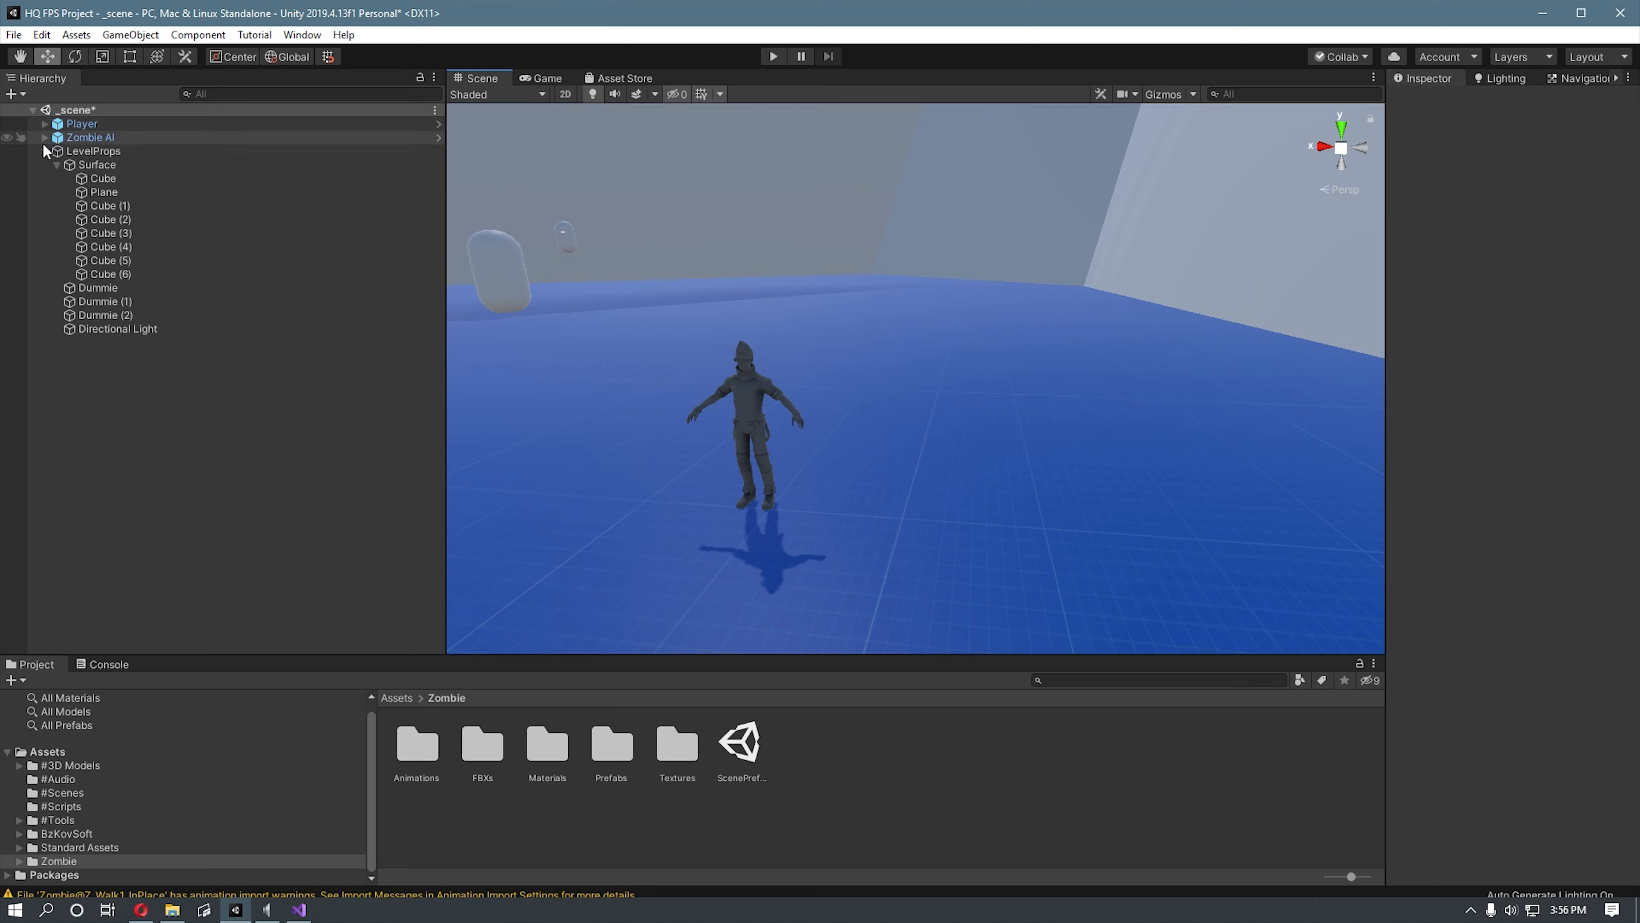
pyautogui.click(44, 137)
pyautogui.rightClick(65, 139)
pyautogui.click(199, 351)
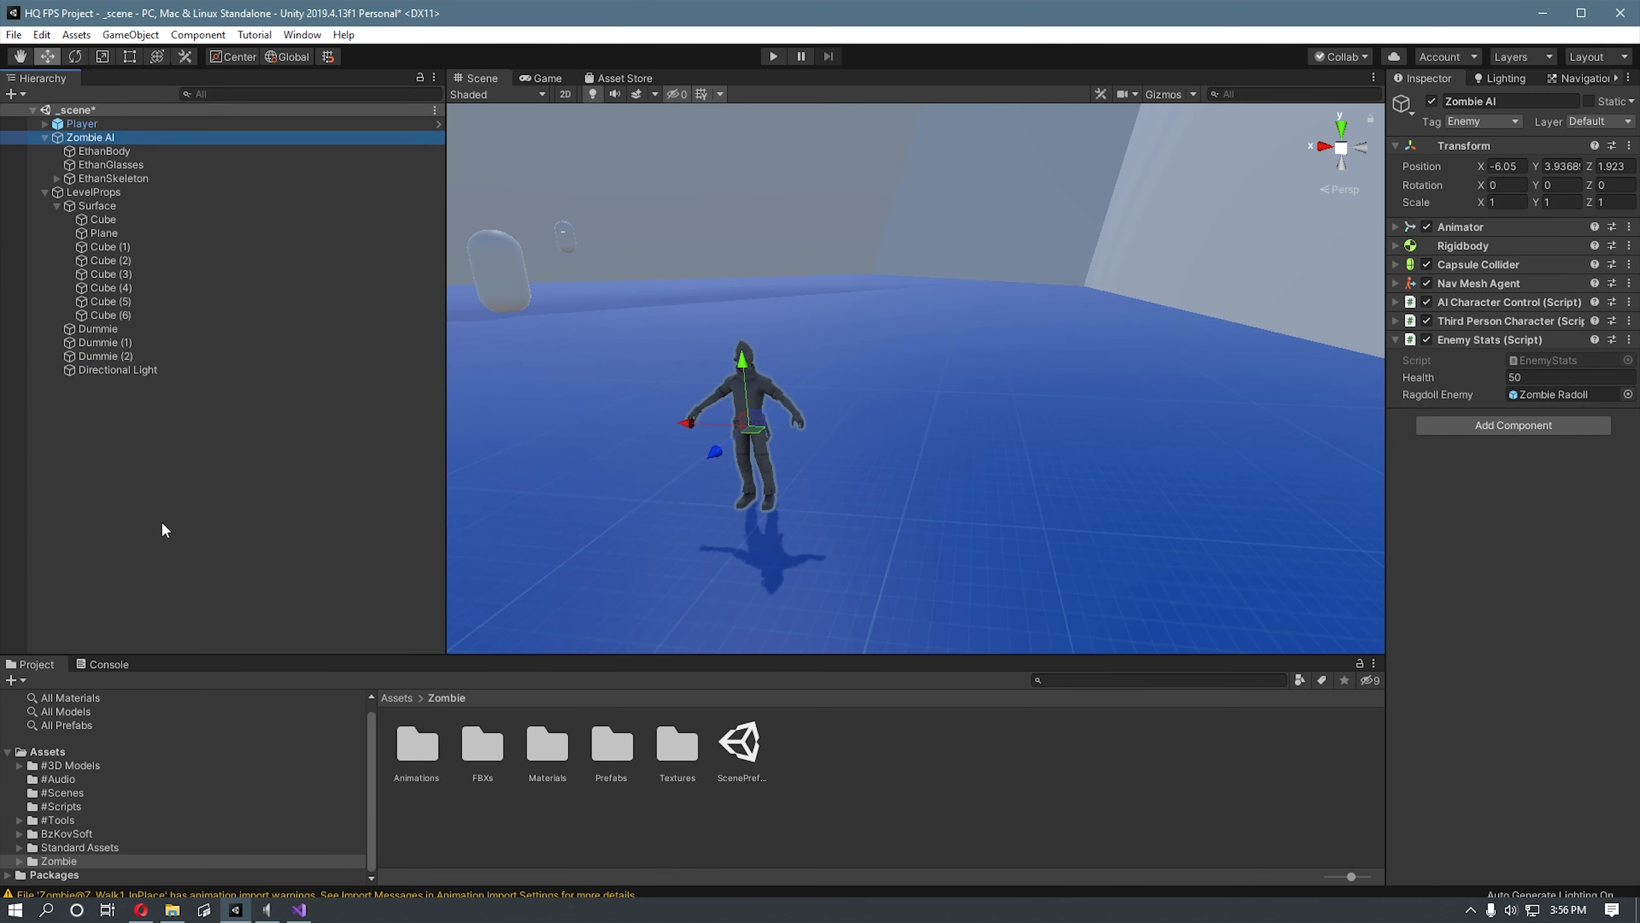
# Step: Add the Zombie1 prefab from the Zombie package's Prefabs folder as a child of Zombie AI
pyautogui.click(20, 859)
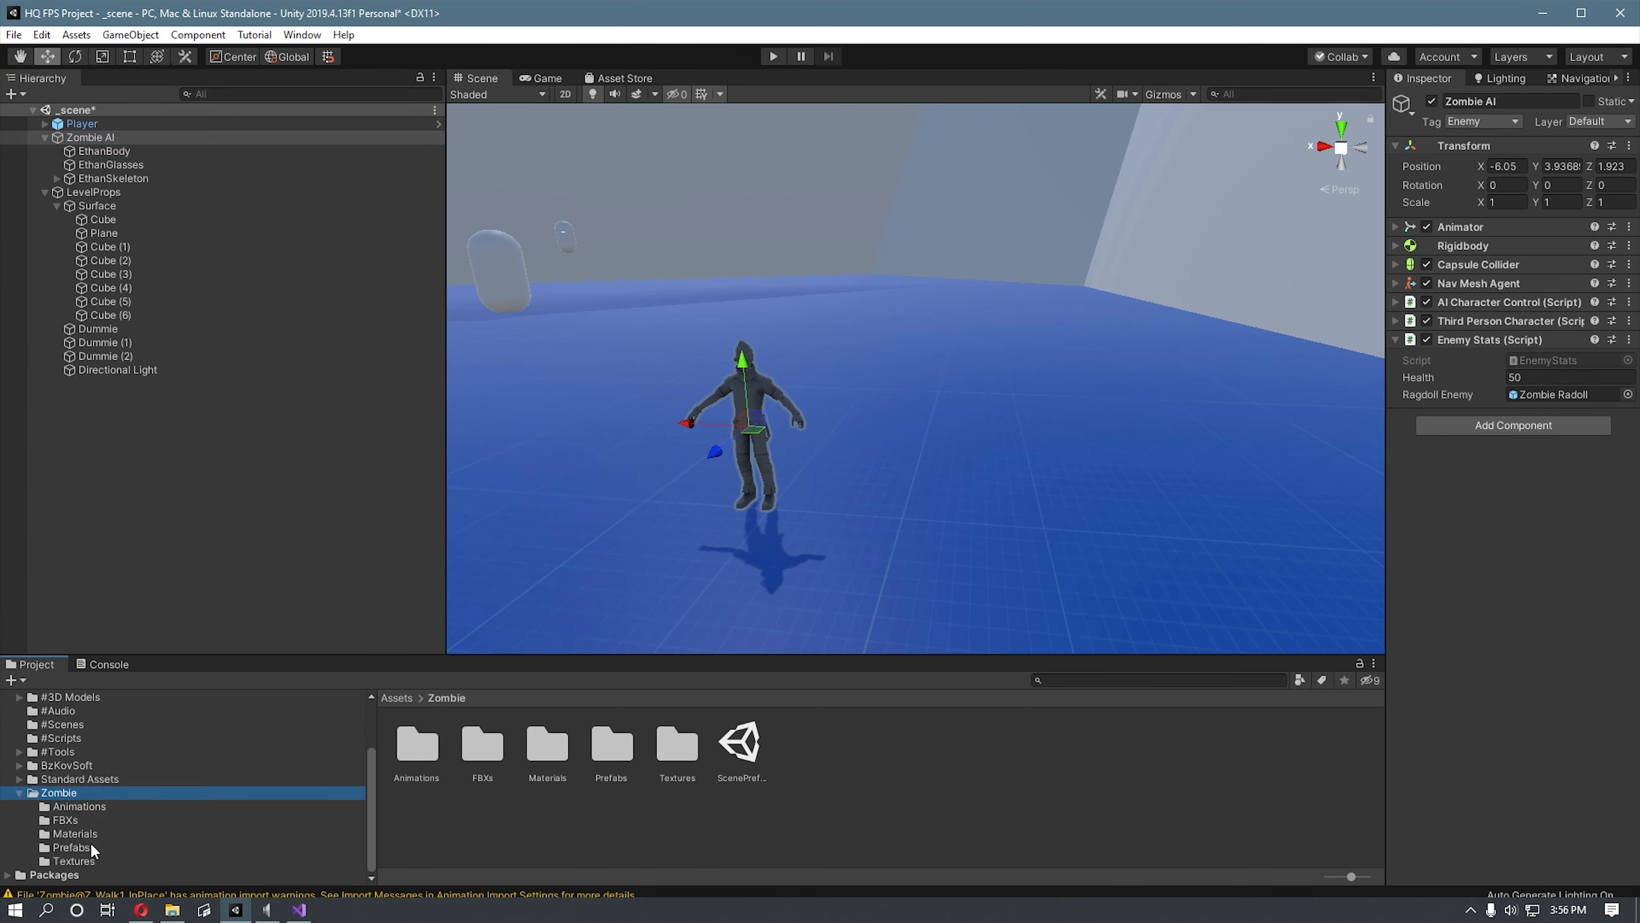
pyautogui.click(94, 818)
pyautogui.click(71, 847)
pyautogui.moveTo(420, 739); pyautogui.dragTo(169, 149)
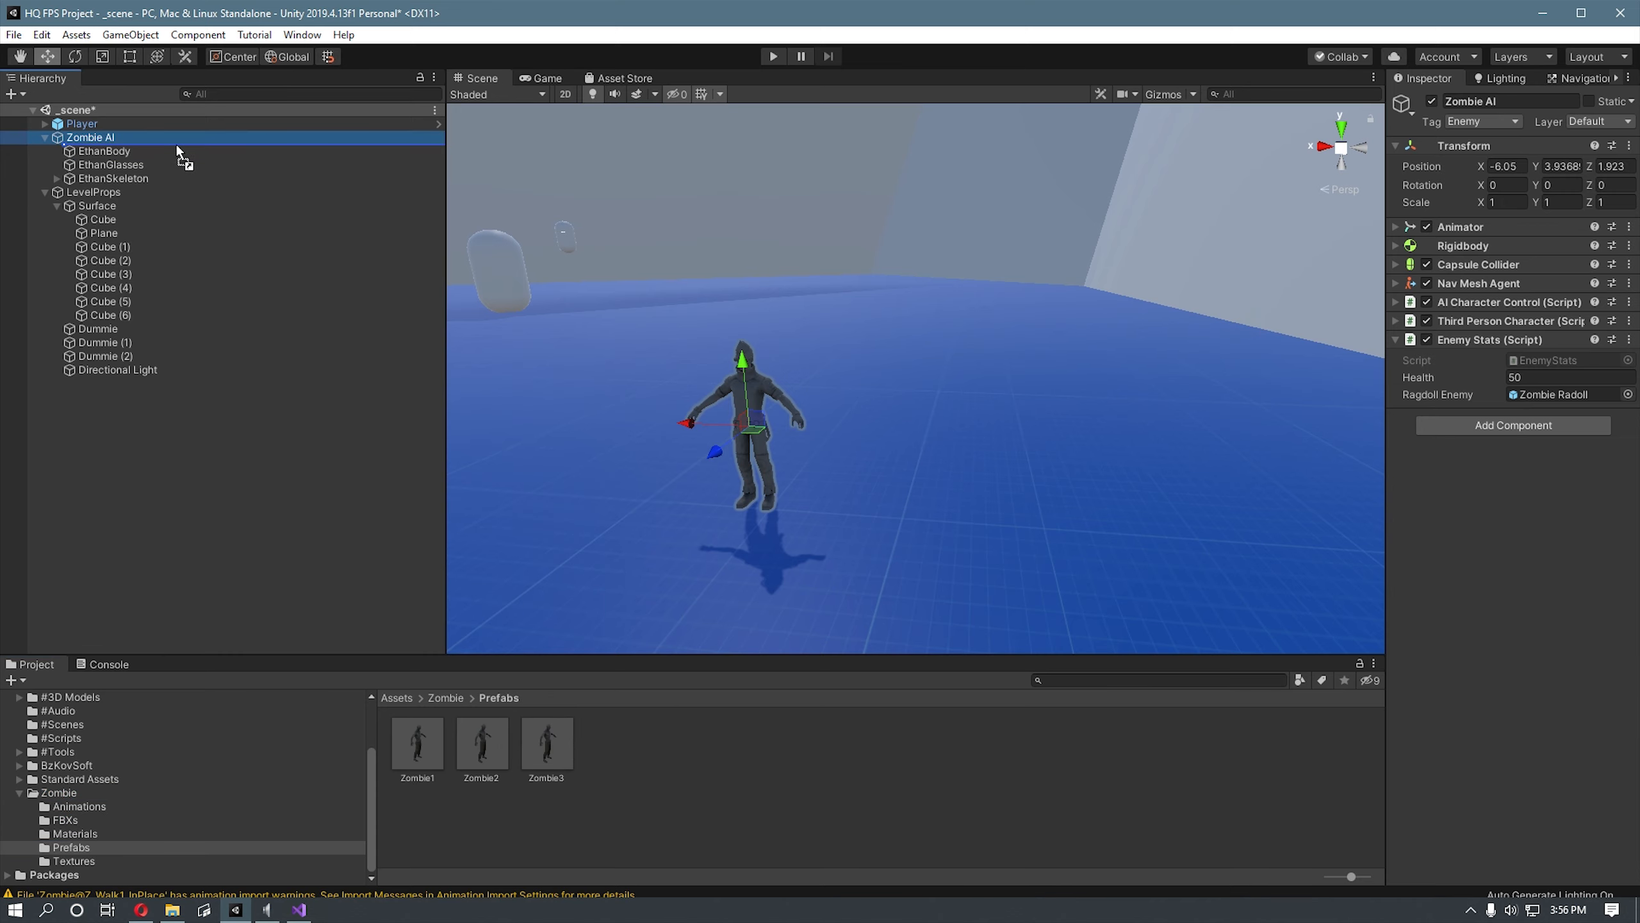
pyautogui.moveTo(949, 492); pyautogui.dragTo(1036, 477, button='middle')
pyautogui.scroll(4, 1005, 427)
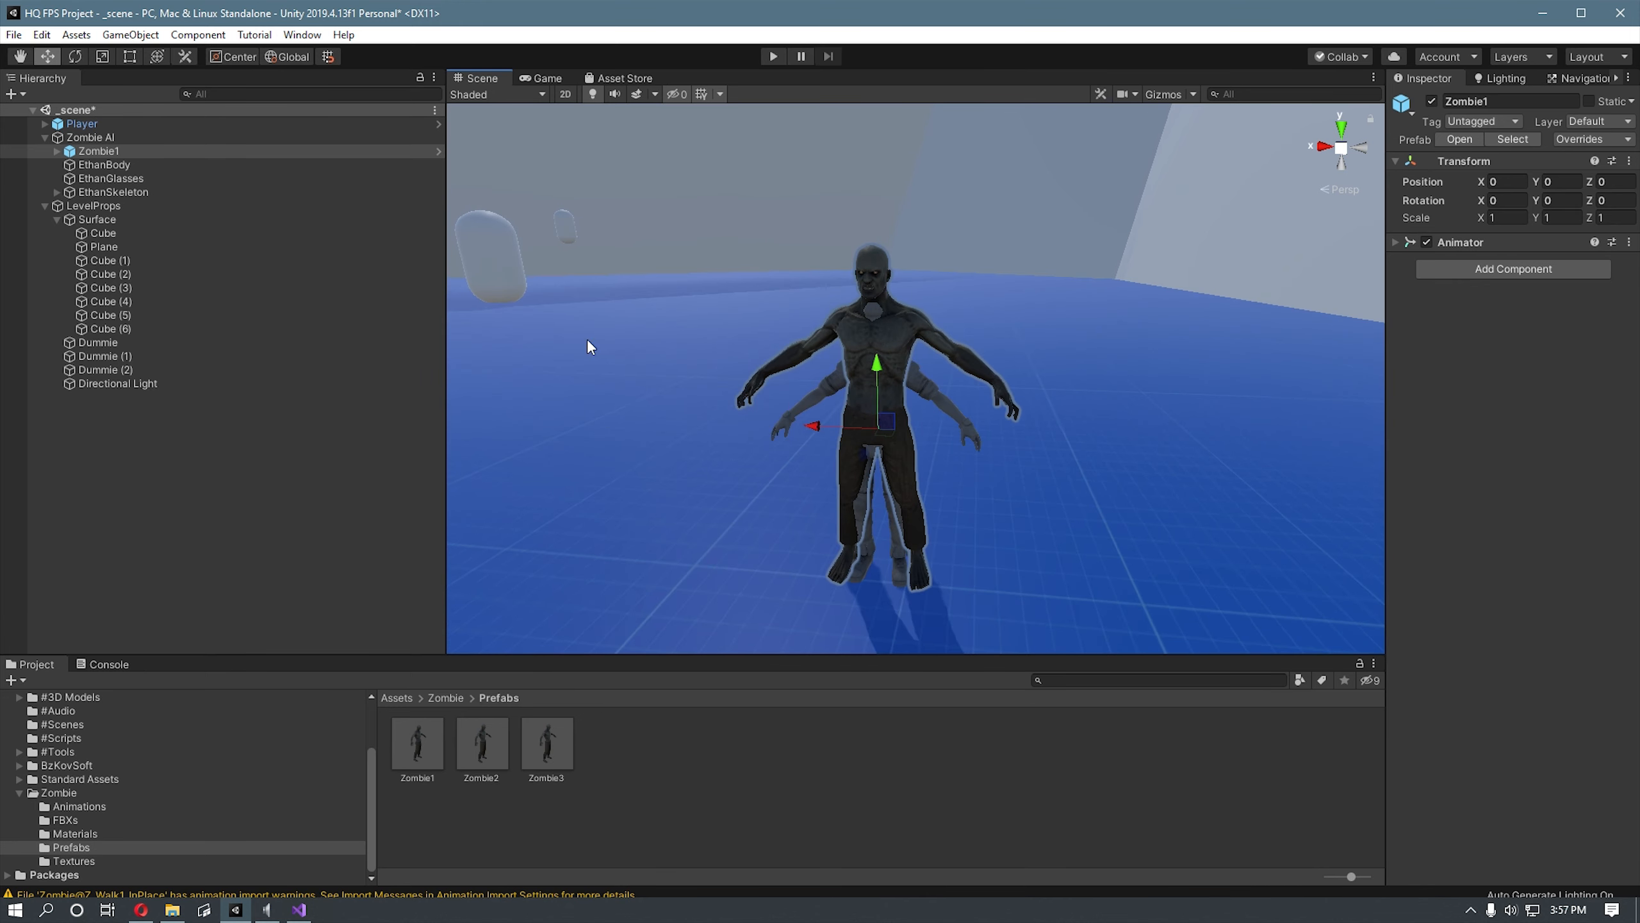
# Step: Scale Zombie1 uniformly to about 0.843 from its pivot point to match the height of the Ethan model
pyautogui.click(112, 56)
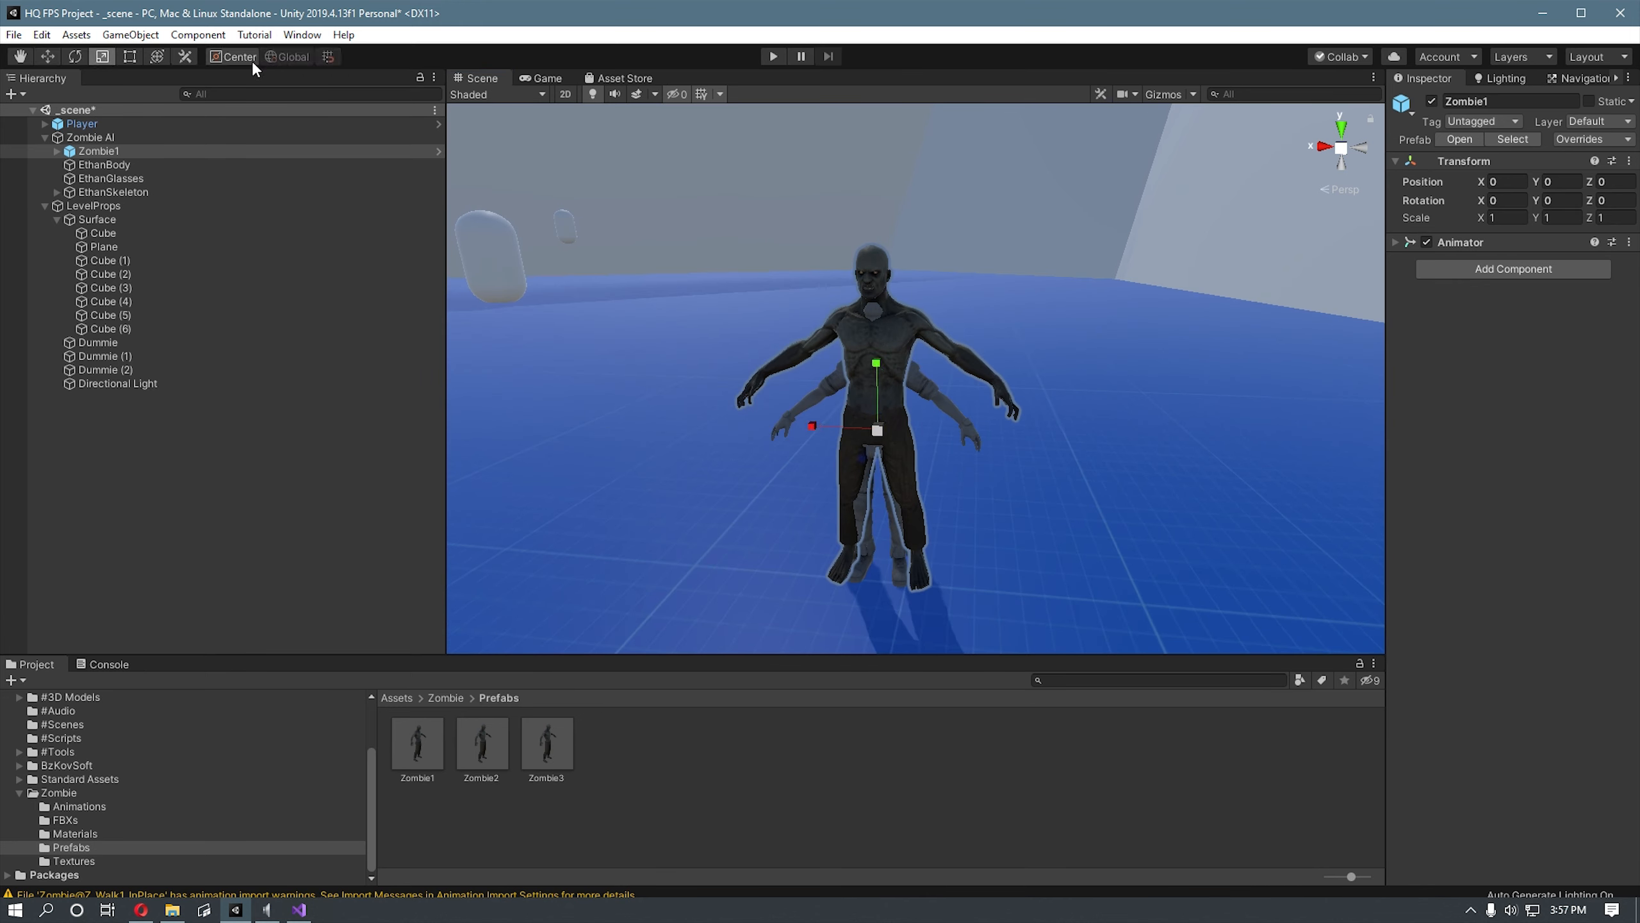
pyautogui.click(234, 57)
pyautogui.moveTo(883, 580); pyautogui.dragTo(880, 587)
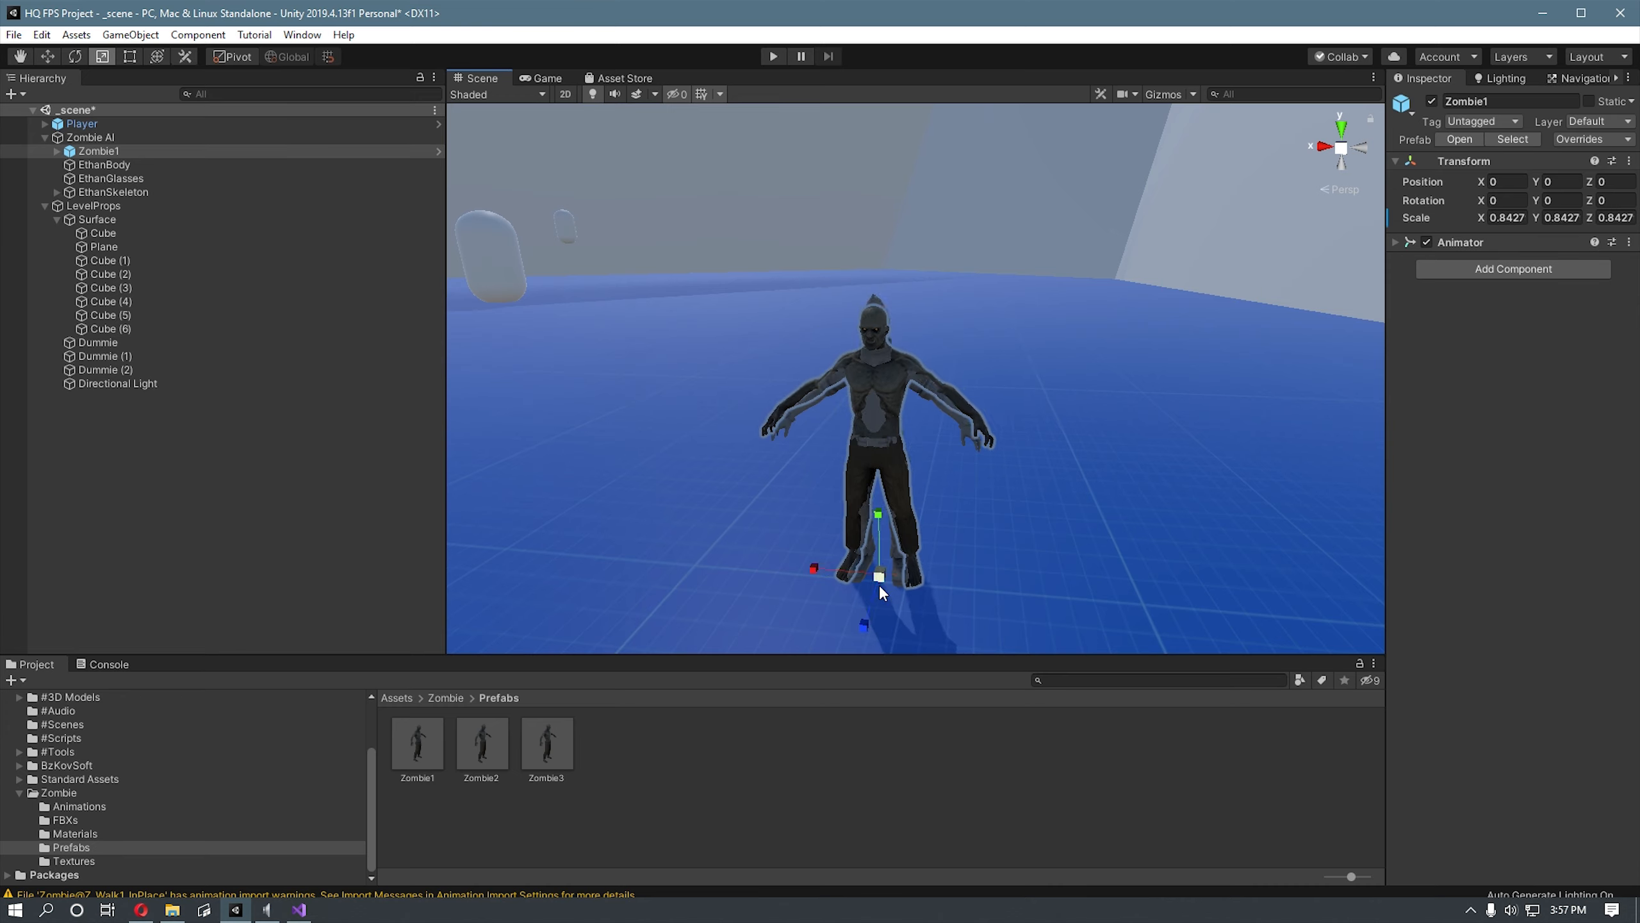
# Step: Move Zombie1 out of Zombie AI to the scene's root level and collapse both objects
pyautogui.click(56, 150)
pyautogui.moveTo(130, 149); pyautogui.dragTo(128, 127)
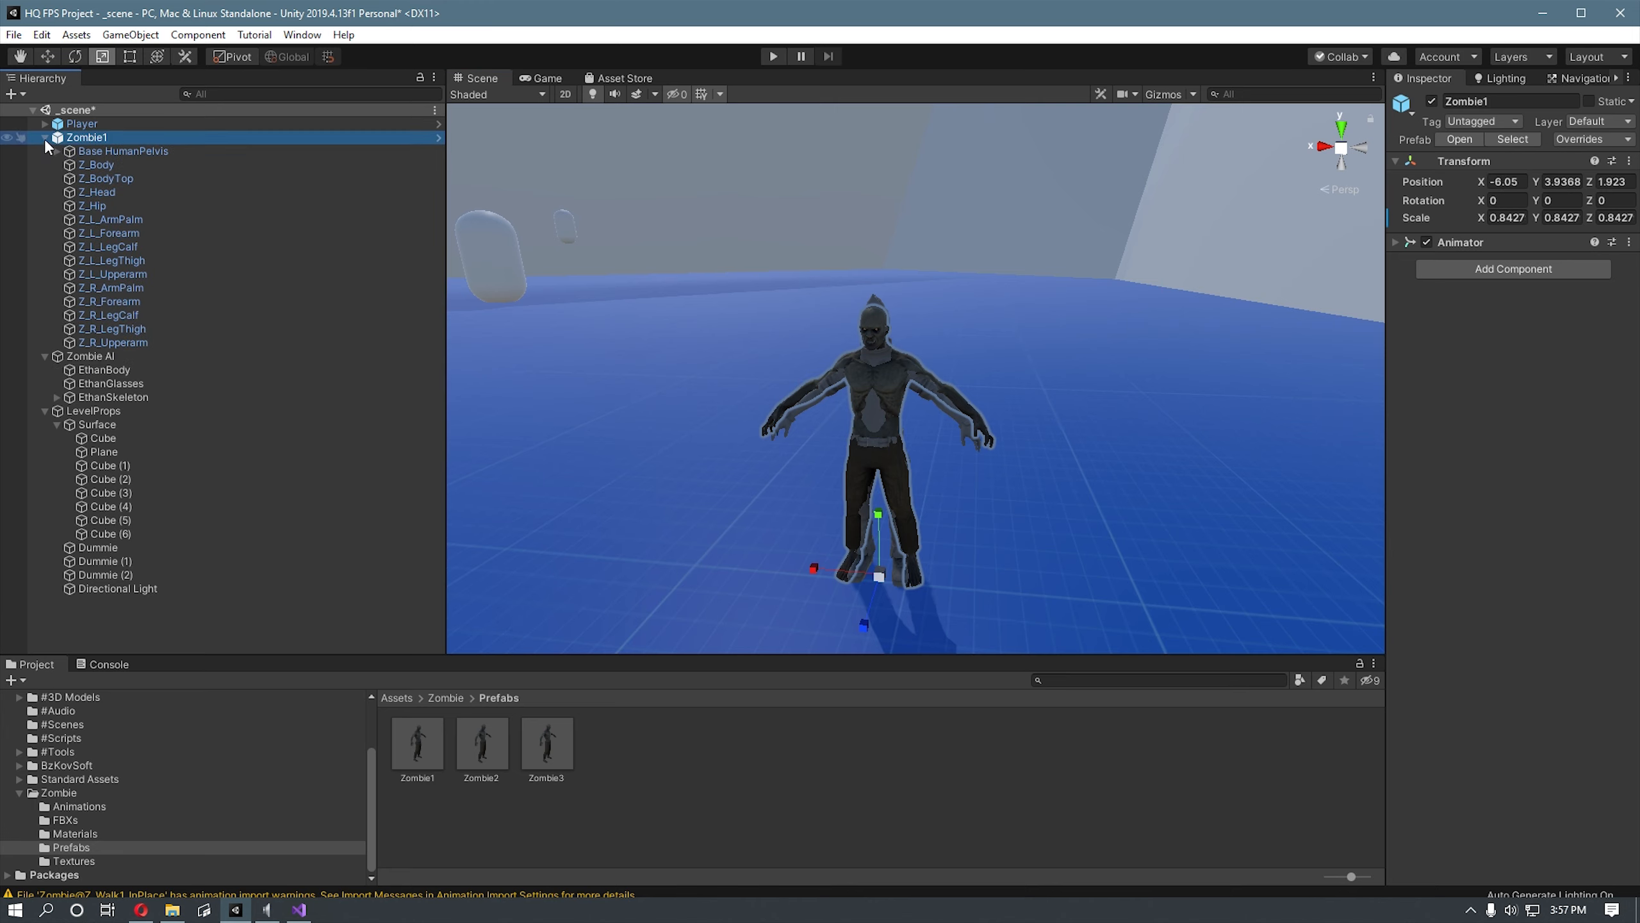
pyautogui.click(44, 138)
pyautogui.click(45, 151)
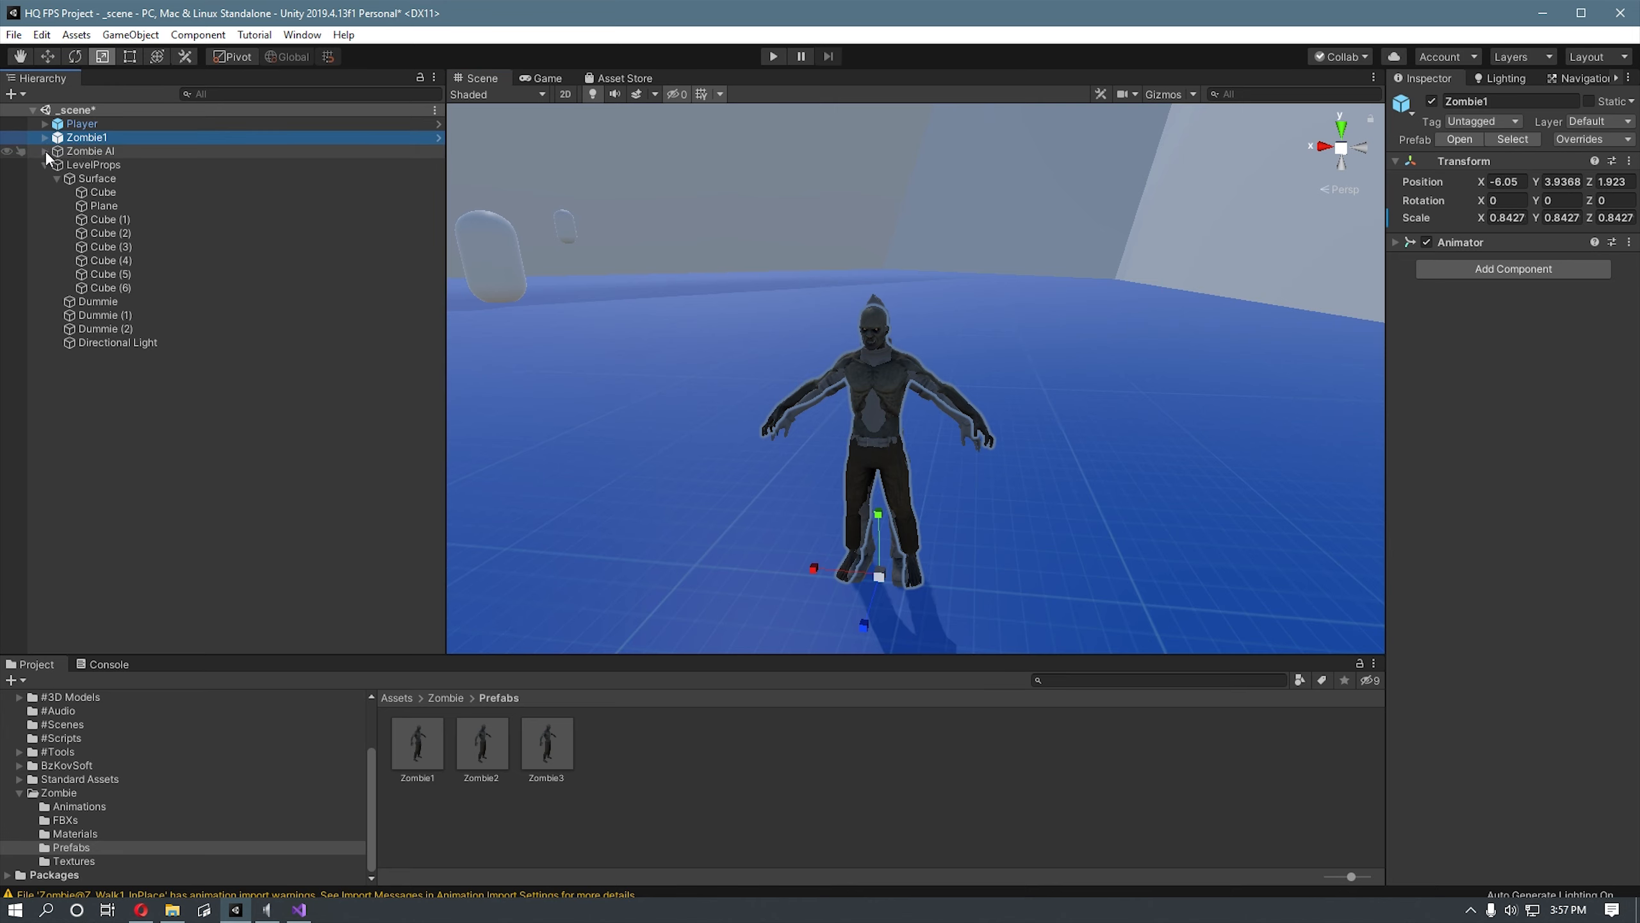
# Step: Delete EthanBody, EthanGlasses and EthanSkeleton from the Zombie AI object
pyautogui.click(45, 151)
pyautogui.click(108, 175)
pyautogui.click(112, 194)
pyautogui.keyDown('shift'); pyautogui.click(108, 166); pyautogui.keyUp('shift')
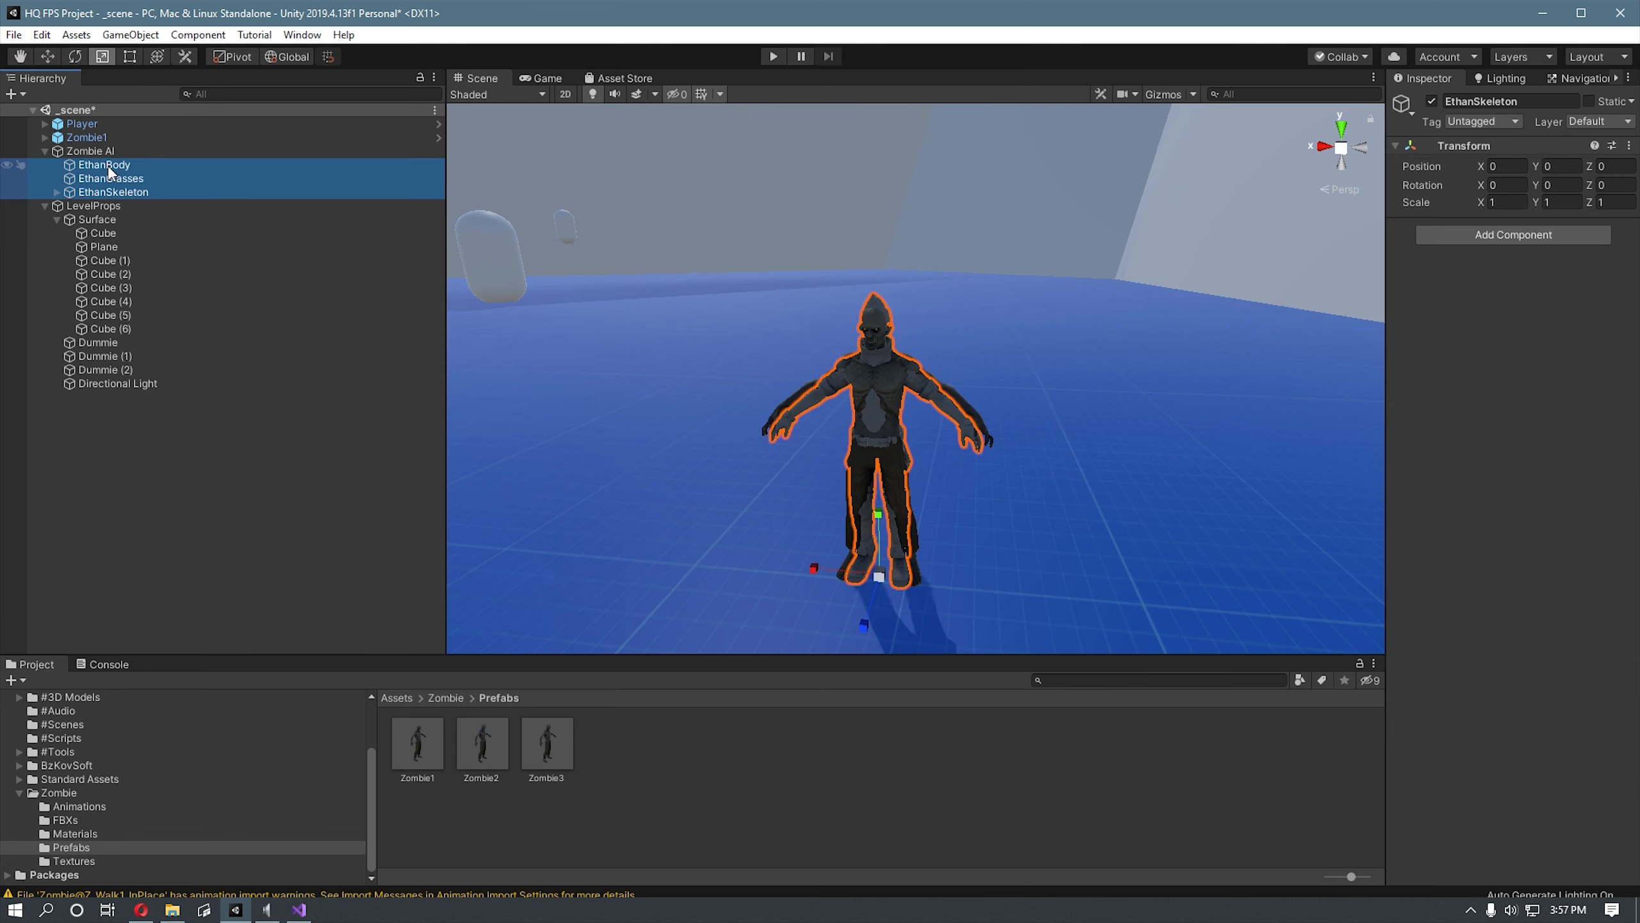
pyautogui.press('Delete')
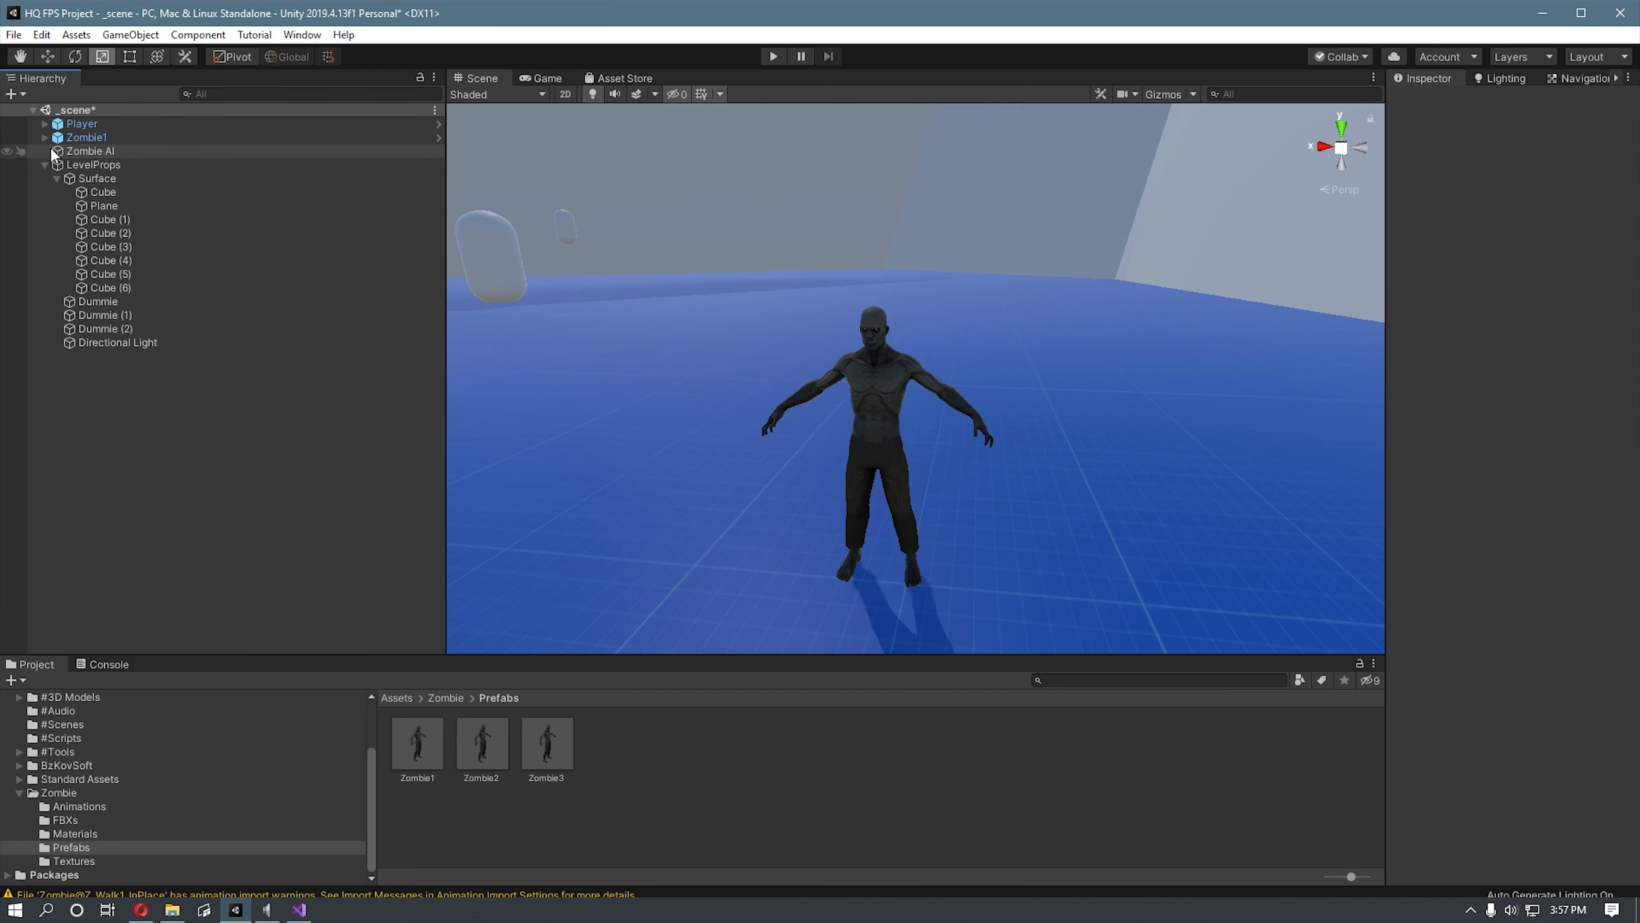
# Step: Unpack the Zombie1 prefab instance and move all its children, from Base HumanPelvis to Z_R_Upperarm, into Zombie AI
pyautogui.click(46, 140)
pyautogui.rightClick(74, 139)
pyautogui.click(185, 354)
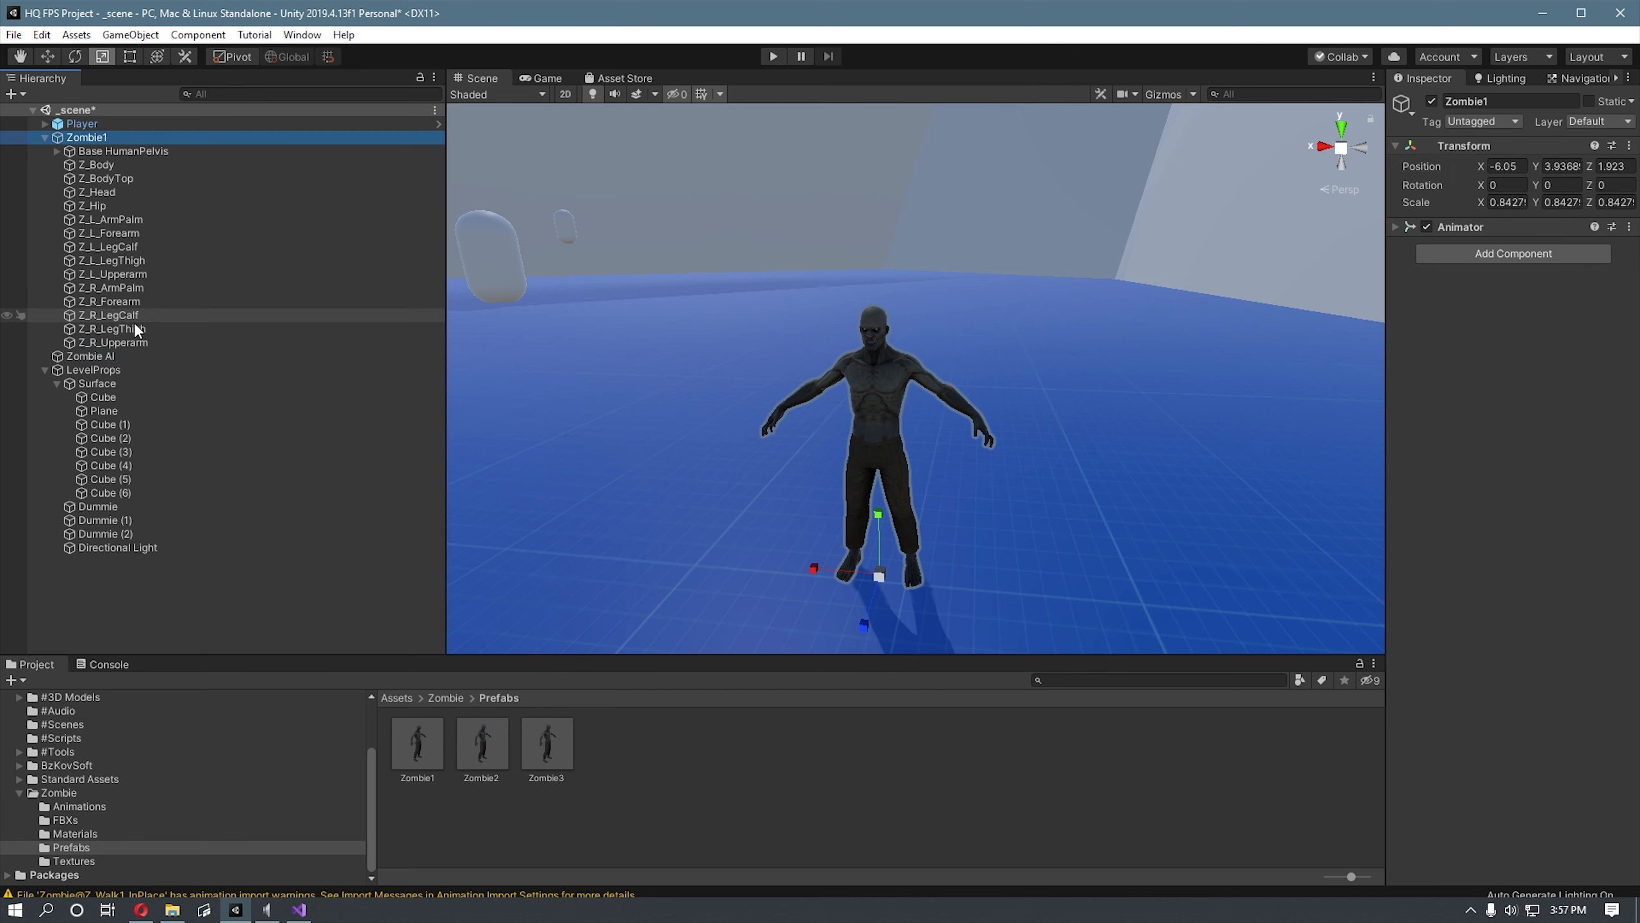
pyautogui.click(129, 342)
pyautogui.keyDown('shift'); pyautogui.click(119, 150); pyautogui.keyUp('shift')
pyautogui.moveTo(109, 177); pyautogui.dragTo(122, 356)
pyautogui.click(45, 150)
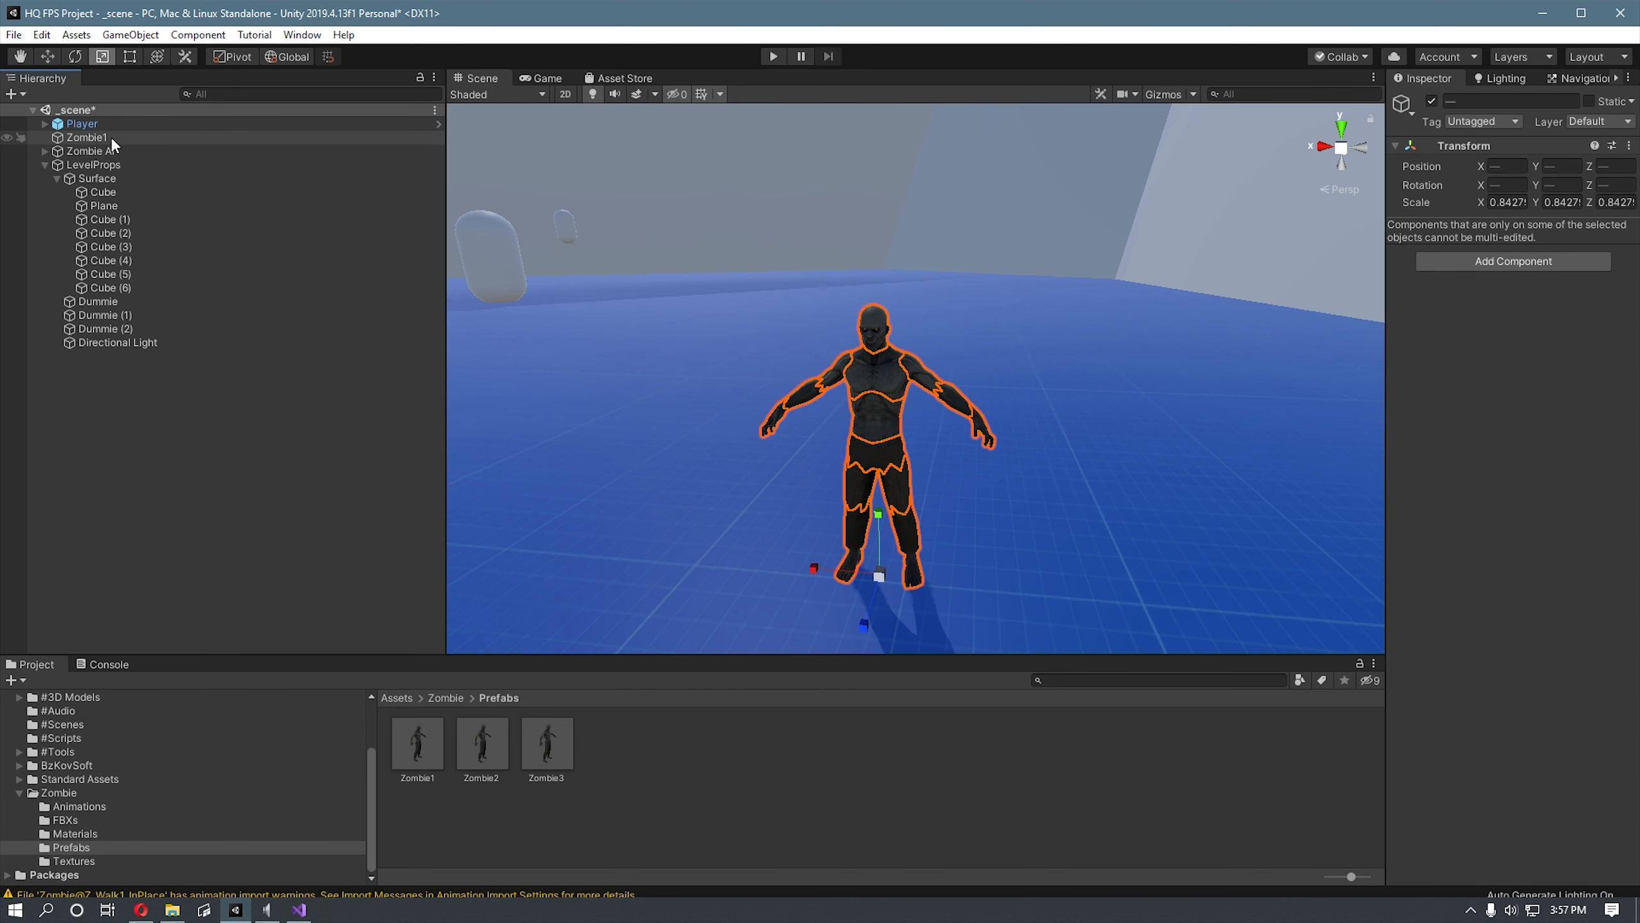
# Step: Assign Zombie1Avatar as the Avatar of Zombie AI's Animator and delete the leftover Zombie1 object from the scene
pyautogui.click(111, 137)
pyautogui.click(1395, 226)
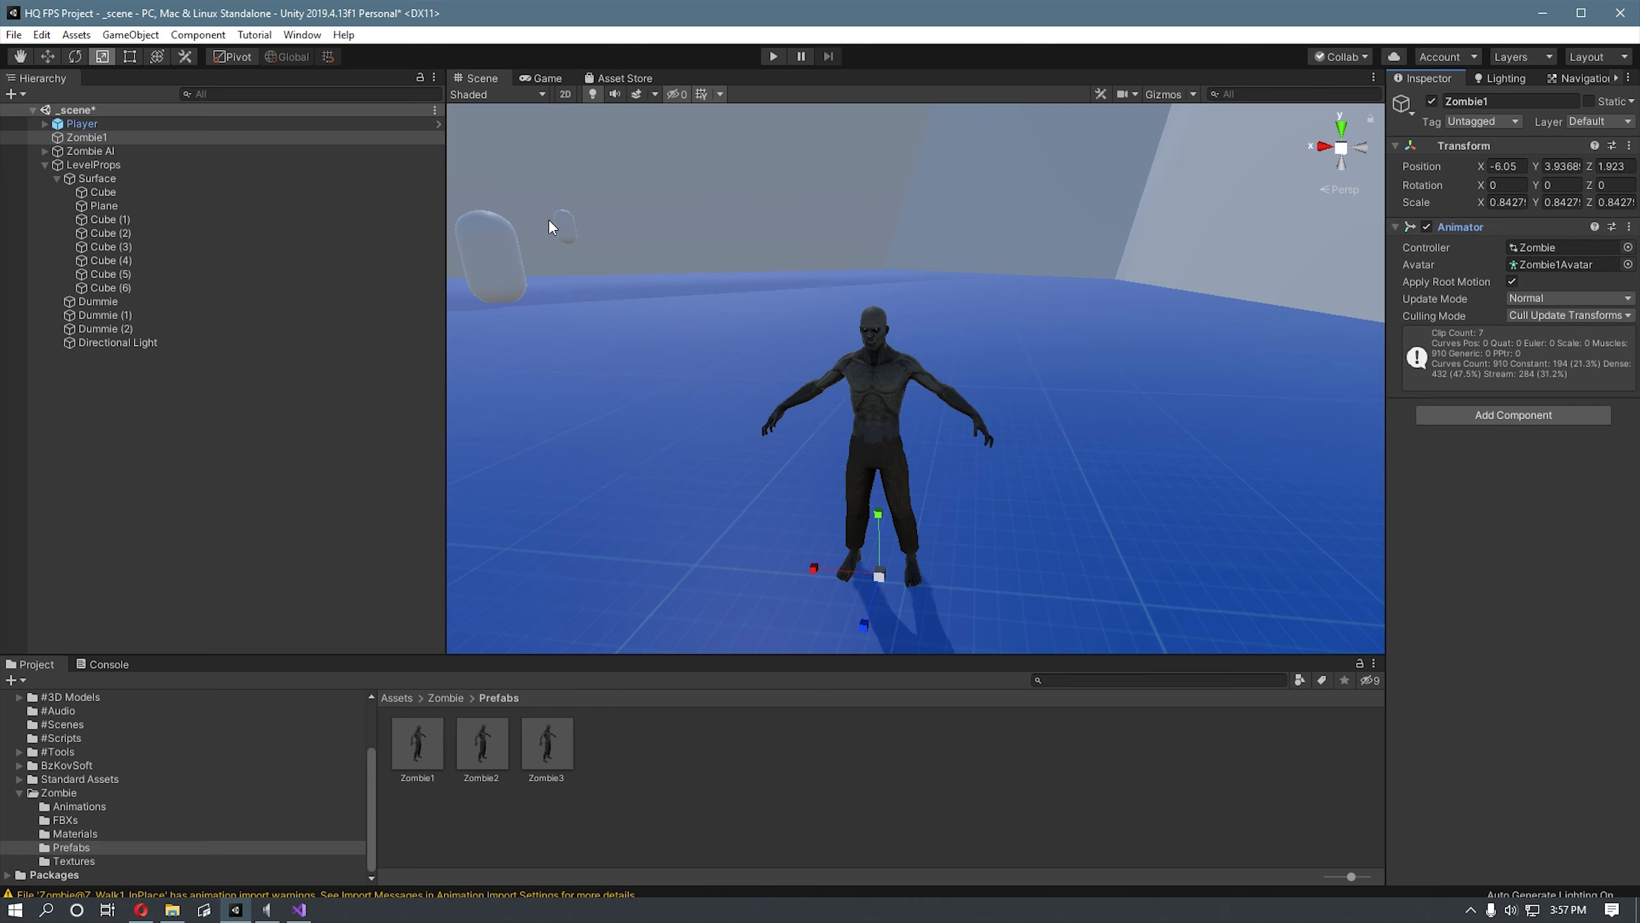
pyautogui.click(90, 152)
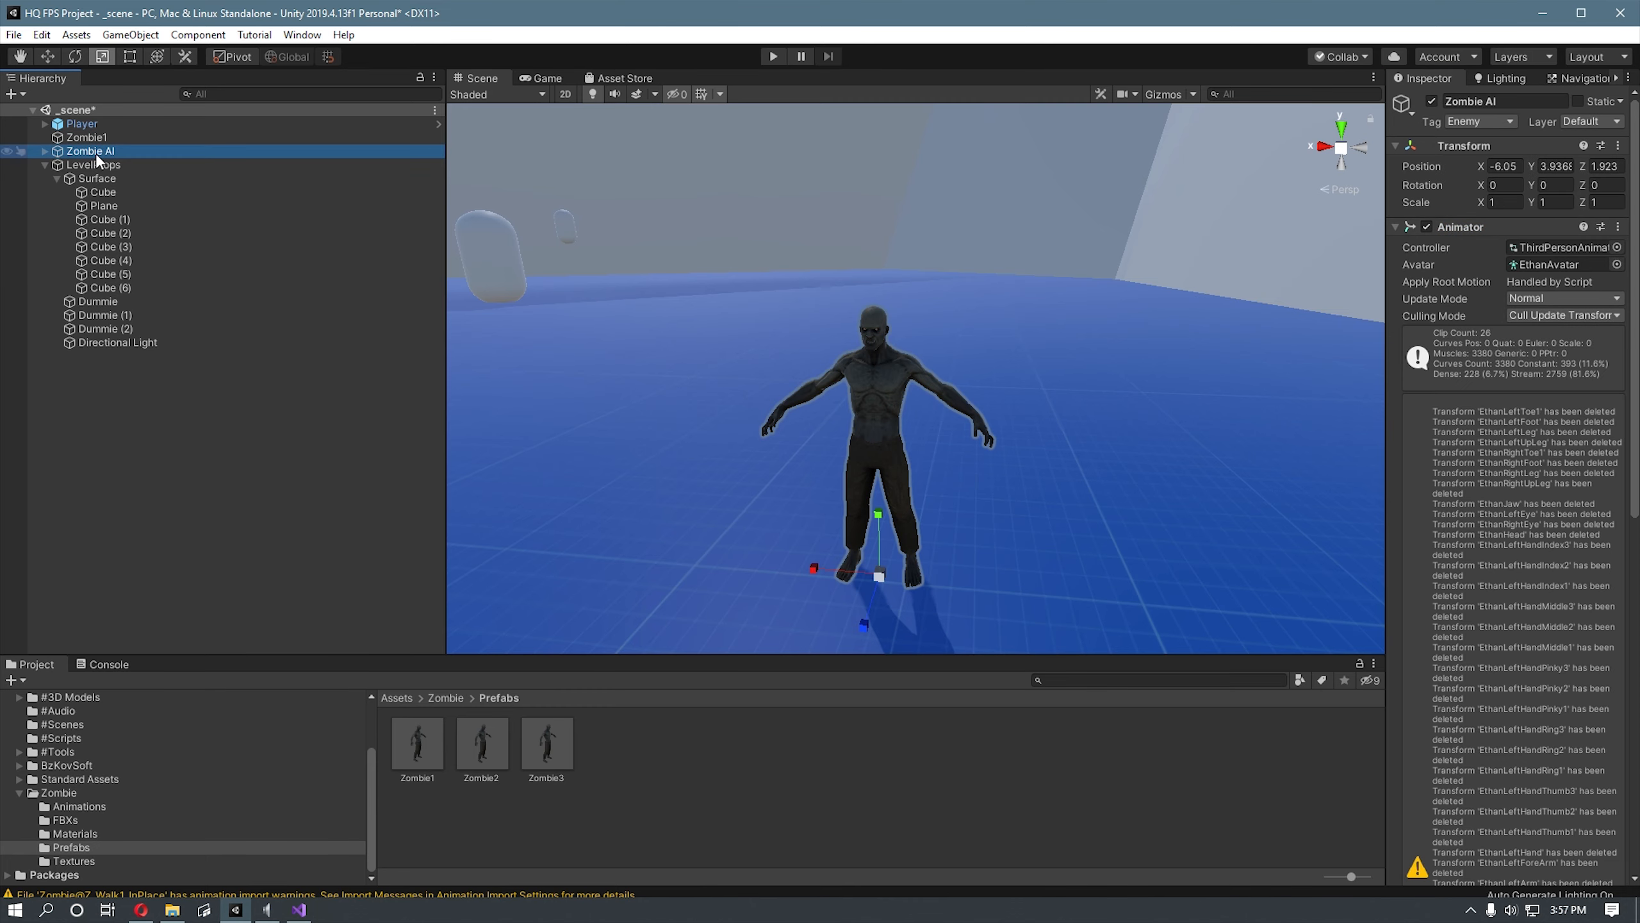
pyautogui.click(1618, 264)
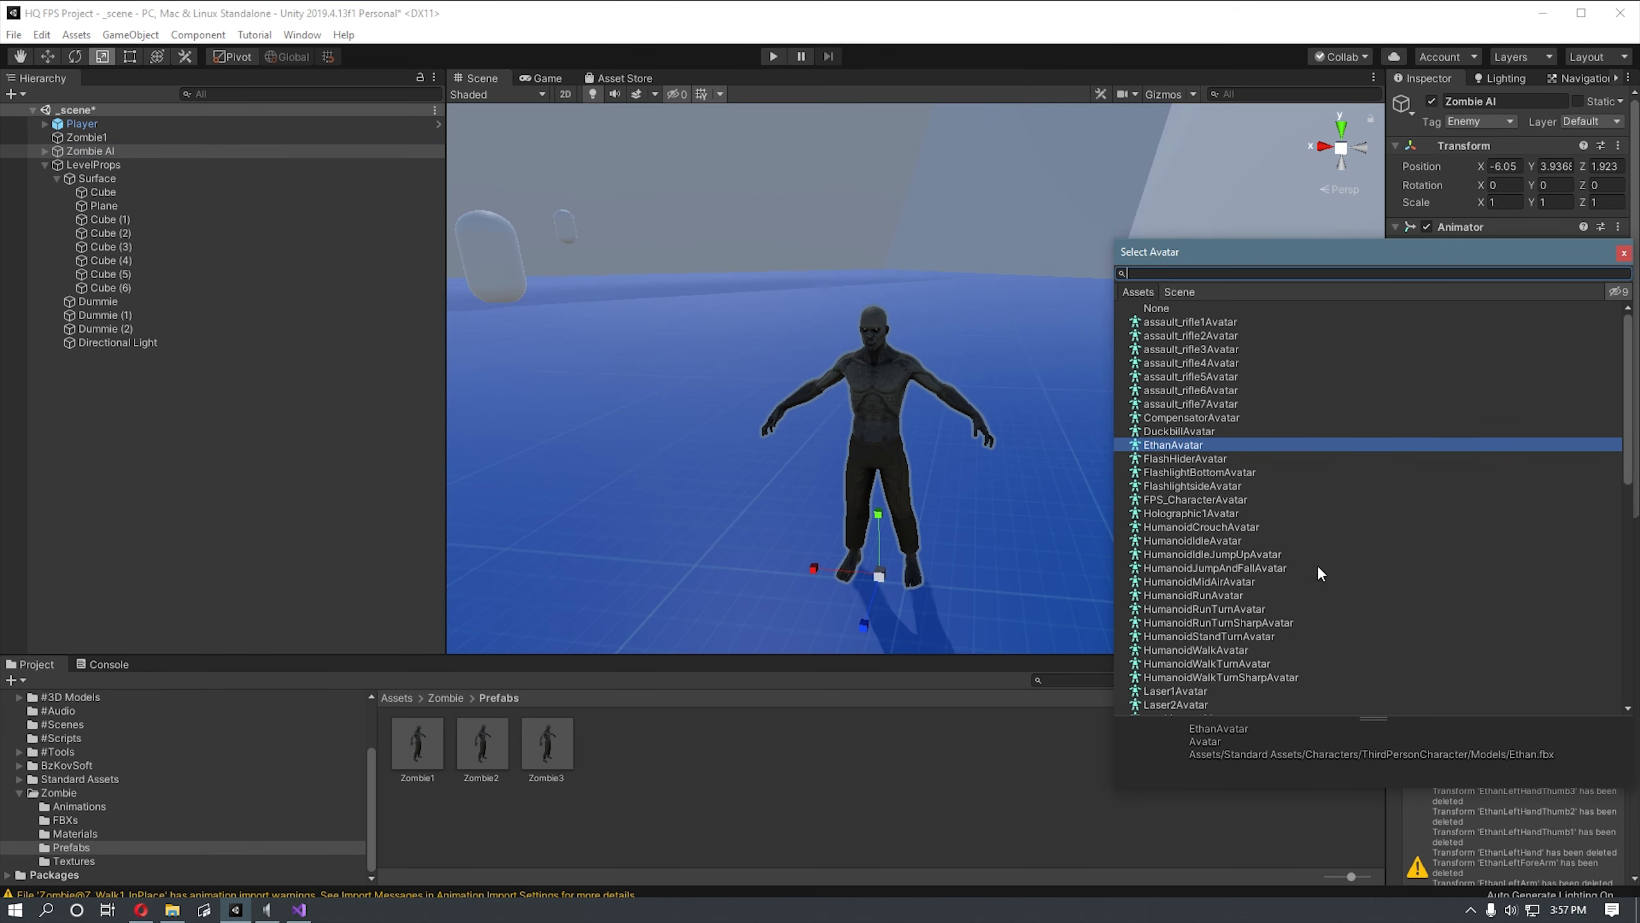
pyautogui.write('zombie')
pyautogui.doubleClick(1185, 337)
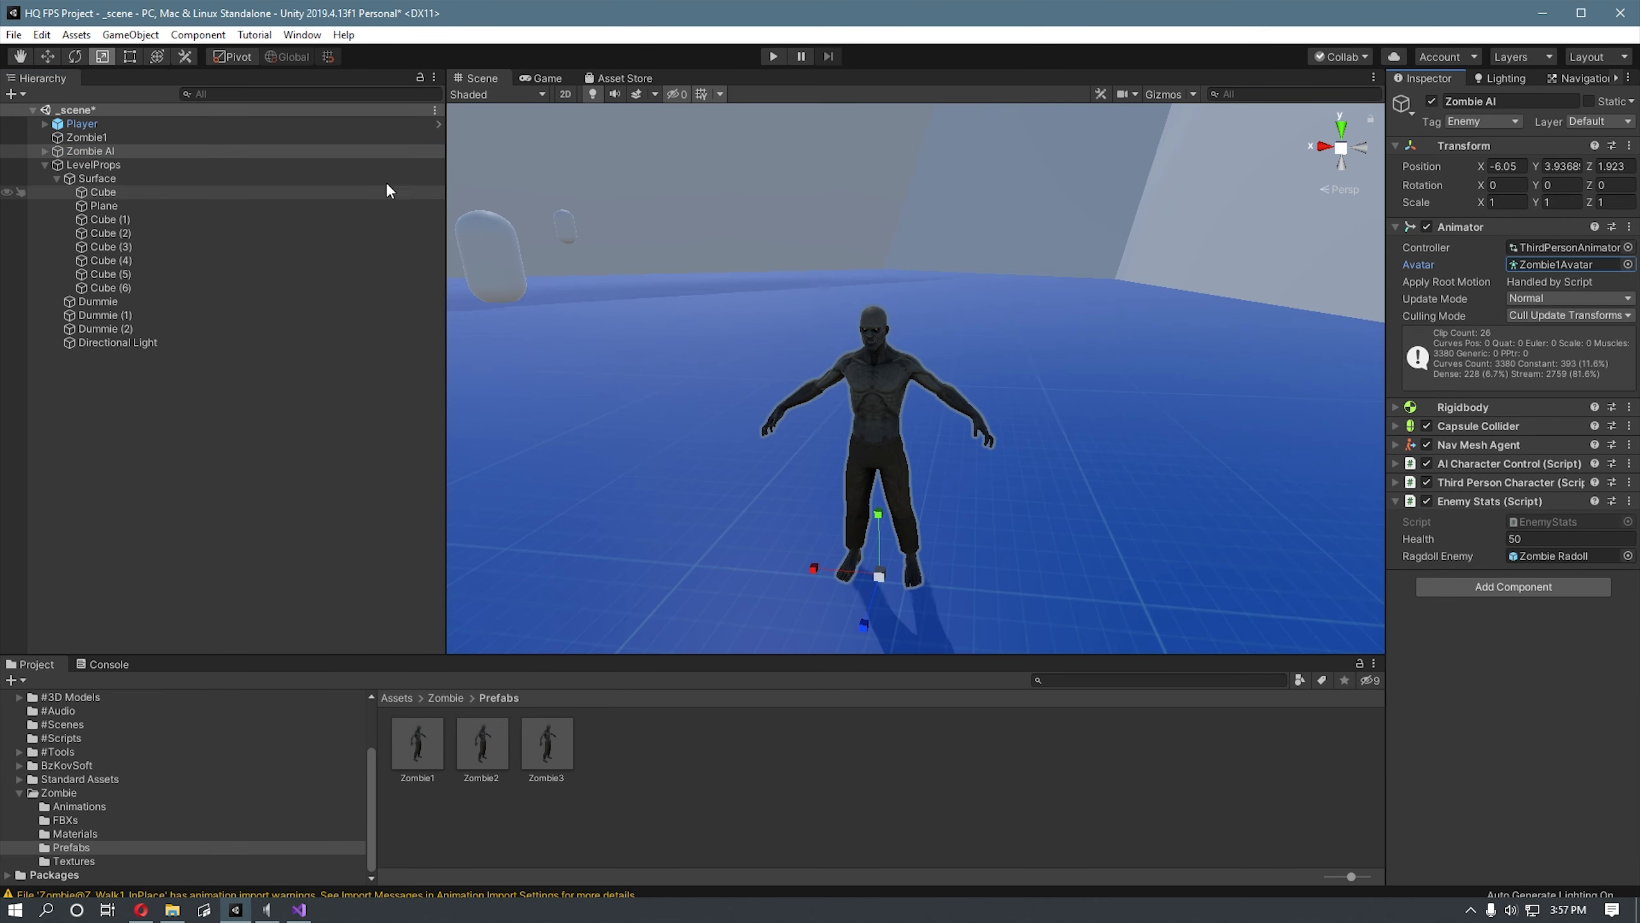
pyautogui.click(194, 139)
pyautogui.press('Delete')
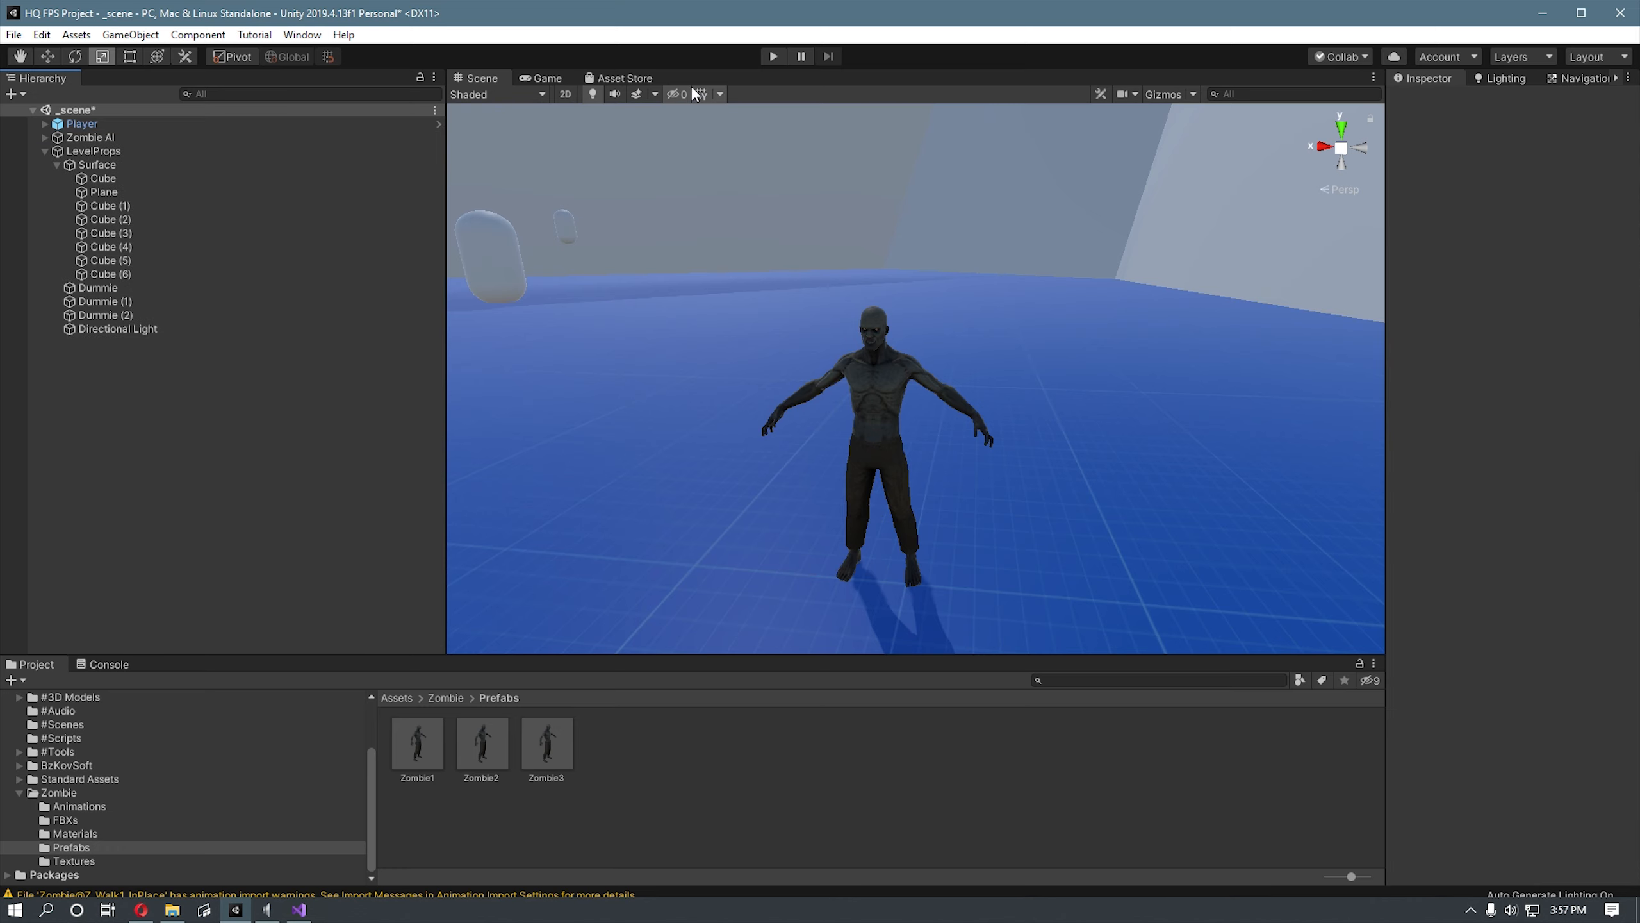
# Step: Play-test the scene: shoot the zombie until it dies, reload, inspect its ragdoll up close, and stop the game
pyautogui.click(772, 56)
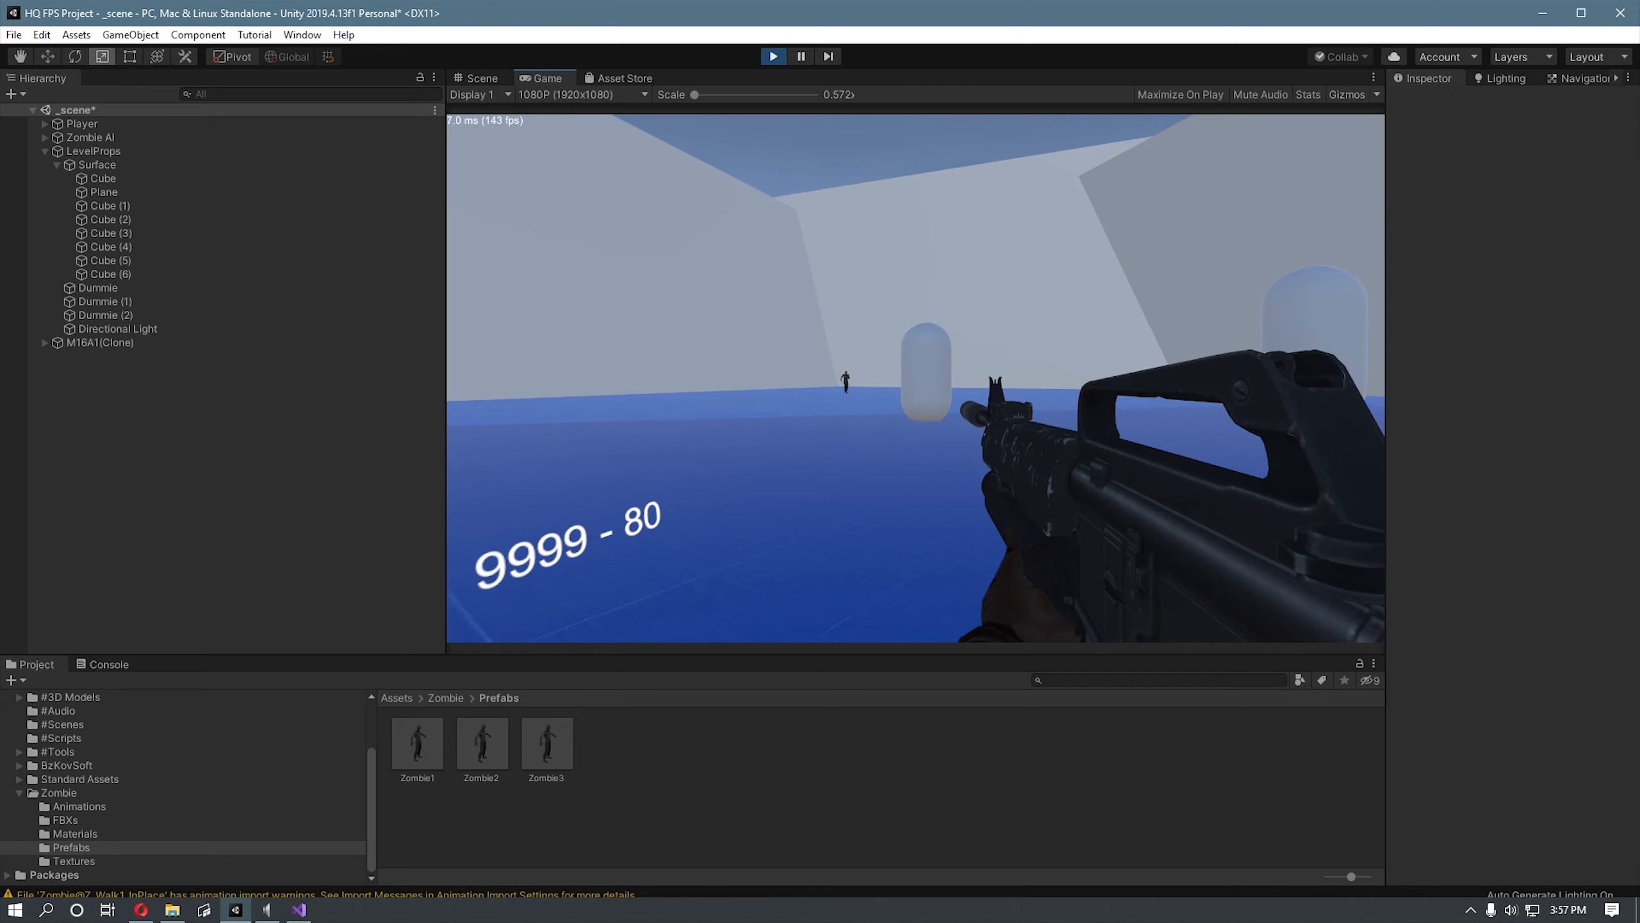
pyautogui.press('w')
pyautogui.click(915, 378)
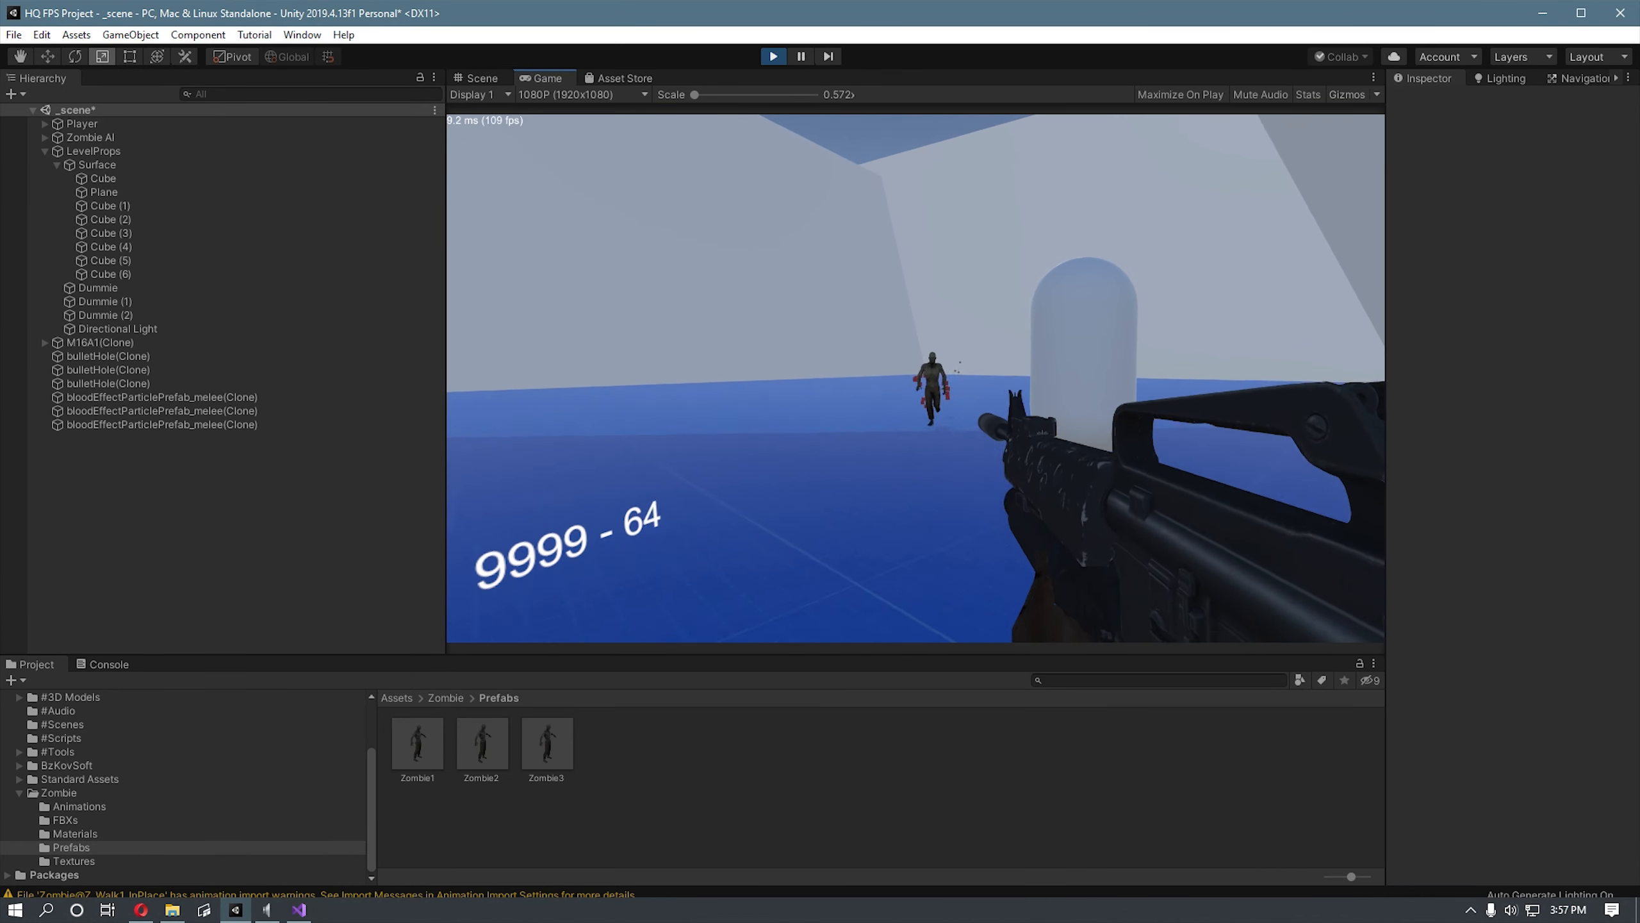
pyautogui.click(916, 379)
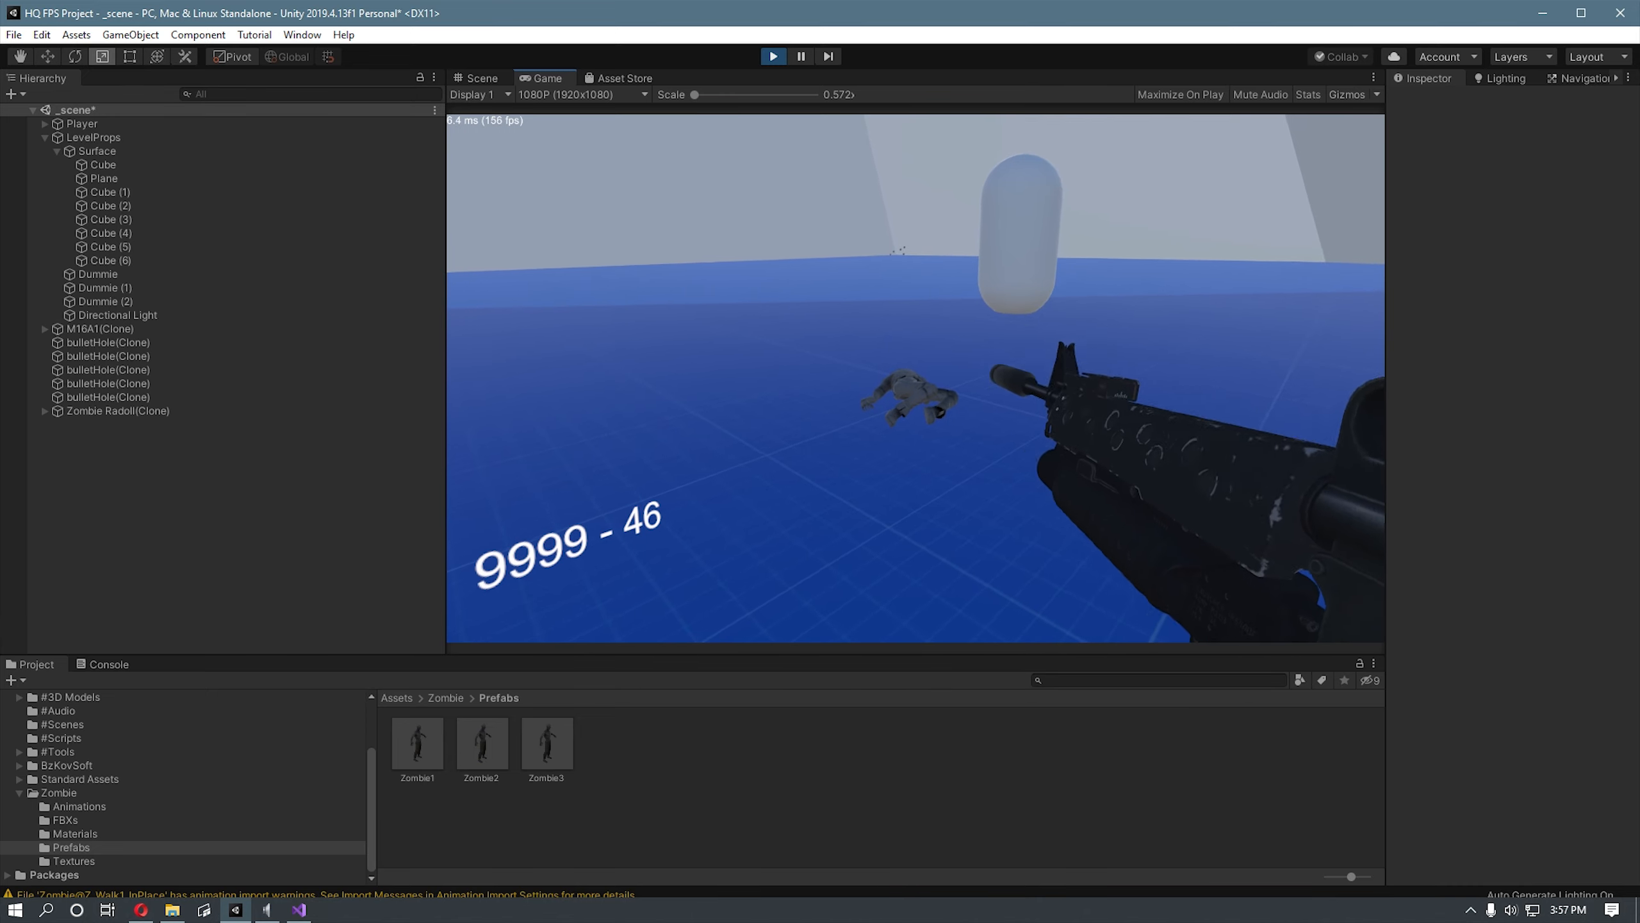
pyautogui.press('r')
pyautogui.press('w')
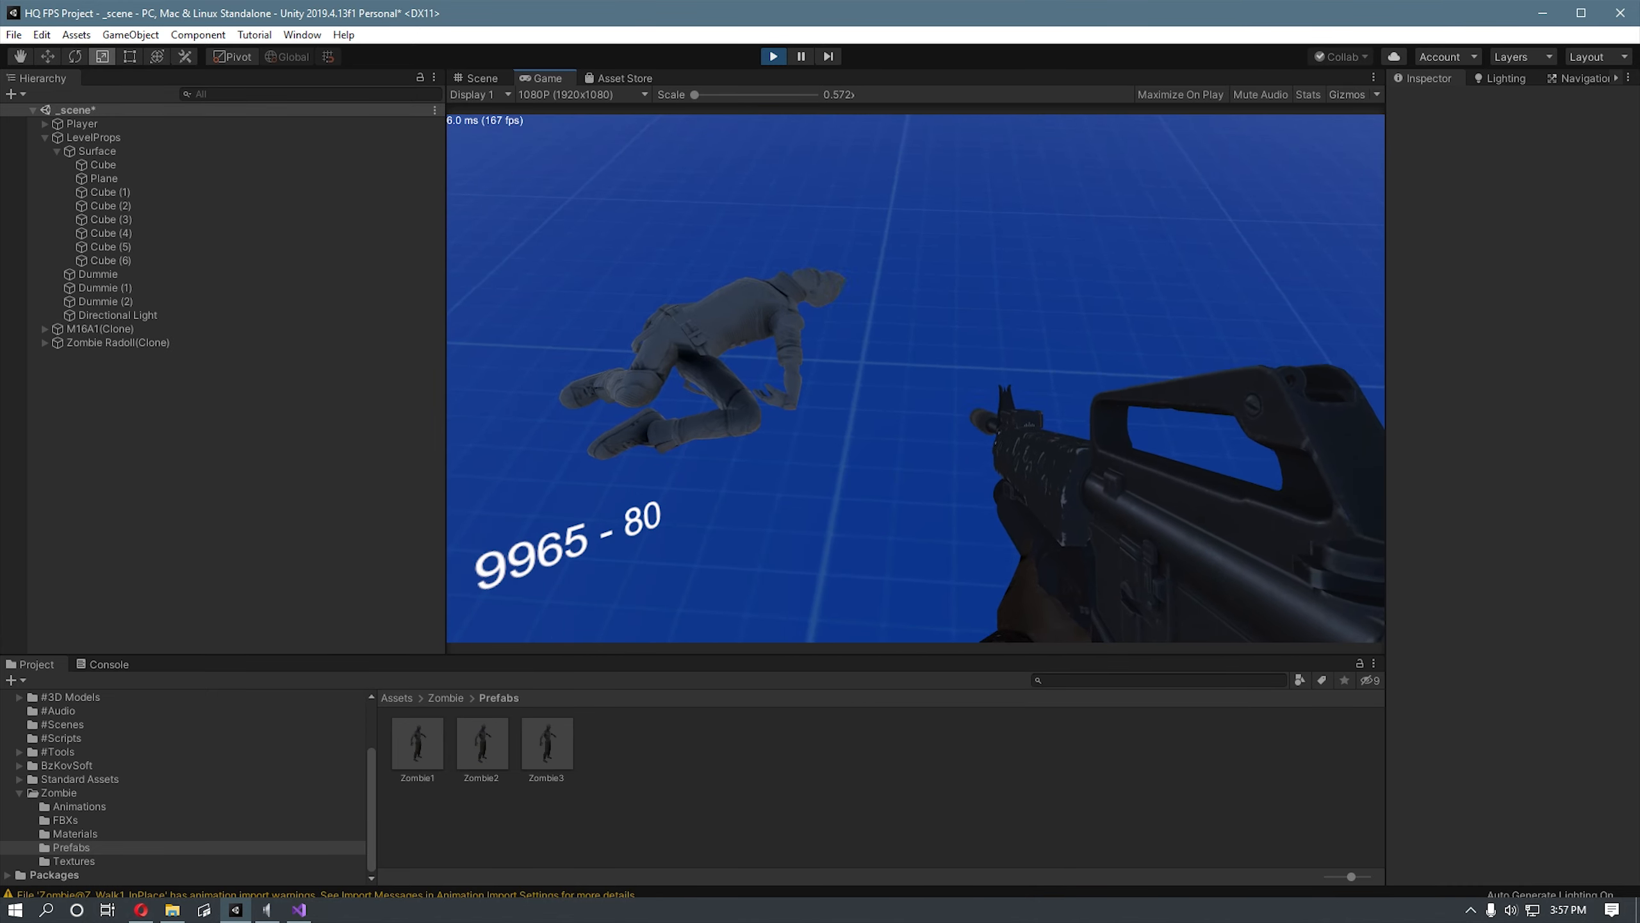
pyautogui.click(773, 56)
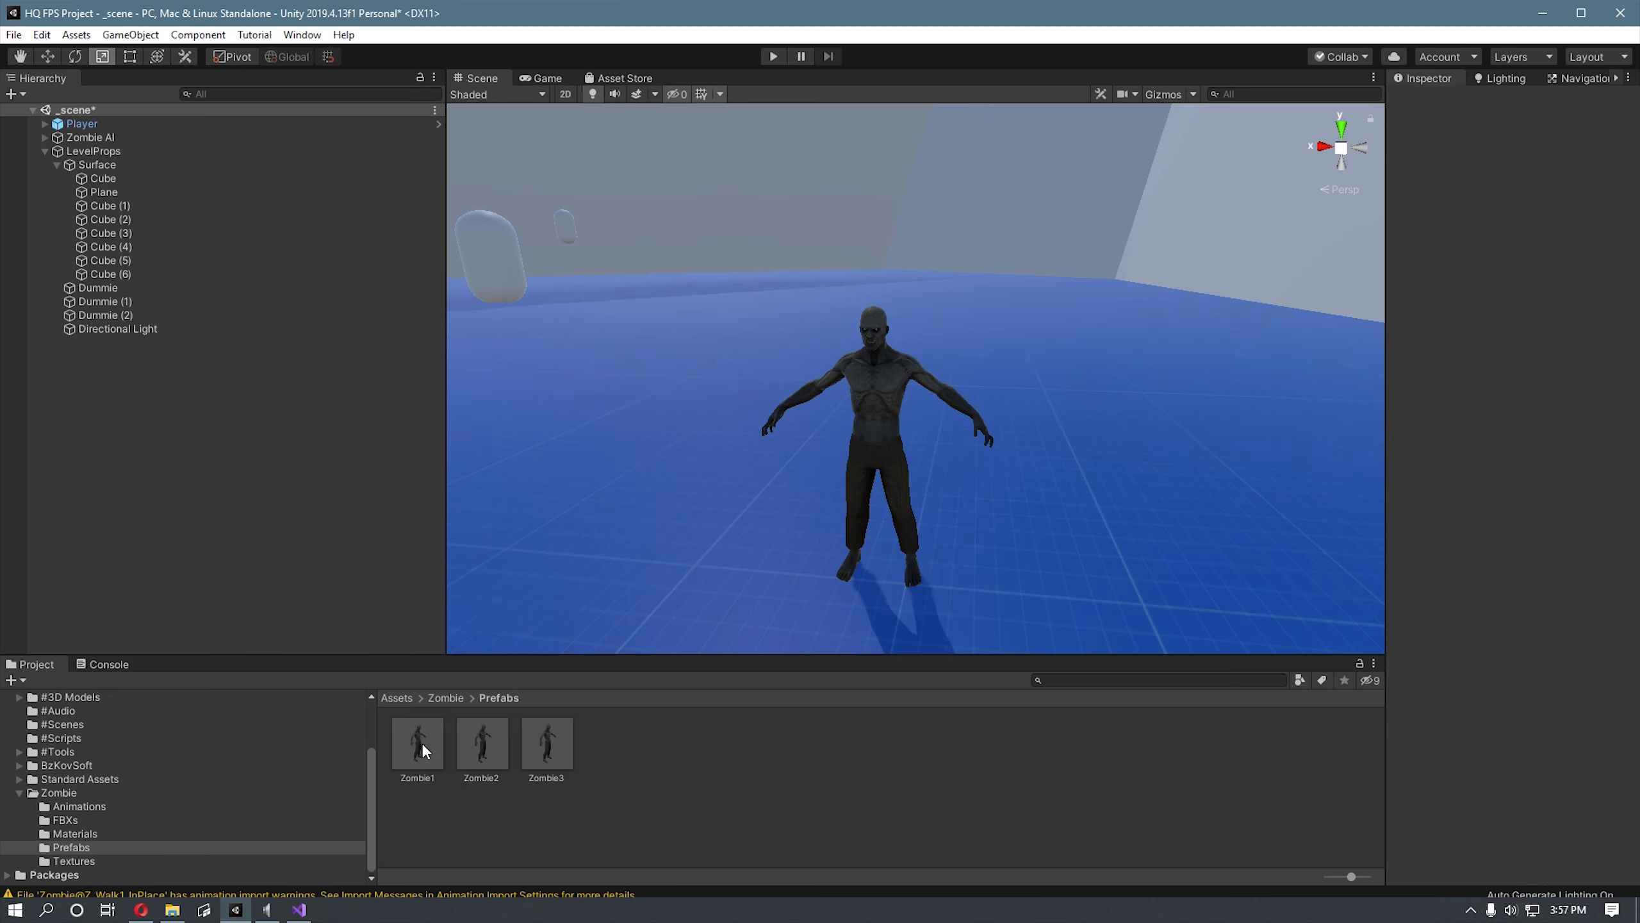
pyautogui.moveTo(423, 749); pyautogui.dragTo(611, 560)
pyautogui.click(302, 34)
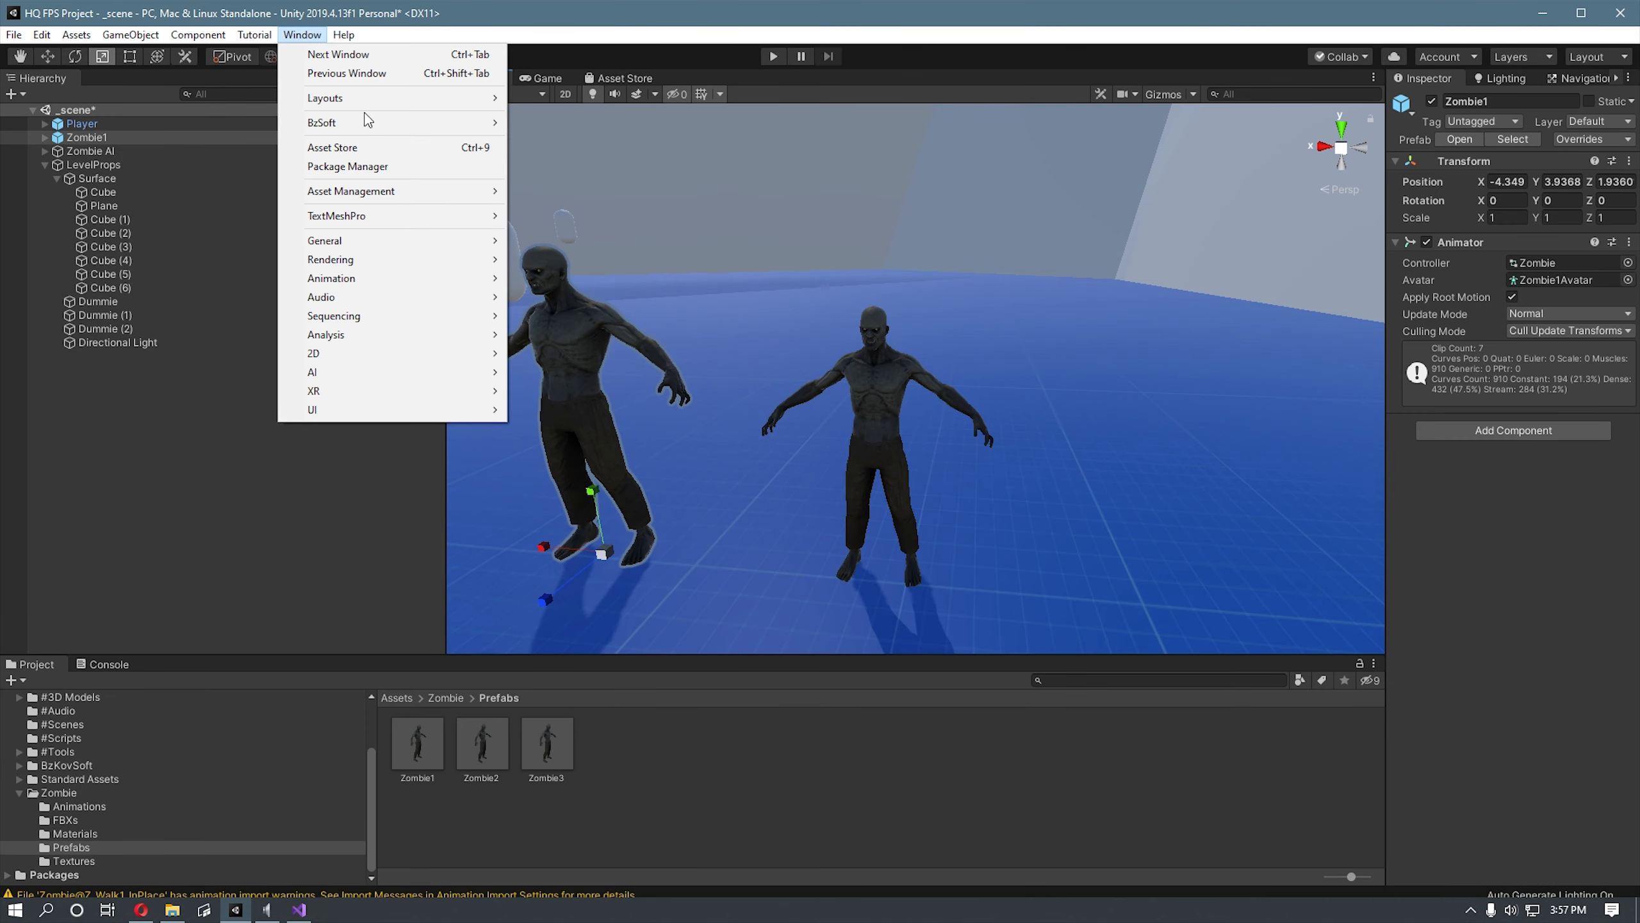
pyautogui.click(110, 154)
pyautogui.click(110, 151)
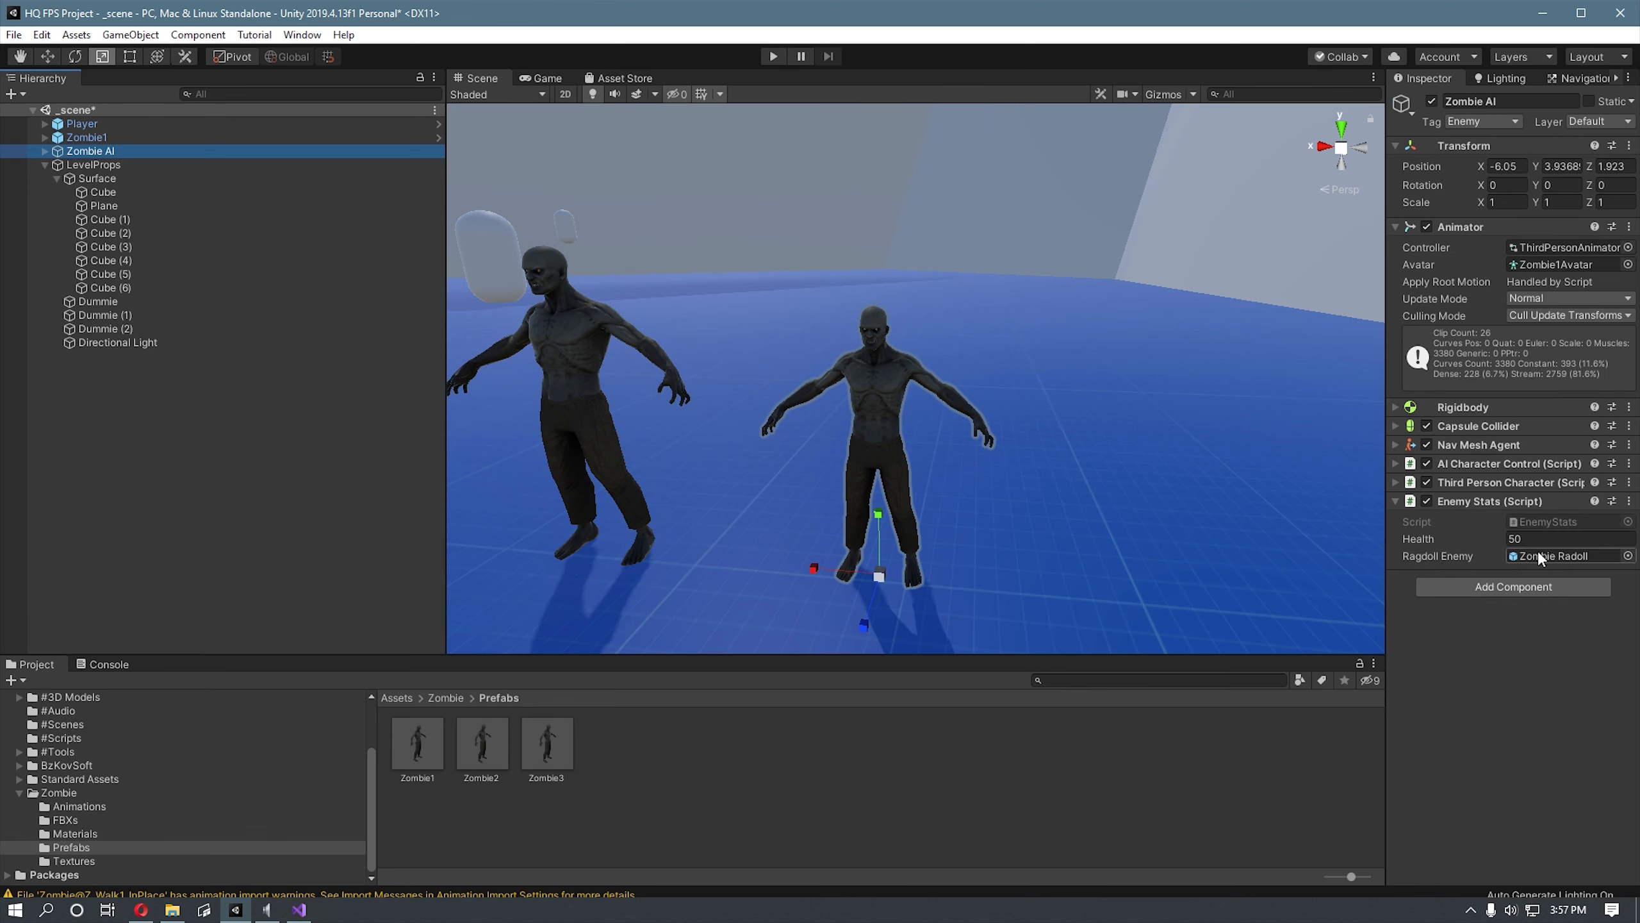
pyautogui.click(592, 357)
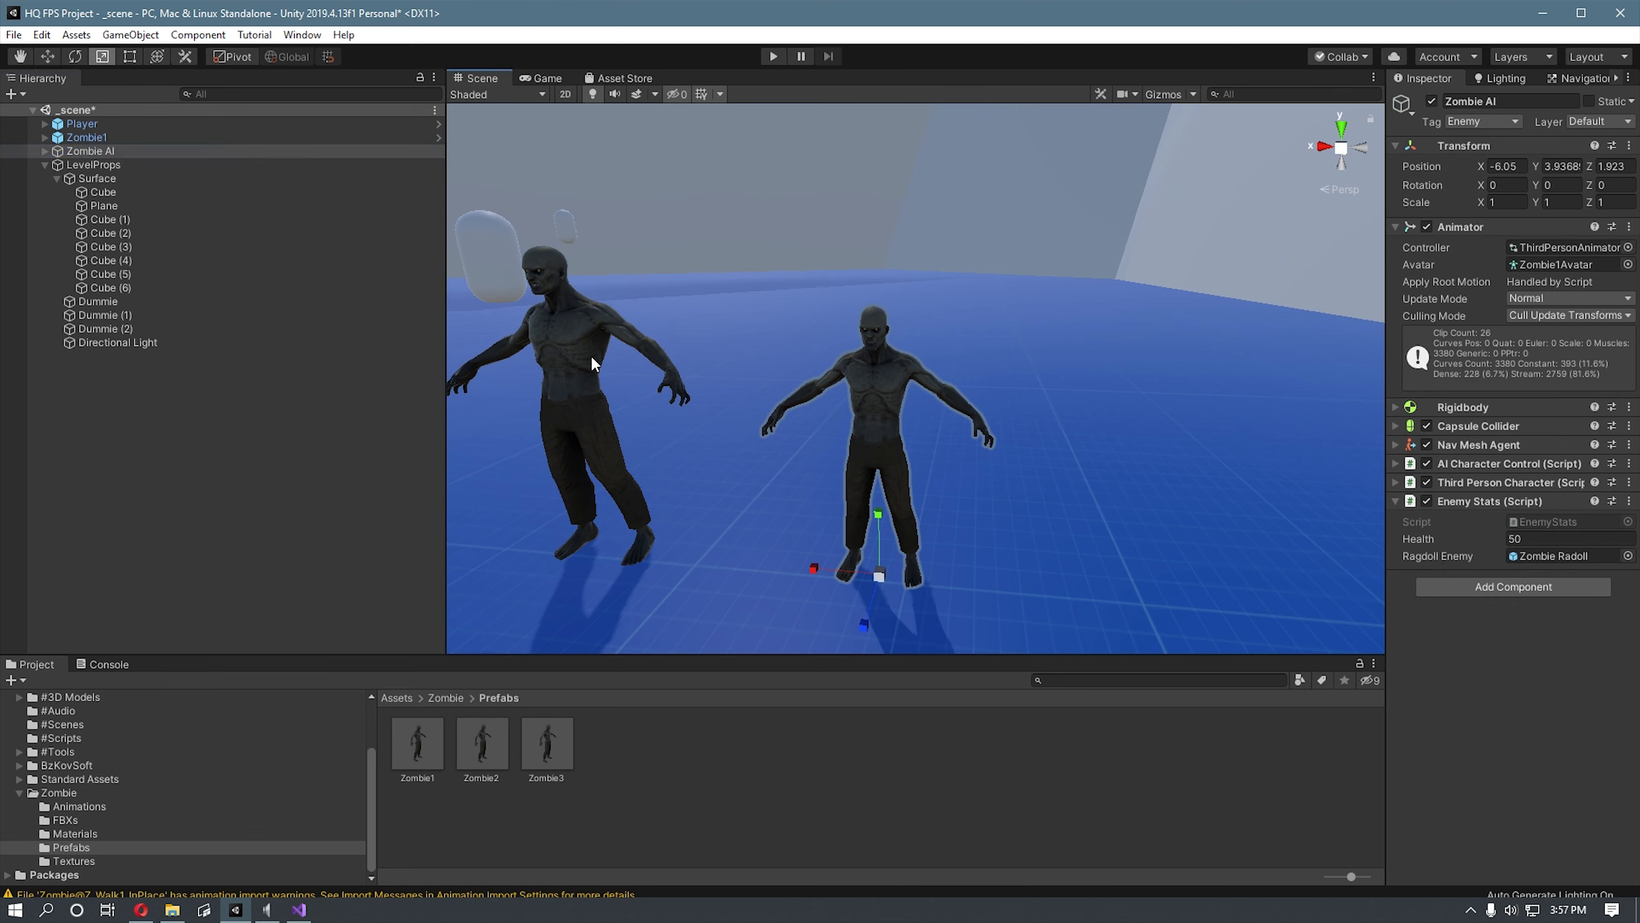
pyautogui.press('Delete')
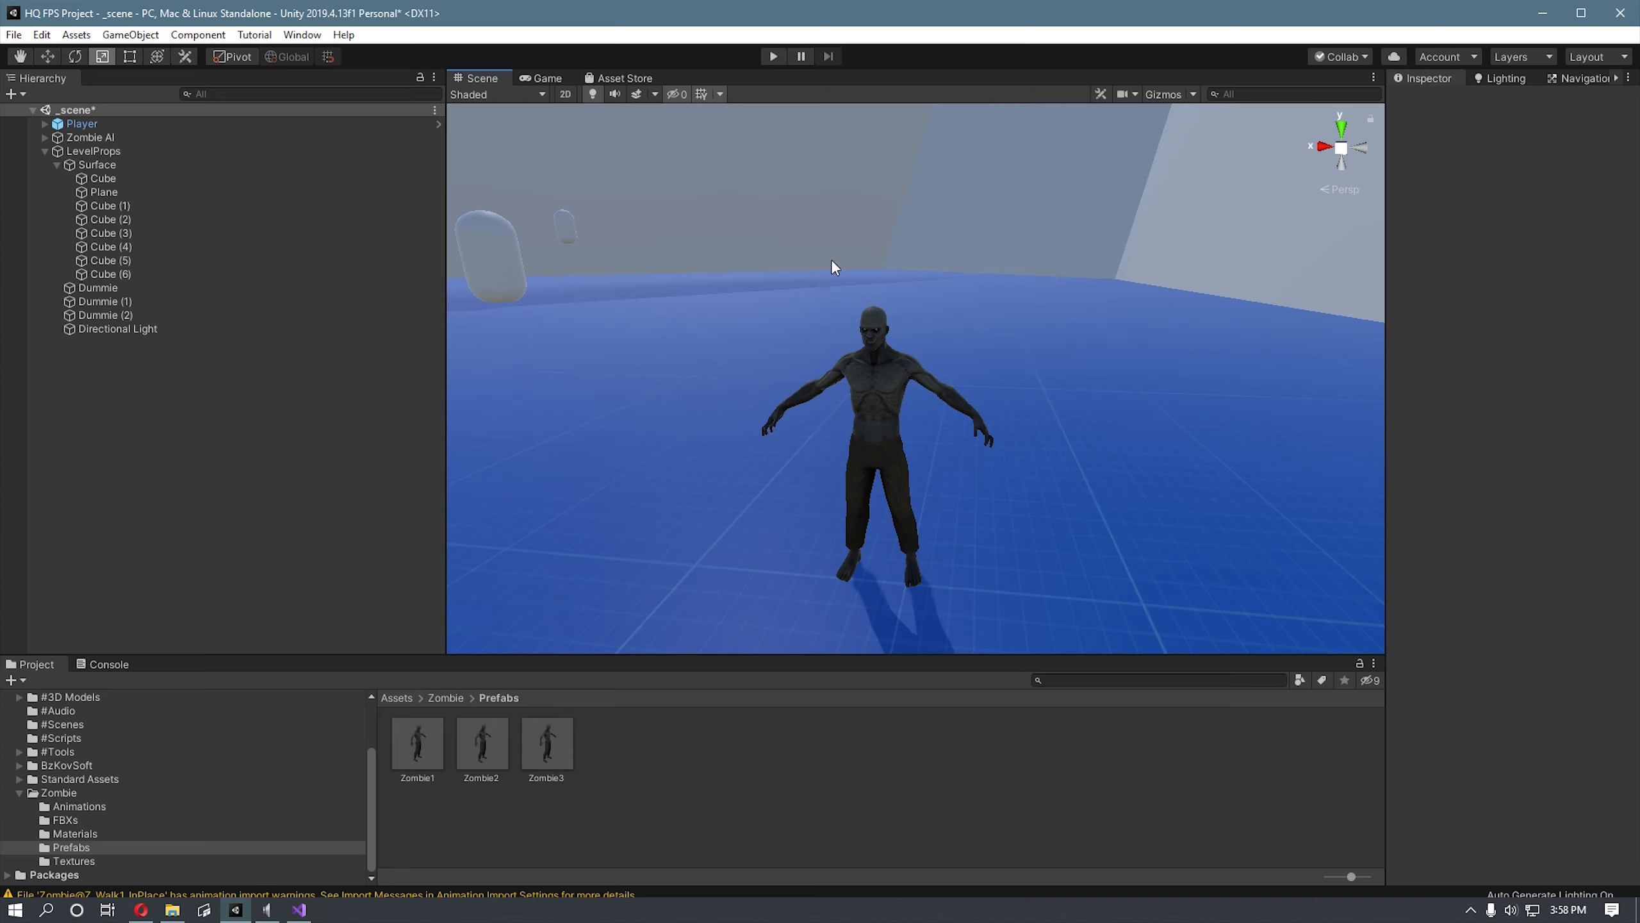
# Step: Switch to Visual Studio and review the Die method in EnemyStats.cs alongside the Enemy-tag damage code in BulletScript.cs
pyautogui.click(299, 910)
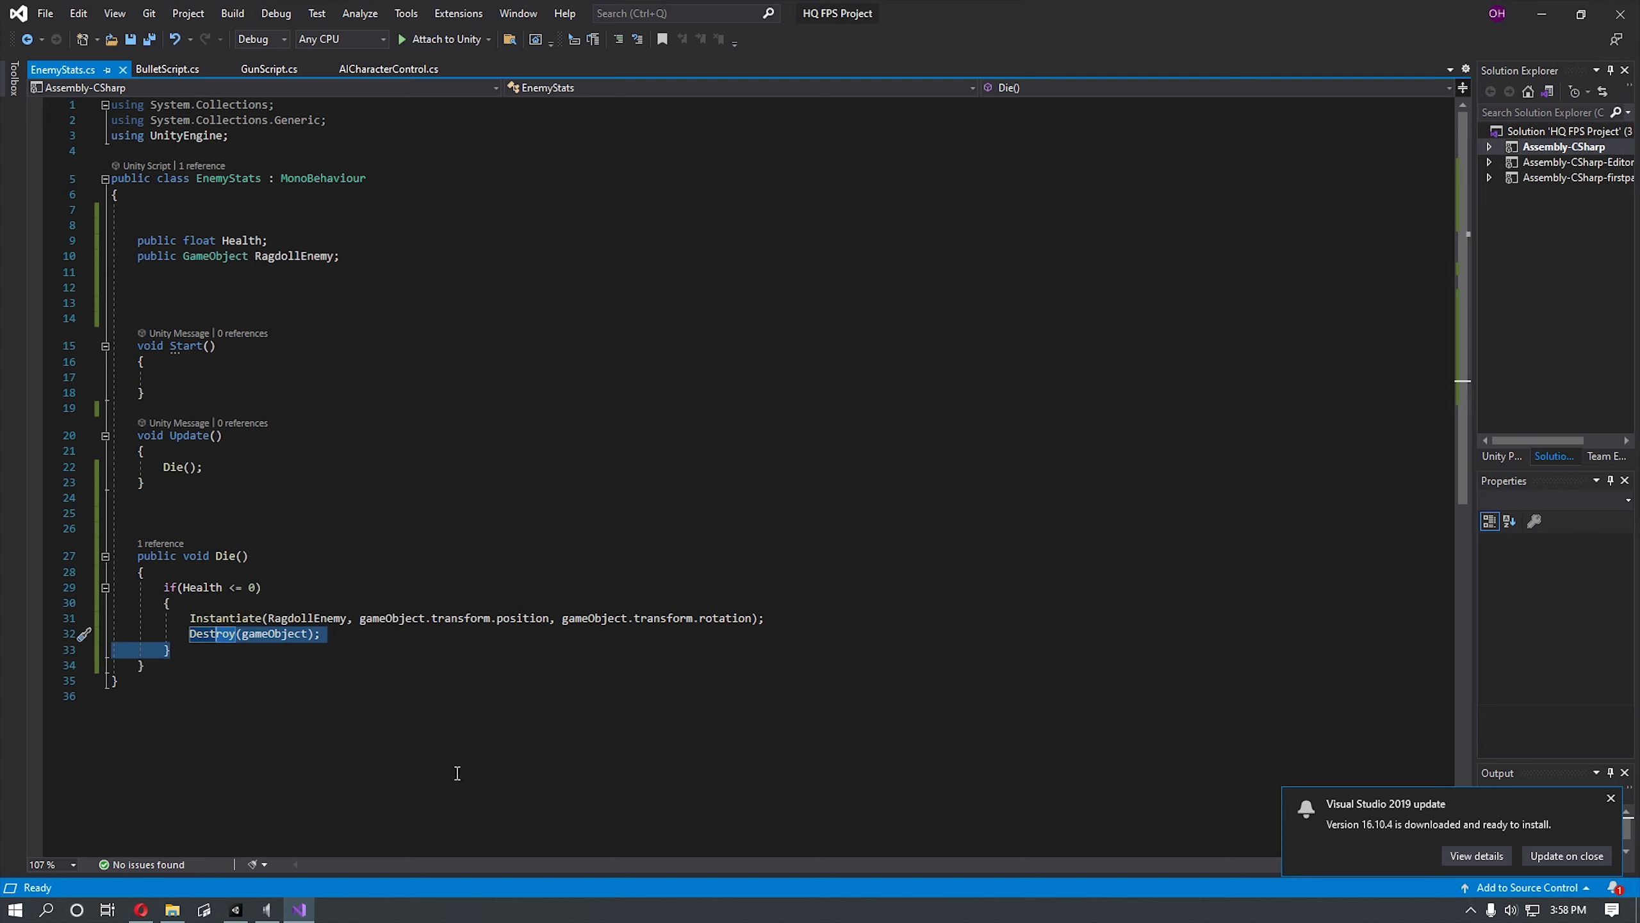
pyautogui.click(303, 289)
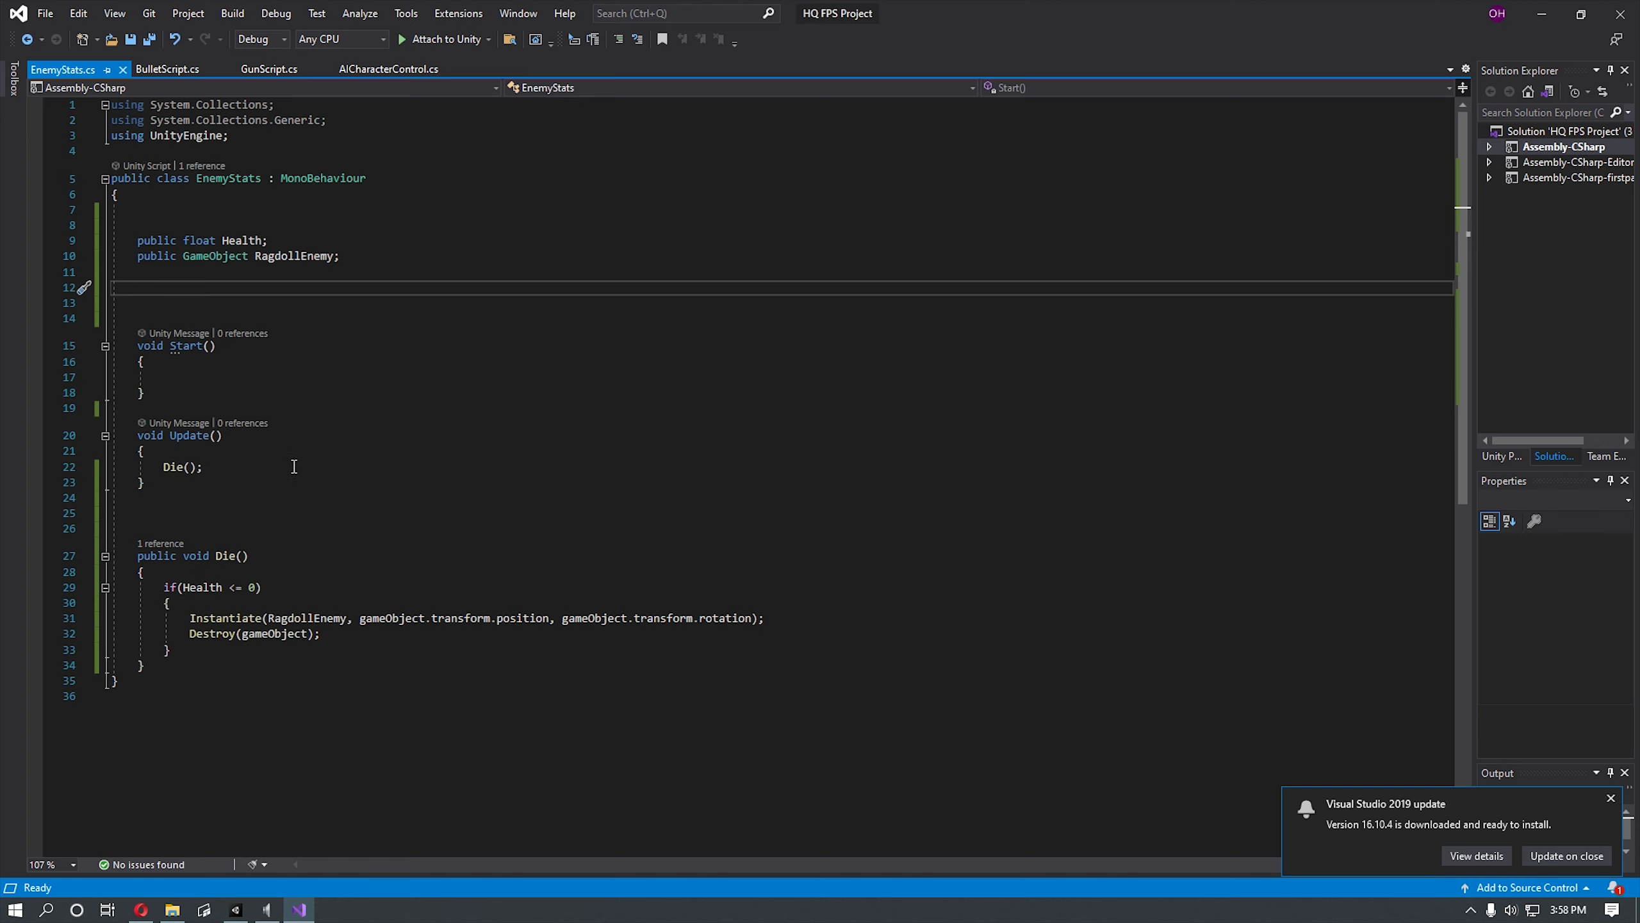
pyautogui.scroll(-3, 294, 466)
pyautogui.scroll(1, 294, 467)
pyautogui.click(158, 69)
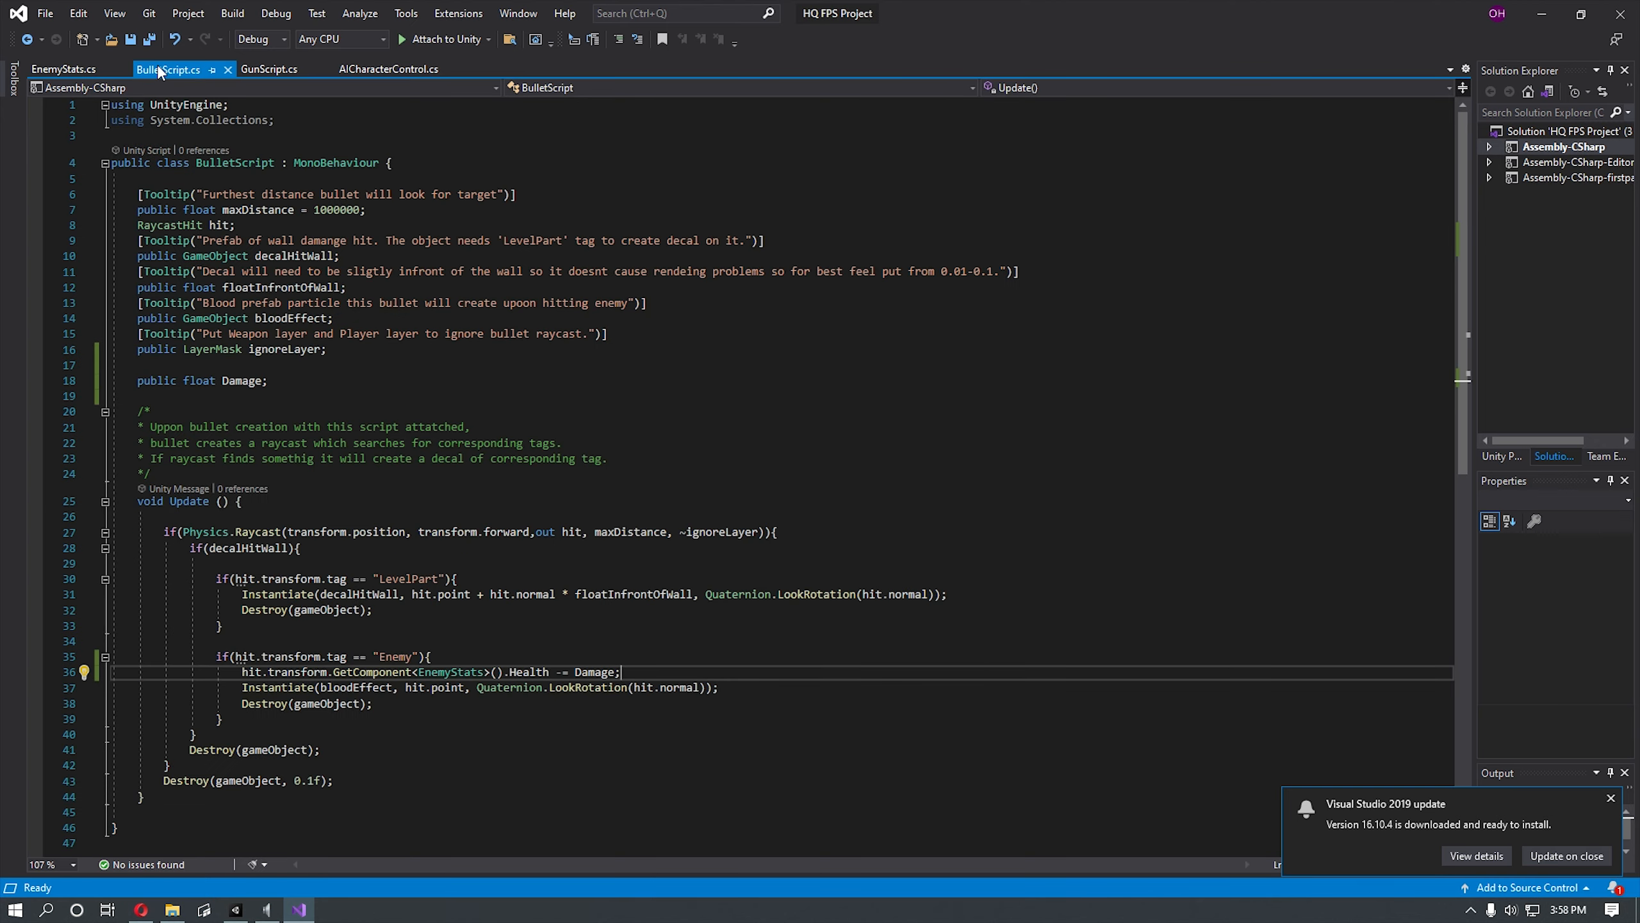
pyautogui.scroll(-1, 327, 415)
pyautogui.click(71, 68)
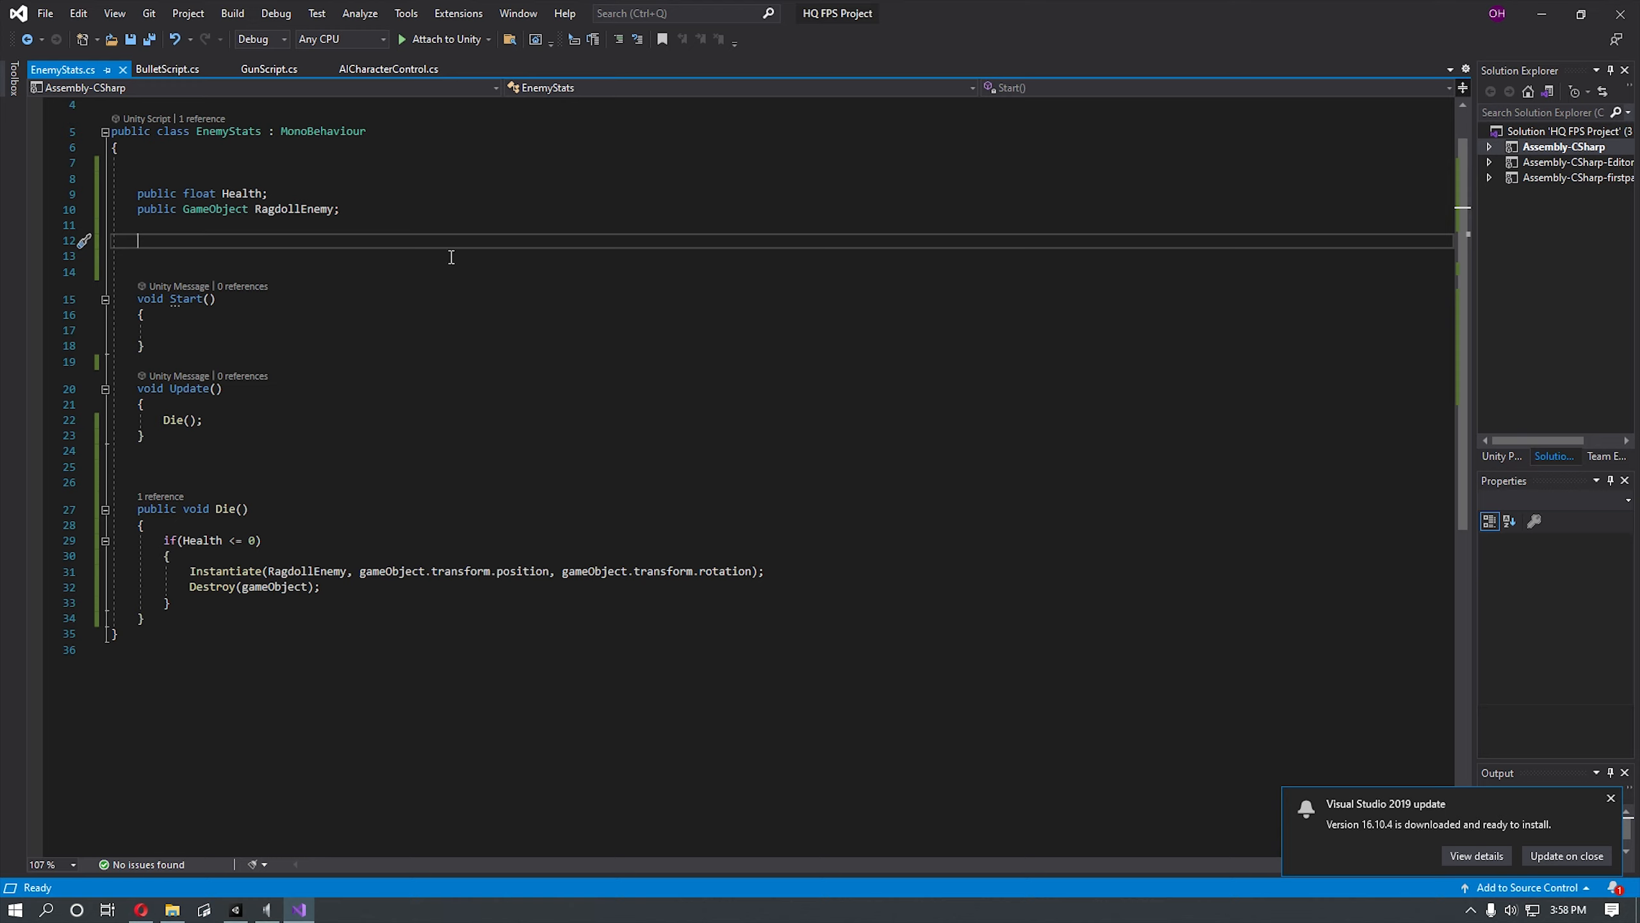
pyautogui.click(158, 69)
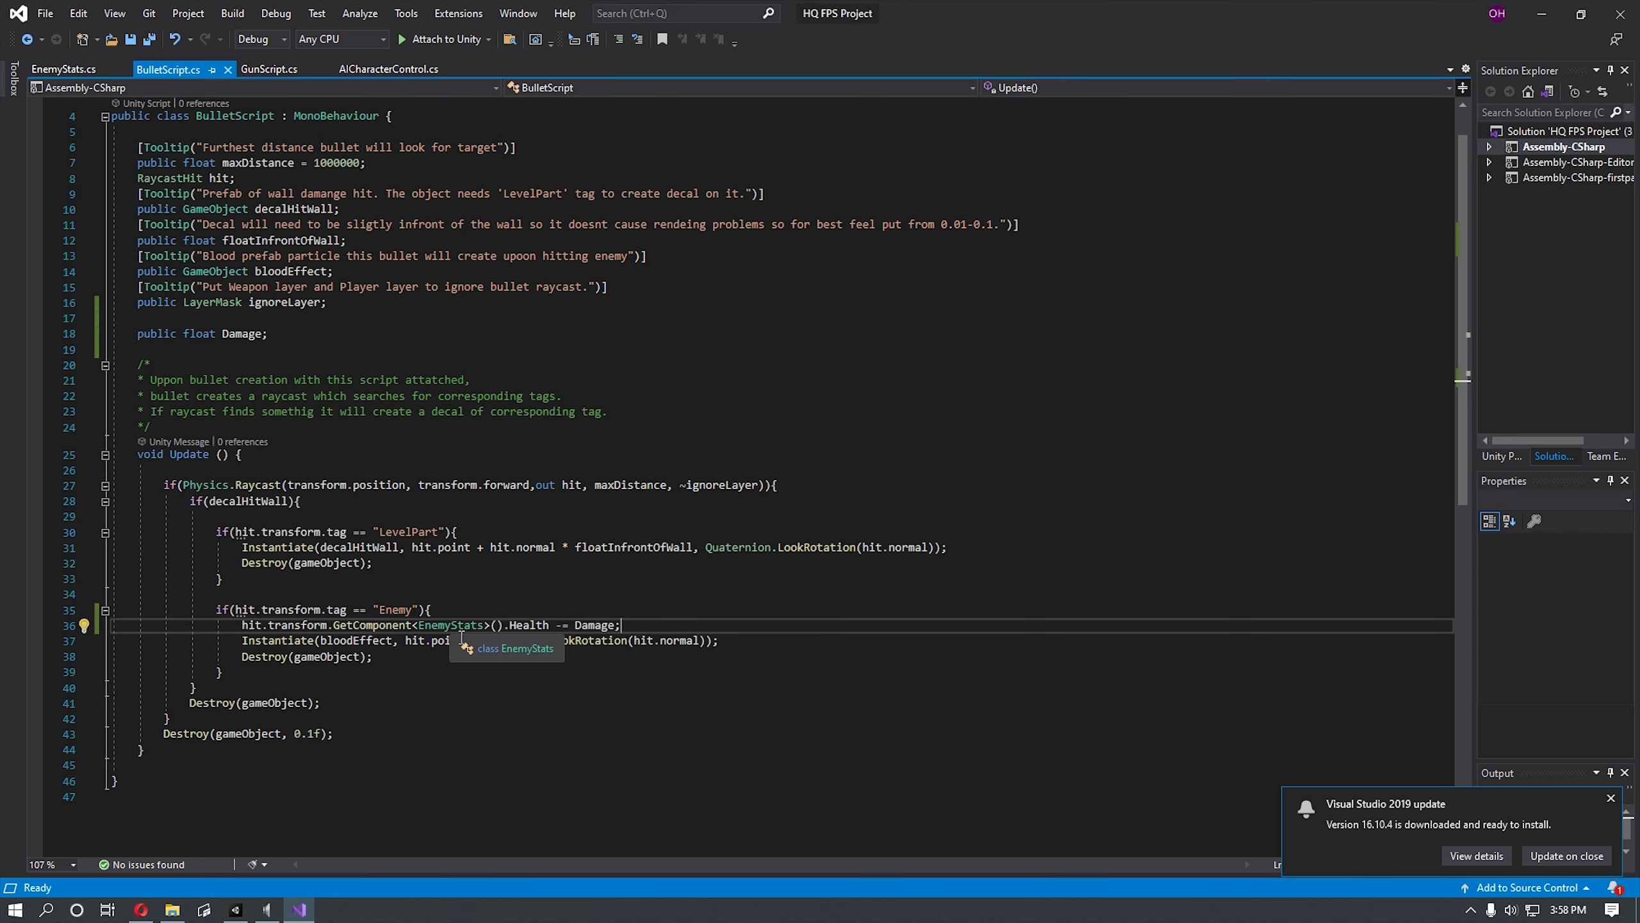
pyautogui.click(88, 70)
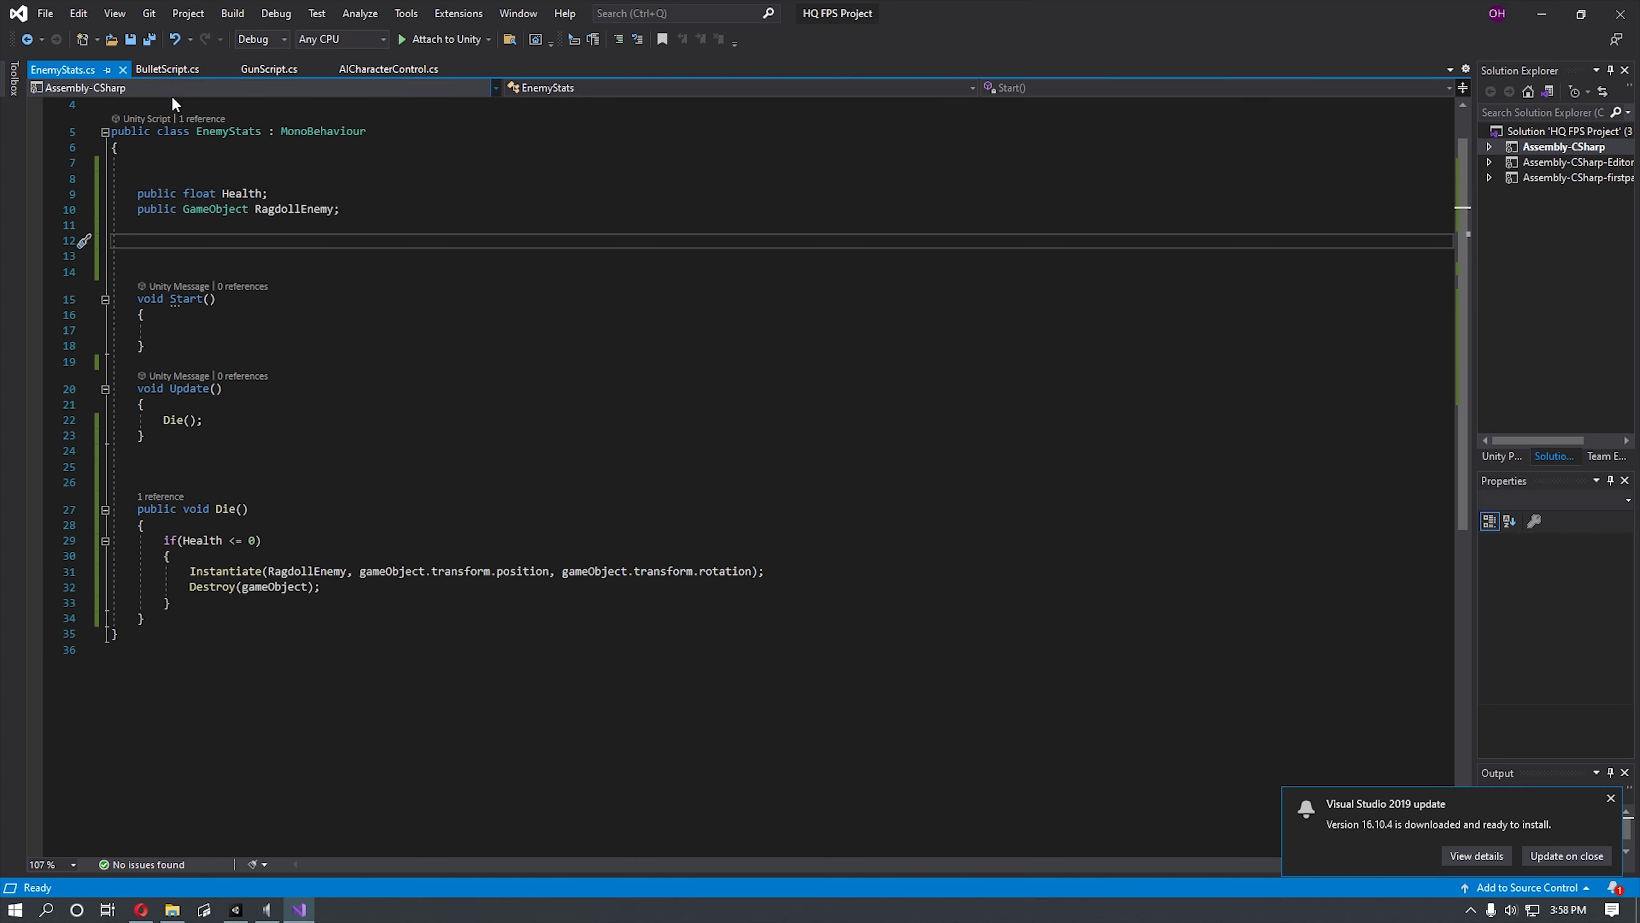
pyautogui.click(142, 68)
pyautogui.click(65, 69)
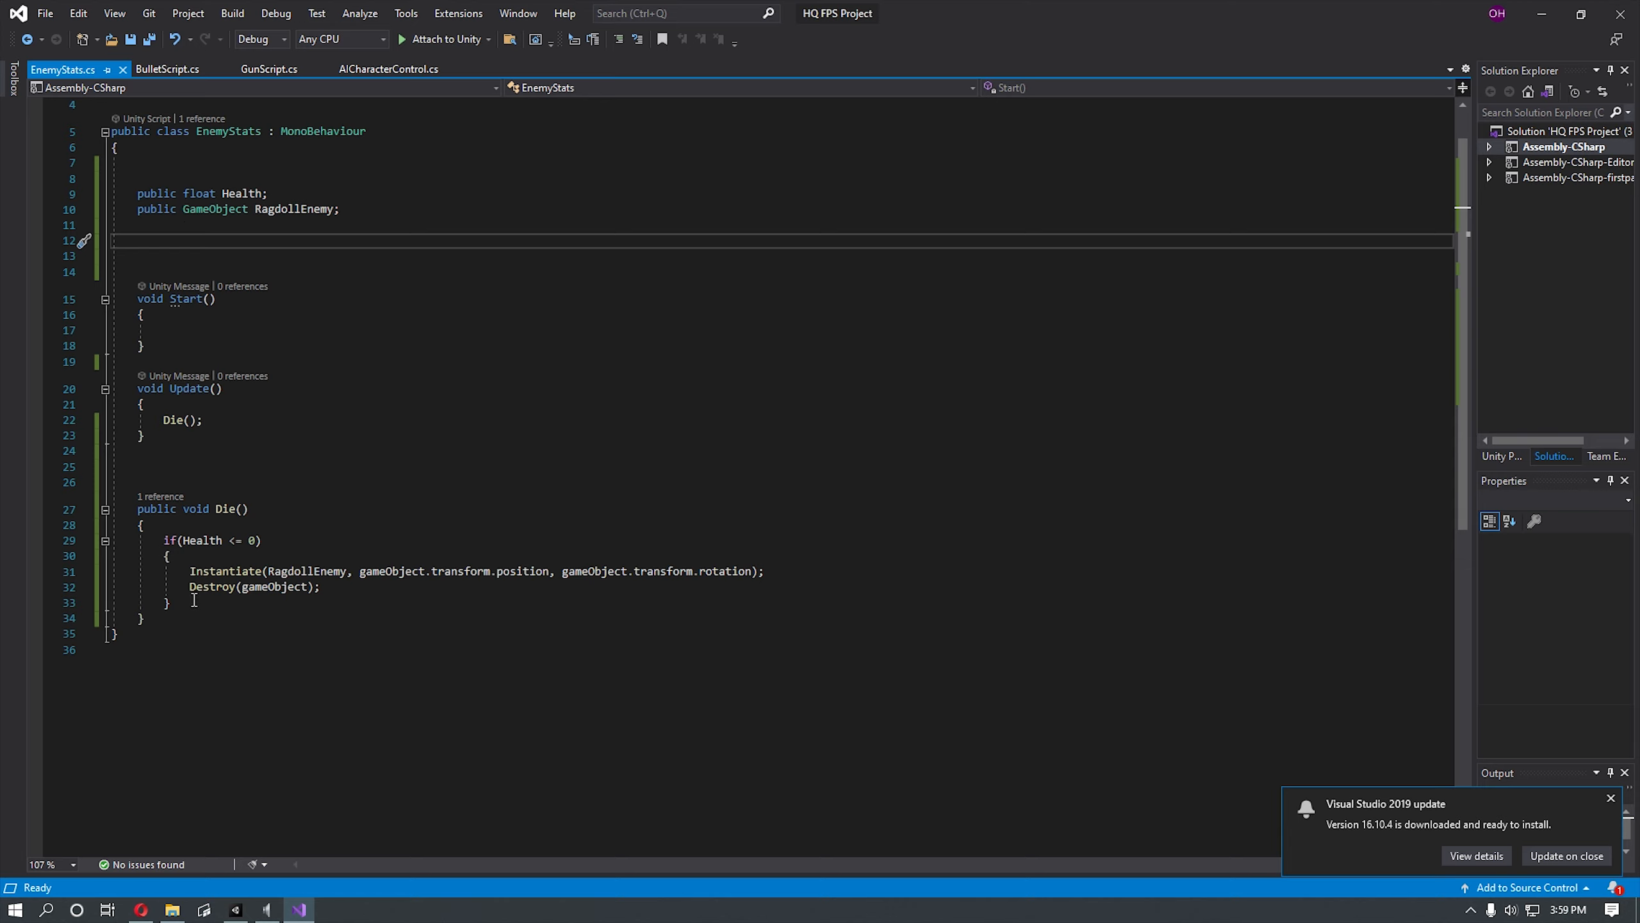
pyautogui.click(368, 596)
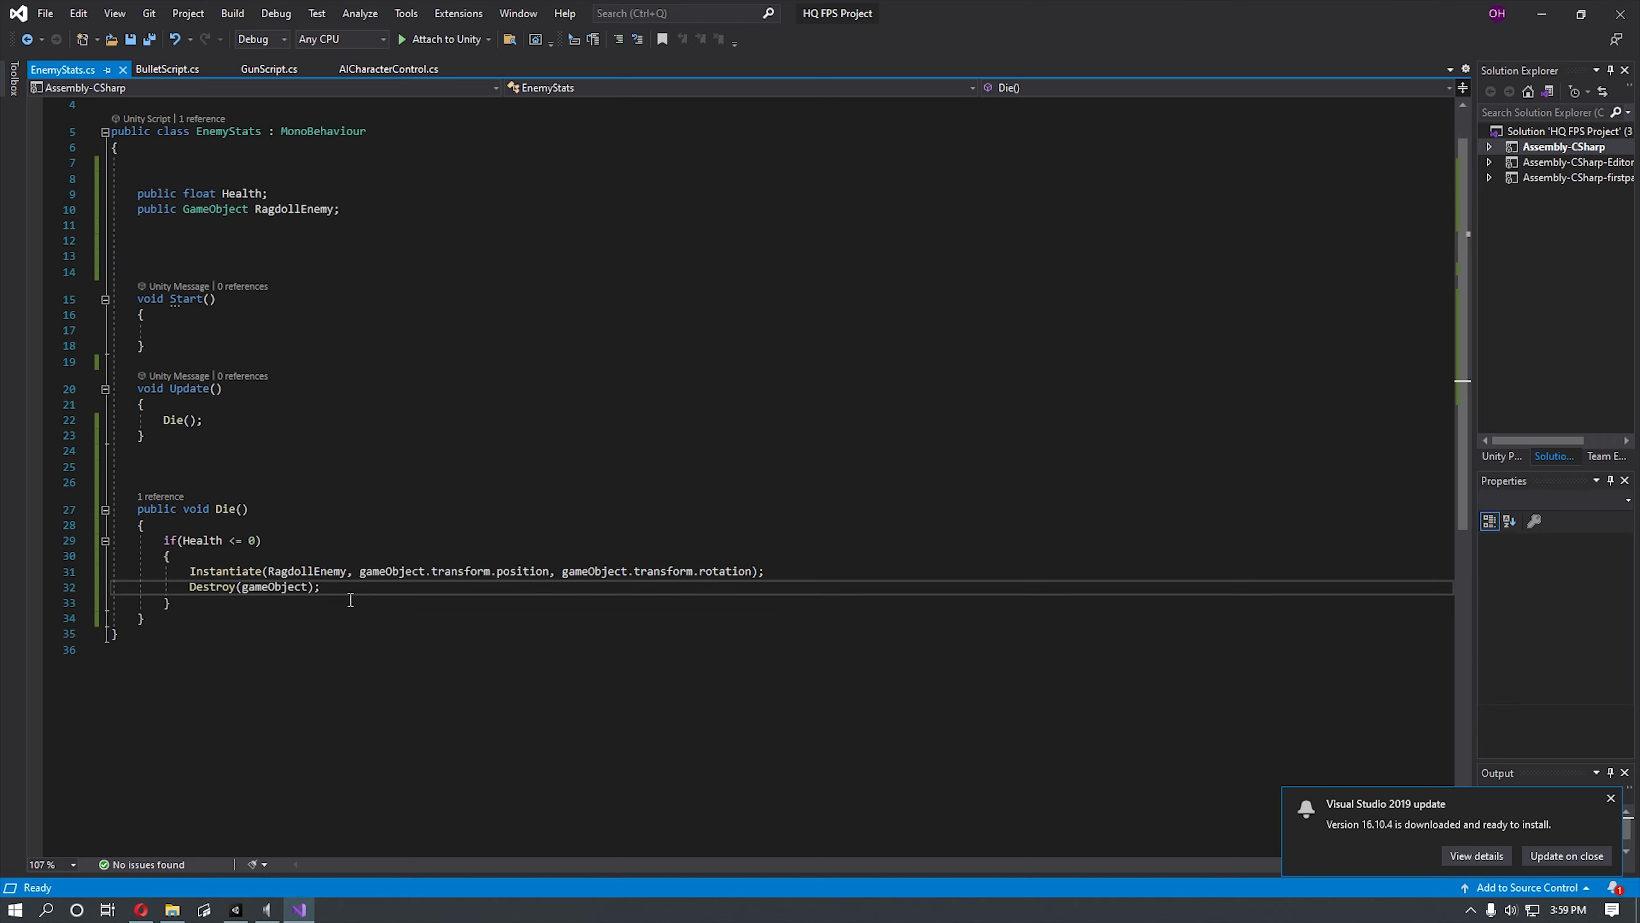
pyautogui.press('Return')
pyautogui.press('BackSpace')
pyautogui.press('BackSpace')
pyautogui.press('BackSpace')
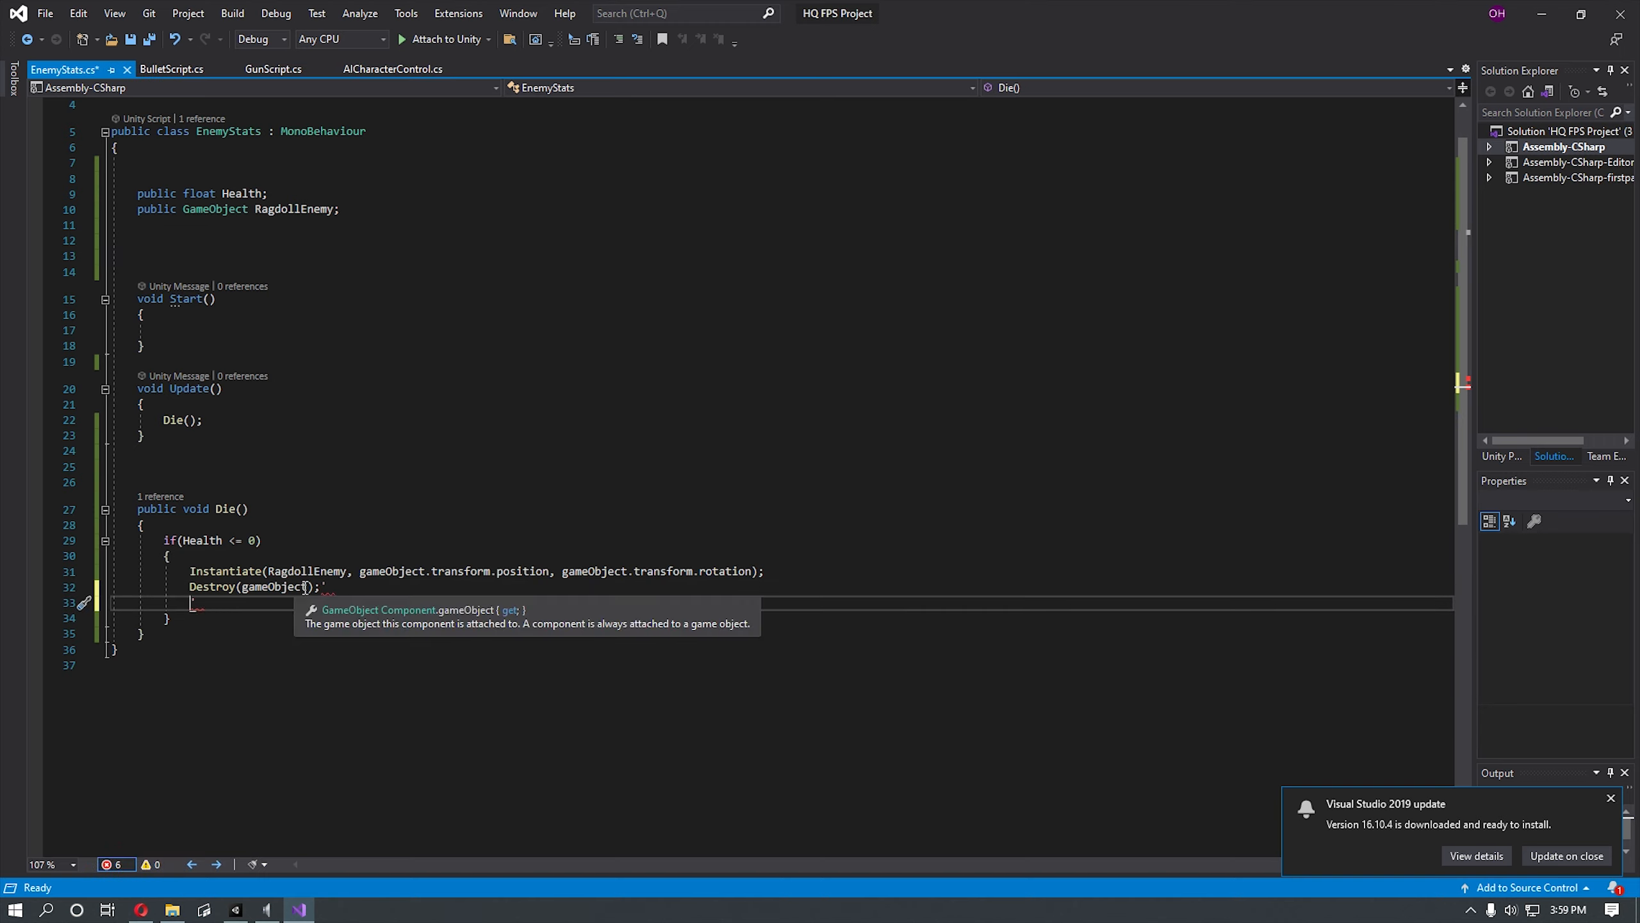
pyautogui.press('BackSpace')
pyautogui.click(386, 595)
pyautogui.press('BackSpace')
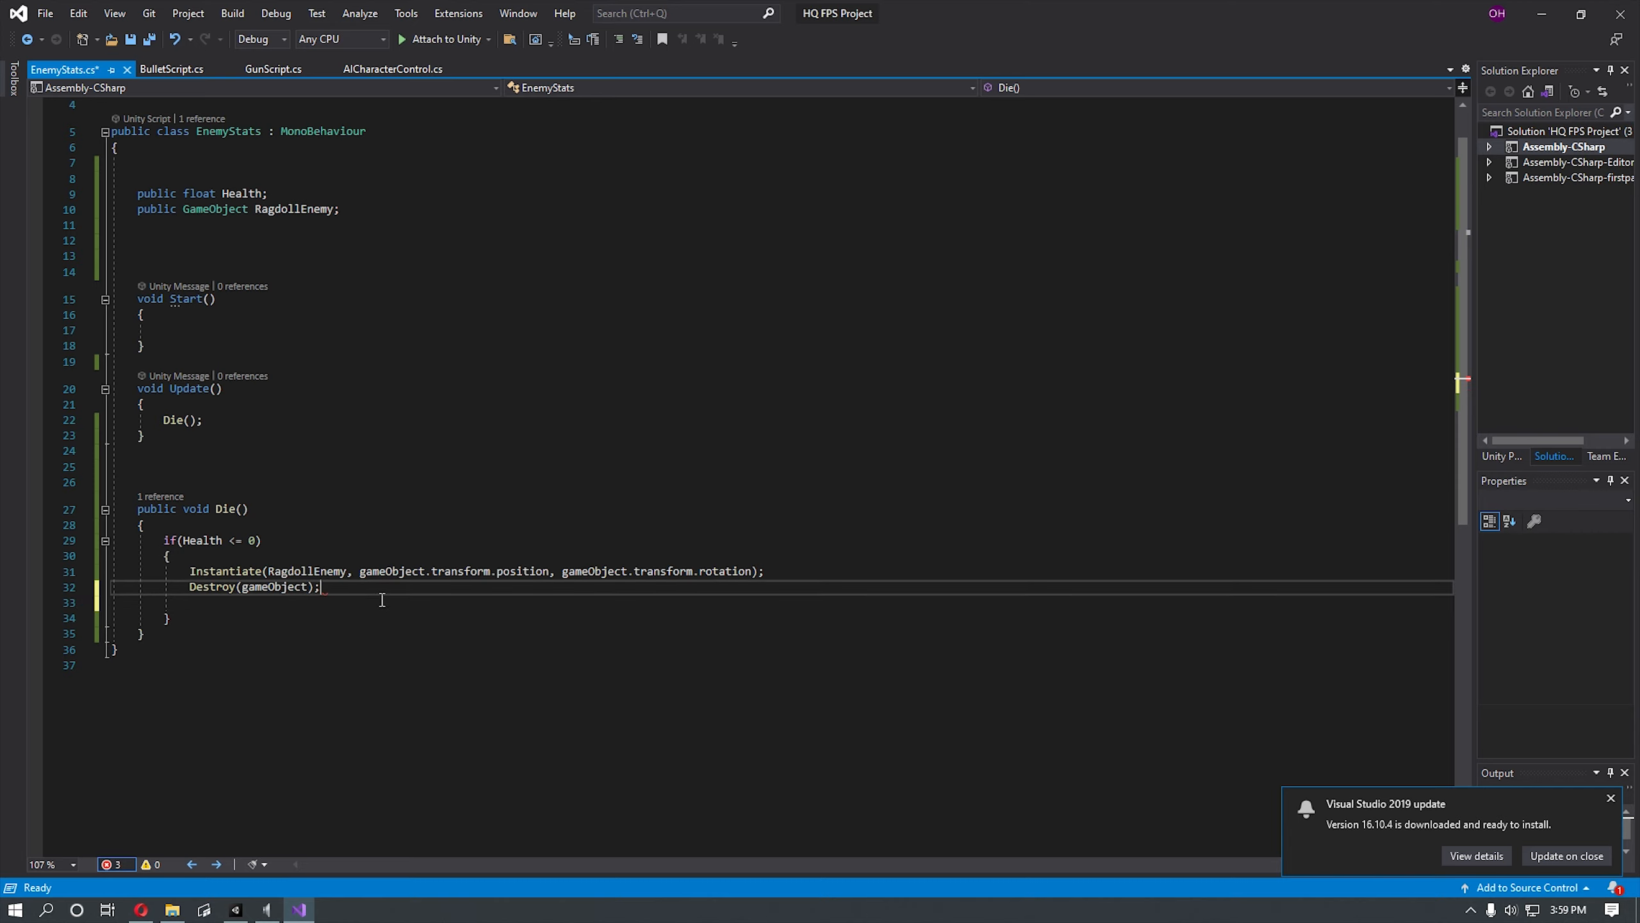
pyautogui.press('Down')
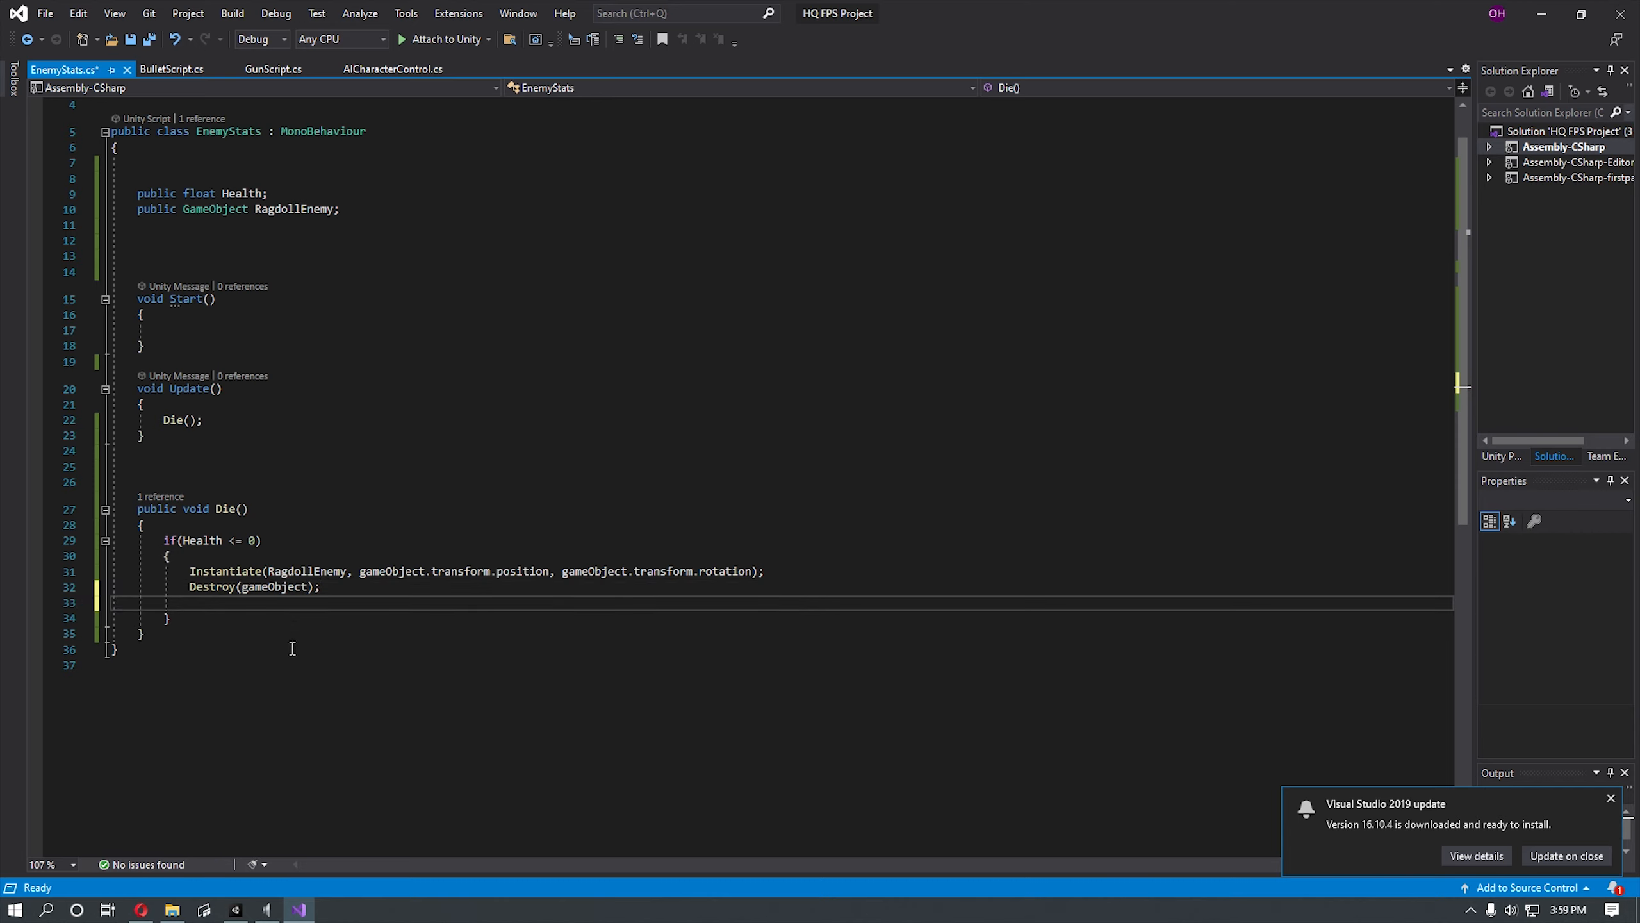
pyautogui.press('BackSpace')
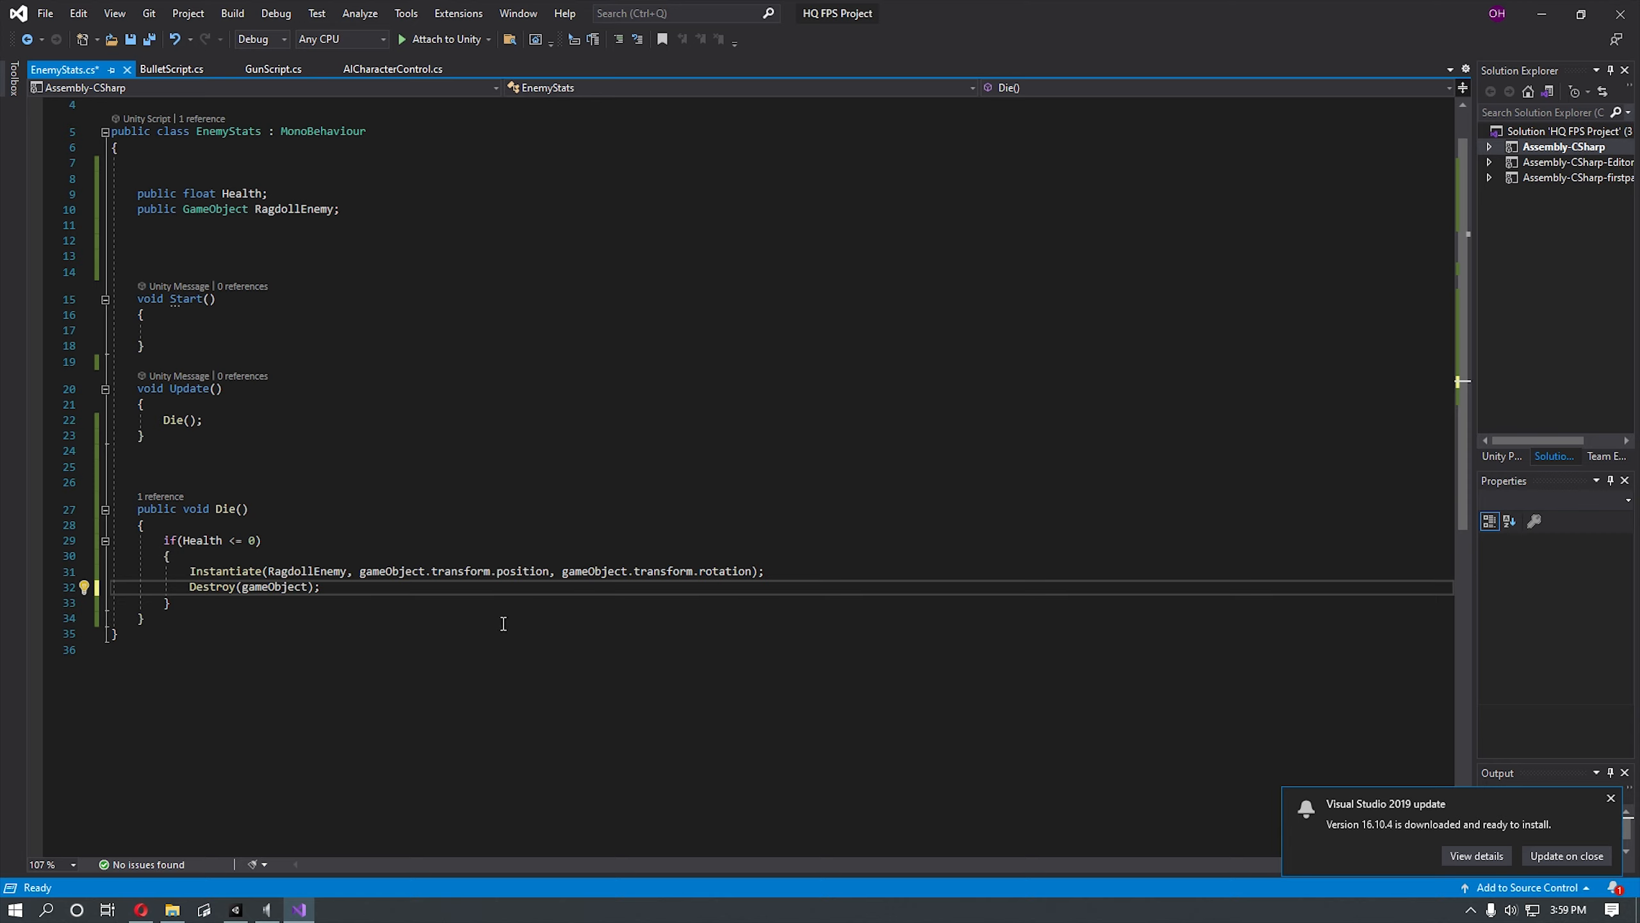